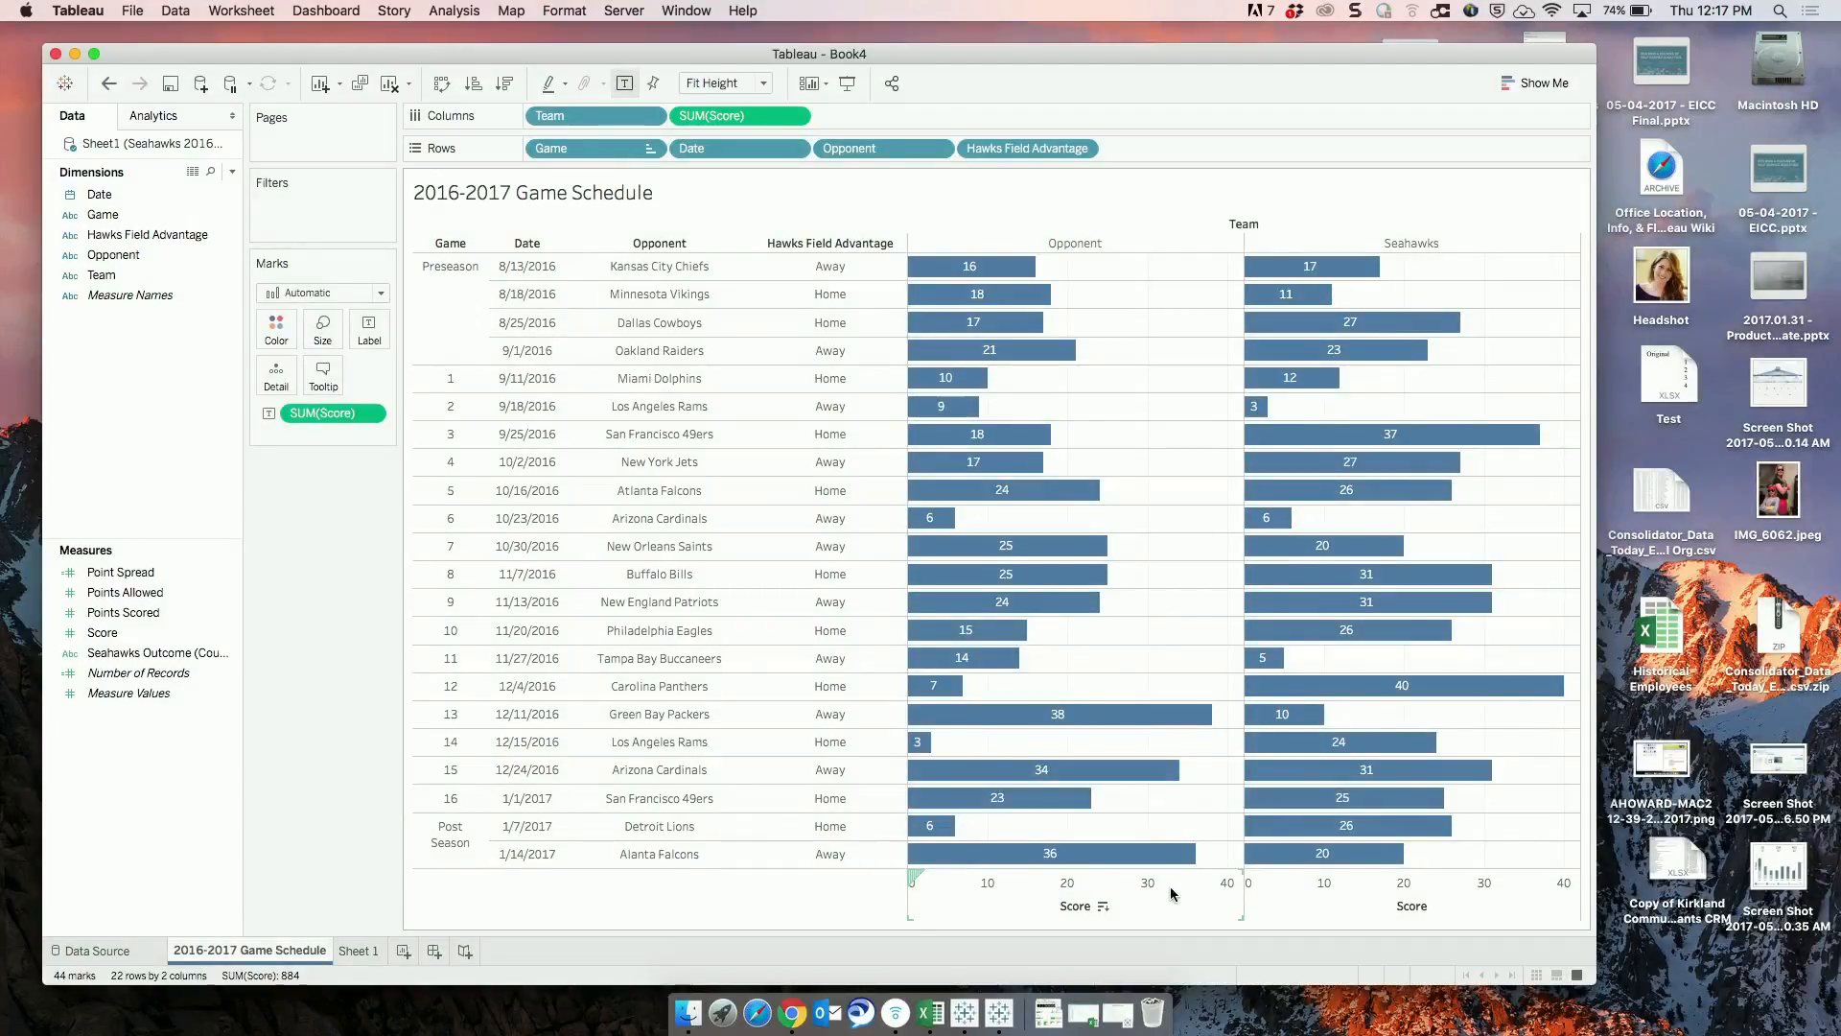
# Make the Score sum on Columns discrete and move it to the end of Rows, after Hawks Field Advantage.
pyautogui.moveTo(1369, 779)
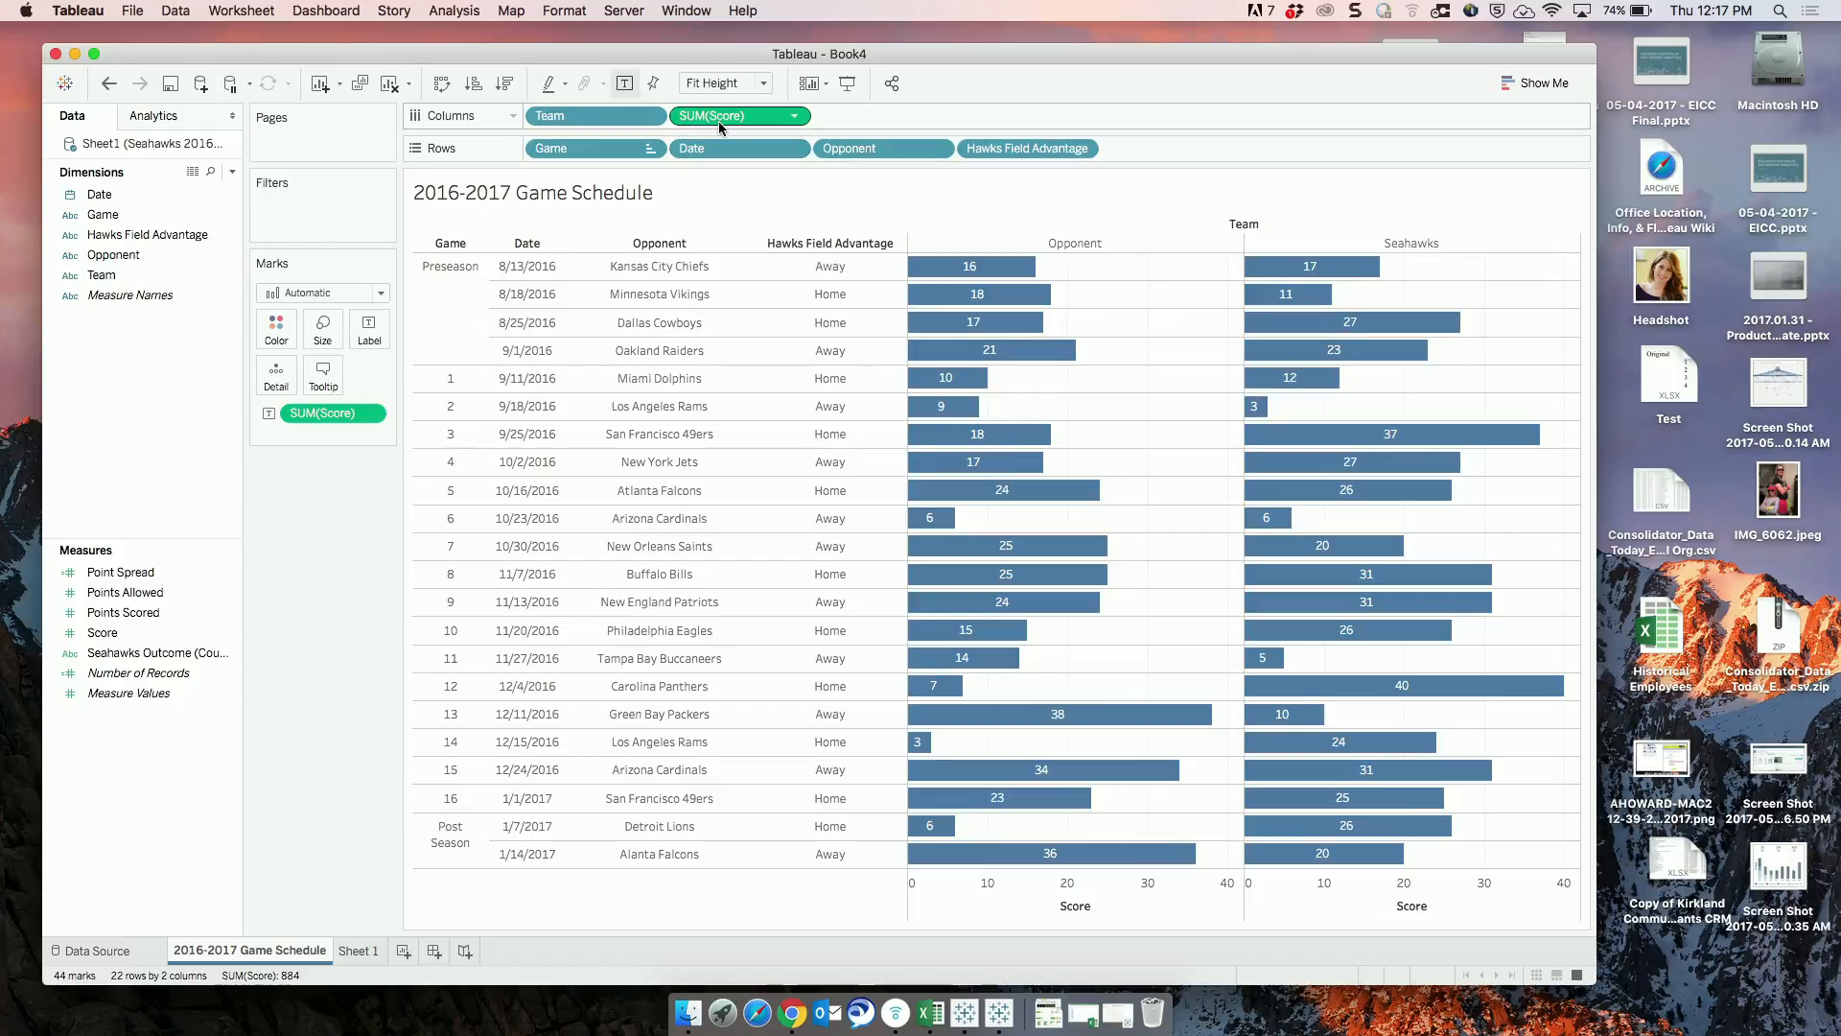
pyautogui.click(793, 117)
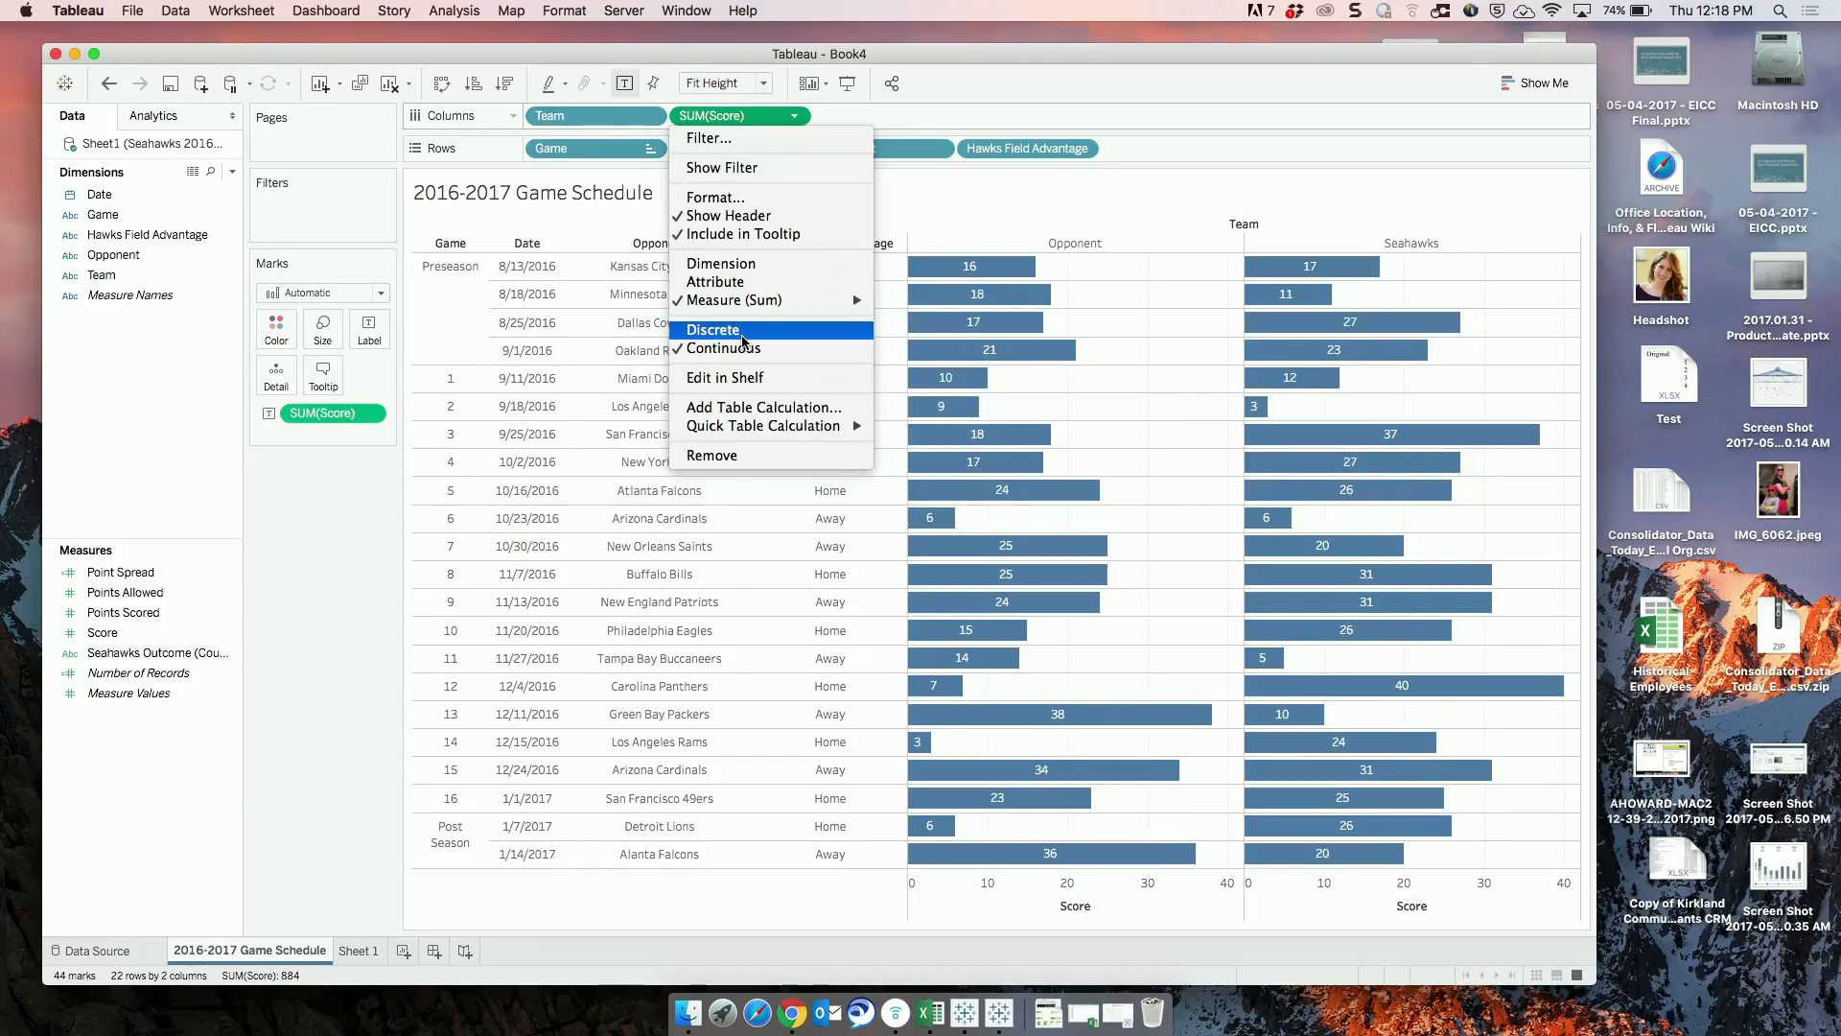
pyautogui.click(742, 336)
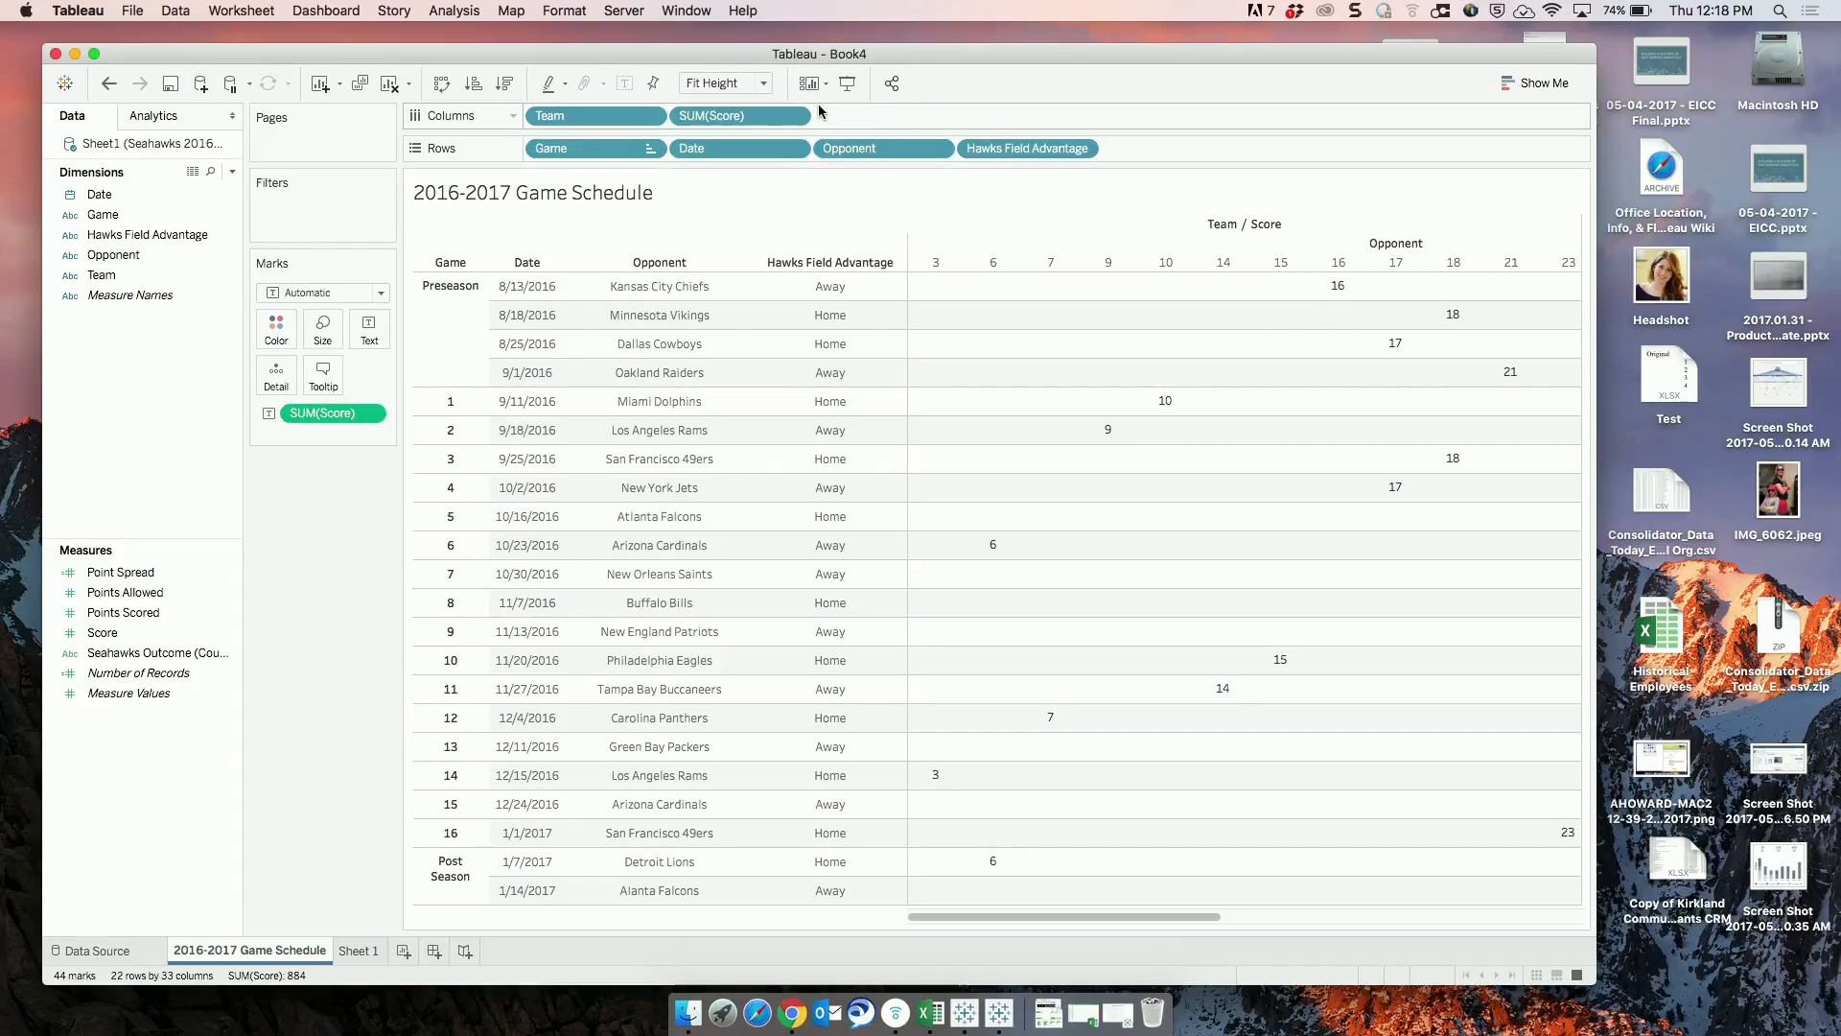
pyautogui.moveTo(748, 119); pyautogui.dragTo(1128, 149)
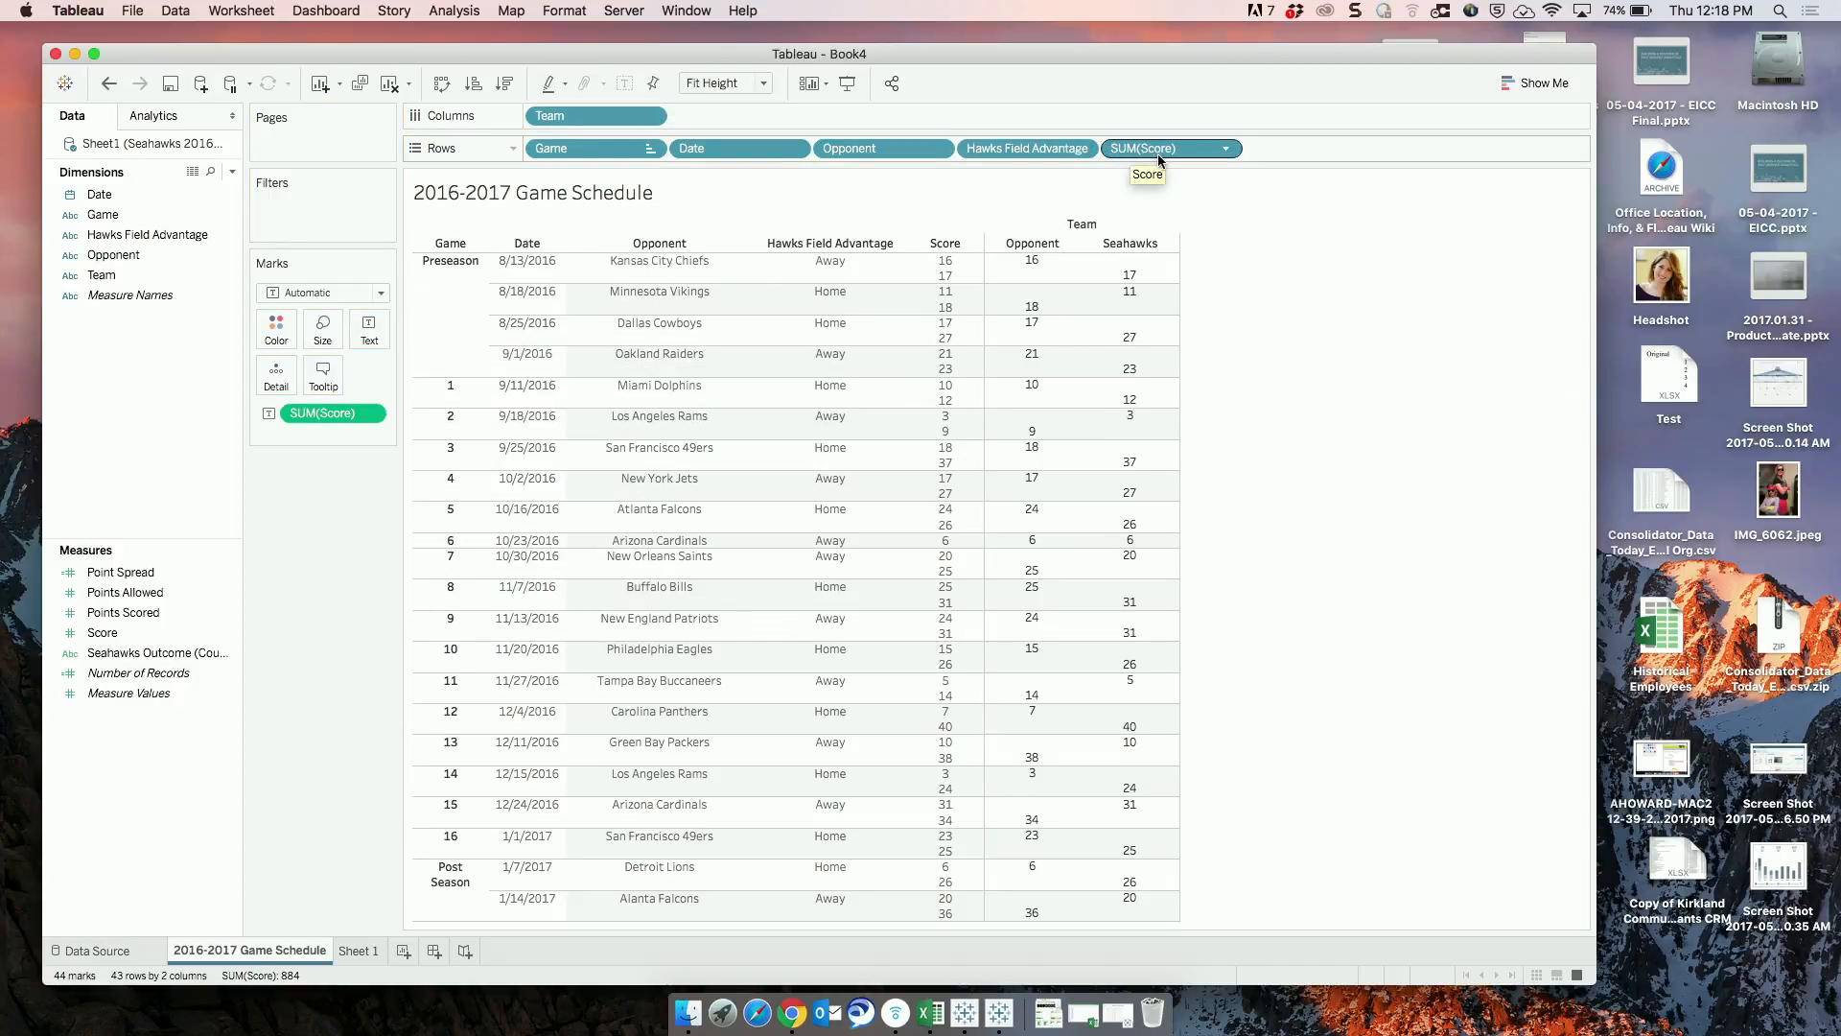
# Remove Team from Columns and add Point Spread as a discrete field at the end of Rows.
pyautogui.moveTo(580, 116); pyautogui.dragTo(338, 576)
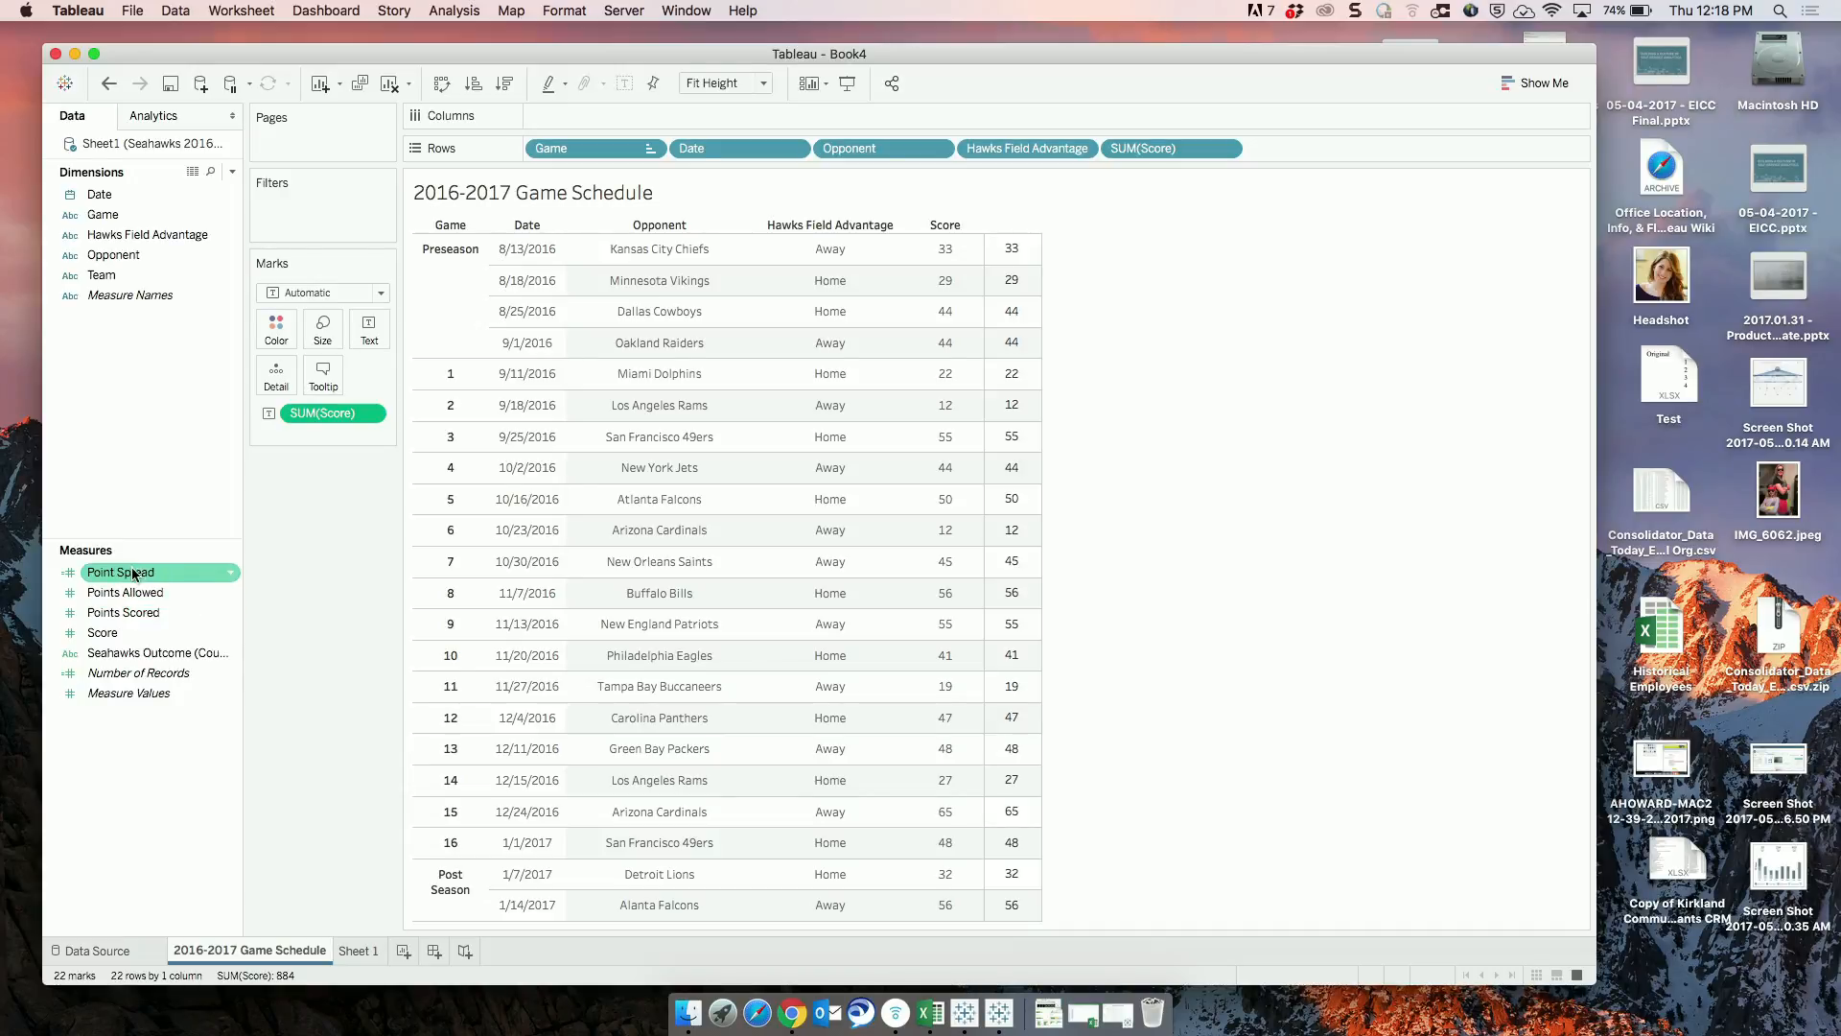
pyautogui.moveTo(126, 575); pyautogui.dragTo(1268, 153)
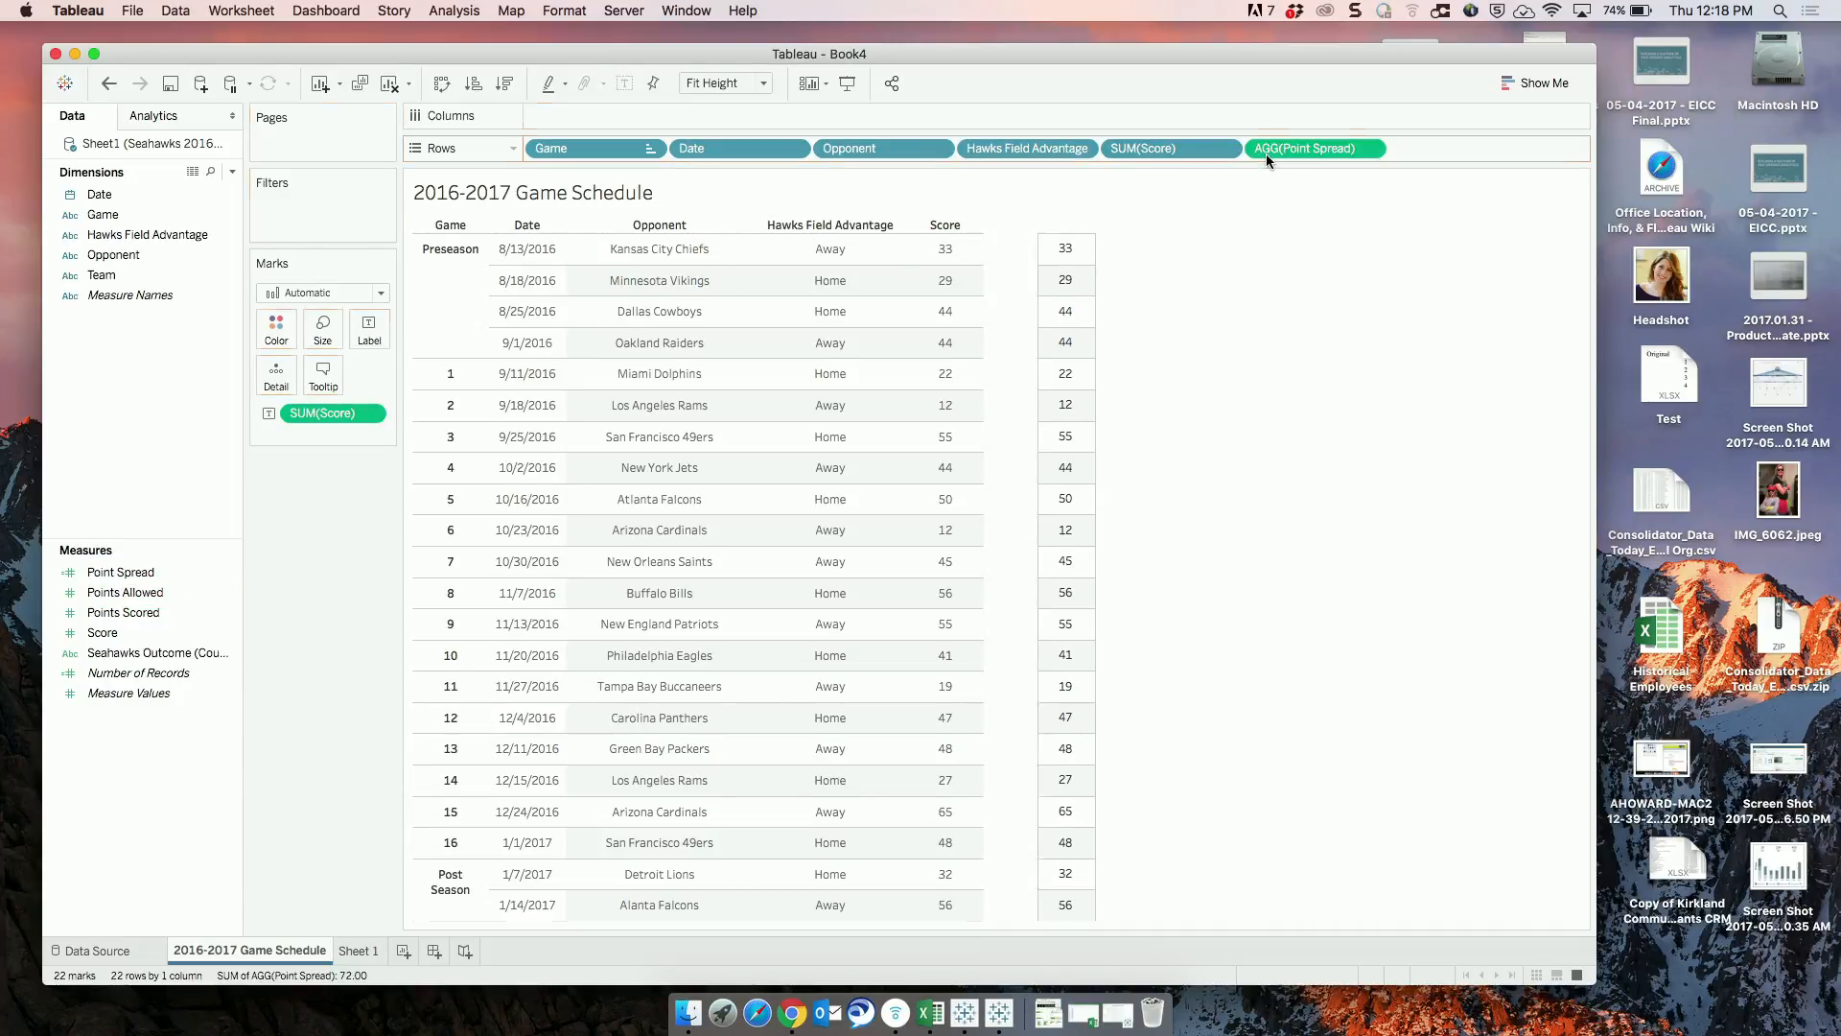
pyautogui.click(1370, 149)
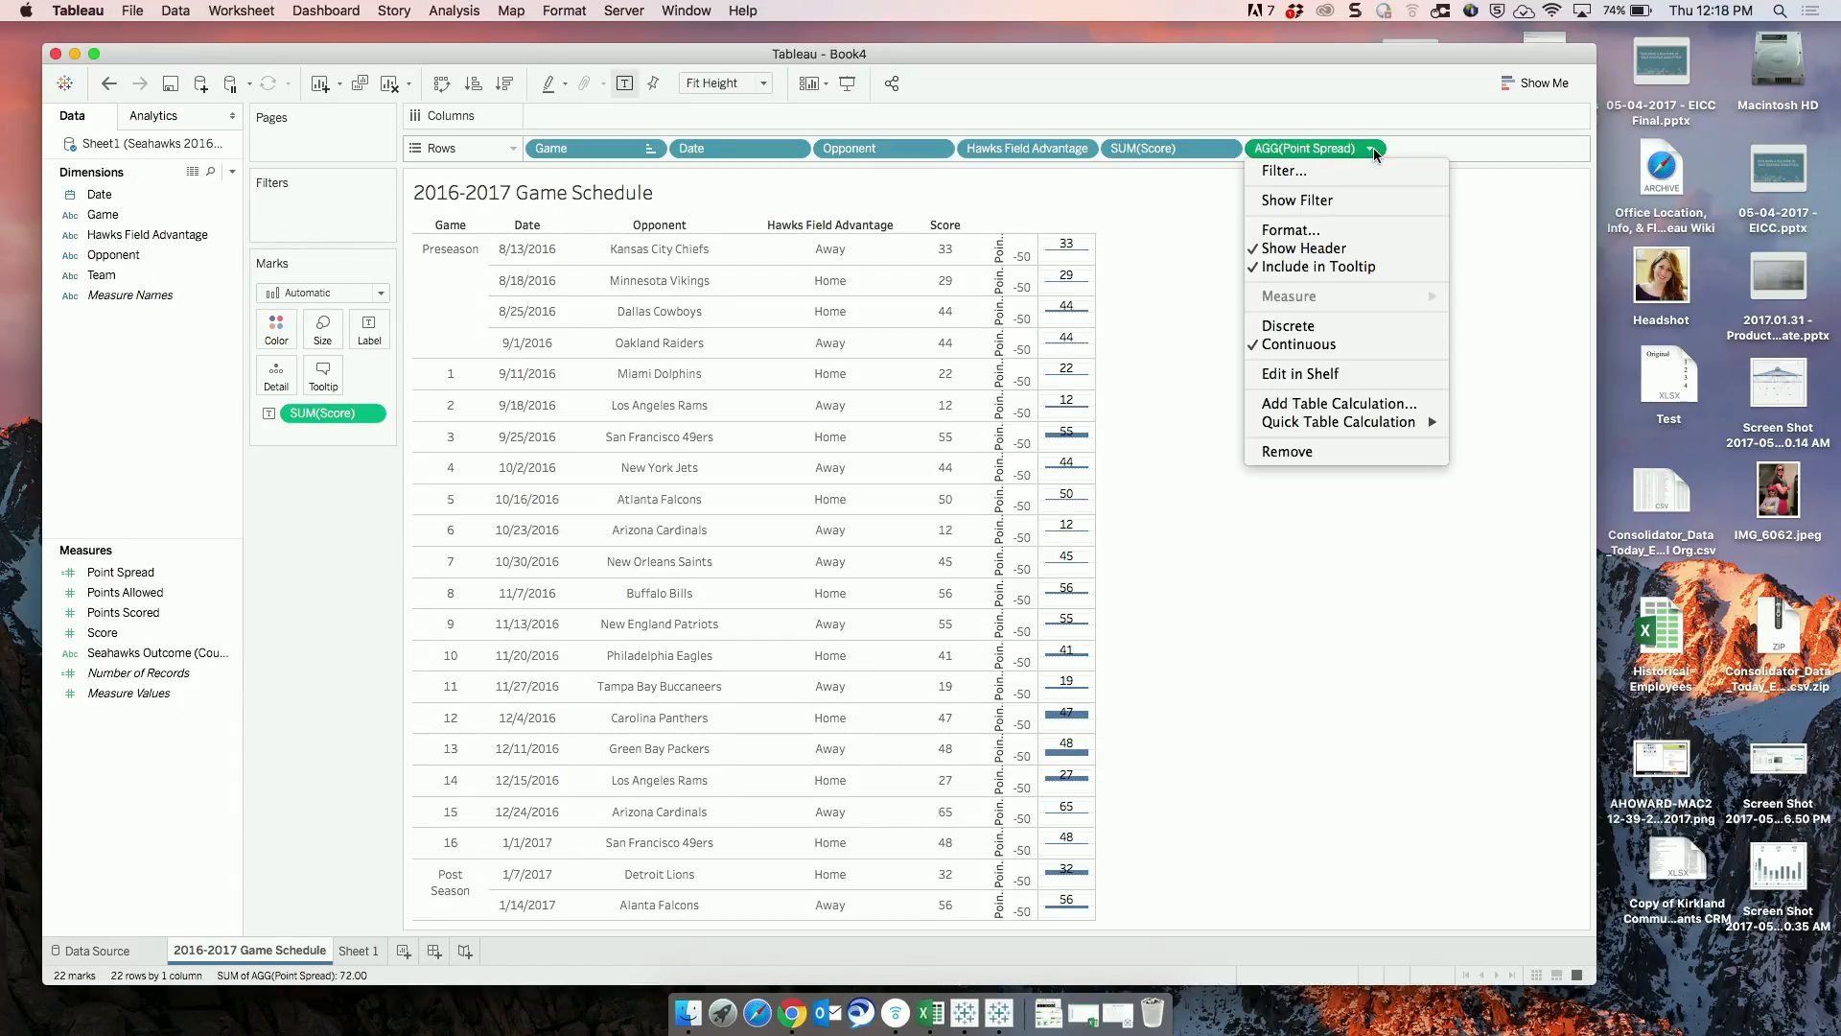
pyautogui.click(1308, 328)
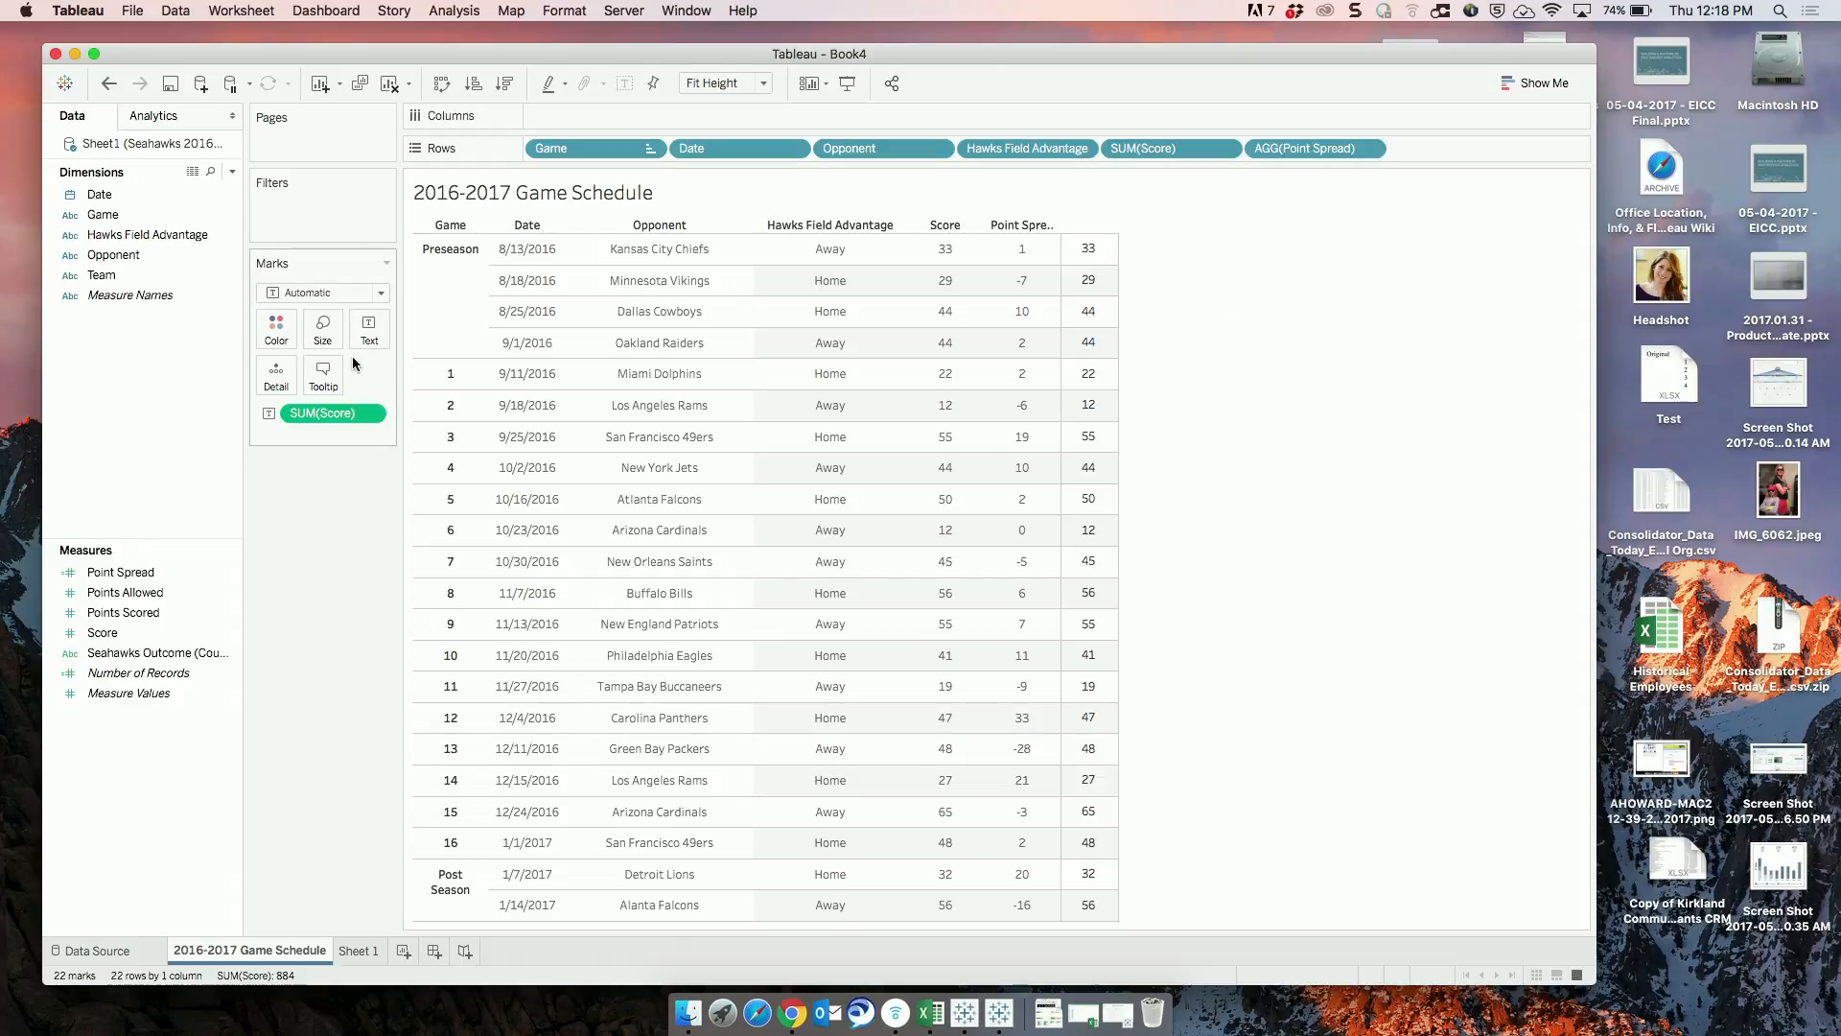
# Add Score to Columns aggregated as AVG, and convert Point Spread on Rows to continuous.
pyautogui.click(149, 653)
pyautogui.click(146, 632)
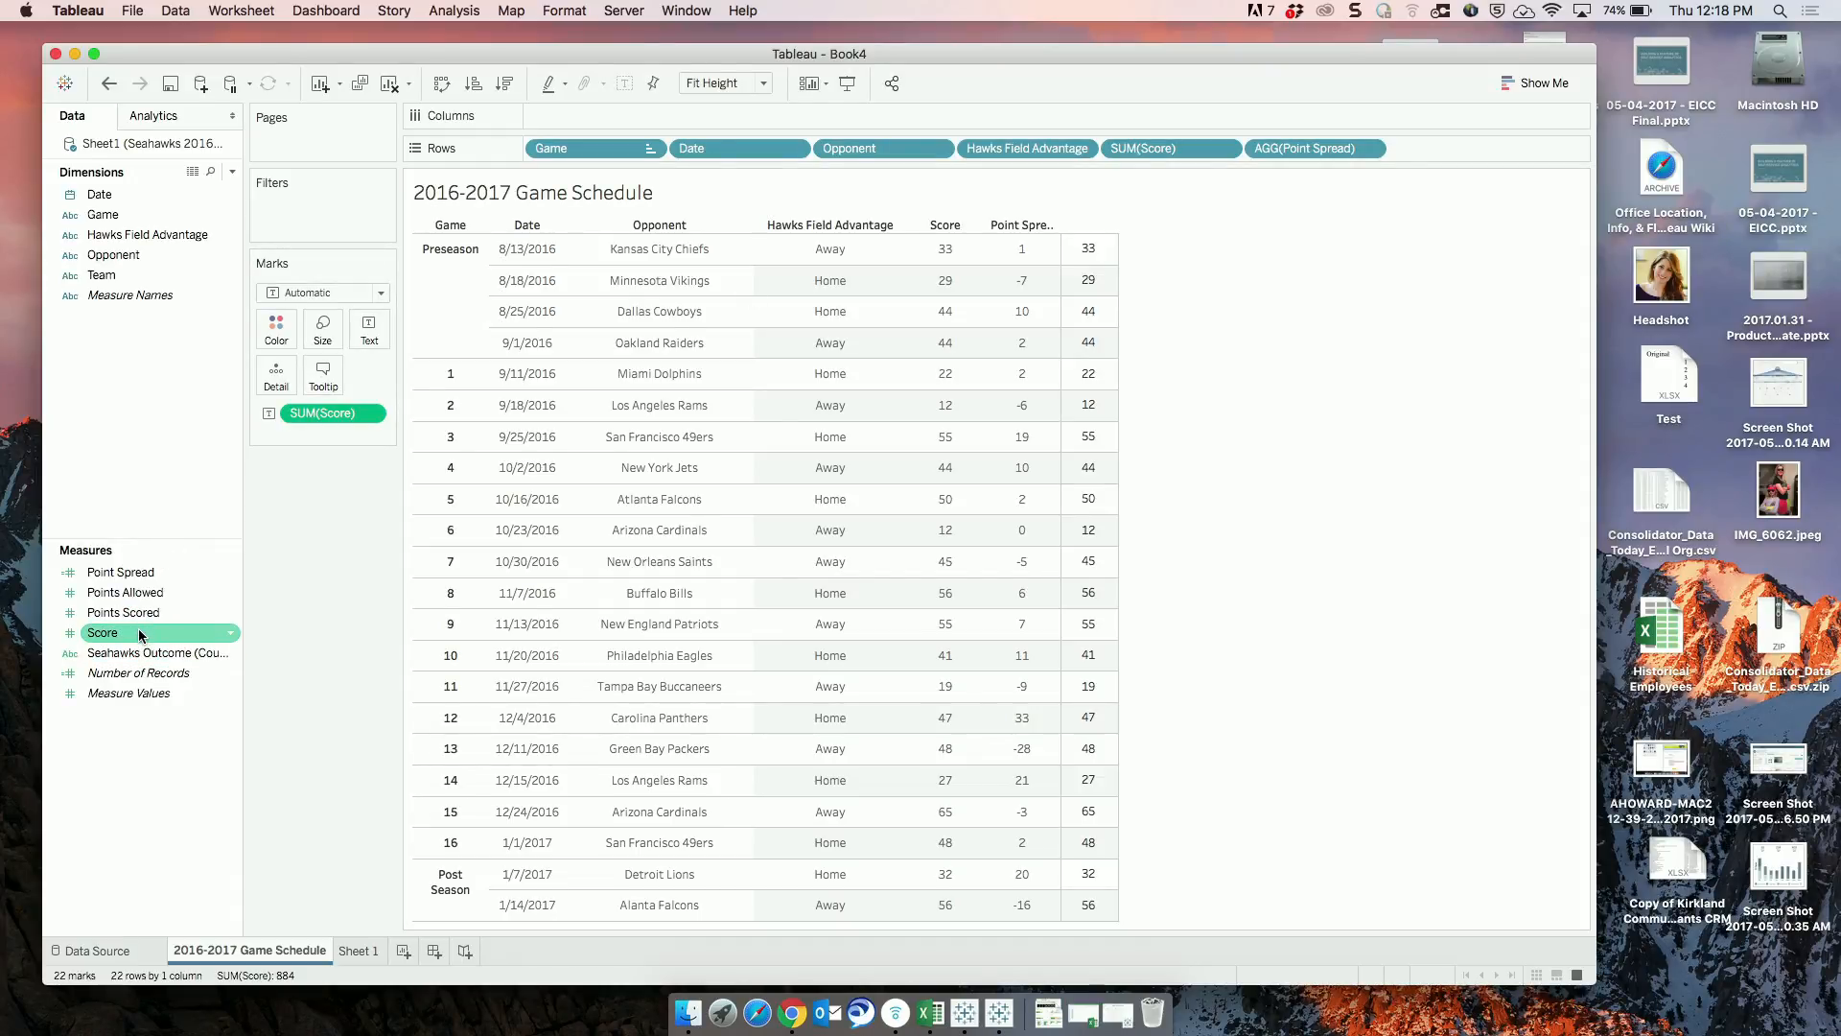
pyautogui.moveTo(138, 630); pyautogui.dragTo(622, 119)
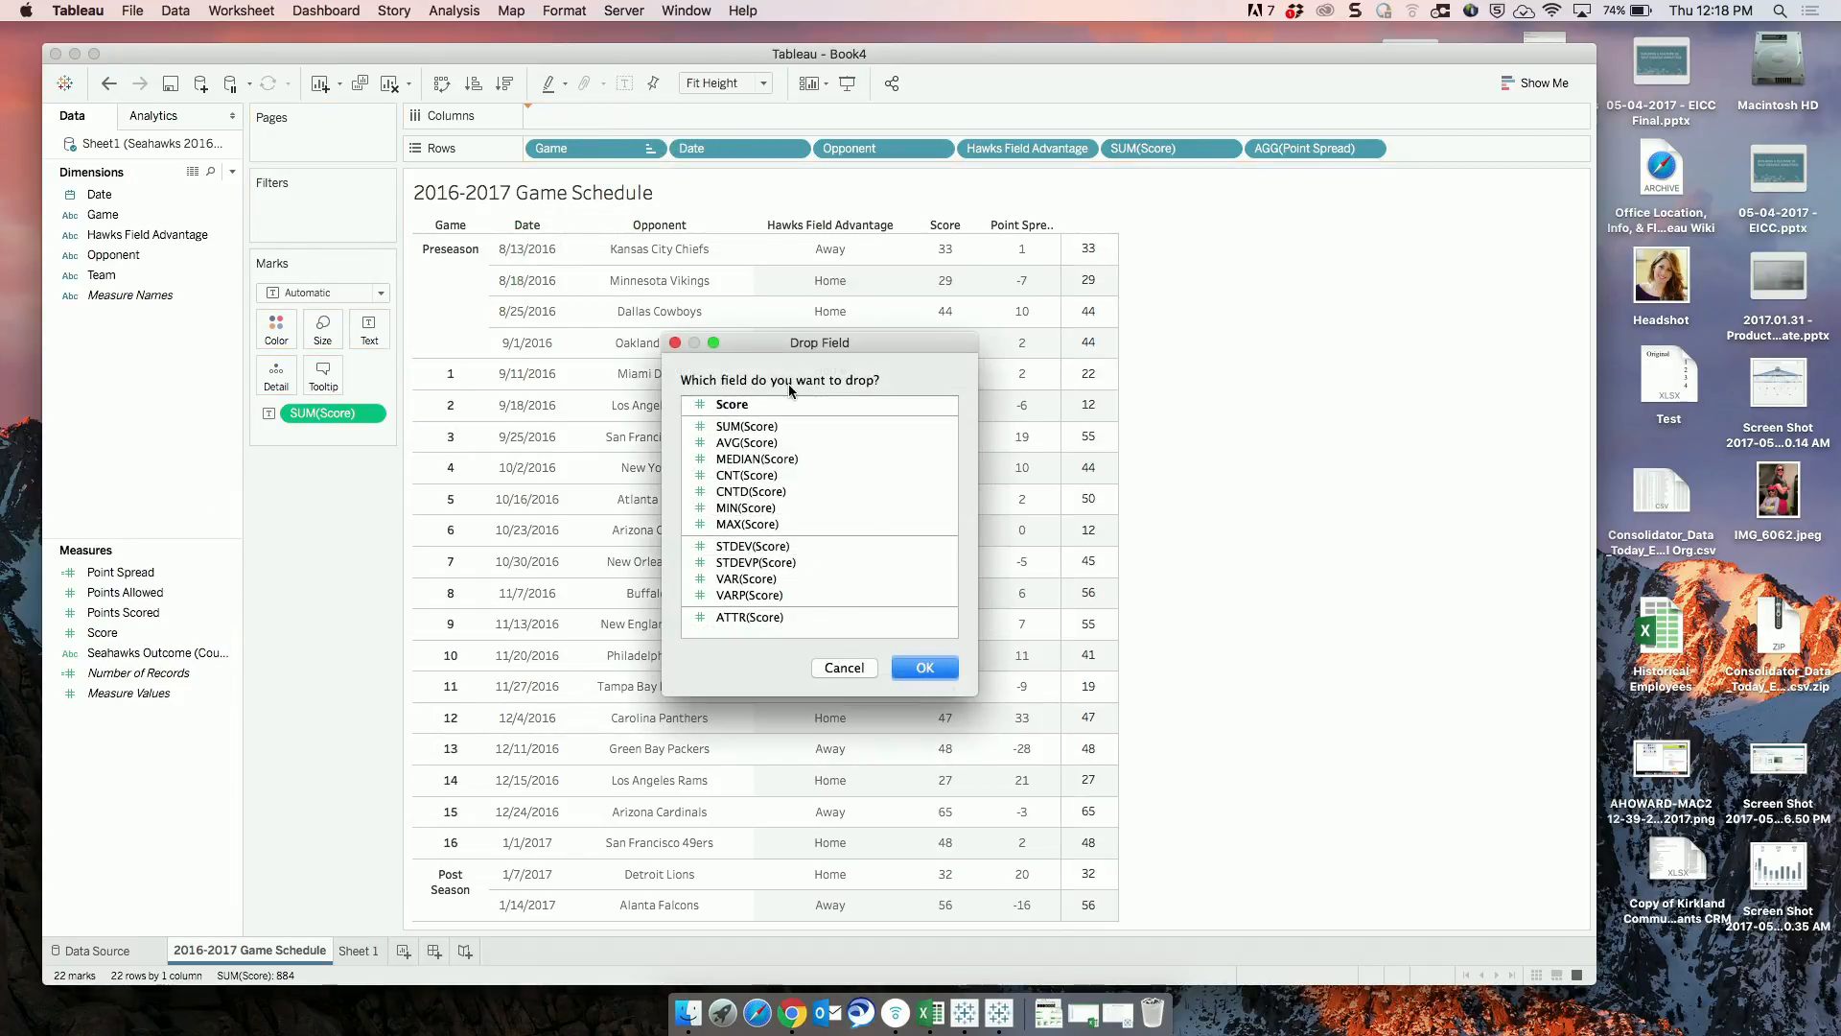
pyautogui.click(753, 443)
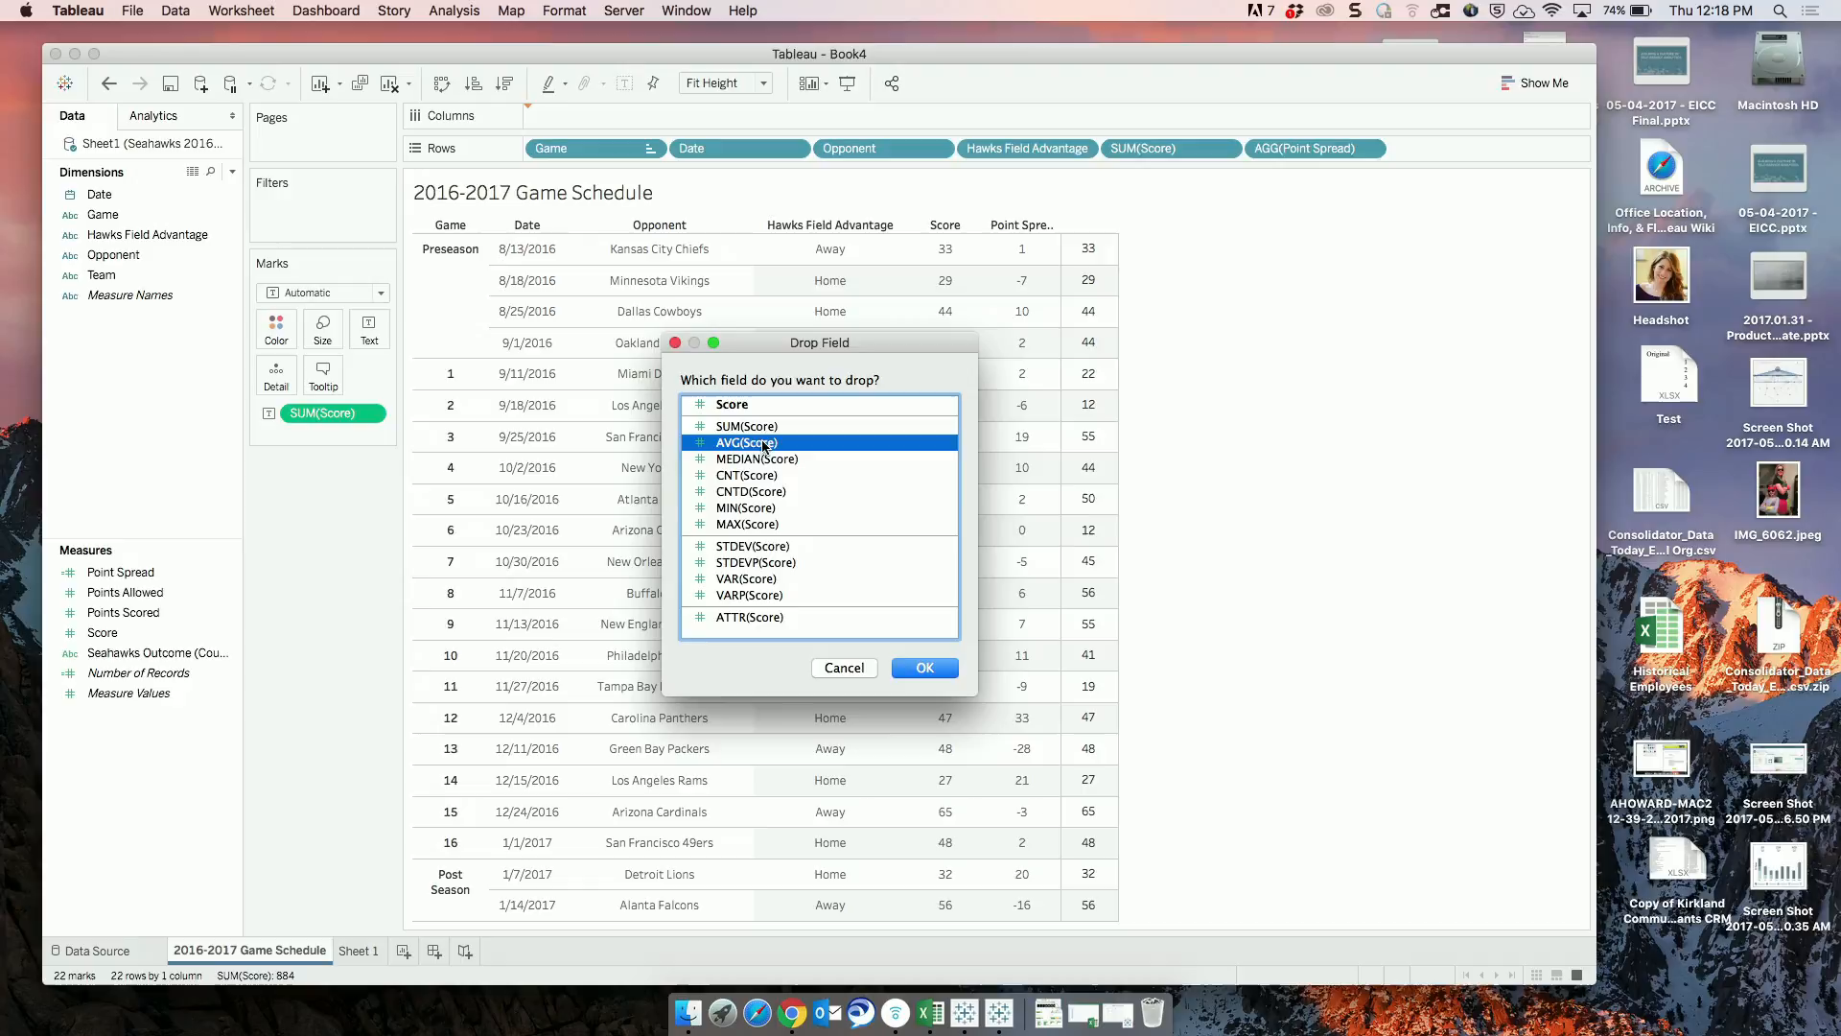
pyautogui.click(925, 668)
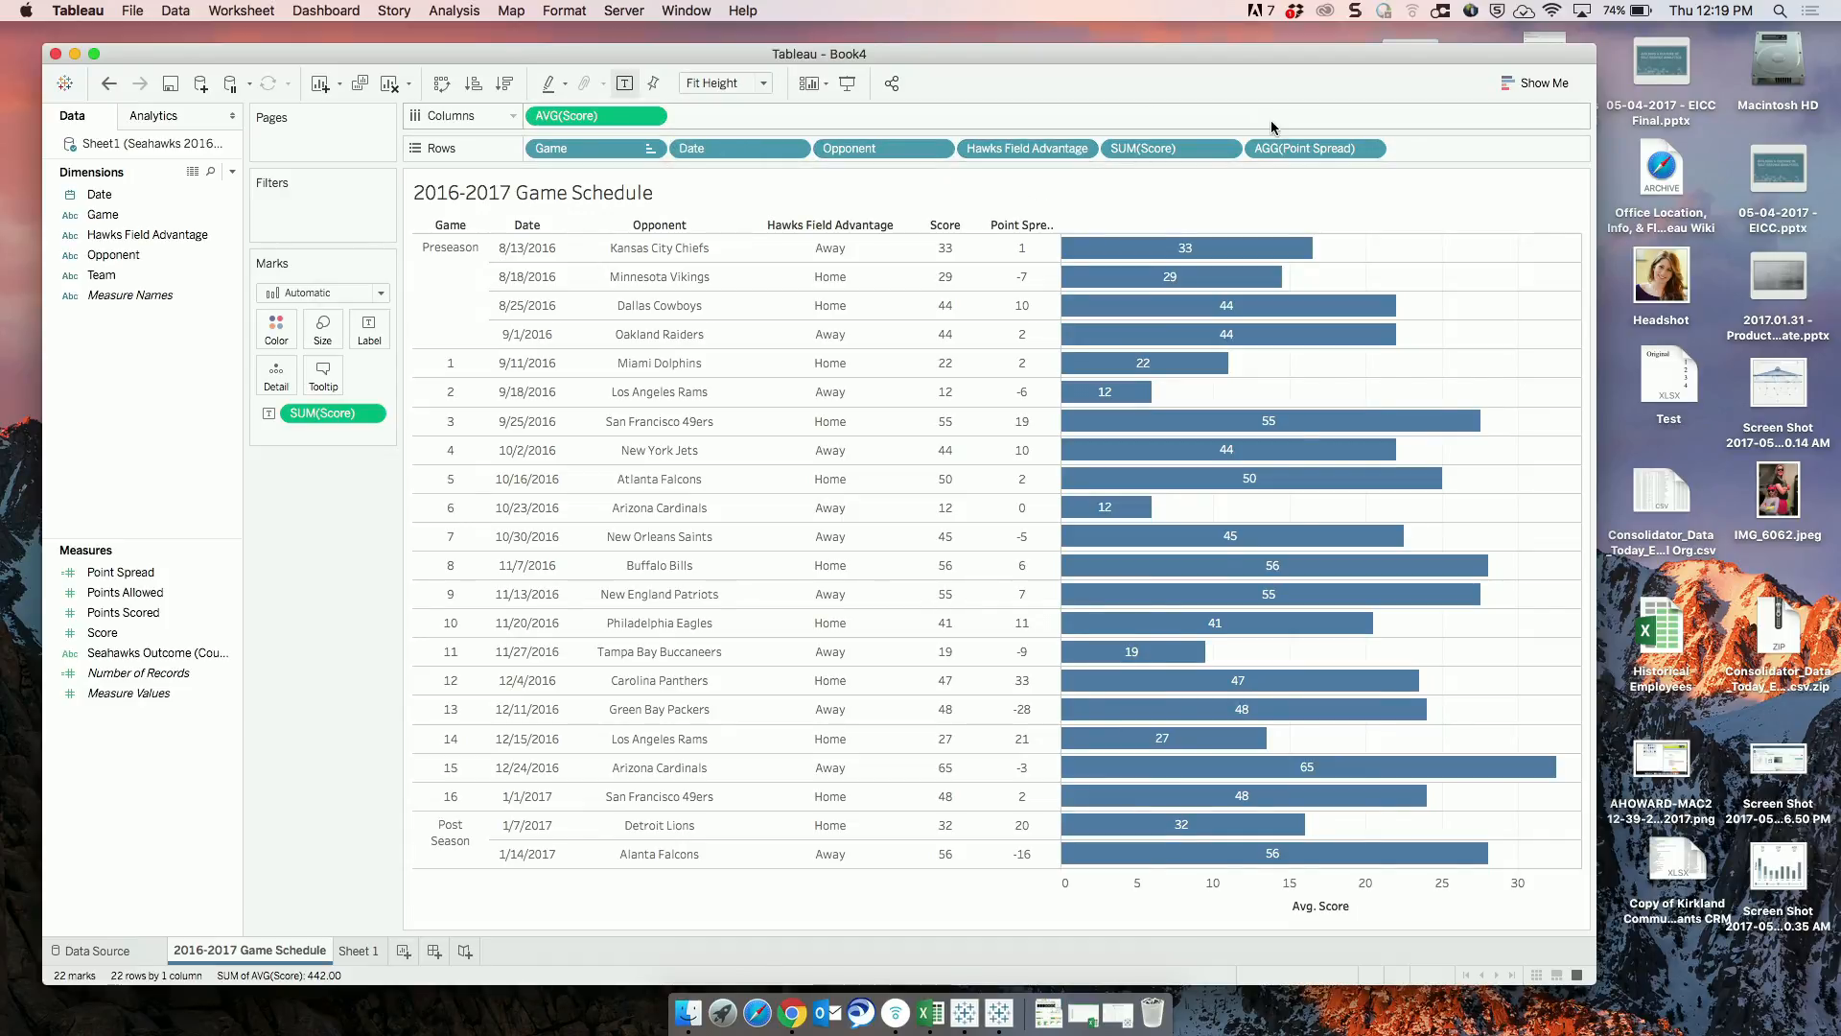
pyautogui.click(1372, 151)
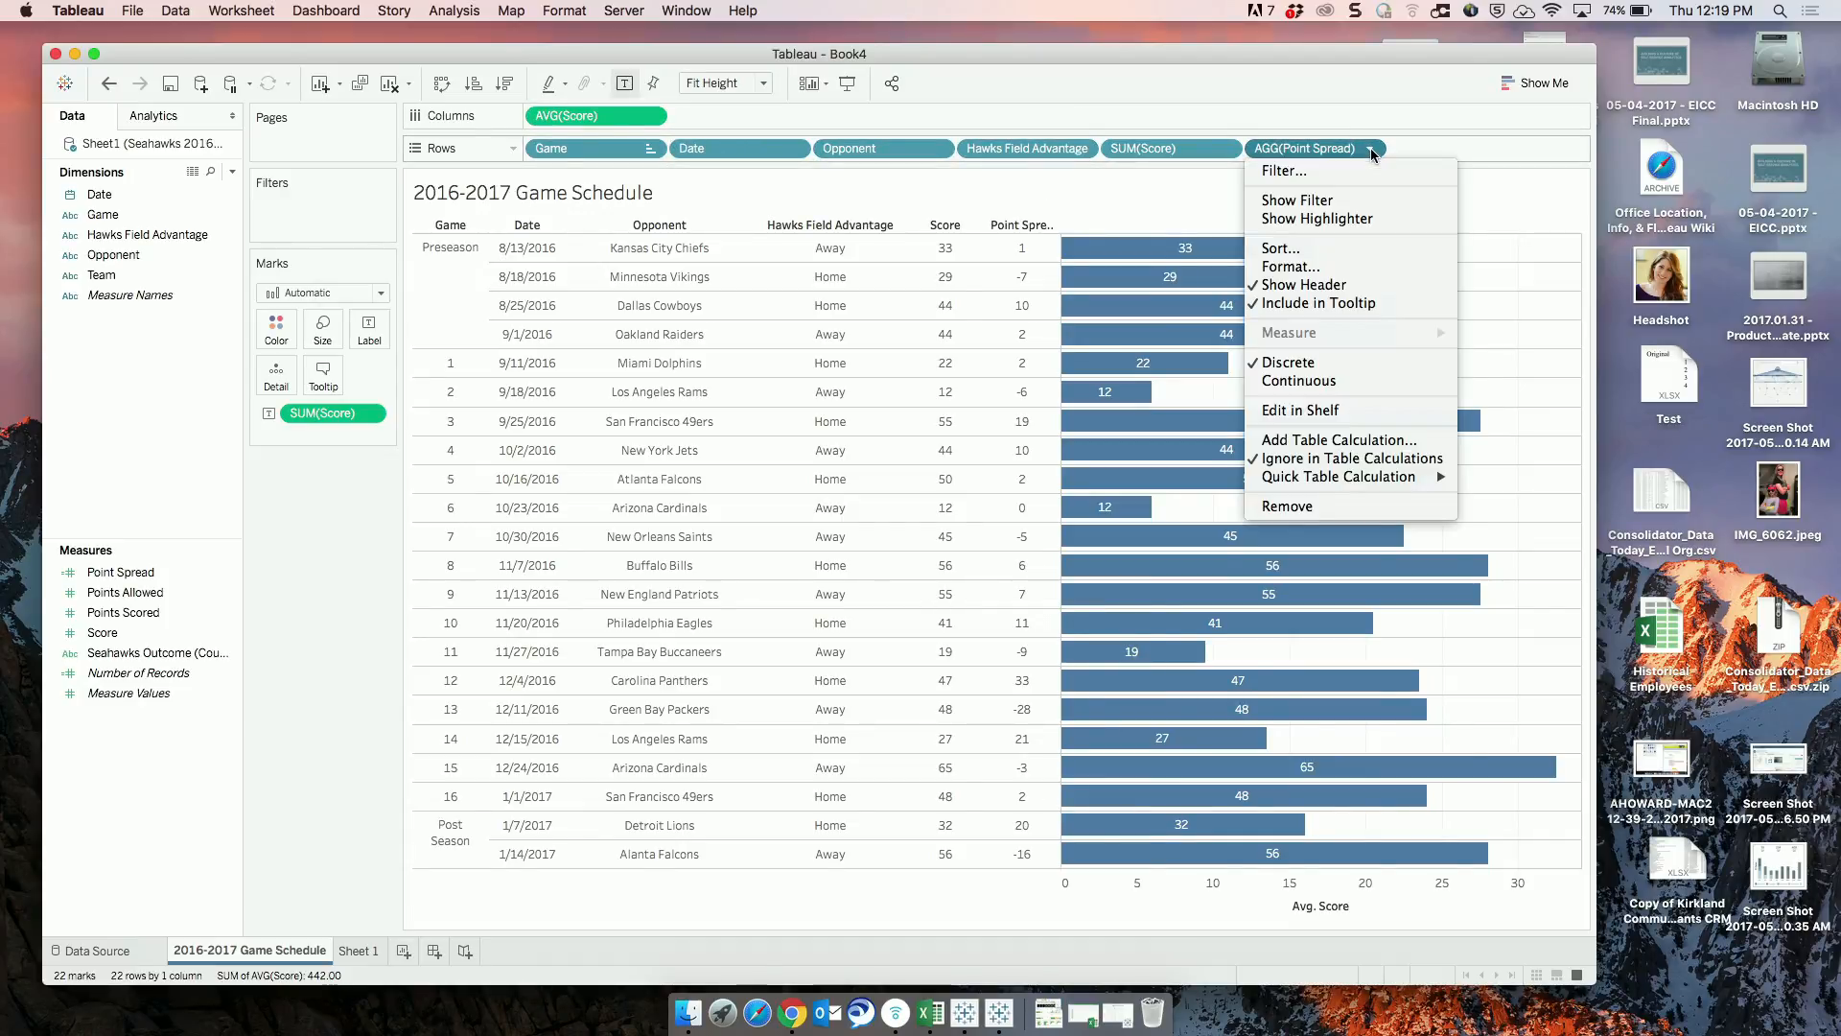
pyautogui.click(1318, 380)
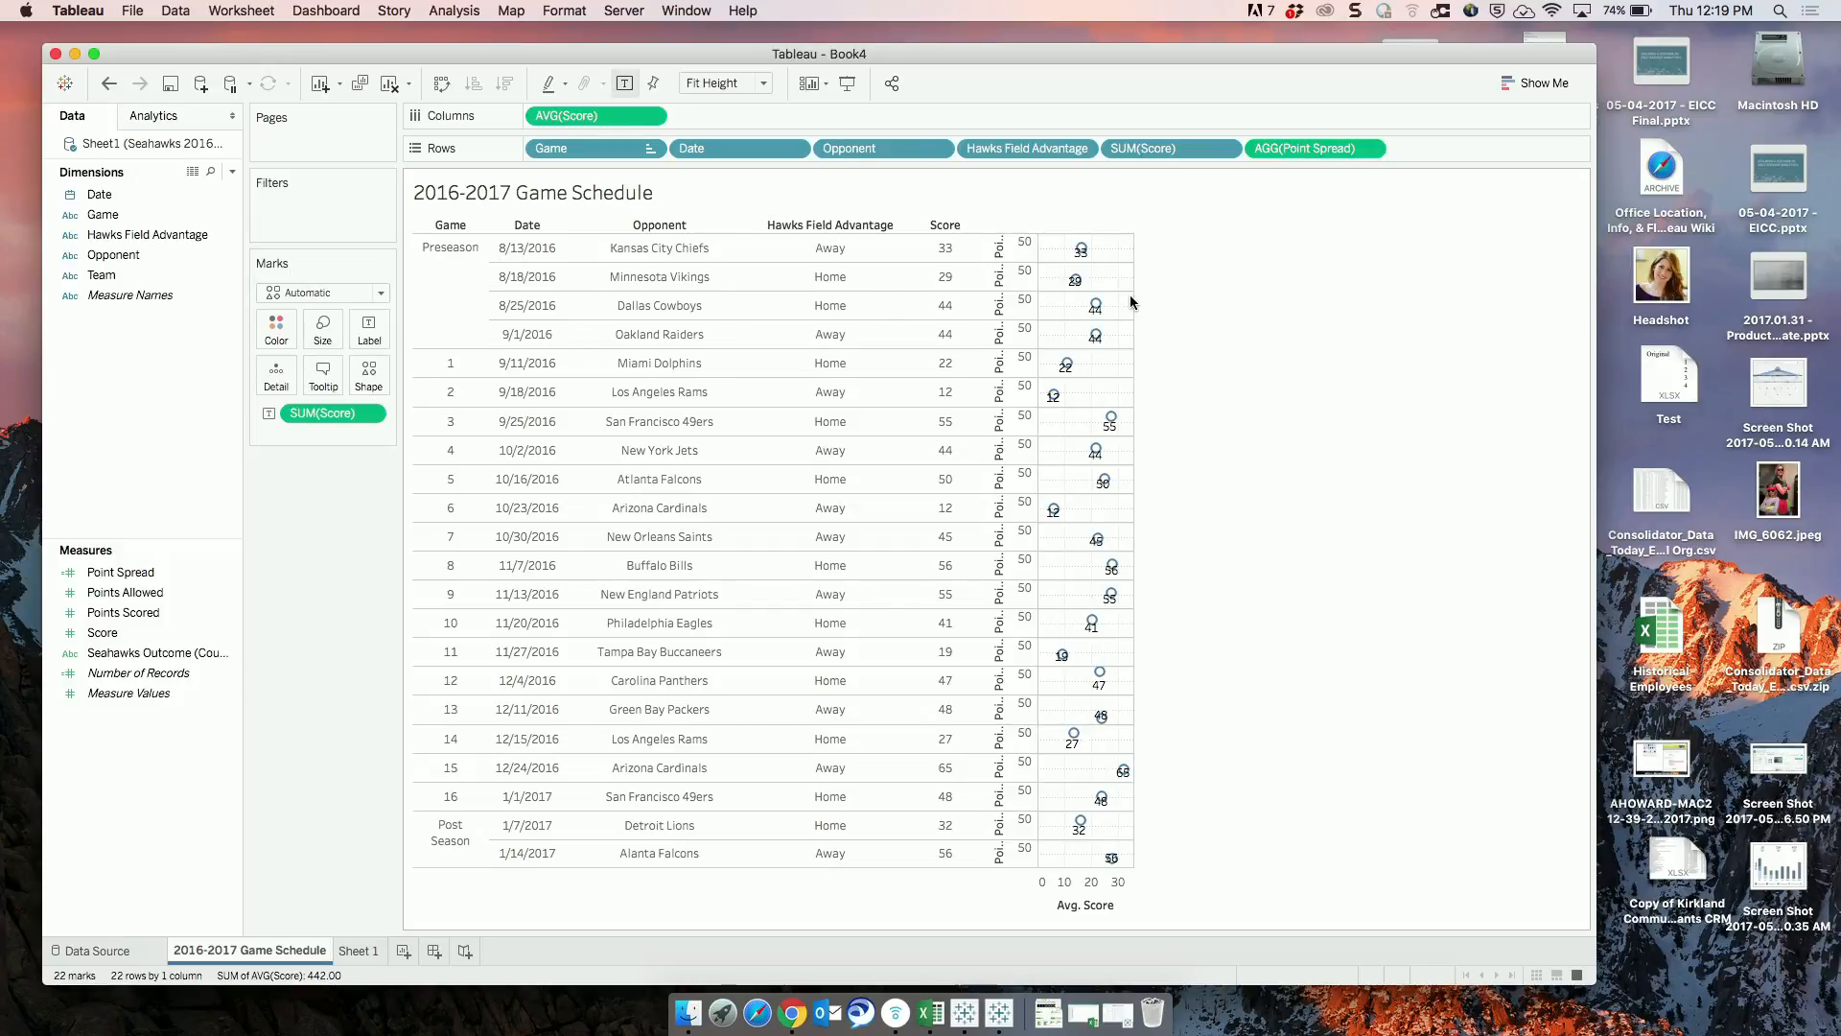
# On Sheet 1, build a treemap of Score by Opponent and Team, and split it by Team on Rows.
pyautogui.click(365, 957)
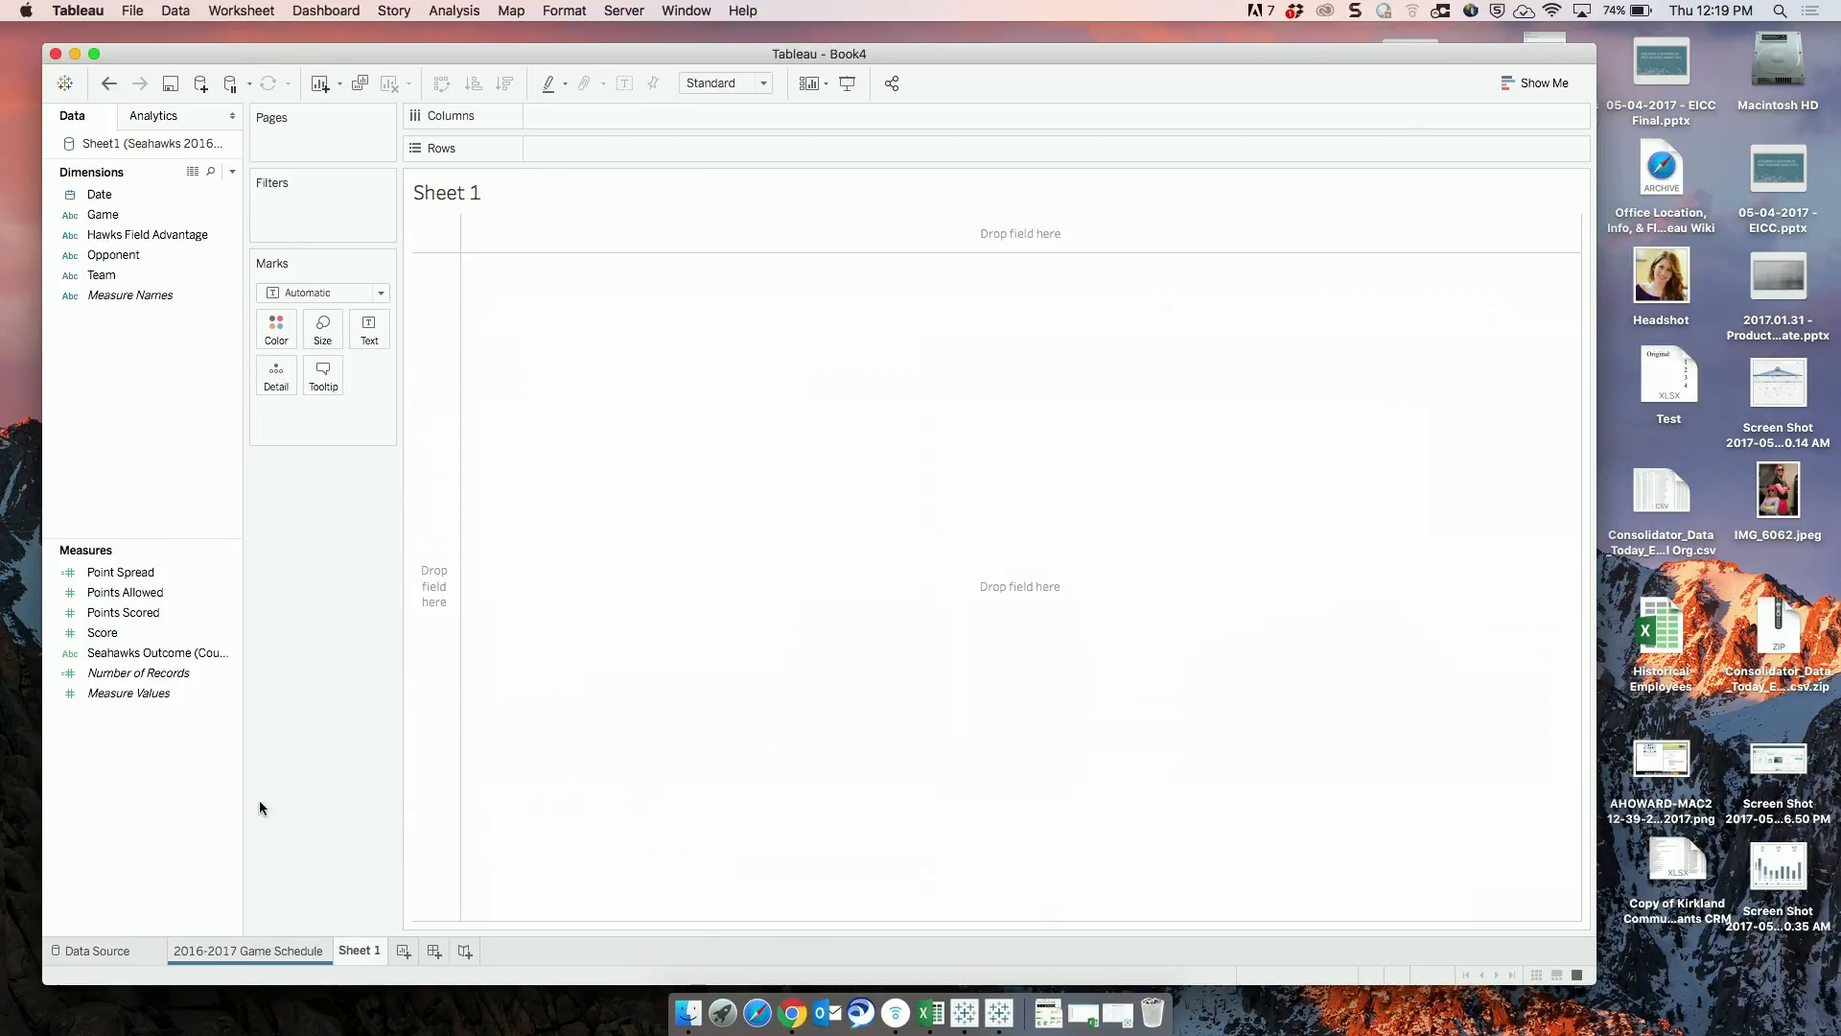
pyautogui.click(164, 629)
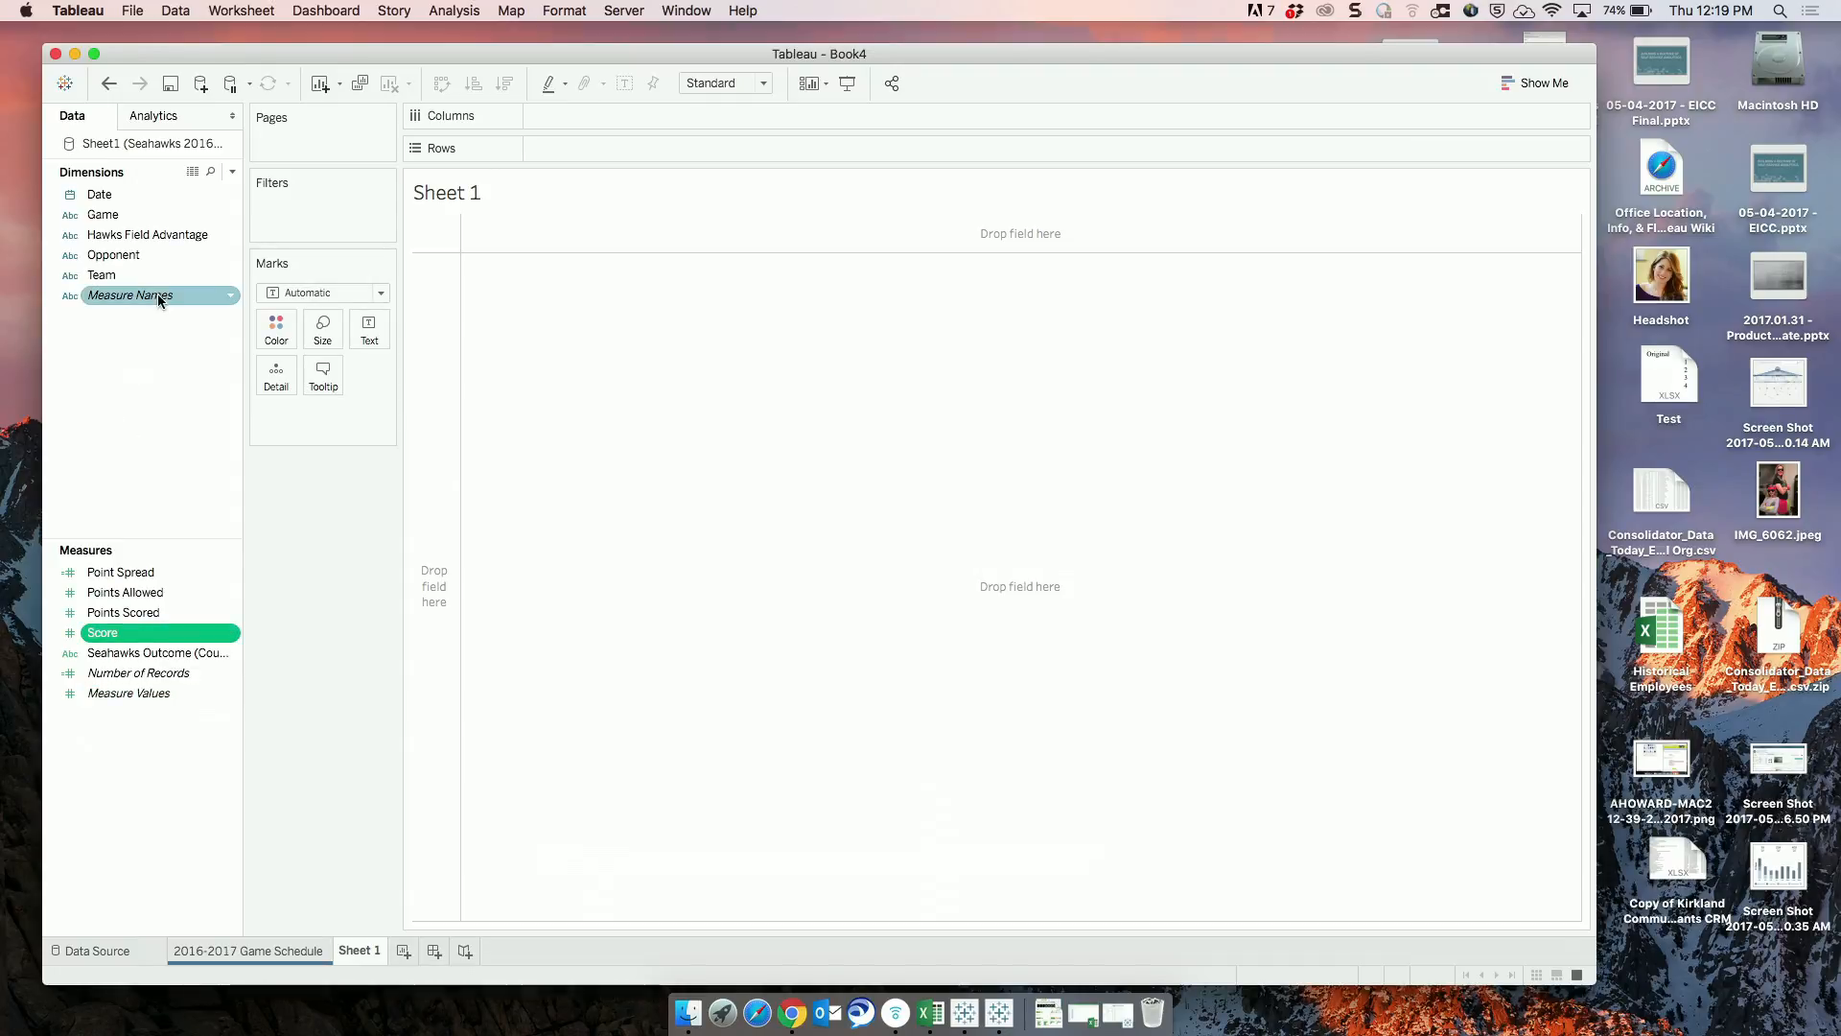
pyautogui.rightClick(150, 260)
pyautogui.click(130, 261)
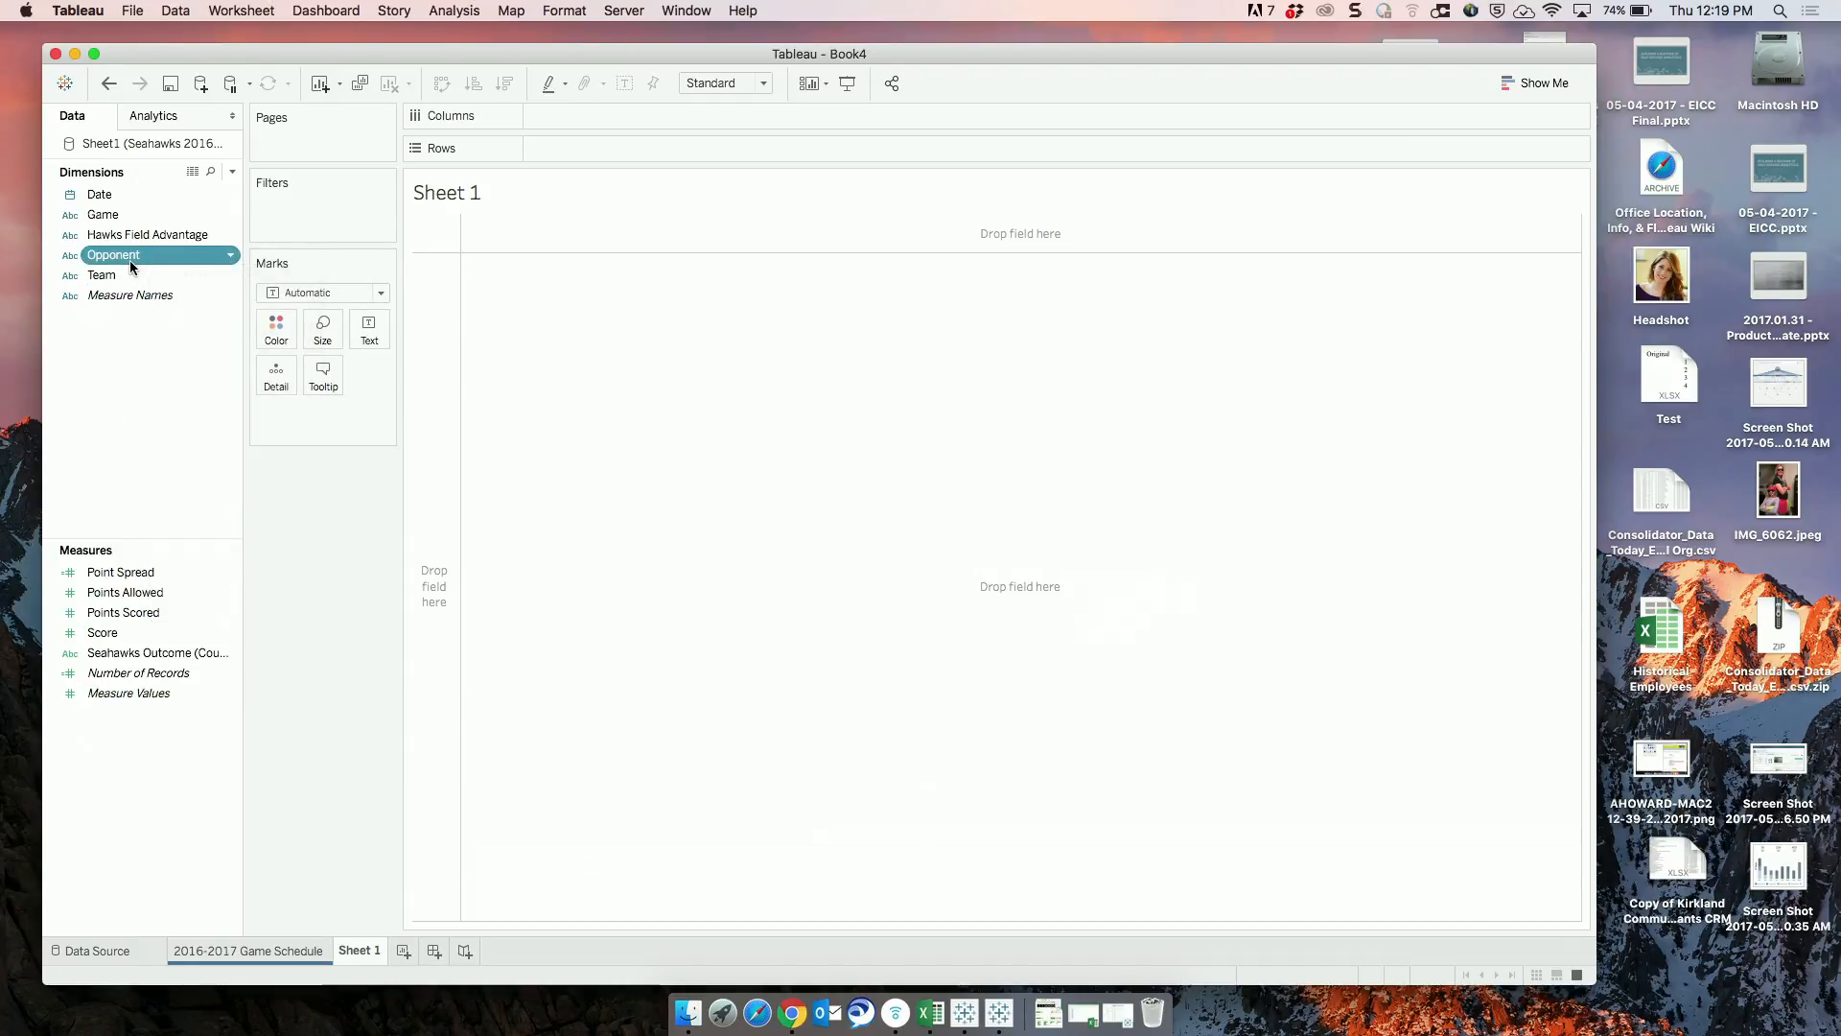
pyautogui.keyDown('super'); pyautogui.click(123, 273); pyautogui.keyUp('super')
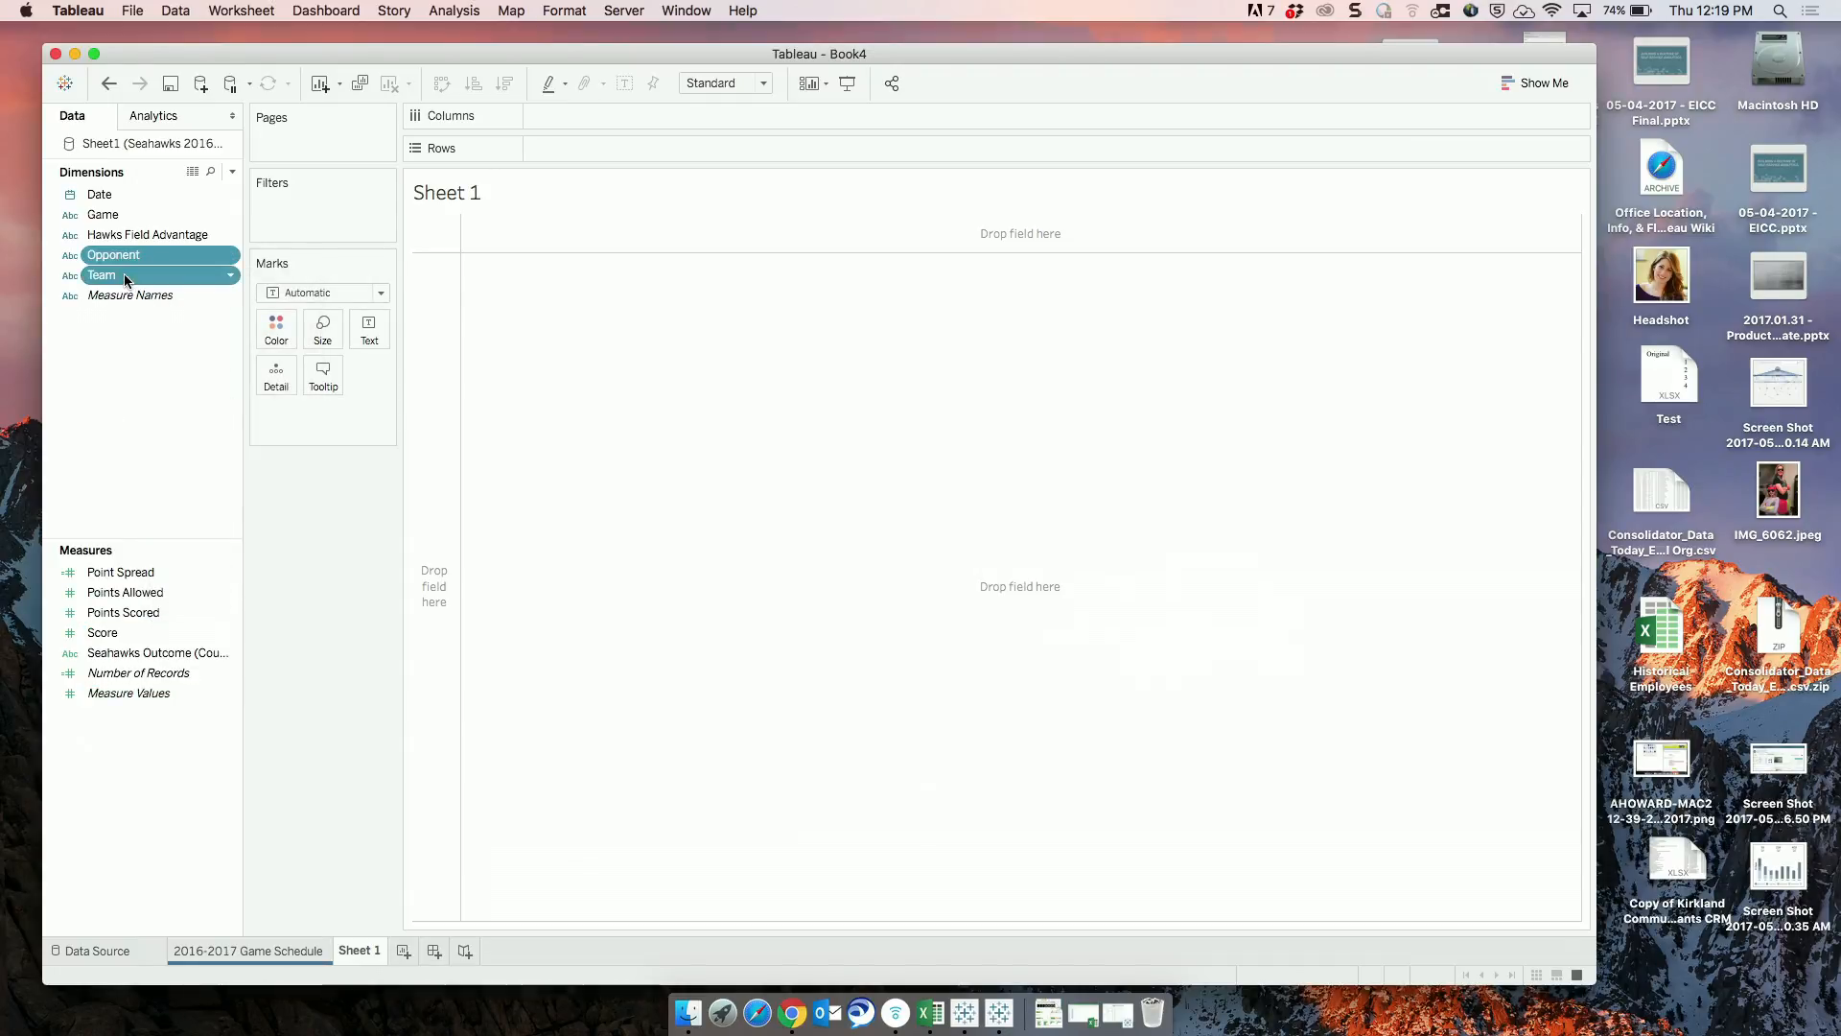
pyautogui.click(1549, 84)
pyautogui.keyDown('super'); pyautogui.click(50, 612); pyautogui.keyUp('super')
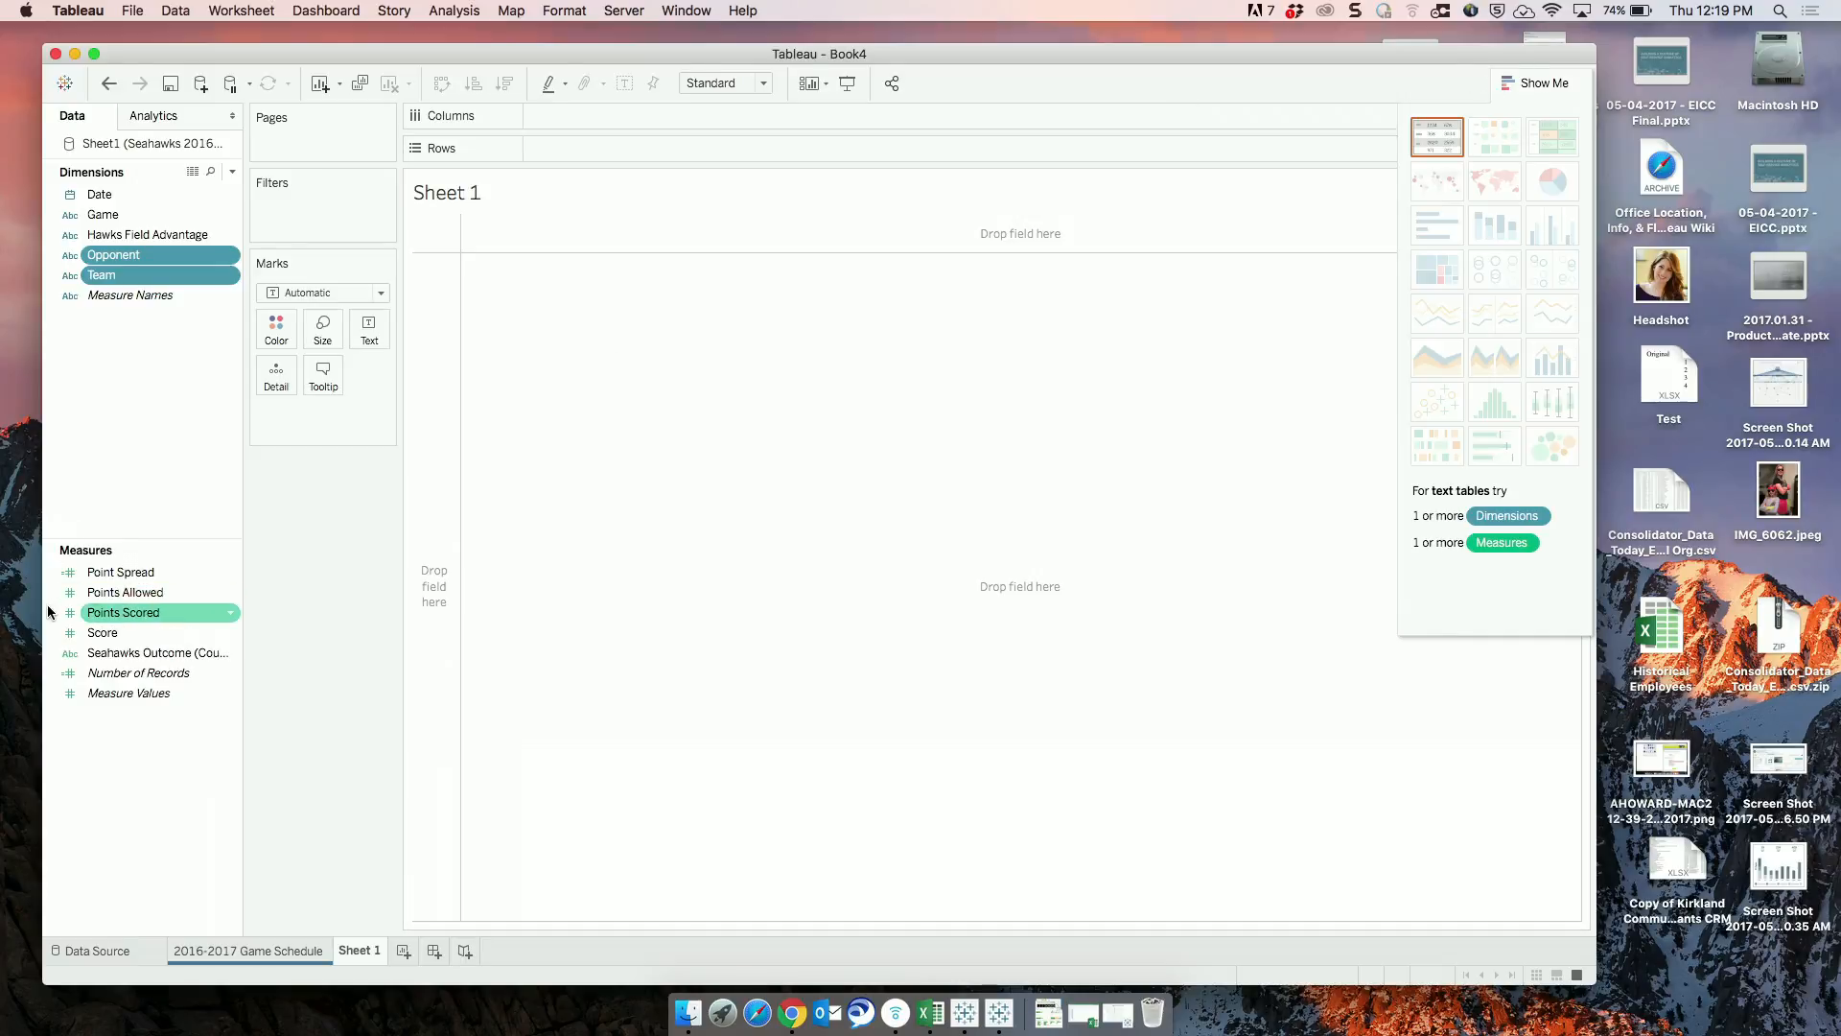
pyautogui.keyDown('super'); pyautogui.click(86, 633); pyautogui.keyUp('super')
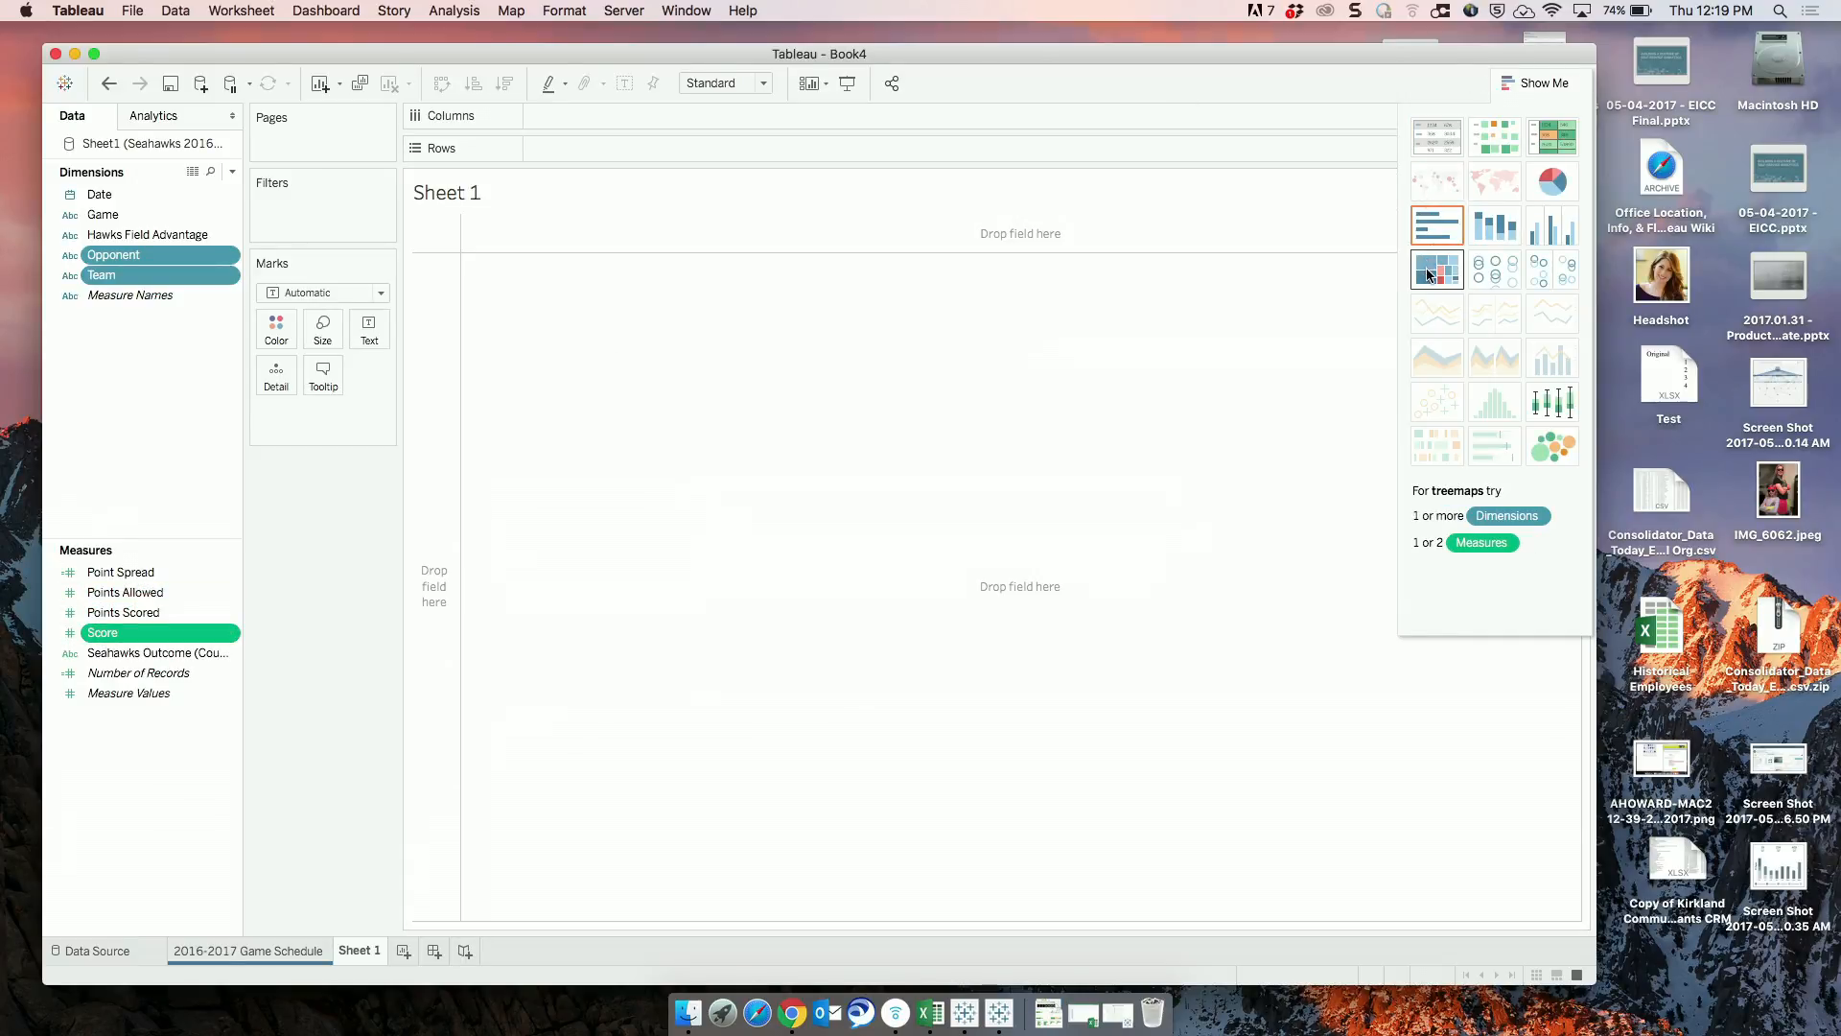
pyautogui.click(1429, 276)
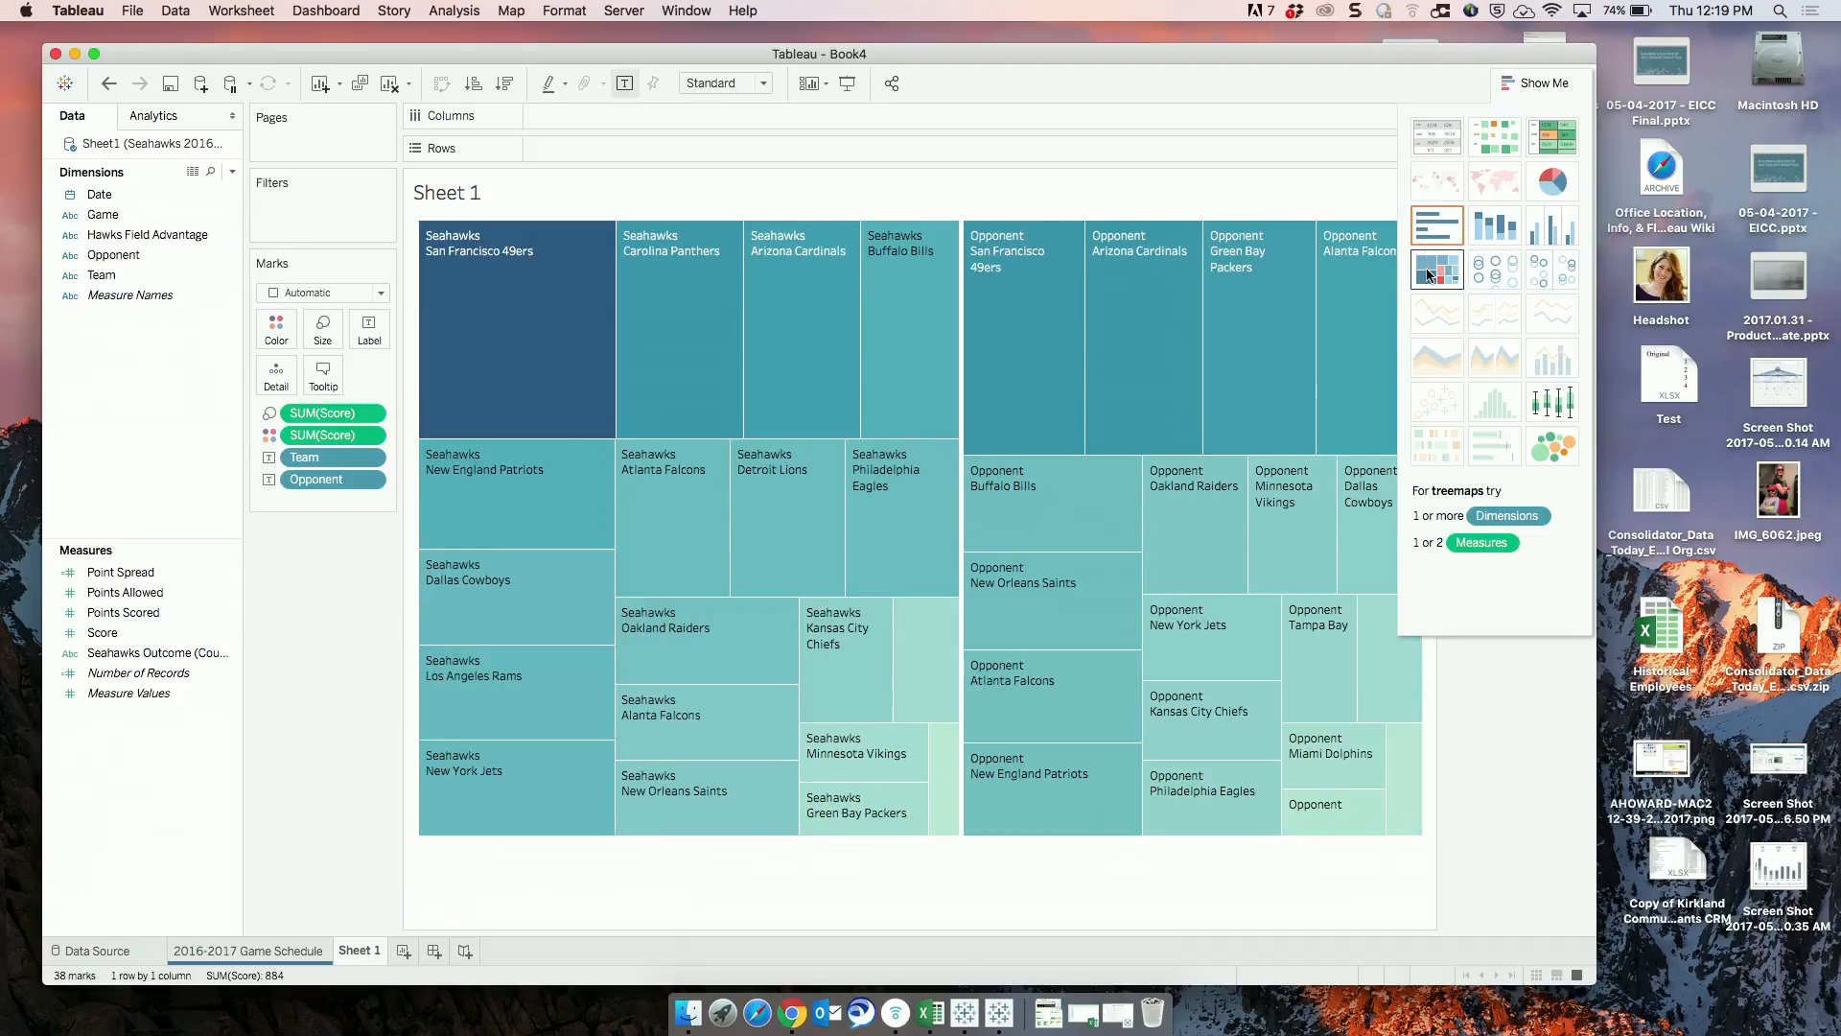
pyautogui.click(1537, 83)
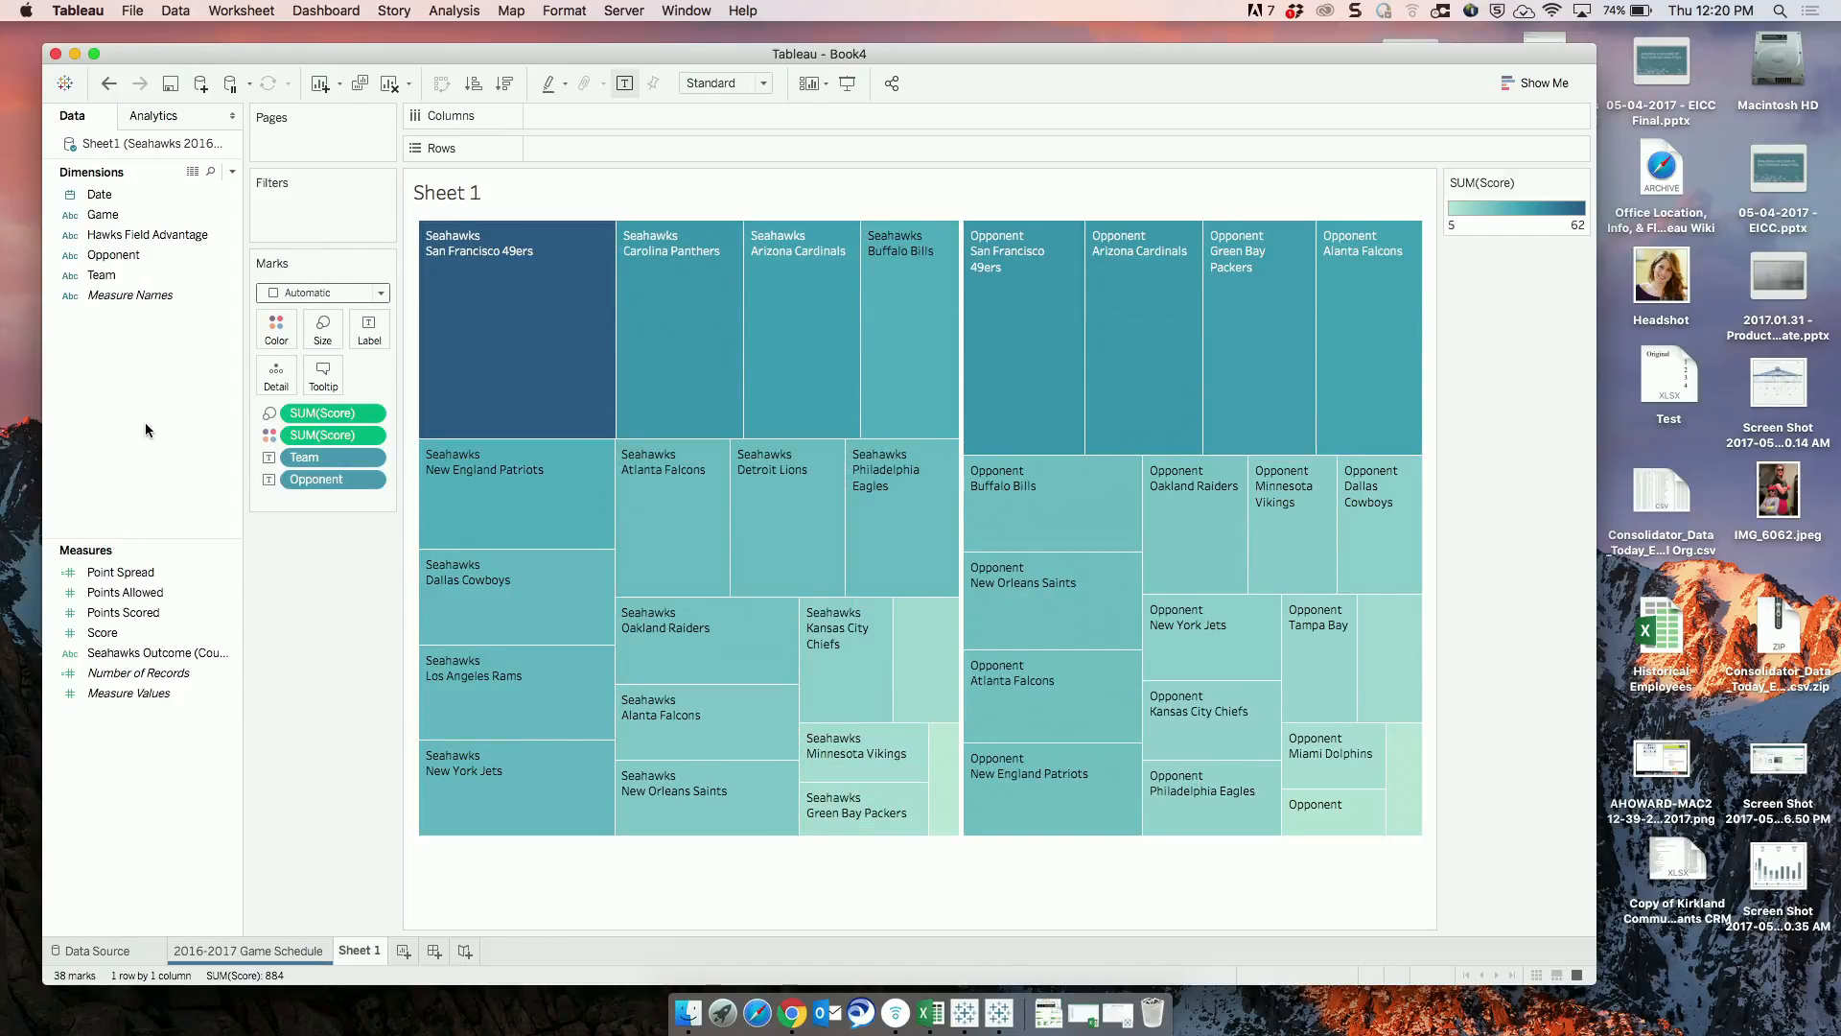
pyautogui.moveTo(101, 275); pyautogui.dragTo(539, 149)
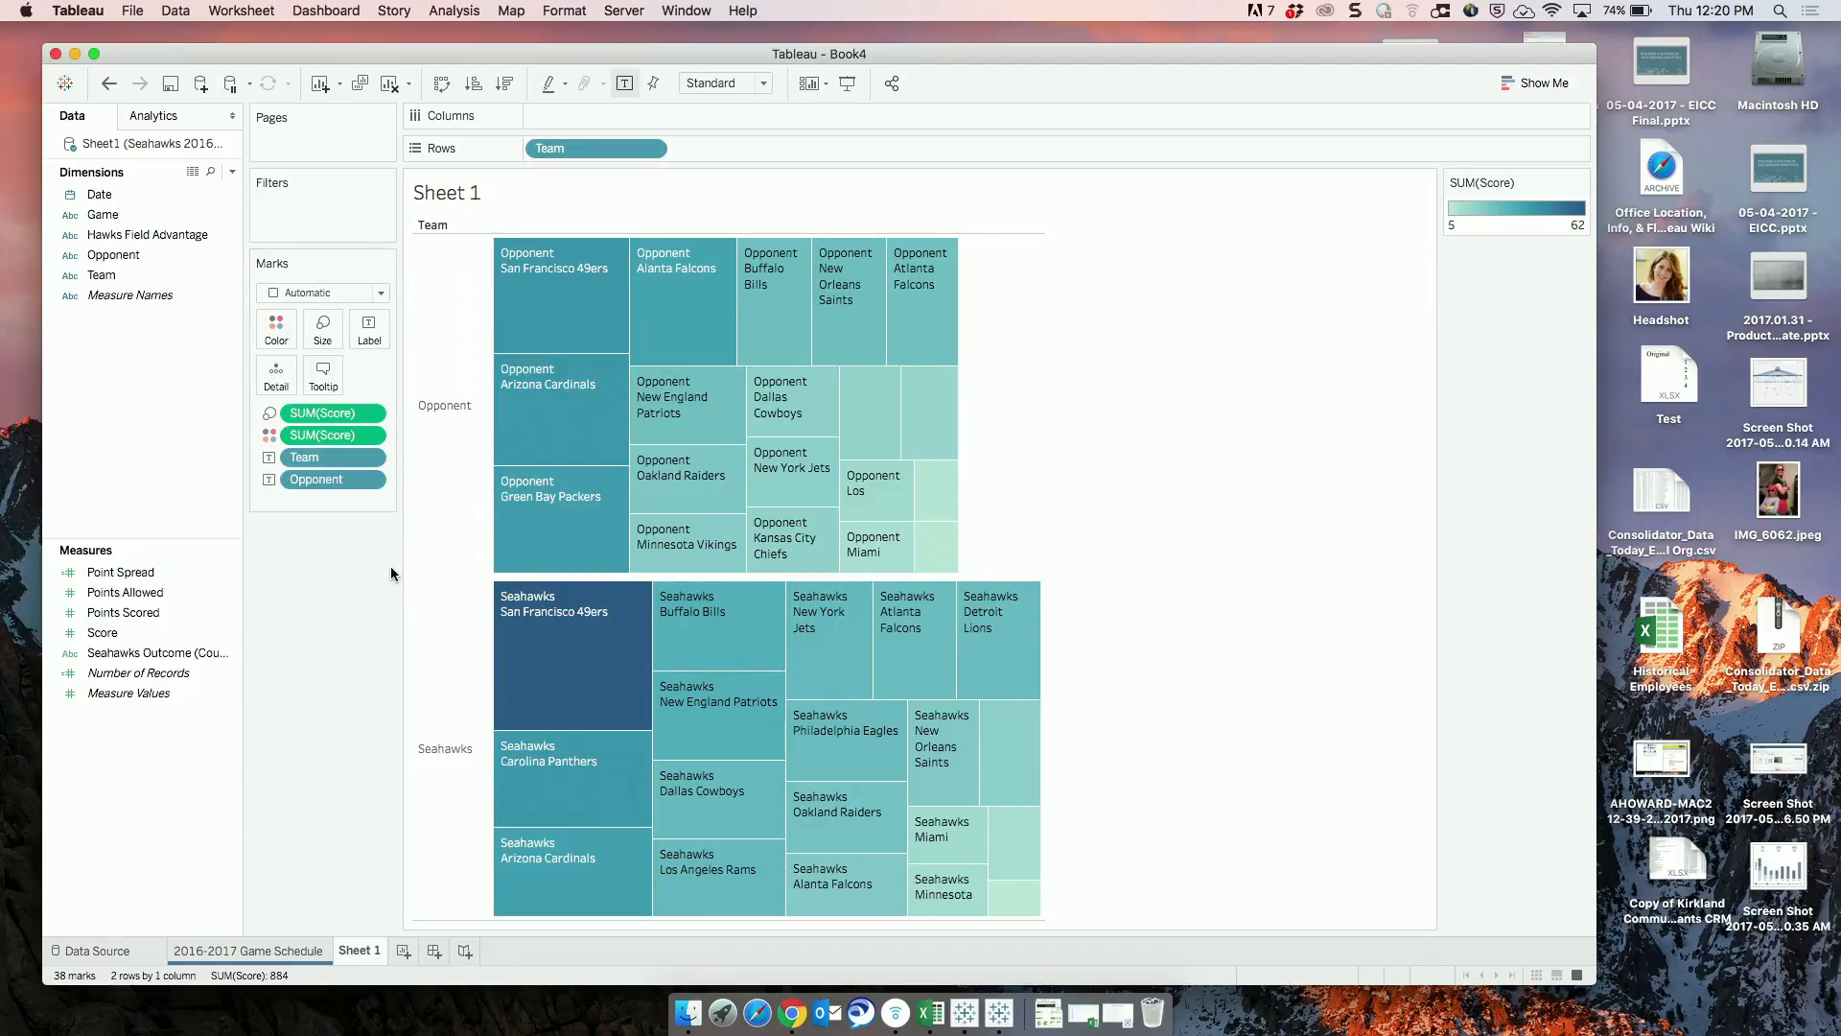
# Try the pie chart and horizontal bar chart types on the Sheet 1 view.
pyautogui.click(1512, 85)
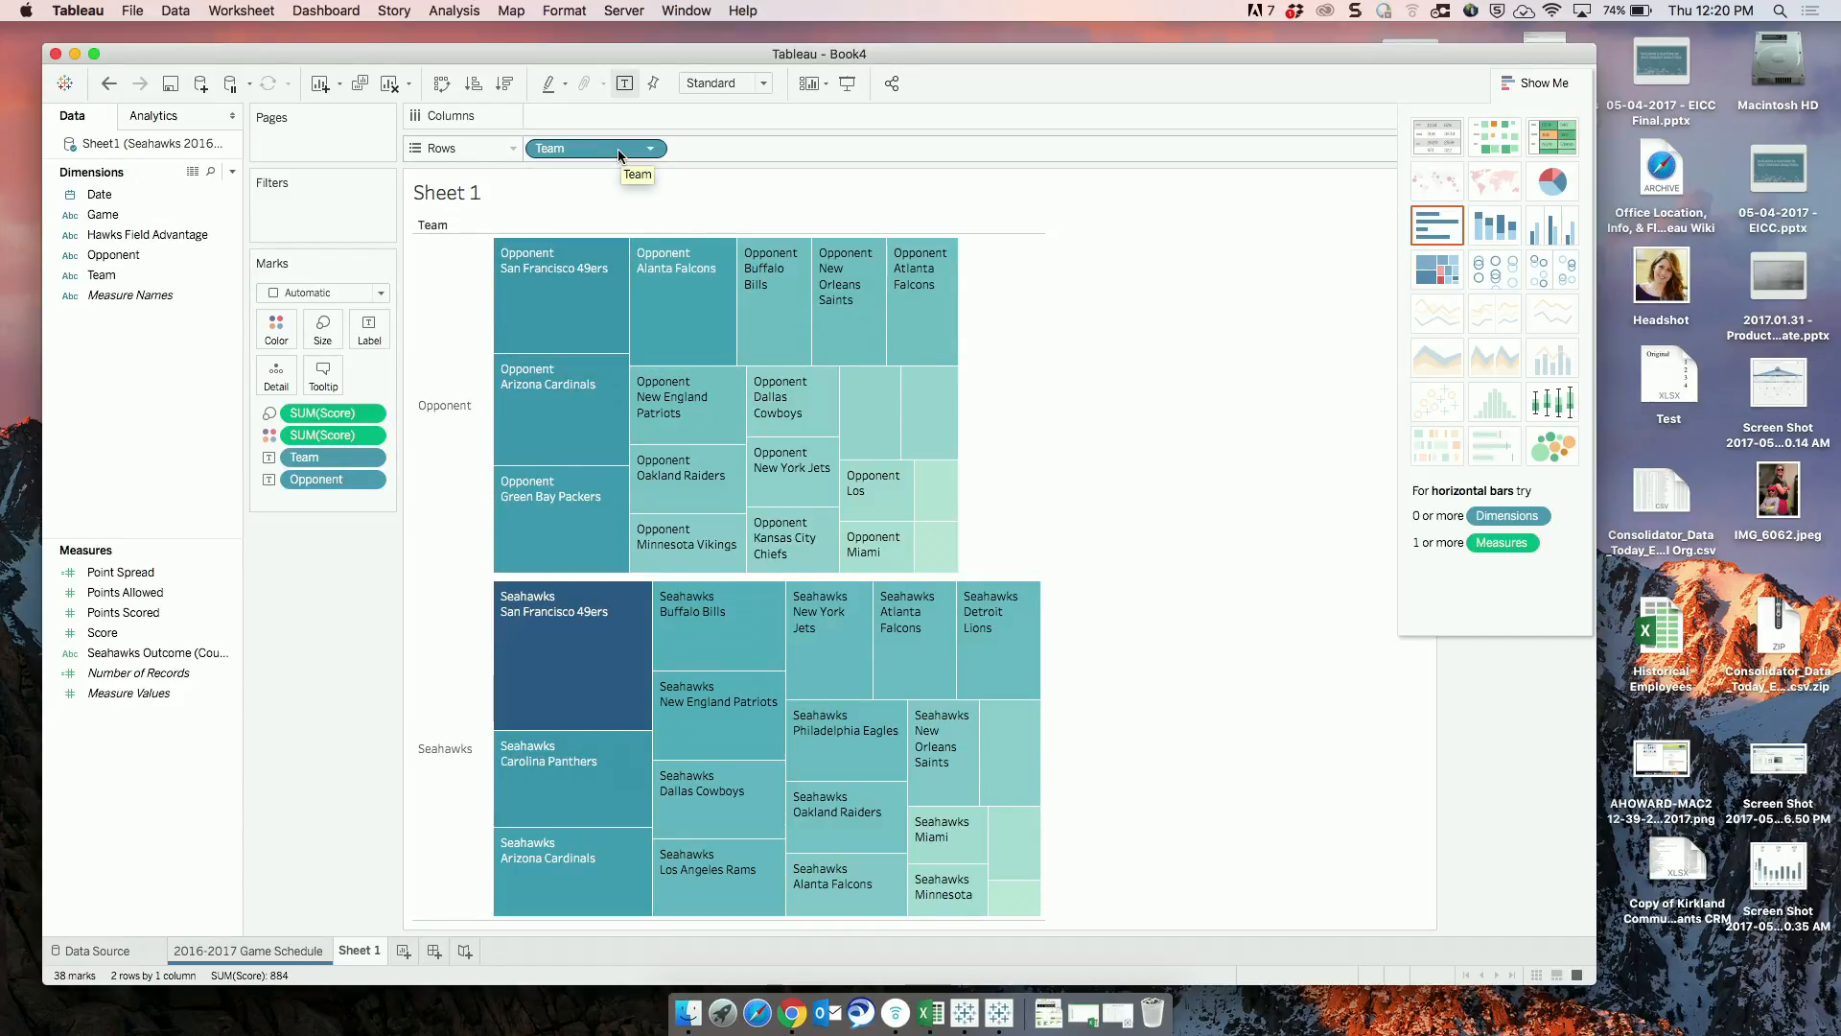
pyautogui.click(1563, 188)
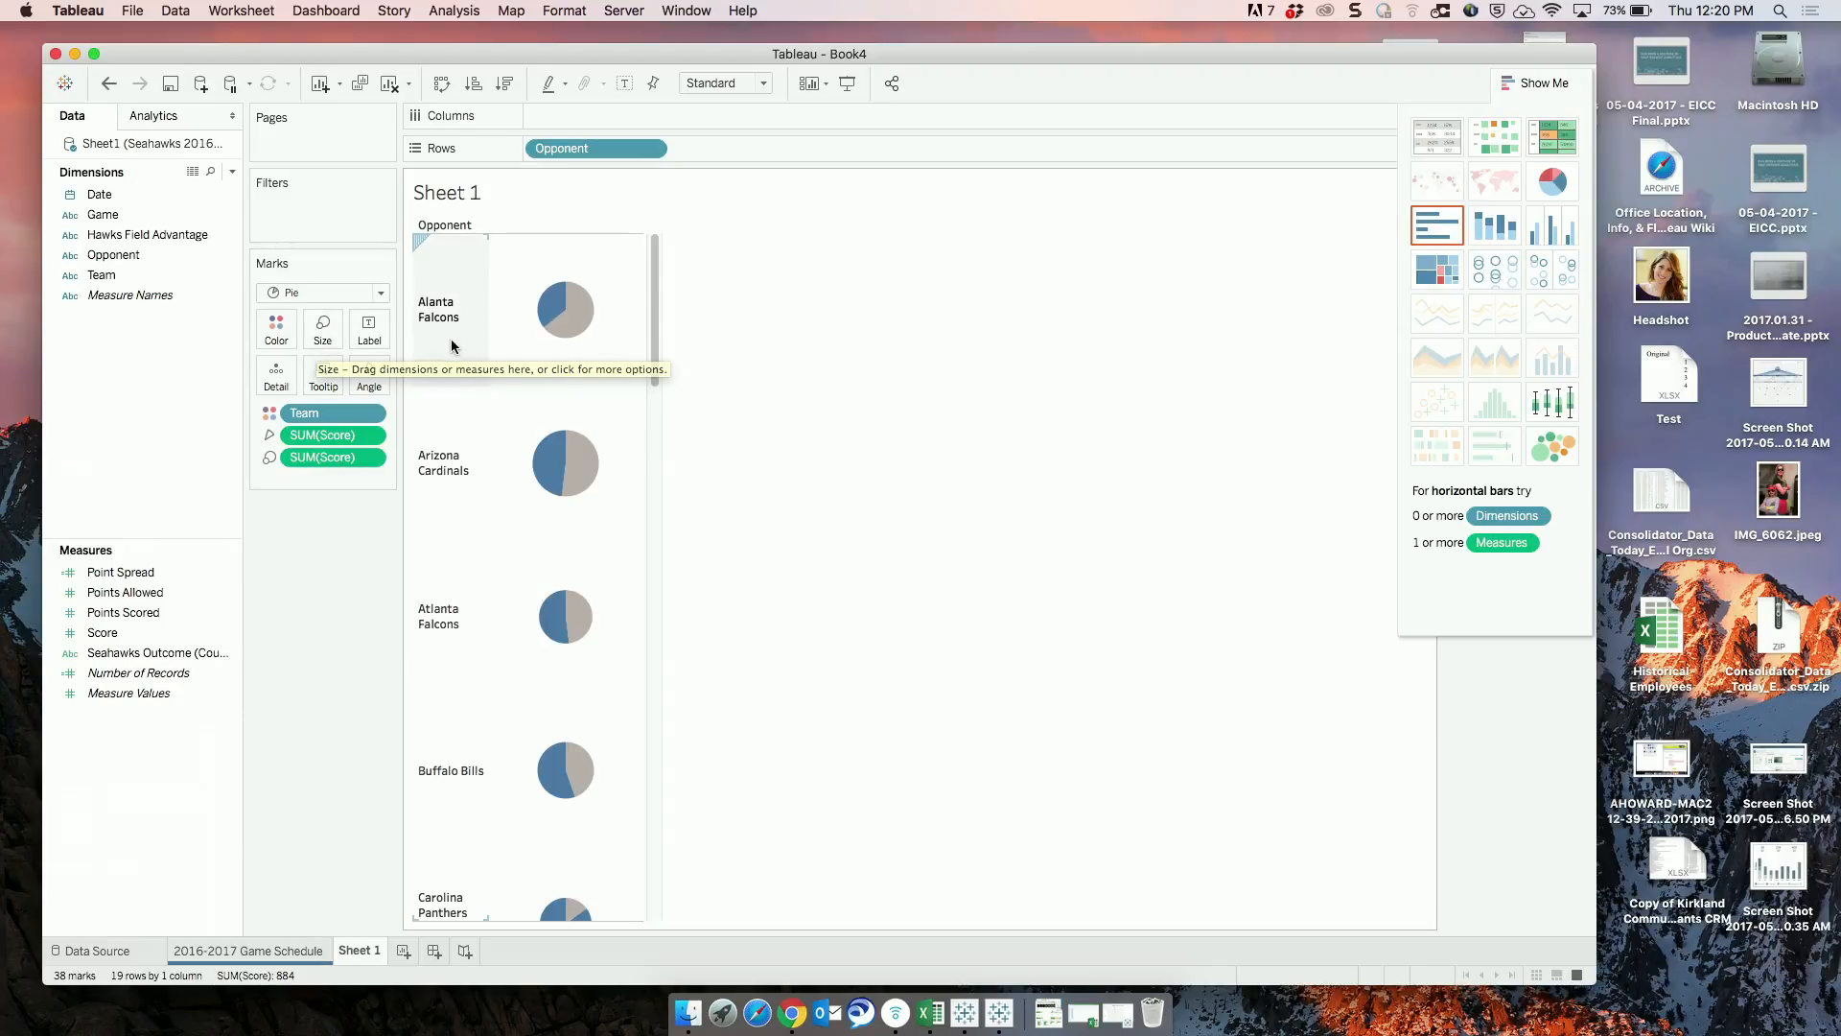
pyautogui.click(1436, 235)
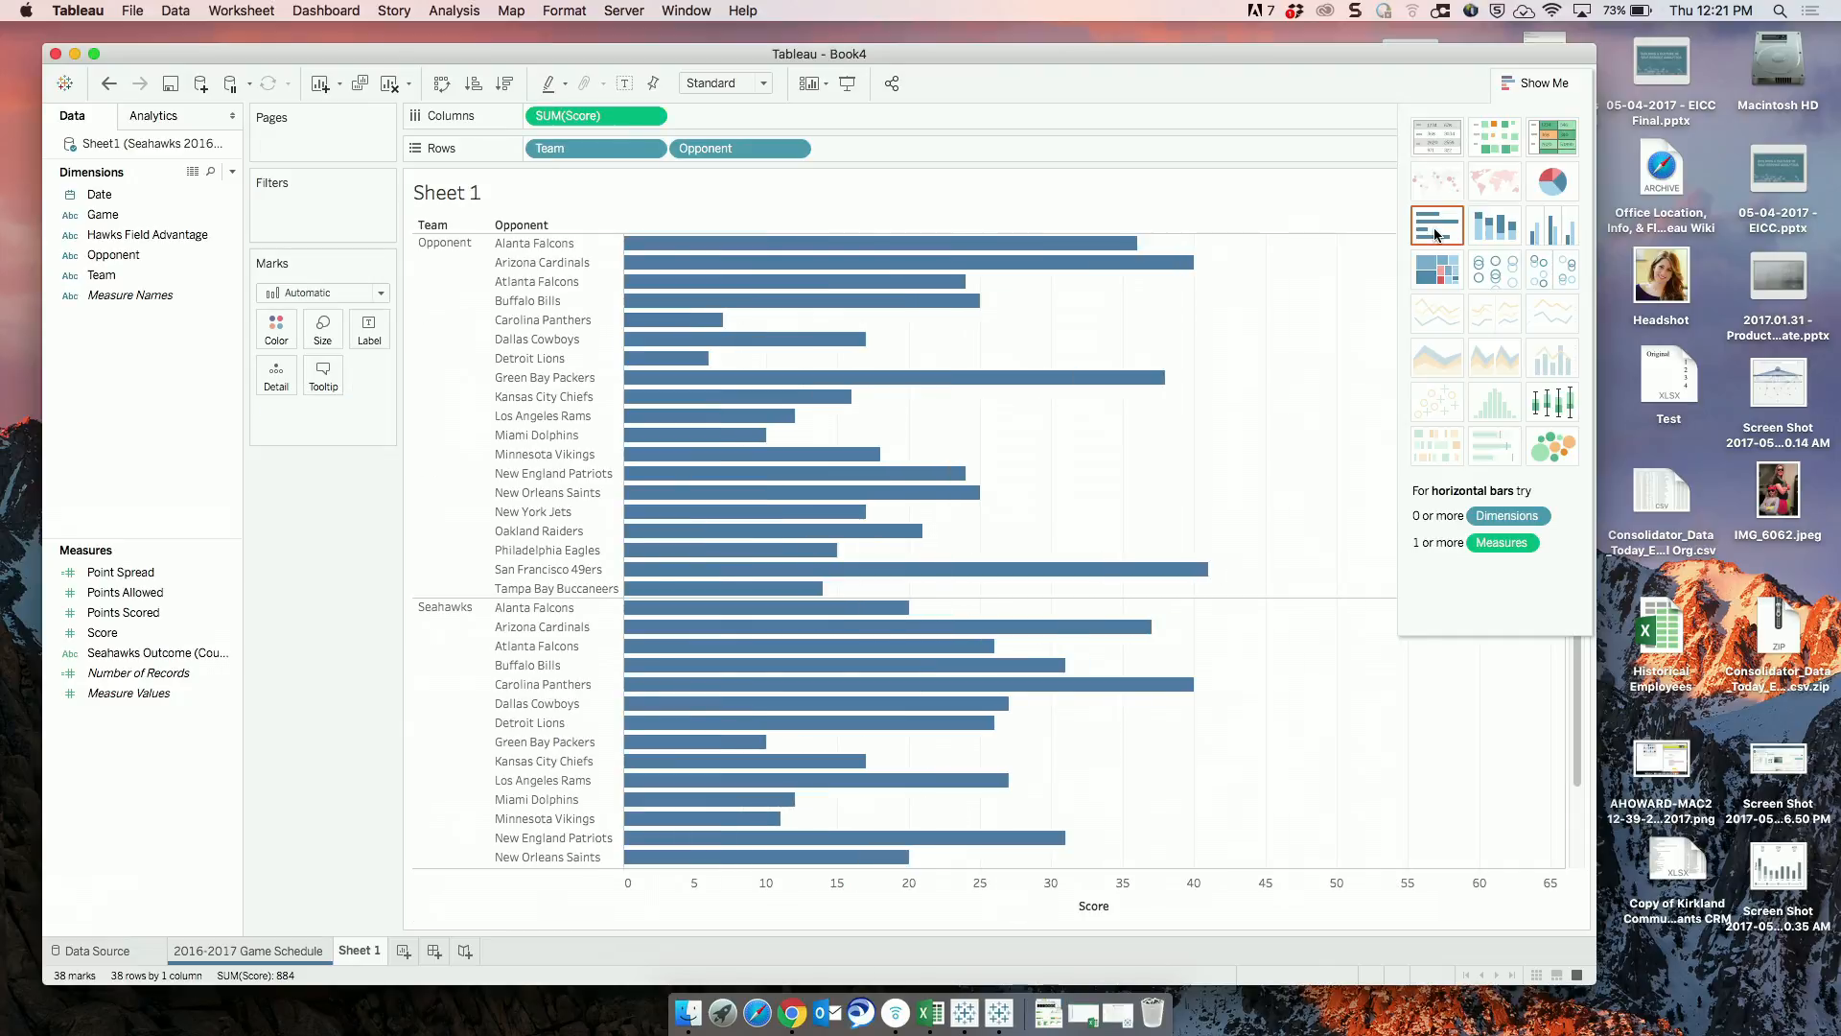
# Change the Sheet 1 view to stacked bars of Score by Opponent, colored by Team.
pyautogui.click(233, 629)
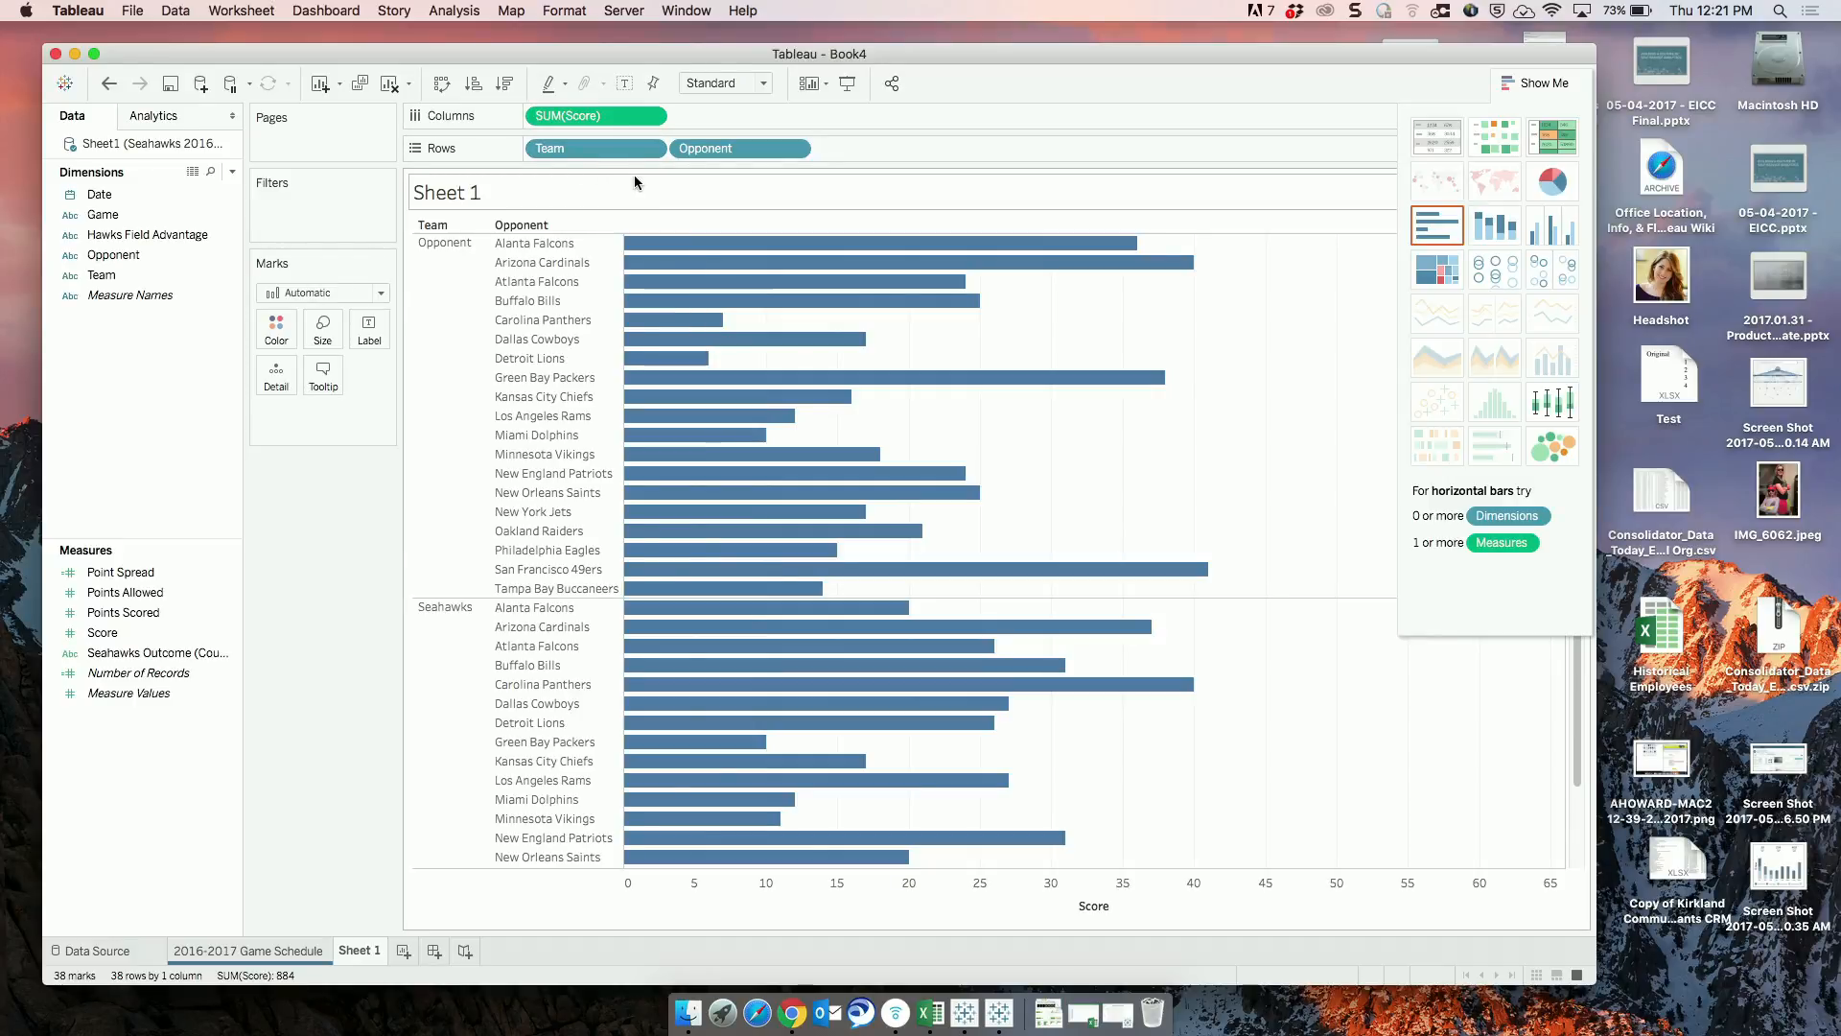
pyautogui.click(1497, 225)
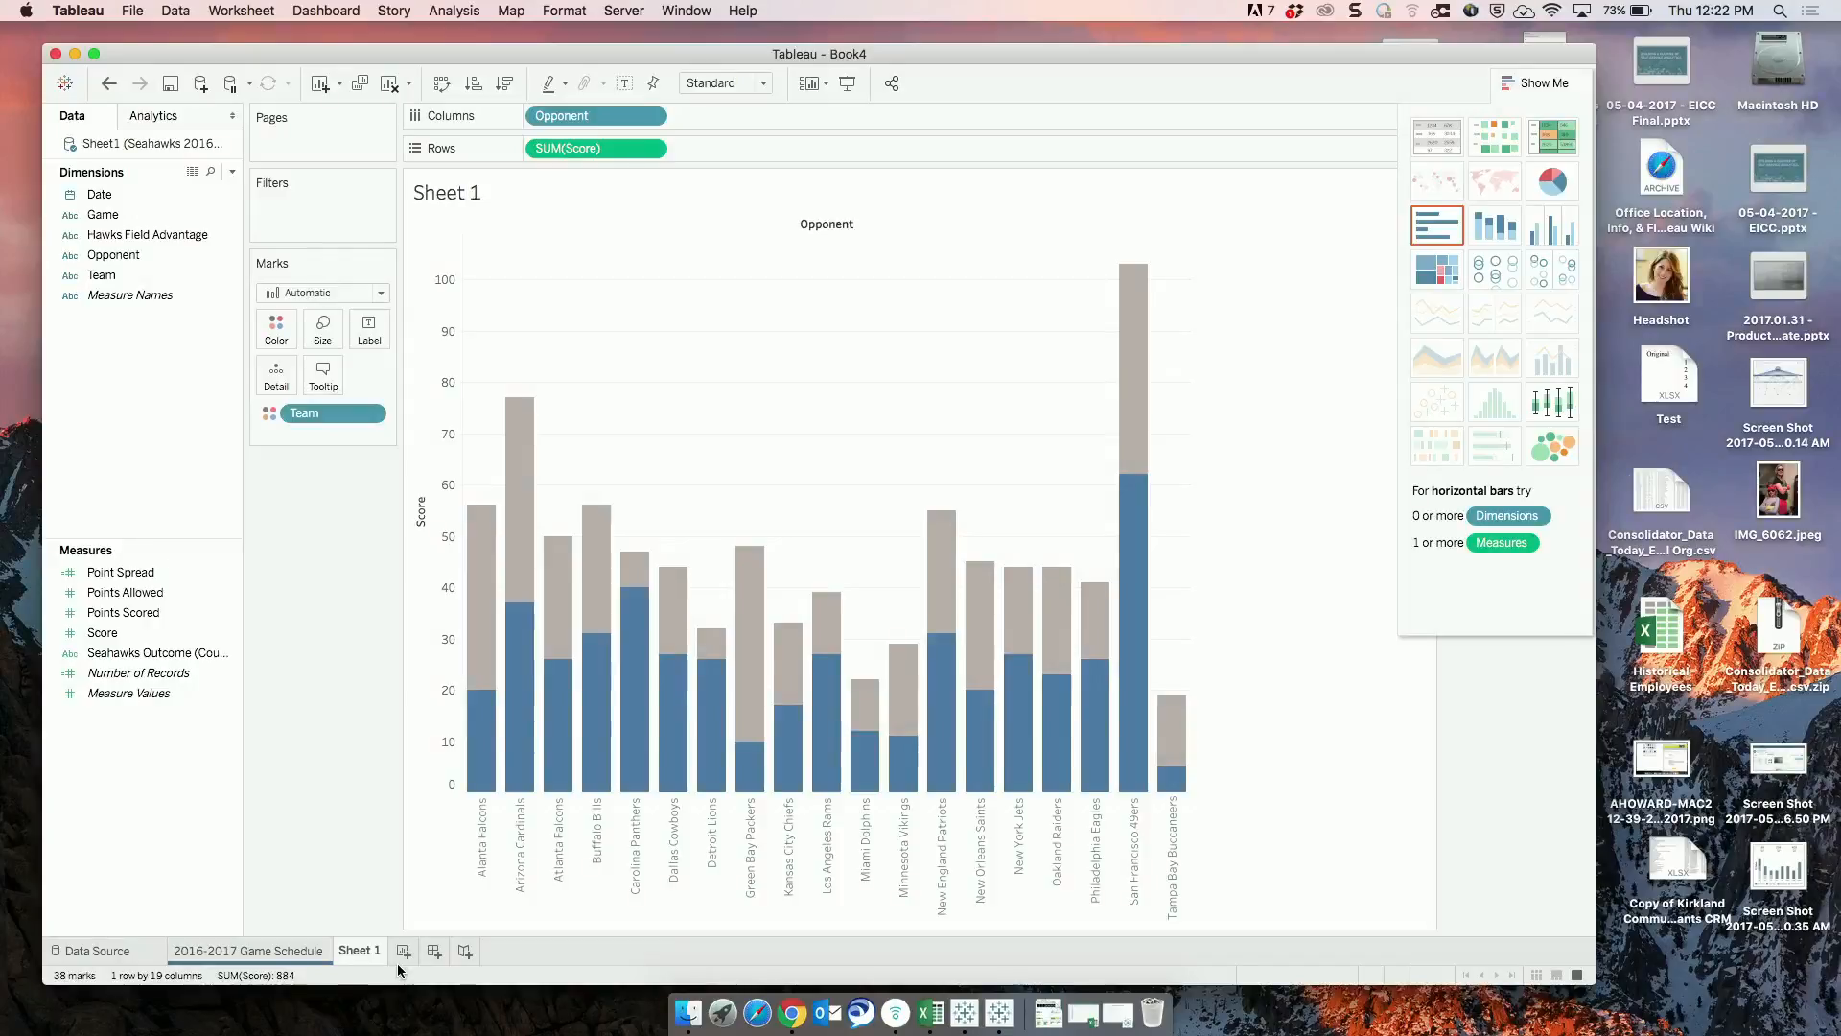
# Create a new worksheet and place the Date dimension on Rows.
pyautogui.click(403, 955)
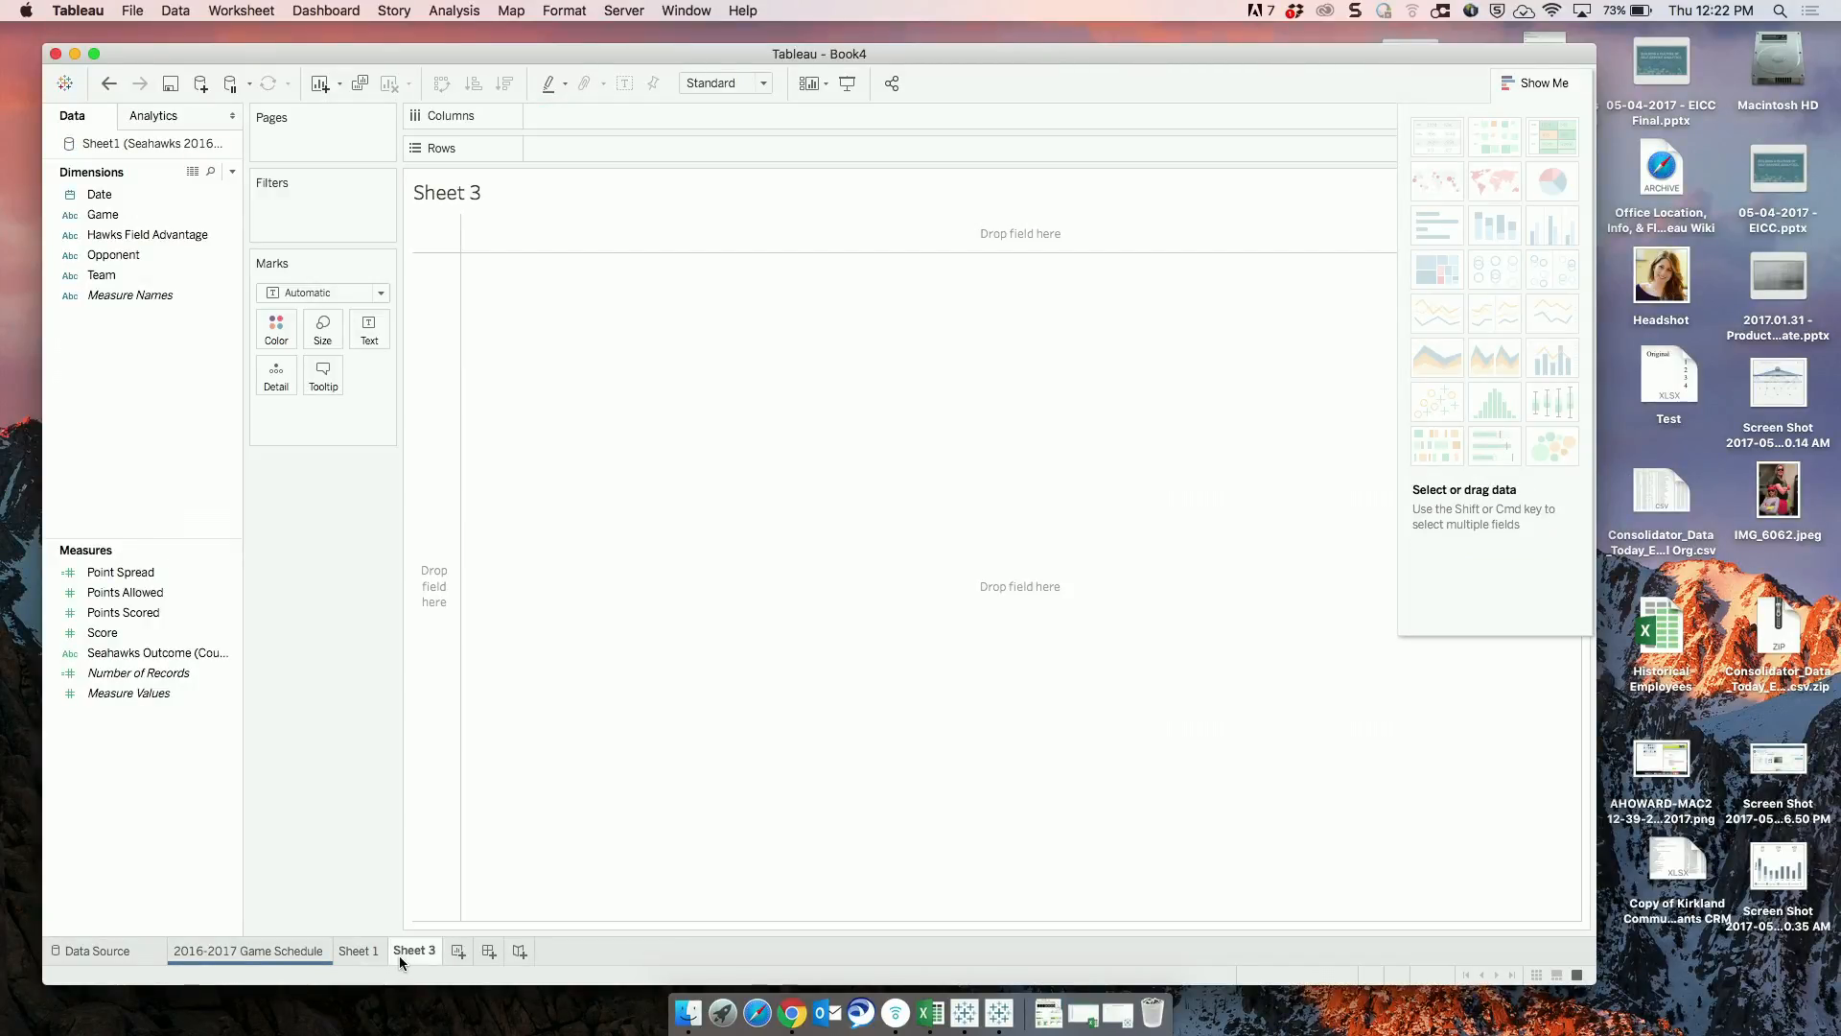
pyautogui.click(142, 197)
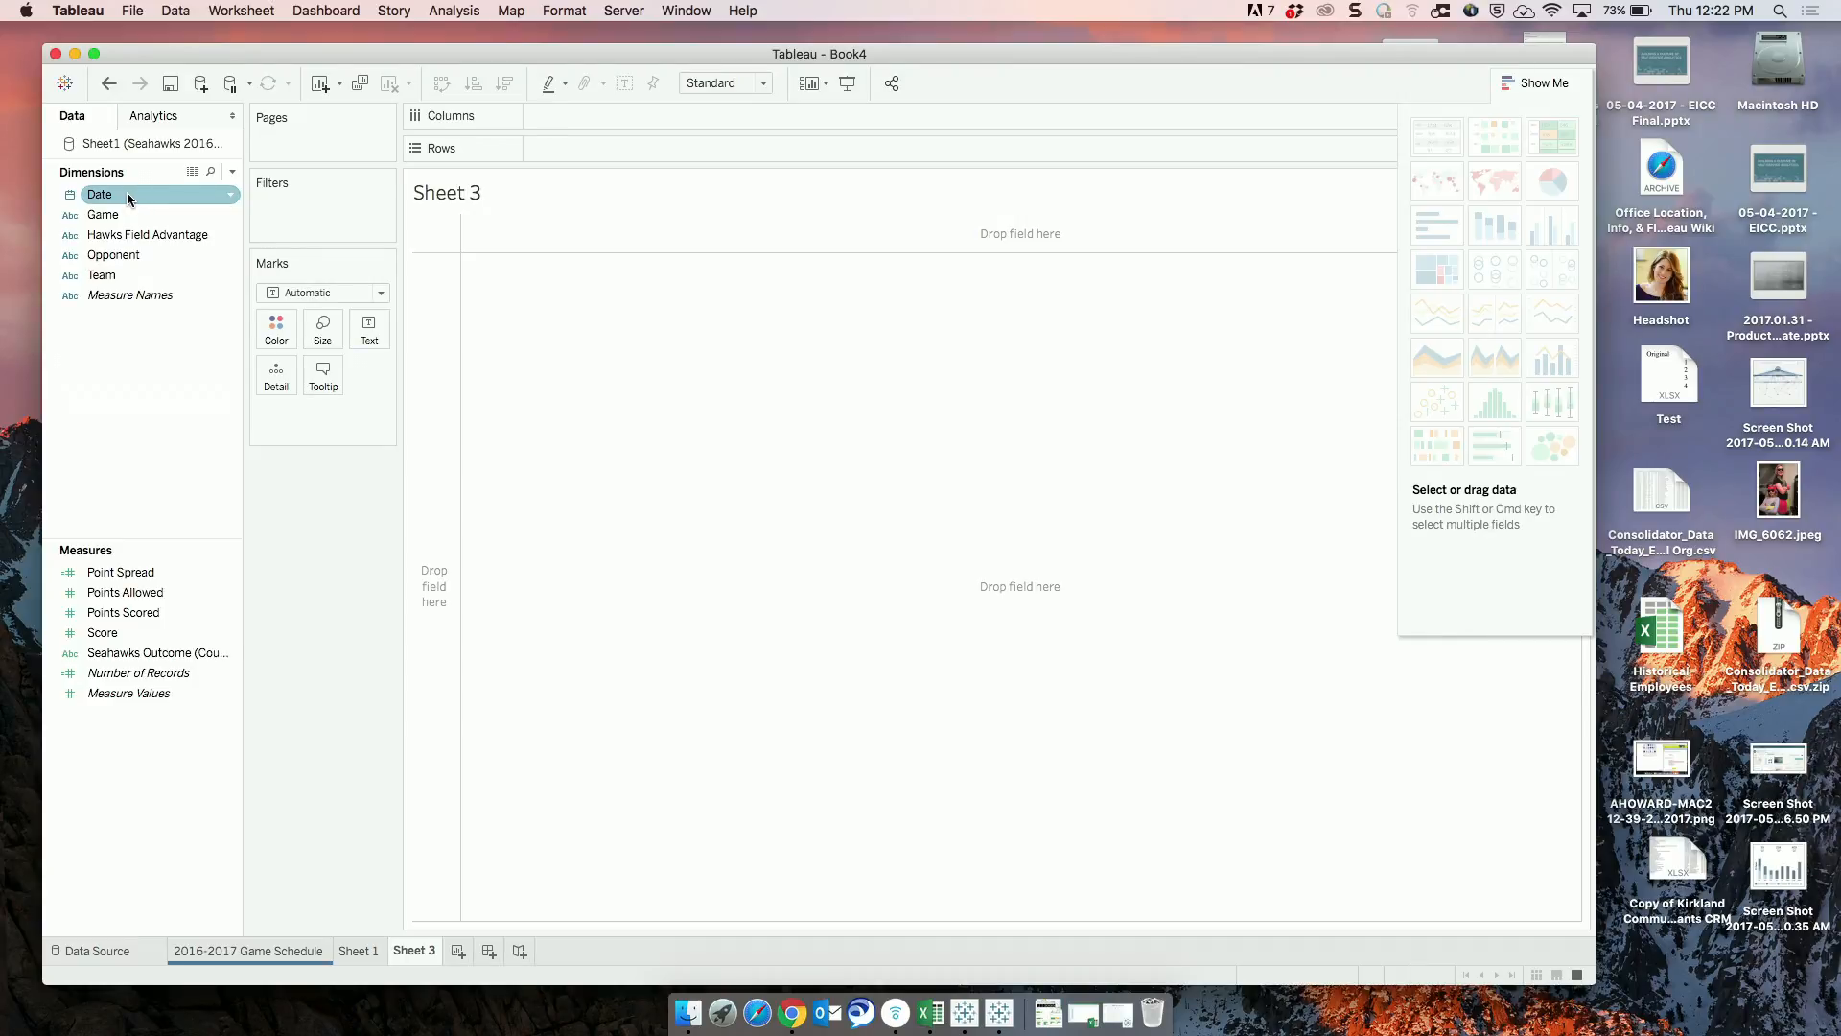
pyautogui.moveTo(126, 191); pyautogui.dragTo(574, 154)
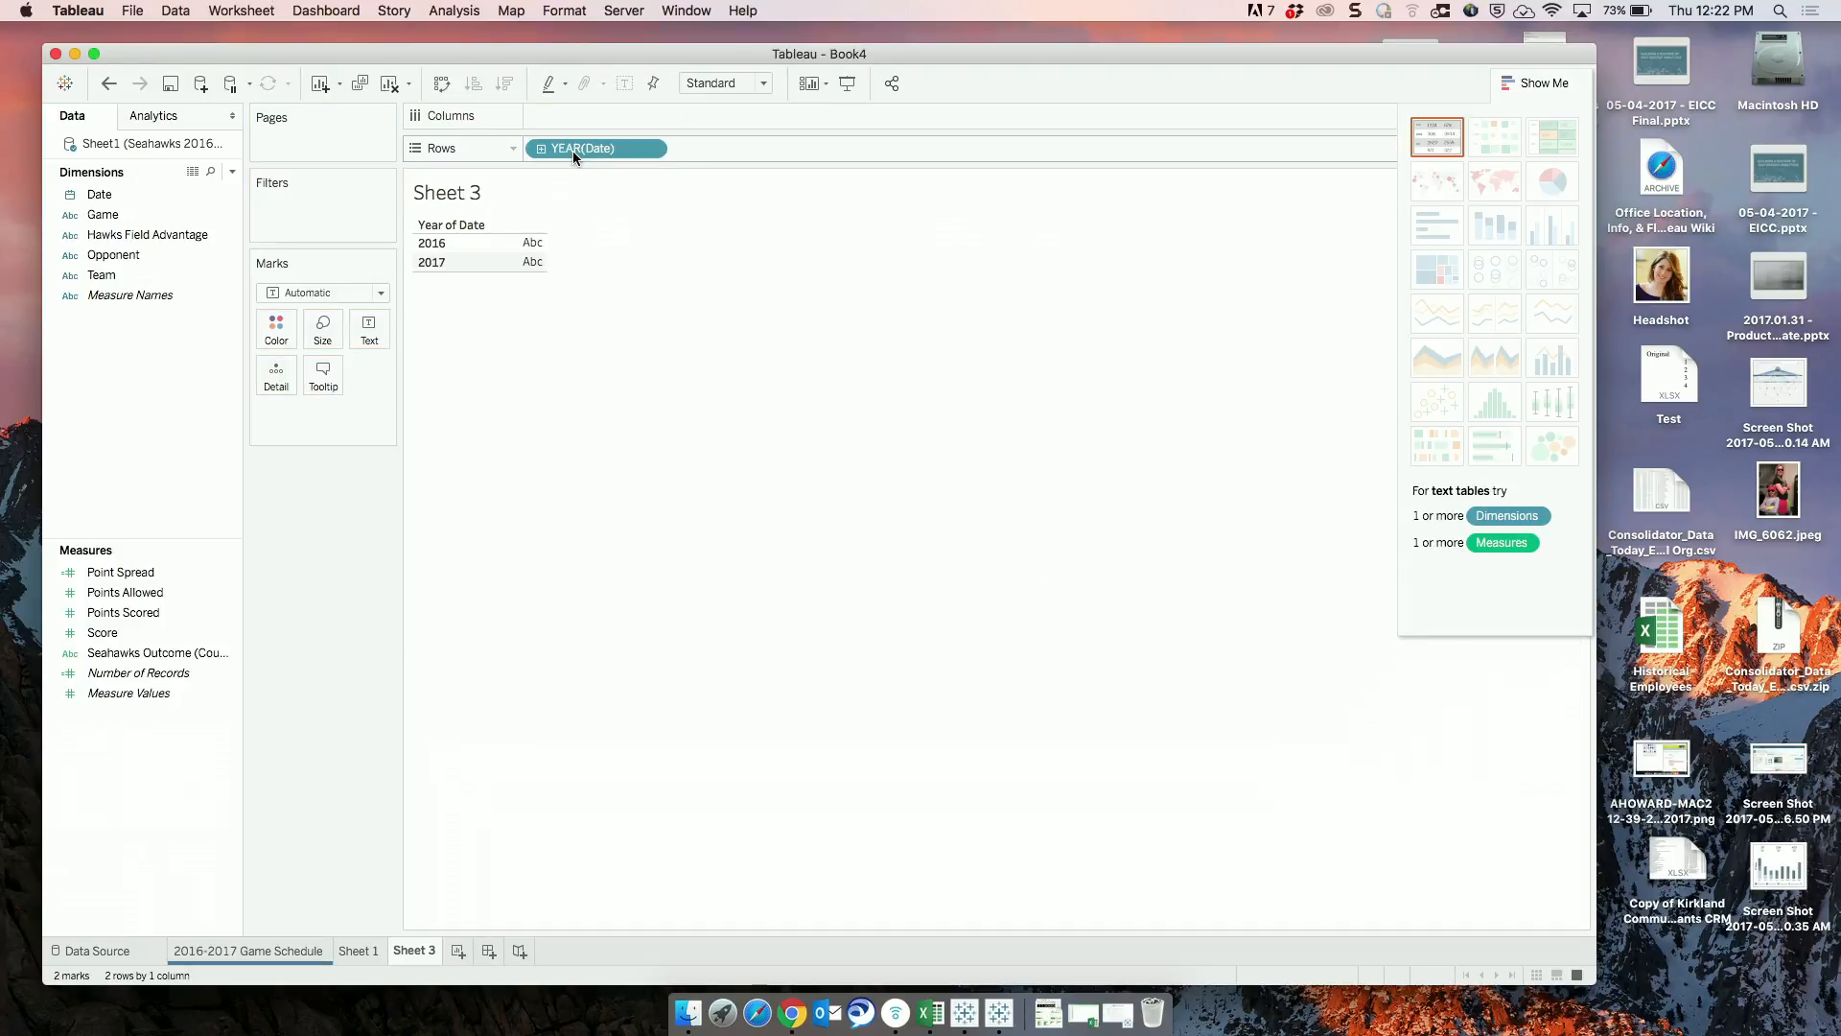
# Drill the date on Rows down from year to quarter and month.
pyautogui.doubleClick(627, 148)
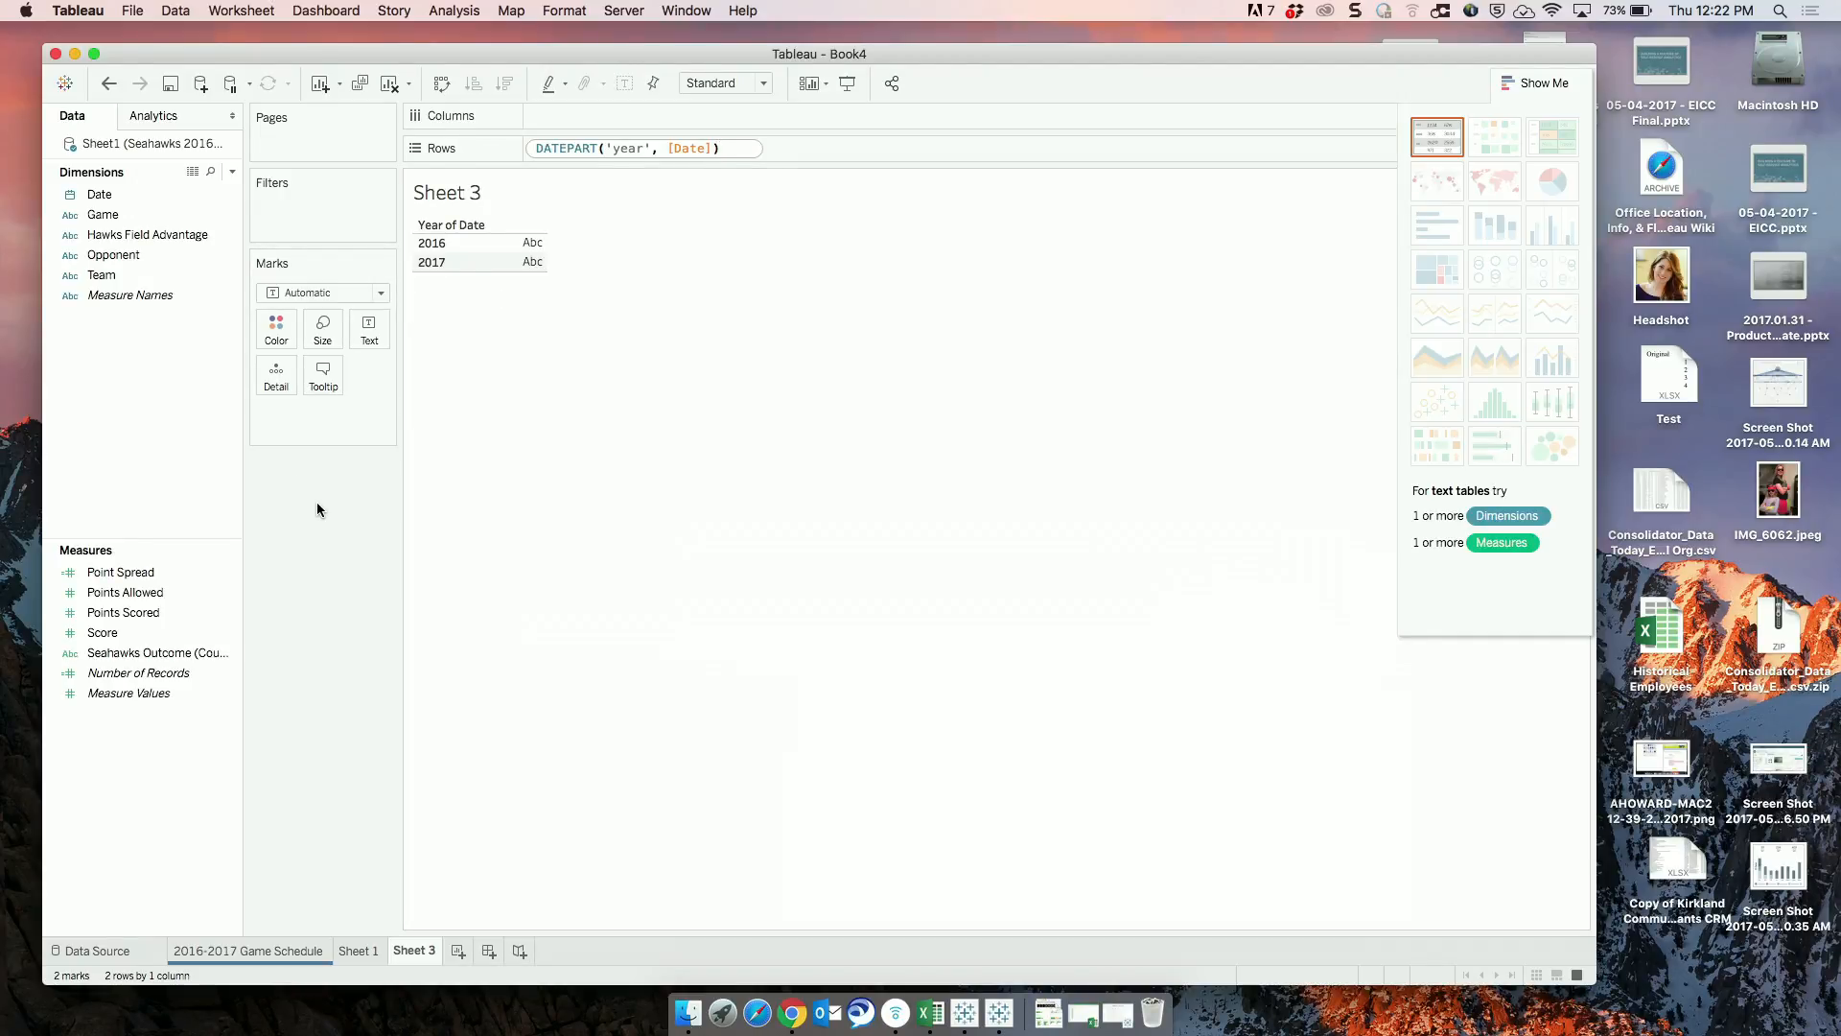
pyautogui.press('Return')
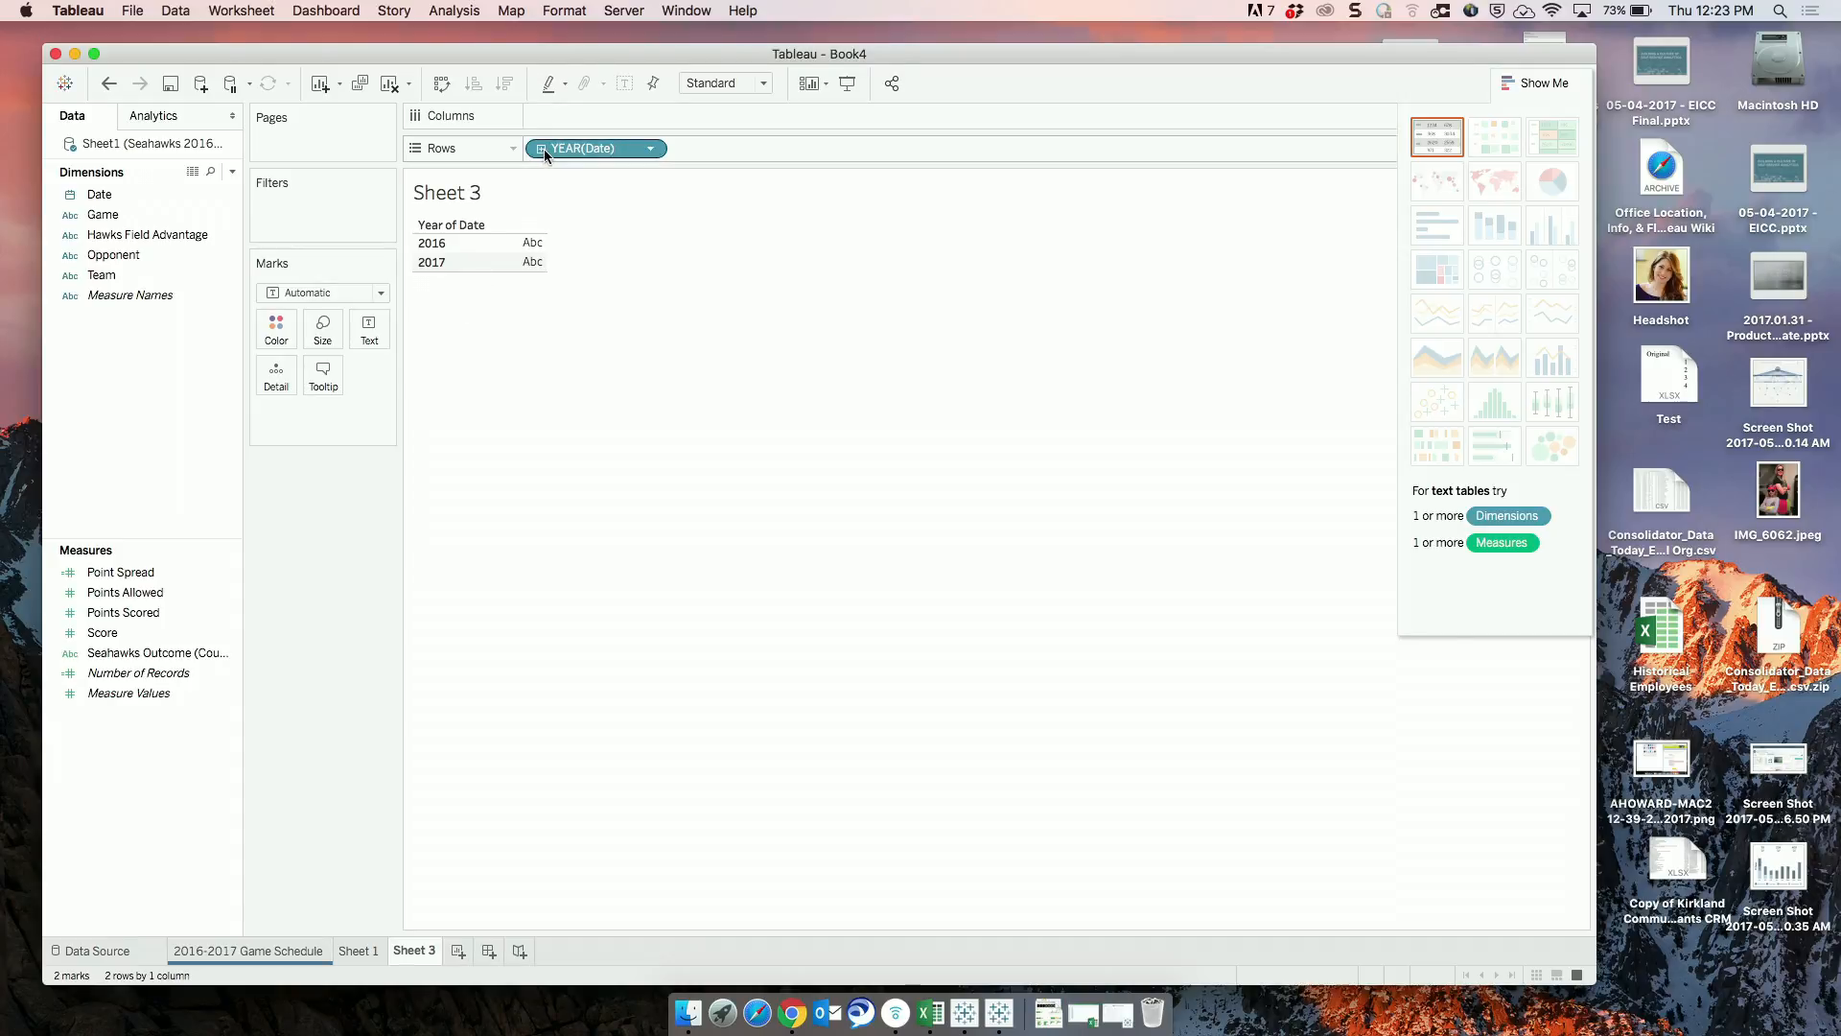
pyautogui.click(542, 149)
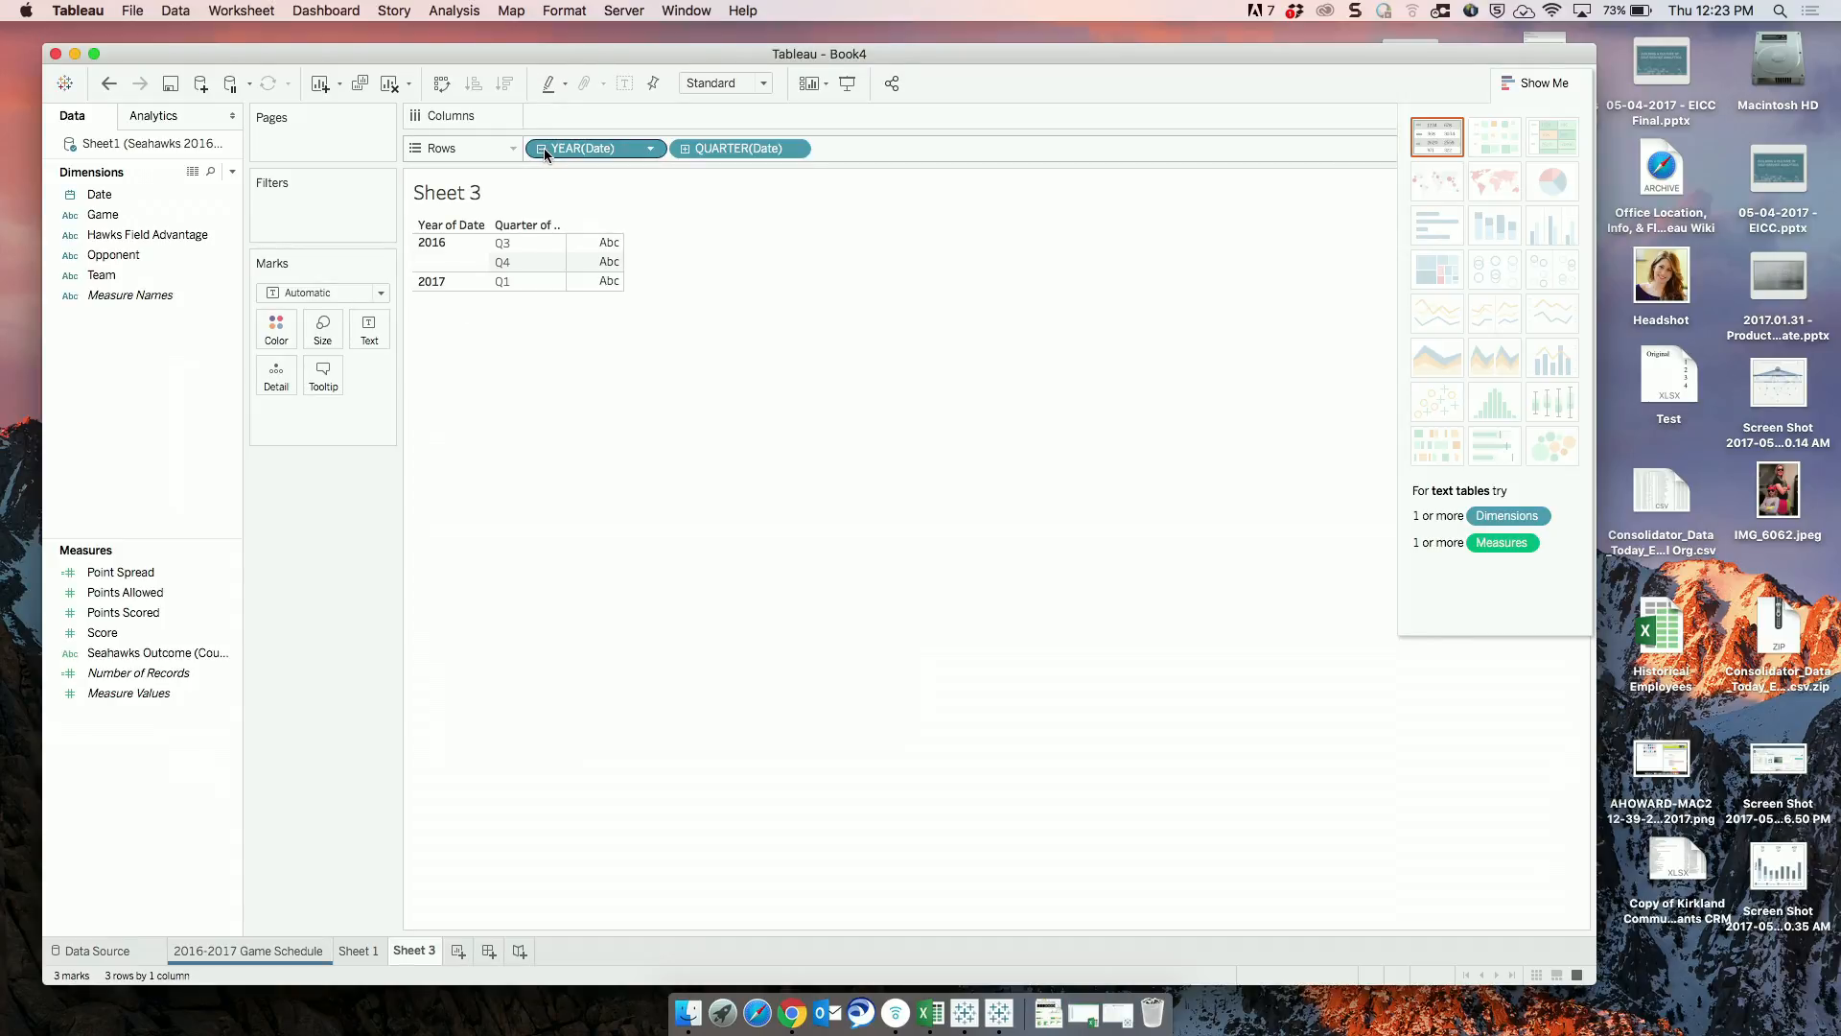
pyautogui.click(686, 150)
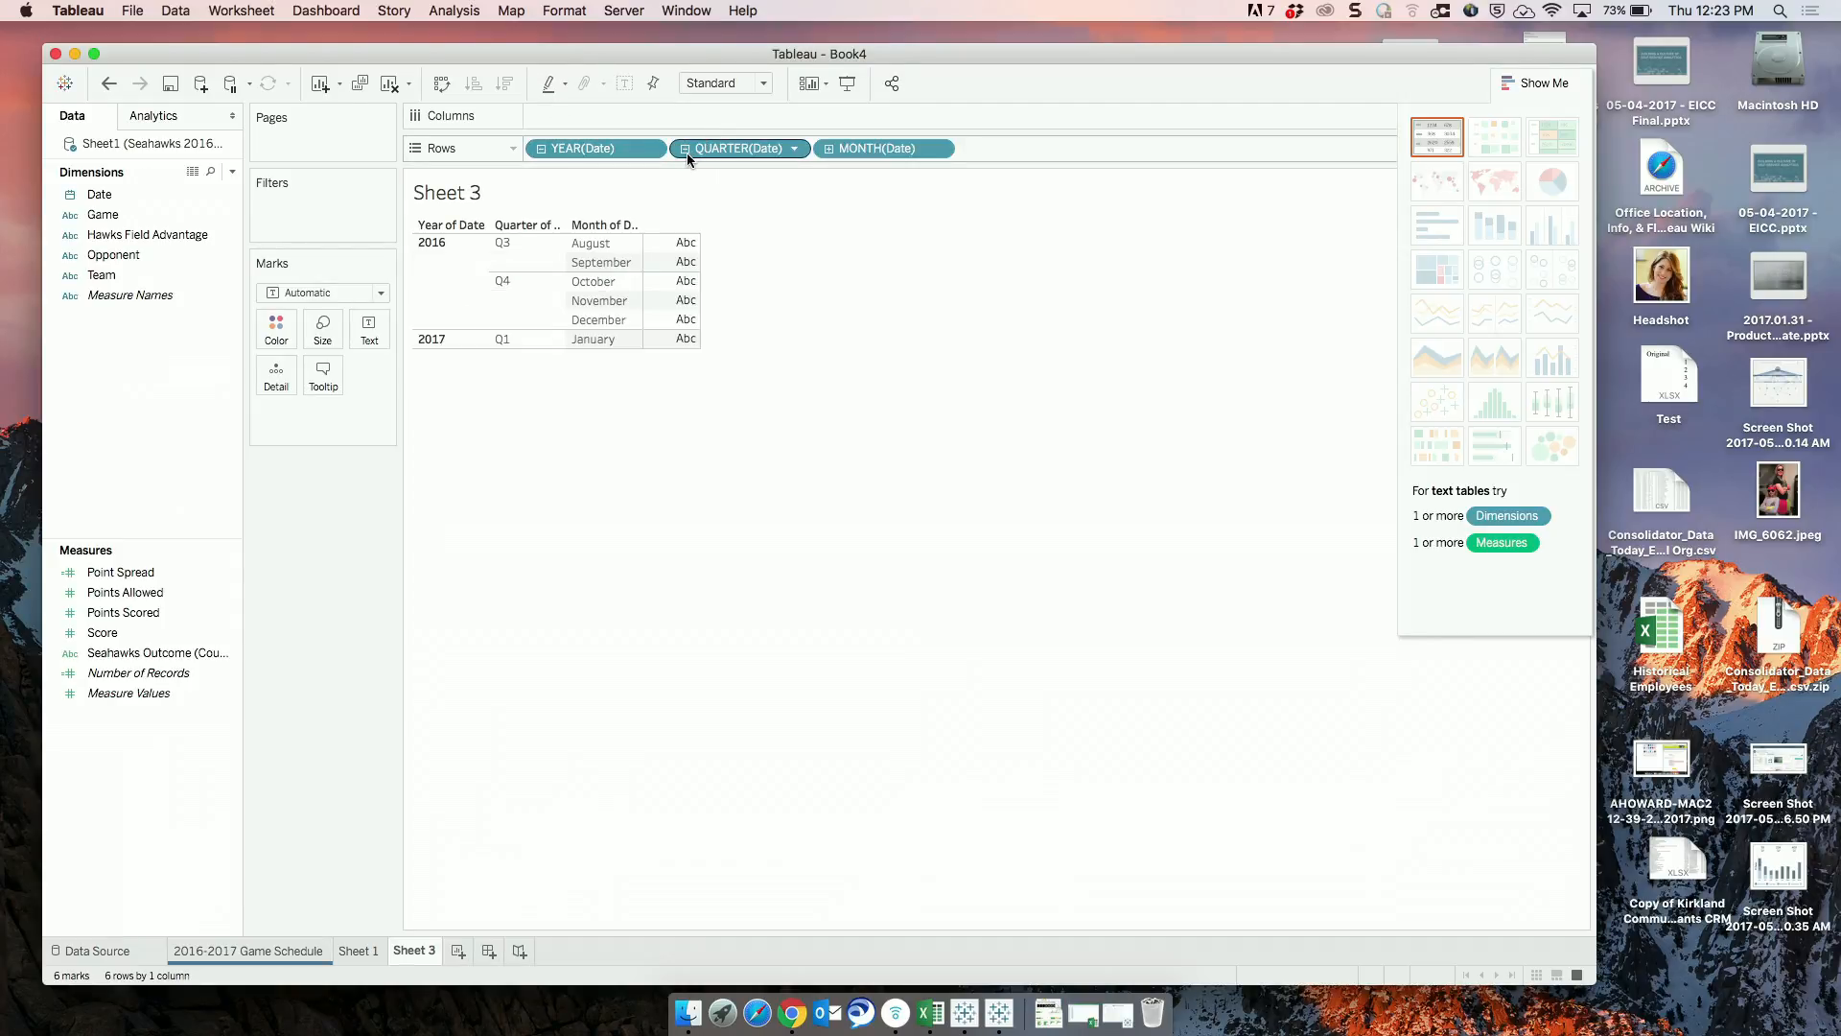
# Drill the date rows down to day level and remove the quarter level from Rows.
pyautogui.click(828, 149)
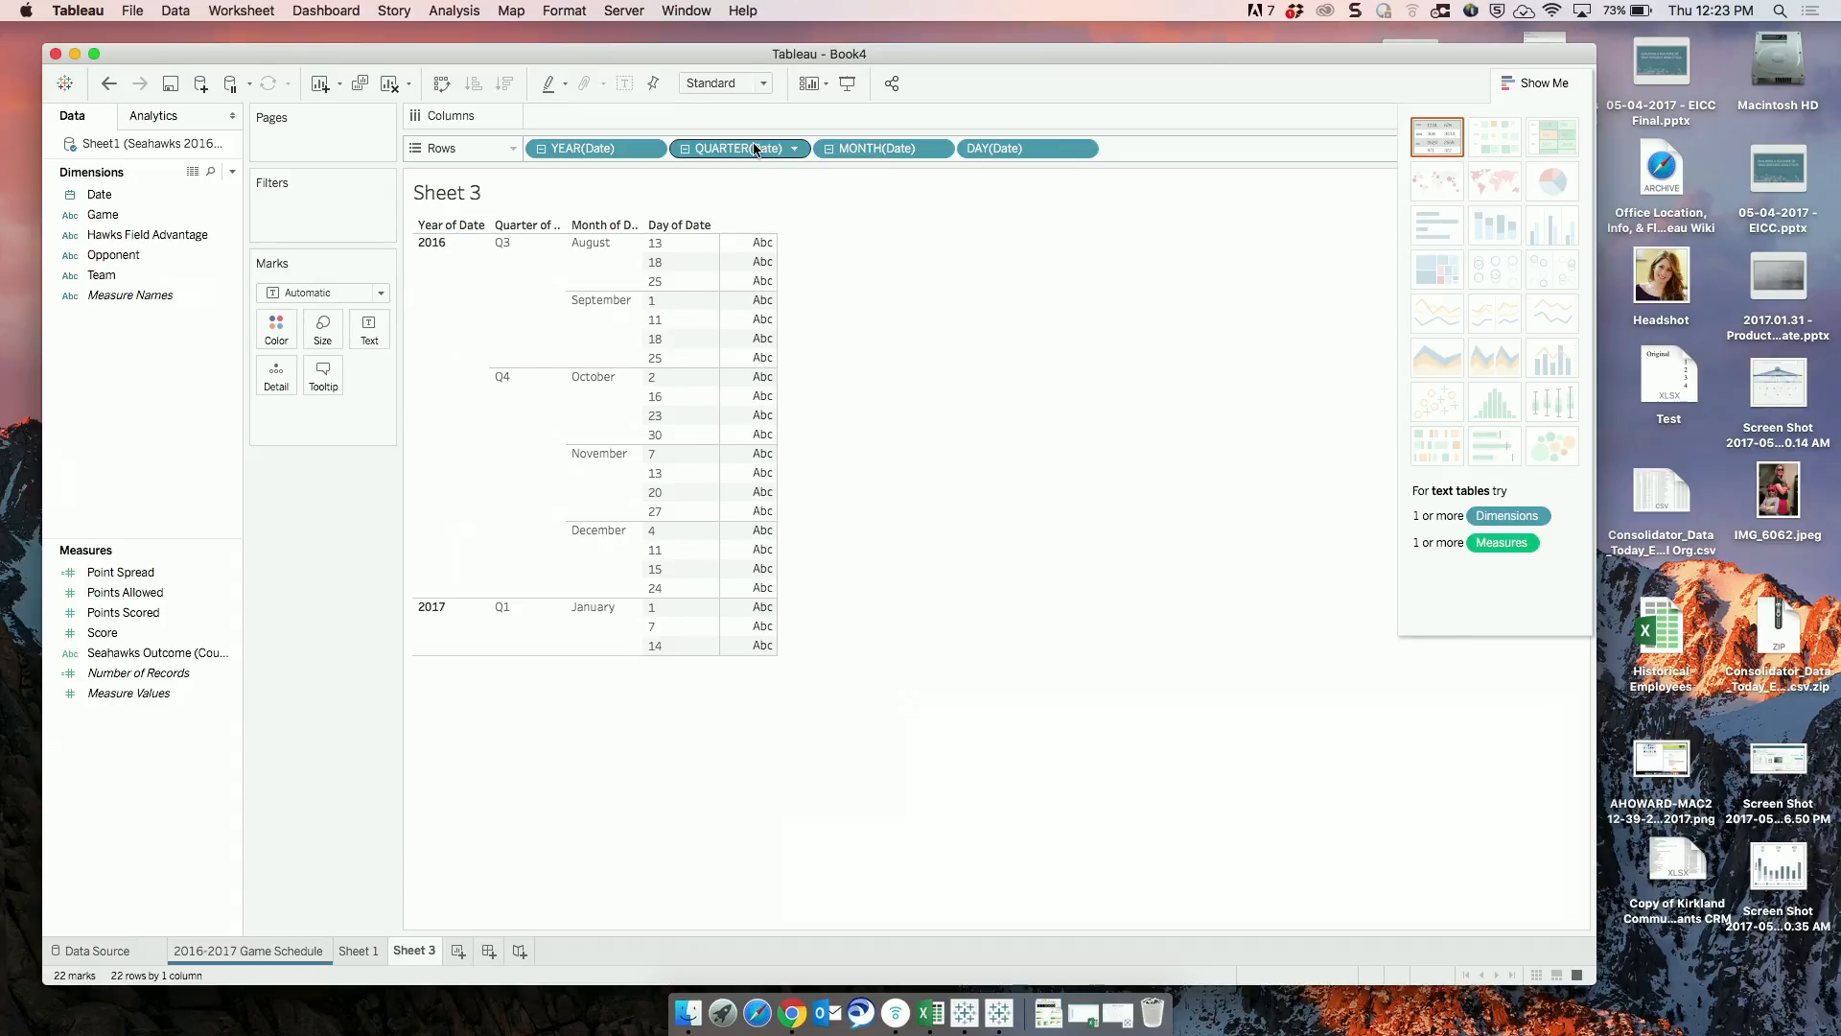
pyautogui.moveTo(754, 149); pyautogui.dragTo(345, 521)
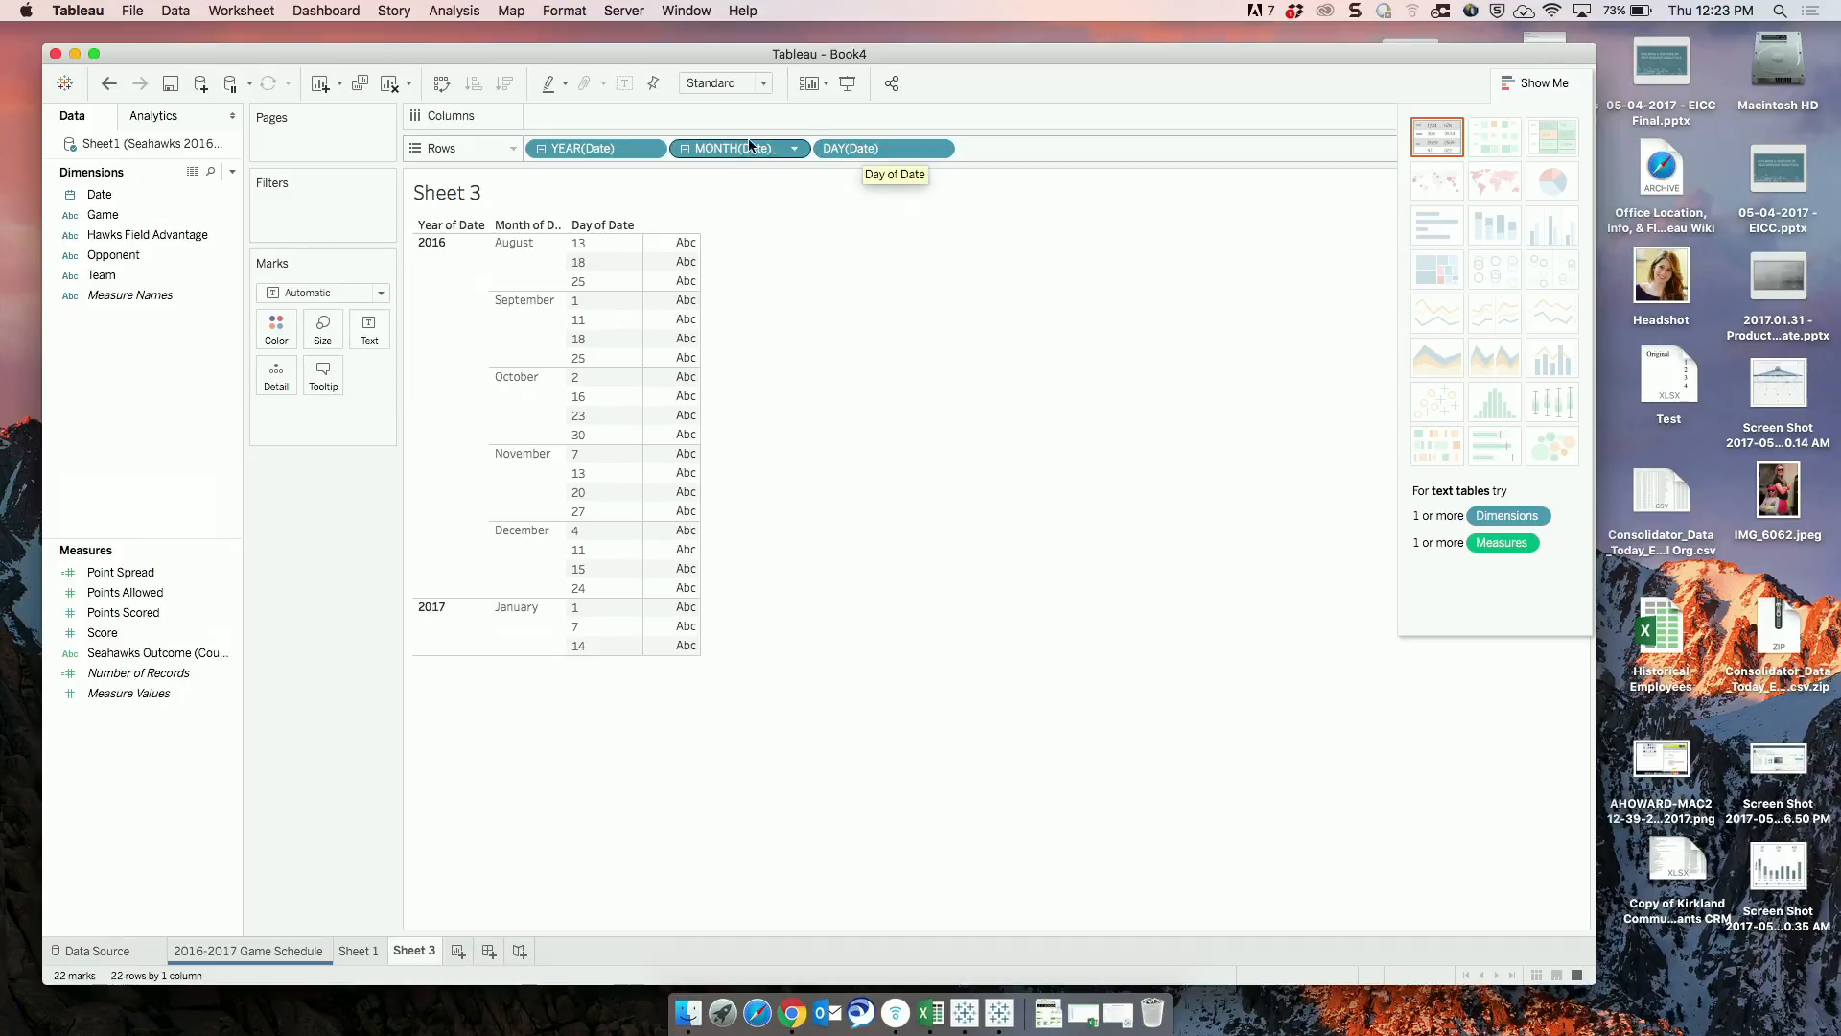
pyautogui.click(686, 148)
pyautogui.click(685, 149)
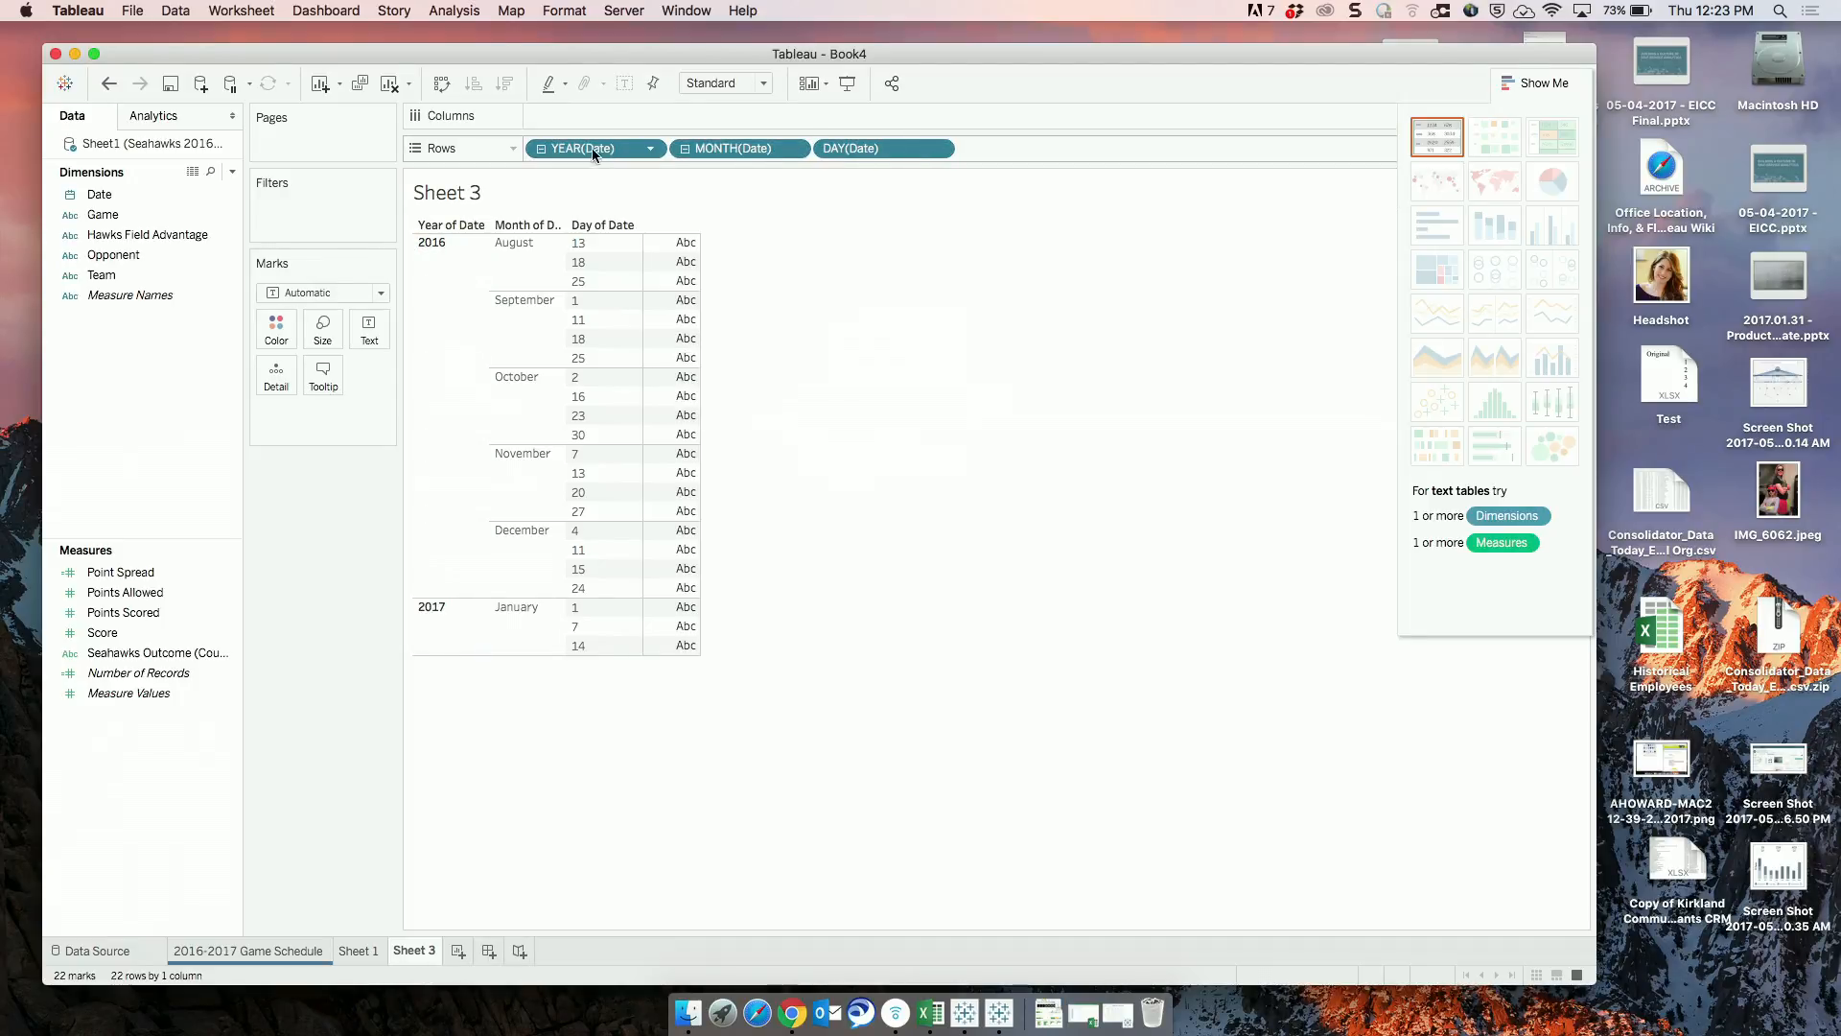
# Clear the remaining date fields from Rows and place Date there as Date (Continuous).
pyautogui.moveTo(591, 148); pyautogui.dragTo(301, 562)
pyautogui.click(91, 214)
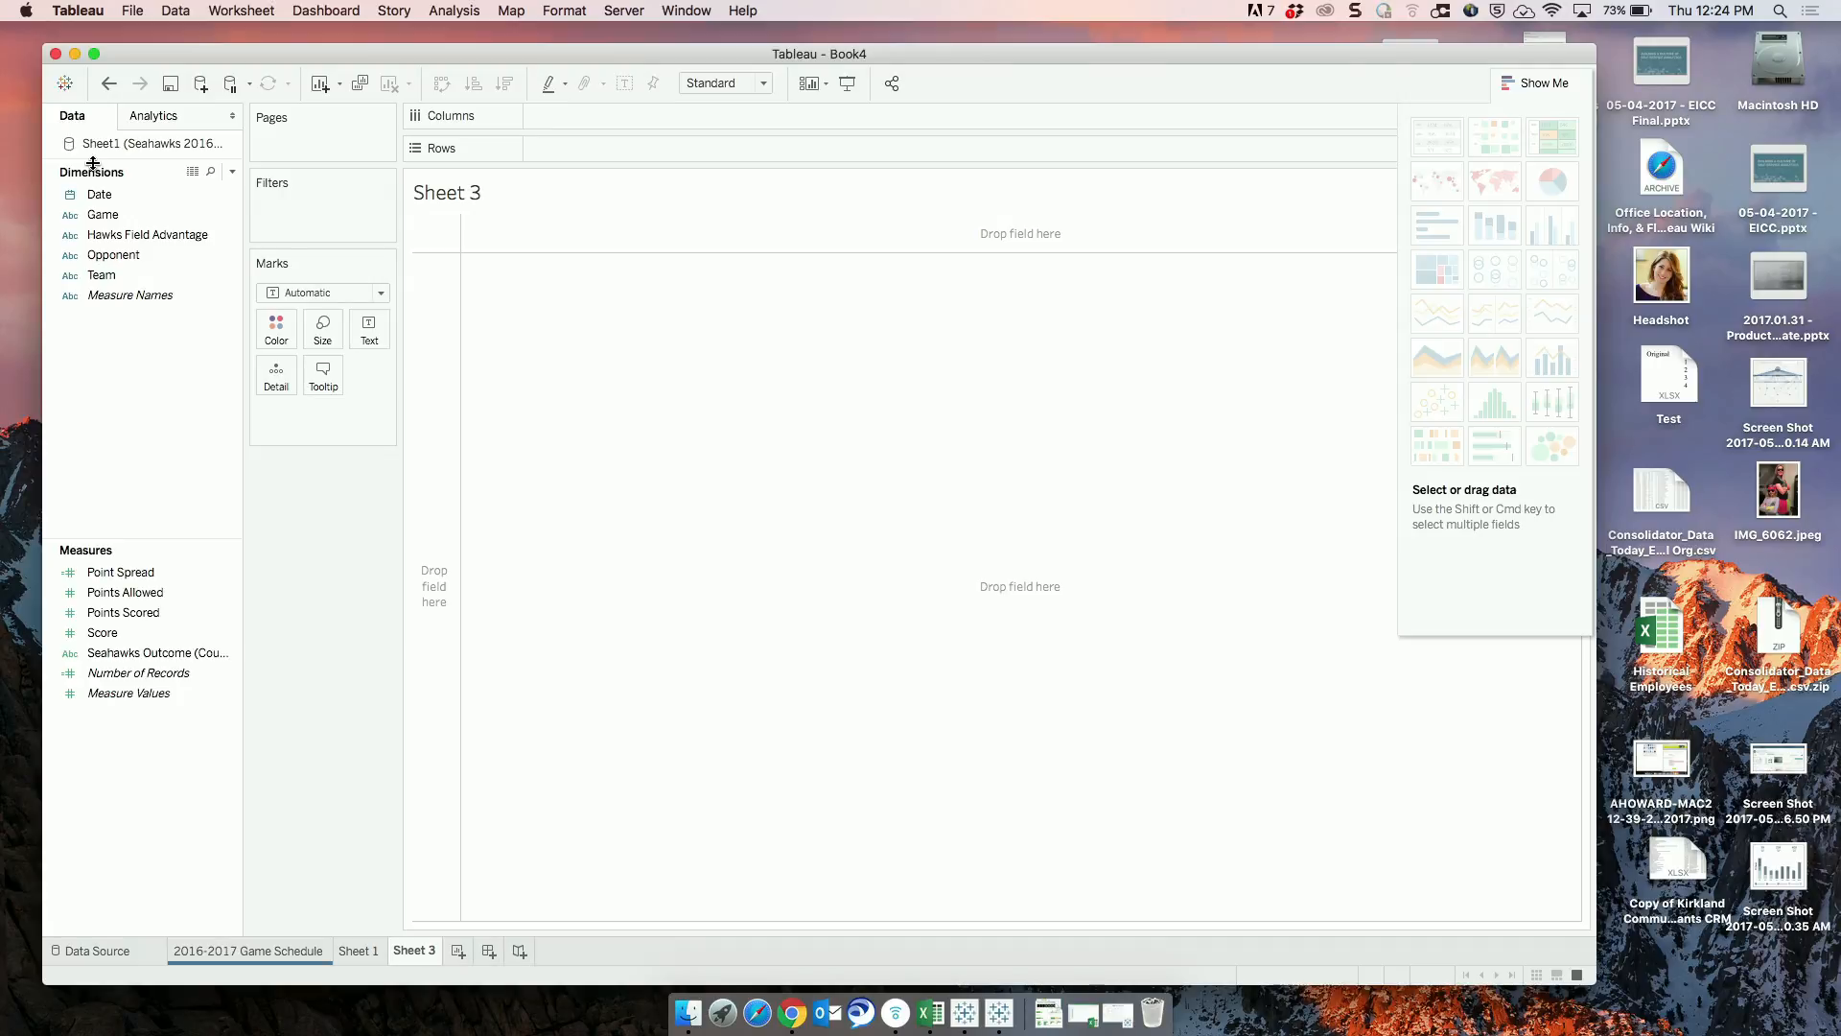
pyautogui.click(99, 194)
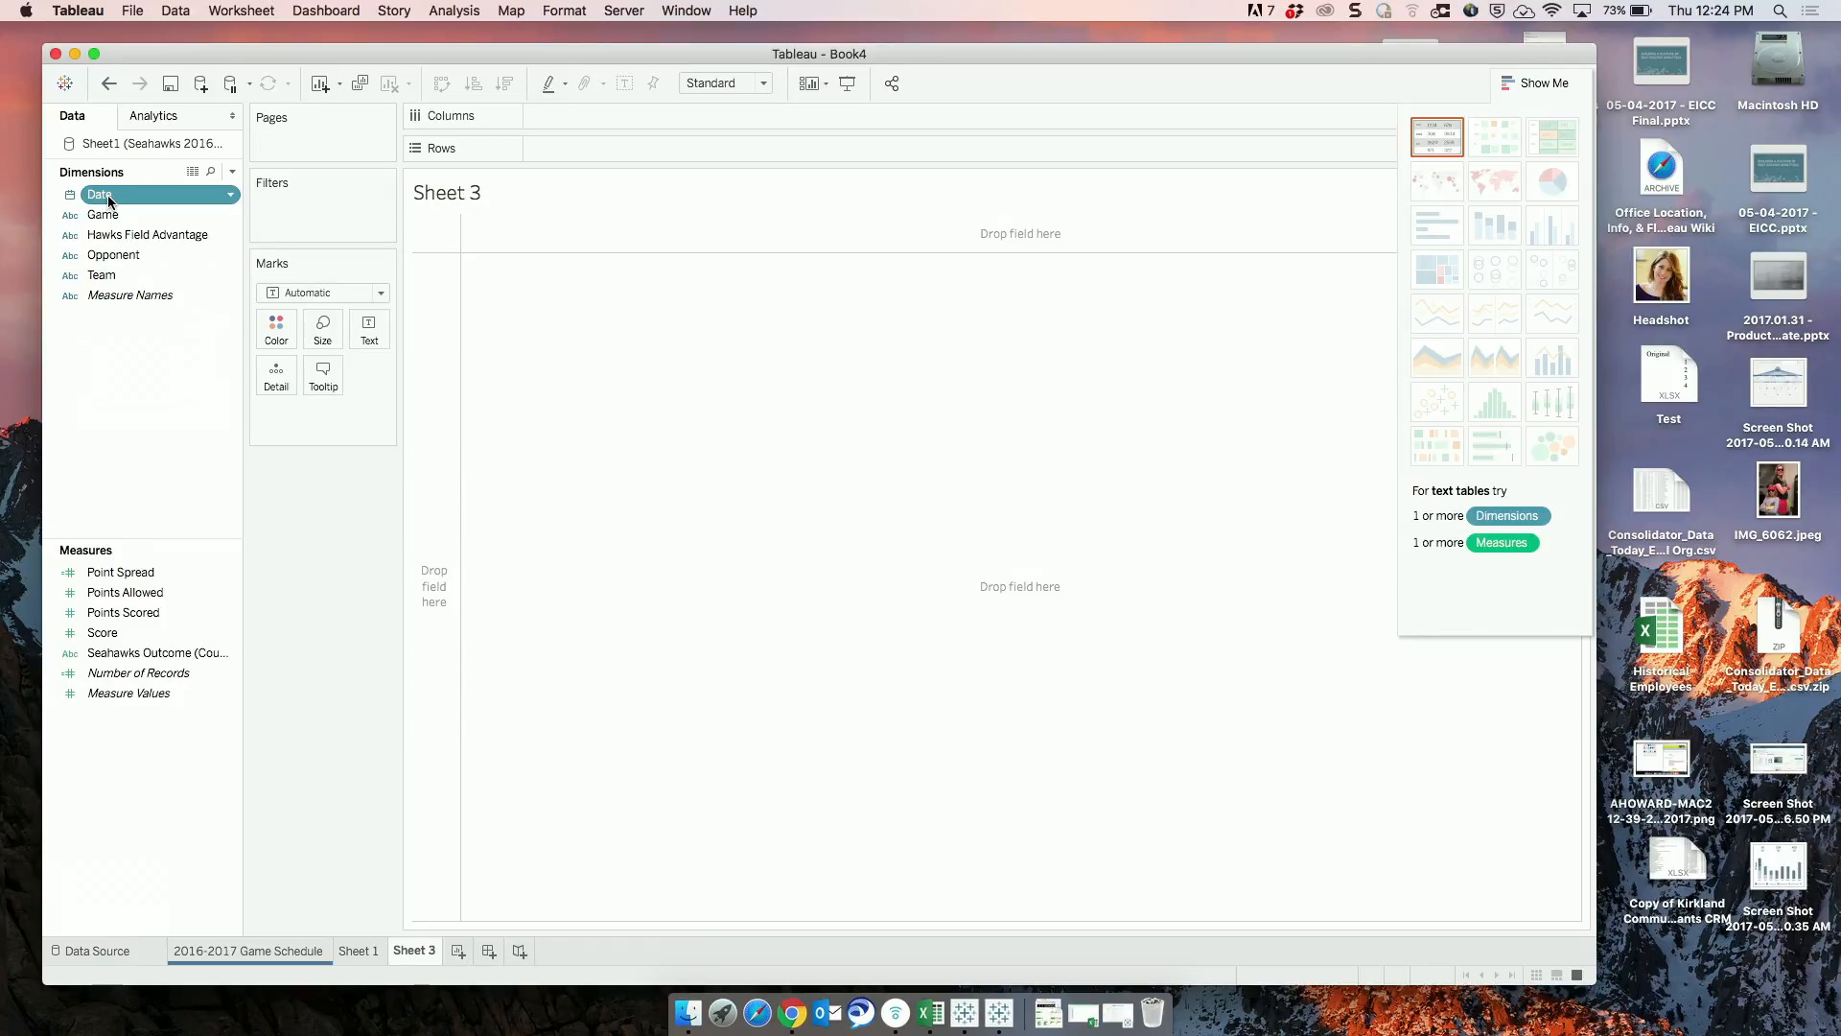
pyautogui.moveTo(108, 194); pyautogui.dragTo(556, 148)
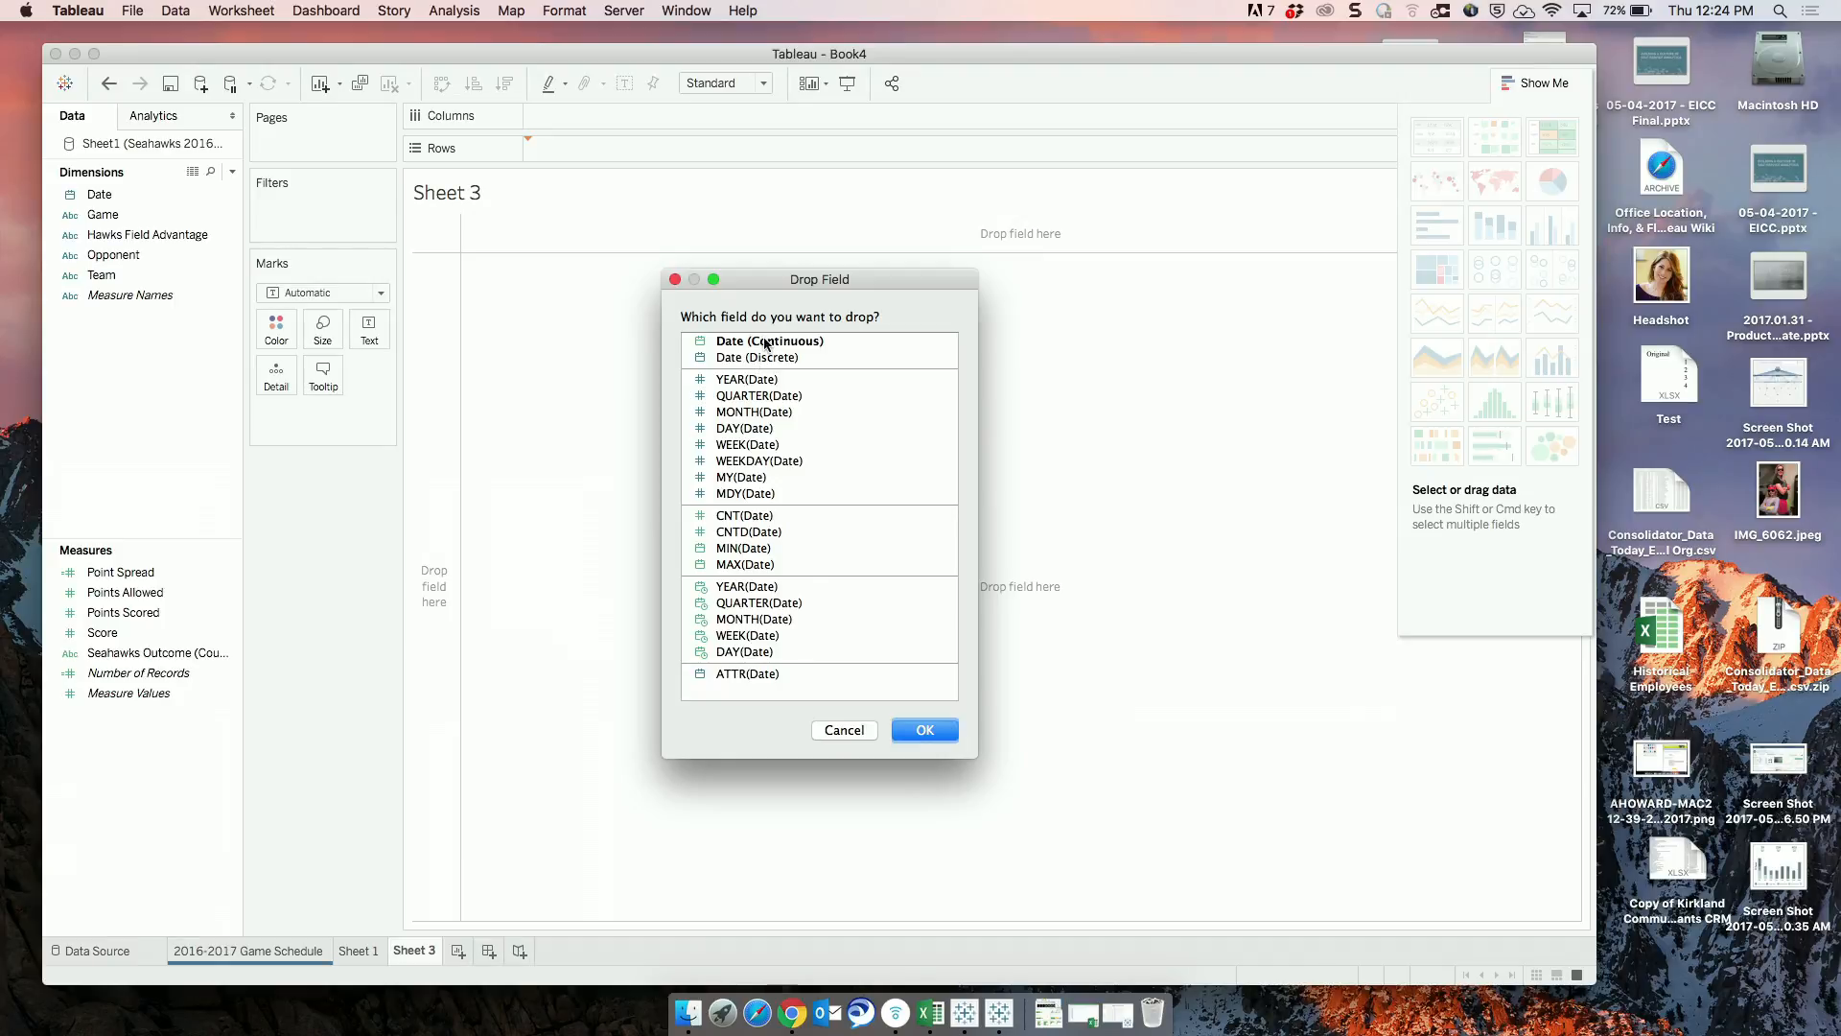
pyautogui.click(767, 342)
pyautogui.click(908, 733)
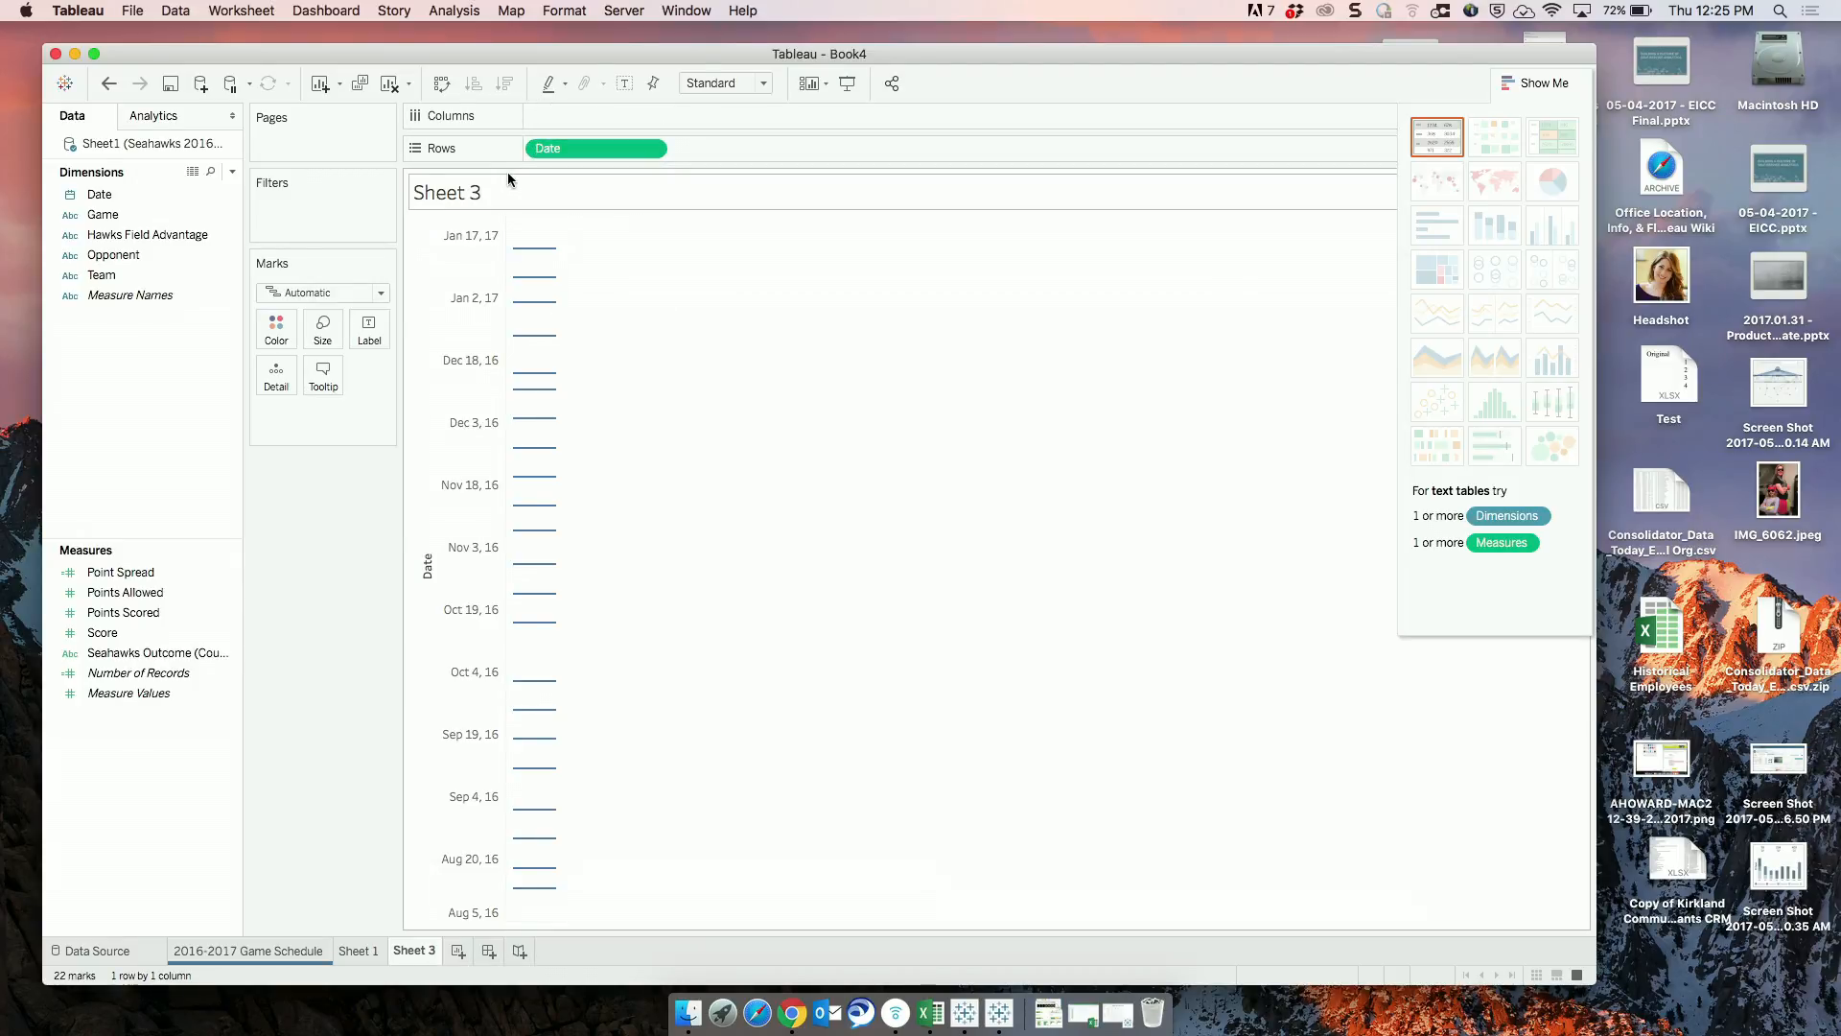
# Undo the continuous Date placement and add Date to Rows as Date (Discrete) instead.
pyautogui.press('super+z')
pyautogui.click(165, 196)
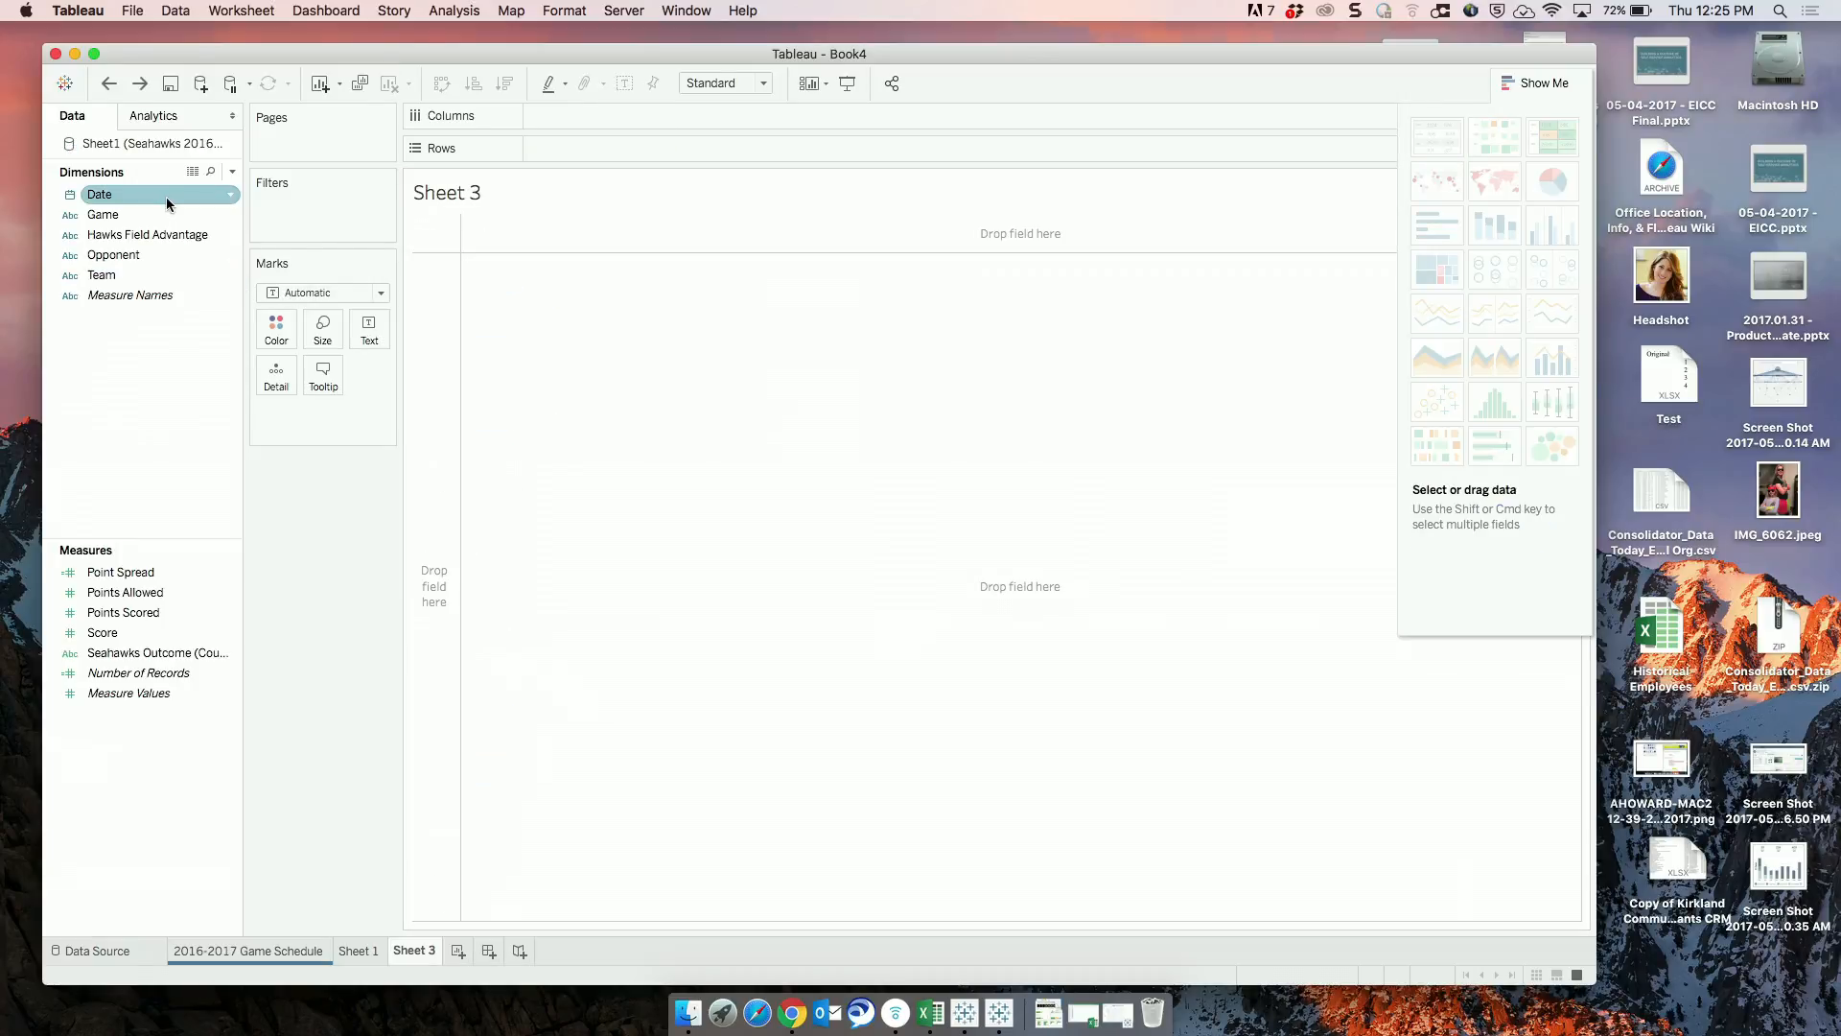
pyautogui.moveTo(165, 197); pyautogui.dragTo(581, 158)
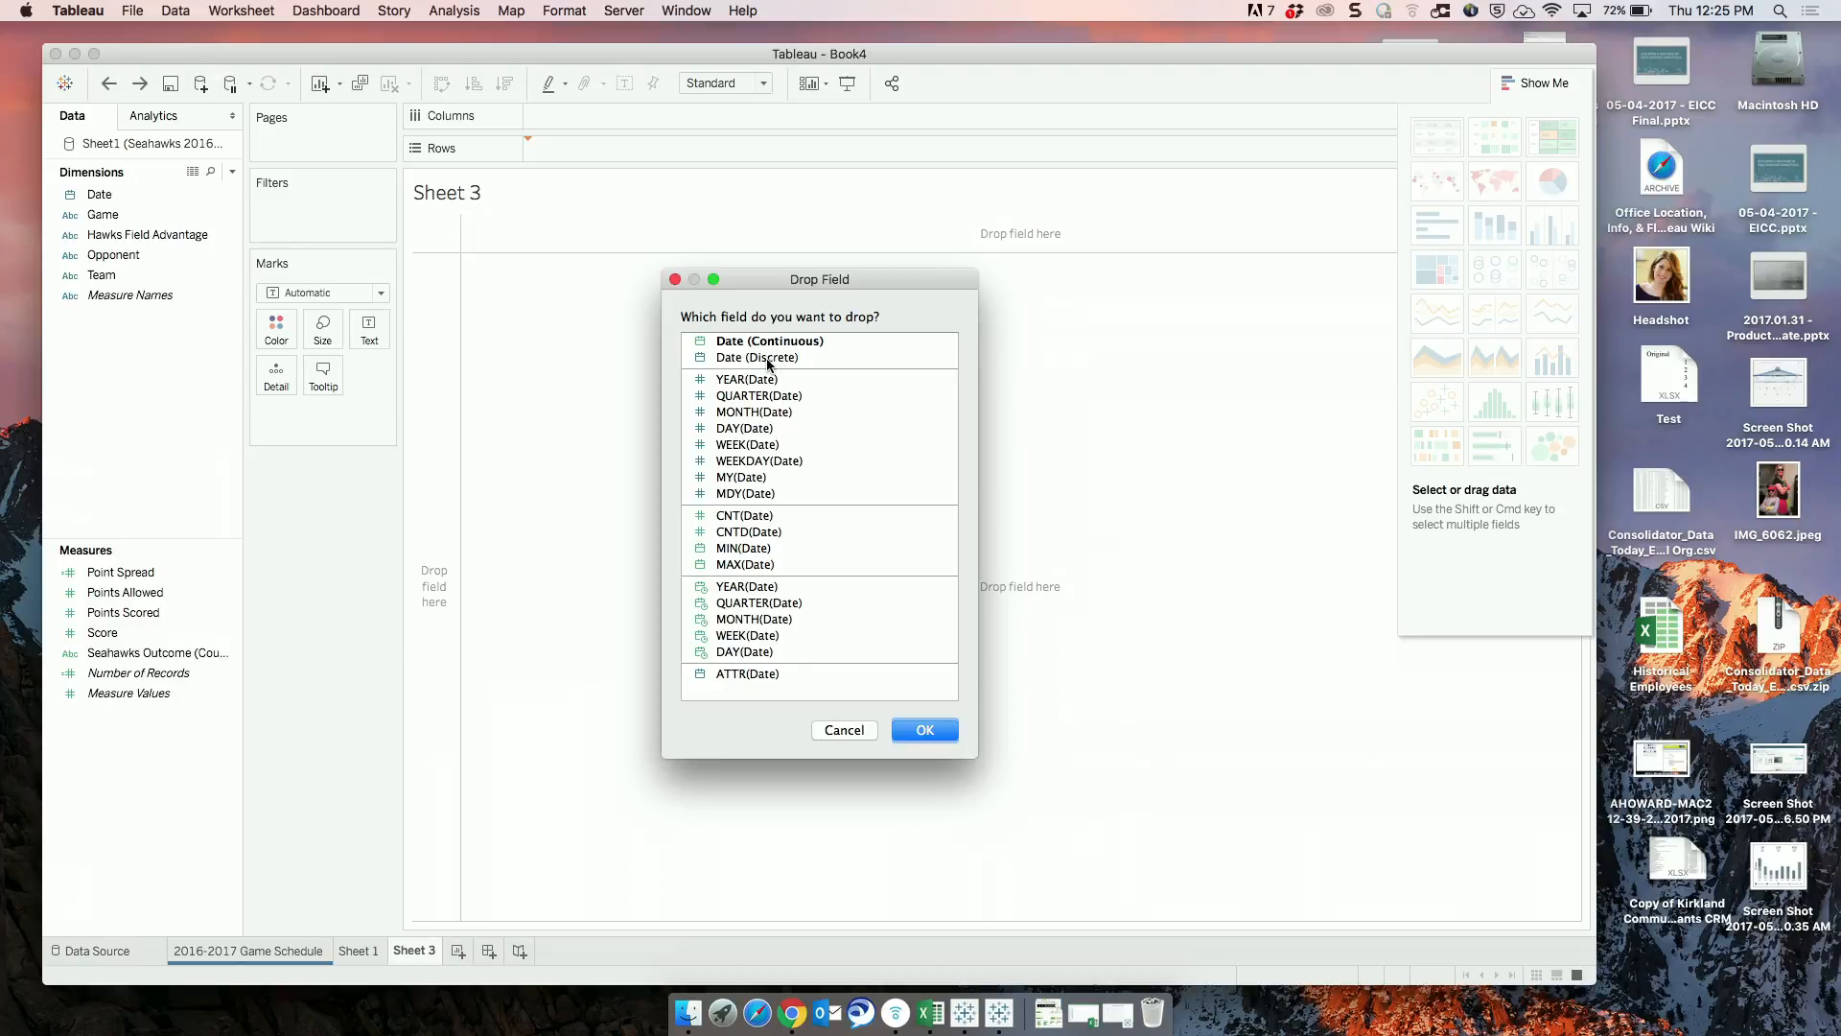
pyautogui.click(768, 358)
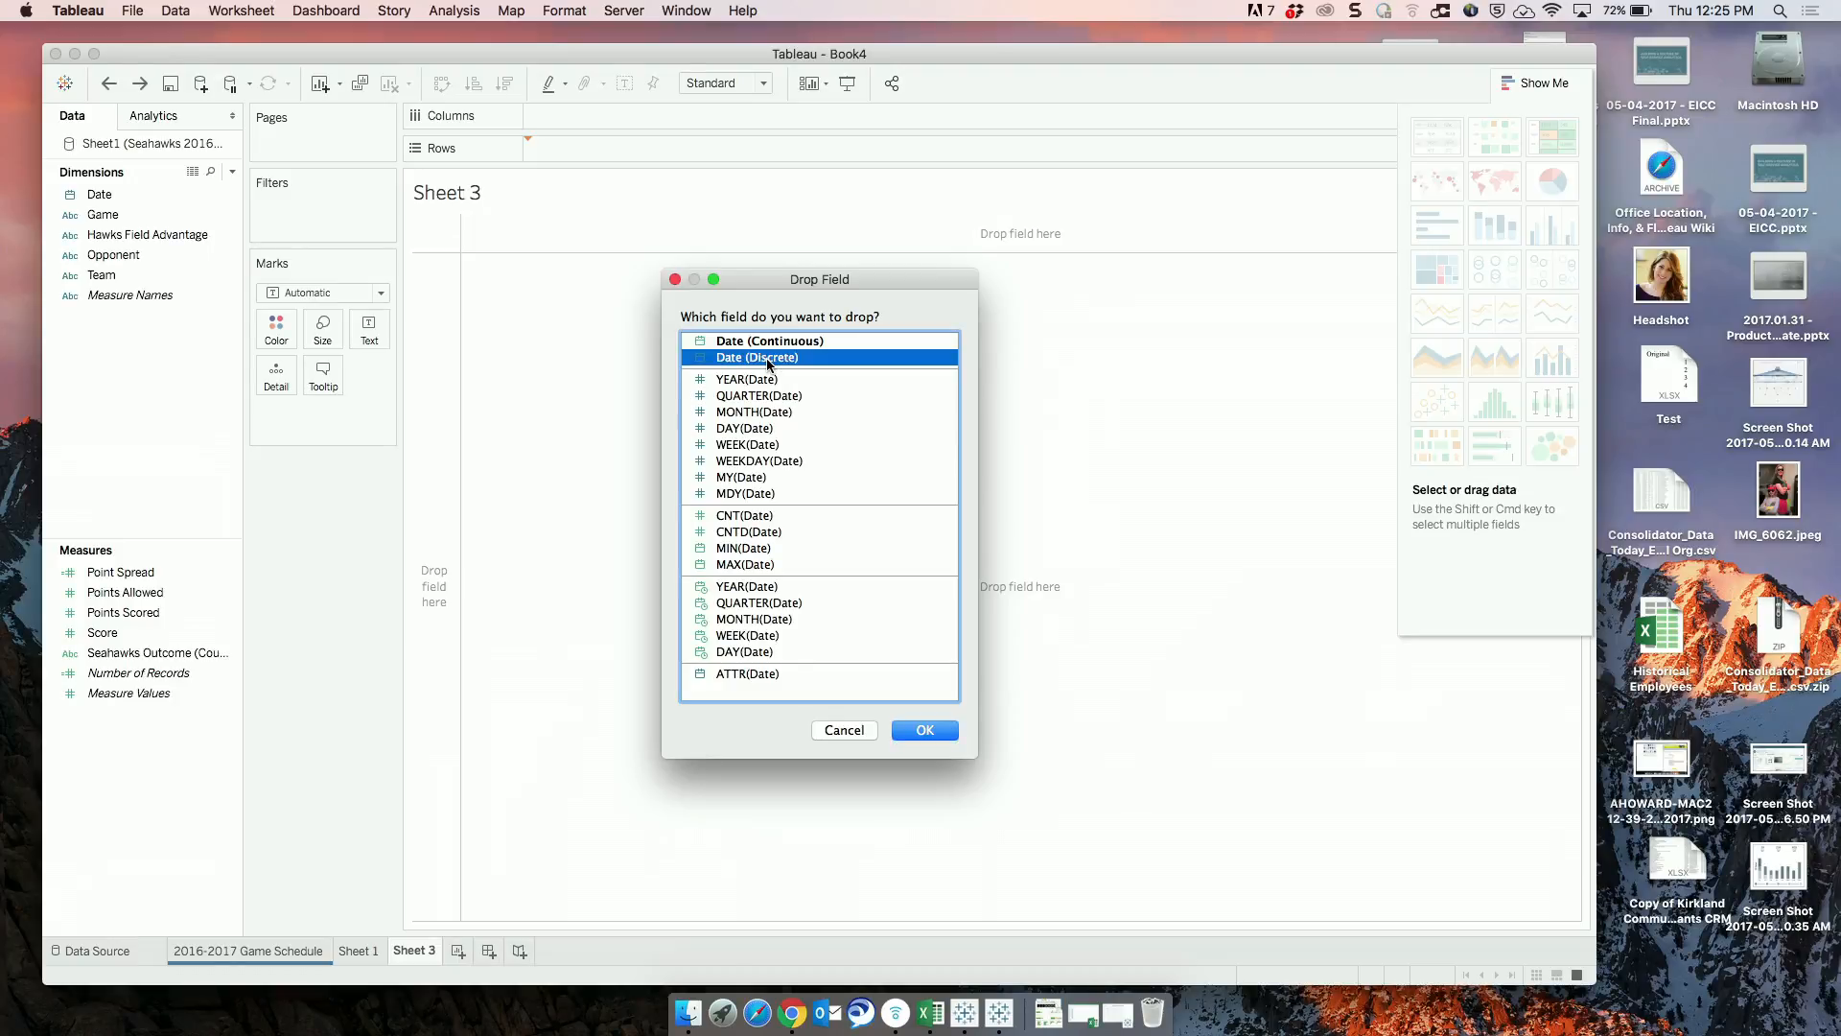
pyautogui.click(930, 735)
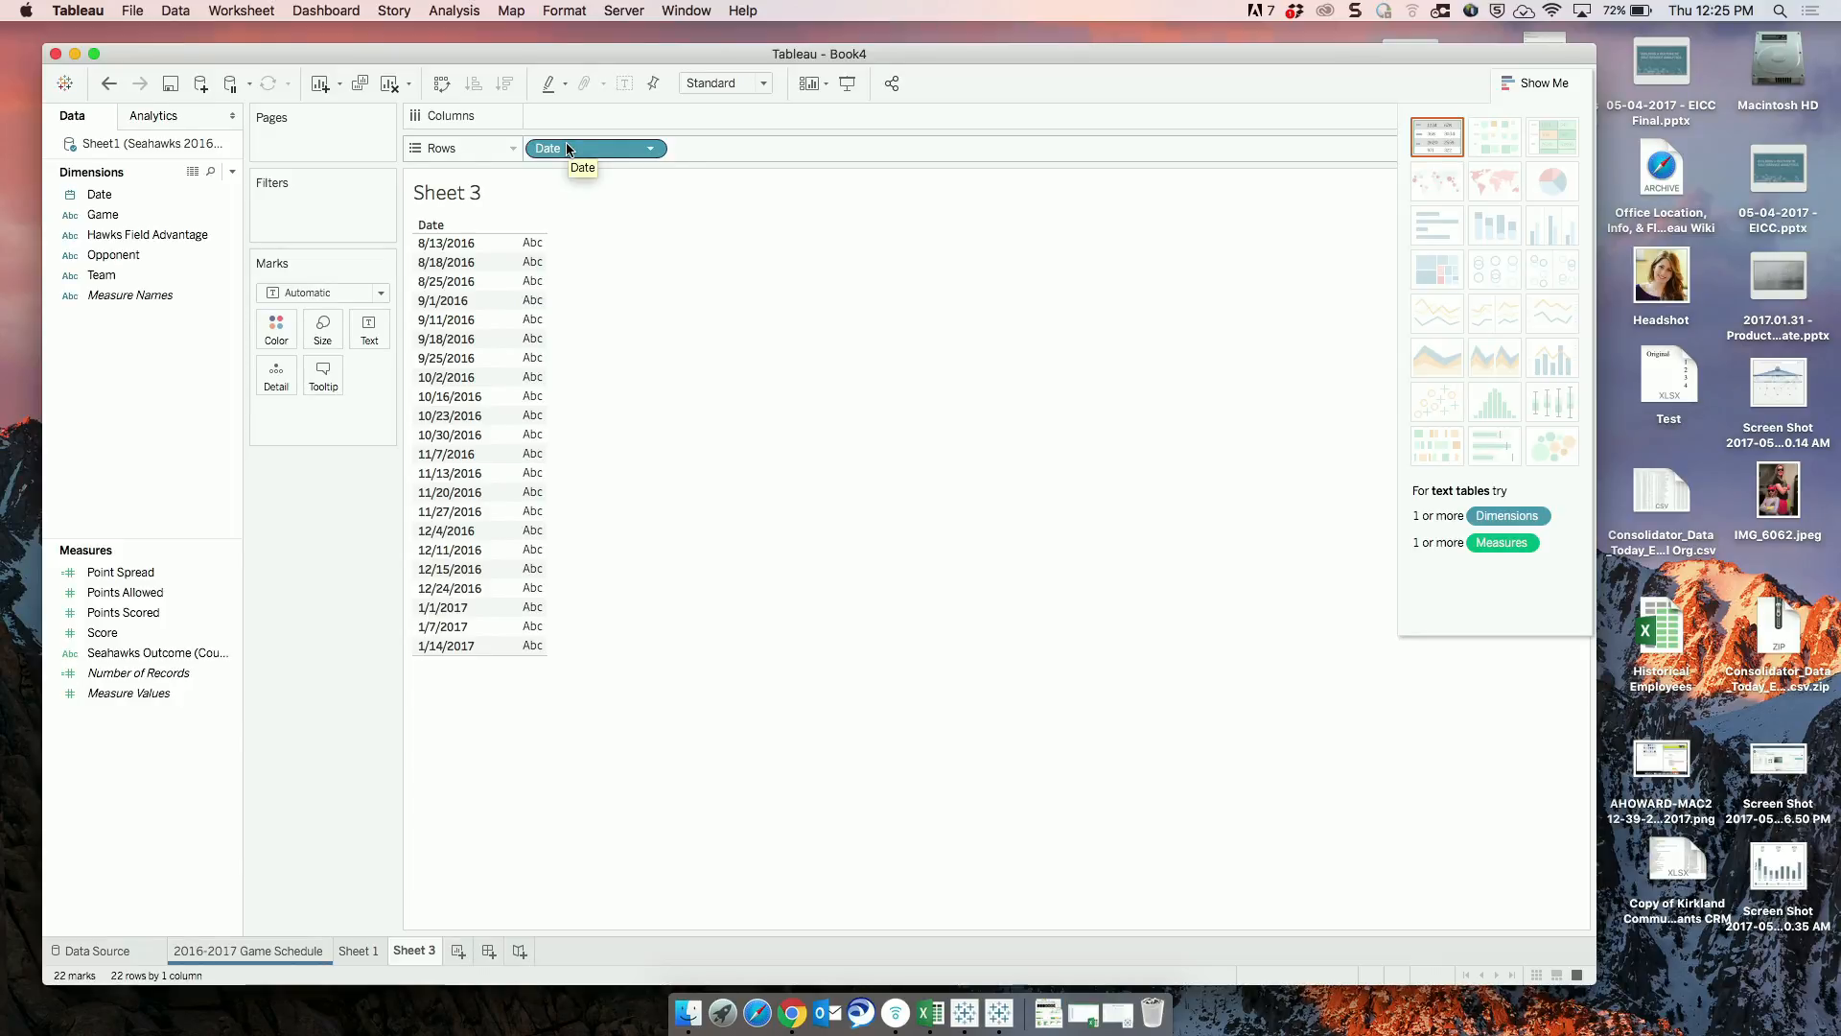
# Replace the discrete Date on Rows with the continuous MONTH(Date) version of the field.
pyautogui.moveTo(567, 150); pyautogui.dragTo(317, 460)
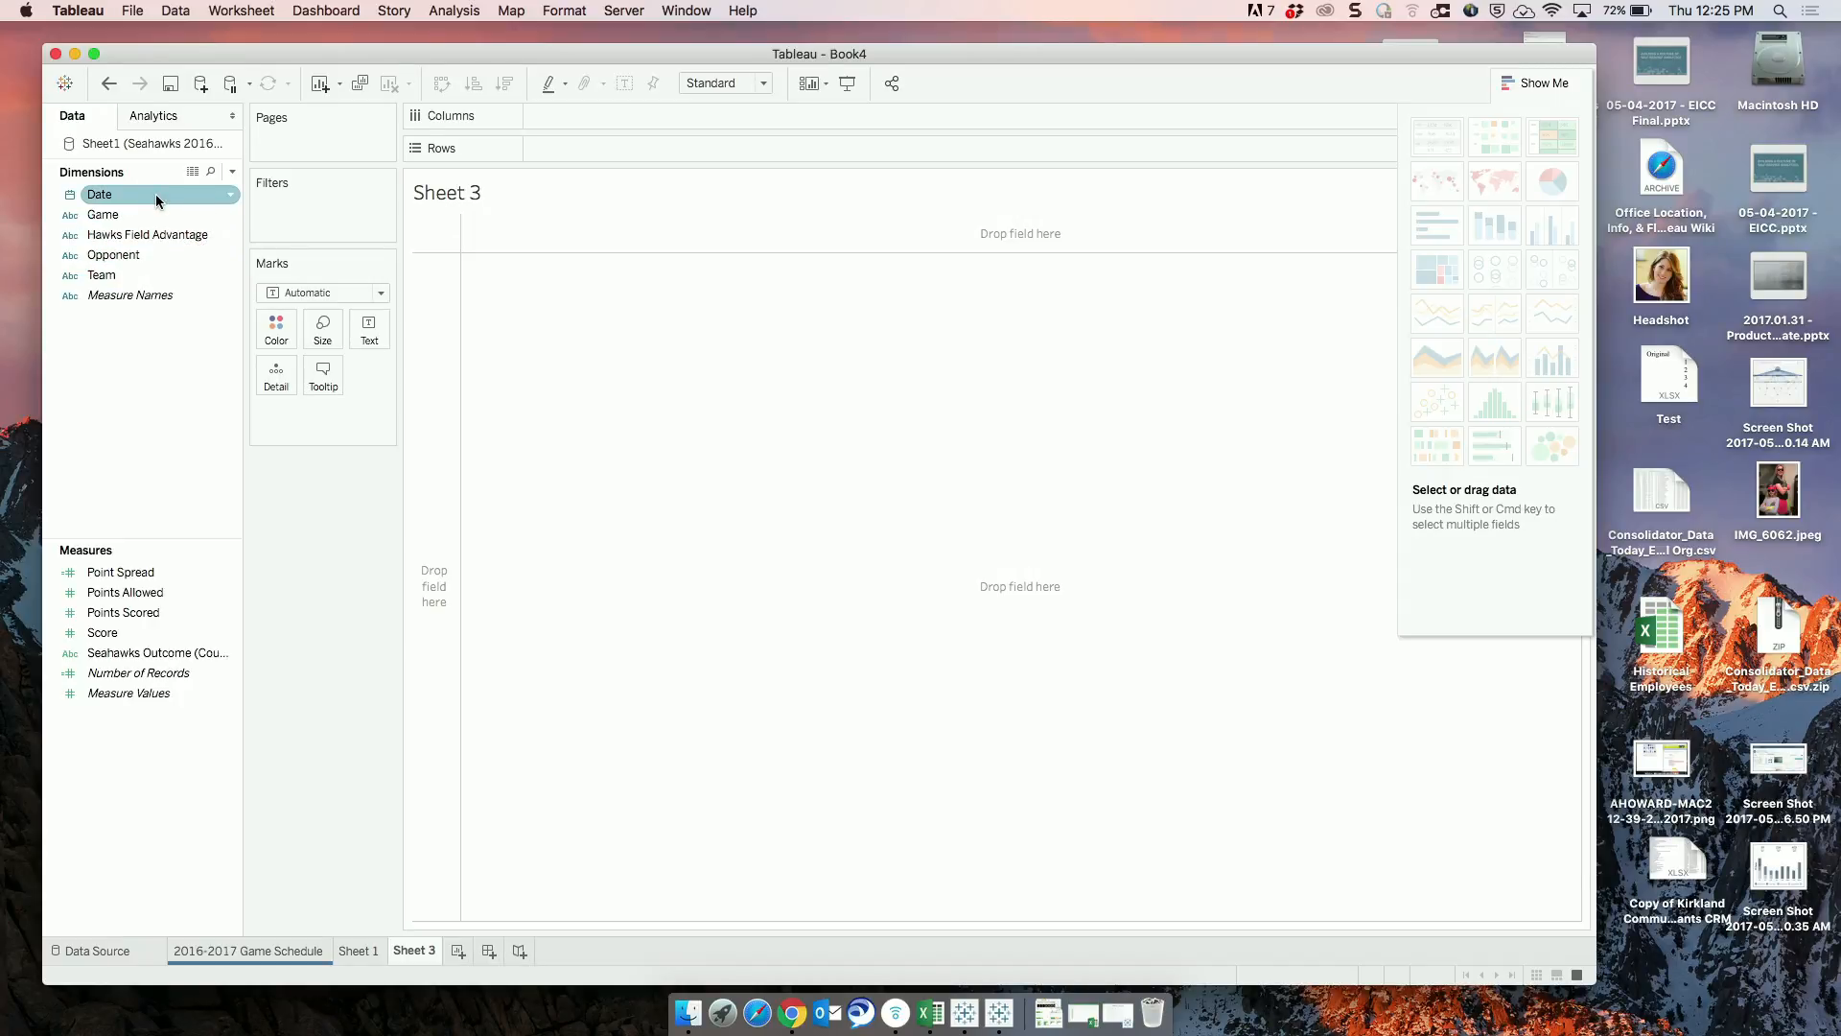
pyautogui.moveTo(158, 199); pyautogui.dragTo(562, 147)
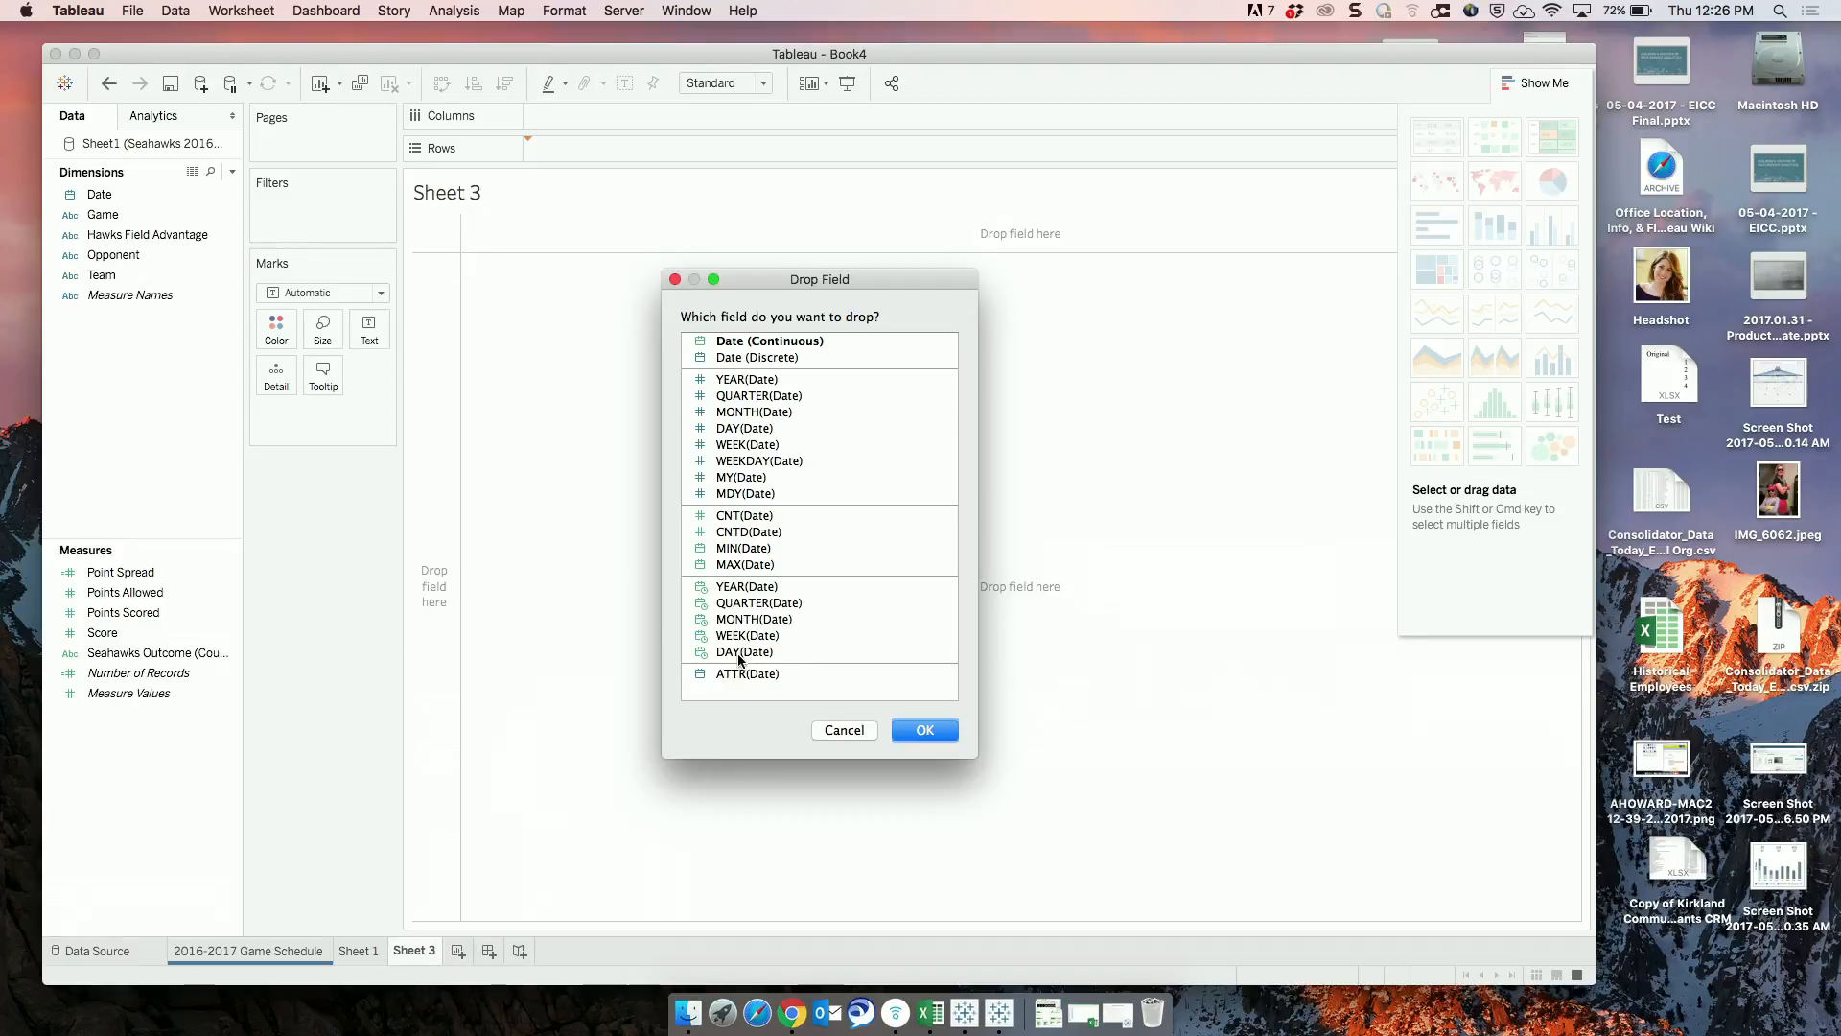
pyautogui.click(745, 604)
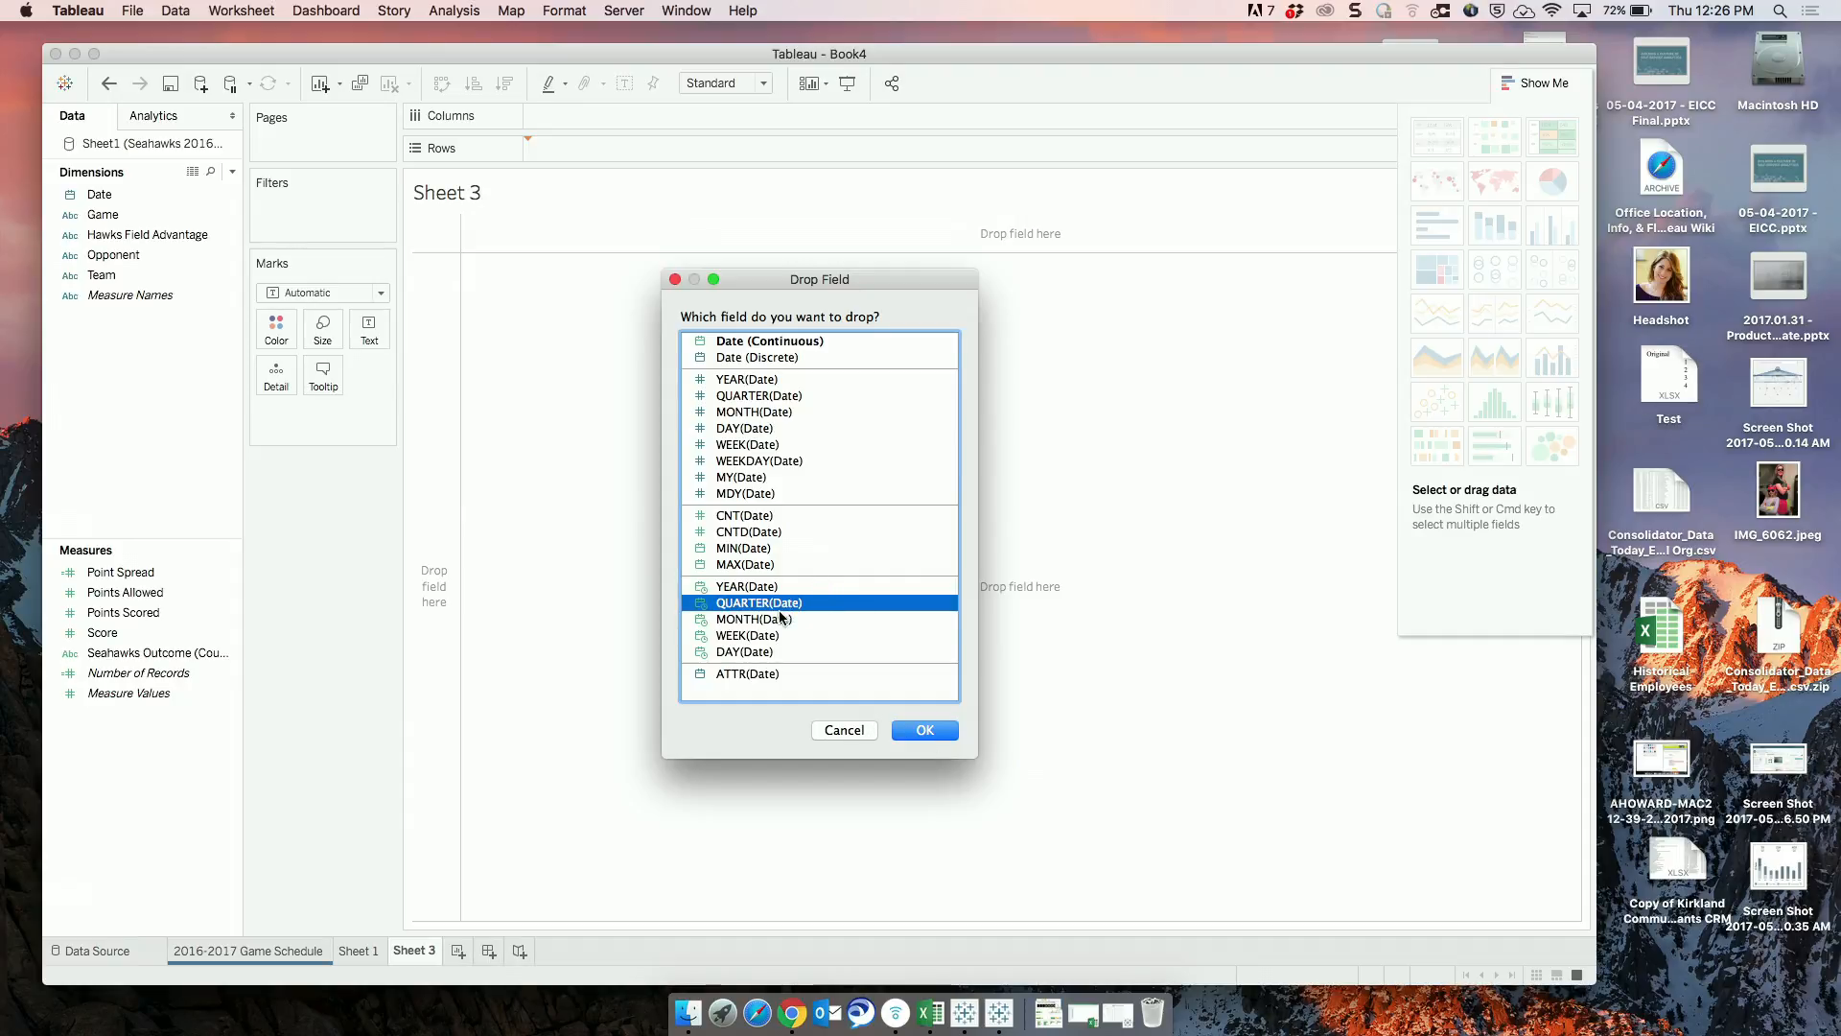
pyautogui.click(782, 619)
pyautogui.click(925, 731)
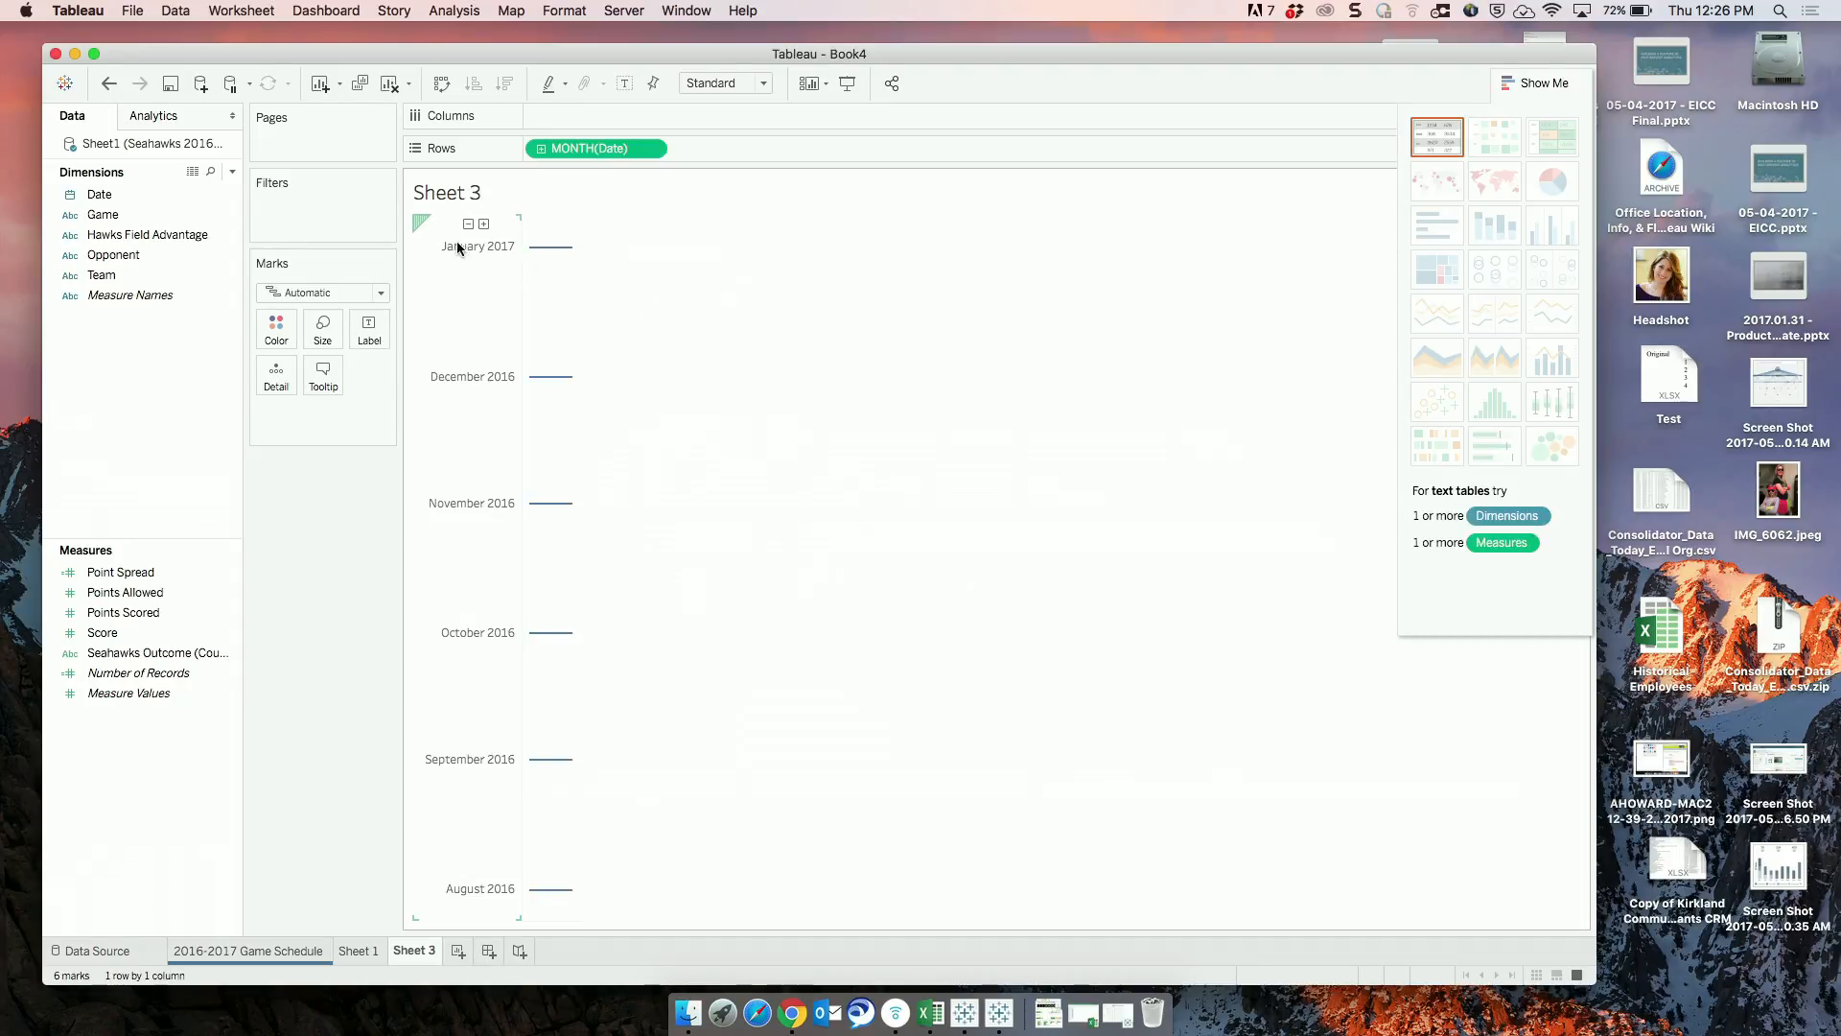
# Drill the continuous month on Rows down to week and show a filter for WEEK(Date).
pyautogui.click(470, 371)
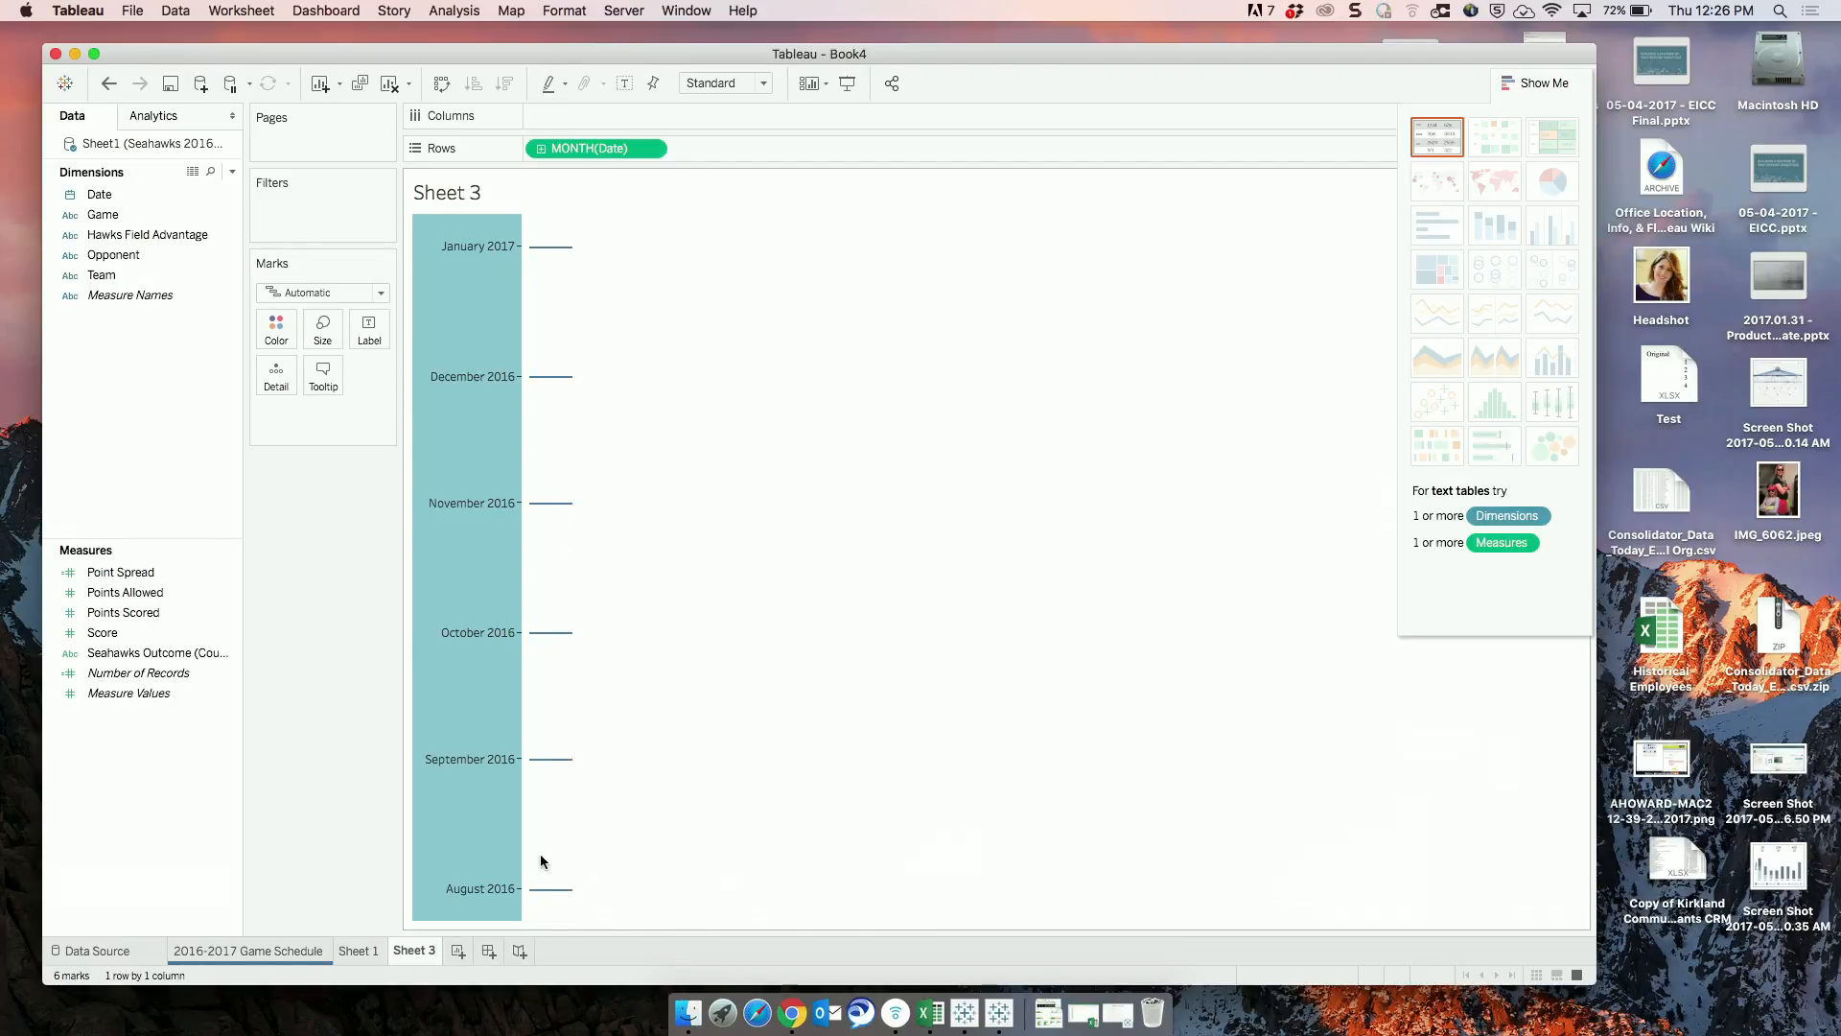
pyautogui.click(540, 151)
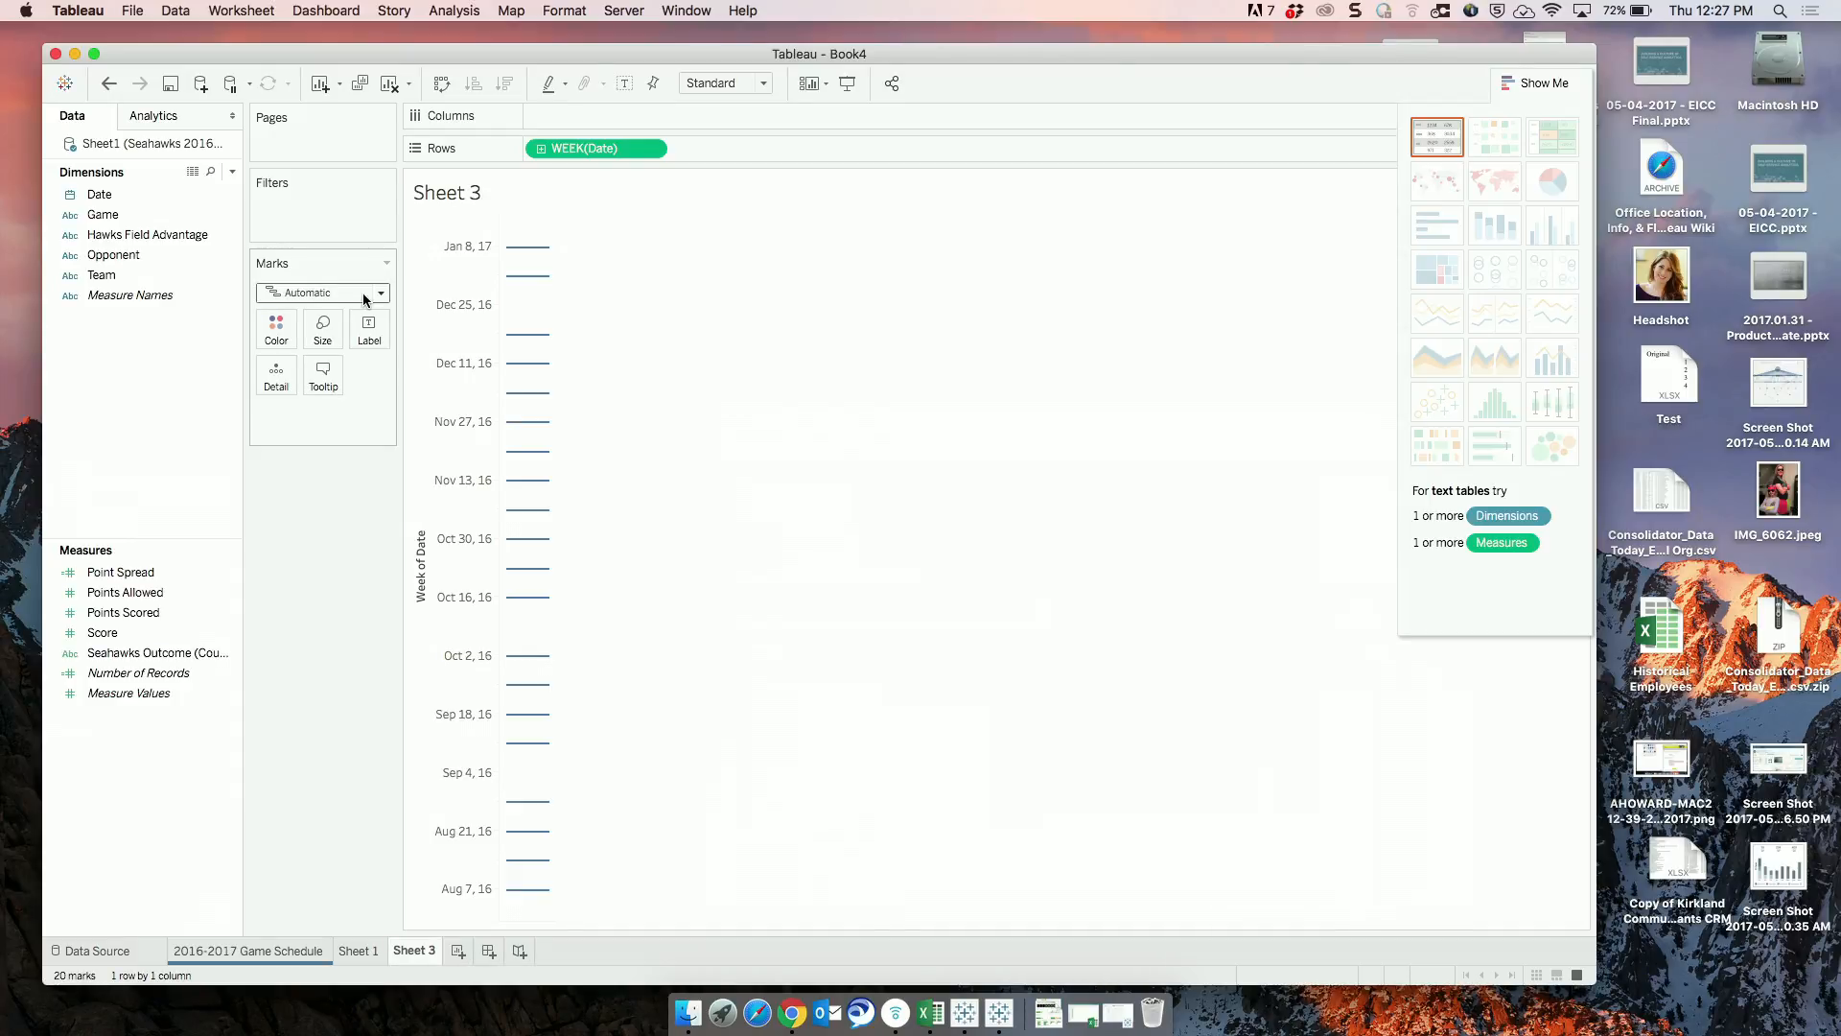
pyautogui.rightClick(573, 156)
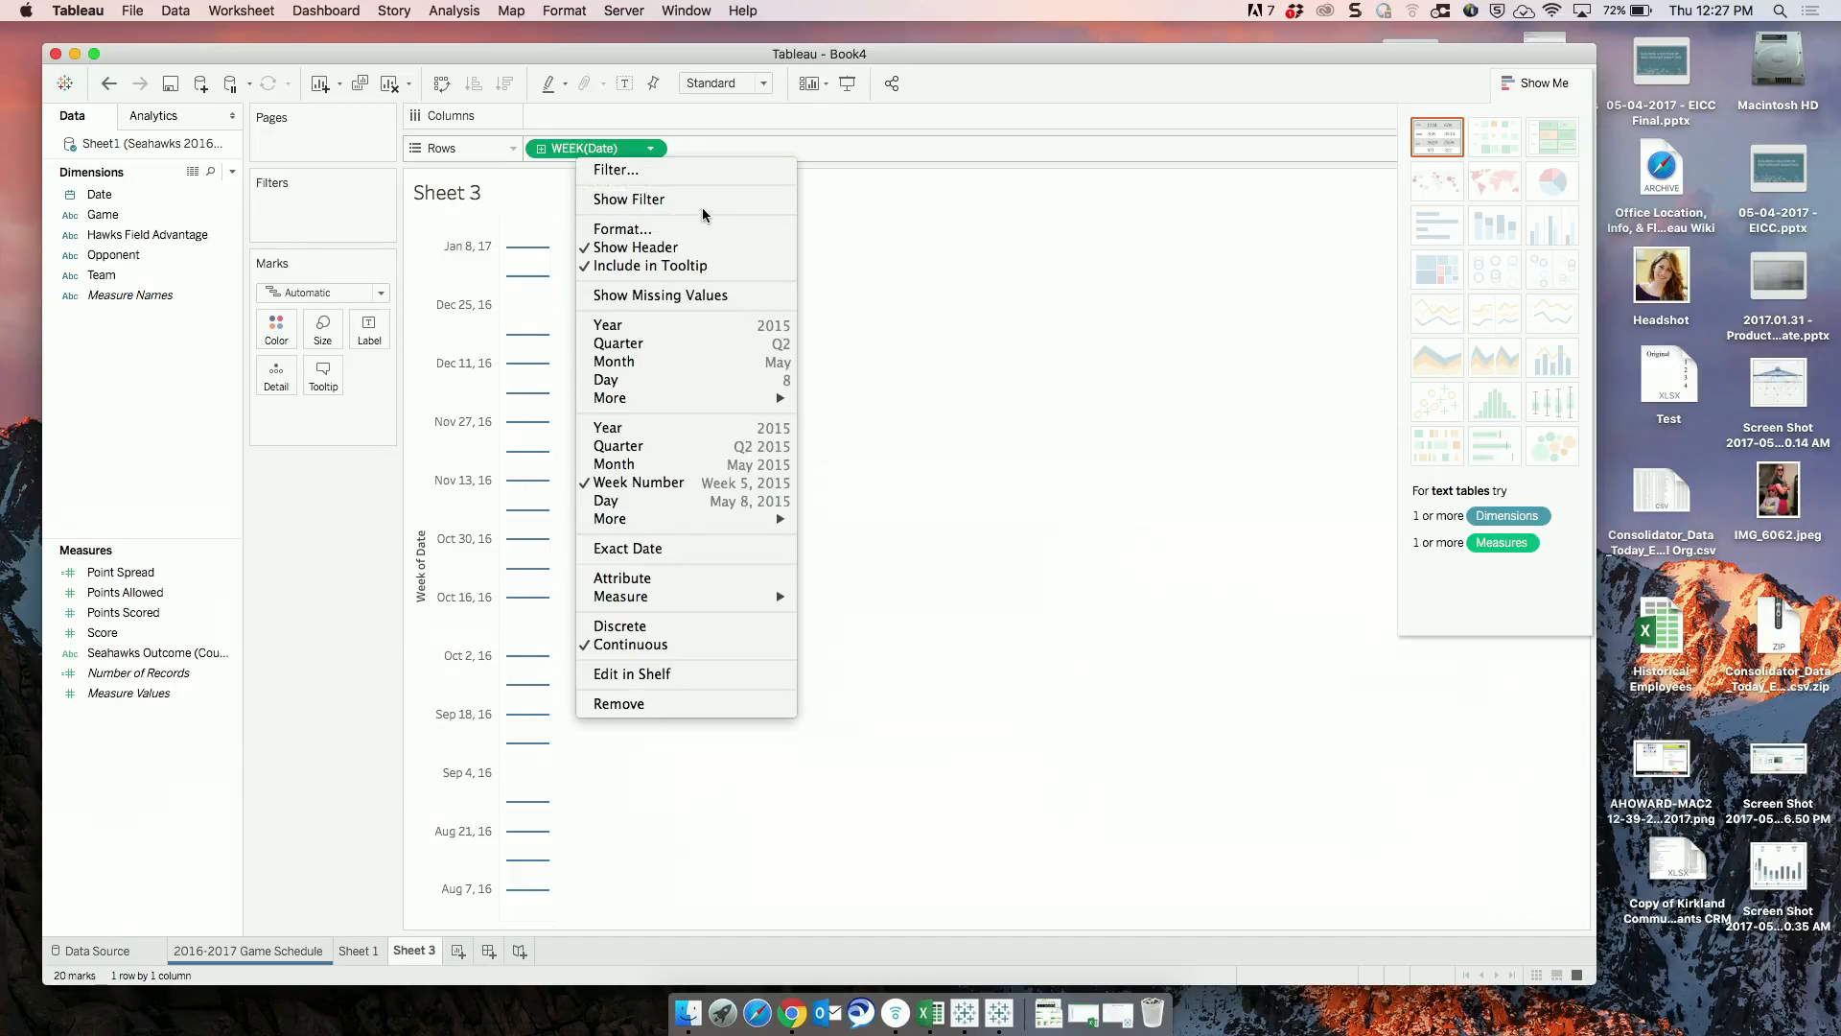
pyautogui.click(597, 197)
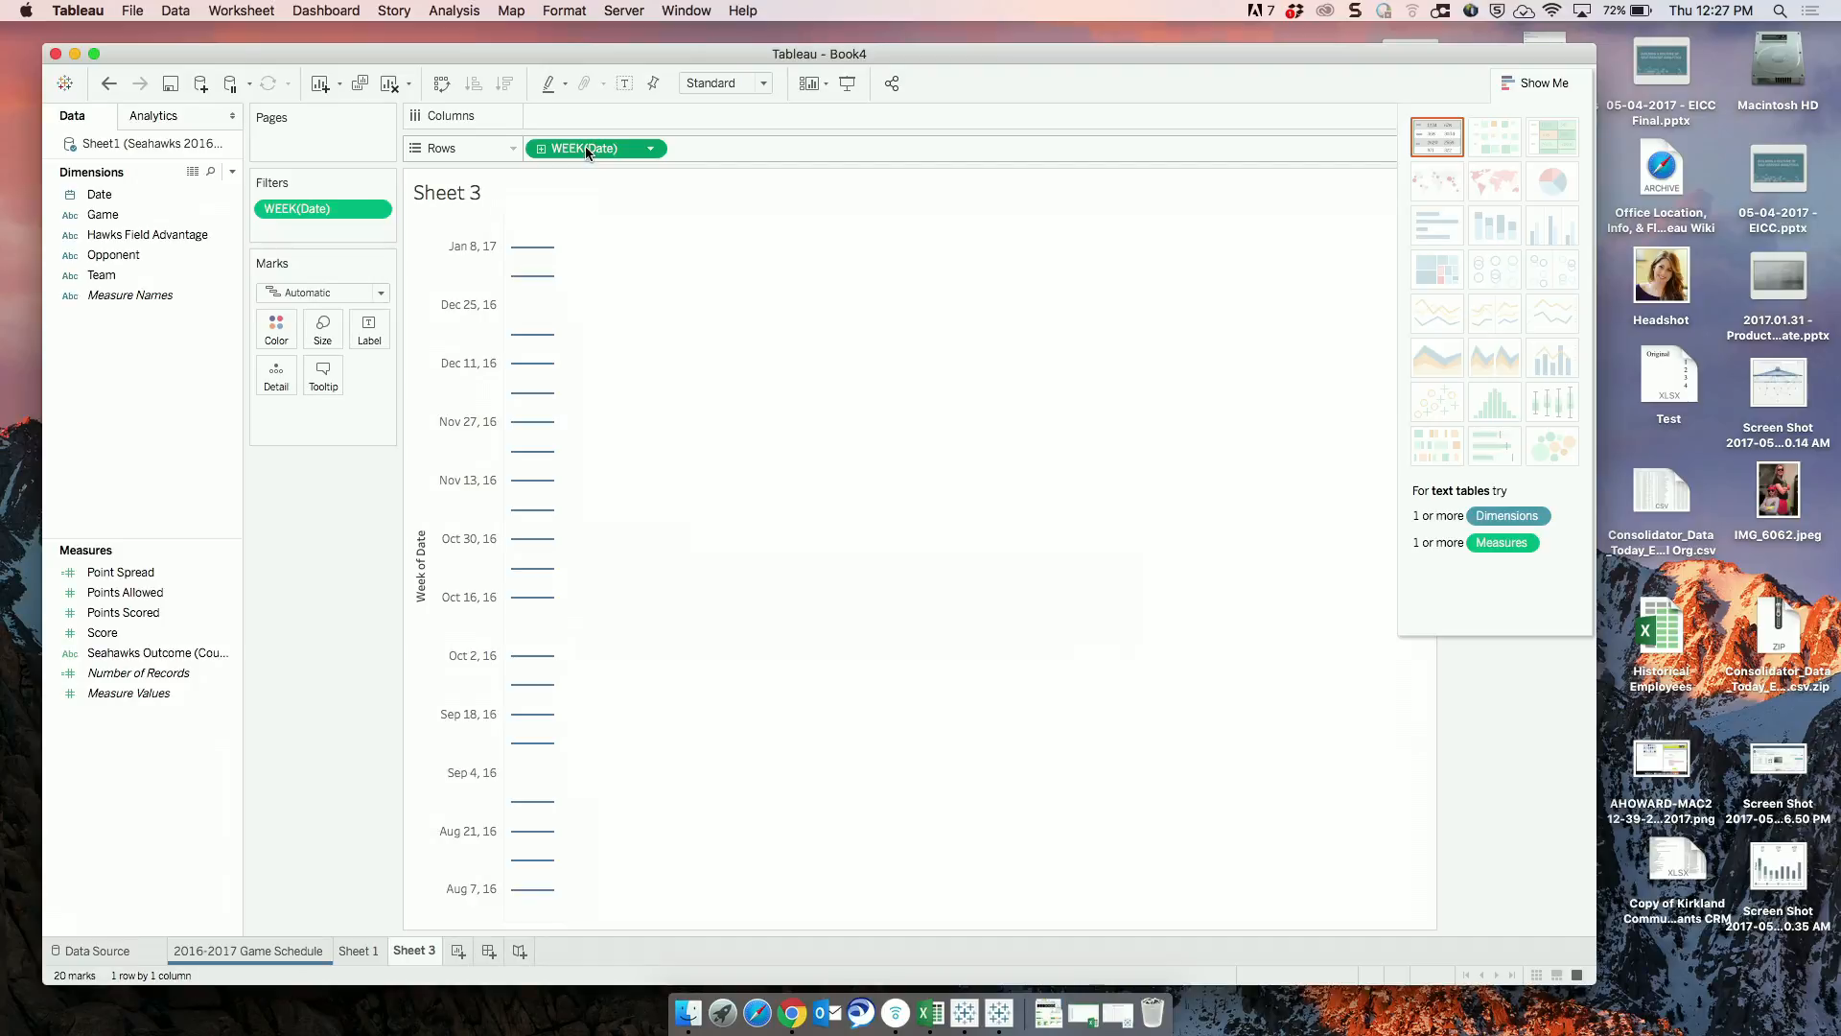
# Duplicate the WEEK(Date) field on Rows so the sheet has two week axes.
pyautogui.rightClick(585, 146)
pyautogui.click(589, 133)
pyautogui.moveTo(570, 146); pyautogui.dragTo(727, 146)
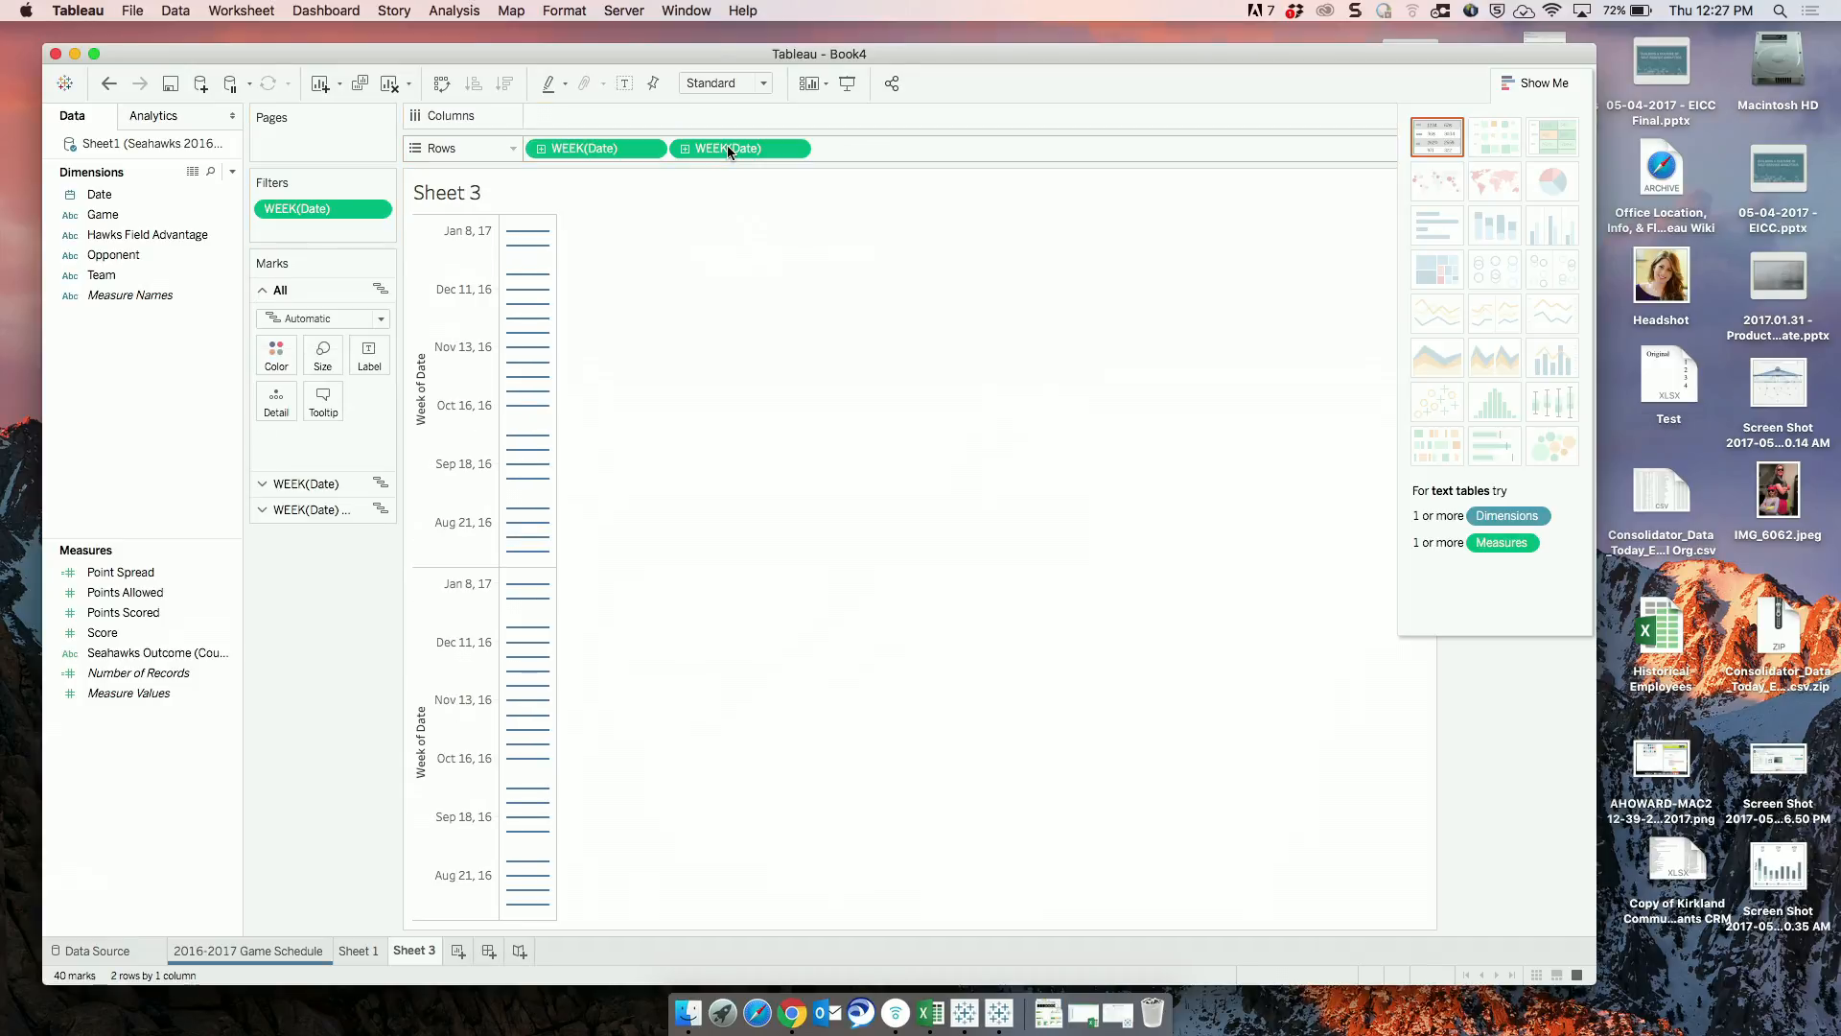
# Compare the marks settings of both week axes and change the second WEEK(Date) on Rows to continuous Day.
pyautogui.click(452, 415)
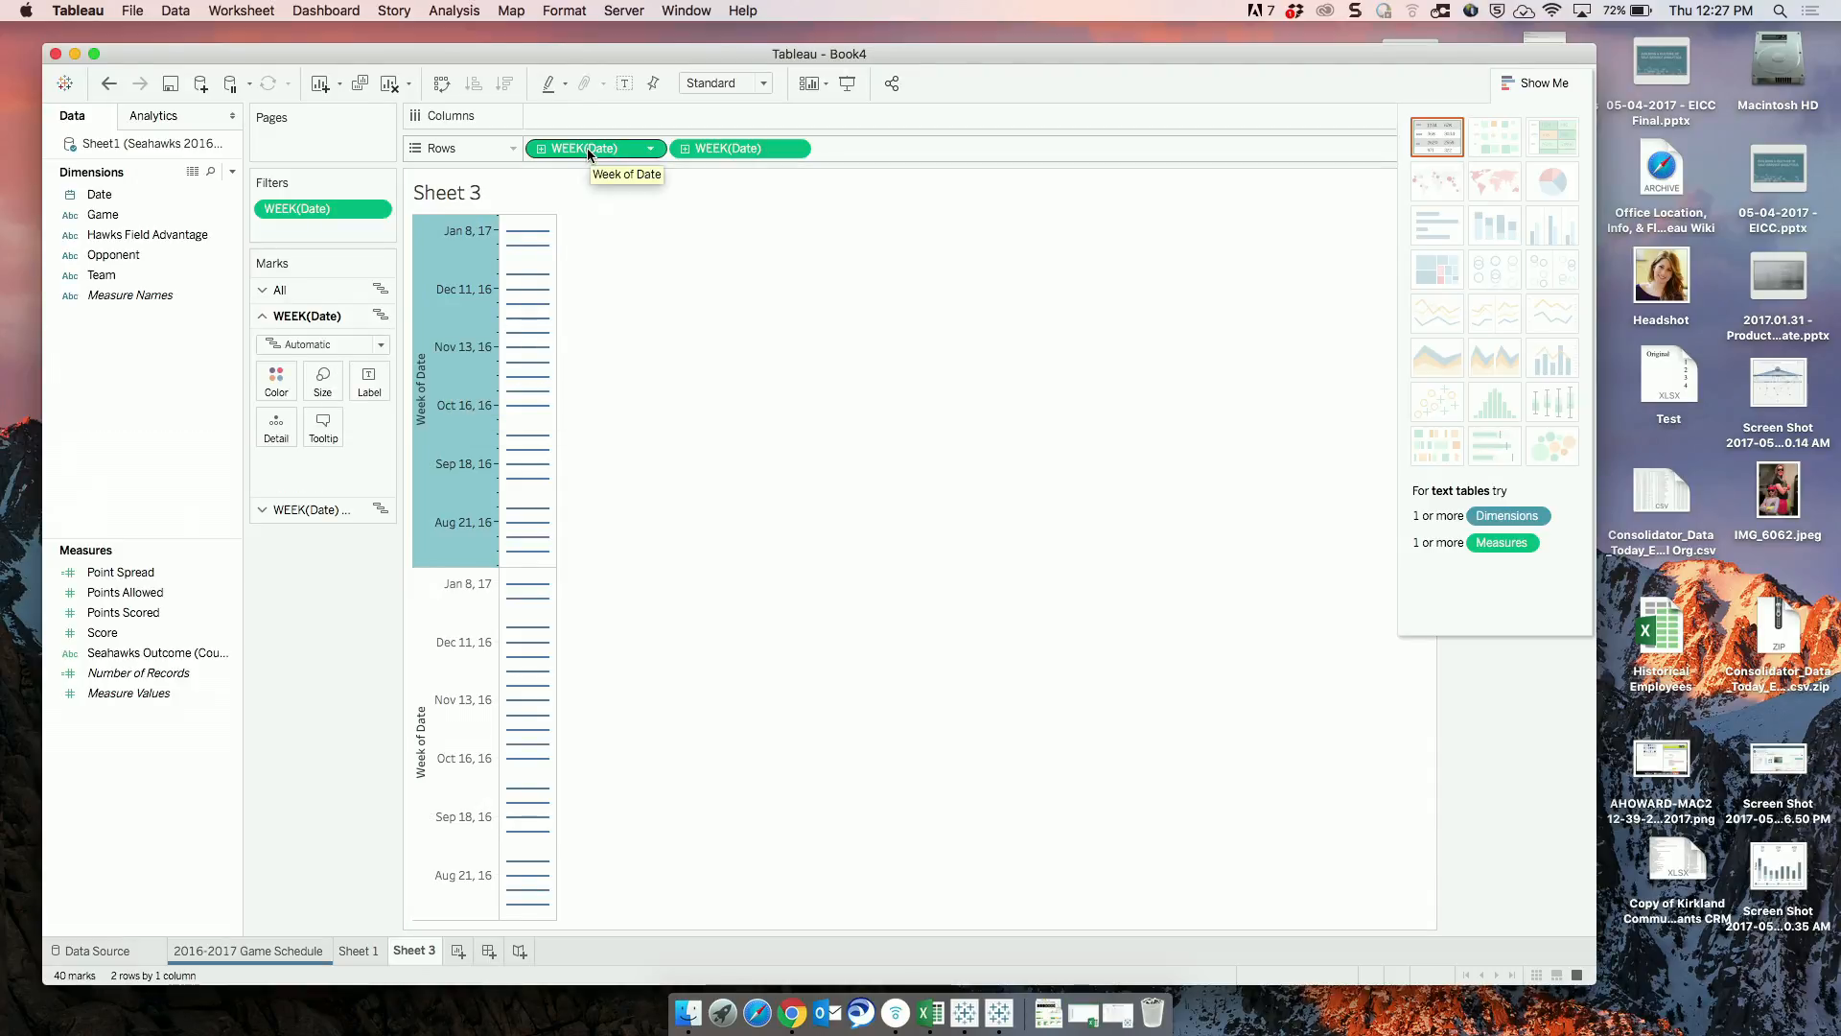
pyautogui.click(444, 645)
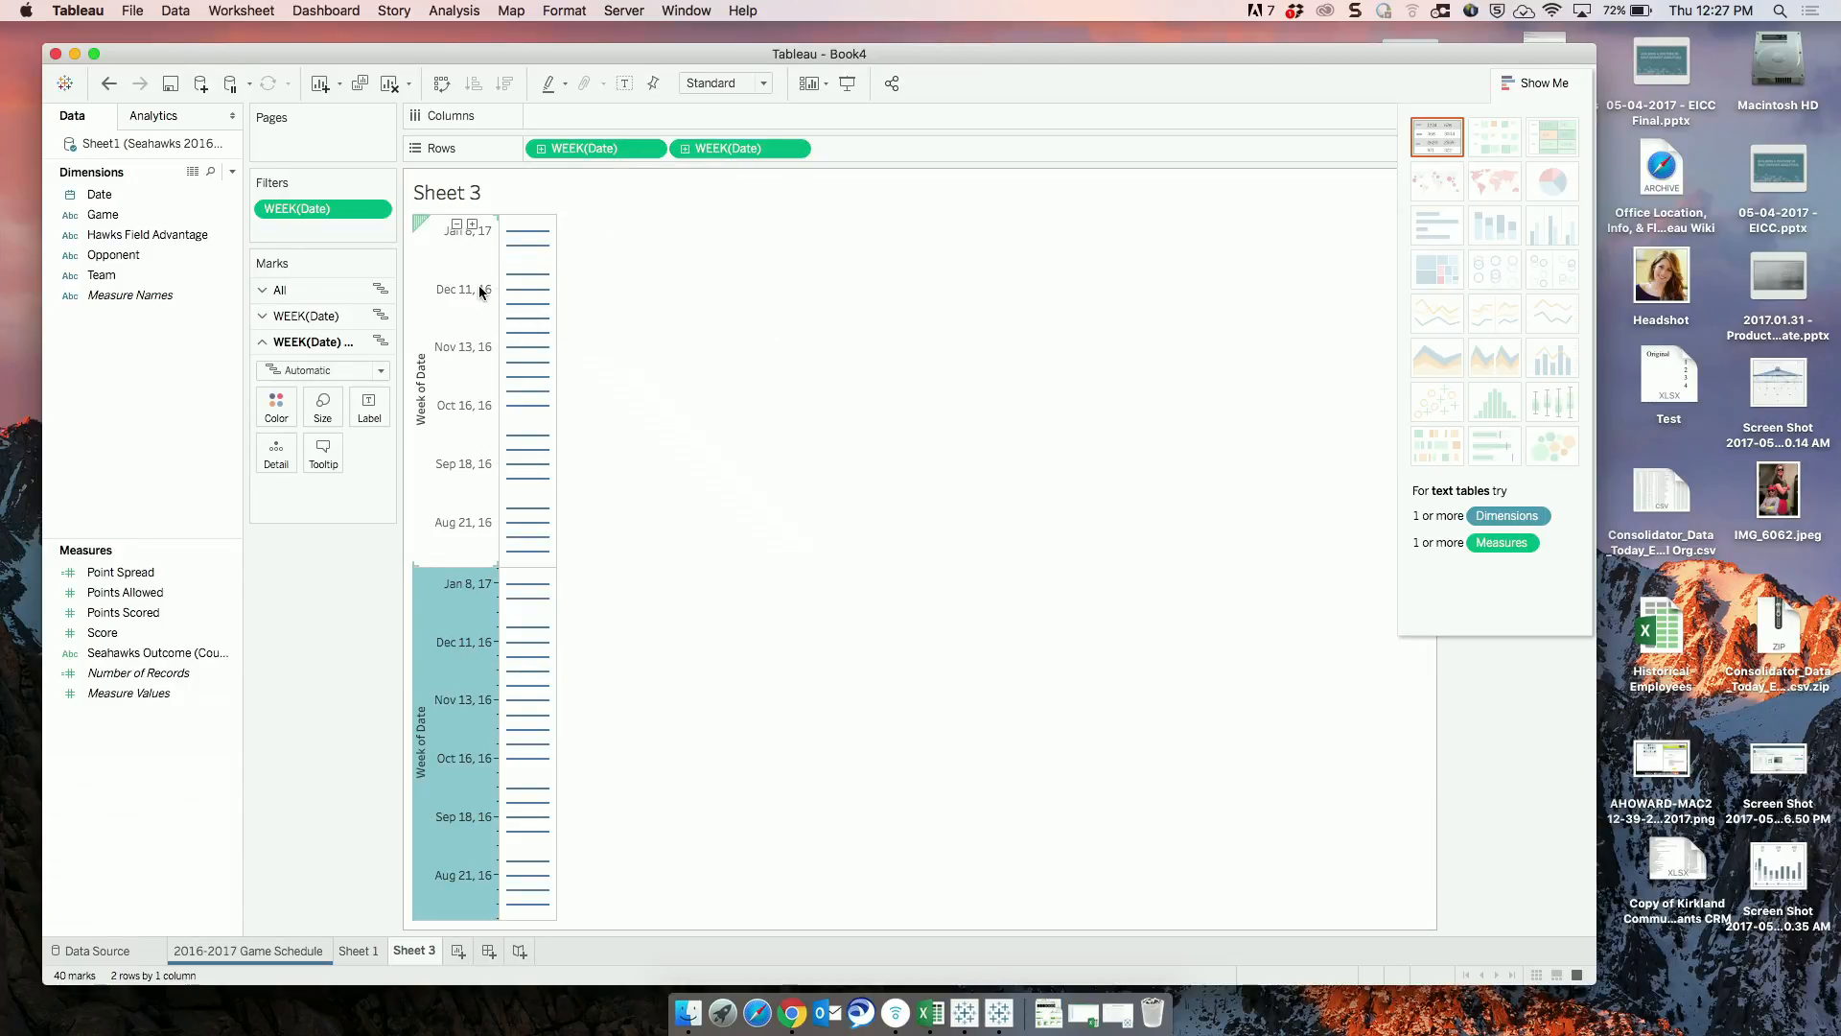
pyautogui.click(449, 334)
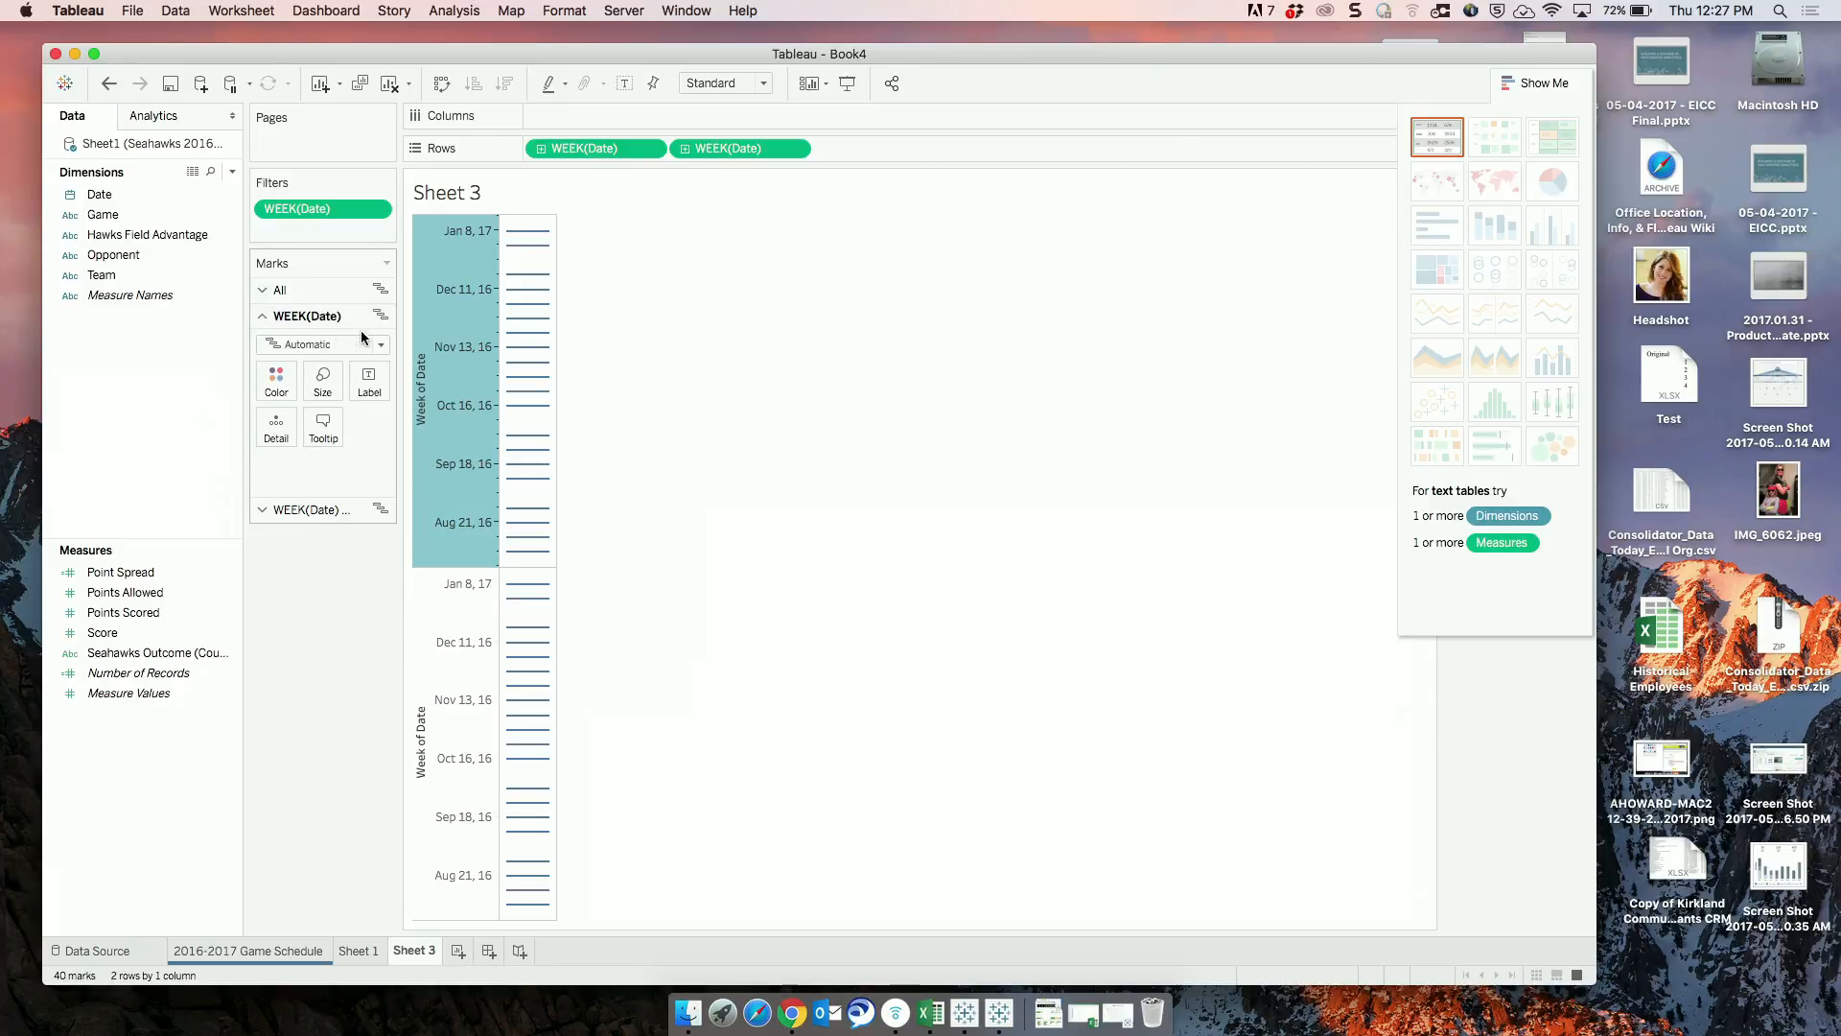
pyautogui.click(456, 700)
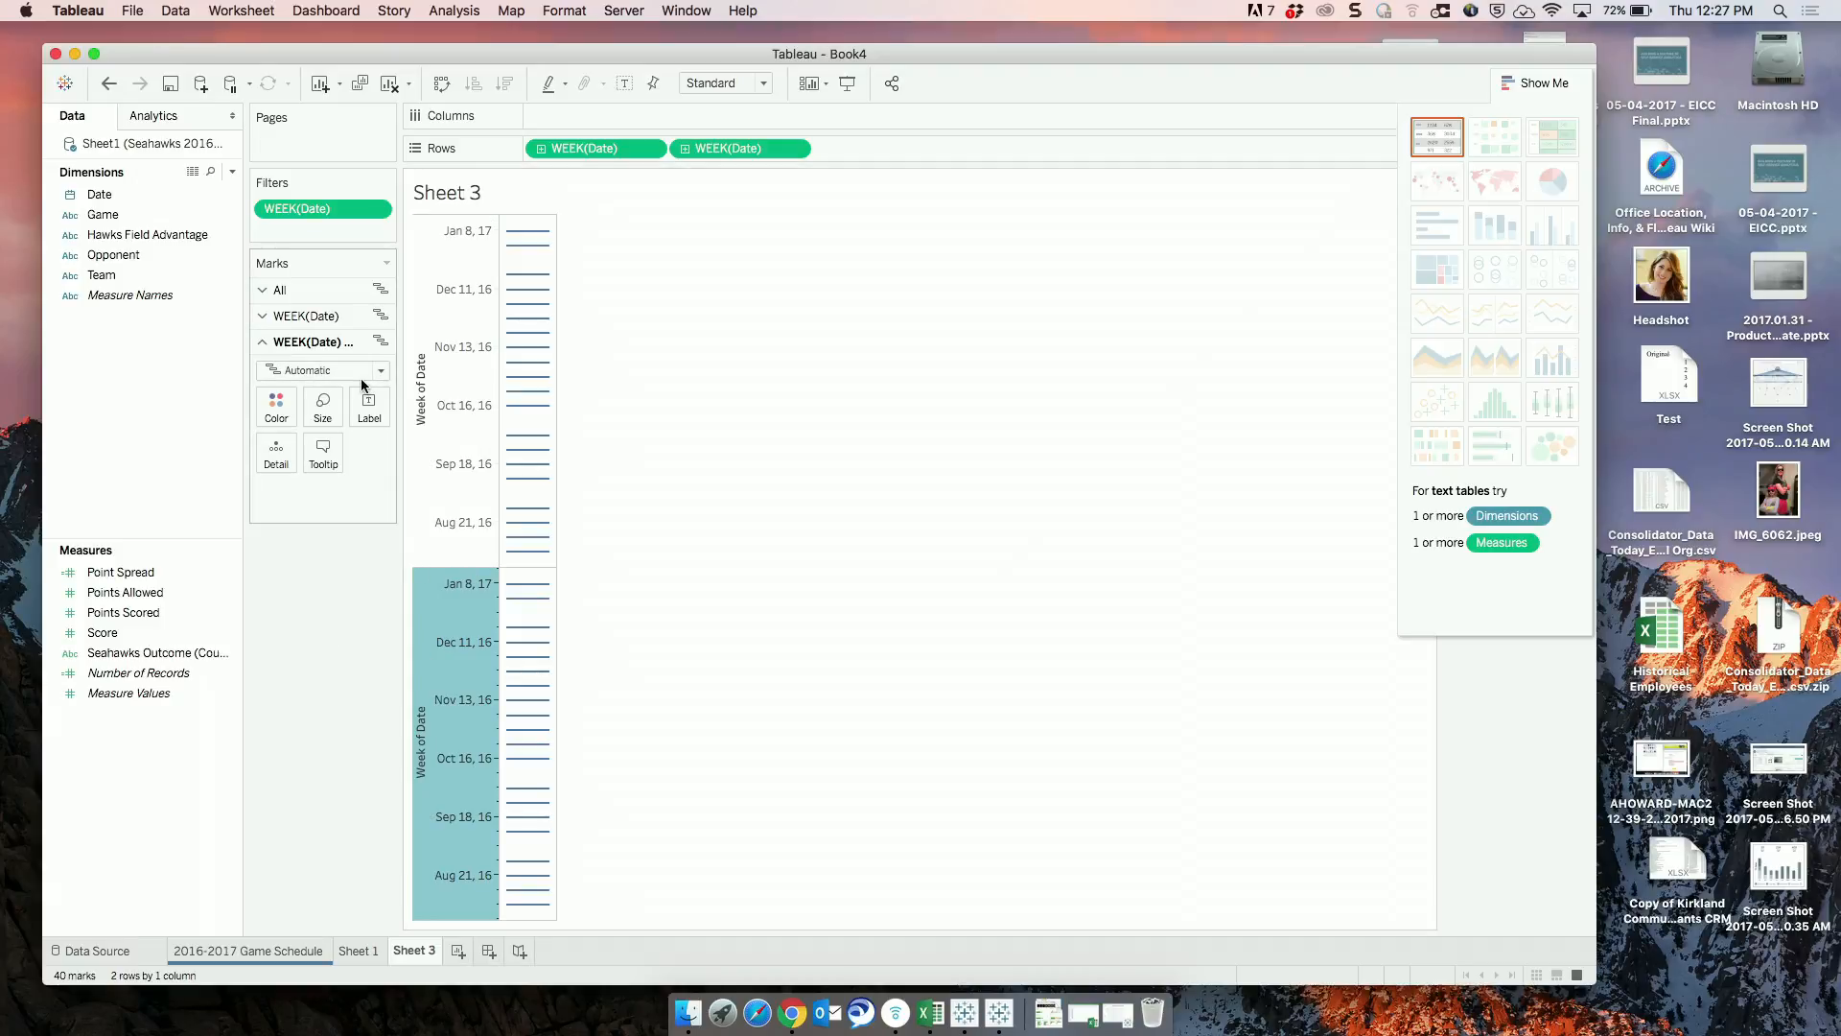
pyautogui.click(793, 149)
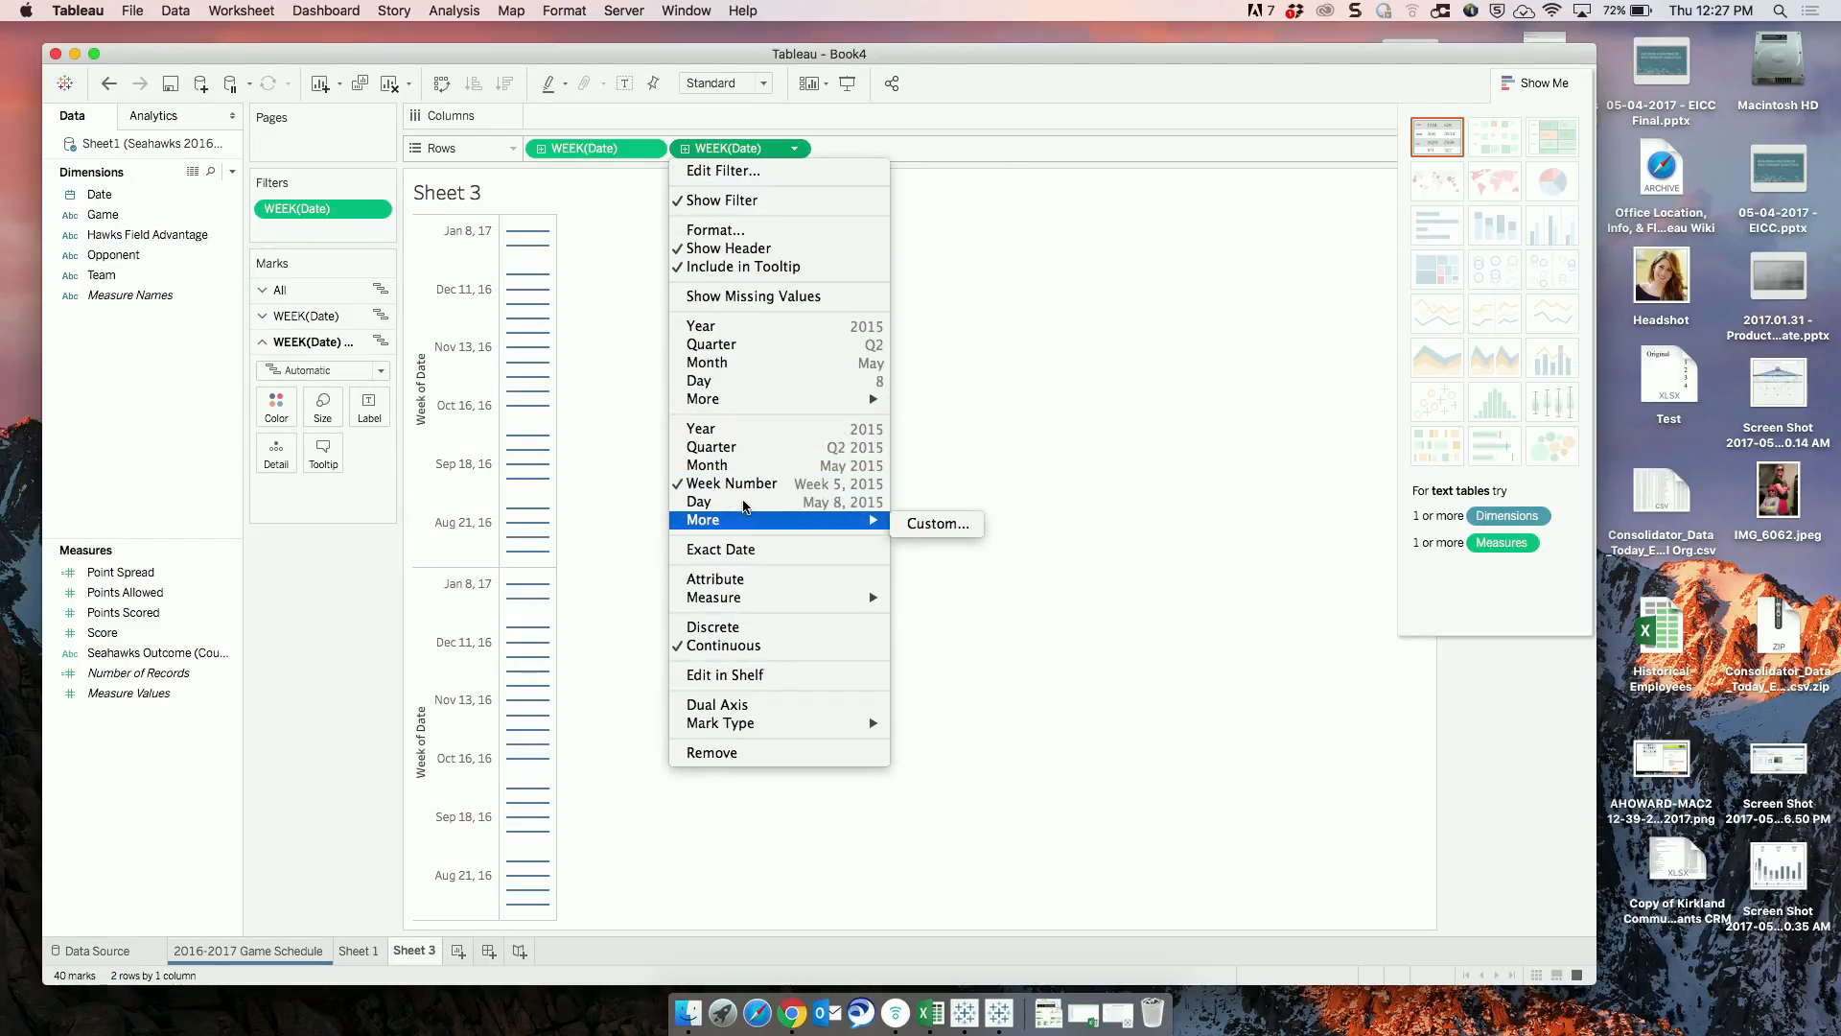
pyautogui.click(710, 501)
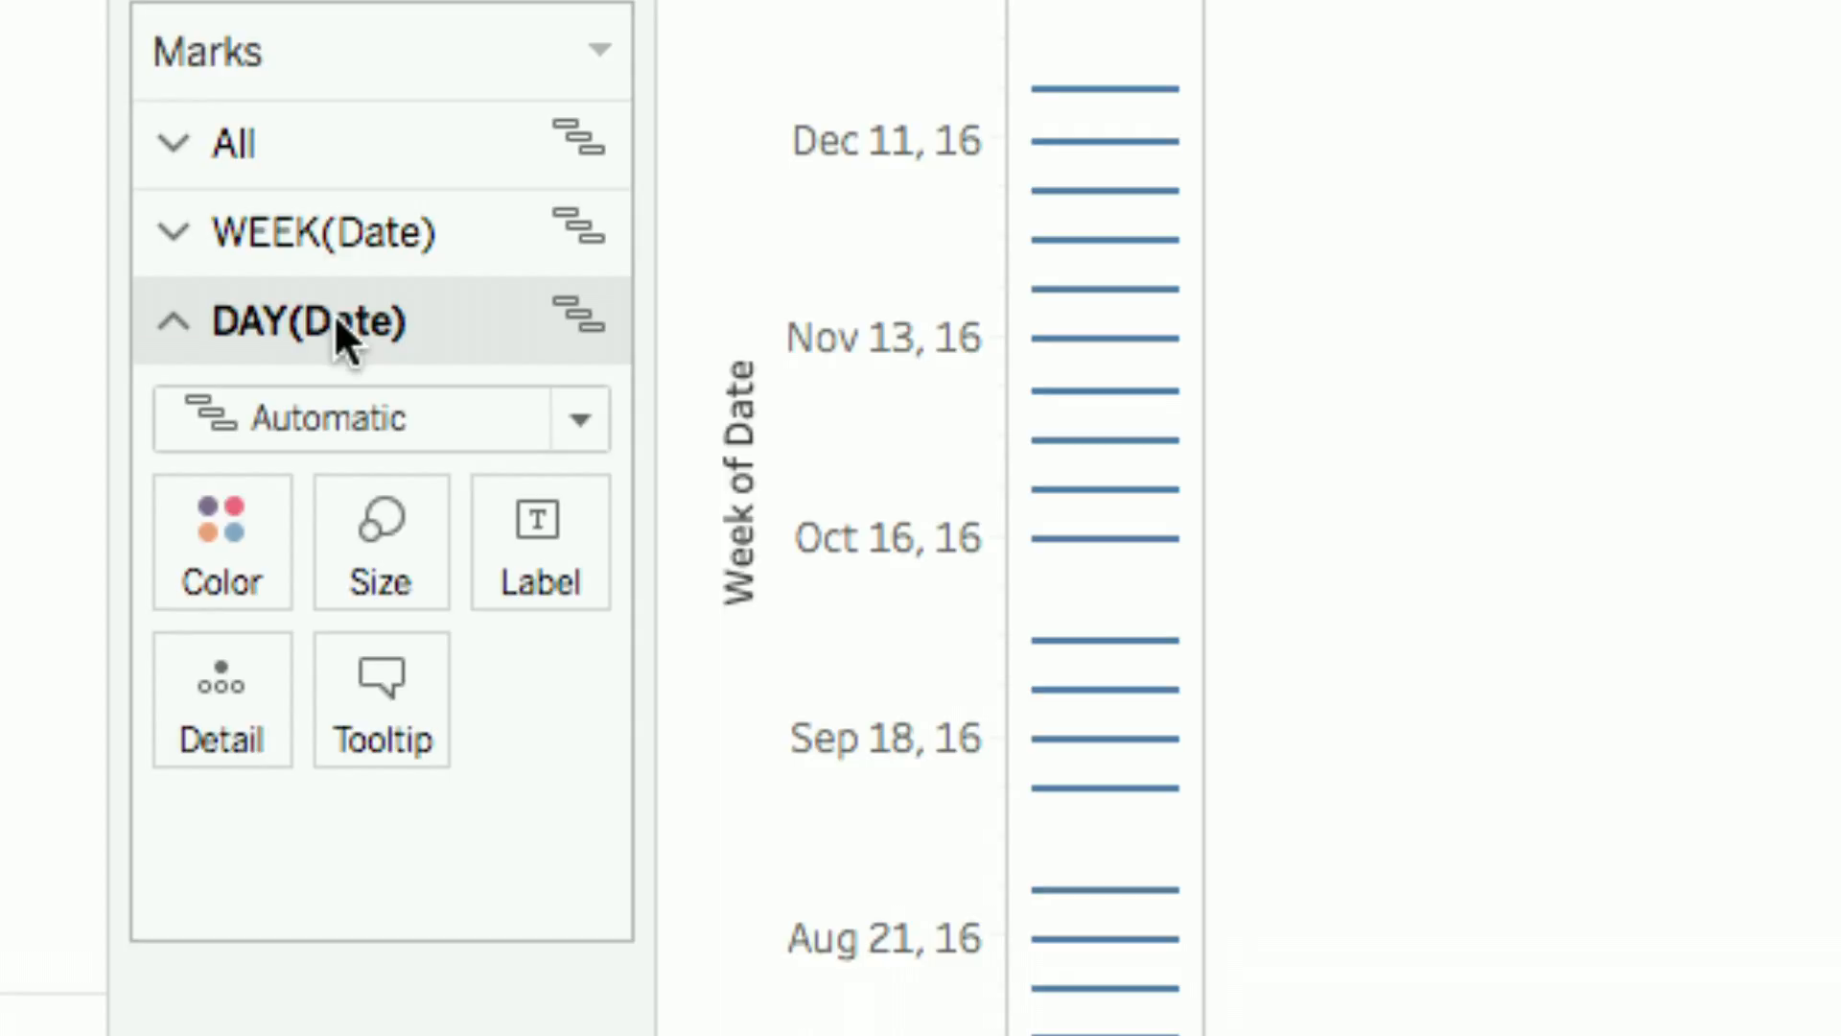
# Color the DAY(Date) marks green.
pyautogui.click(246, 523)
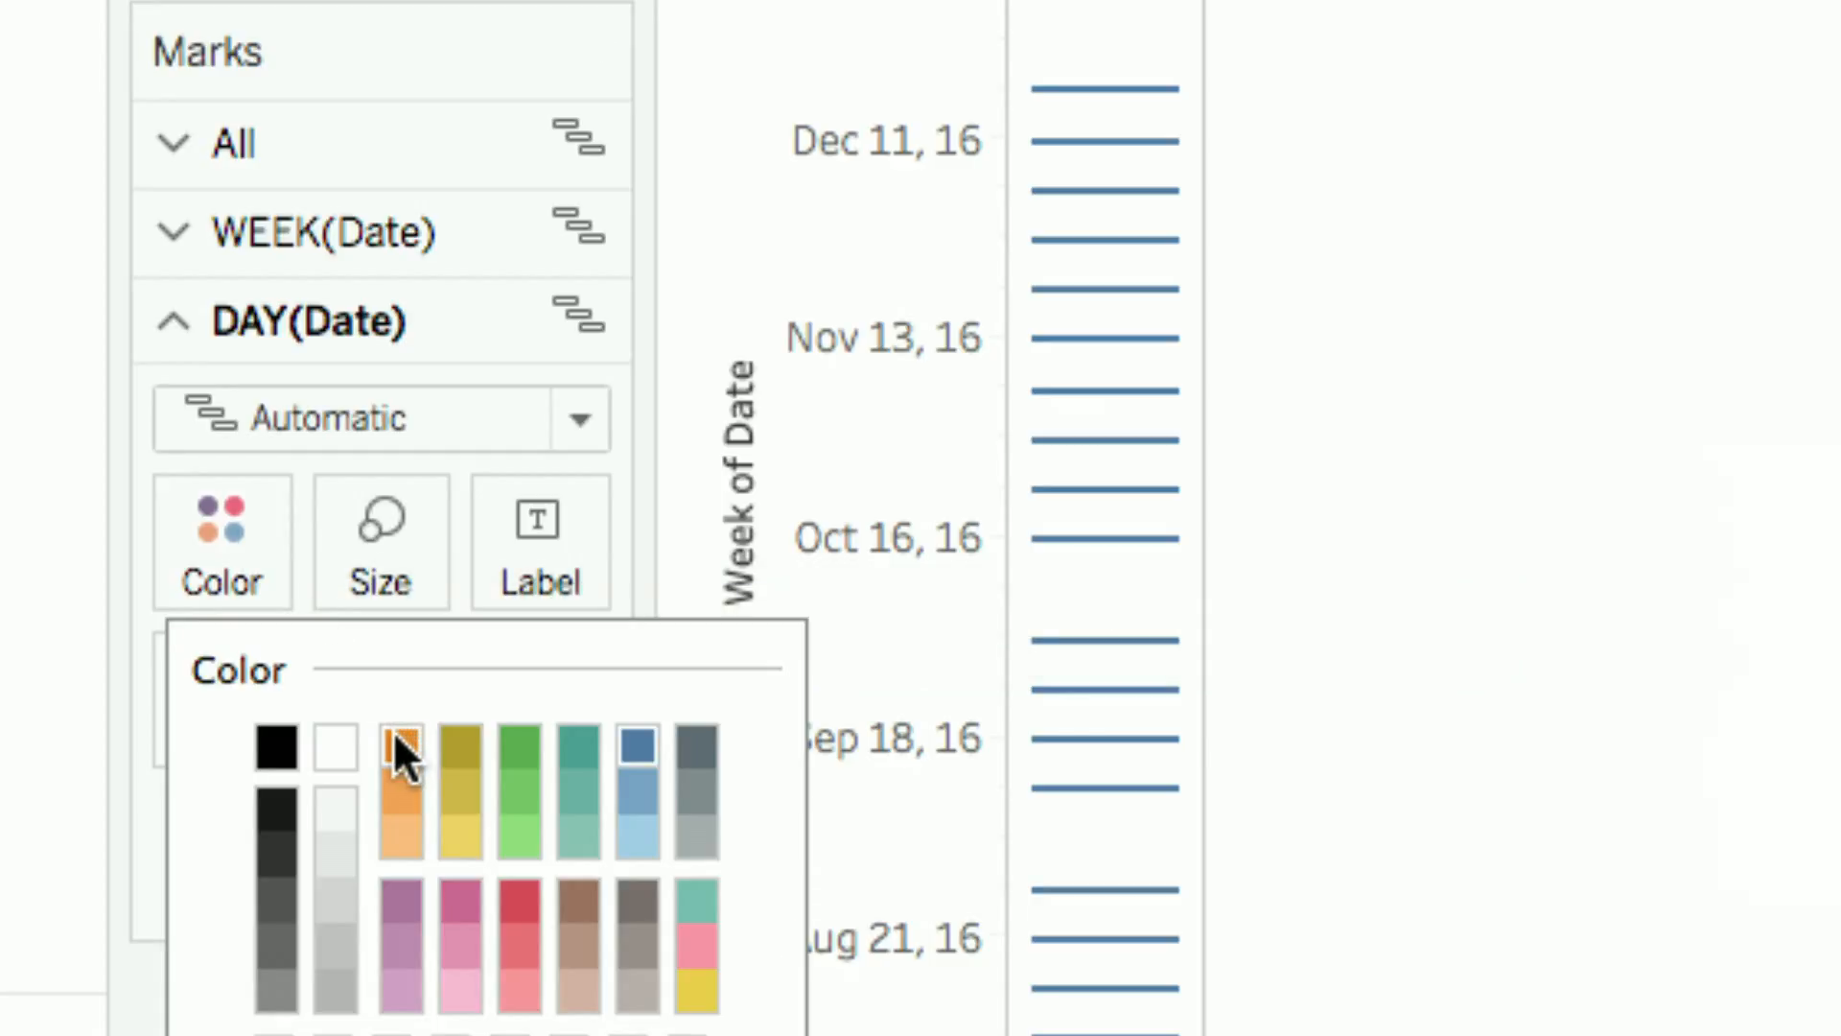
pyautogui.click(507, 746)
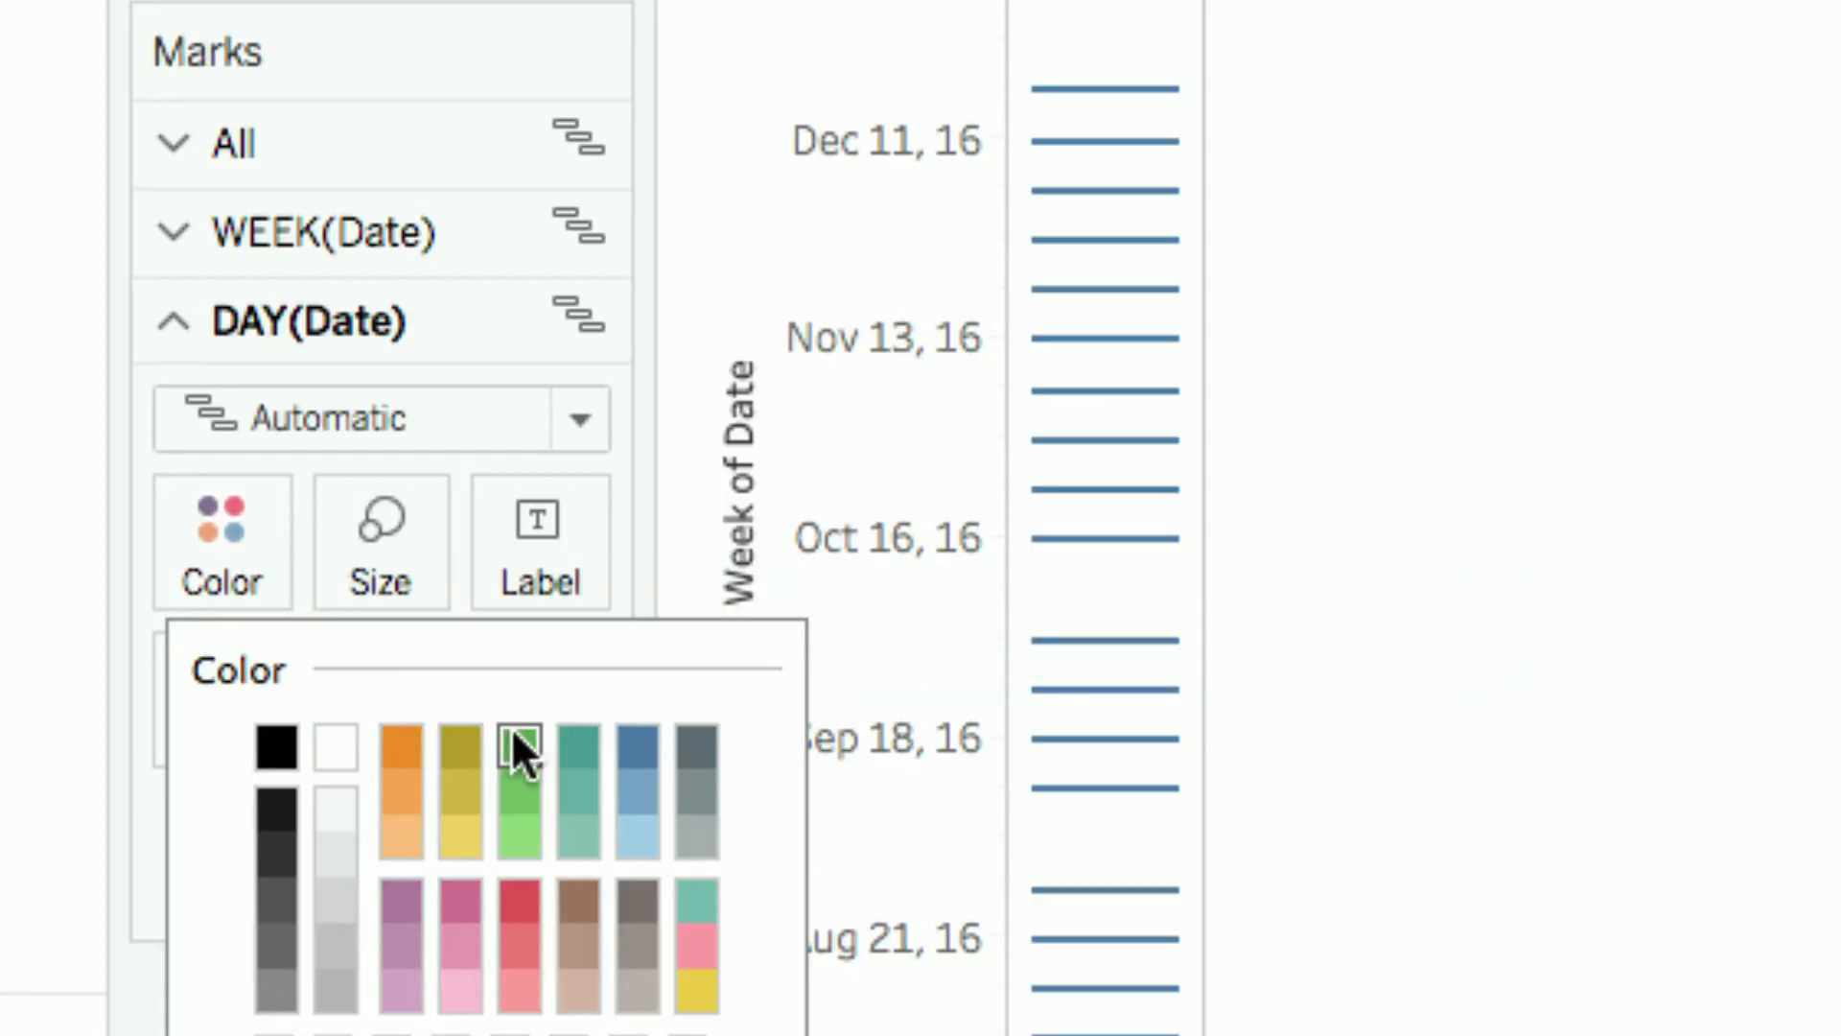
pyautogui.click(245, 532)
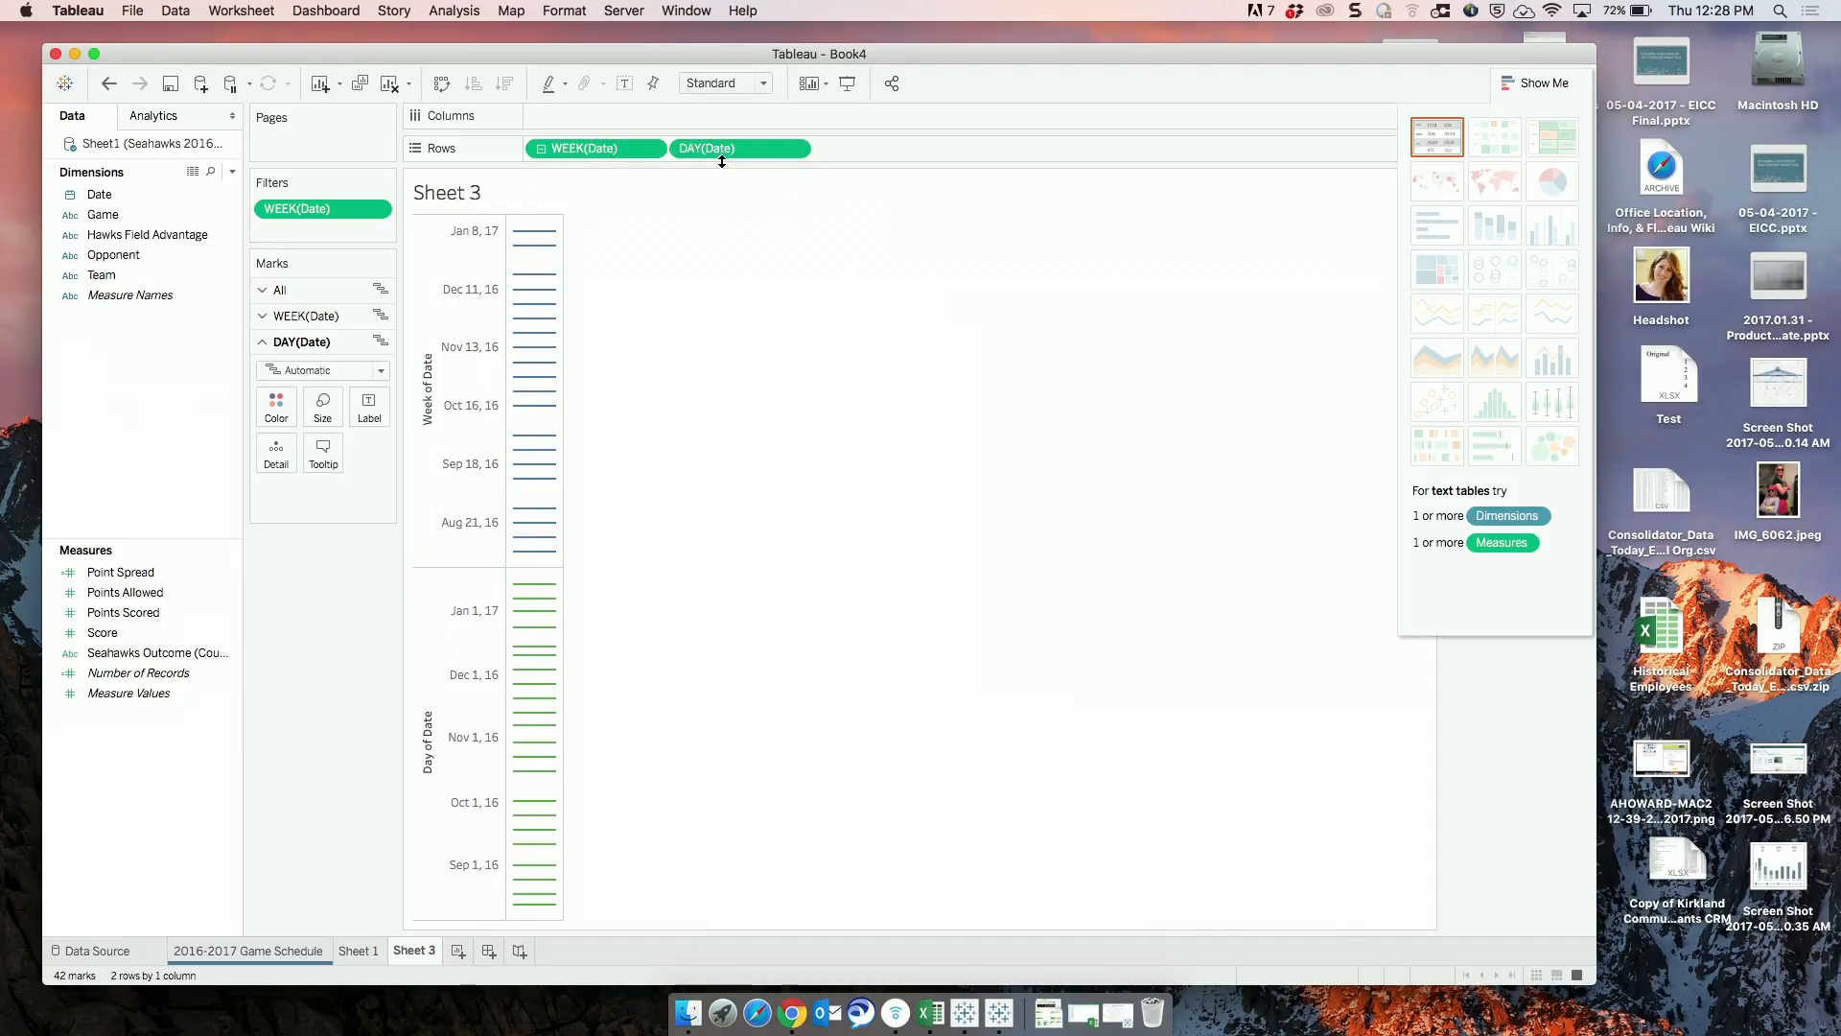
# Combine the Day of Date axis with the Week of Date axis as a dual axis.
pyautogui.rightClick(445, 664)
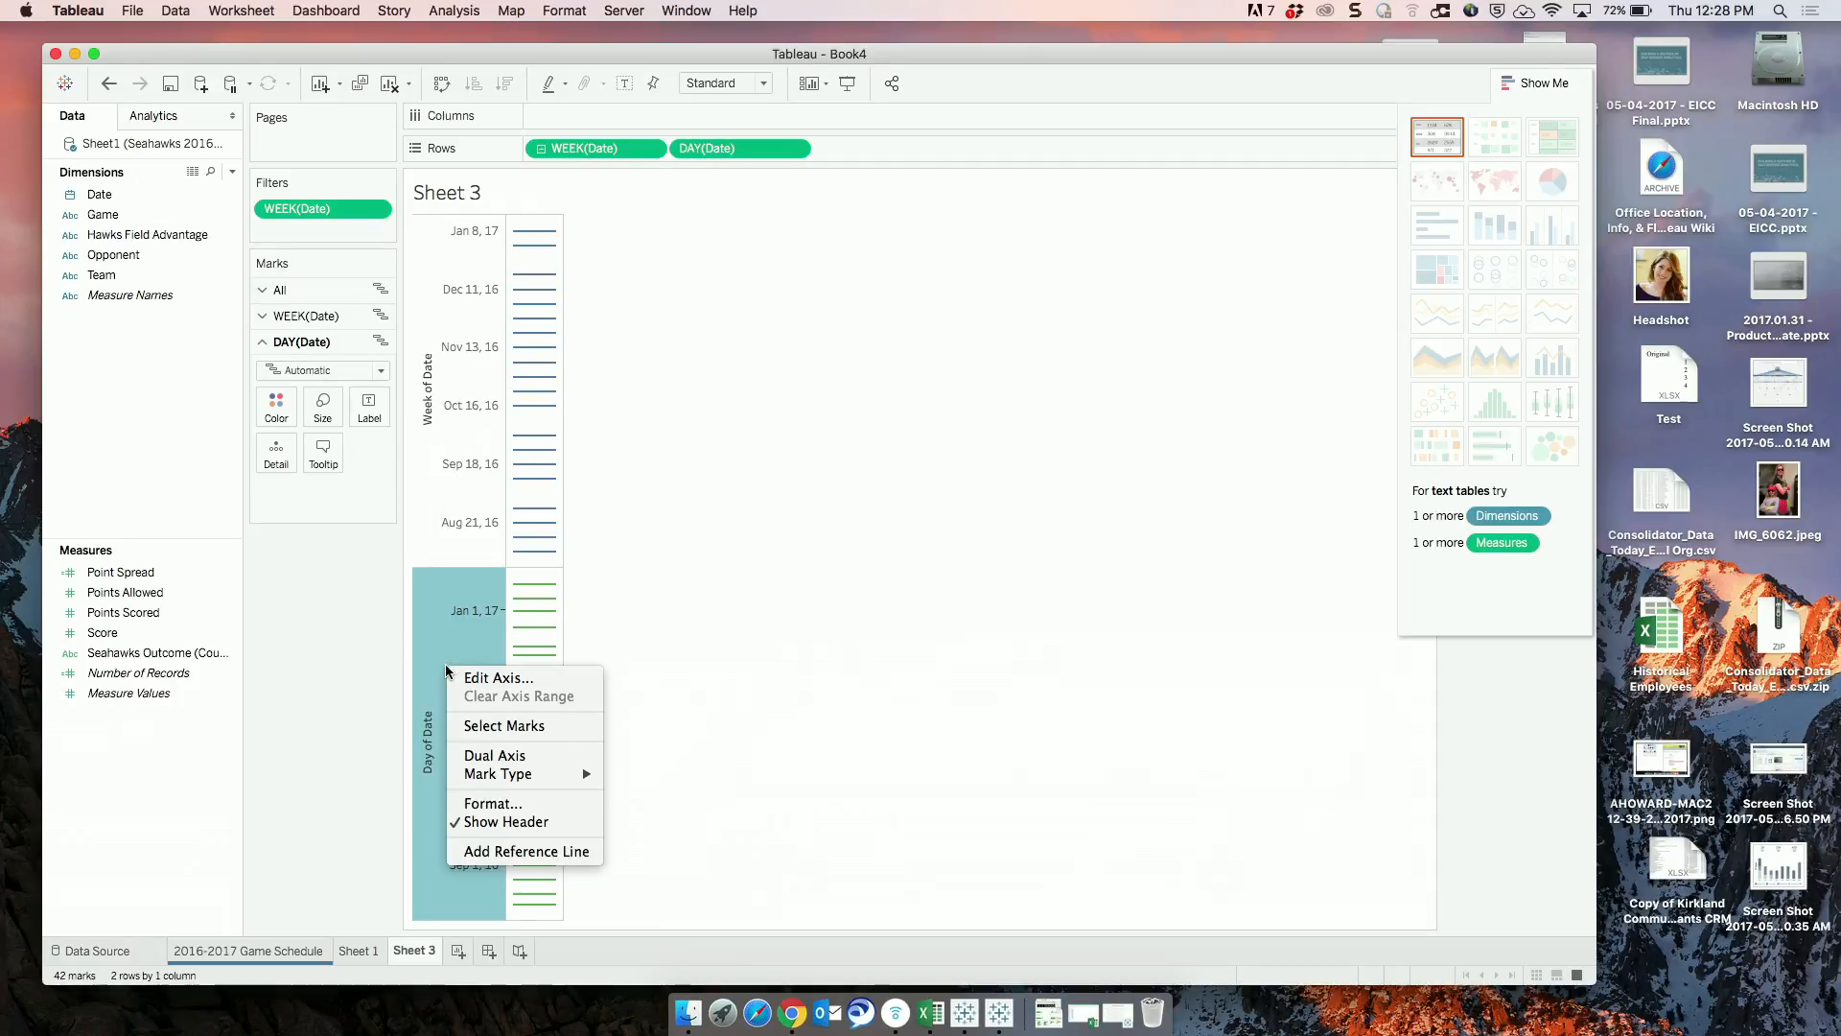
pyautogui.click(504, 756)
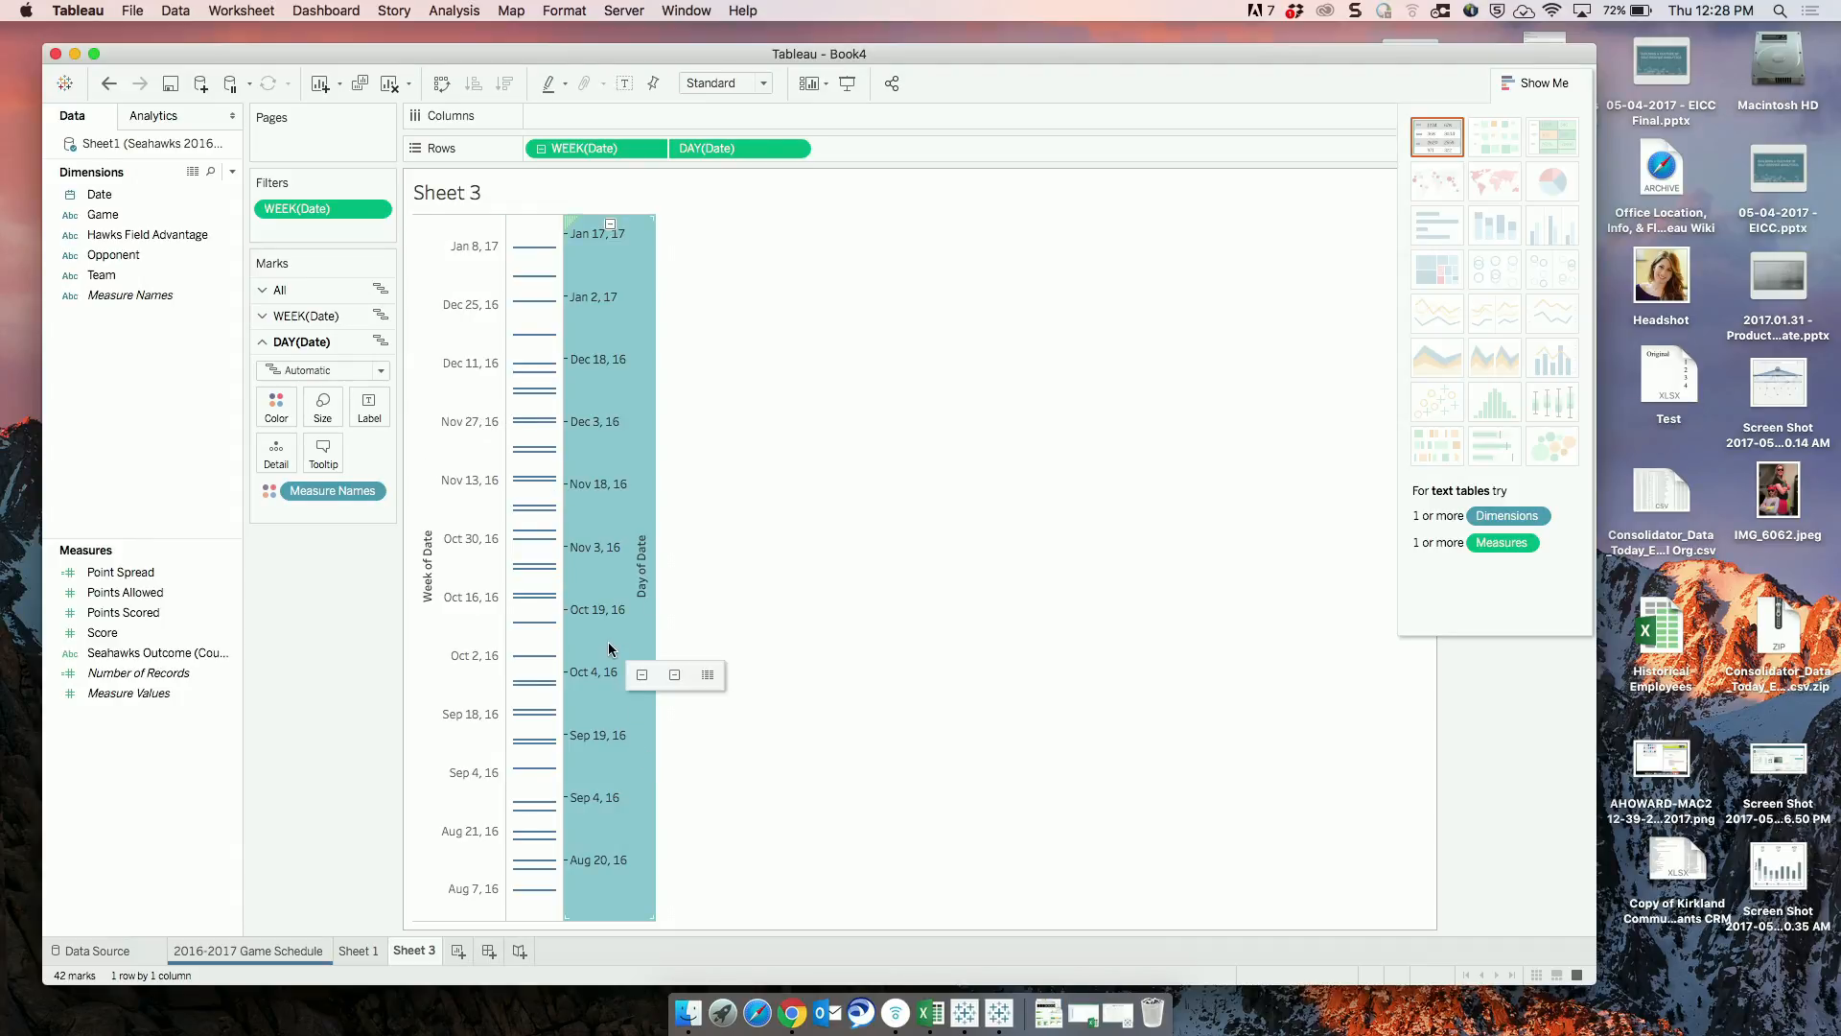
pyautogui.click(200, 672)
pyautogui.click(189, 632)
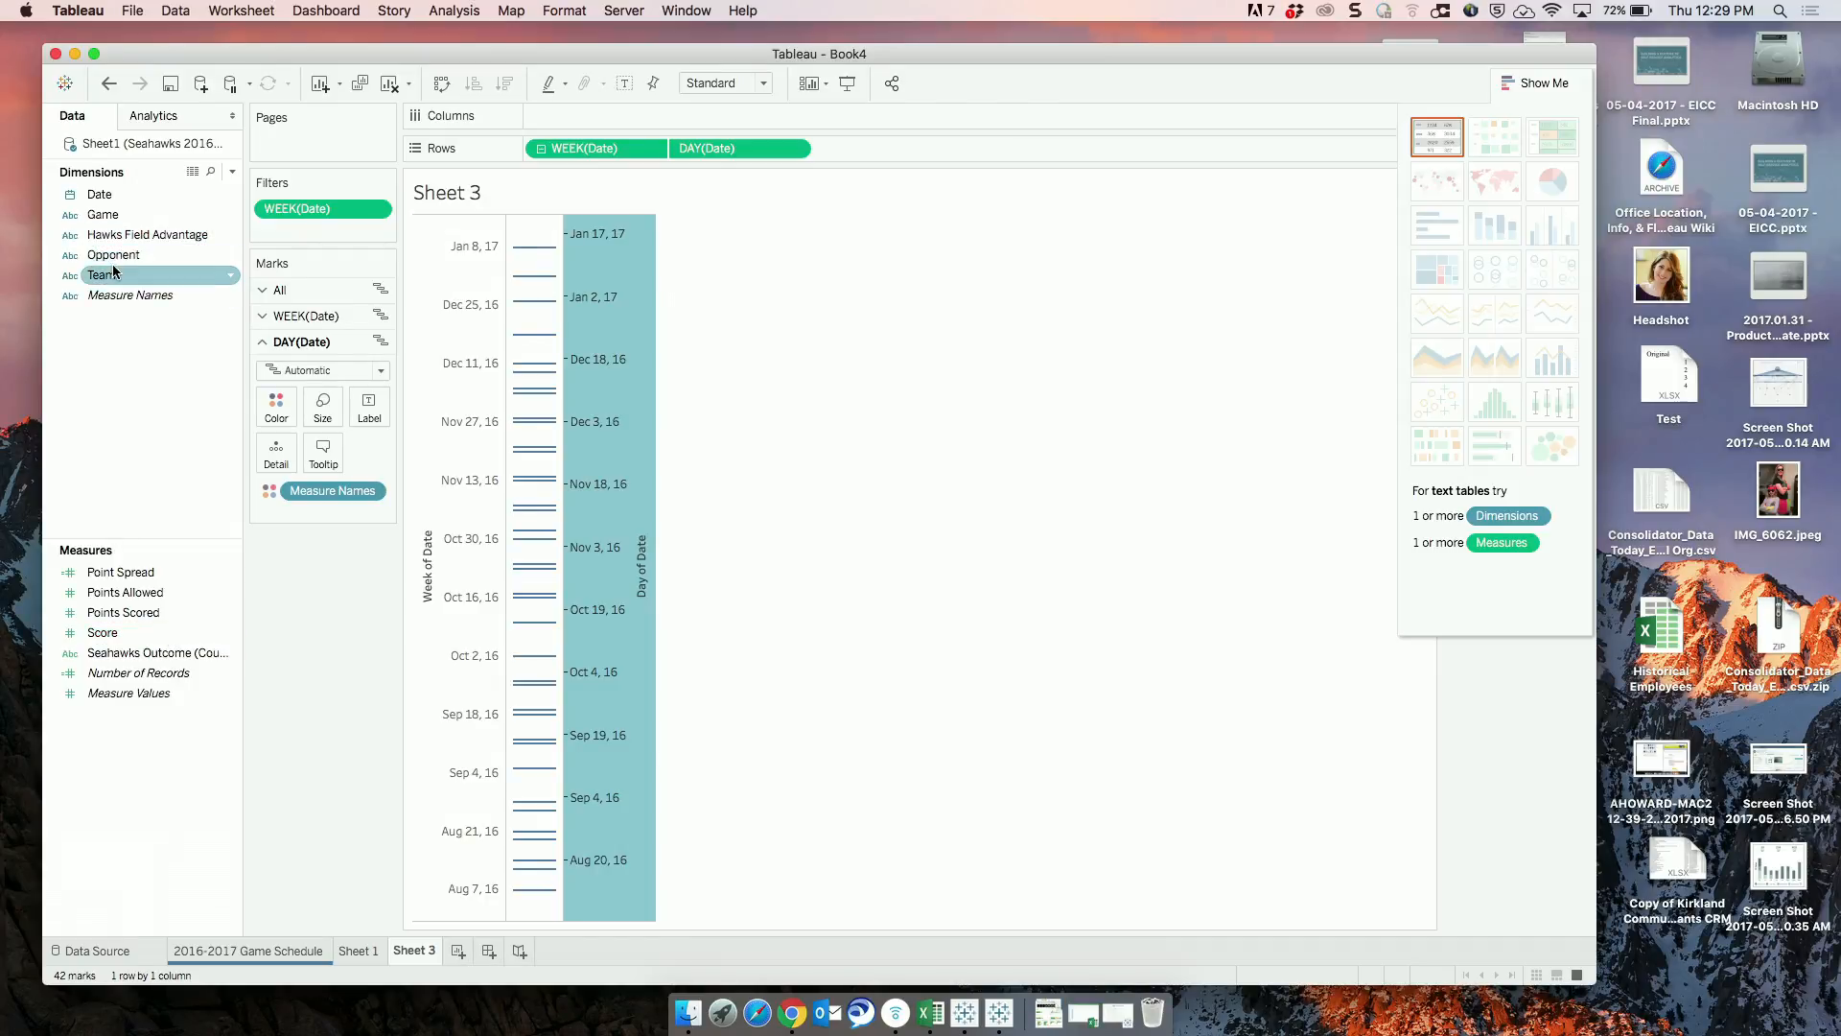
# Place Opponent on Columns and select the week axis and the day axis in turn to switch their marks settings.
pyautogui.moveTo(135, 255); pyautogui.dragTo(571, 116)
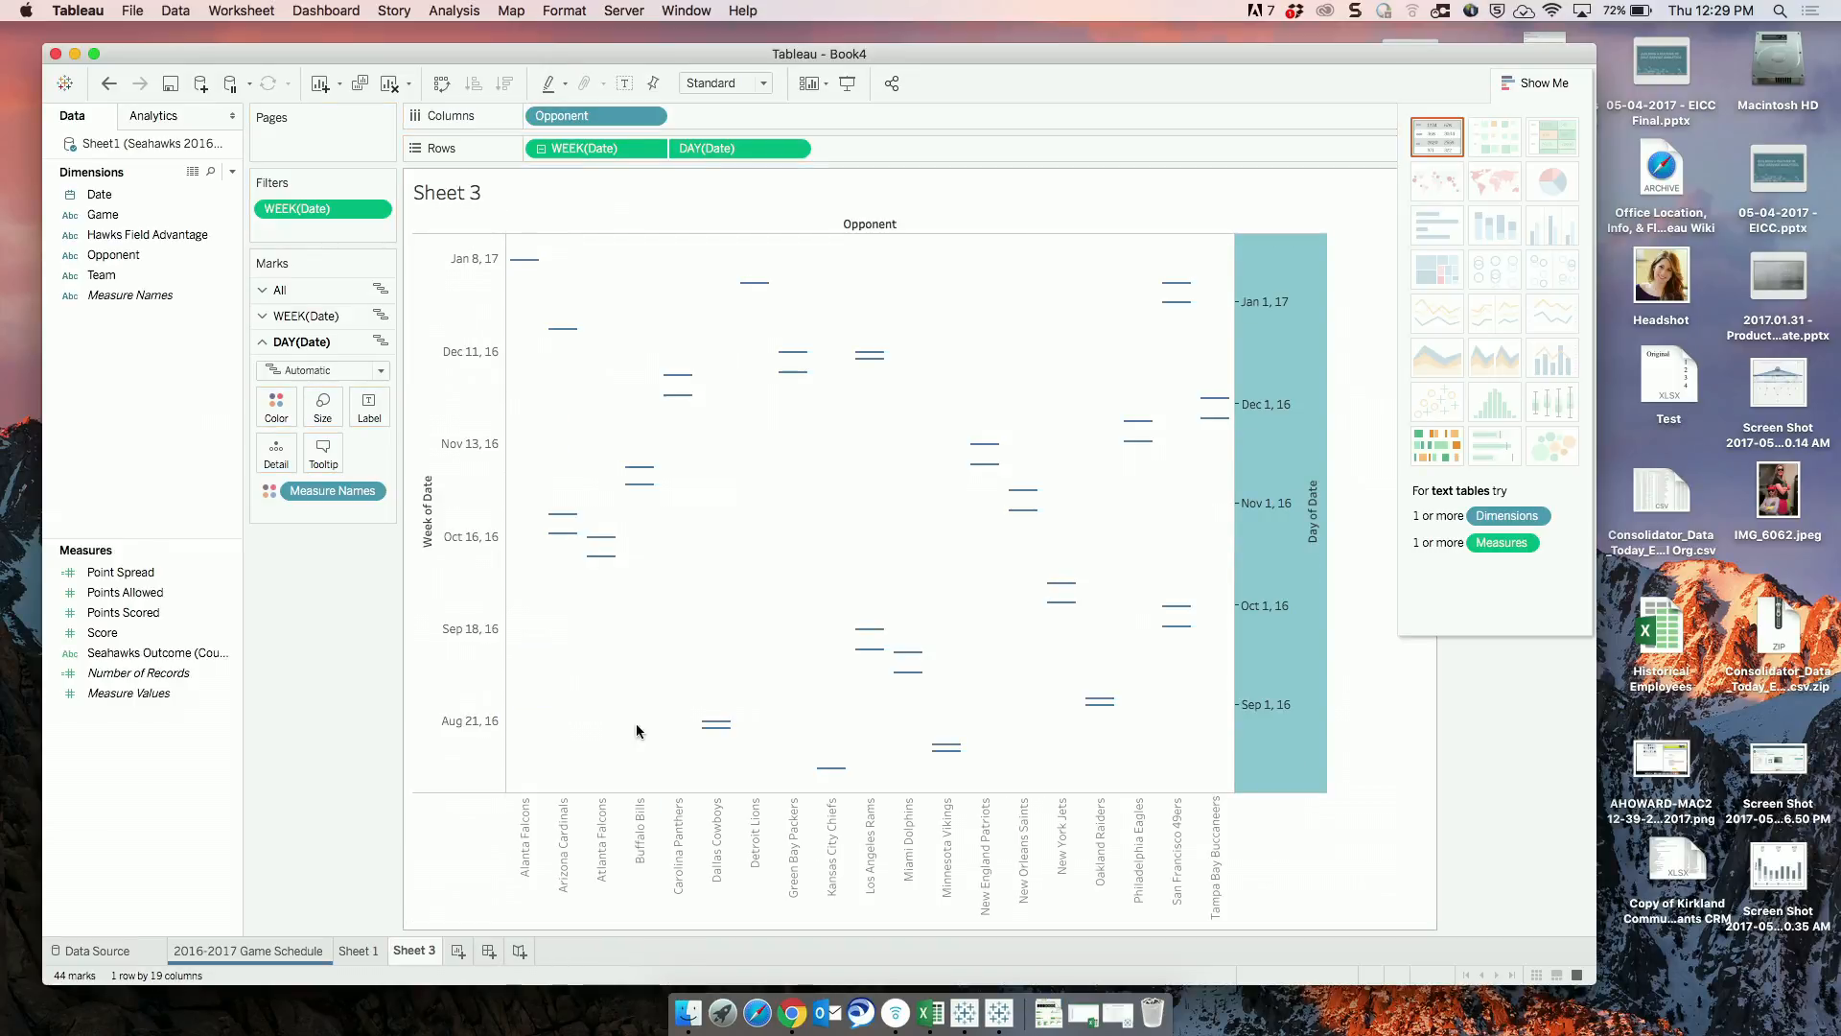
pyautogui.click(457, 314)
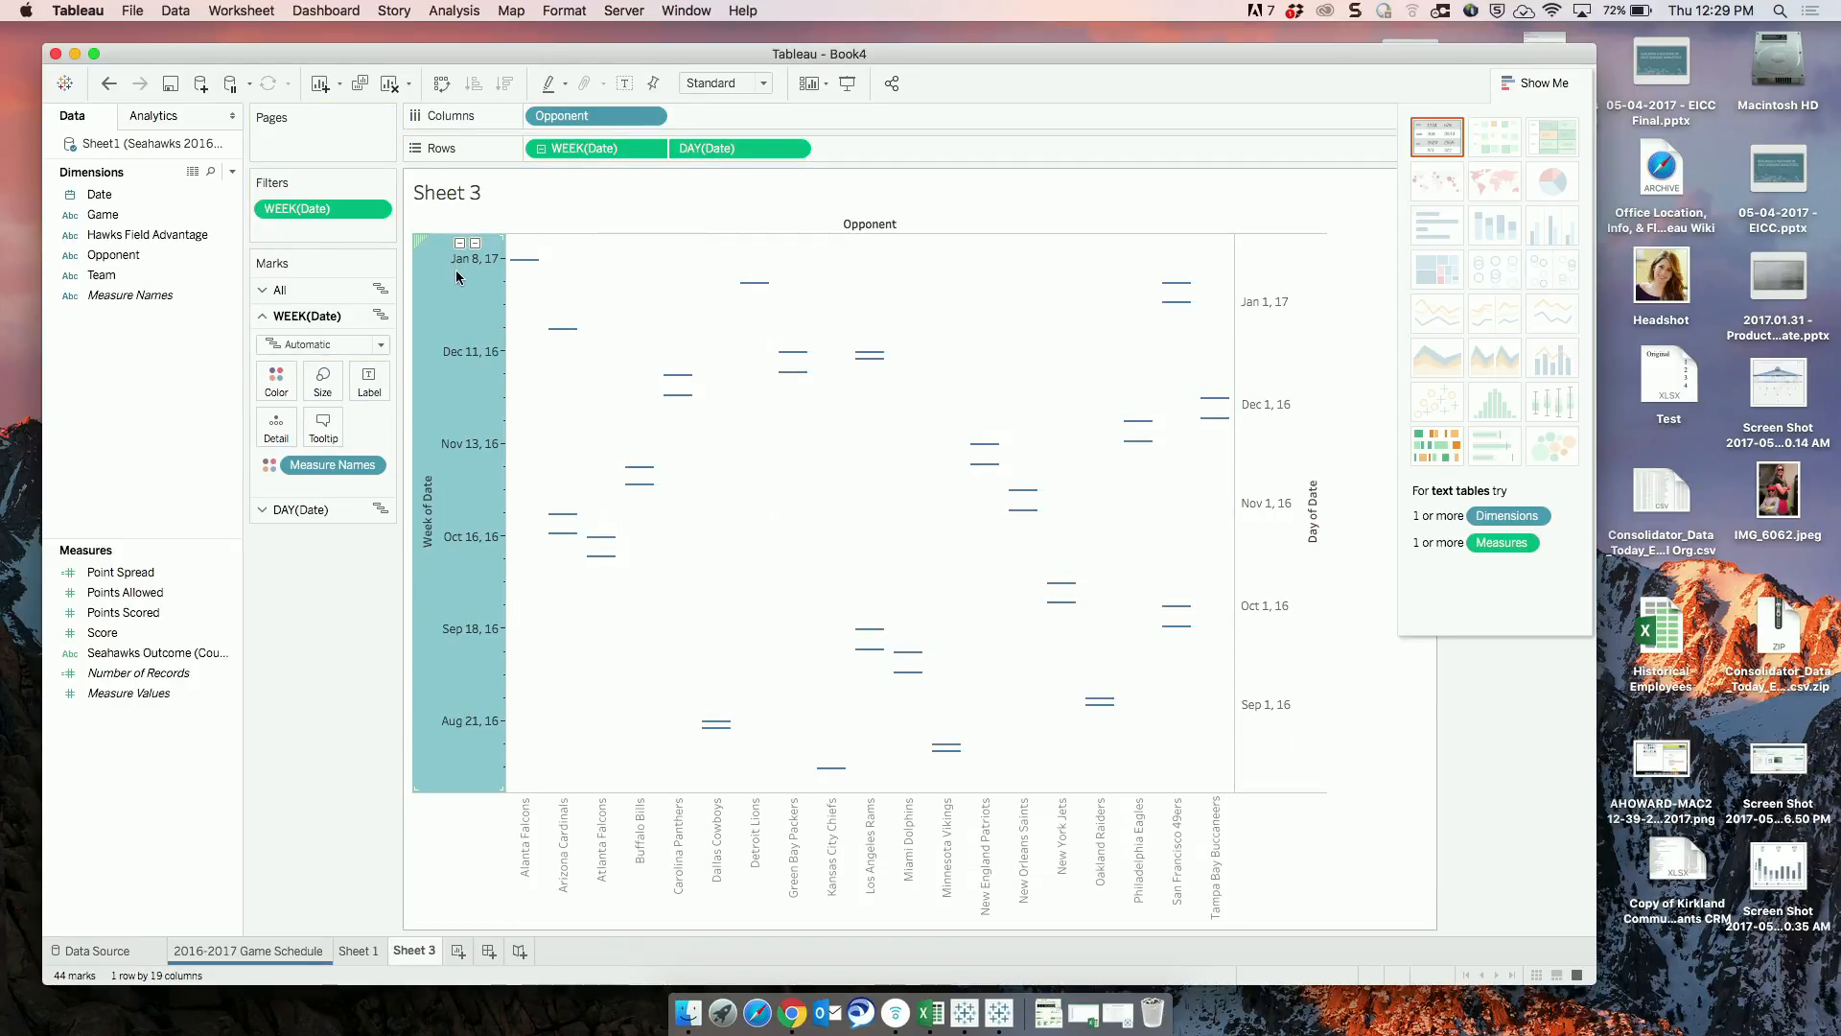
pyautogui.click(1284, 353)
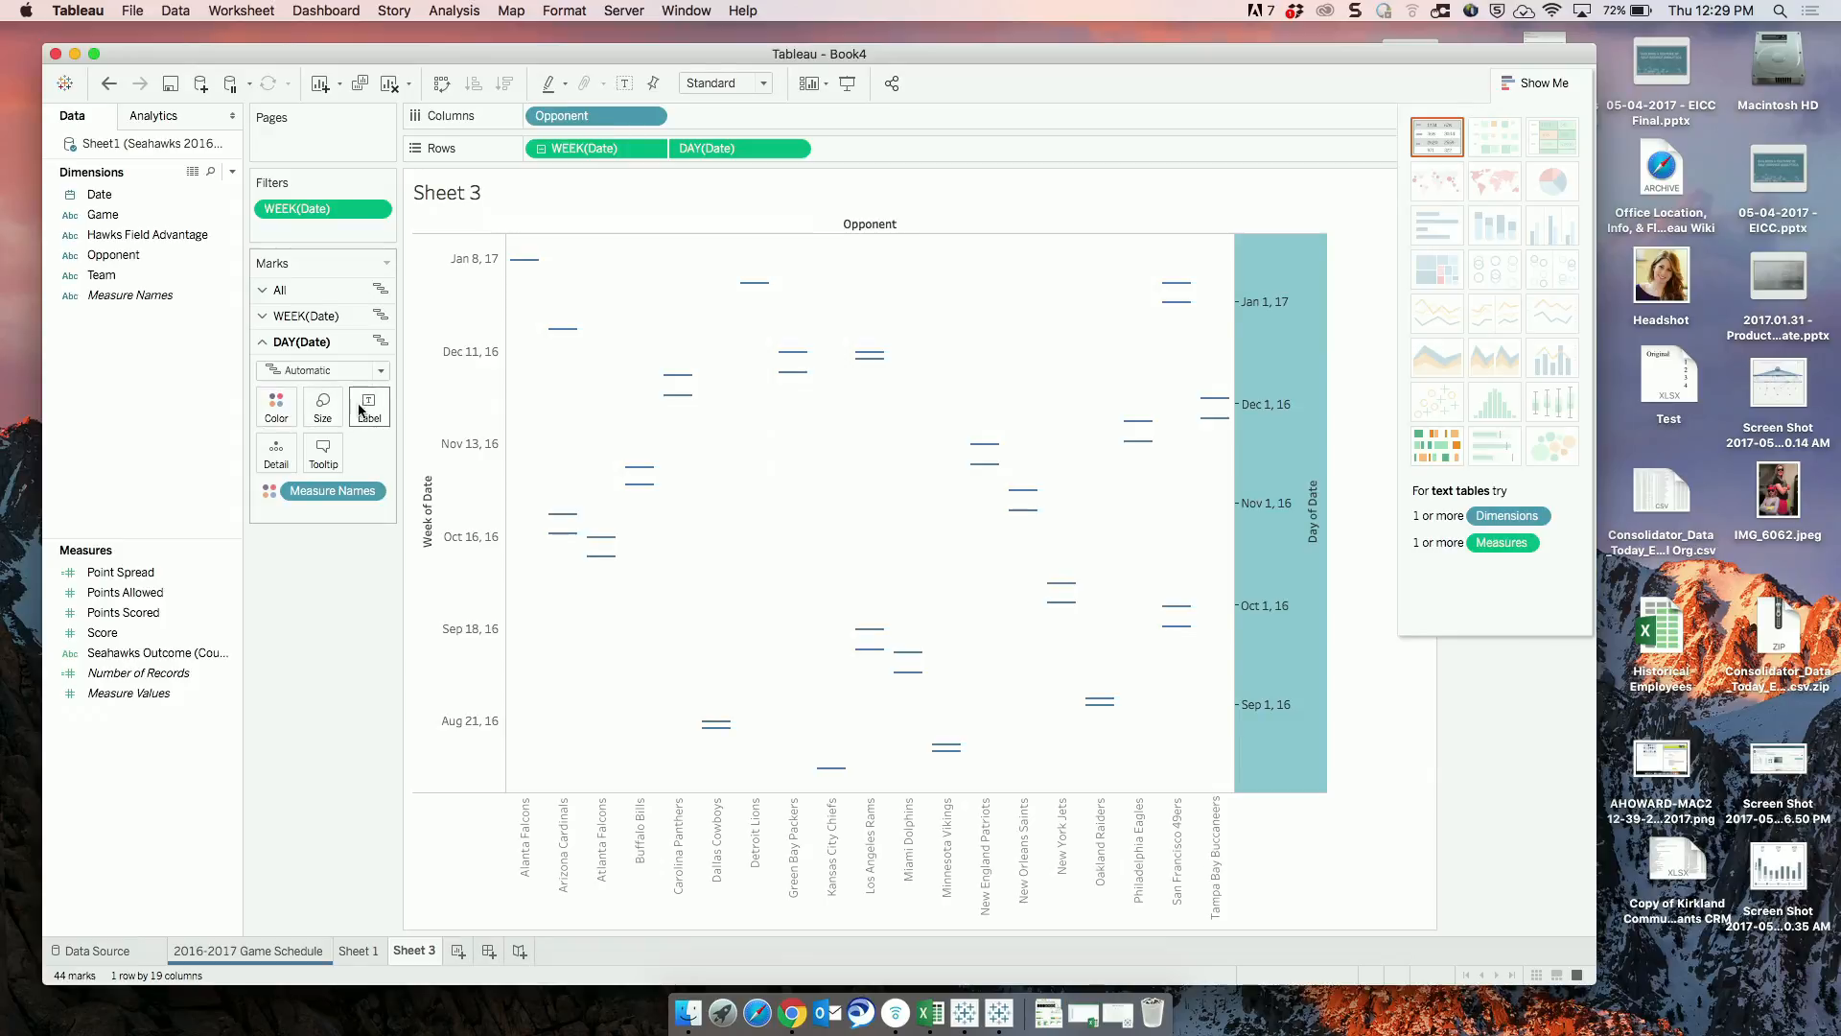
# Show the DAY(Date) marks as circles and synchronize the Day of Date axis with the Week of Date axis.
pyautogui.click(374, 370)
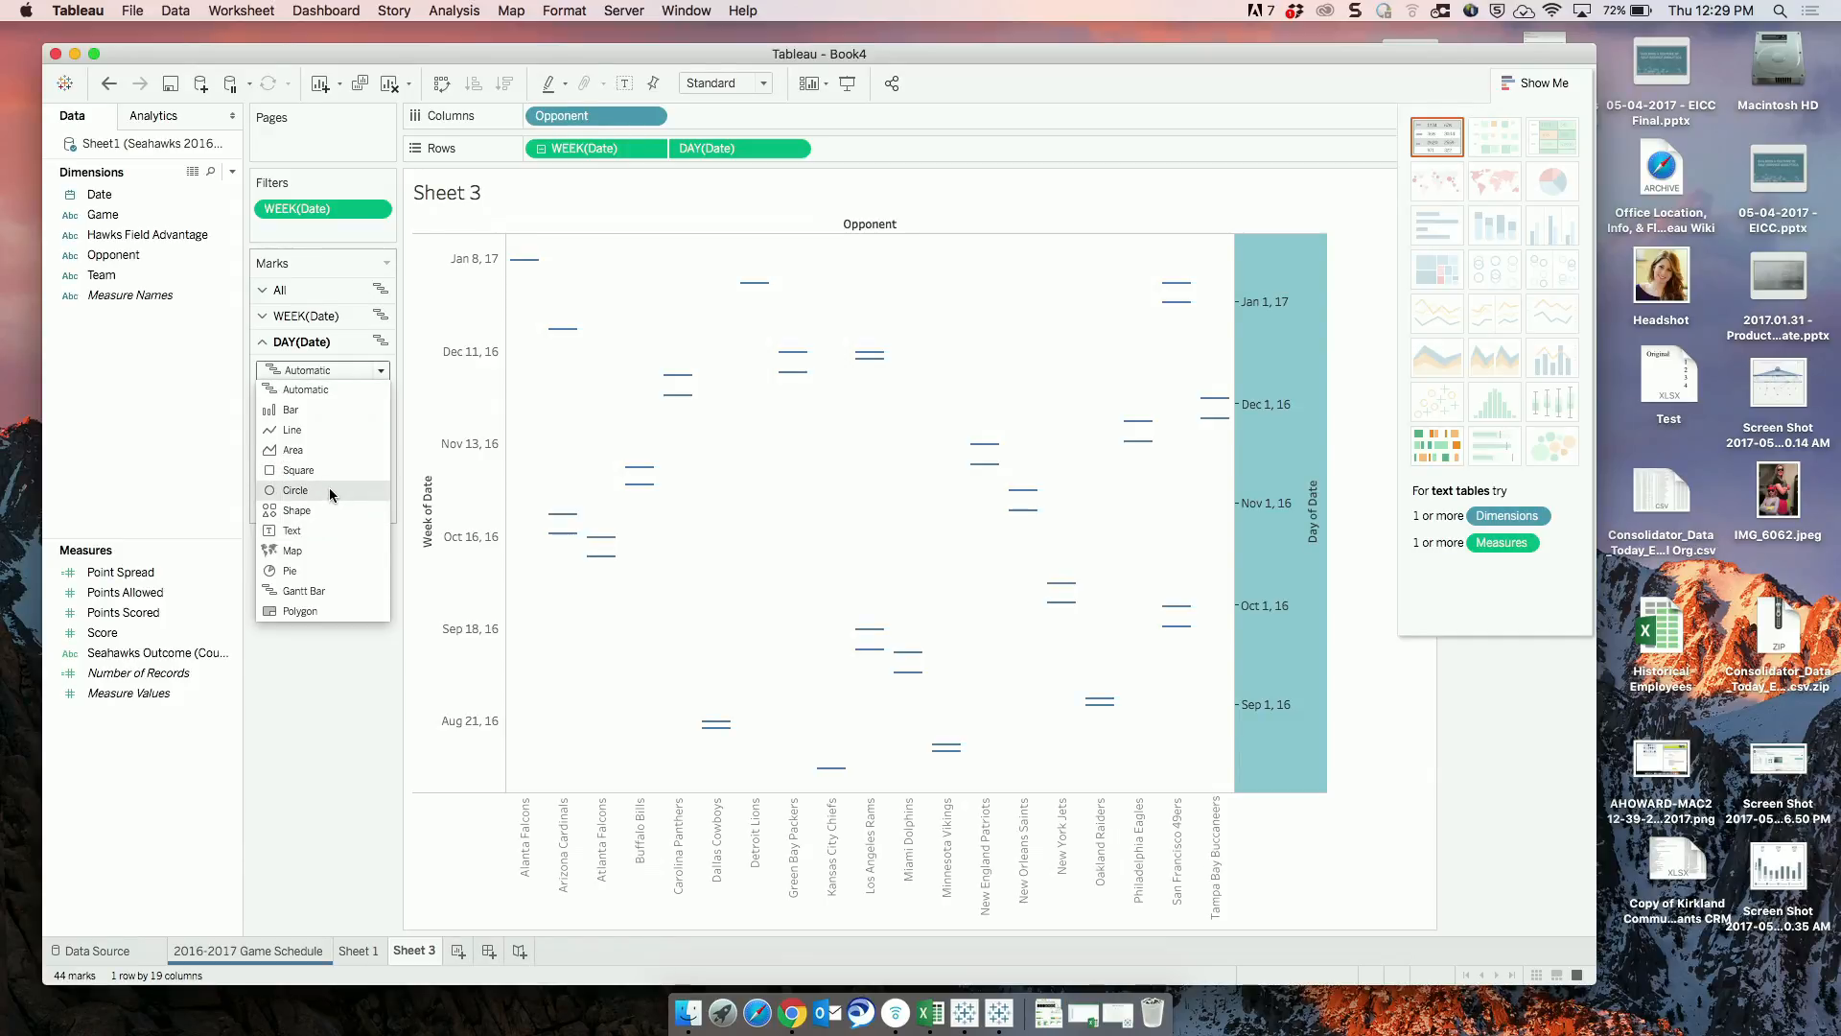
pyautogui.click(330, 489)
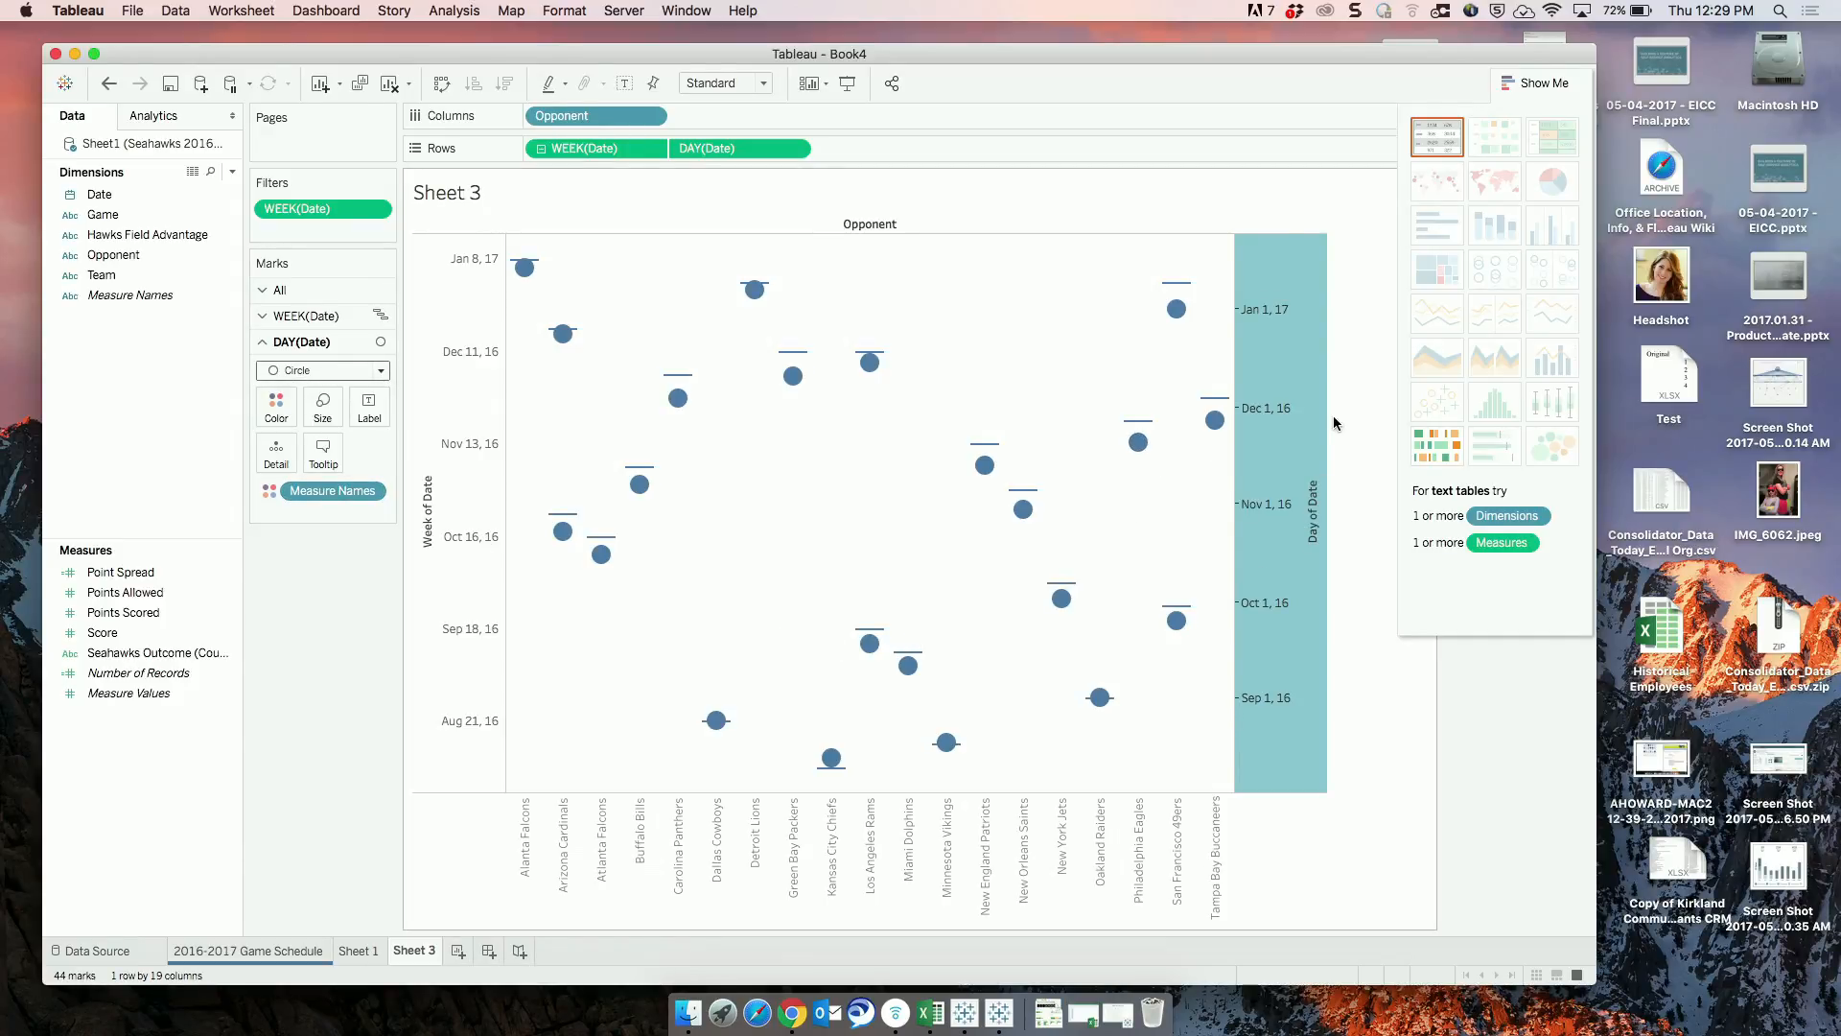
pyautogui.moveTo(1279, 404)
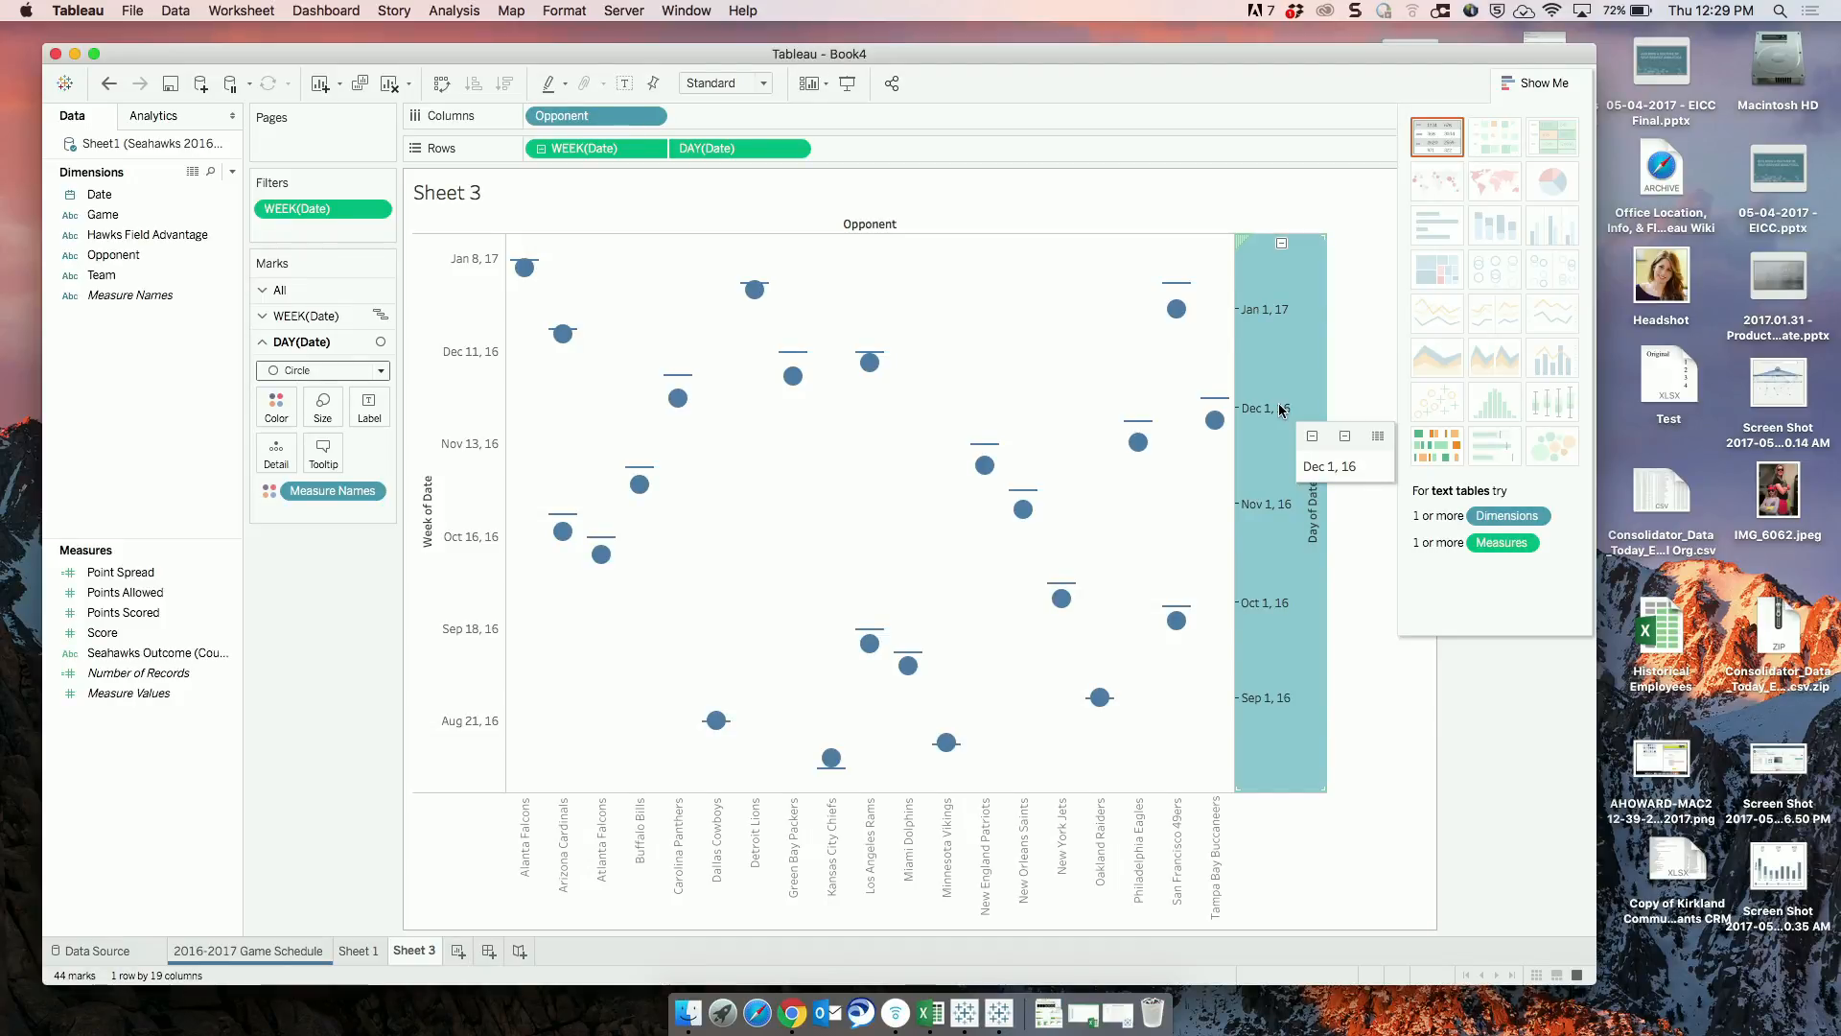
pyautogui.rightClick(1279, 419)
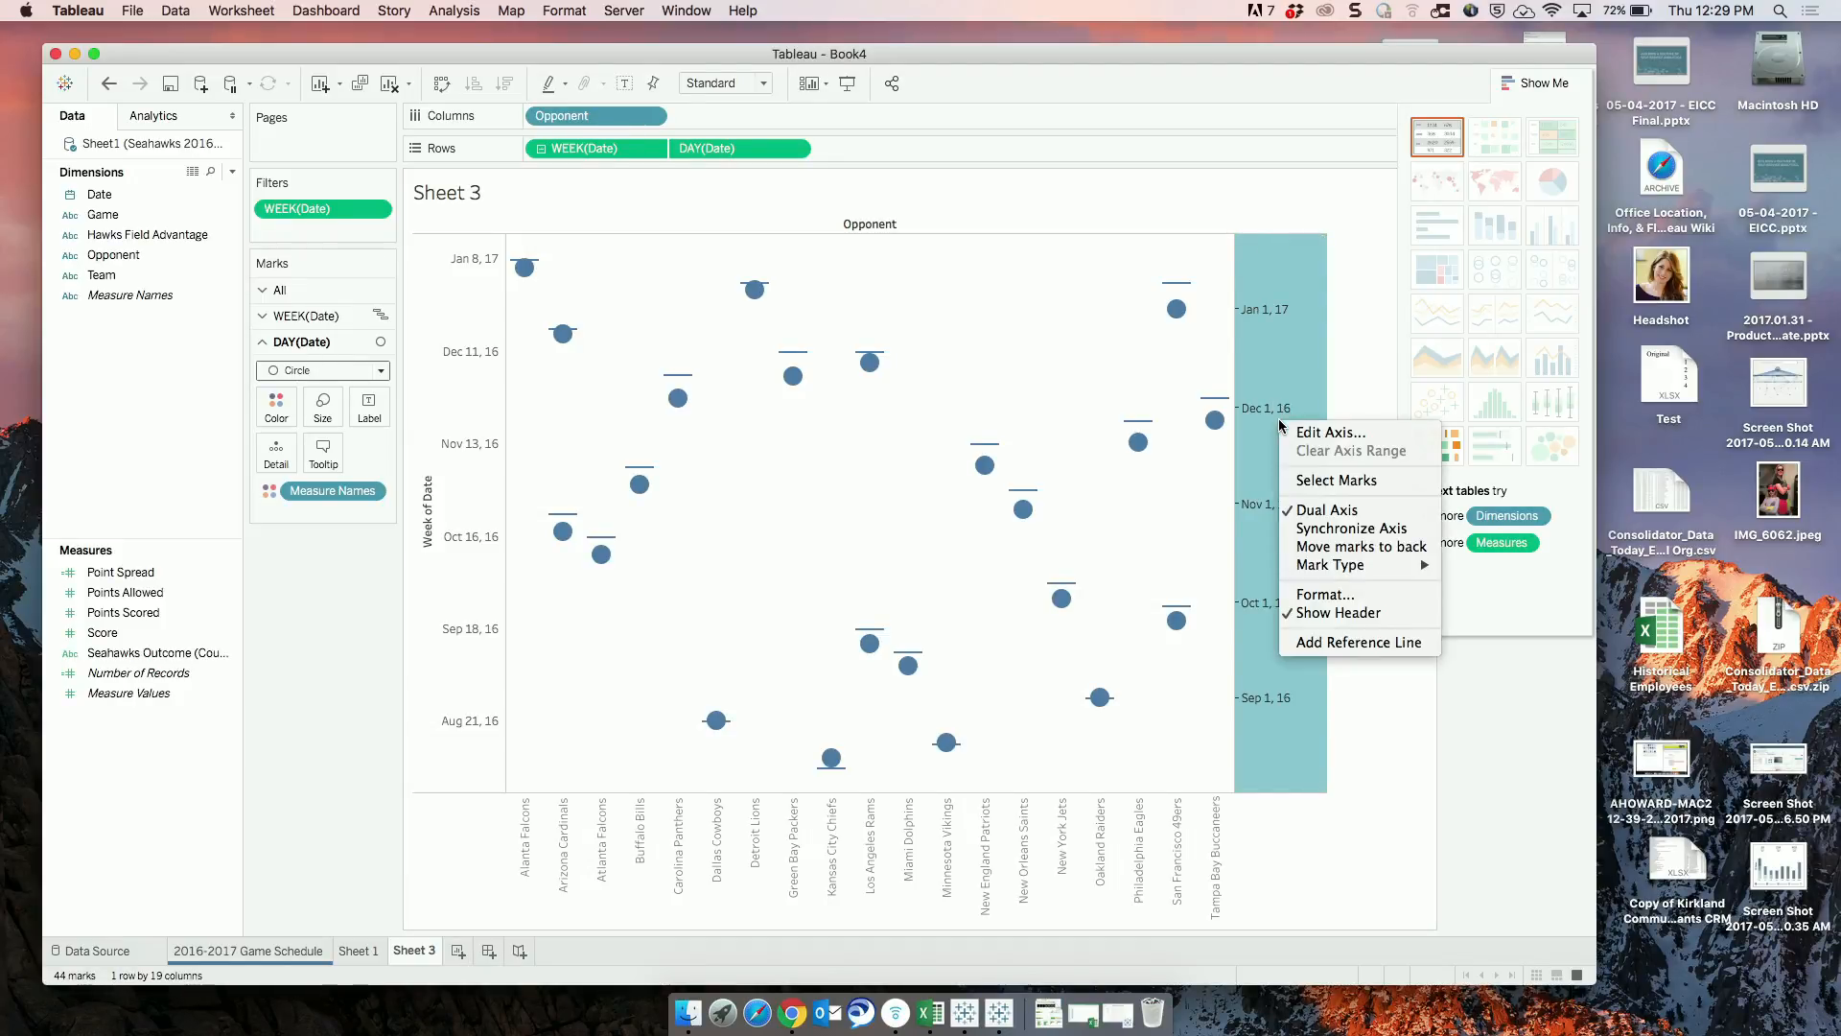
pyautogui.click(1329, 530)
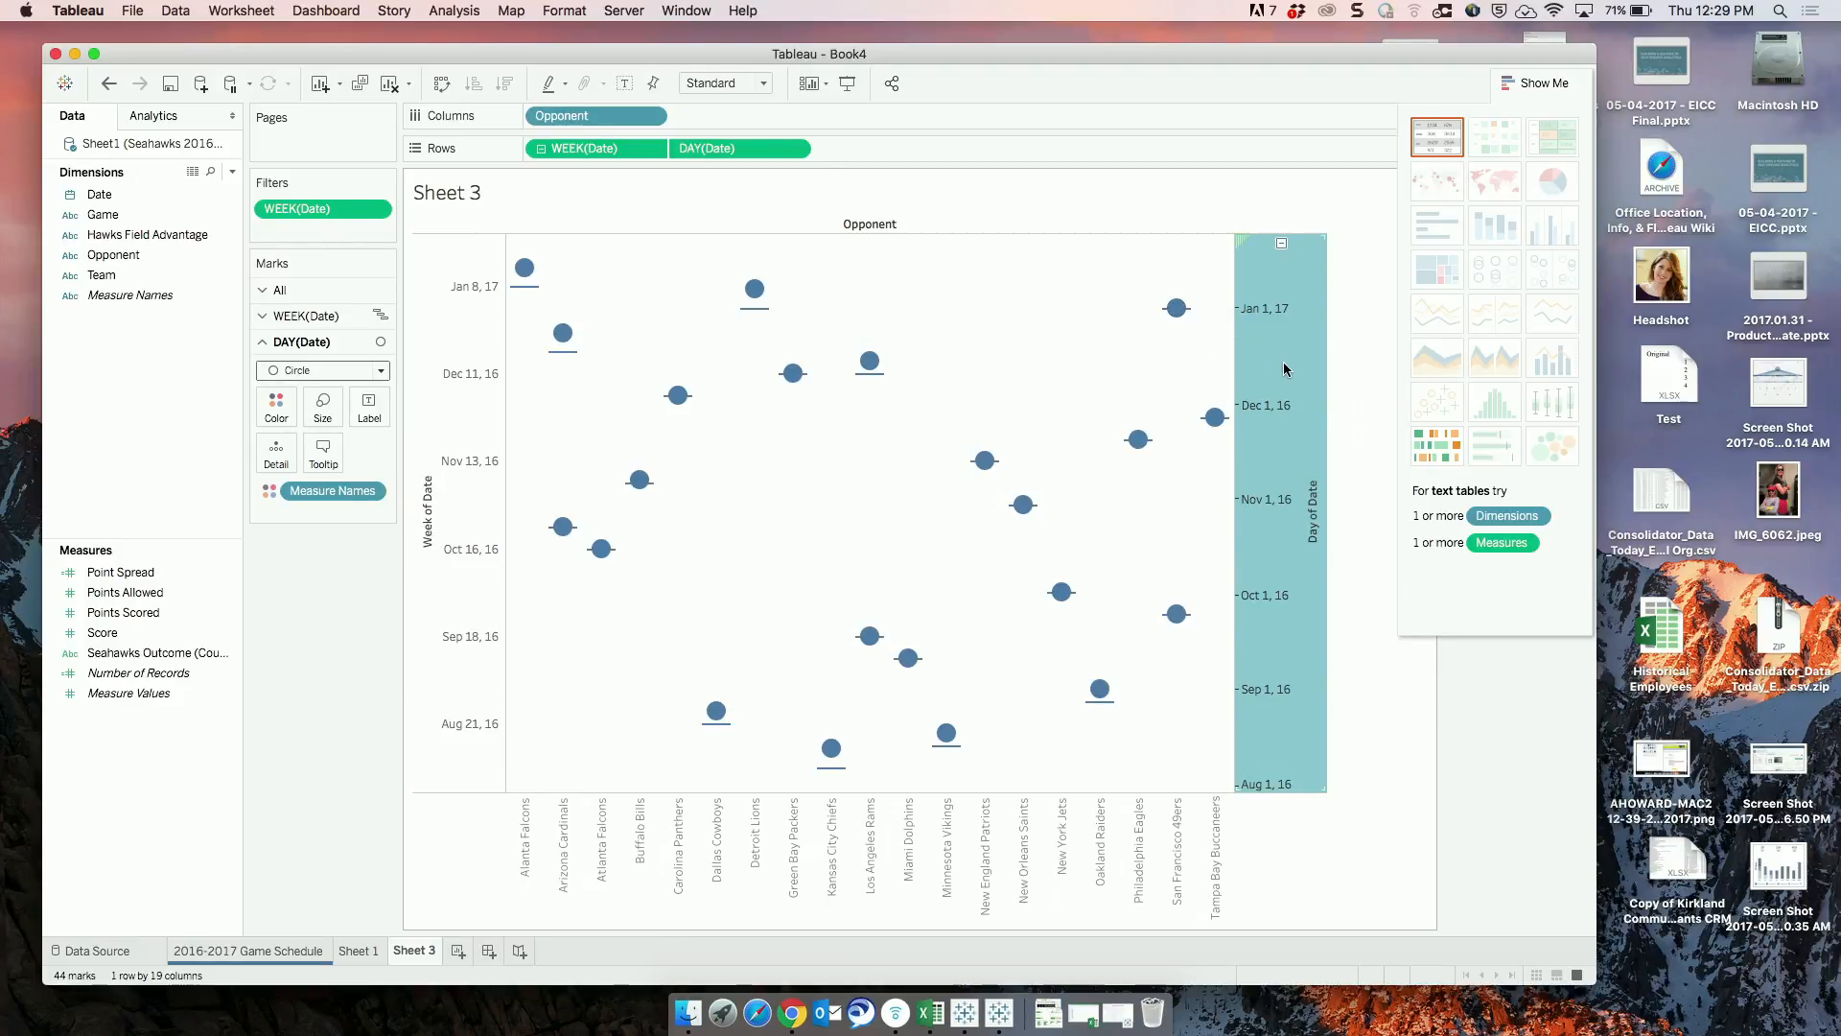
pyautogui.moveTo(1286, 368)
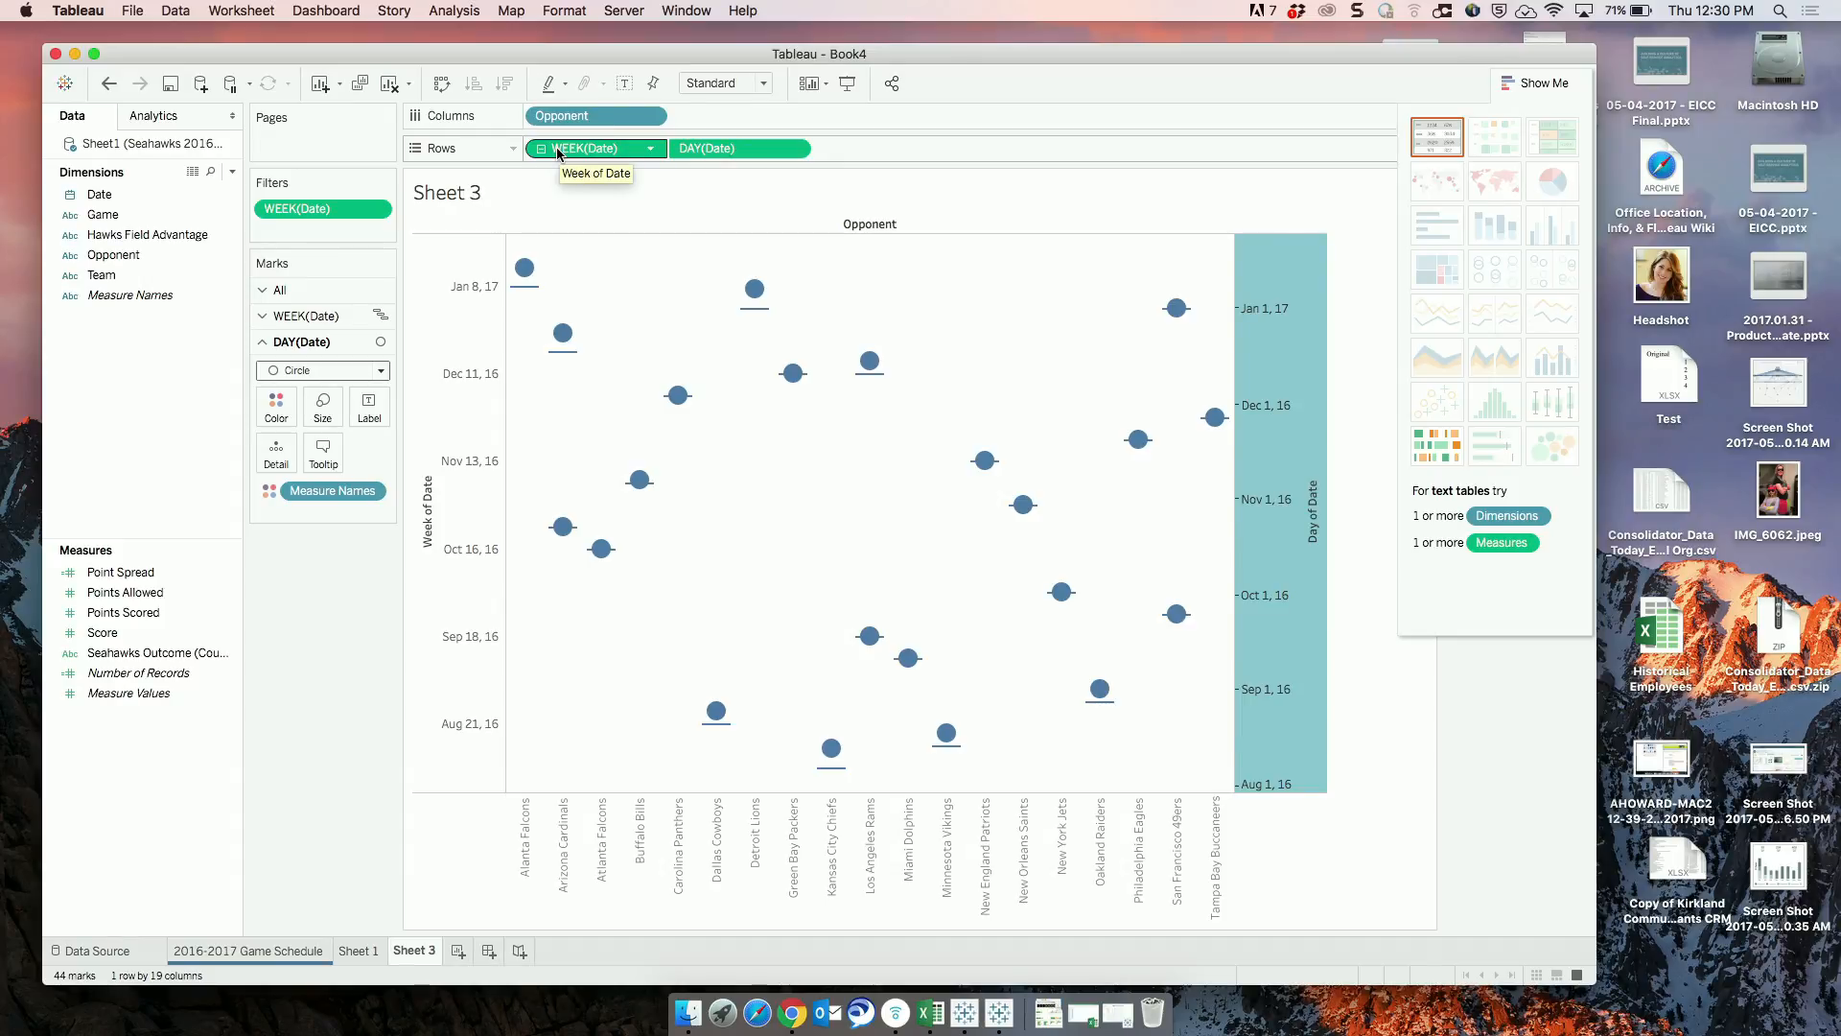
# Move WEEK(Date) behind DAY(Date) on Rows and look through the mark types available for DAY(Date).
pyautogui.moveTo(559, 151); pyautogui.dragTo(865, 147)
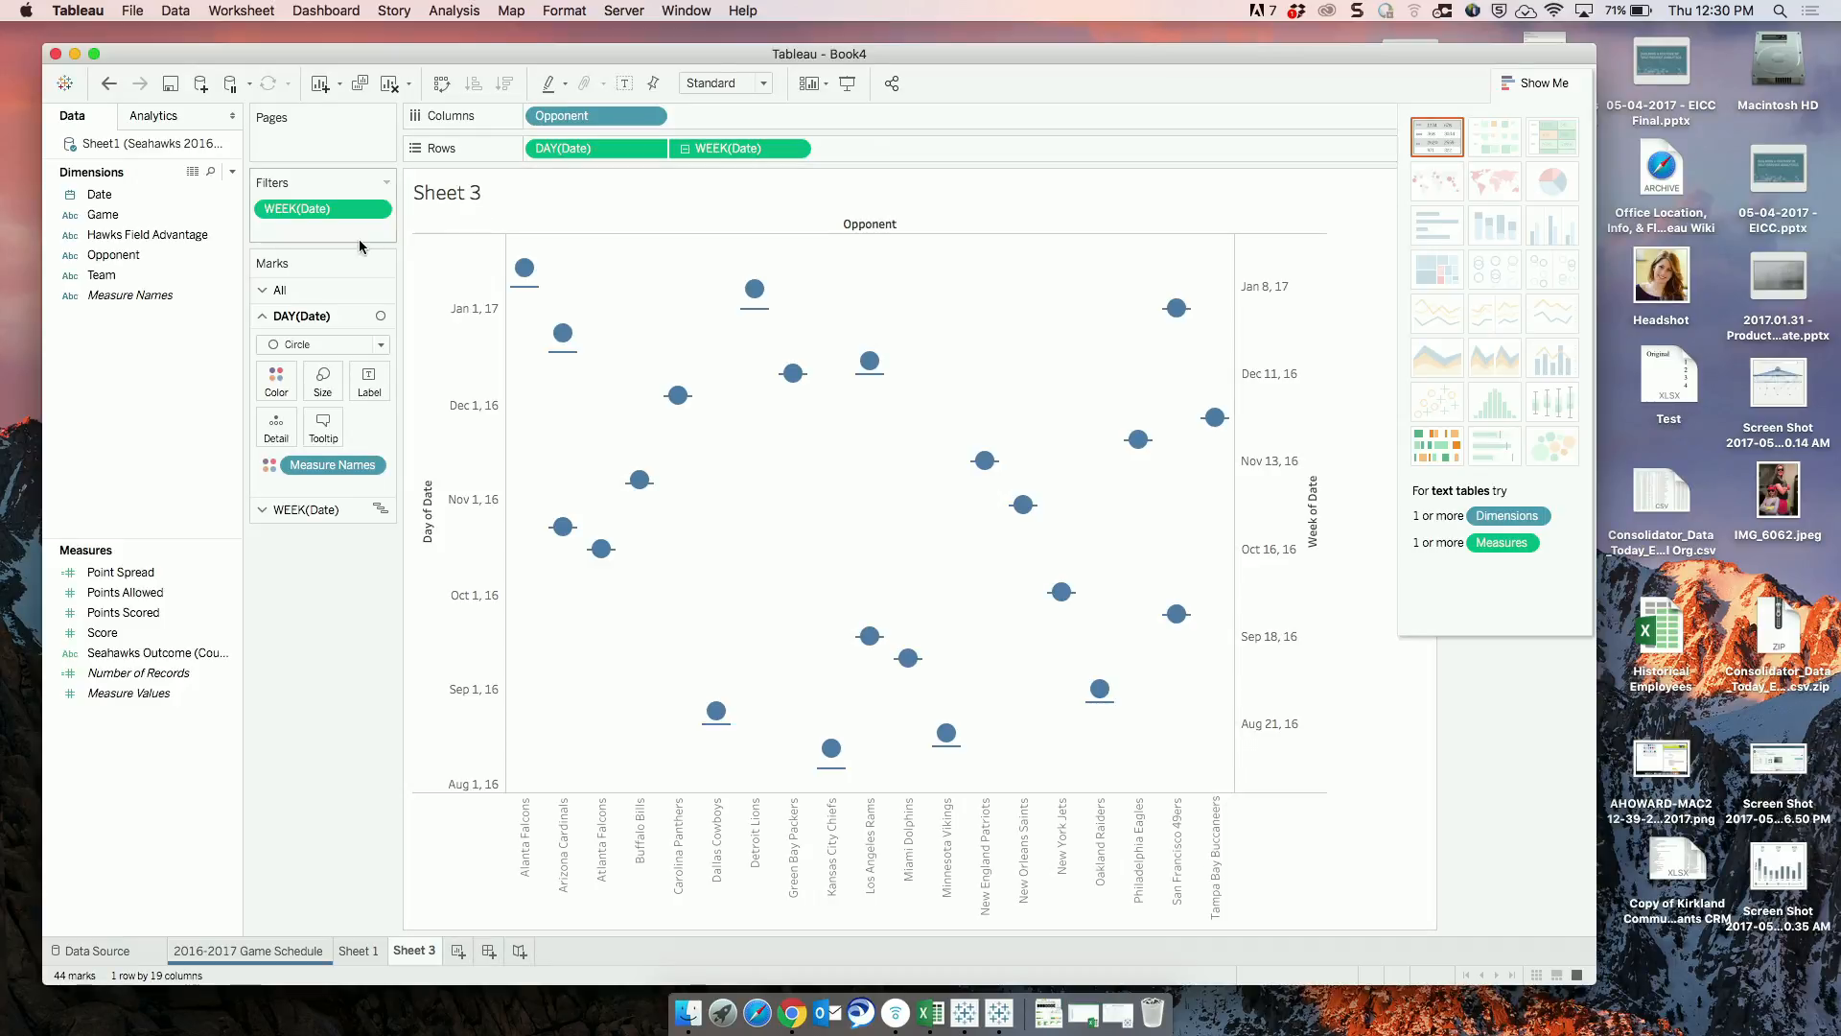
pyautogui.click(324, 346)
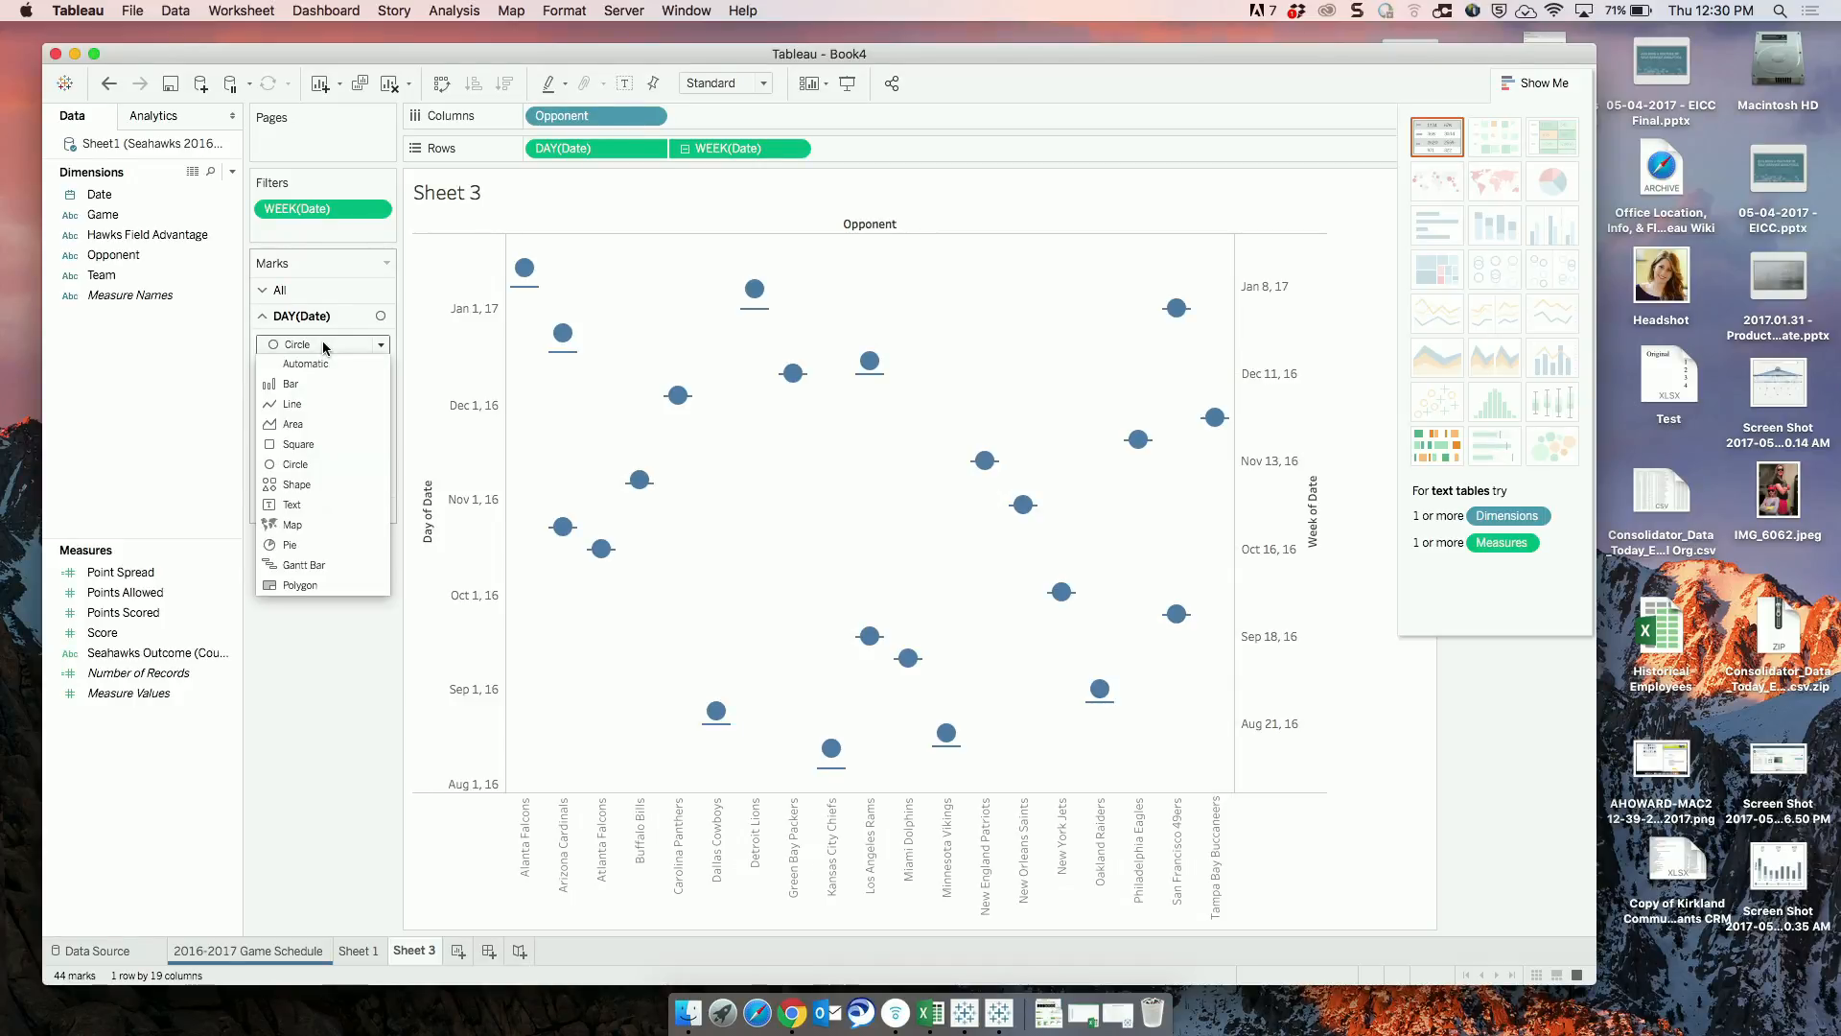
pyautogui.click(323, 344)
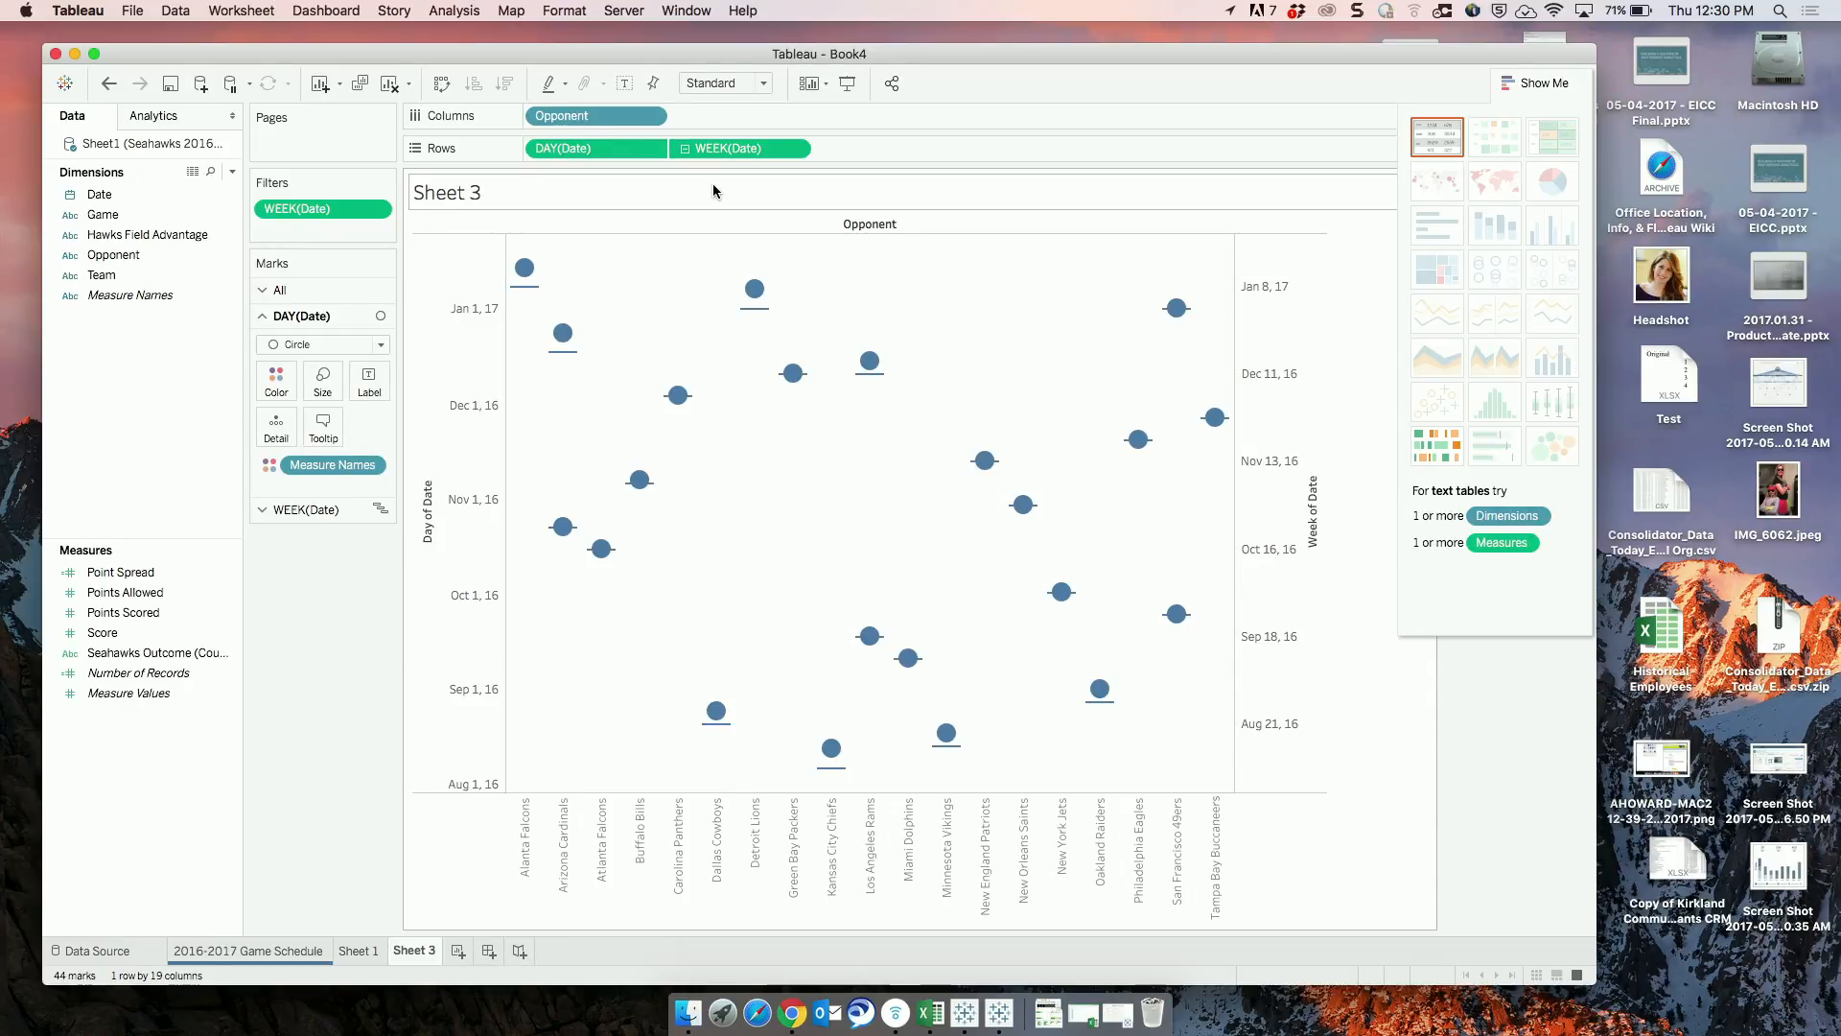
# Create a new worksheet, place Date on Rows and expand its hierarchy from year through quarter and month to day.
pyautogui.click(459, 952)
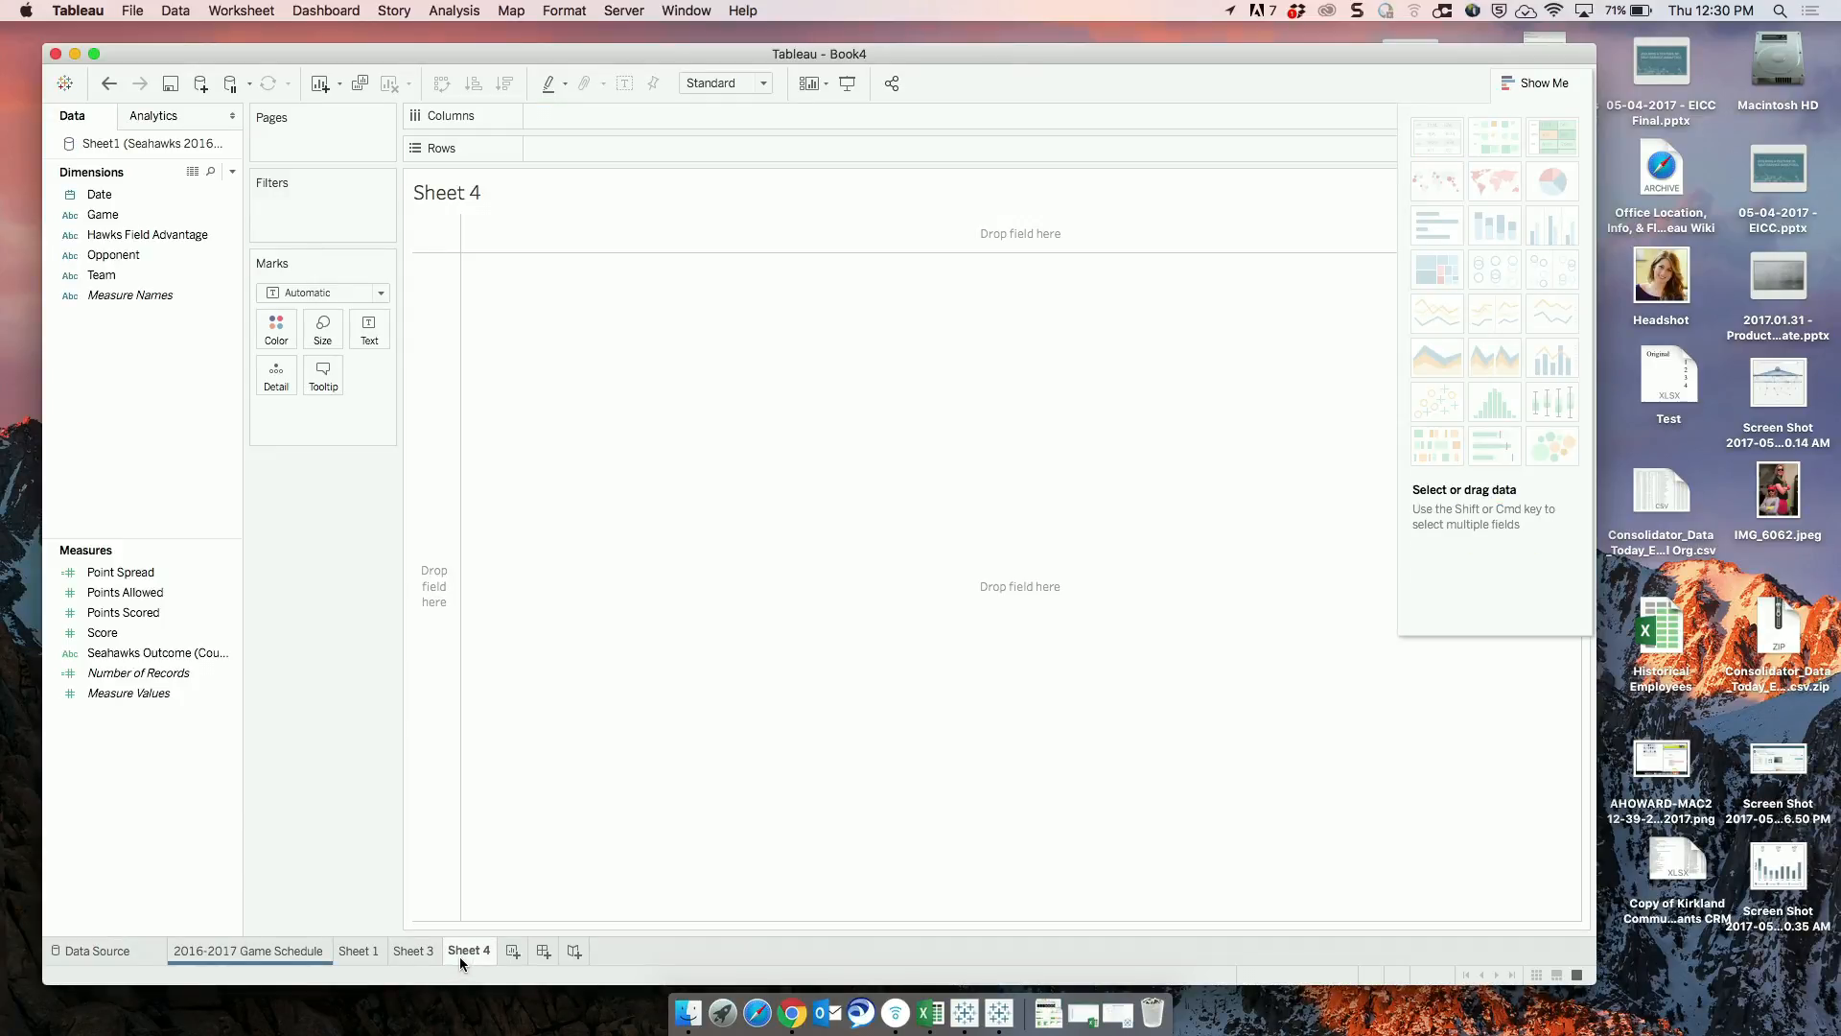
pyautogui.click(101, 196)
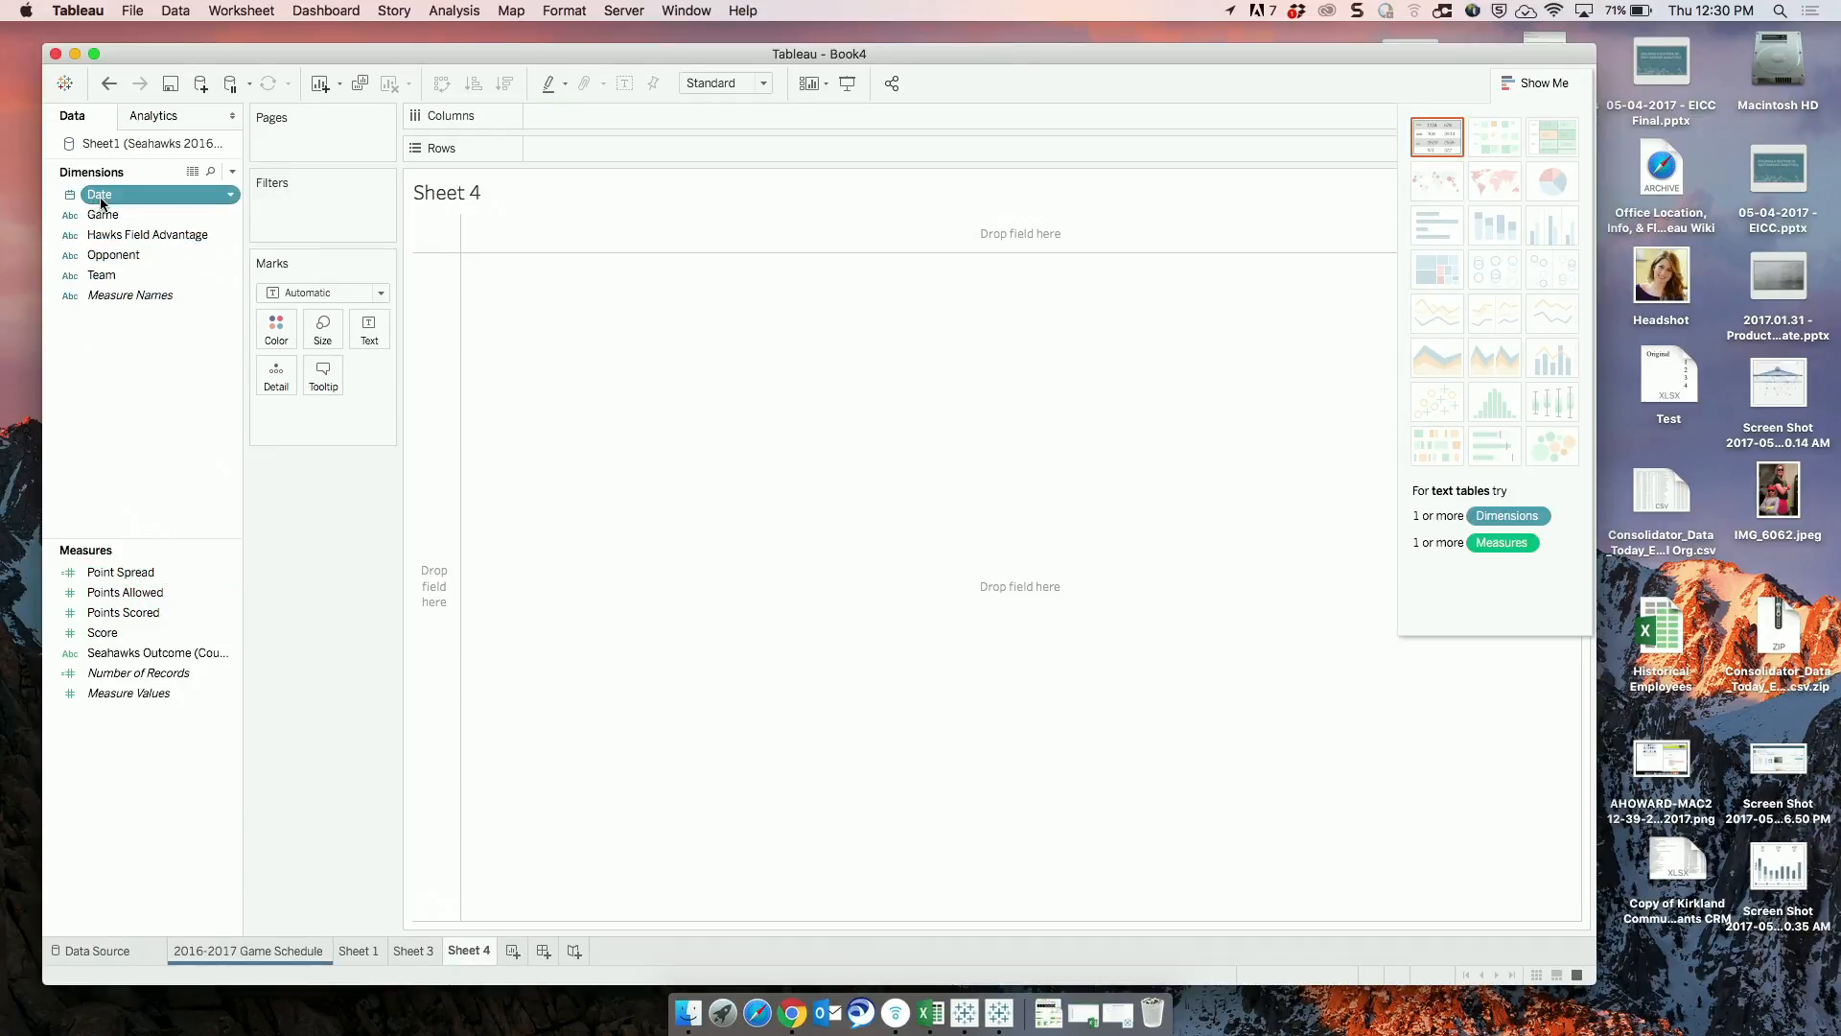
pyautogui.moveTo(103, 203); pyautogui.dragTo(545, 153)
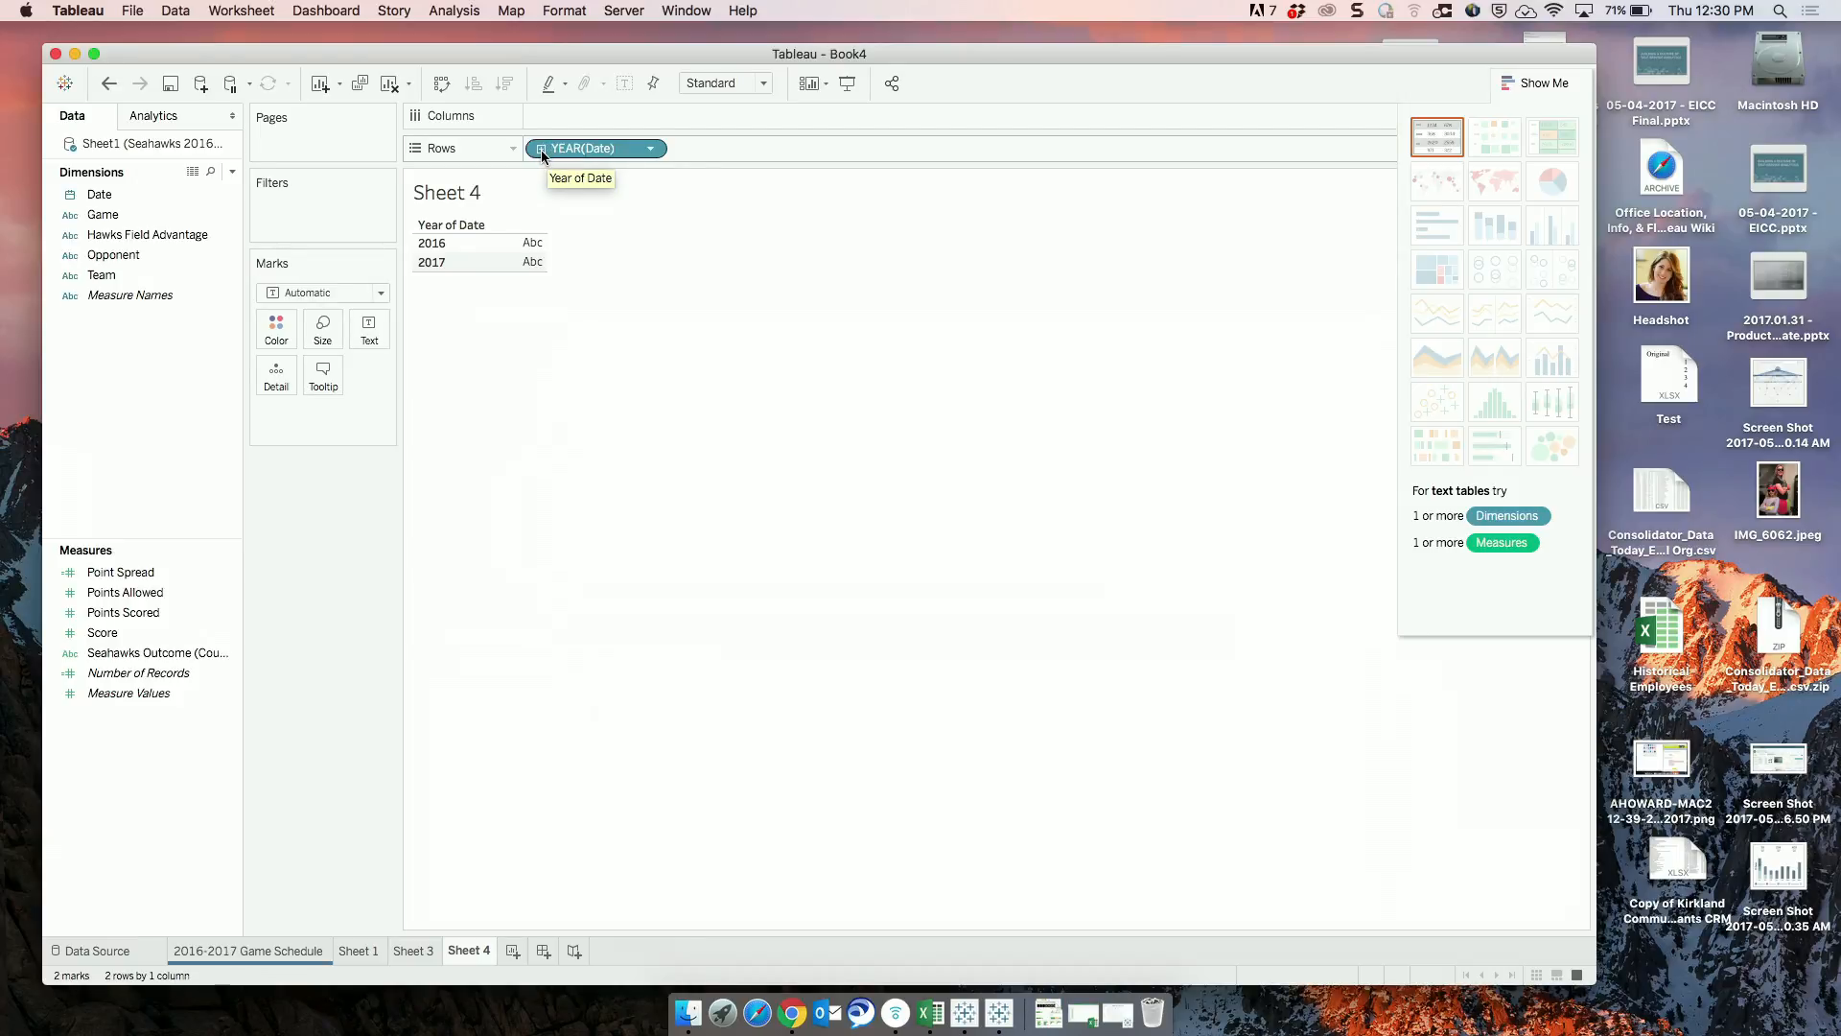
pyautogui.click(541, 150)
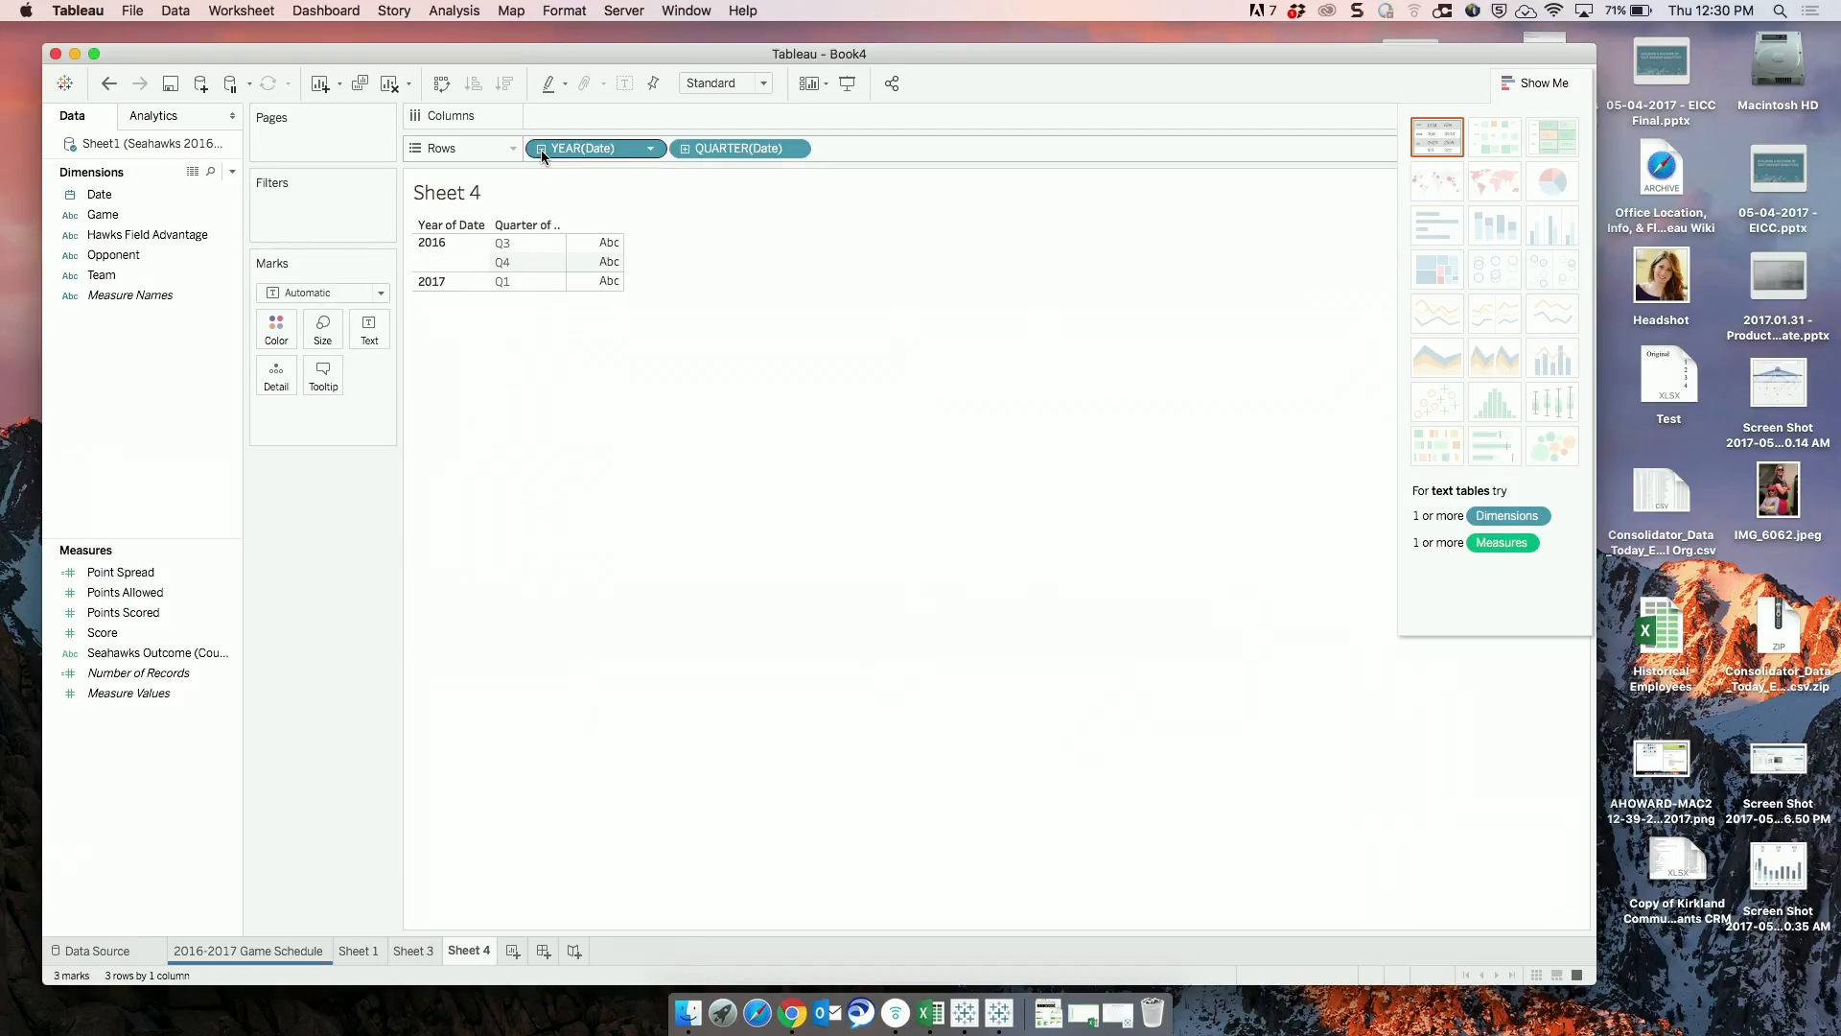
pyautogui.click(686, 150)
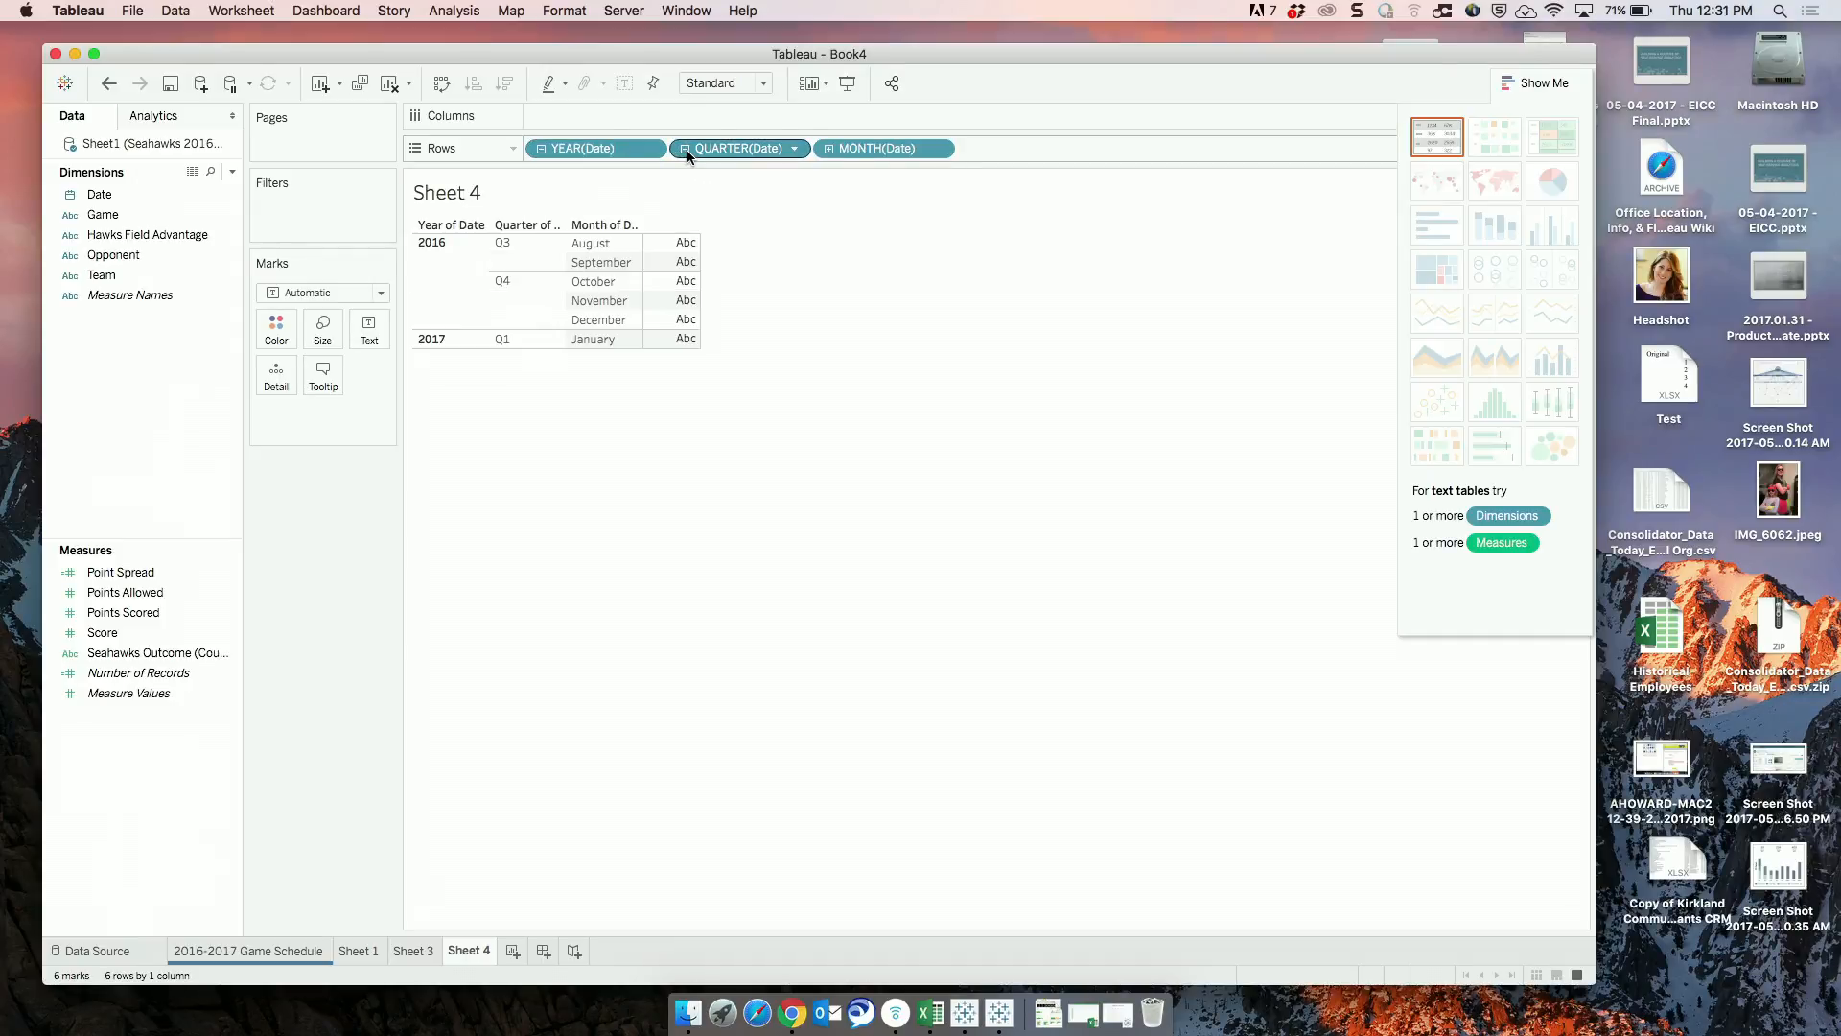
pyautogui.click(829, 149)
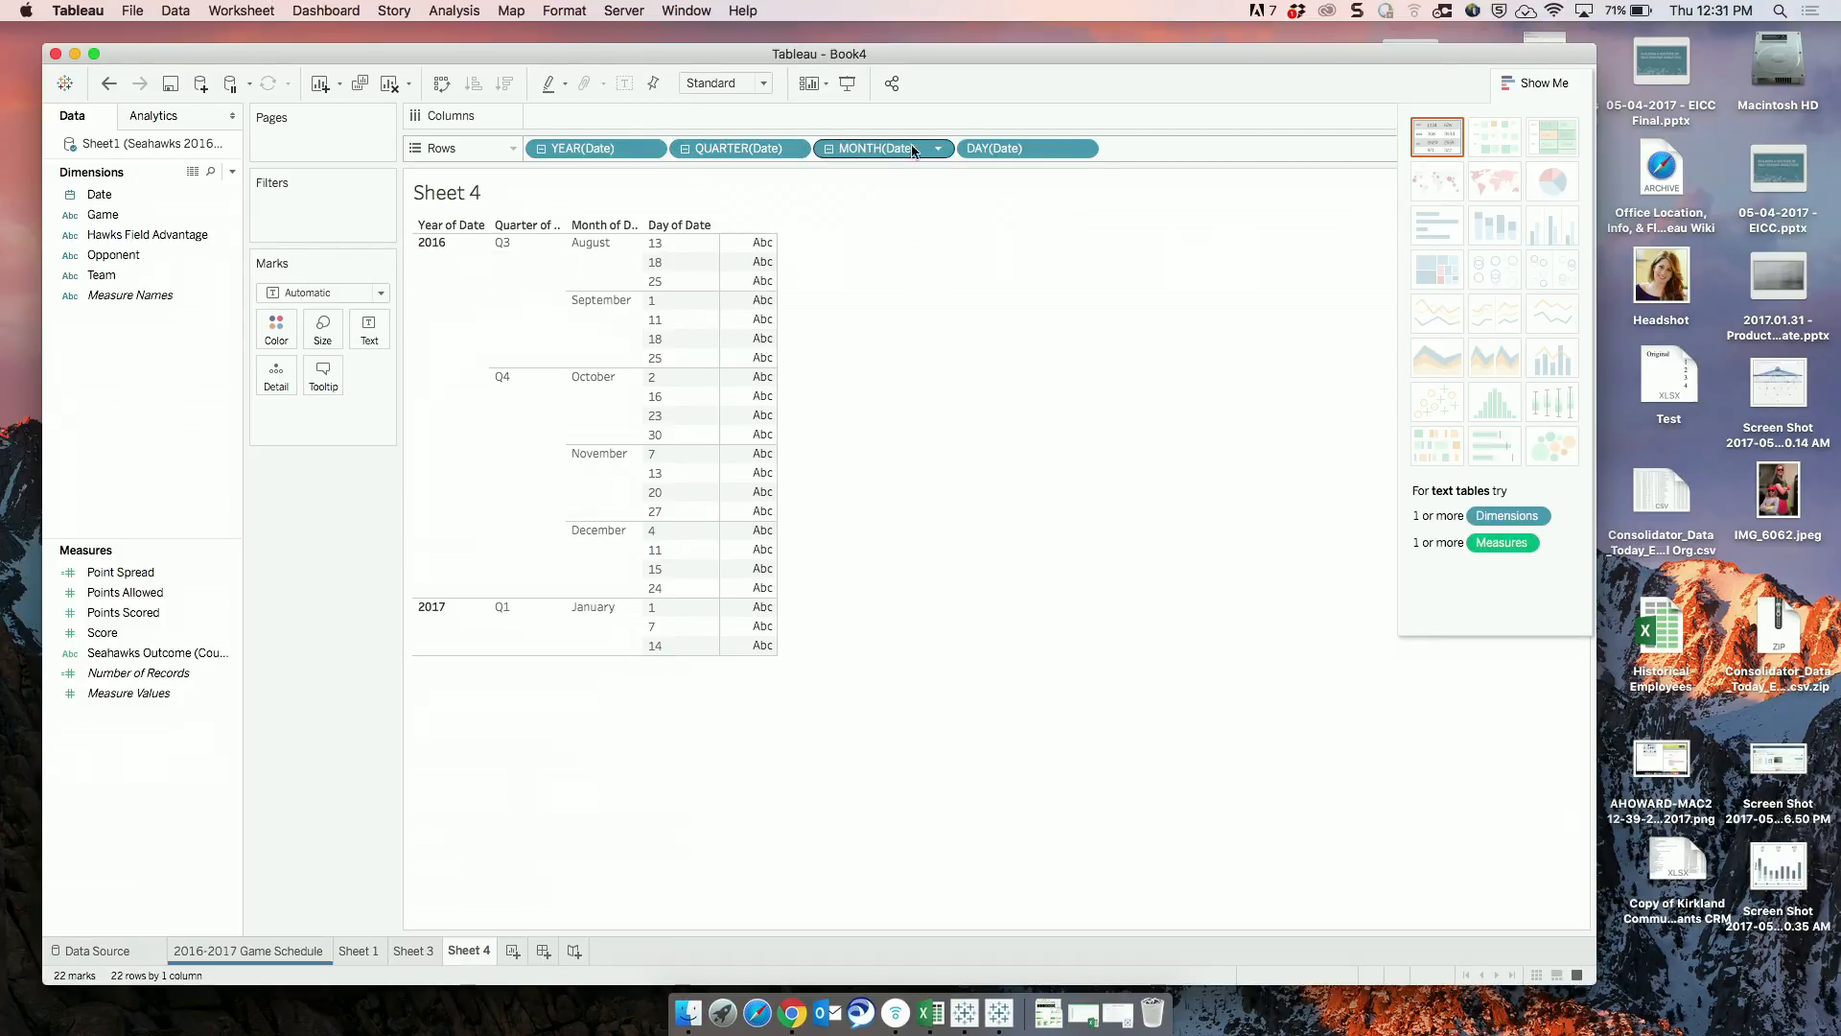
# Change the discrete DAY(Date) field on Rows to Week Number.
pyautogui.click(1084, 148)
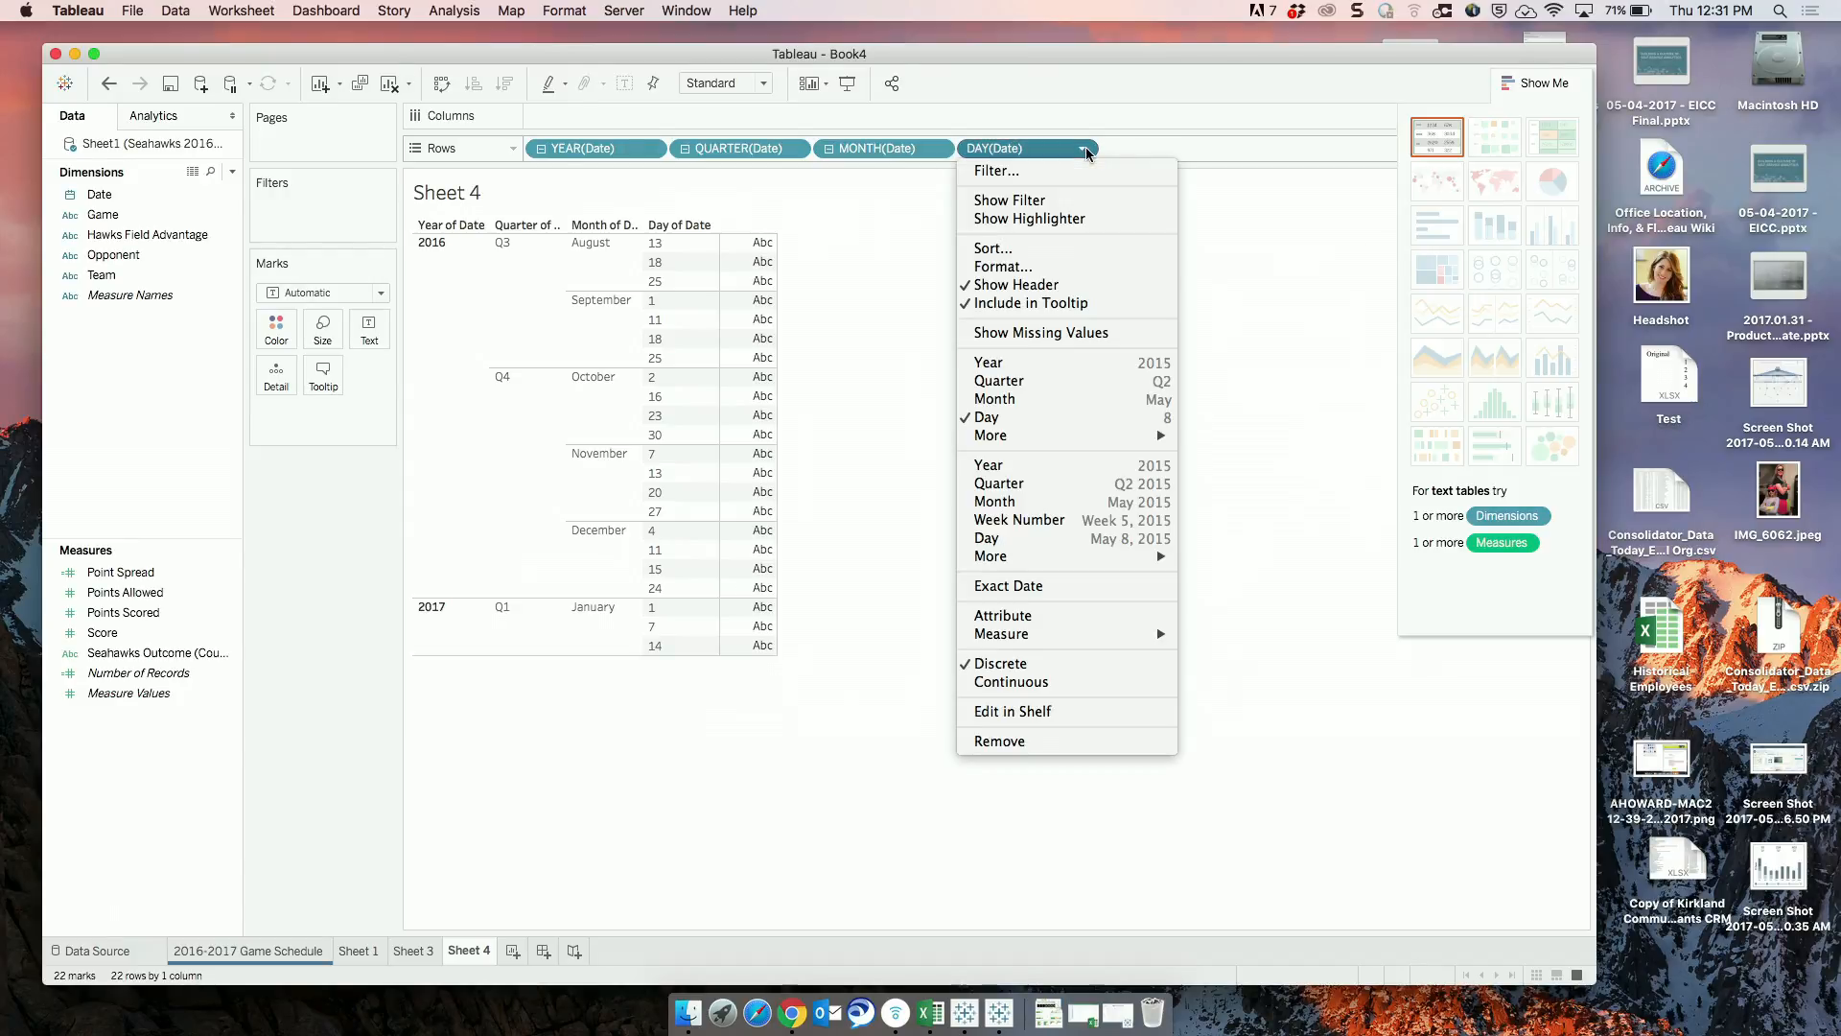
pyautogui.moveTo(1093, 439)
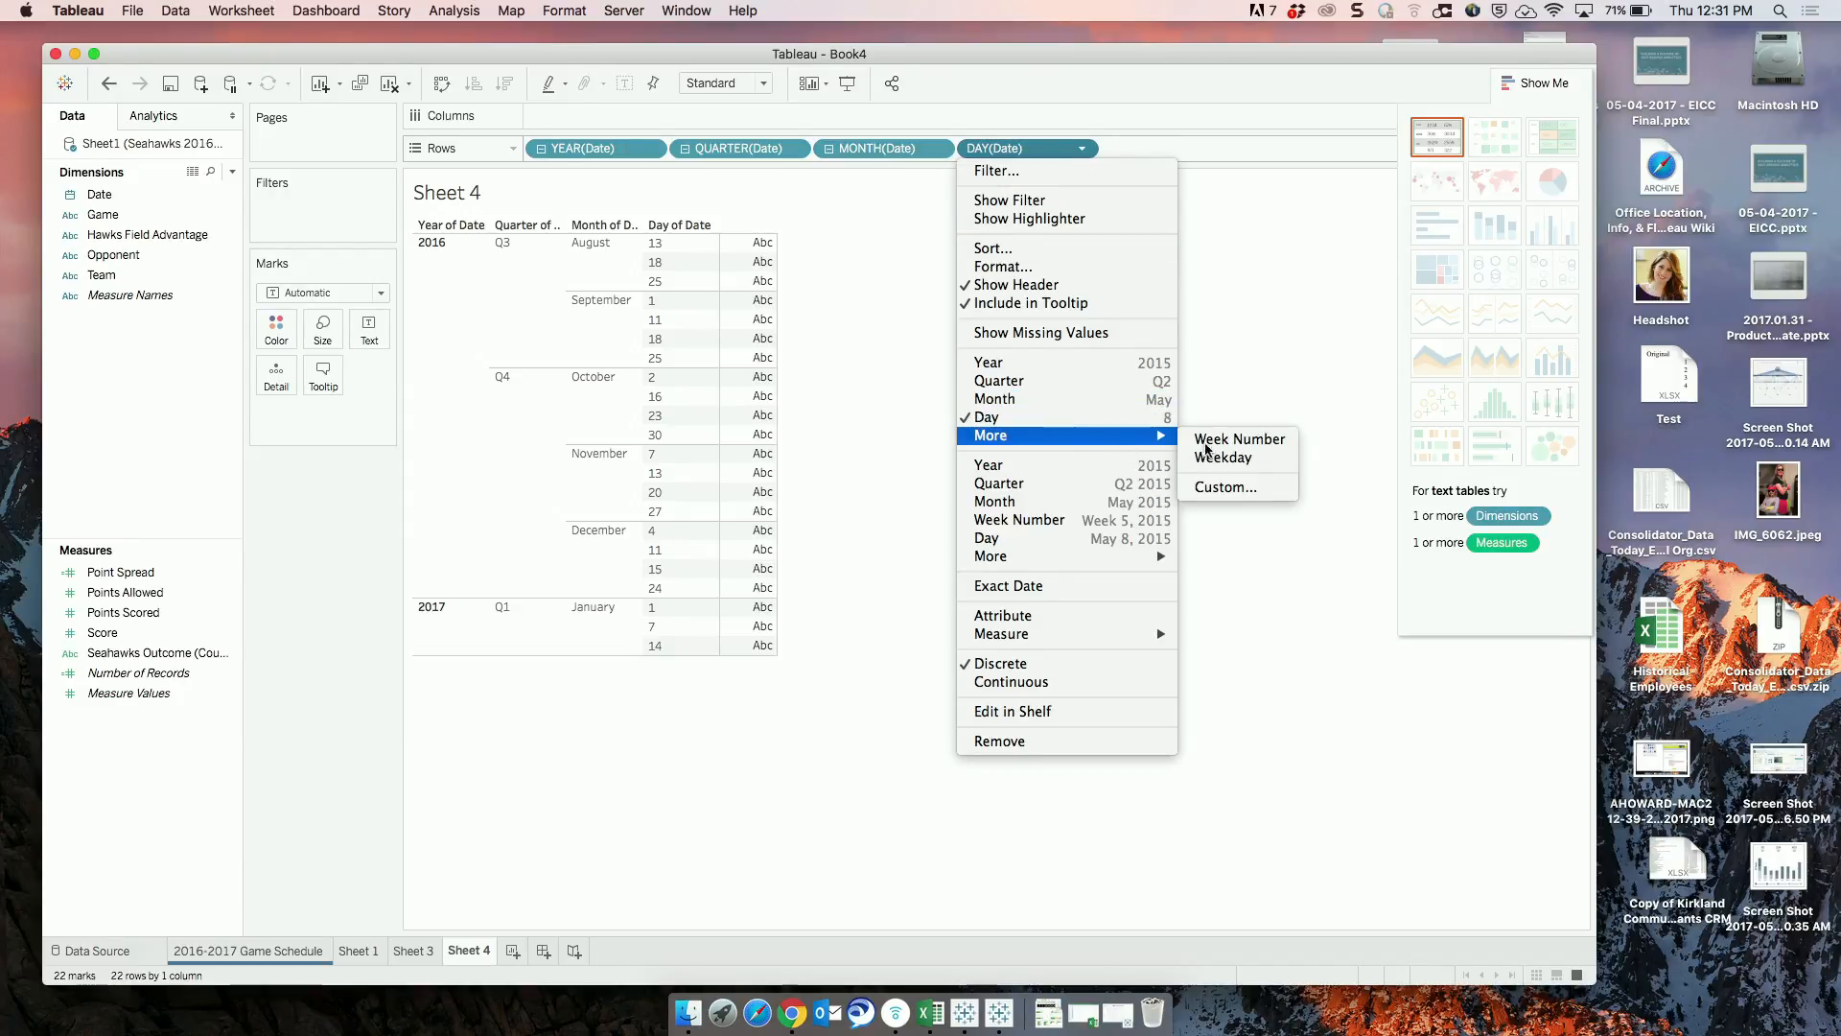
pyautogui.click(1240, 439)
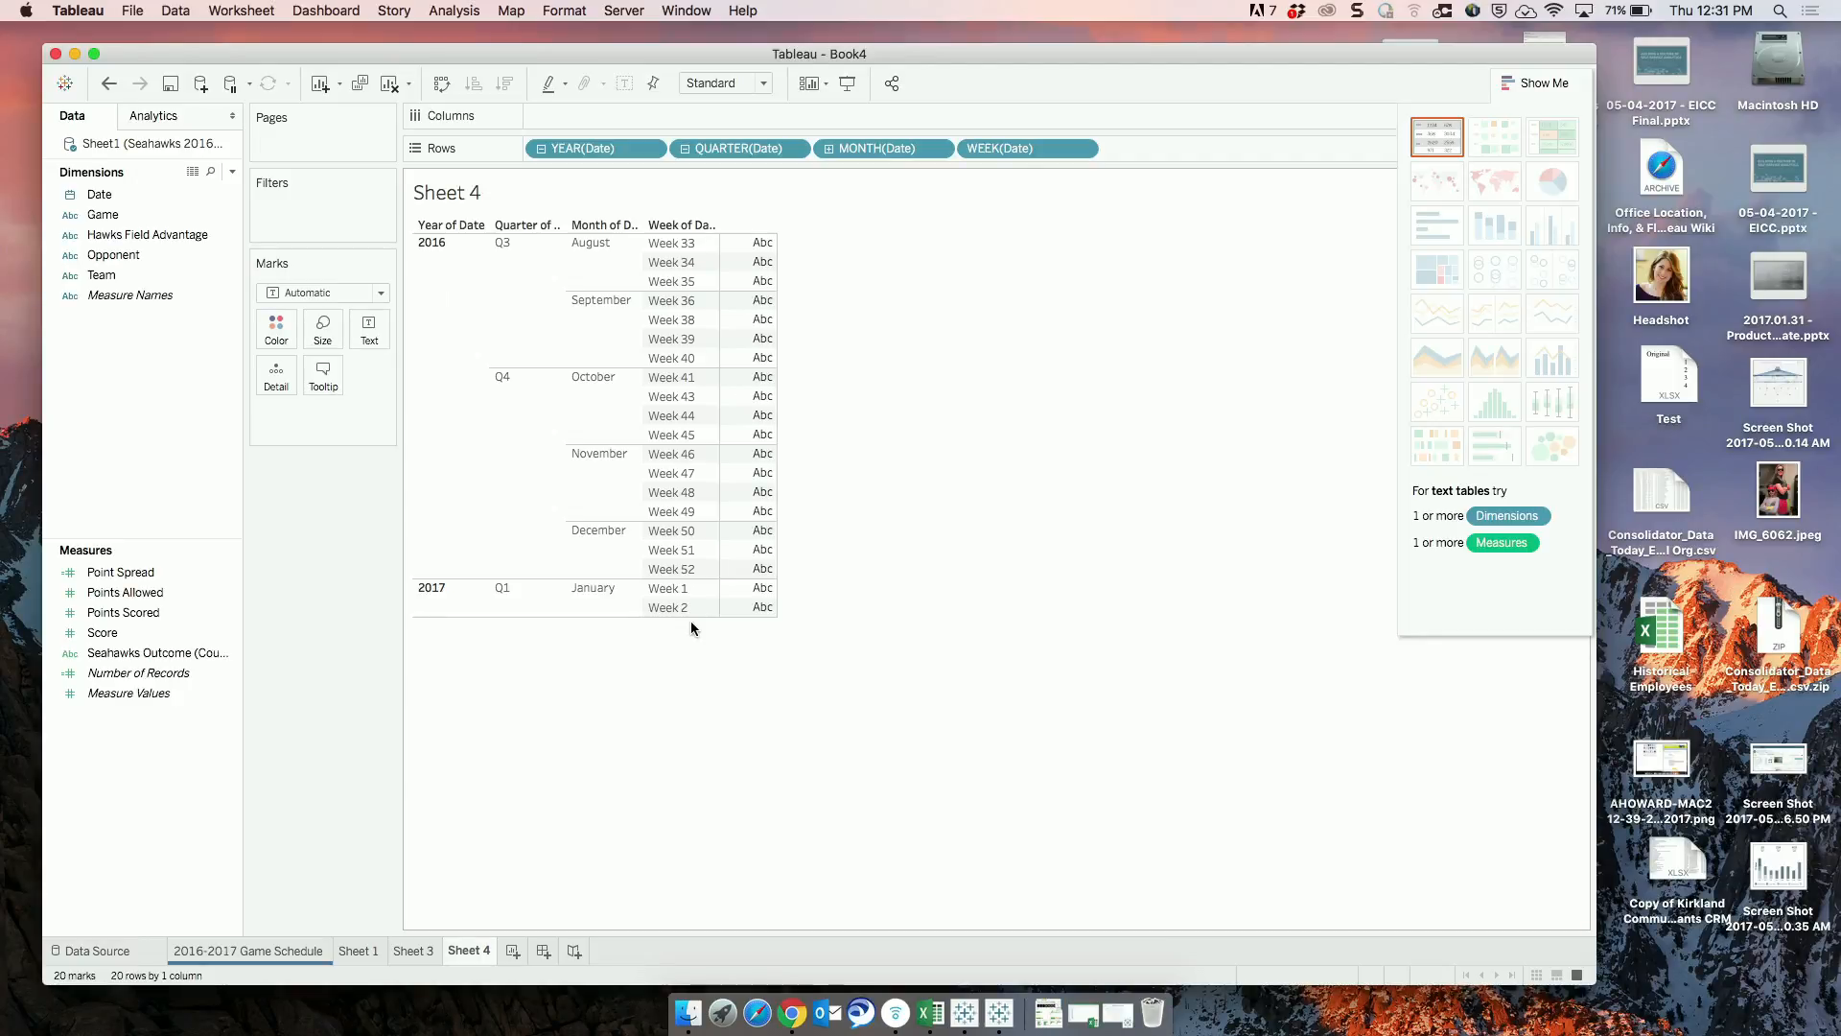
pyautogui.click(1000, 147)
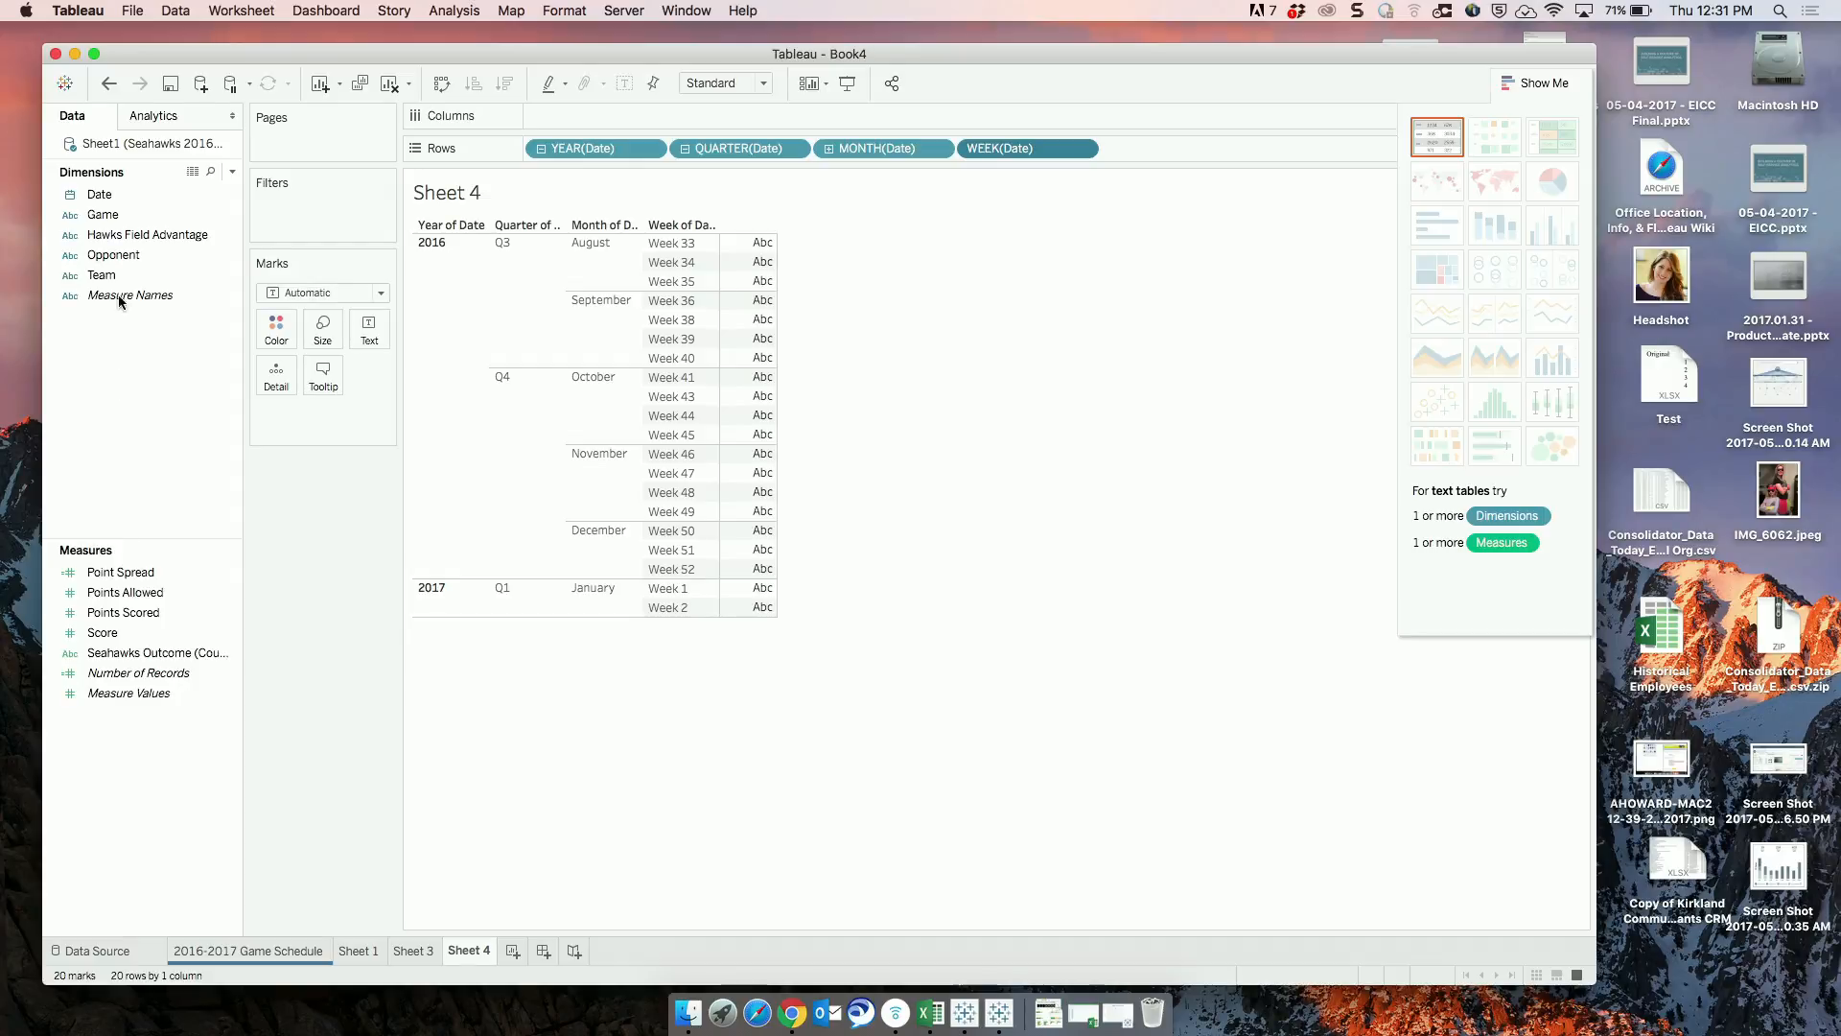
# Add Date to Columns as the discrete WEEKDAY(Date) field.
pyautogui.click(120, 194)
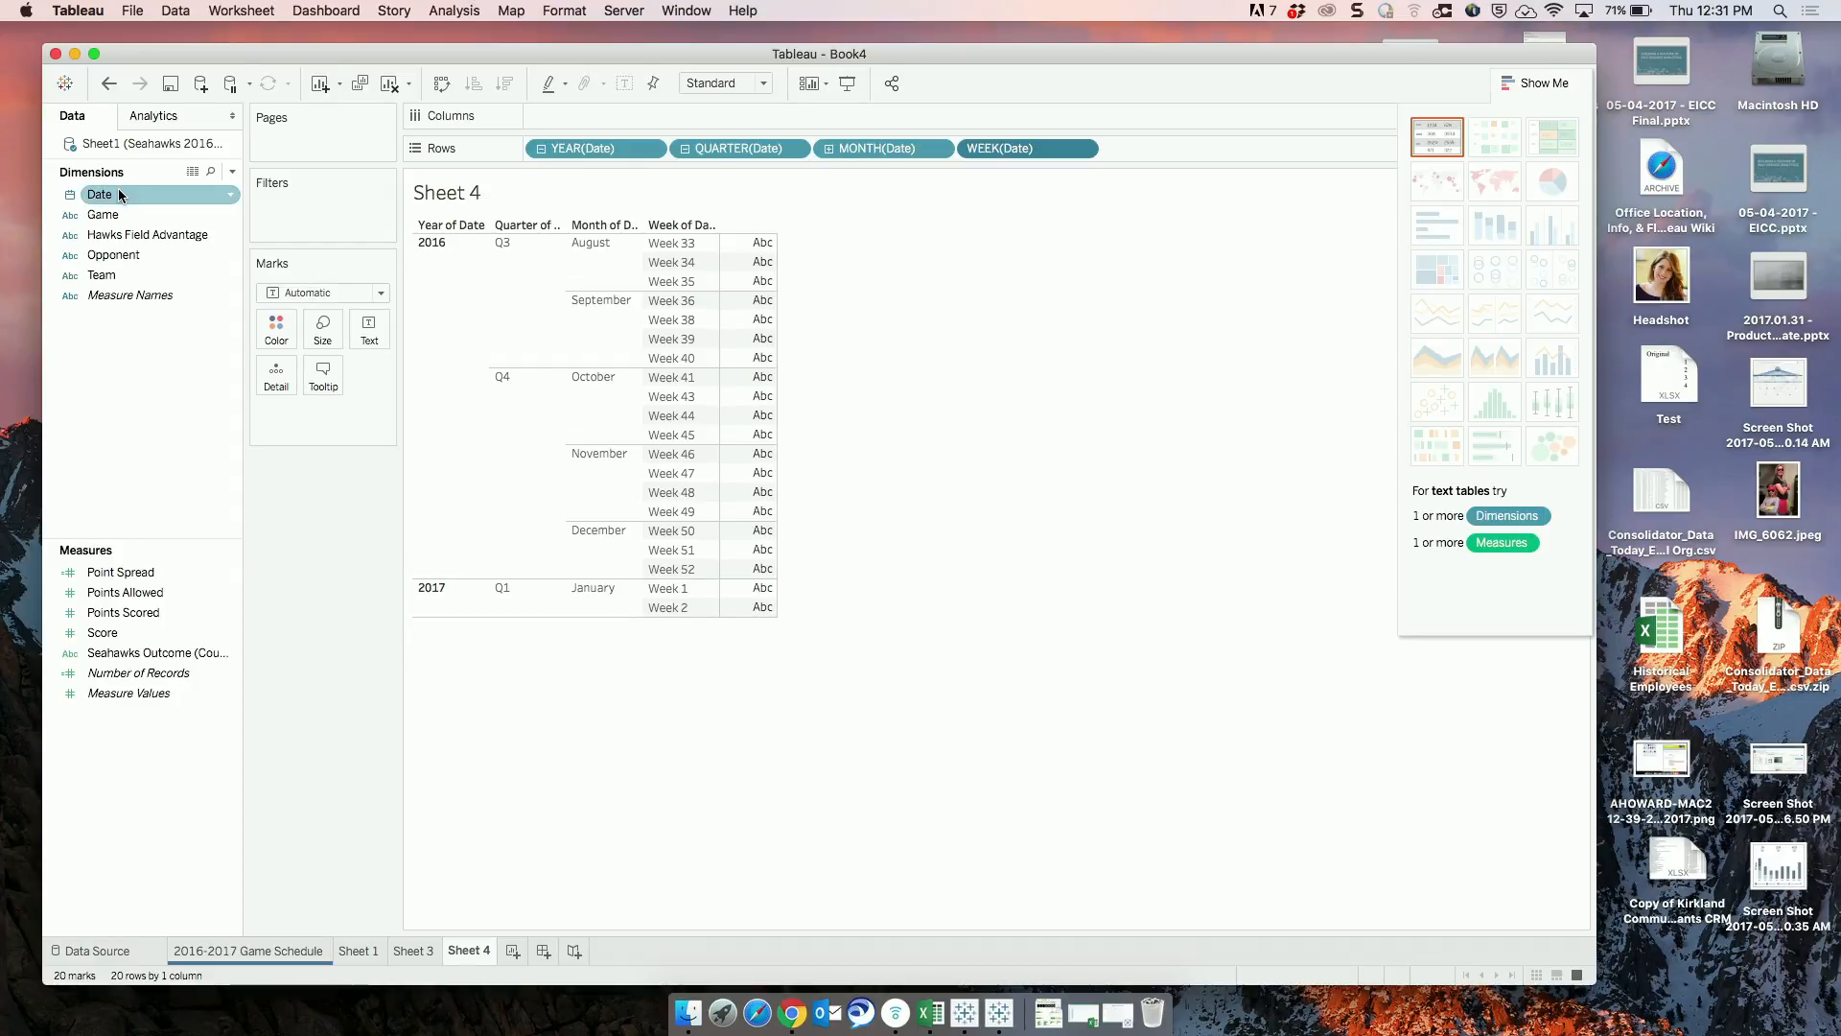
pyautogui.moveTo(120, 194); pyautogui.dragTo(547, 116)
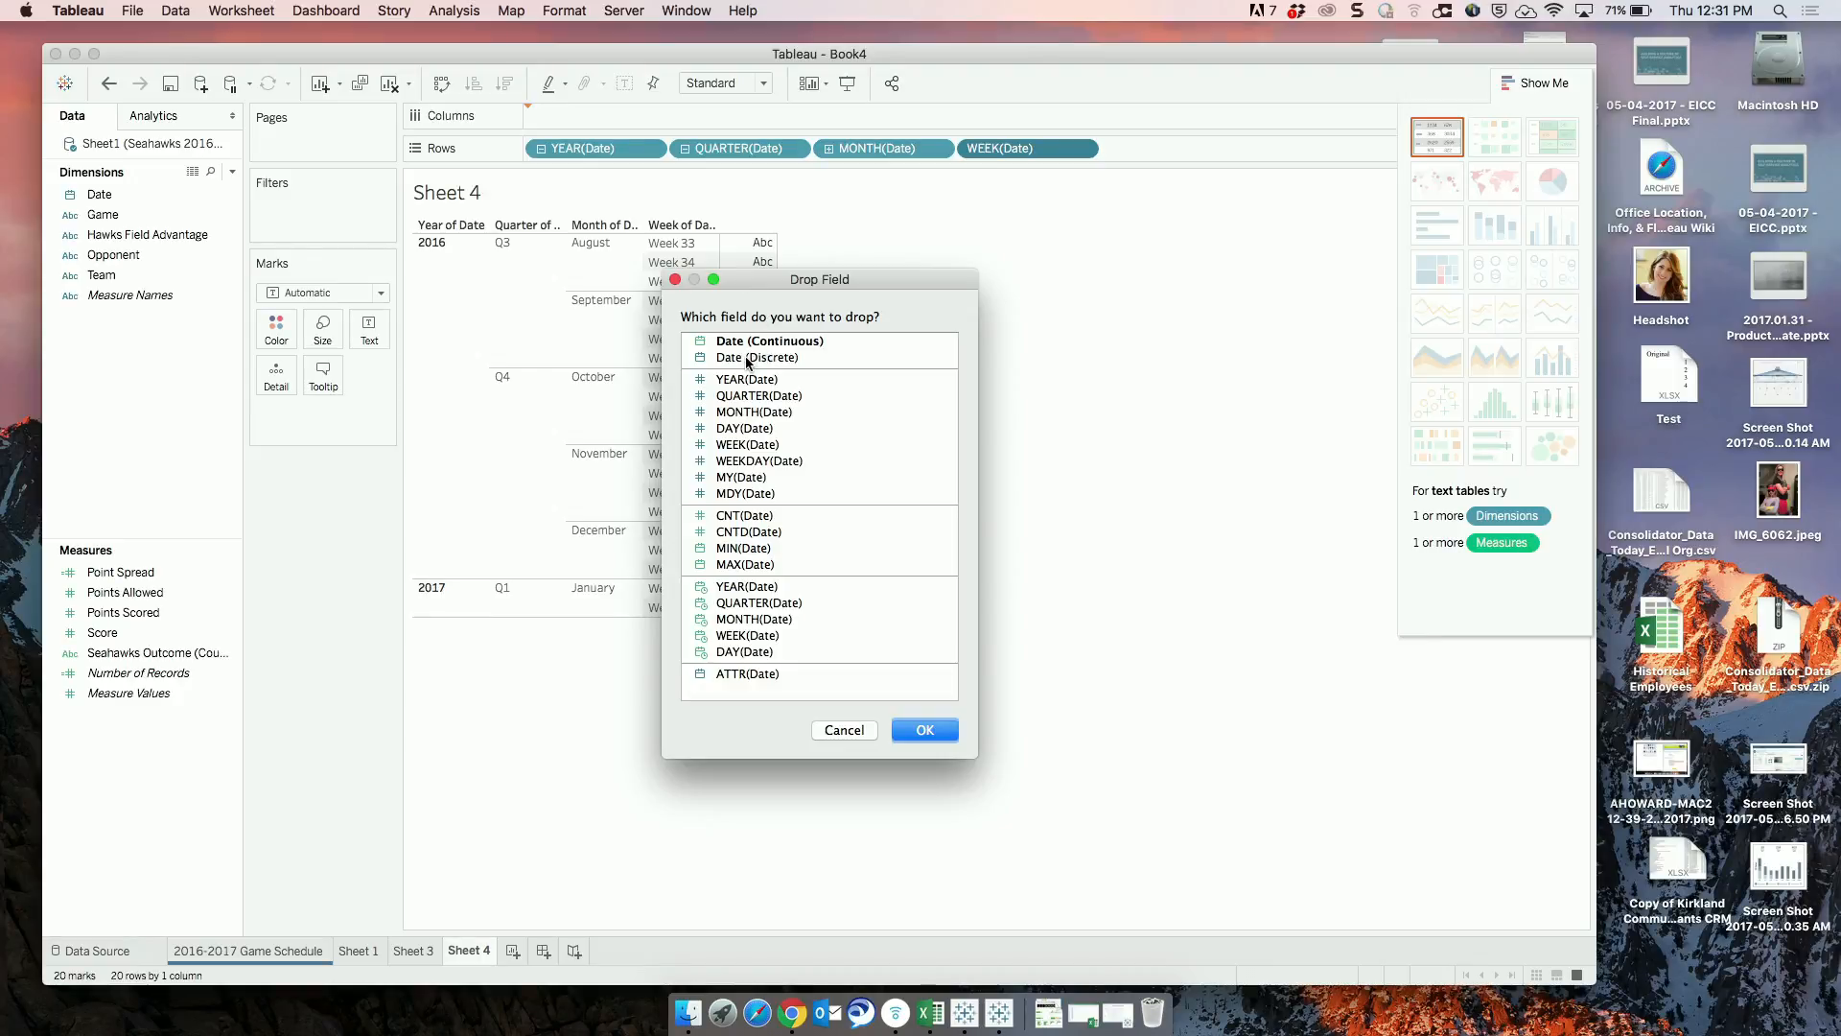
pyautogui.click(755, 467)
pyautogui.click(945, 730)
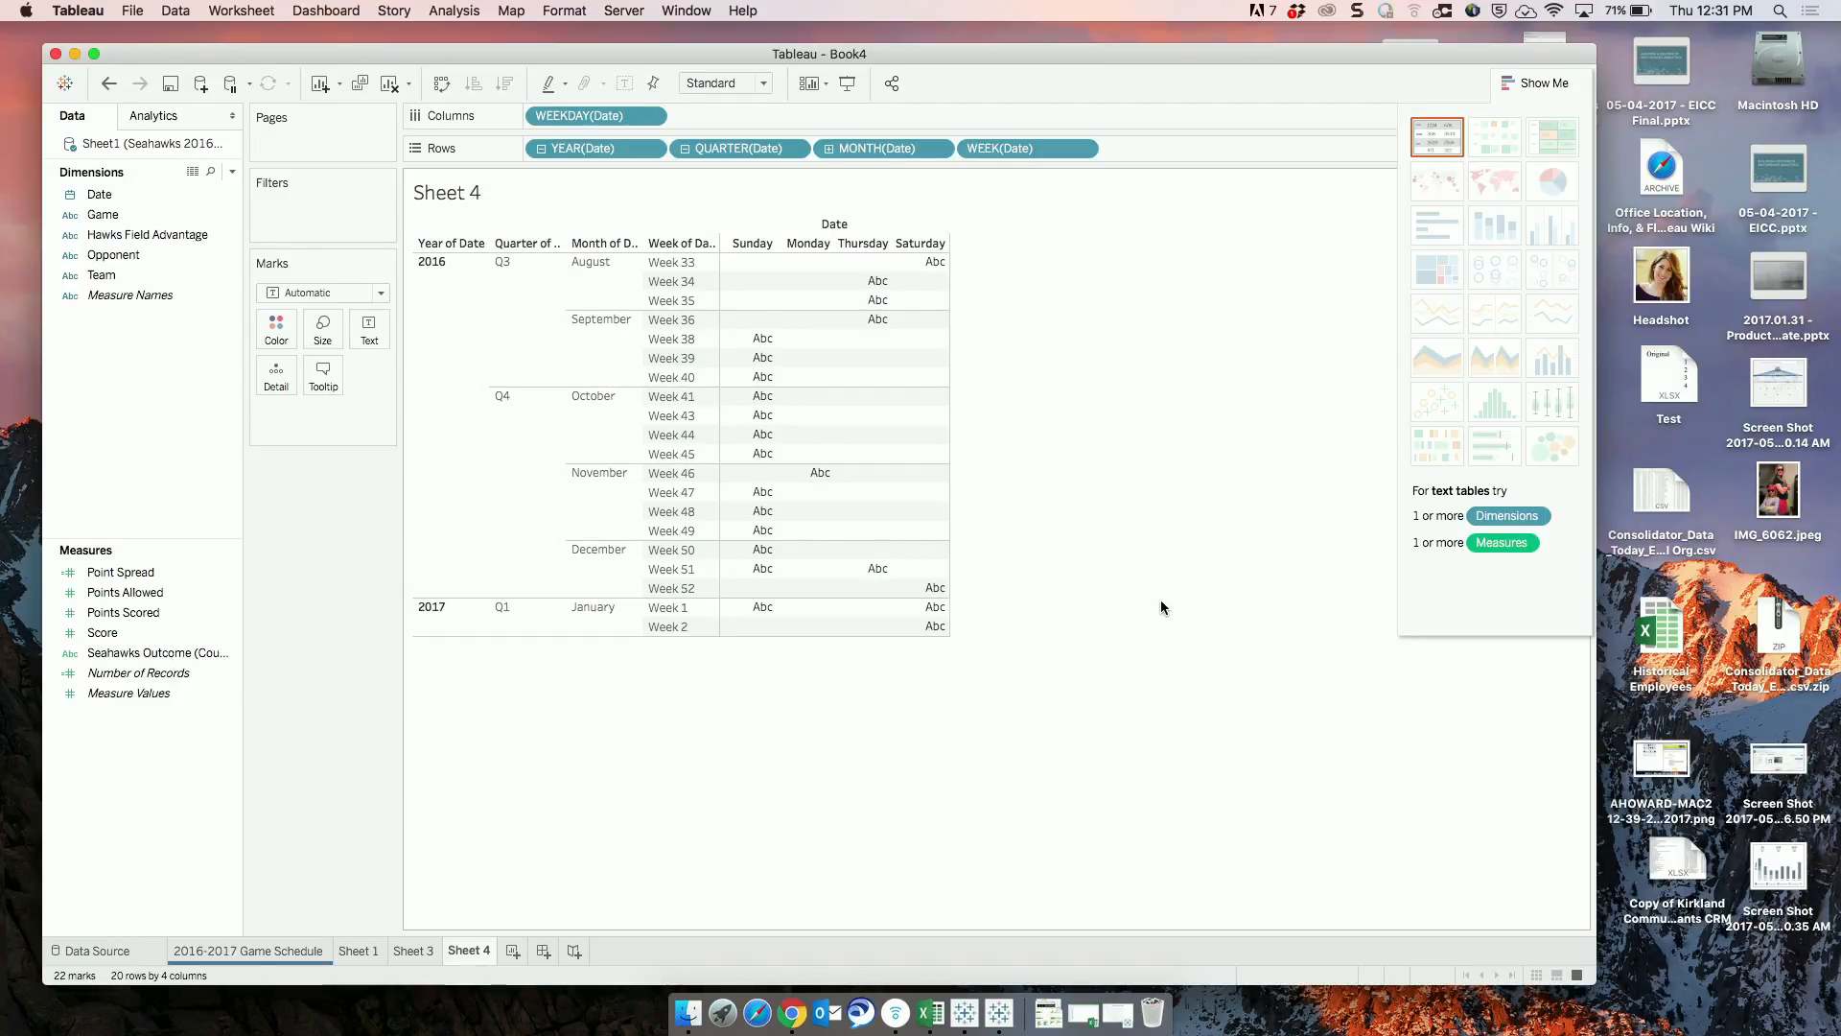
# Open the Seahawks data source for editing, switch to Excel and view the Sheet1 and DIM_DATE sheets.
pyautogui.rightClick(205, 147)
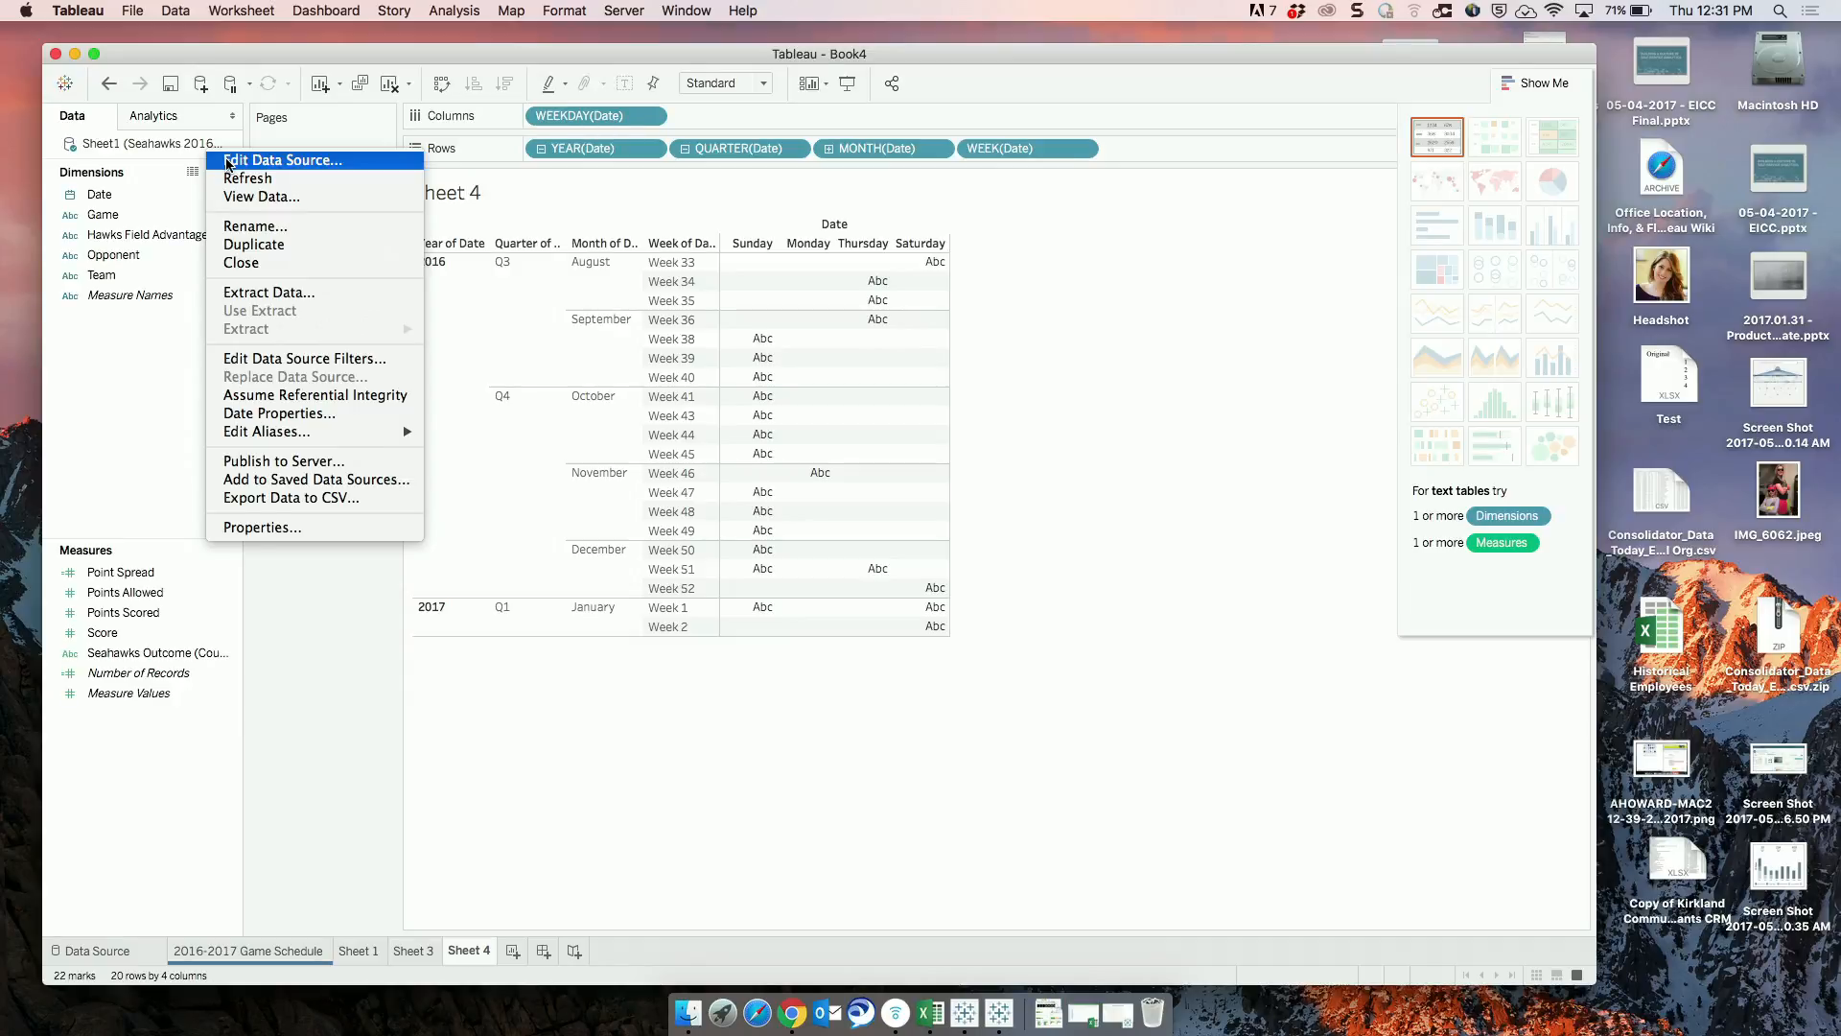
pyautogui.click(230, 161)
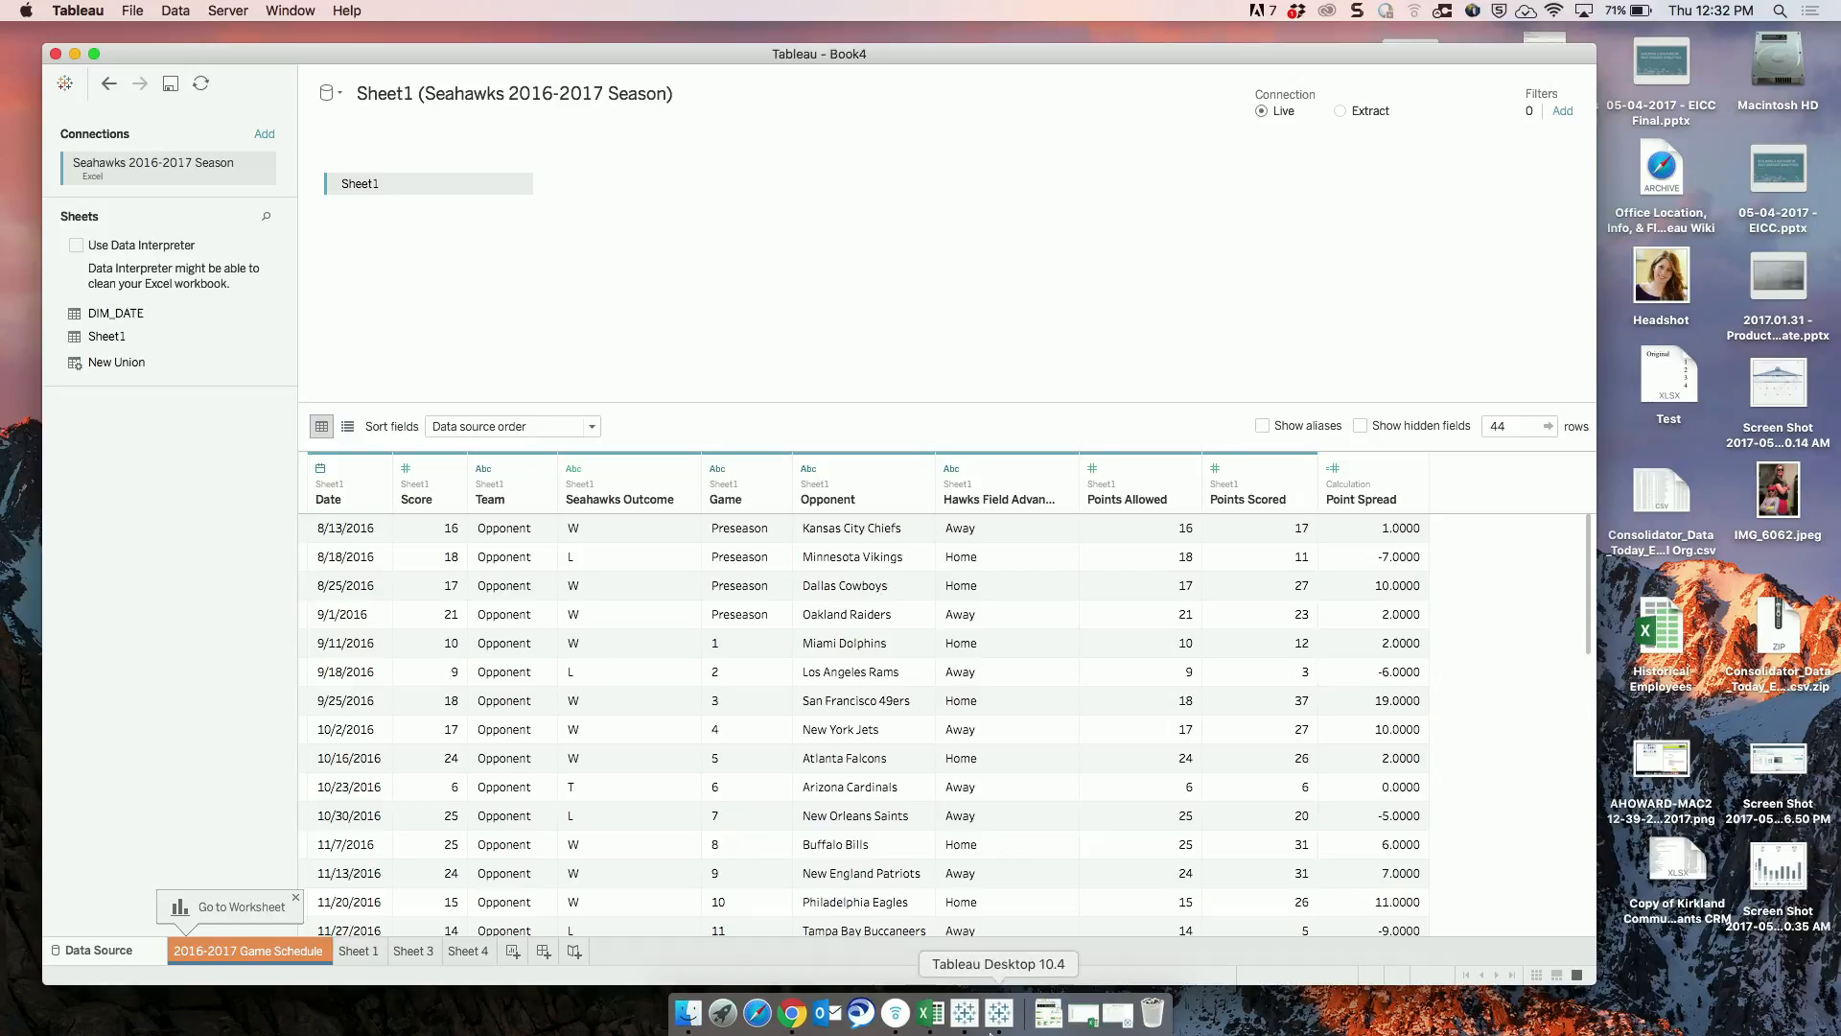
pyautogui.click(932, 1009)
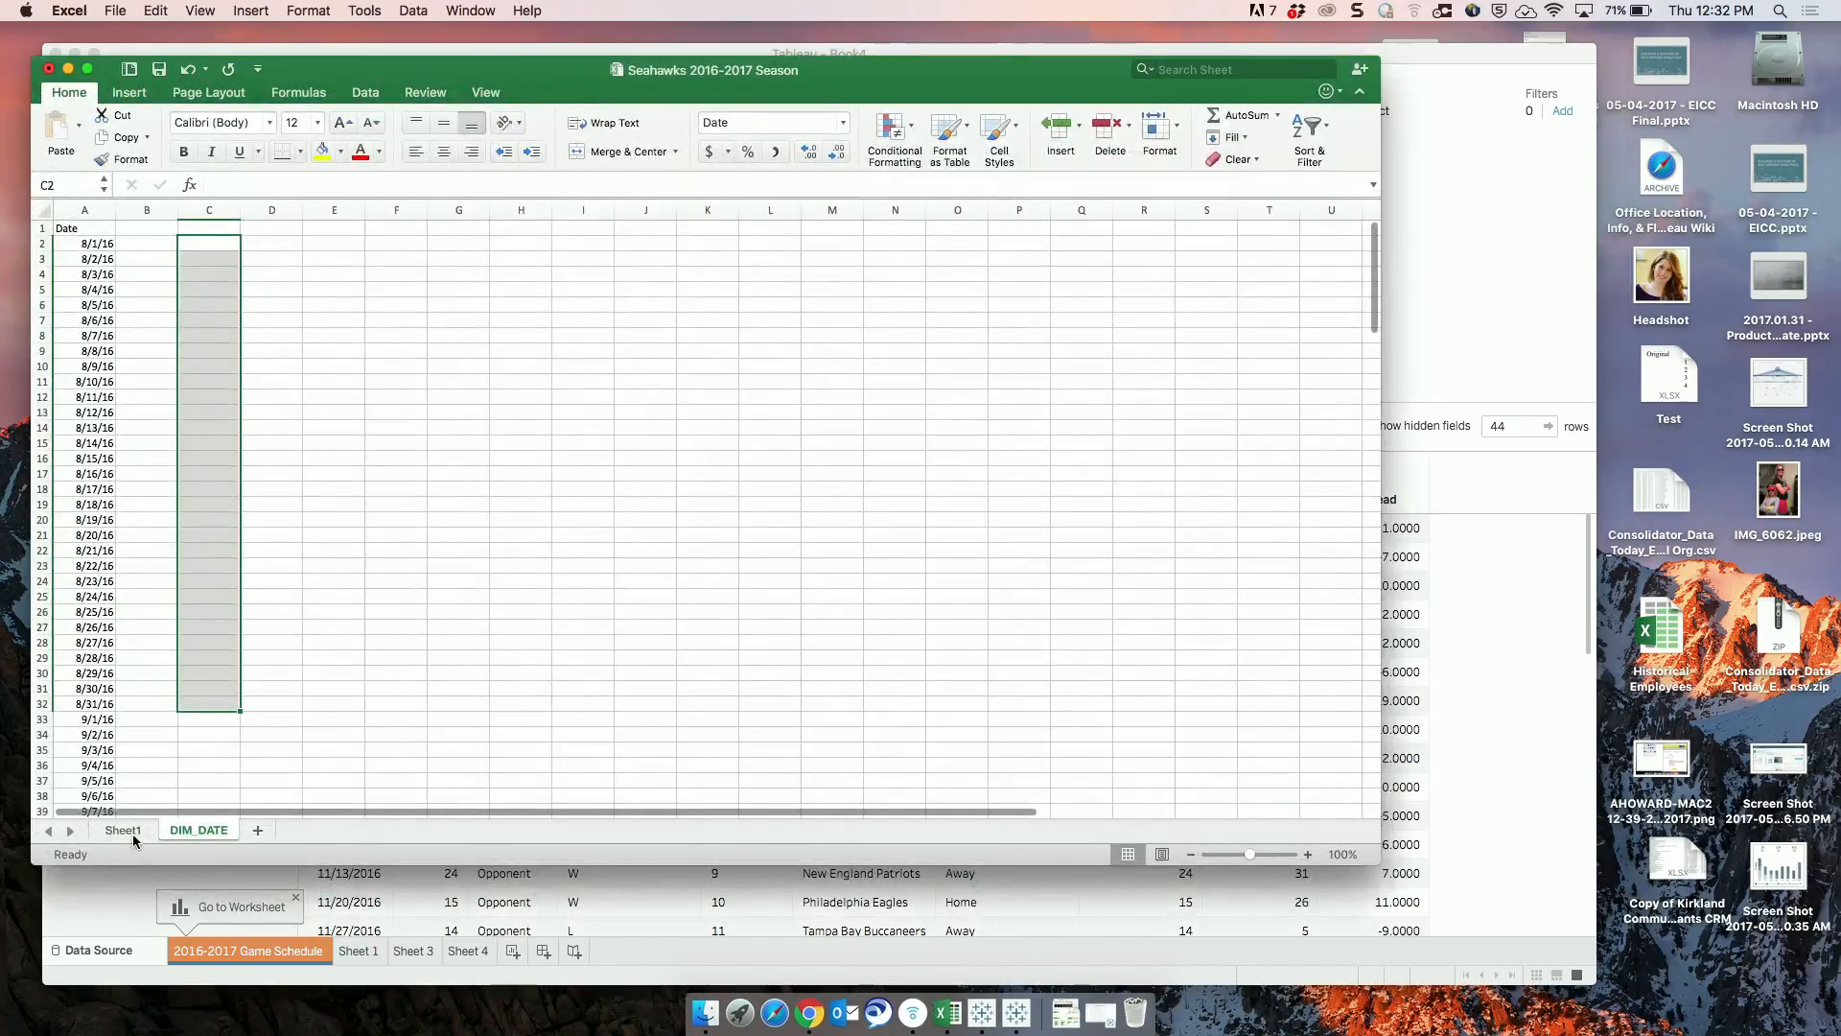
pyautogui.click(123, 830)
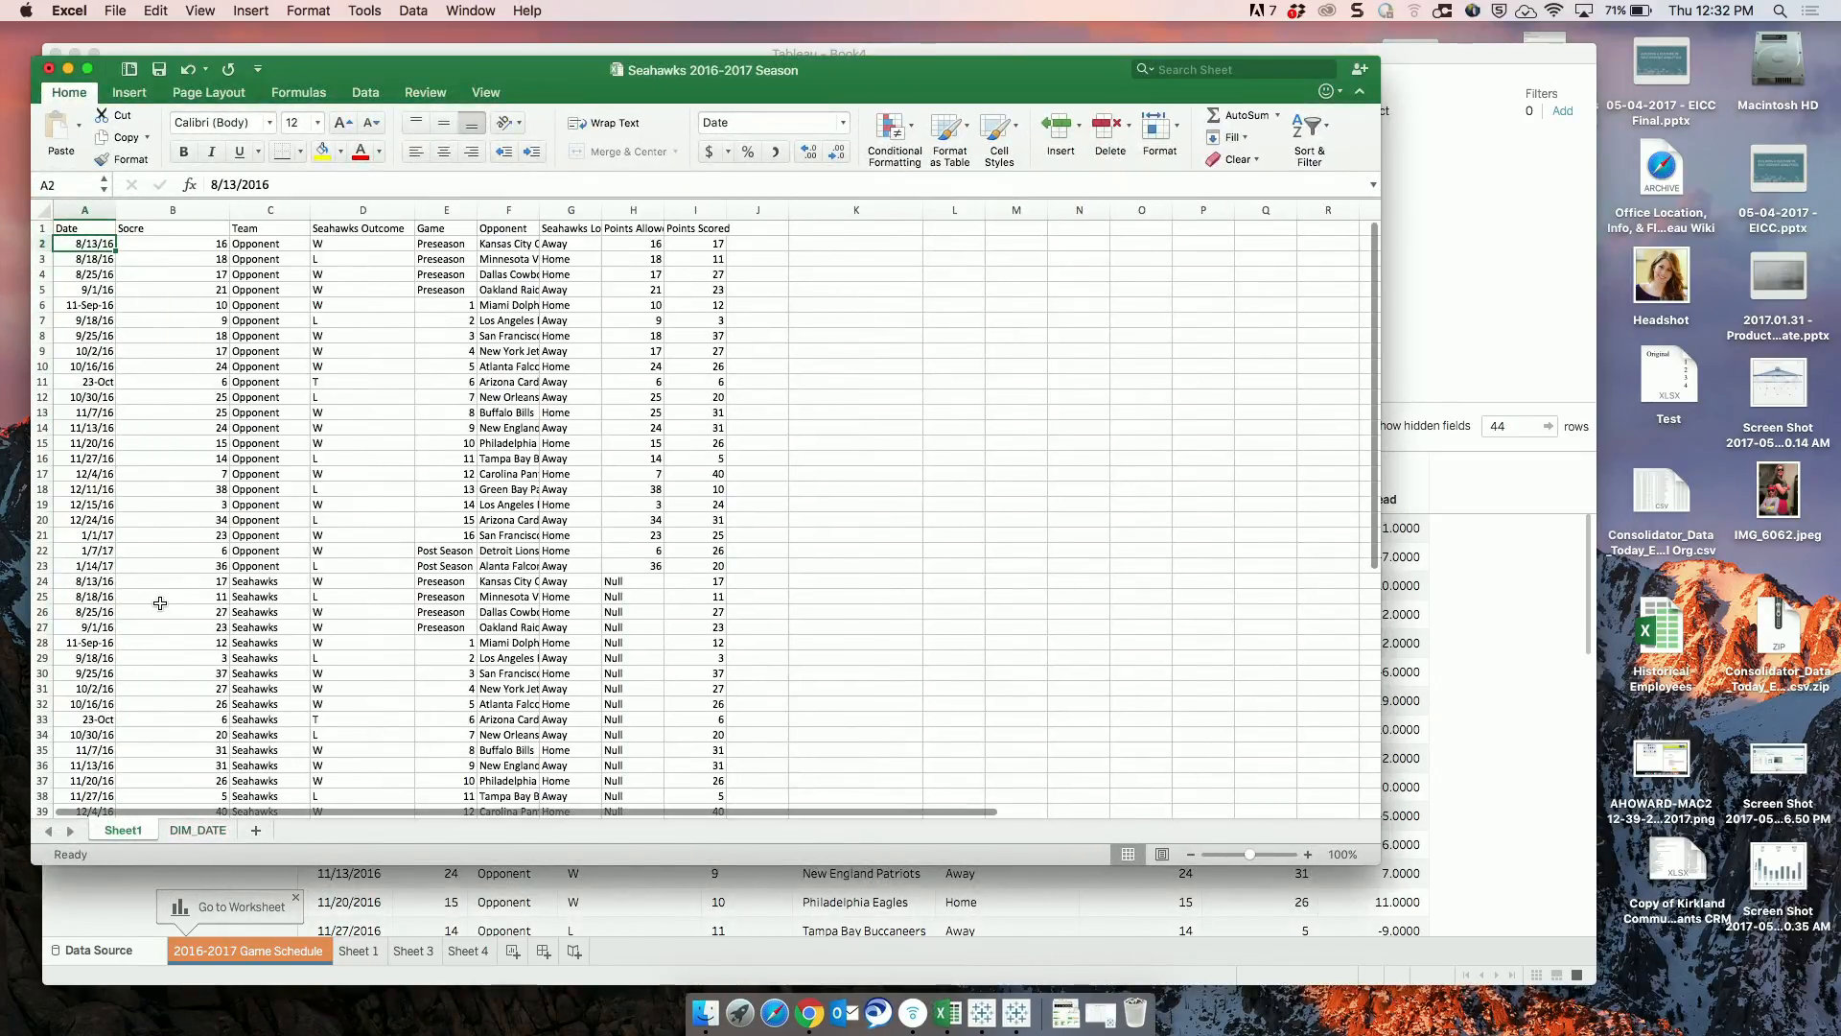
pyautogui.click(196, 831)
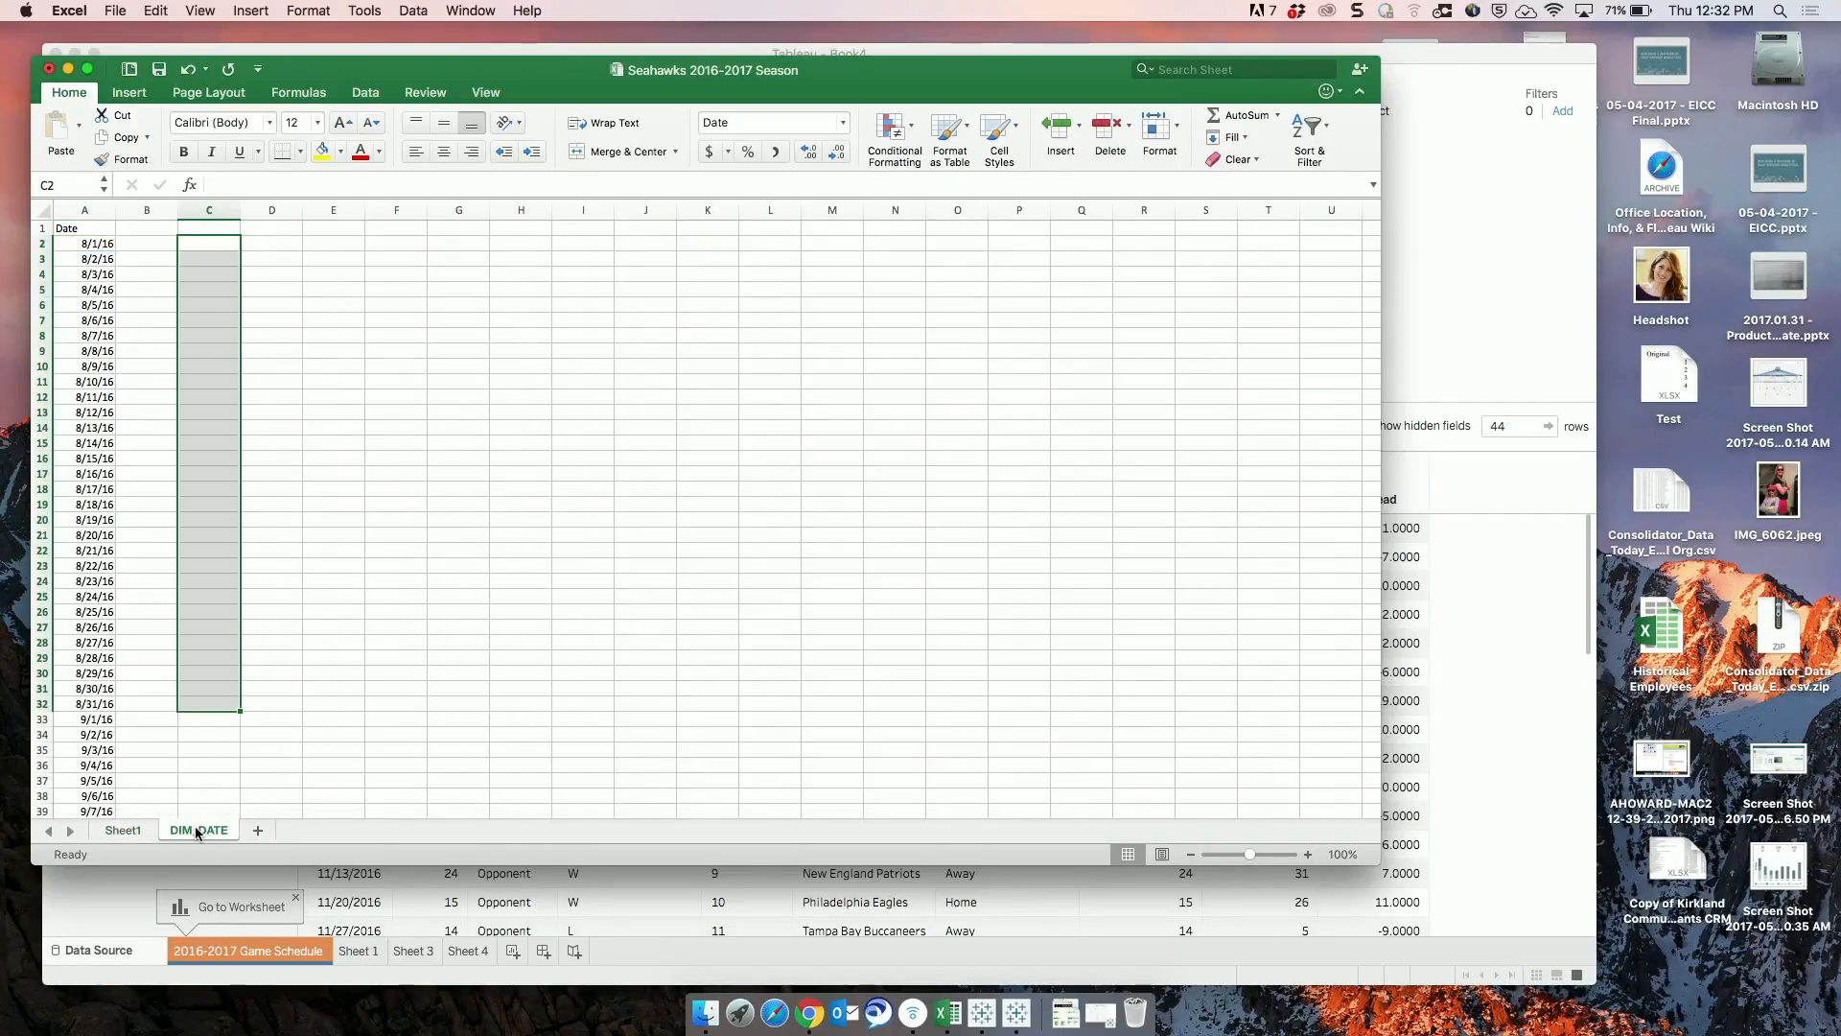
# Fill the daily dates in column A of DIM_DATE from 8/1/16 down to 9/7/16, review the list and minimize the workbook.
pyautogui.click(73, 238)
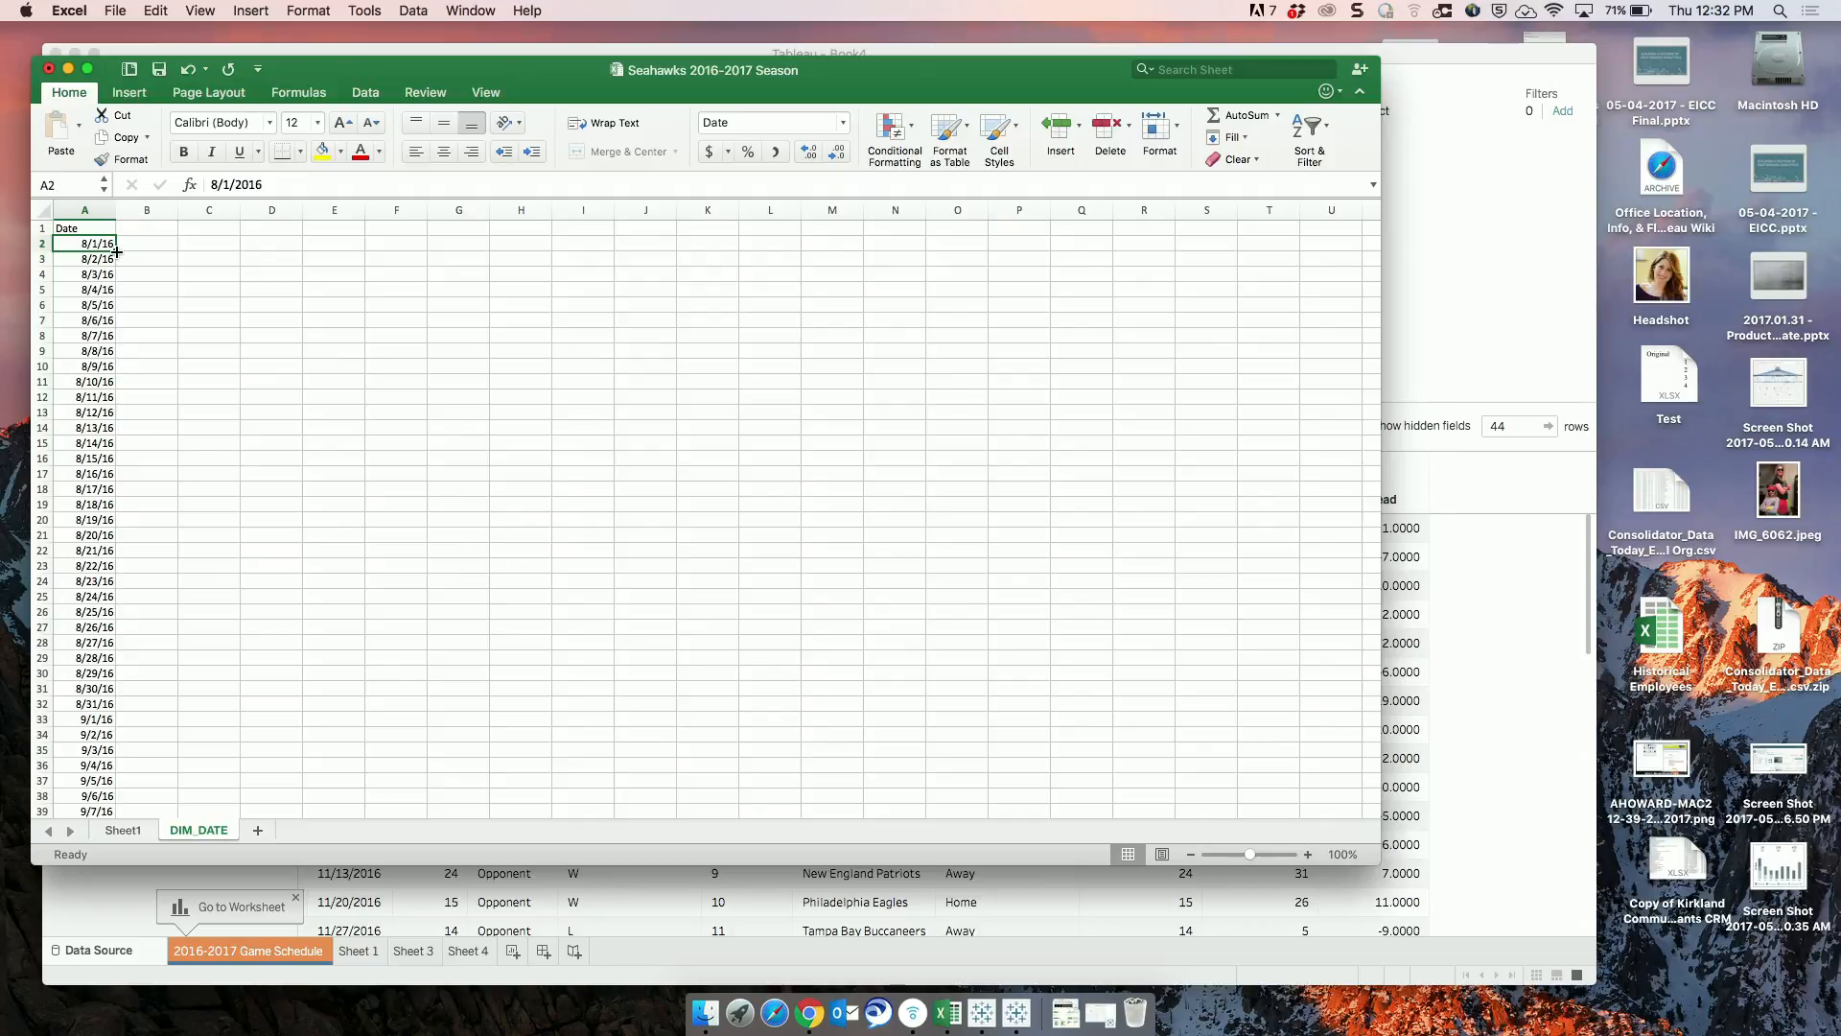
pyautogui.moveTo(116, 252); pyautogui.dragTo(119, 813)
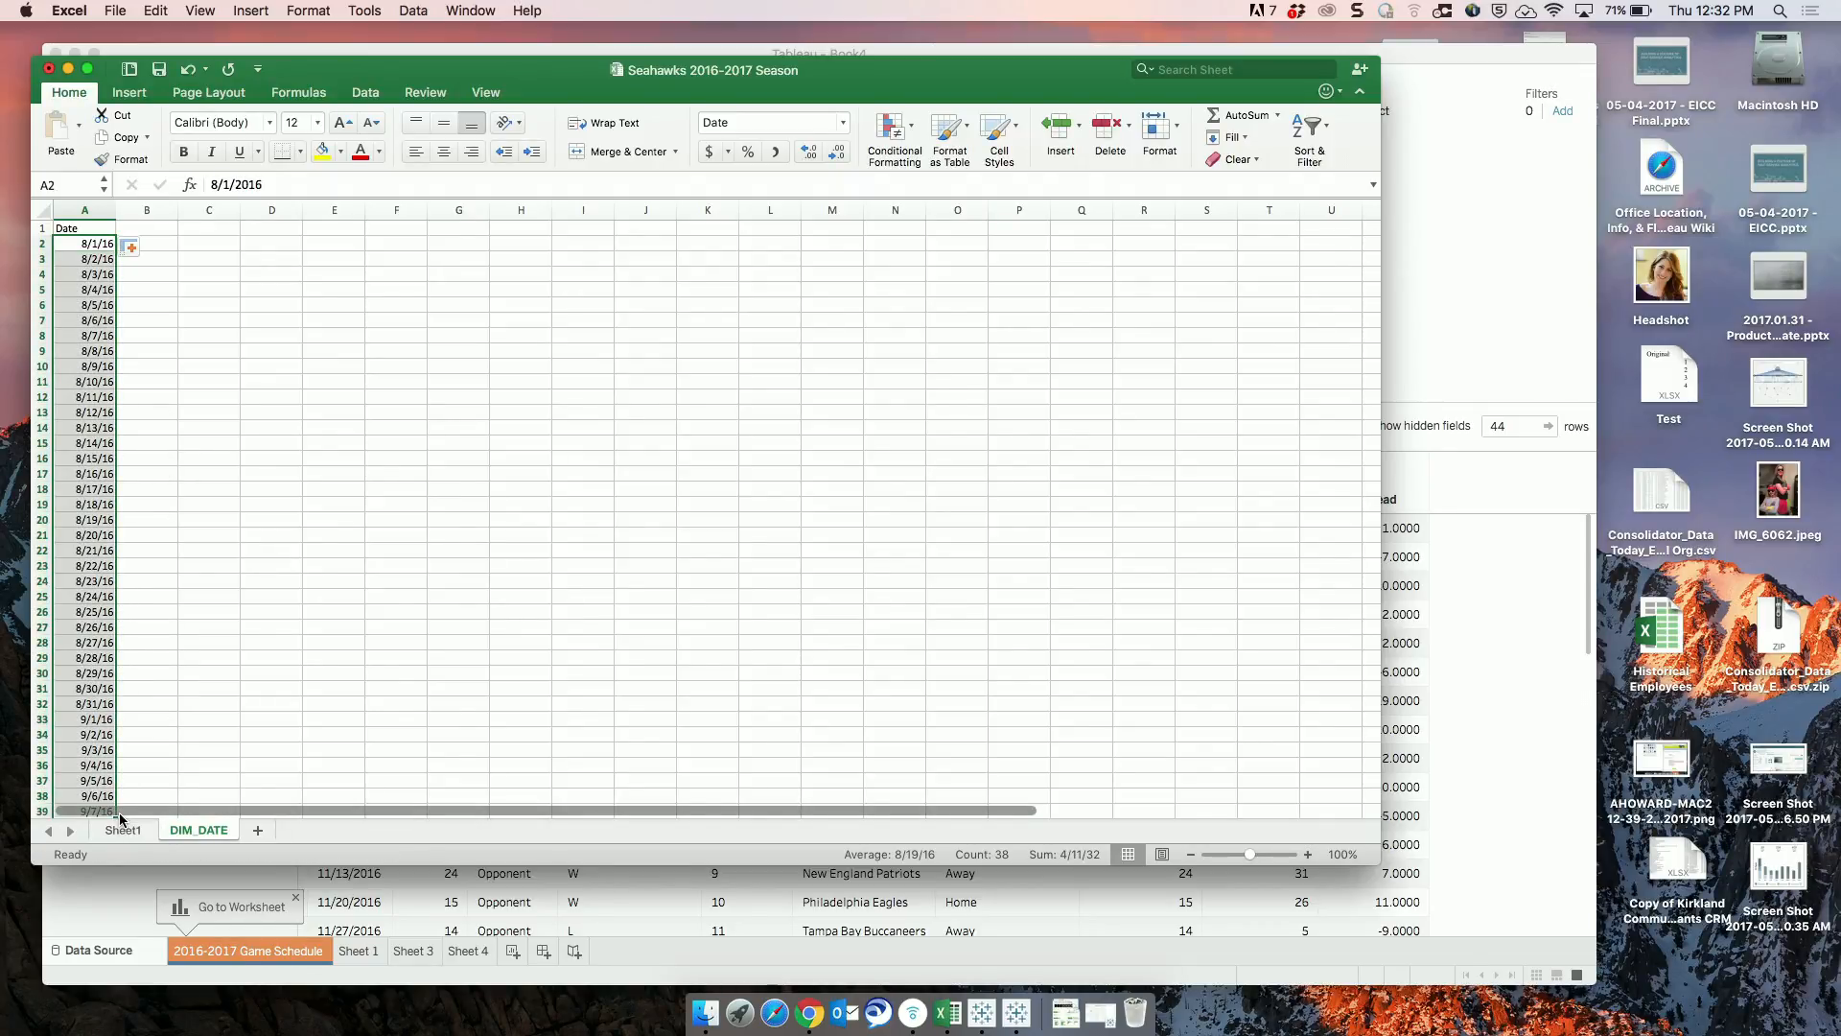
pyautogui.scroll(-15, 119, 814)
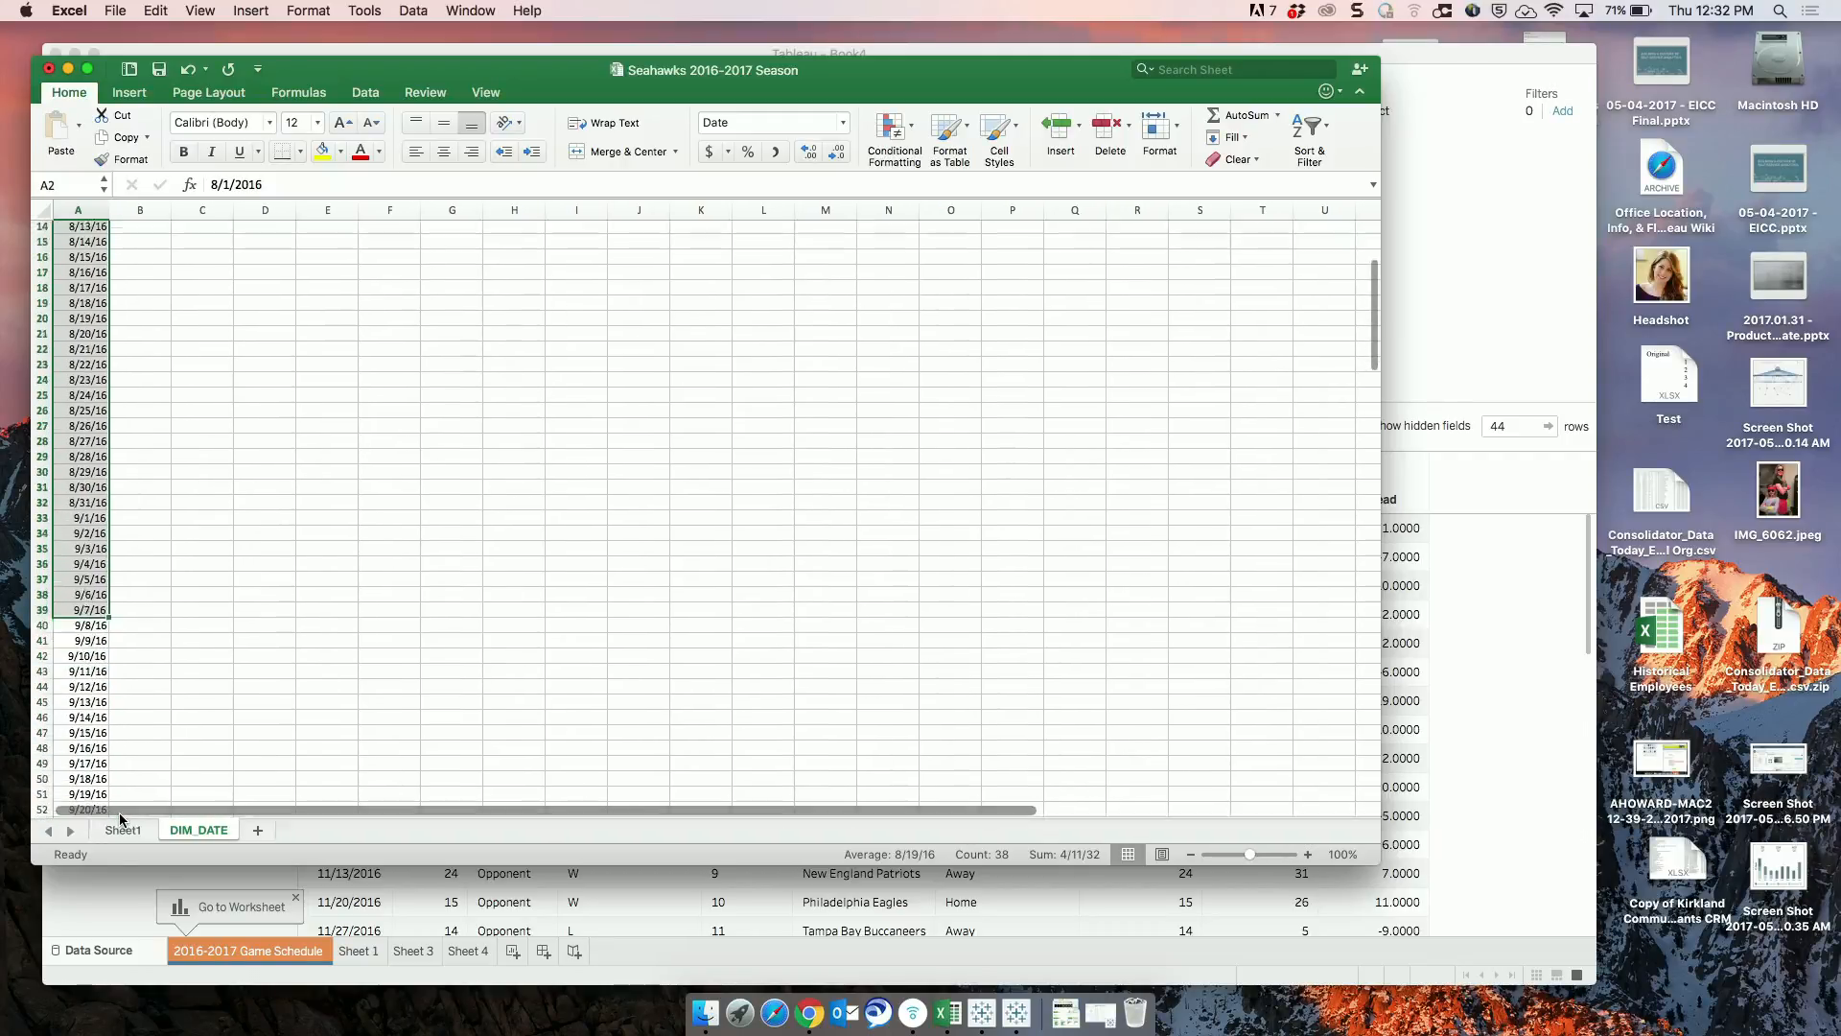
pyautogui.scroll(-15, 119, 816)
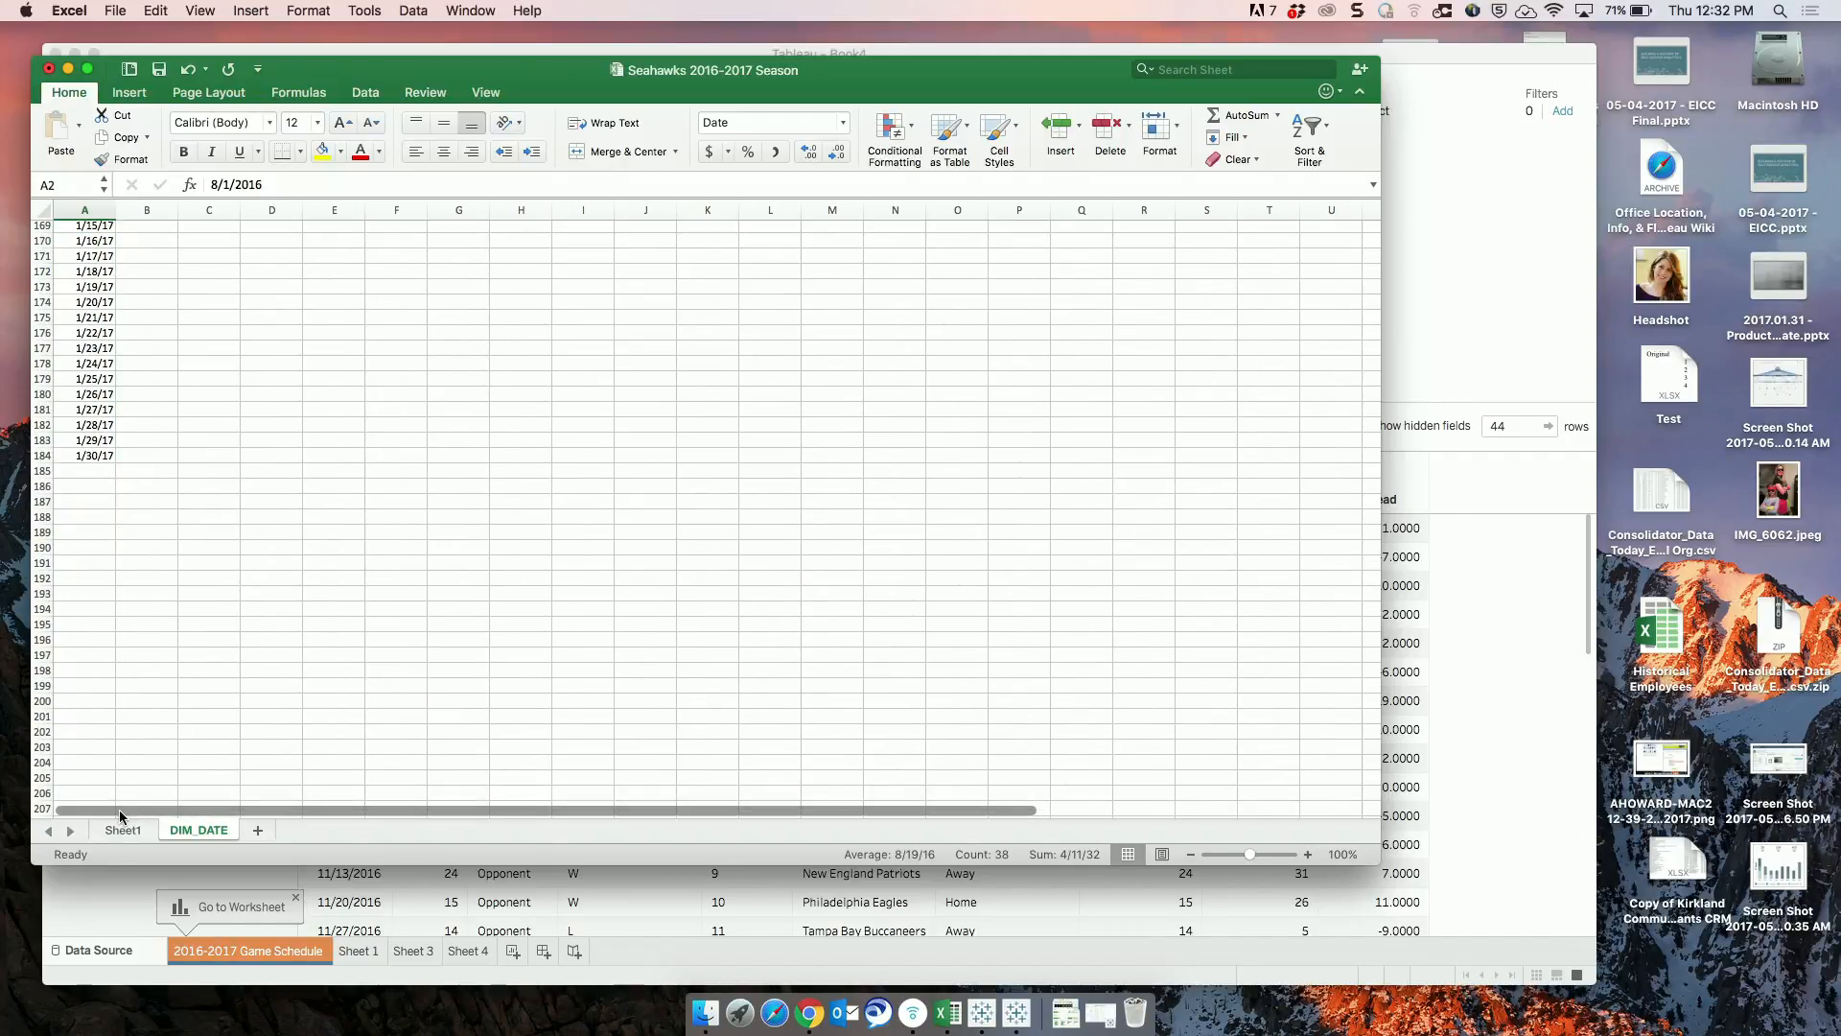
pyautogui.click(68, 69)
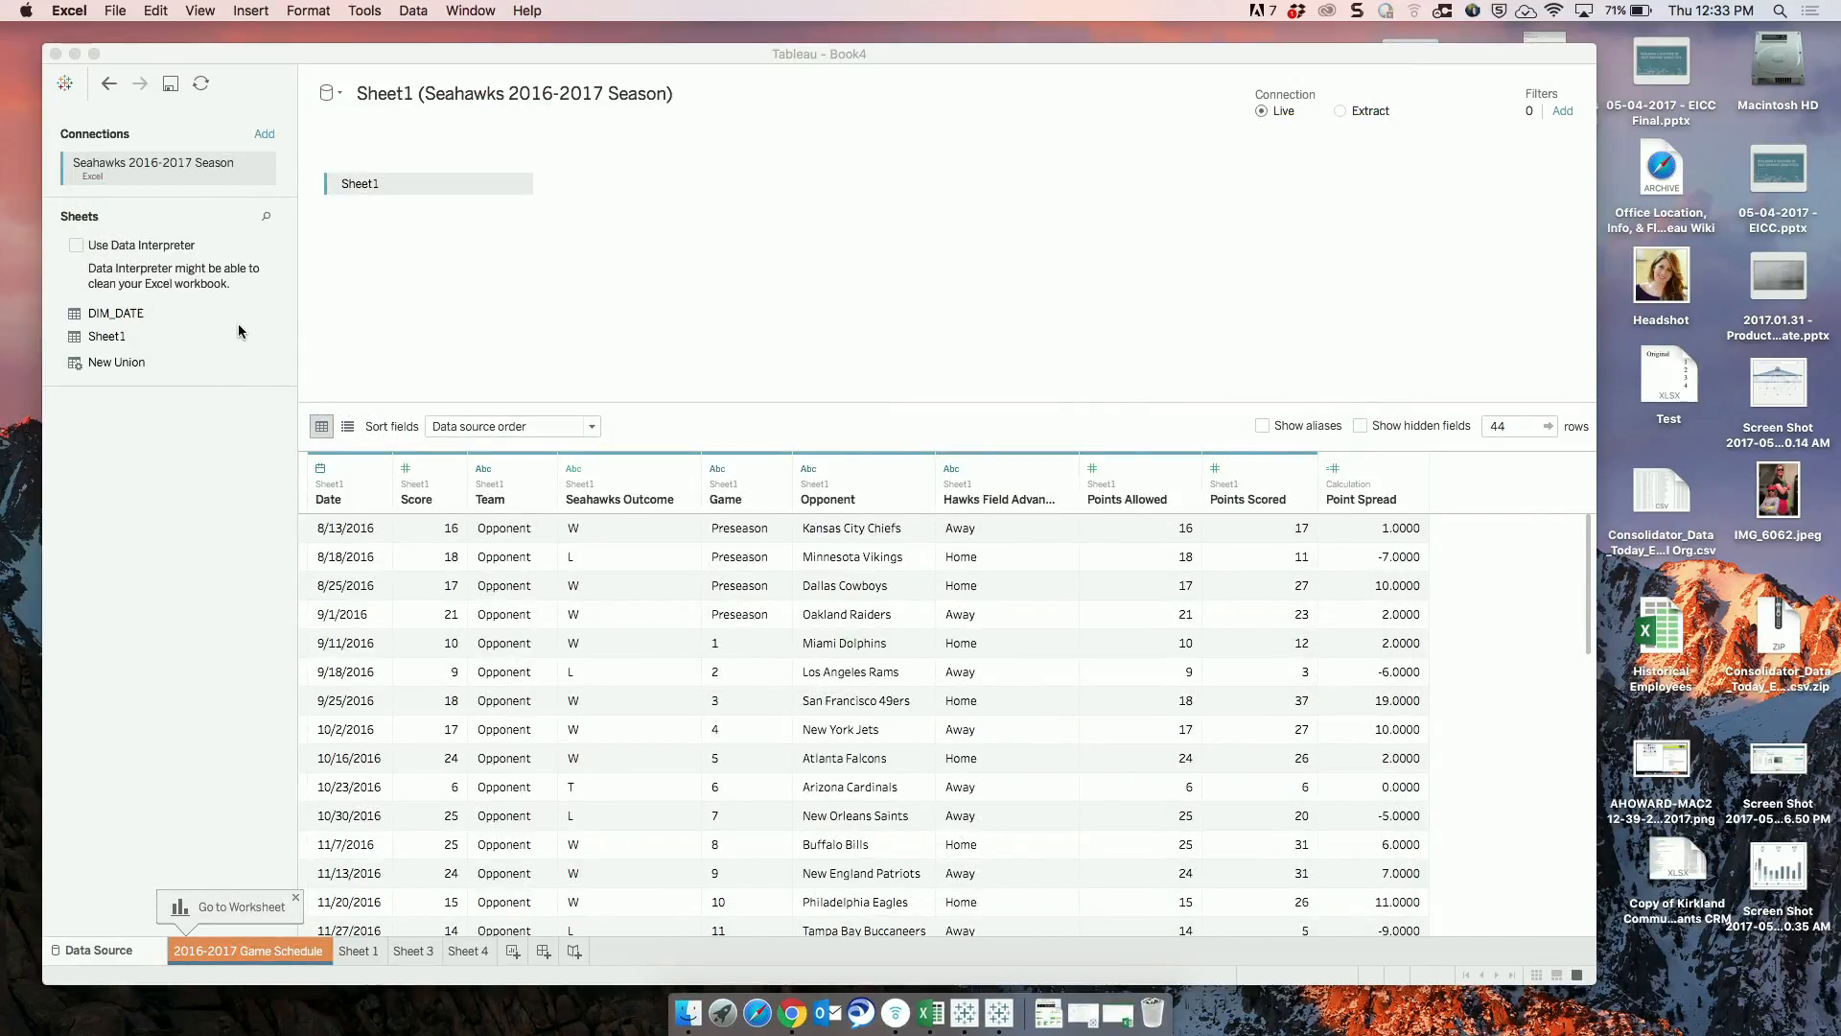
# Join DIM_DATE to Sheet1 as a right join on Date = Date (DIM!DATE) and review the joined rows.
pyautogui.moveTo(123, 314); pyautogui.dragTo(619, 183)
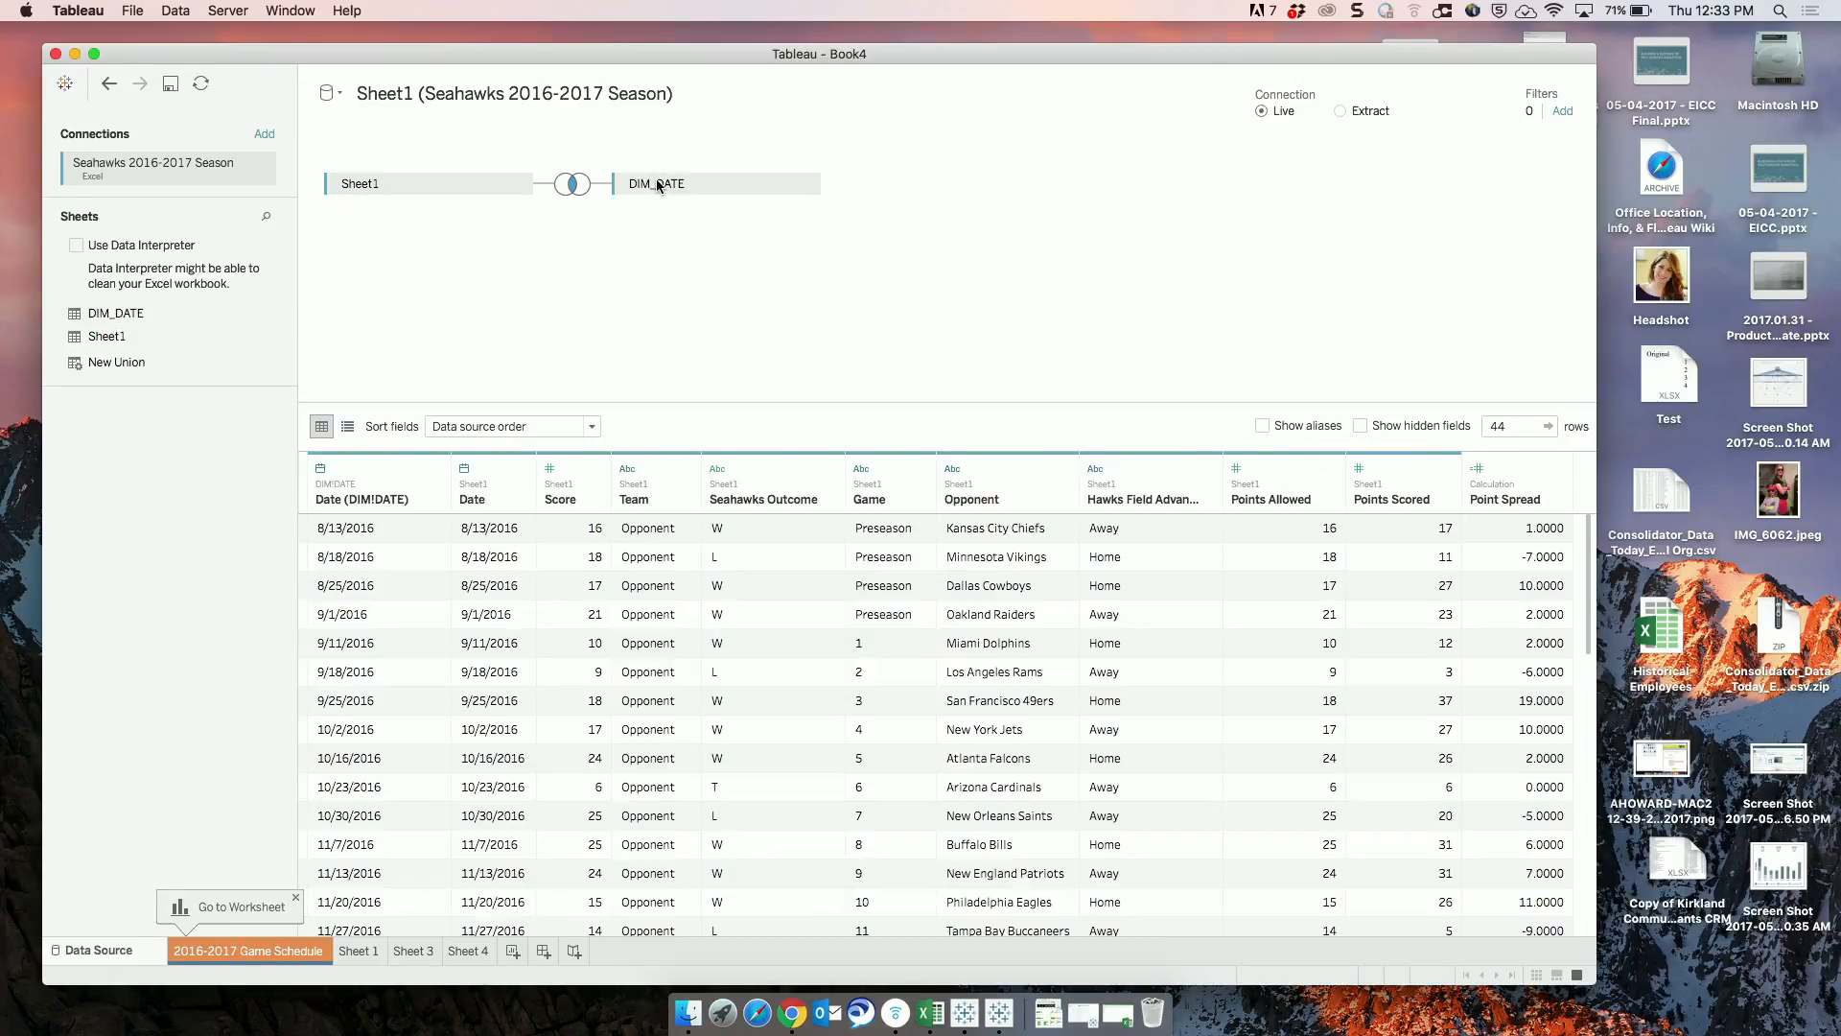
pyautogui.click(576, 184)
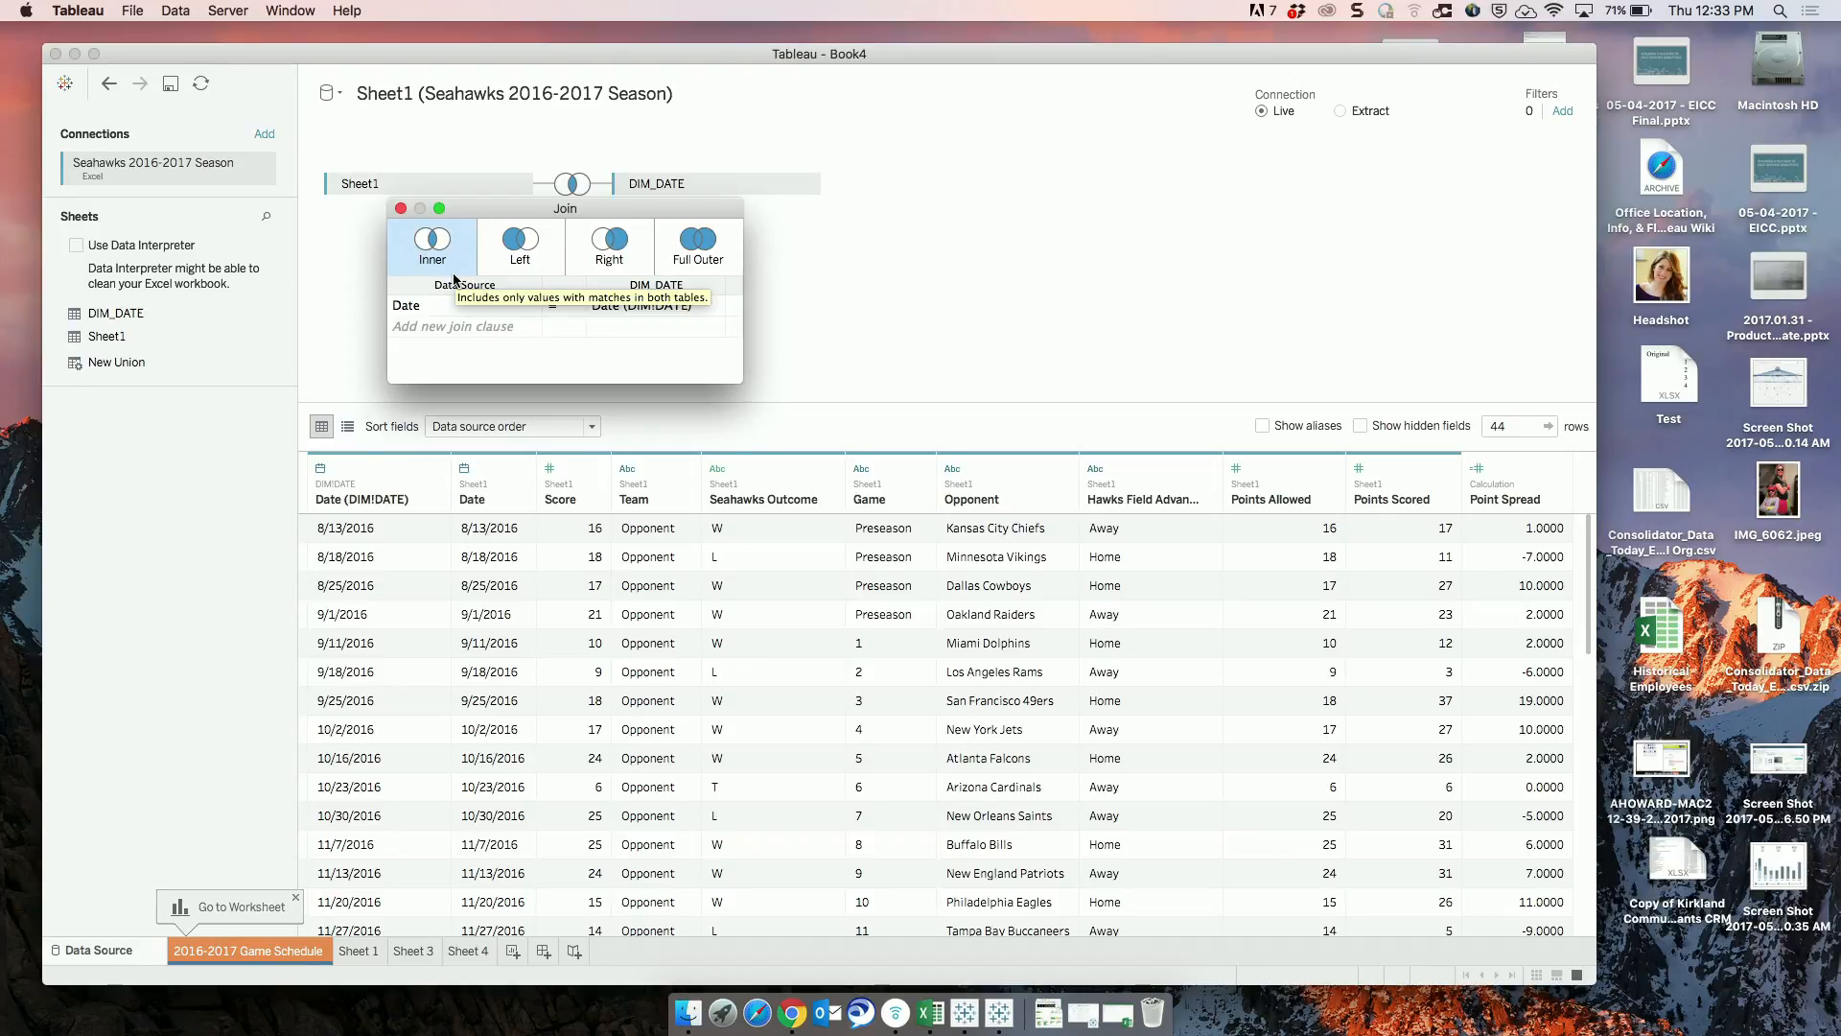
pyautogui.click(522, 251)
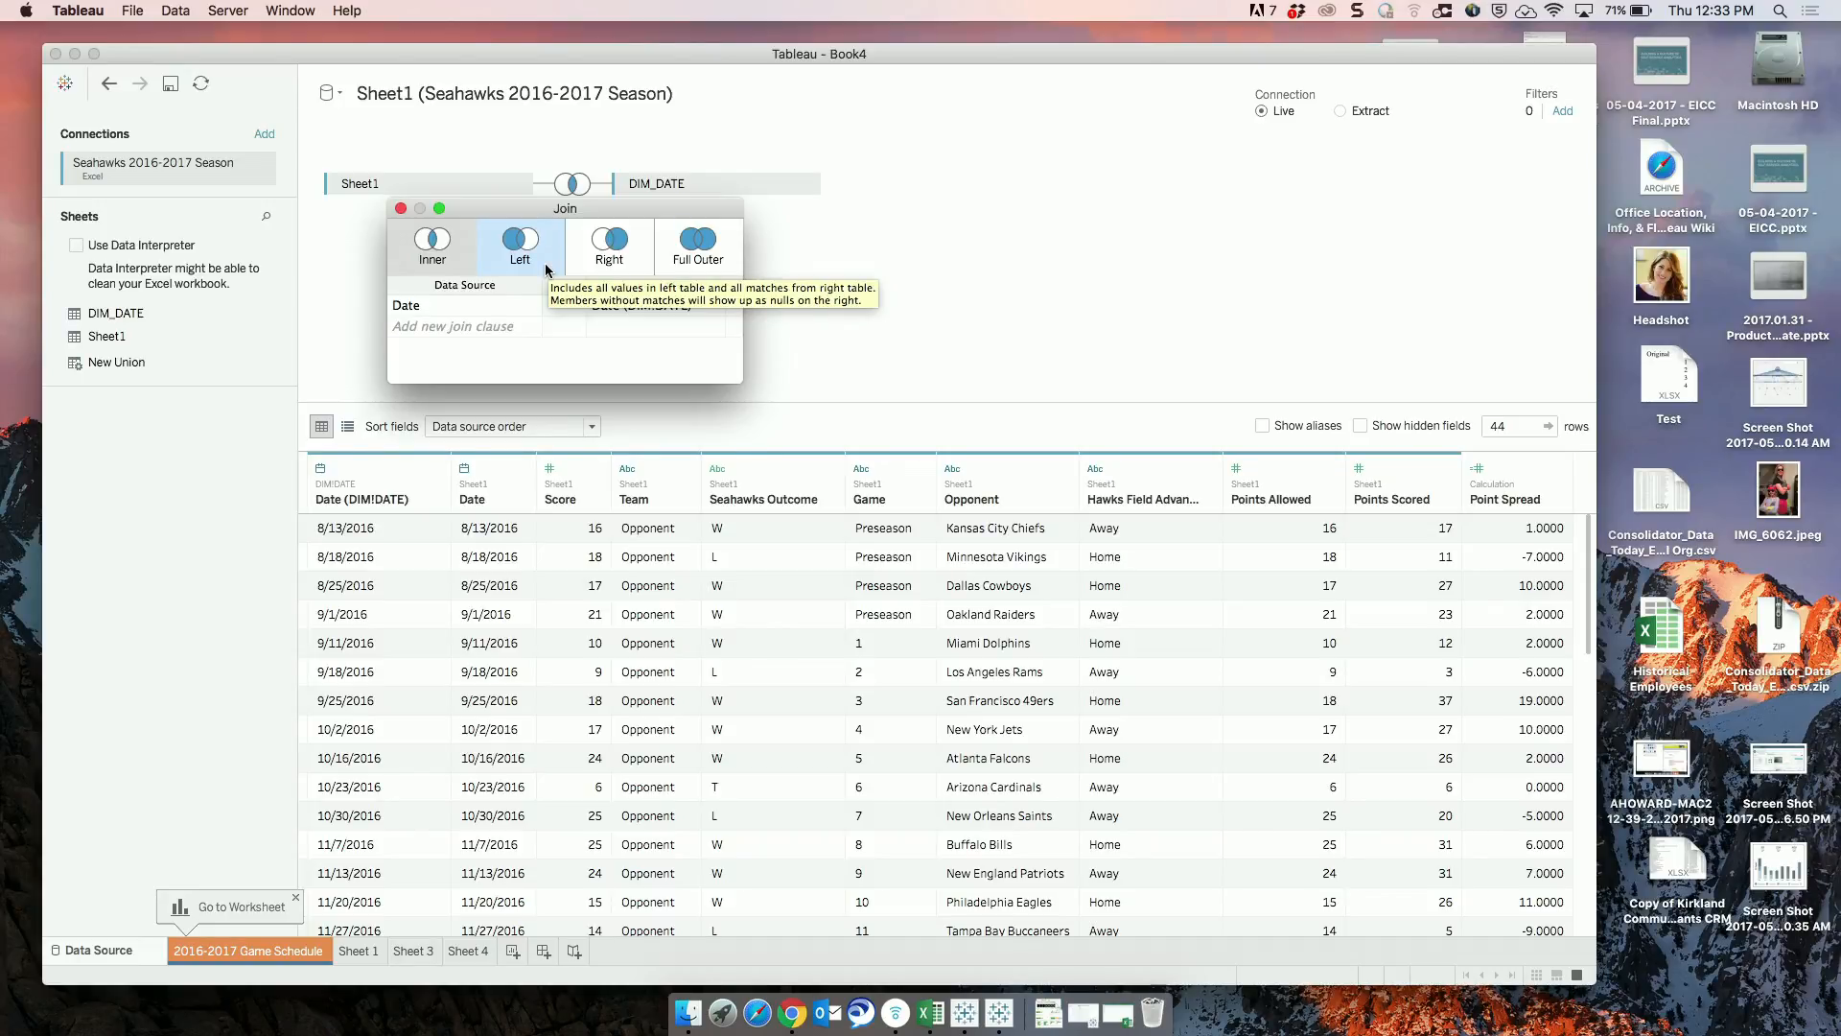
pyautogui.click(595, 265)
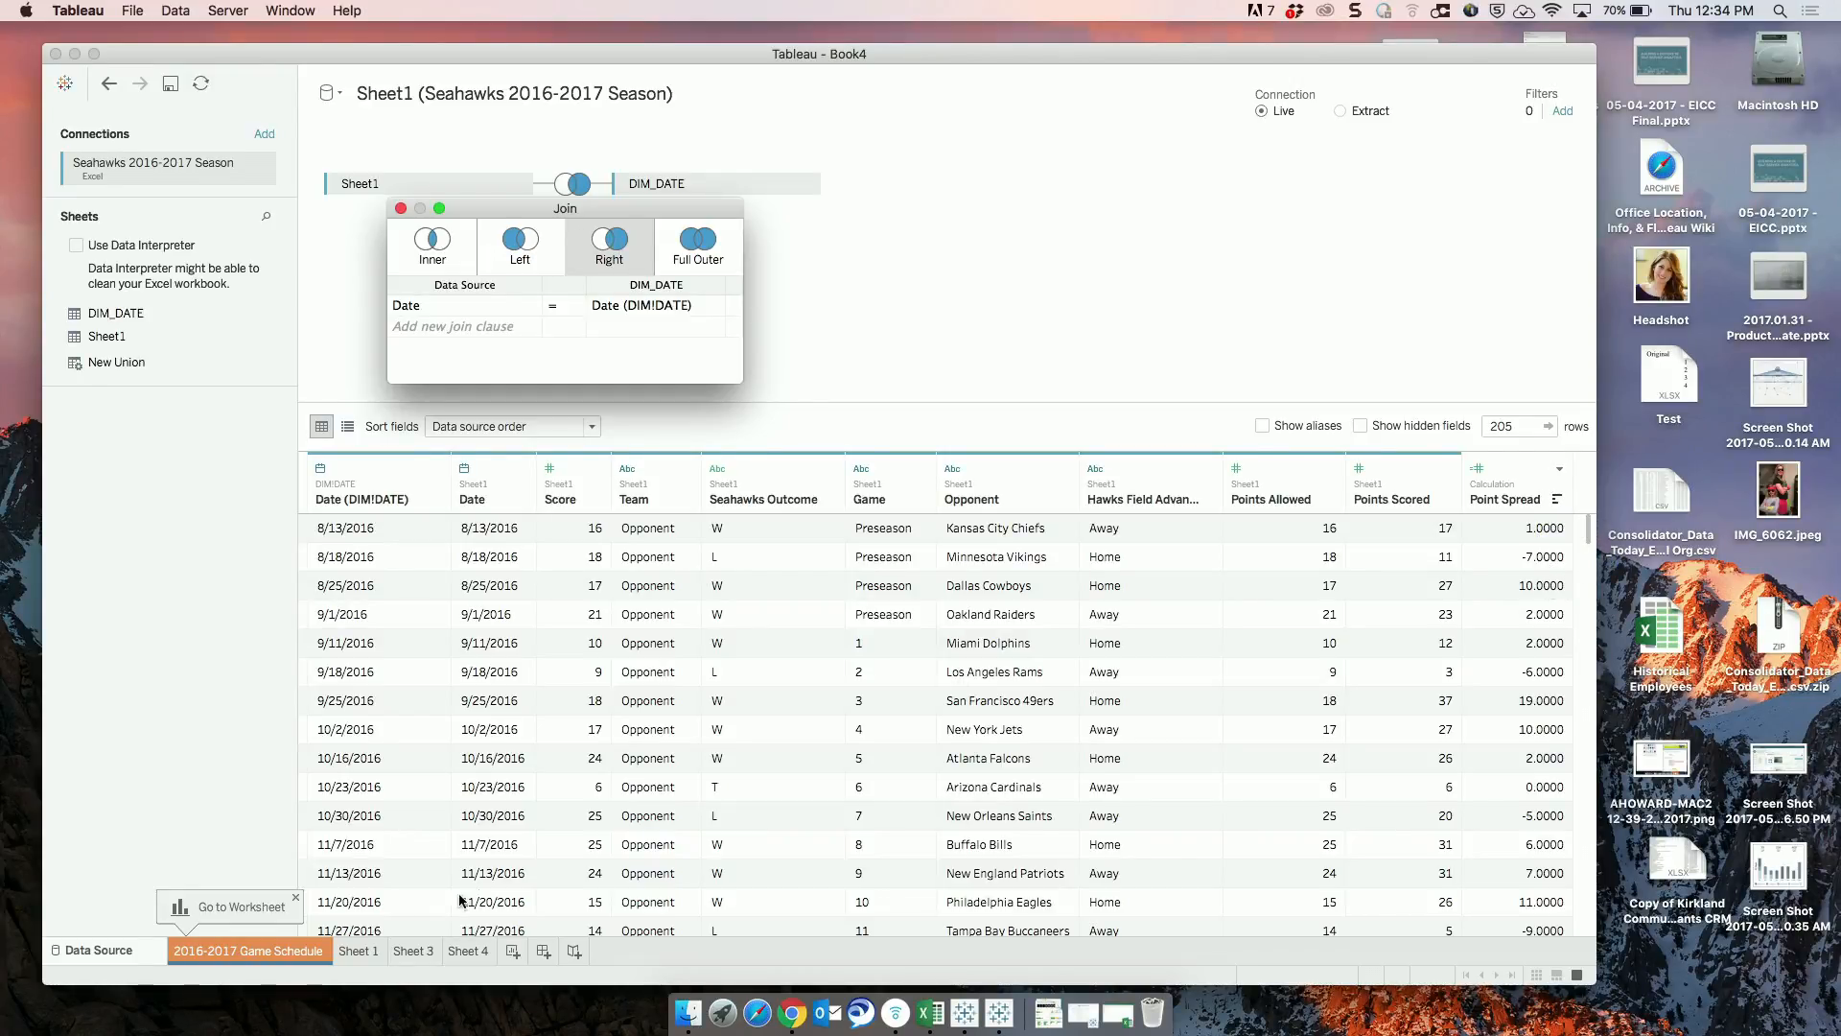
pyautogui.scroll(-5, 518, 866)
pyautogui.scroll(-15, 518, 864)
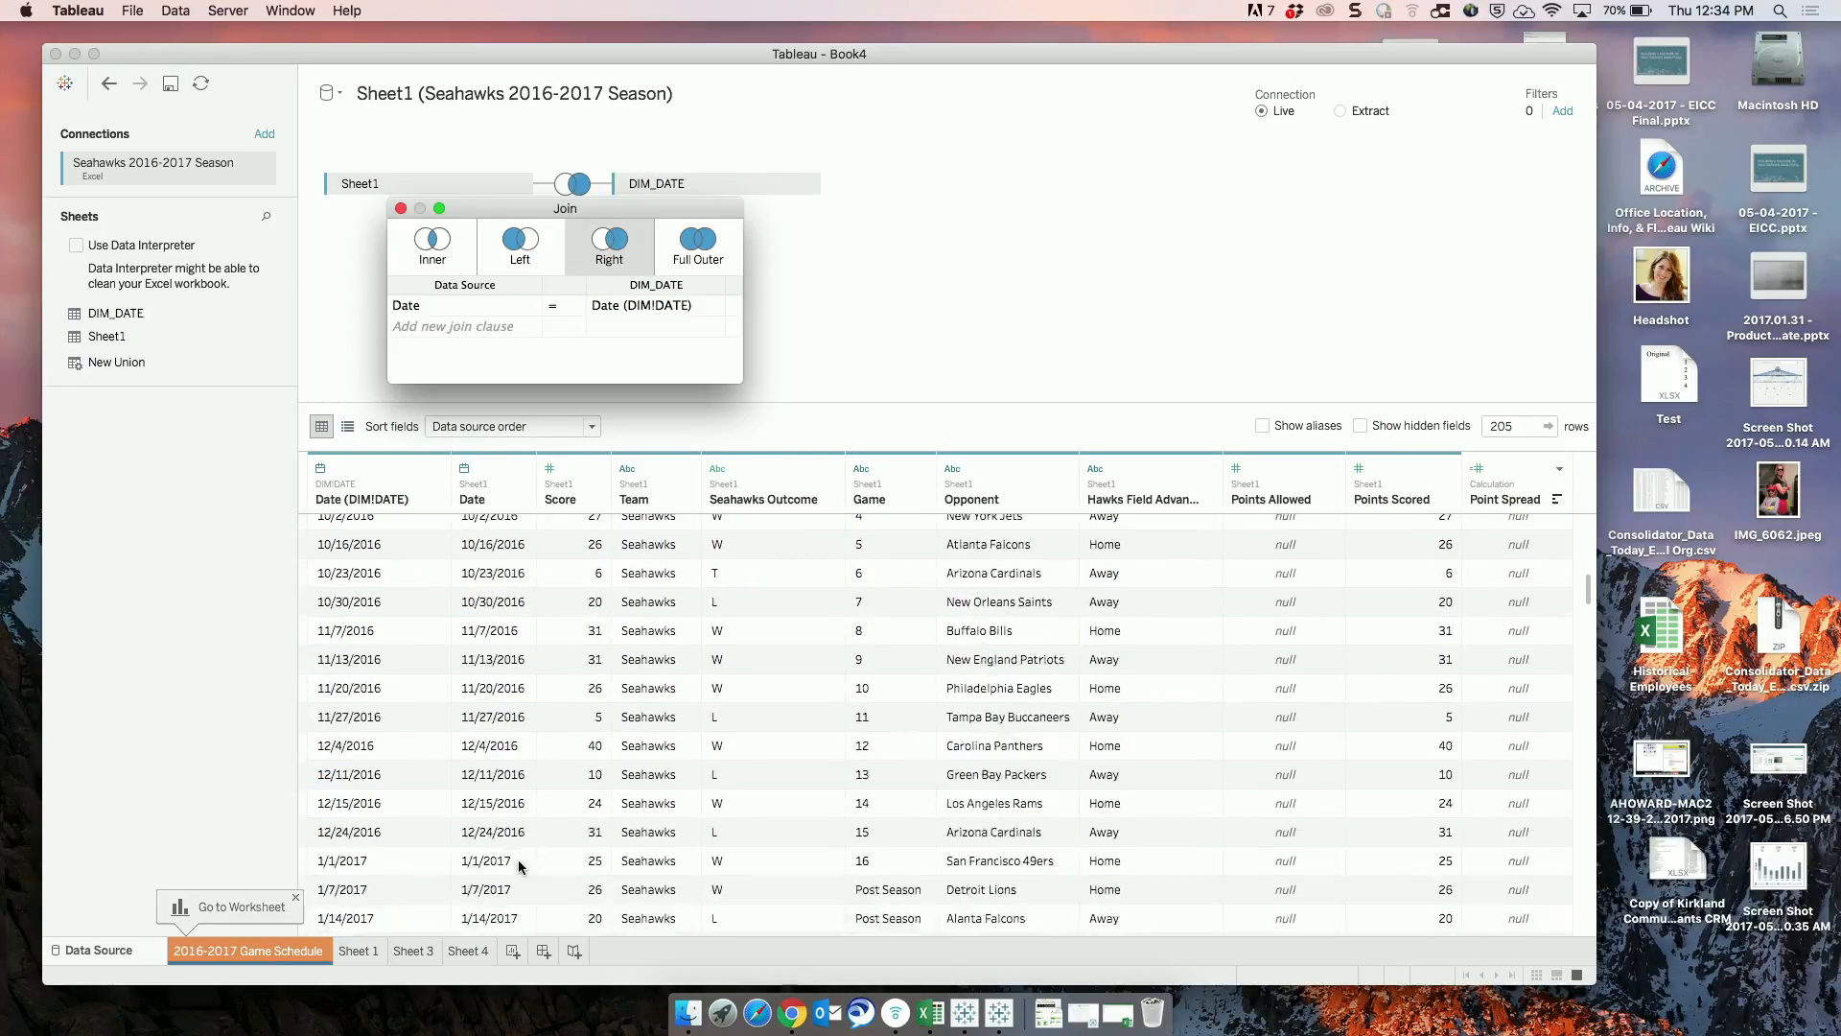
pyautogui.scroll(5, 518, 866)
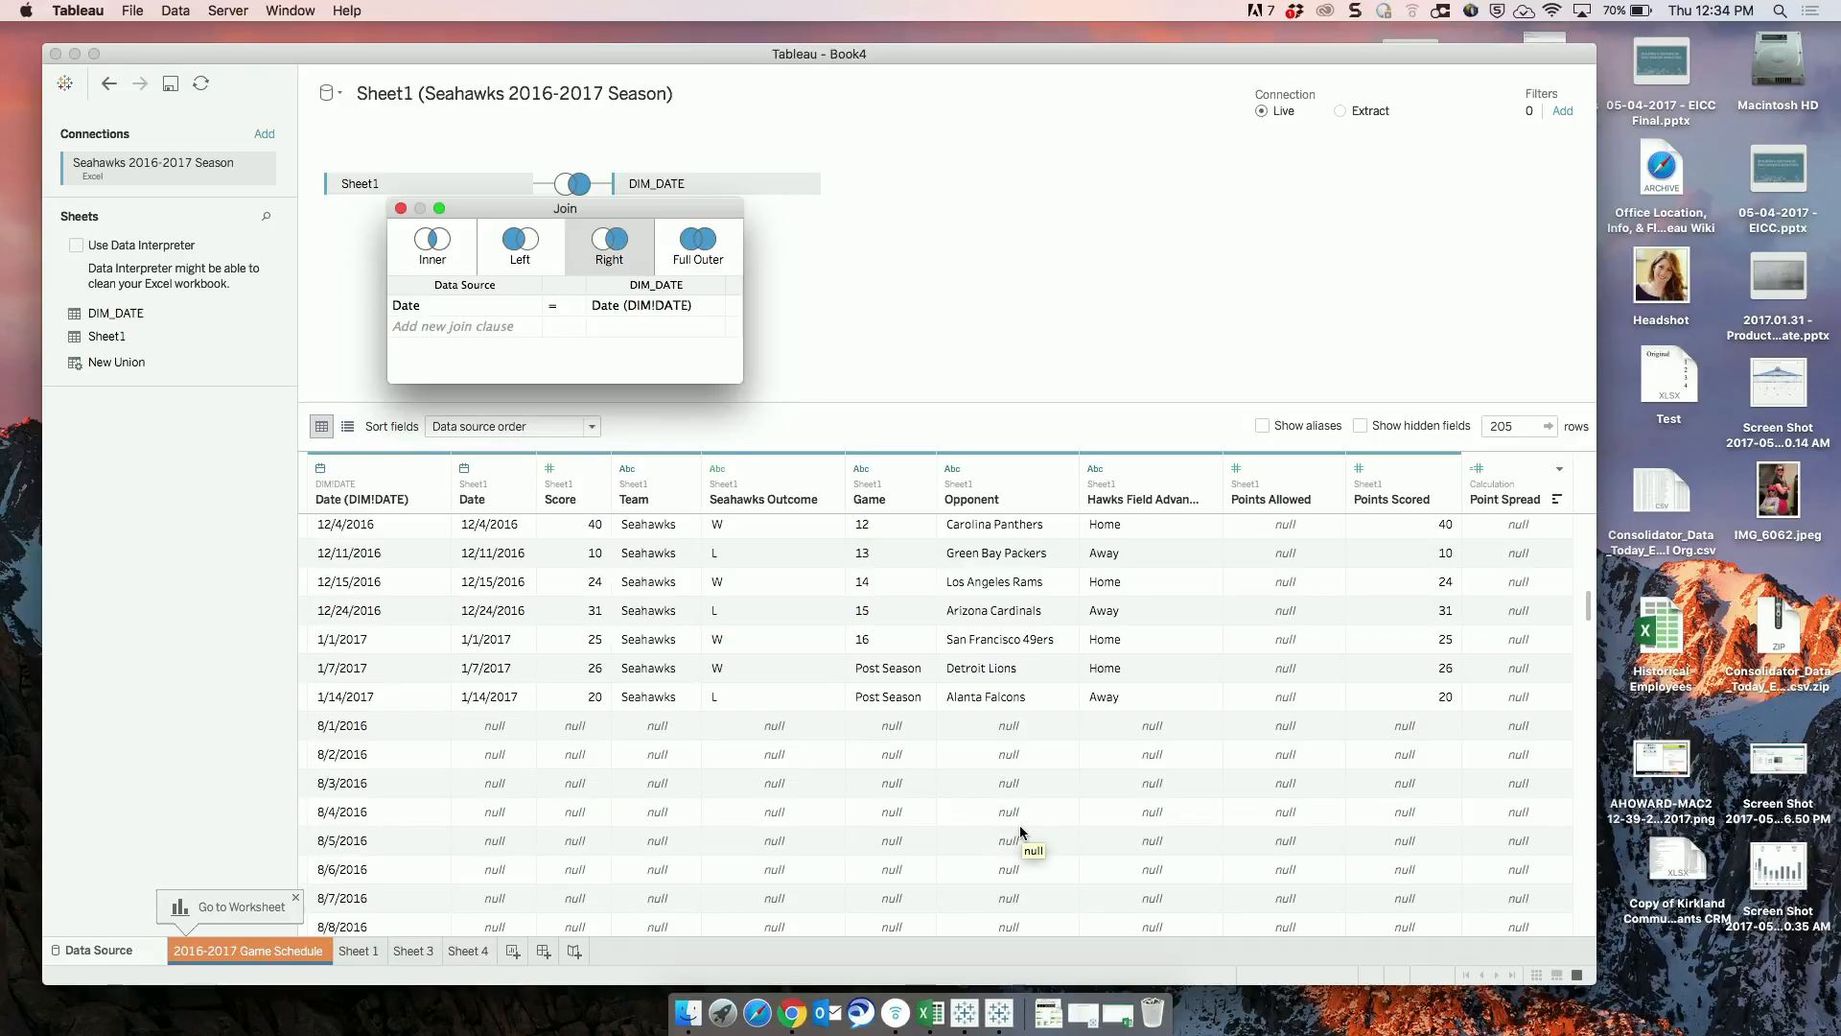
# On Sheet 4, replace all references to Date with Date (DIM!DATE).
pyautogui.click(470, 952)
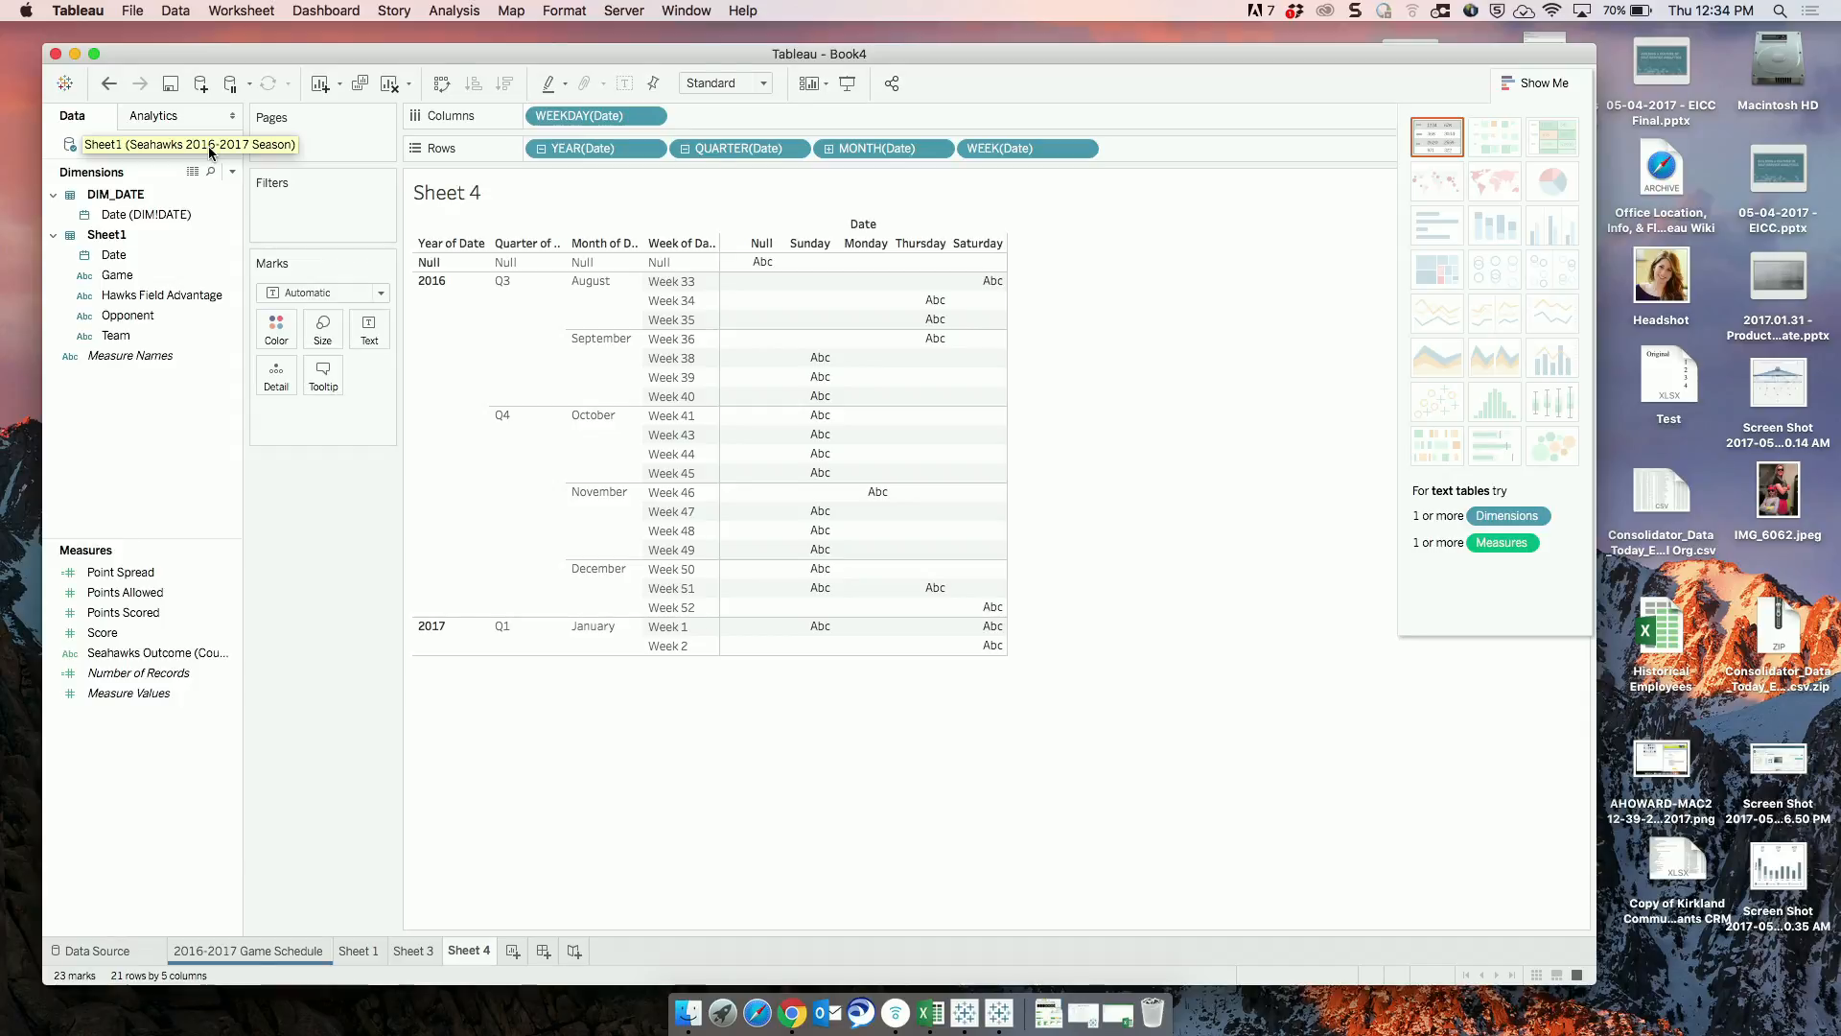
pyautogui.press('super+v')
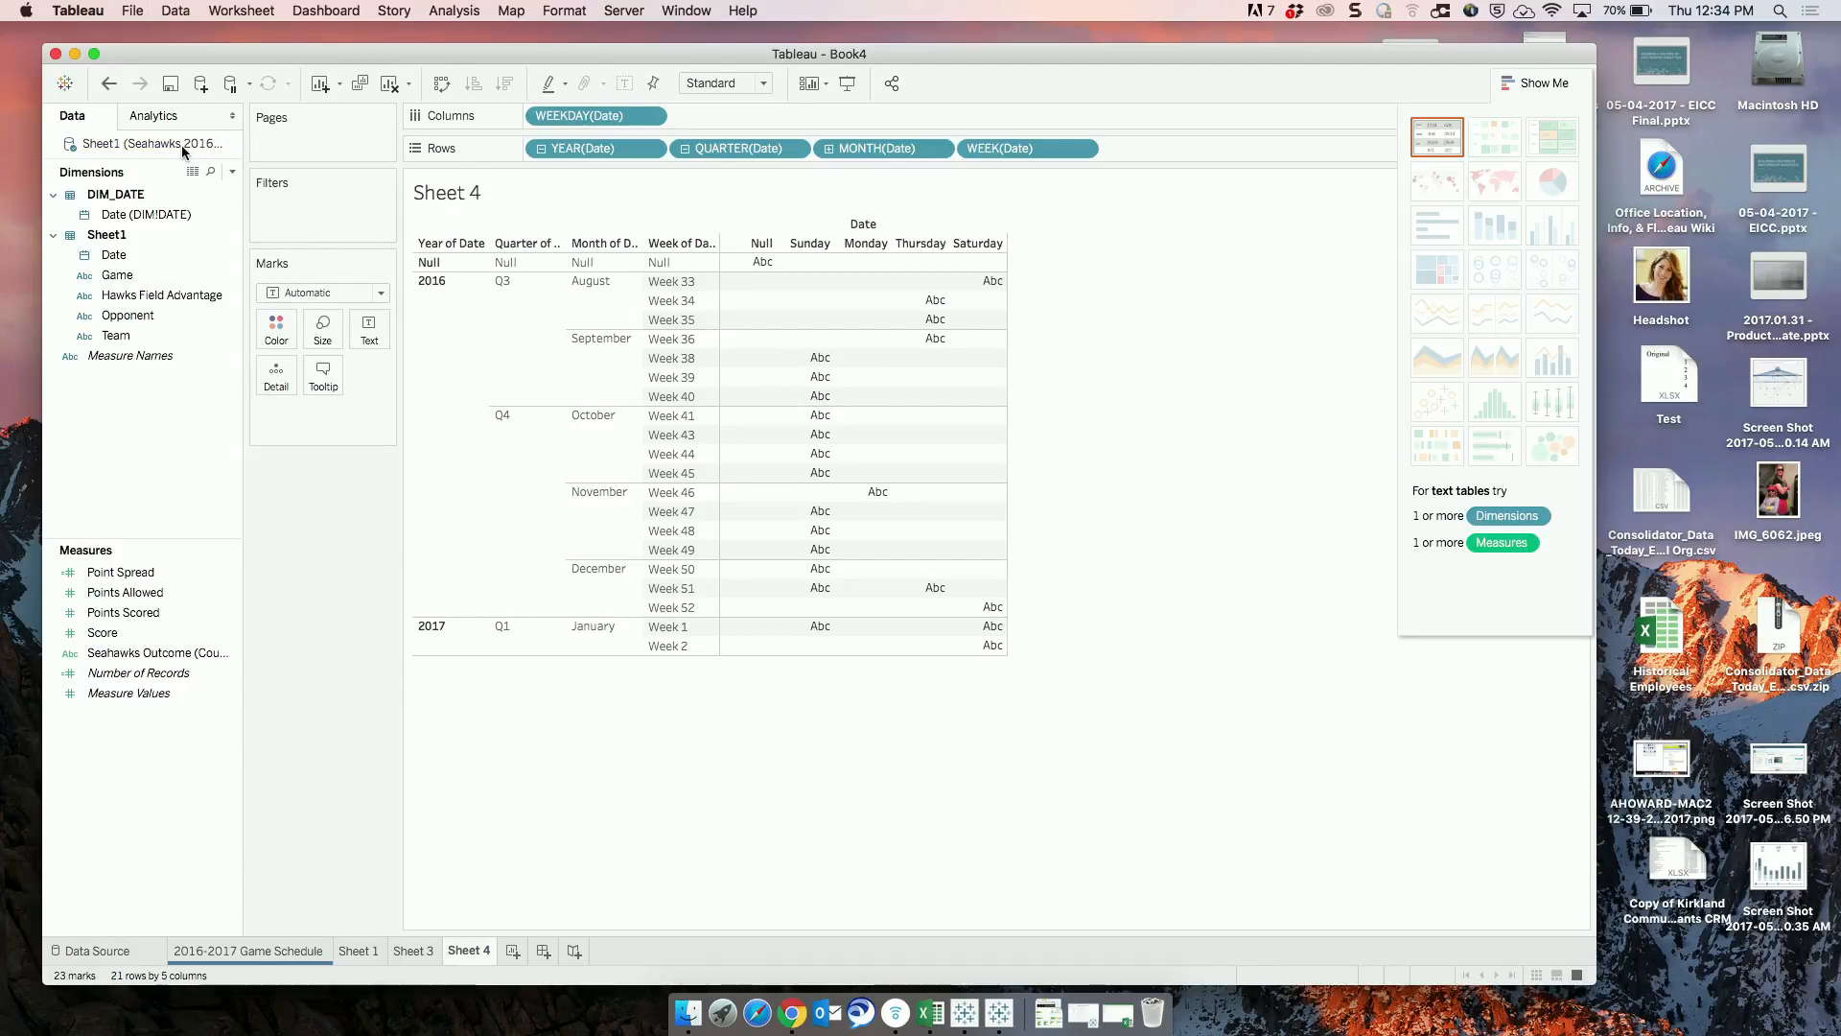
pyautogui.click(153, 215)
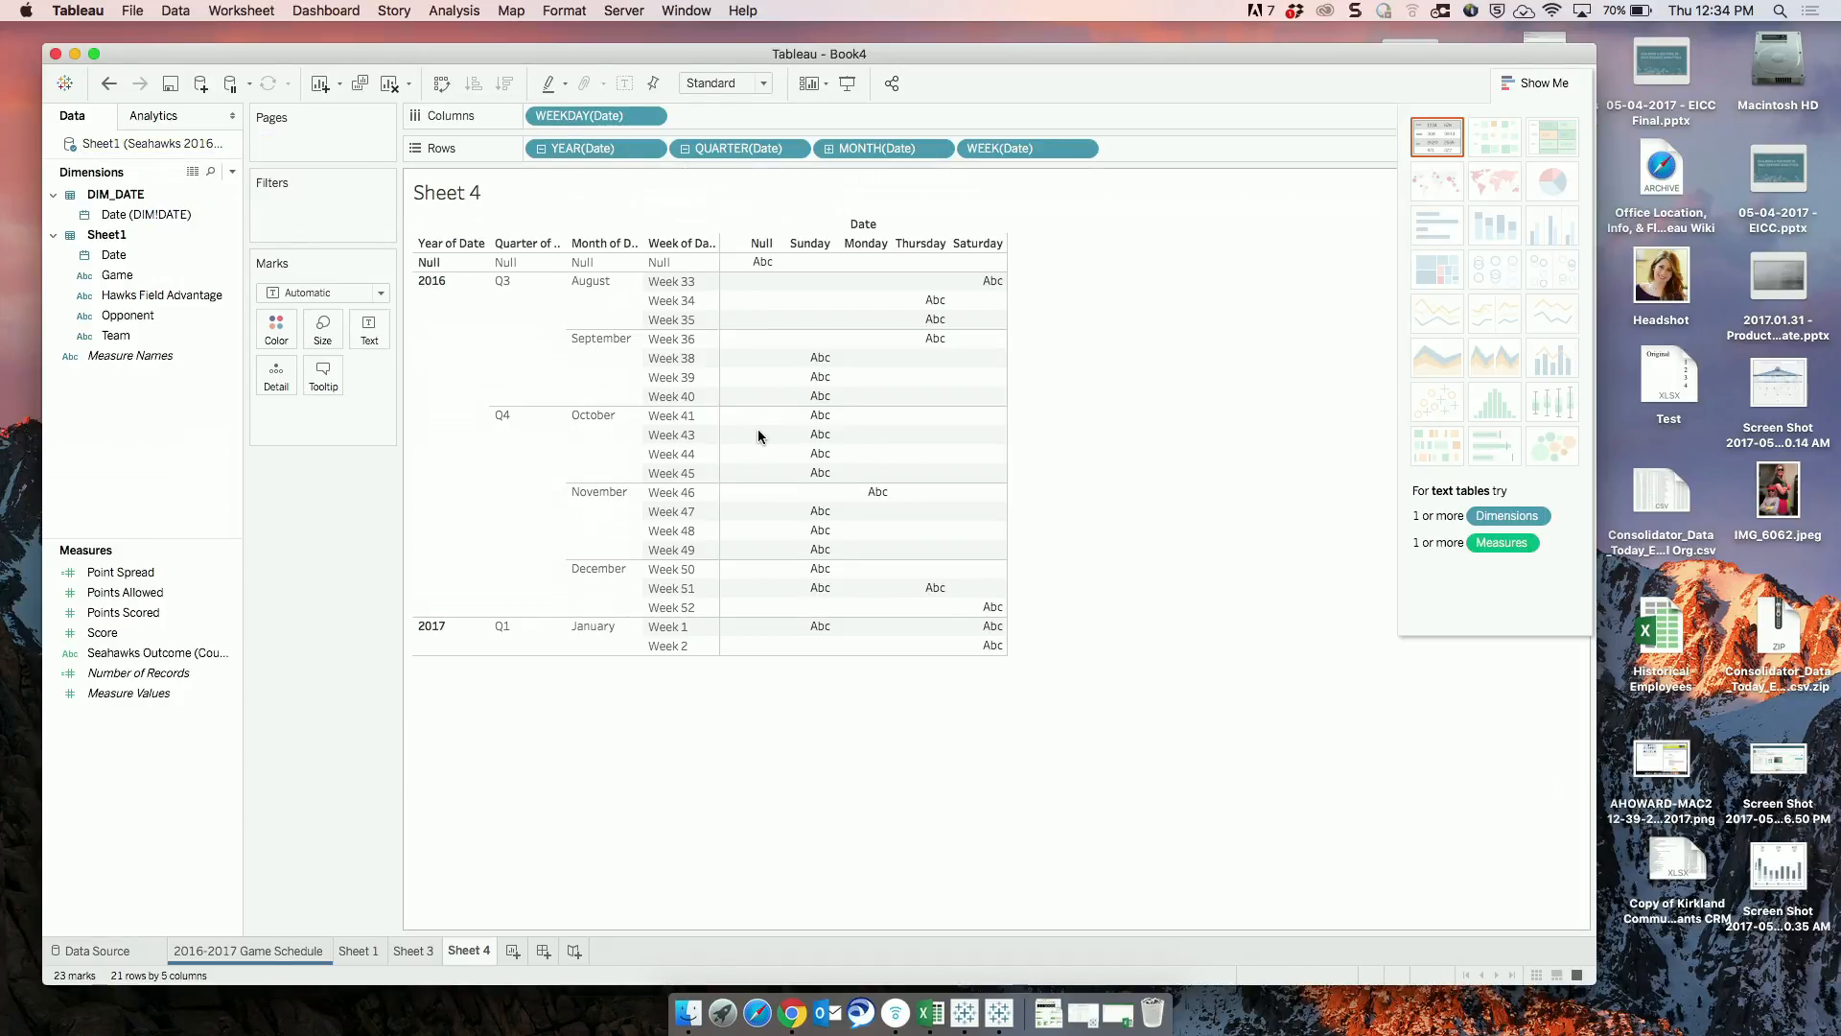
pyautogui.click(117, 254)
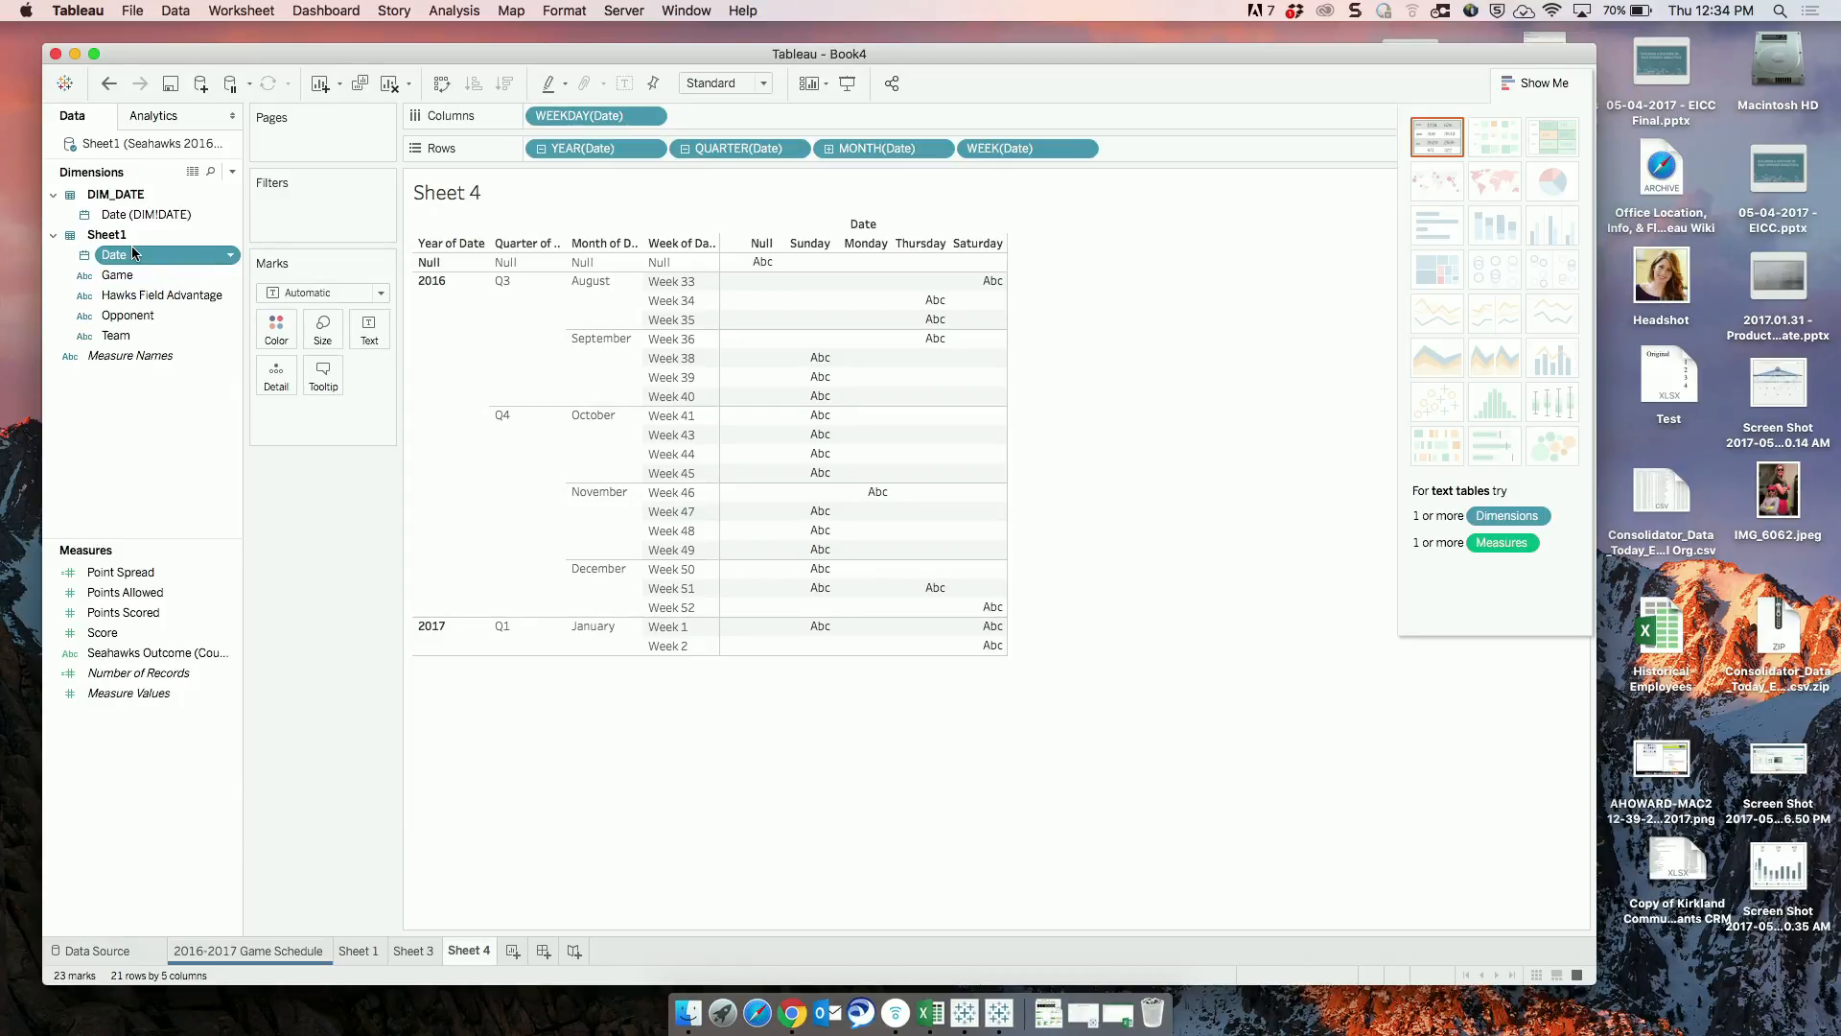
pyautogui.click(231, 254)
pyautogui.moveTo(304, 385)
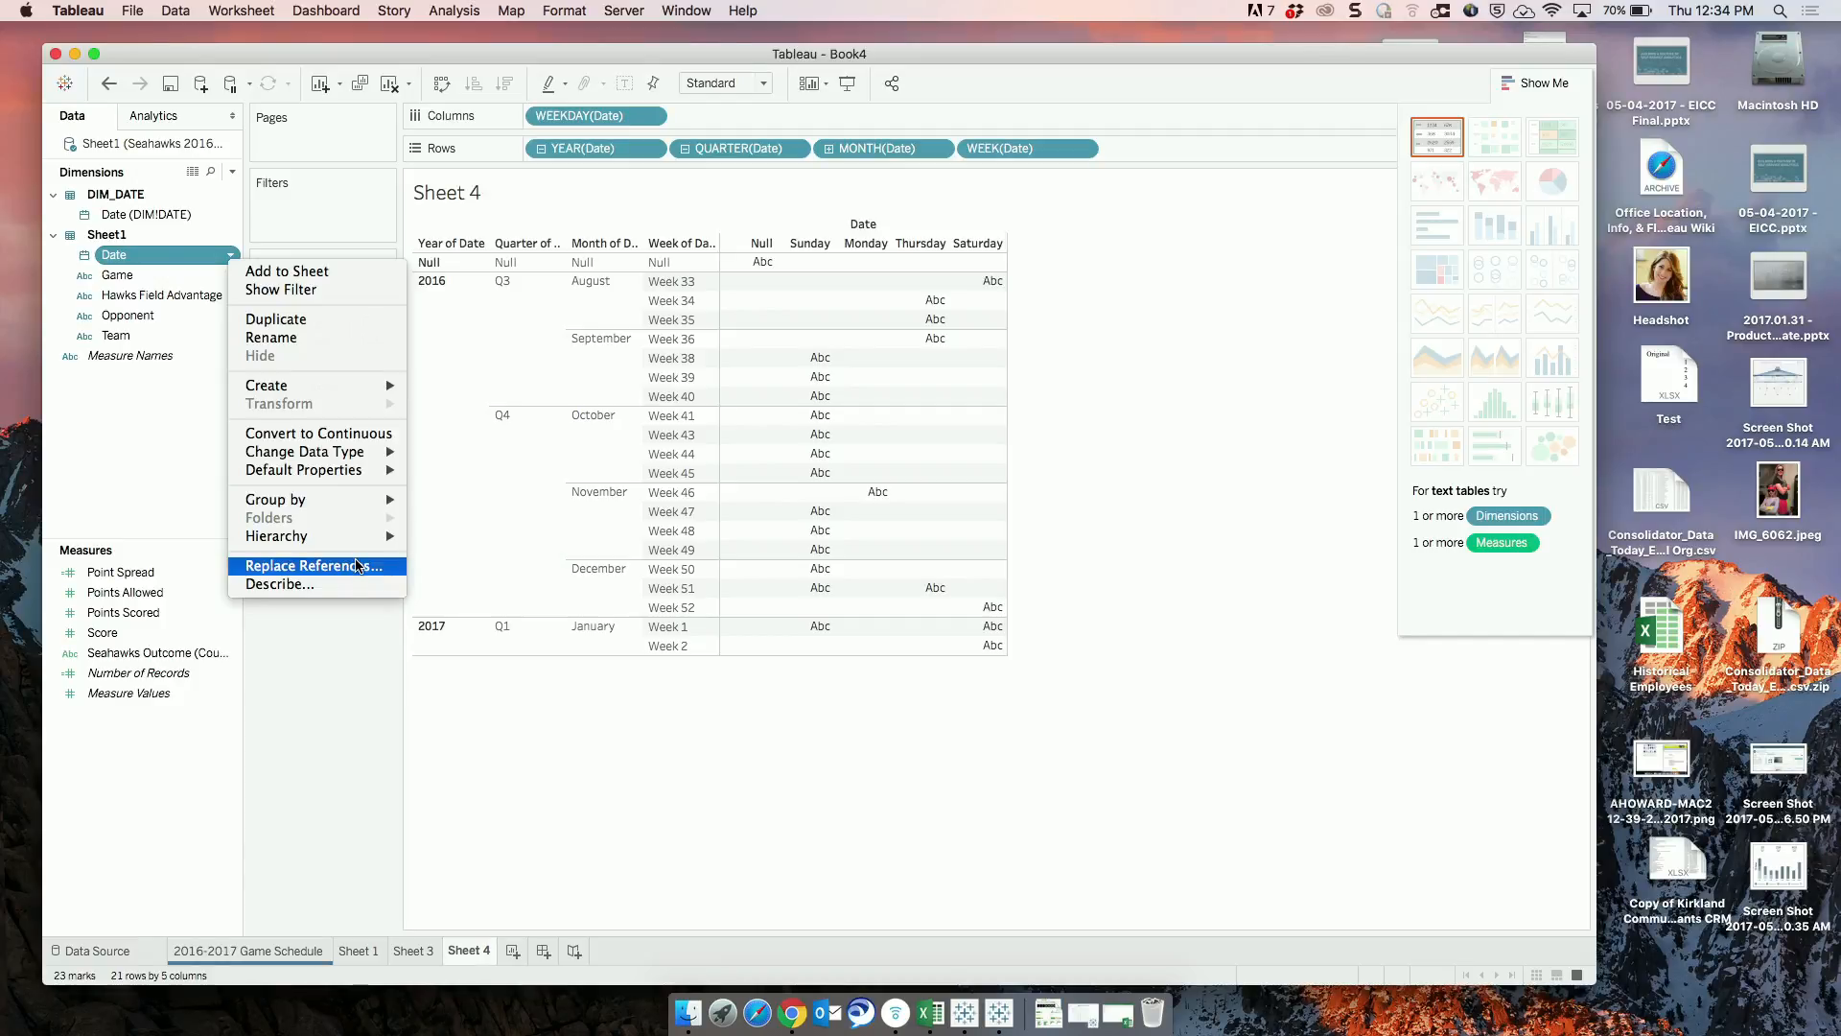
pyautogui.click(357, 566)
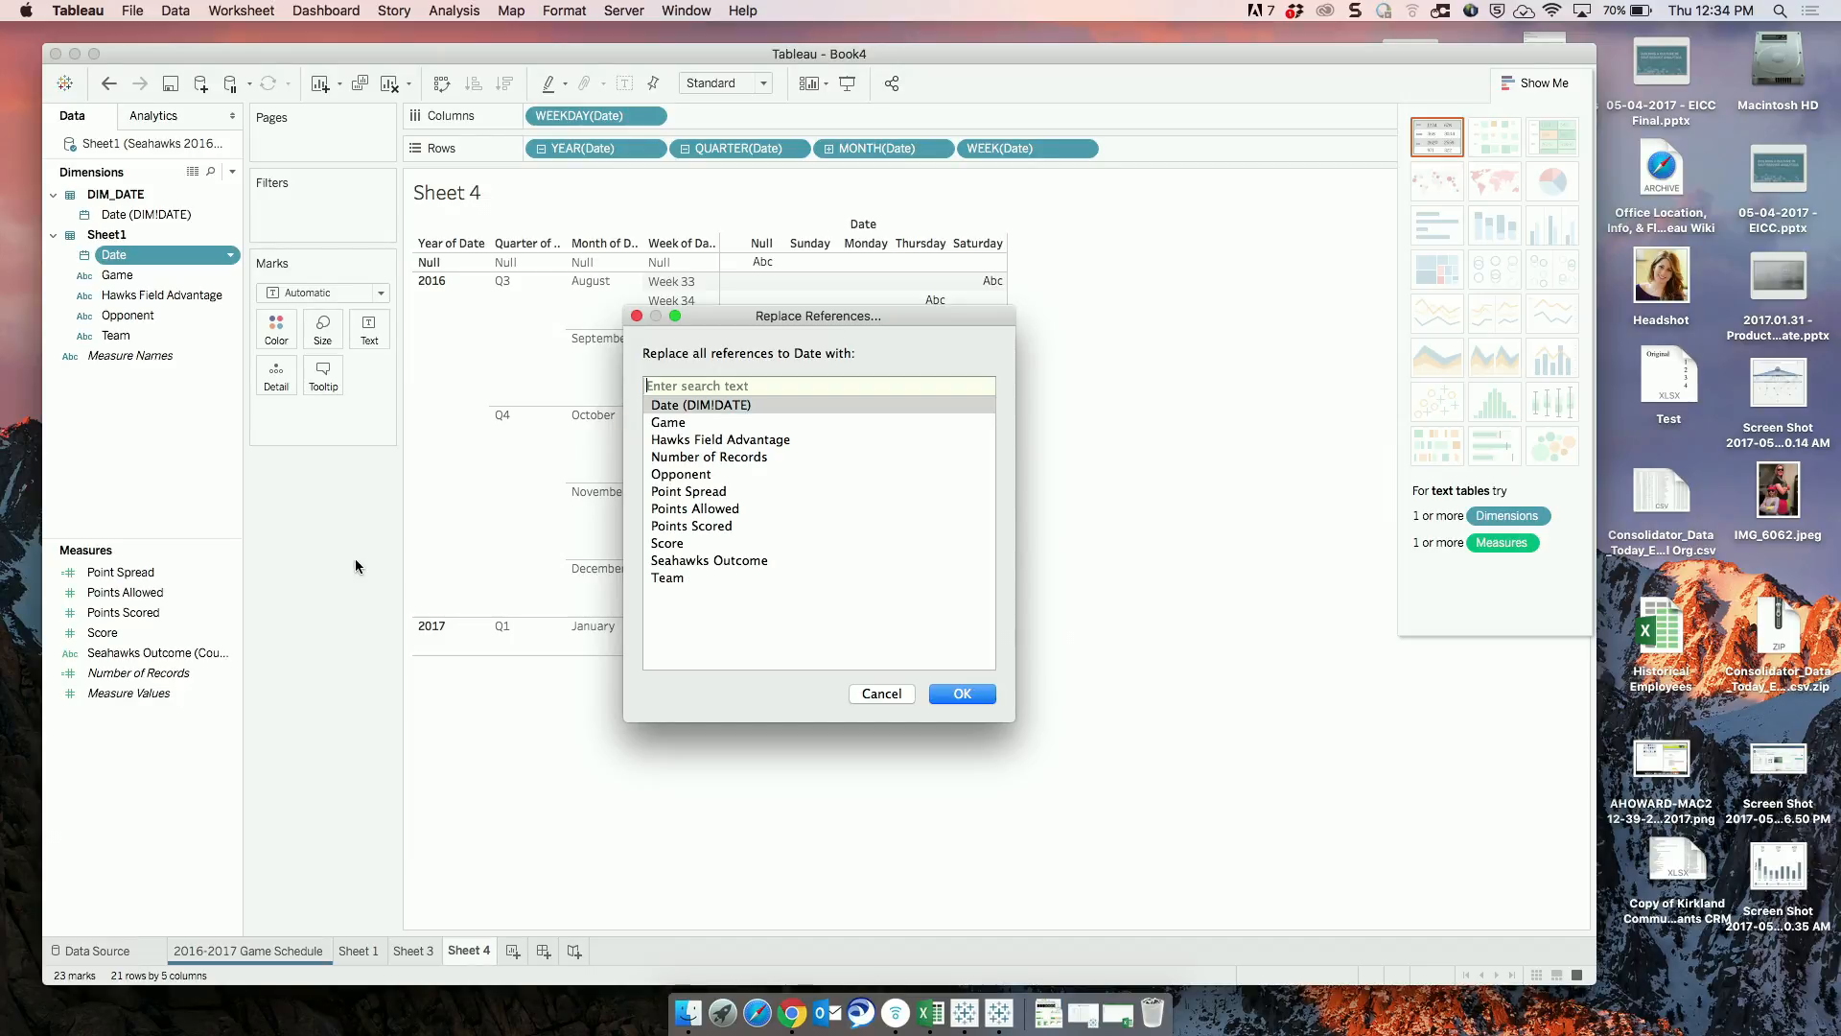
pyautogui.click(709, 410)
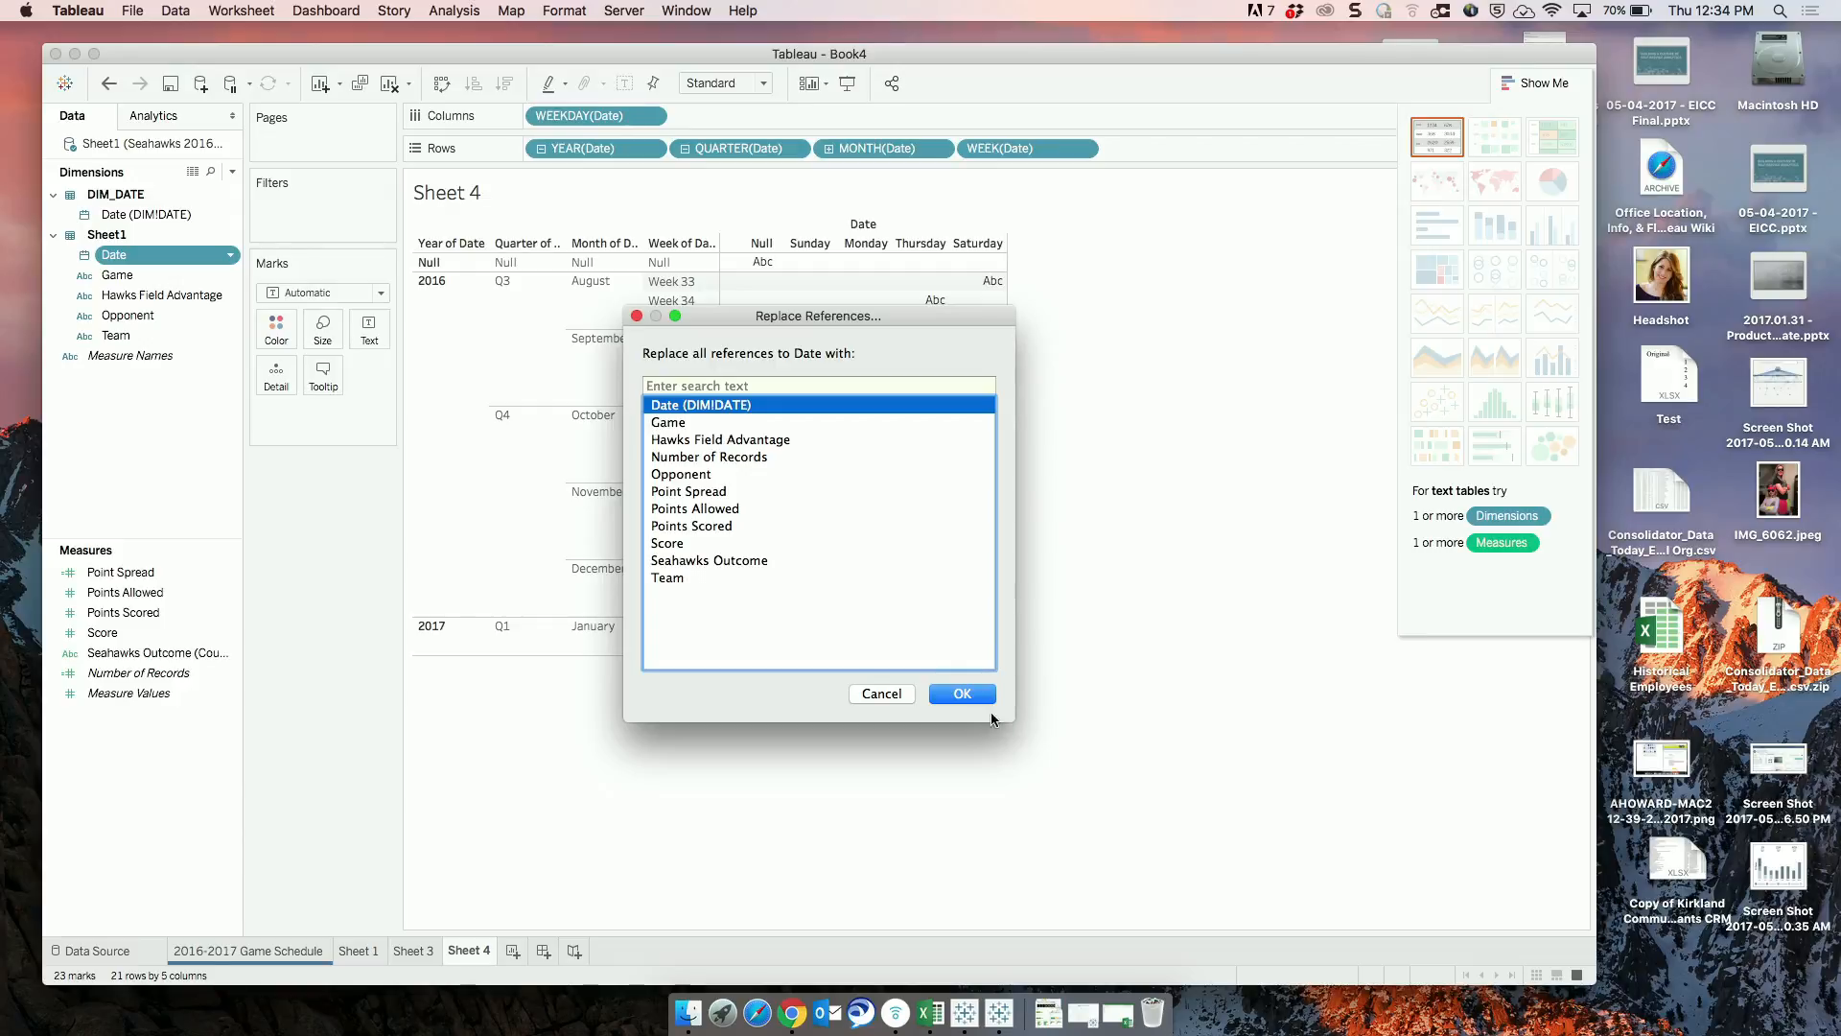
pyautogui.click(963, 695)
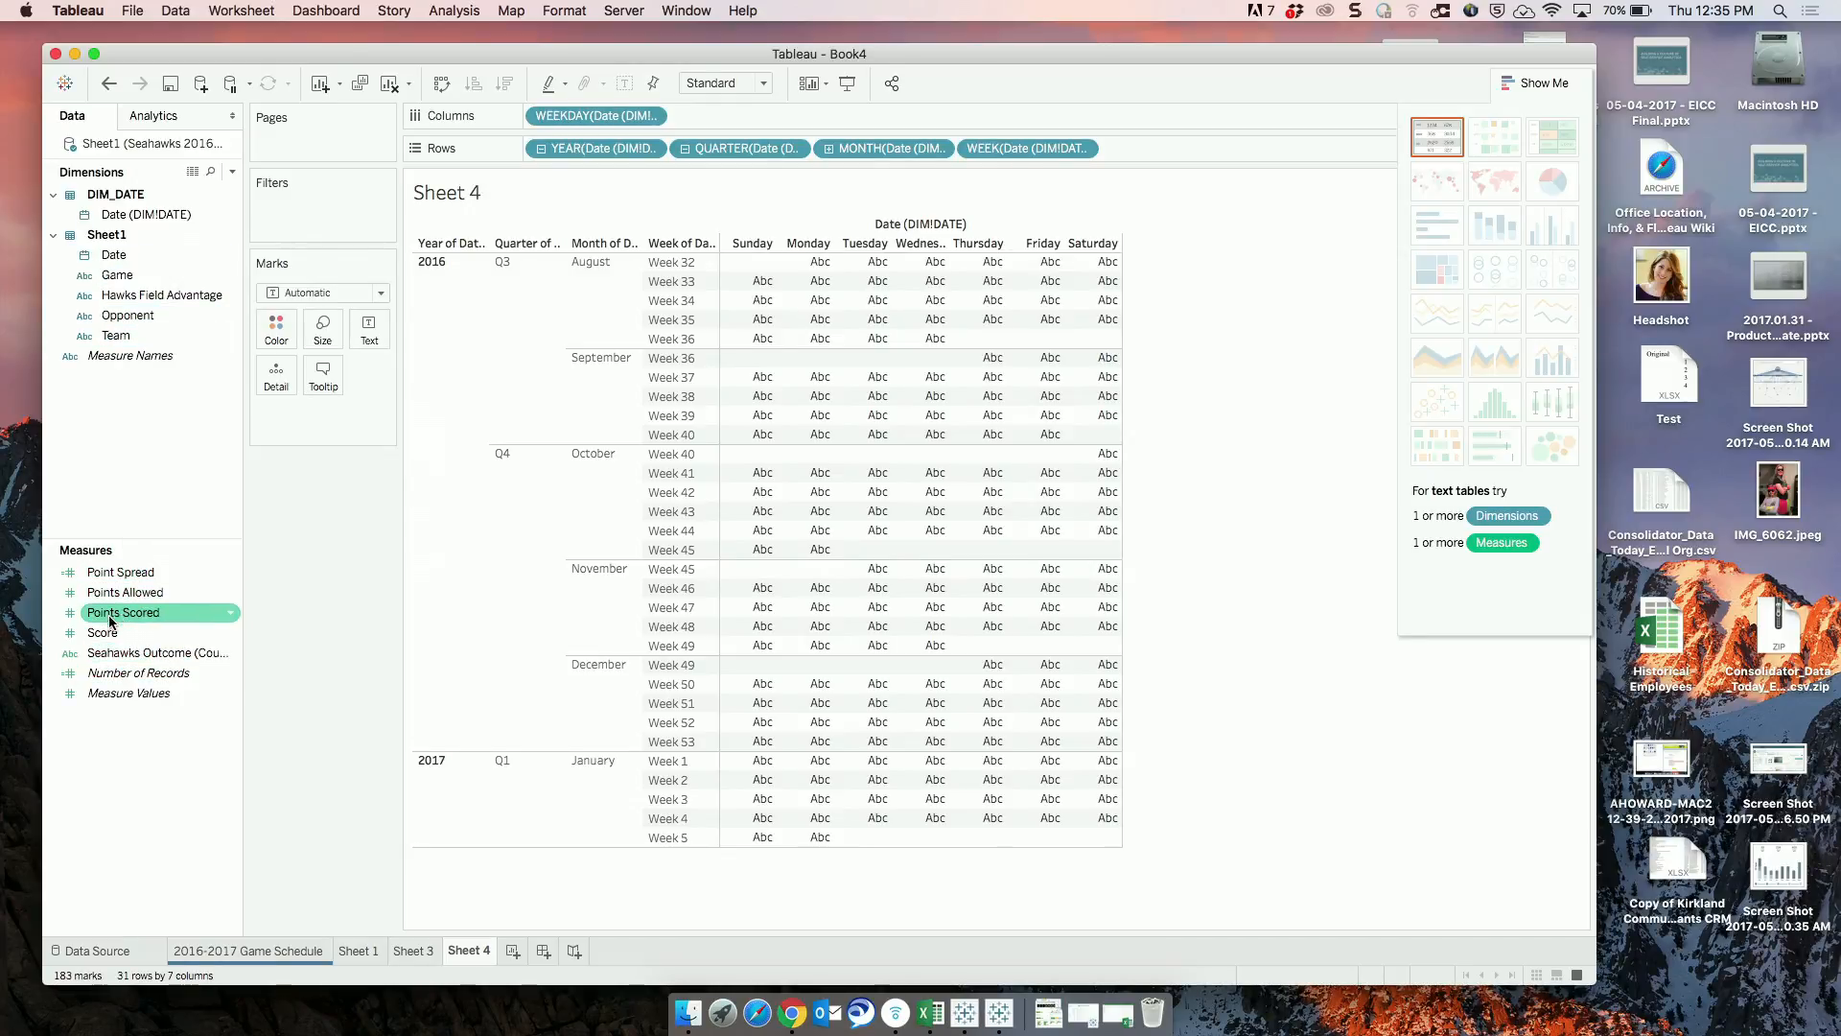
# Color the Sheet 4 calendar by SUM(Score), hide the chart suggestions and inspect the Thursday marks in August and September.
pyautogui.moveTo(103, 634)
pyautogui.mouseDown()
pyautogui.moveTo(158, 572)
pyautogui.moveTo(275, 334)
pyautogui.mouseUp()
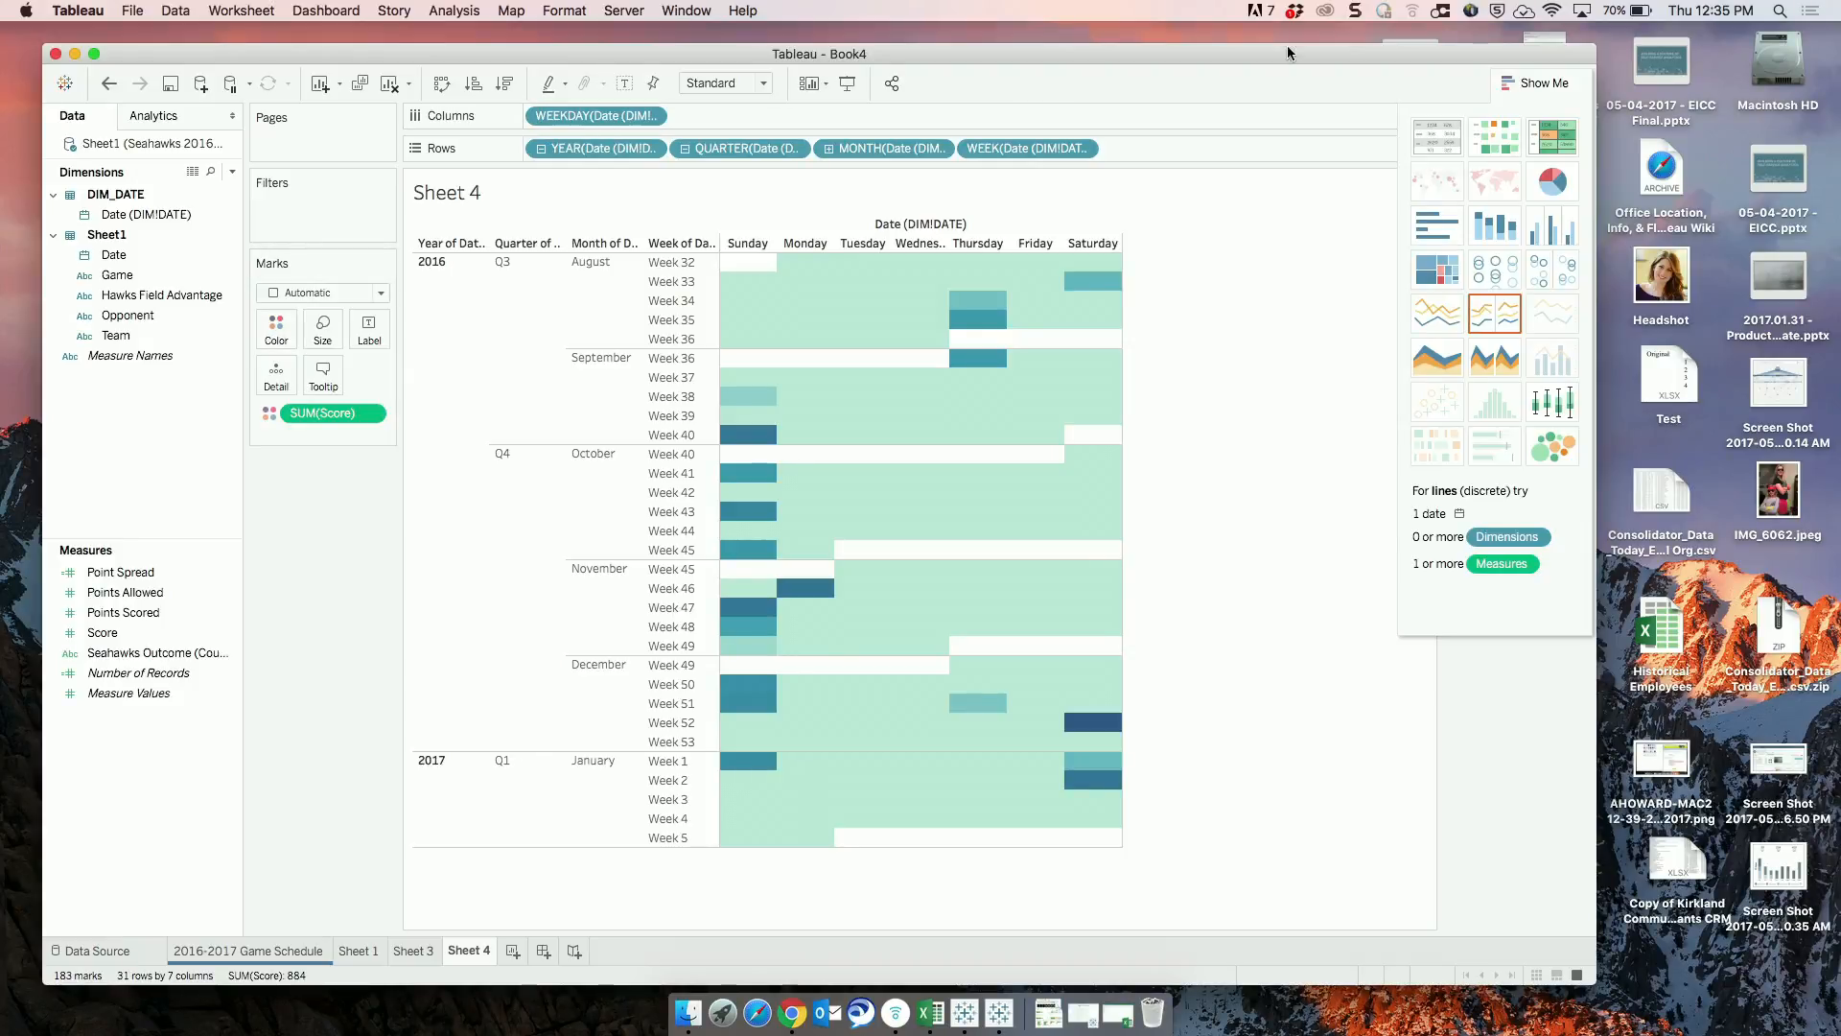
pyautogui.click(1559, 82)
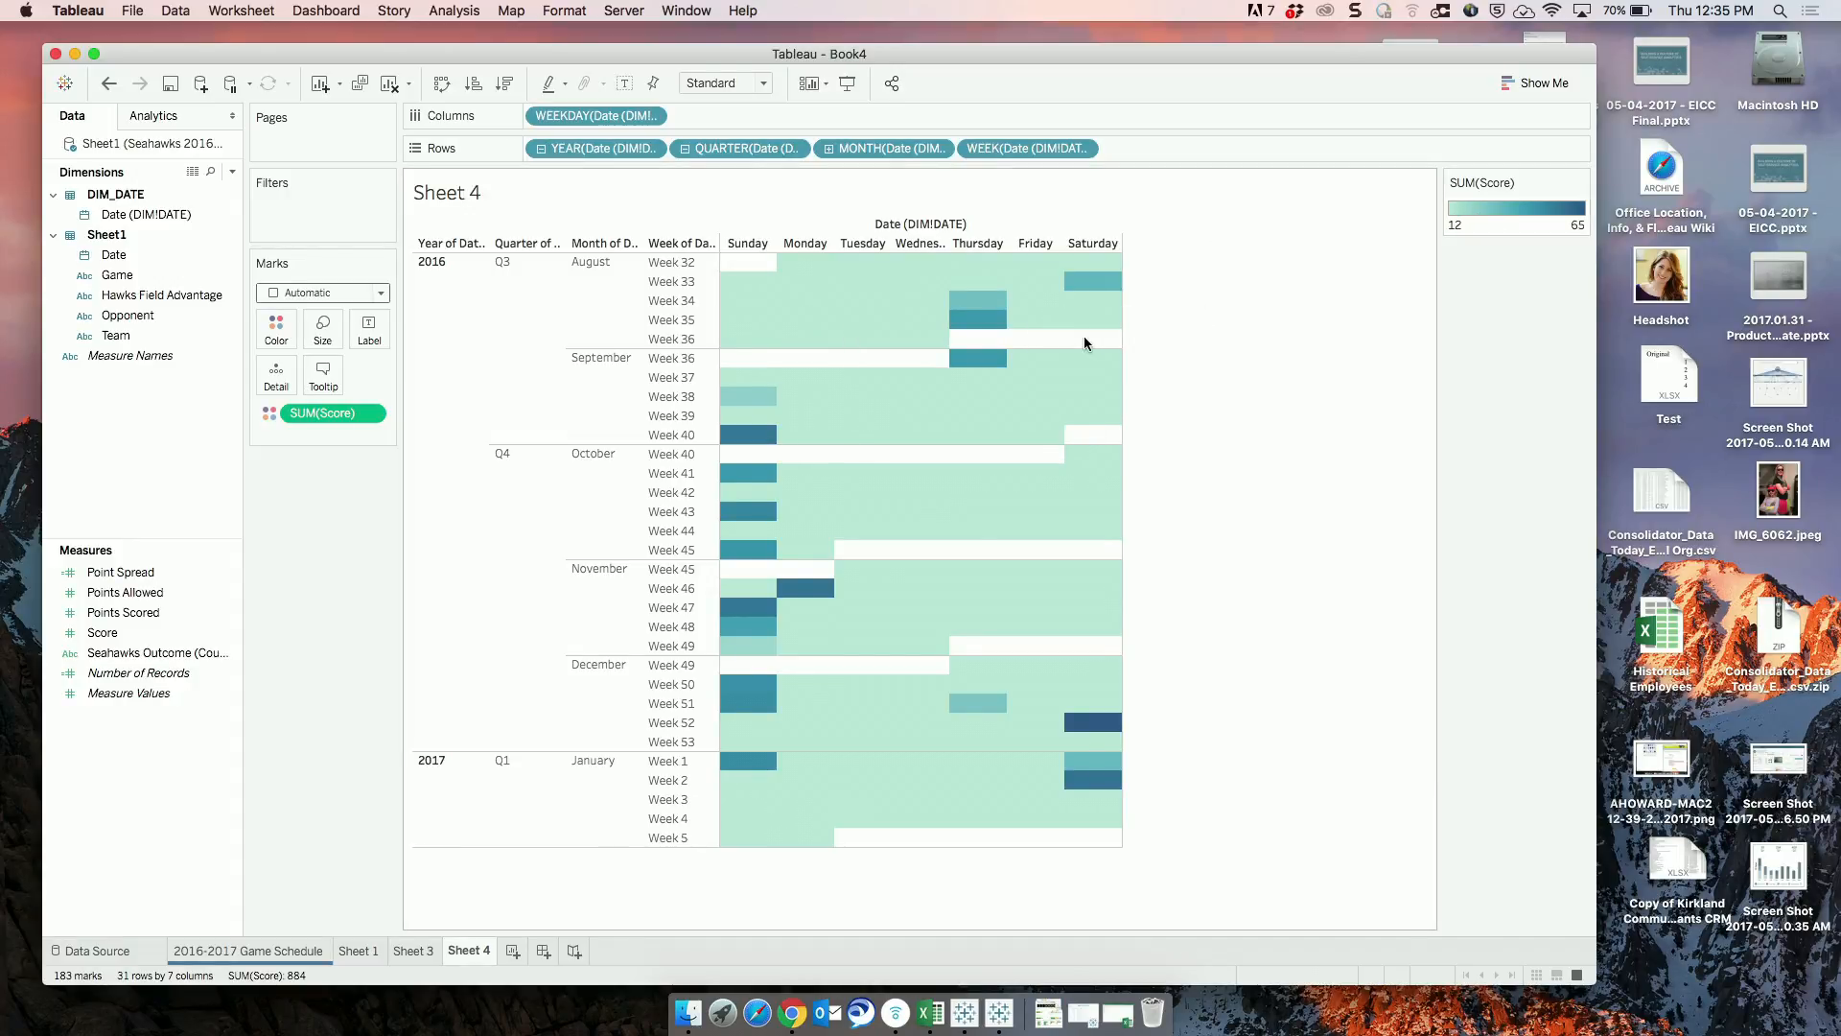
pyautogui.moveTo(985, 308)
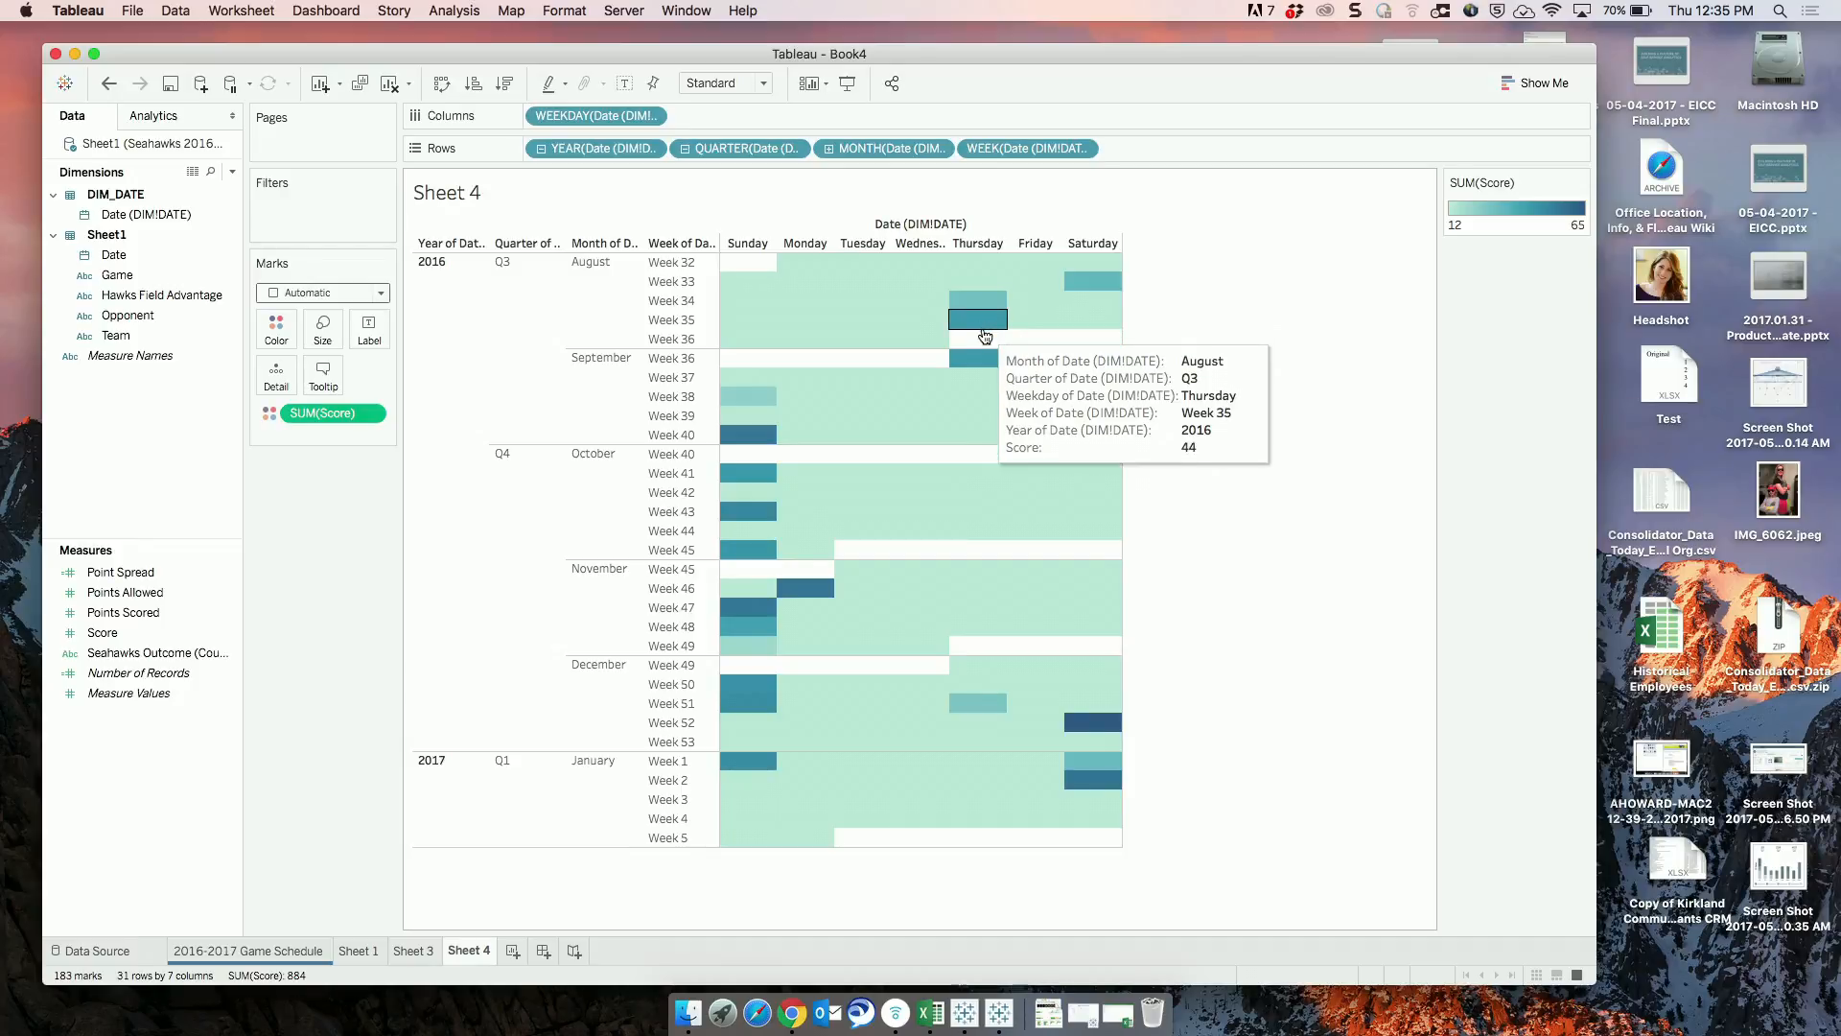
pyautogui.moveTo(985, 360)
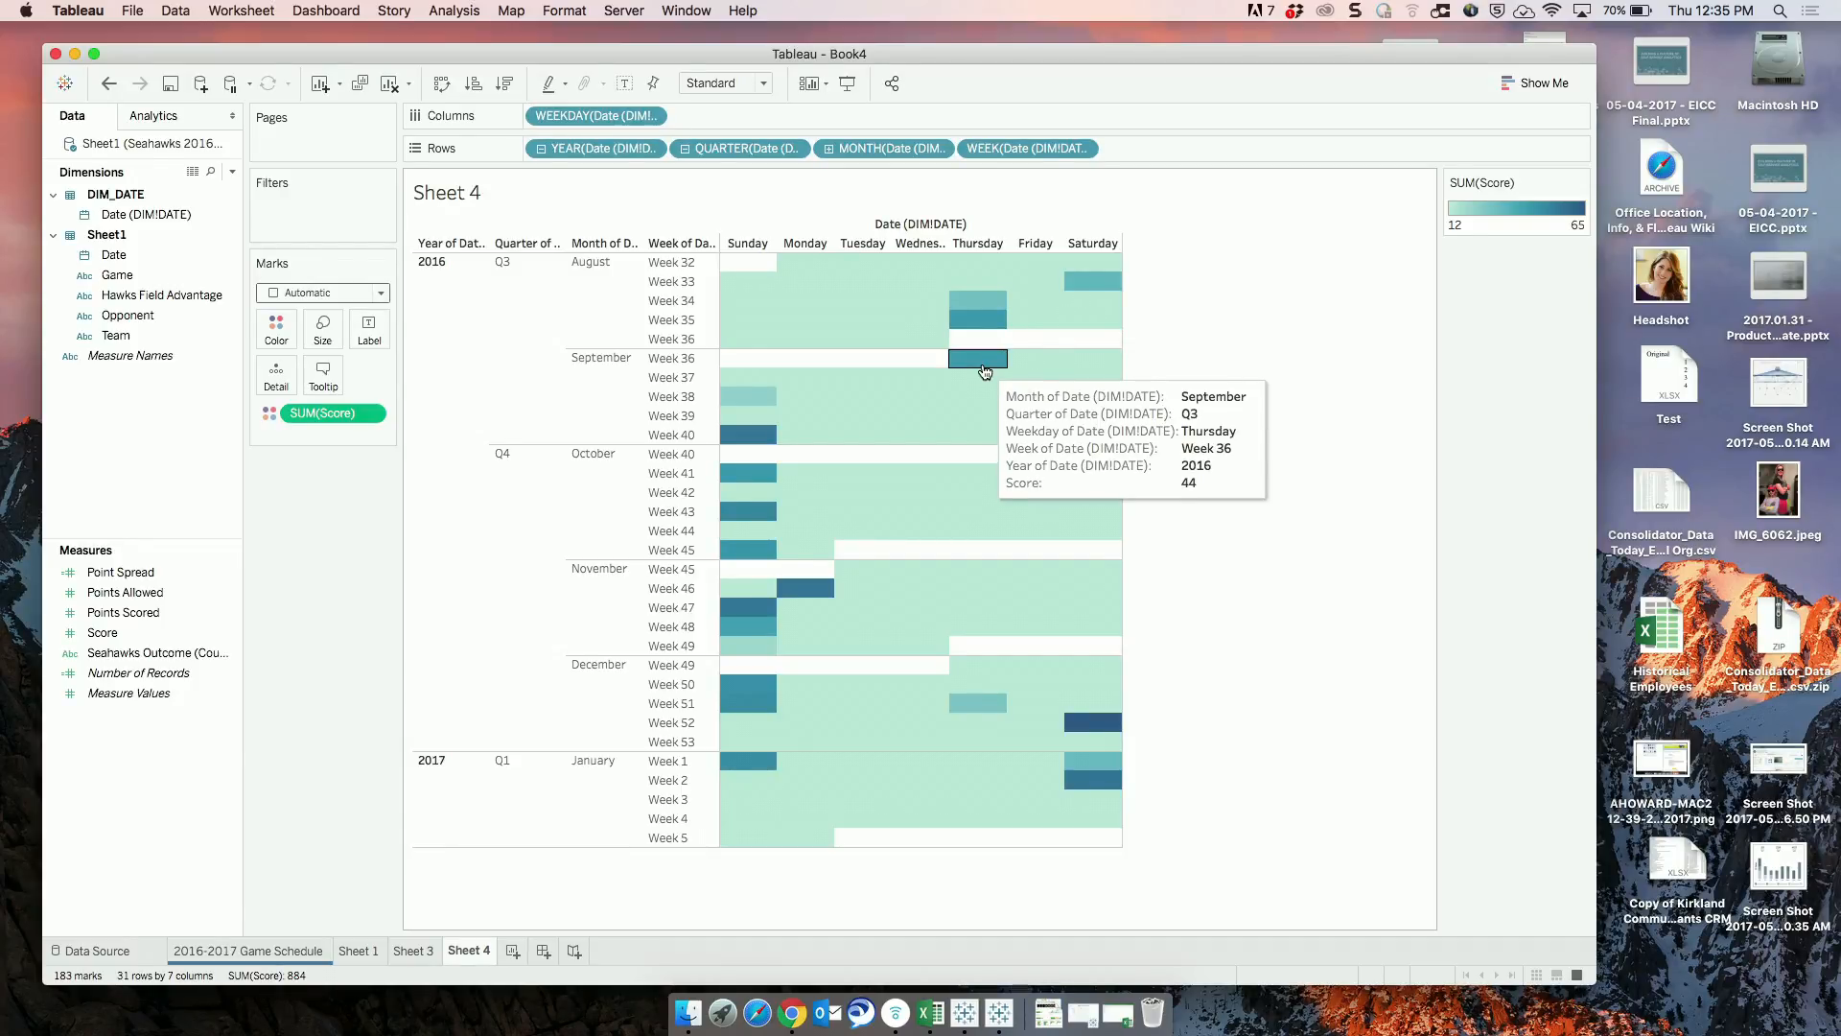
pyautogui.moveTo(1118, 266)
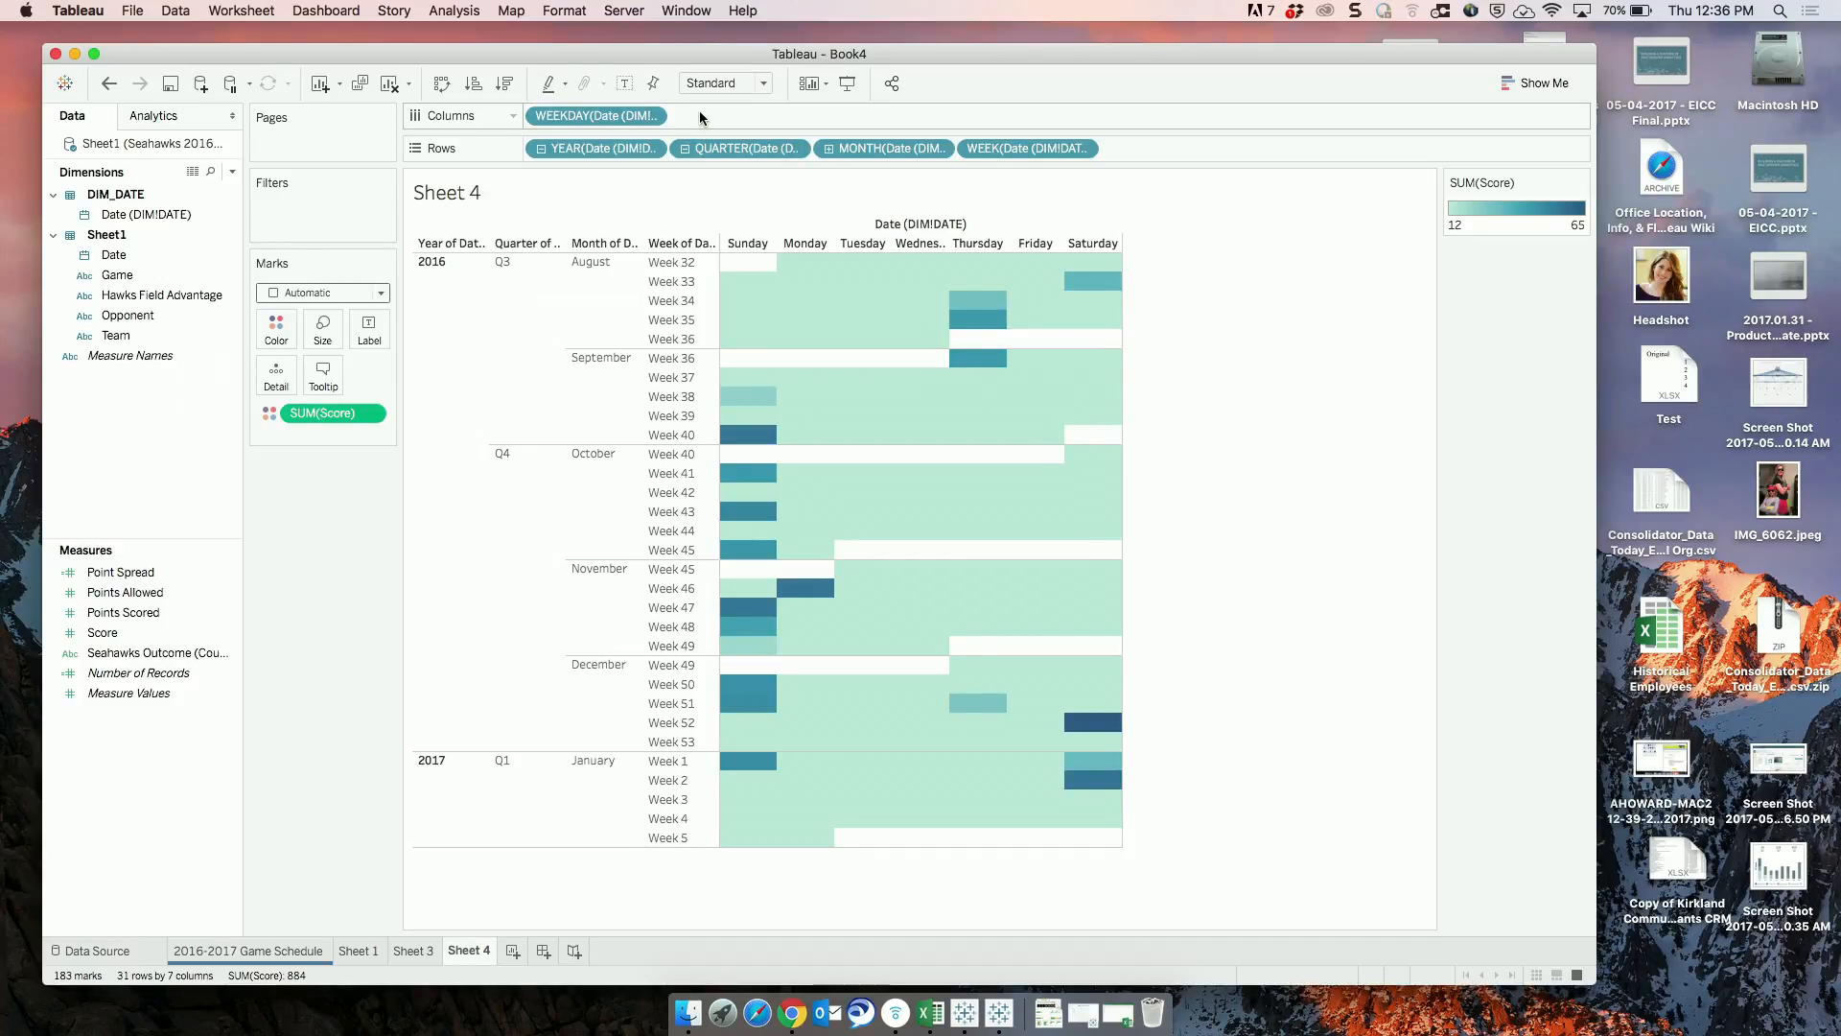
pyautogui.click(149, 213)
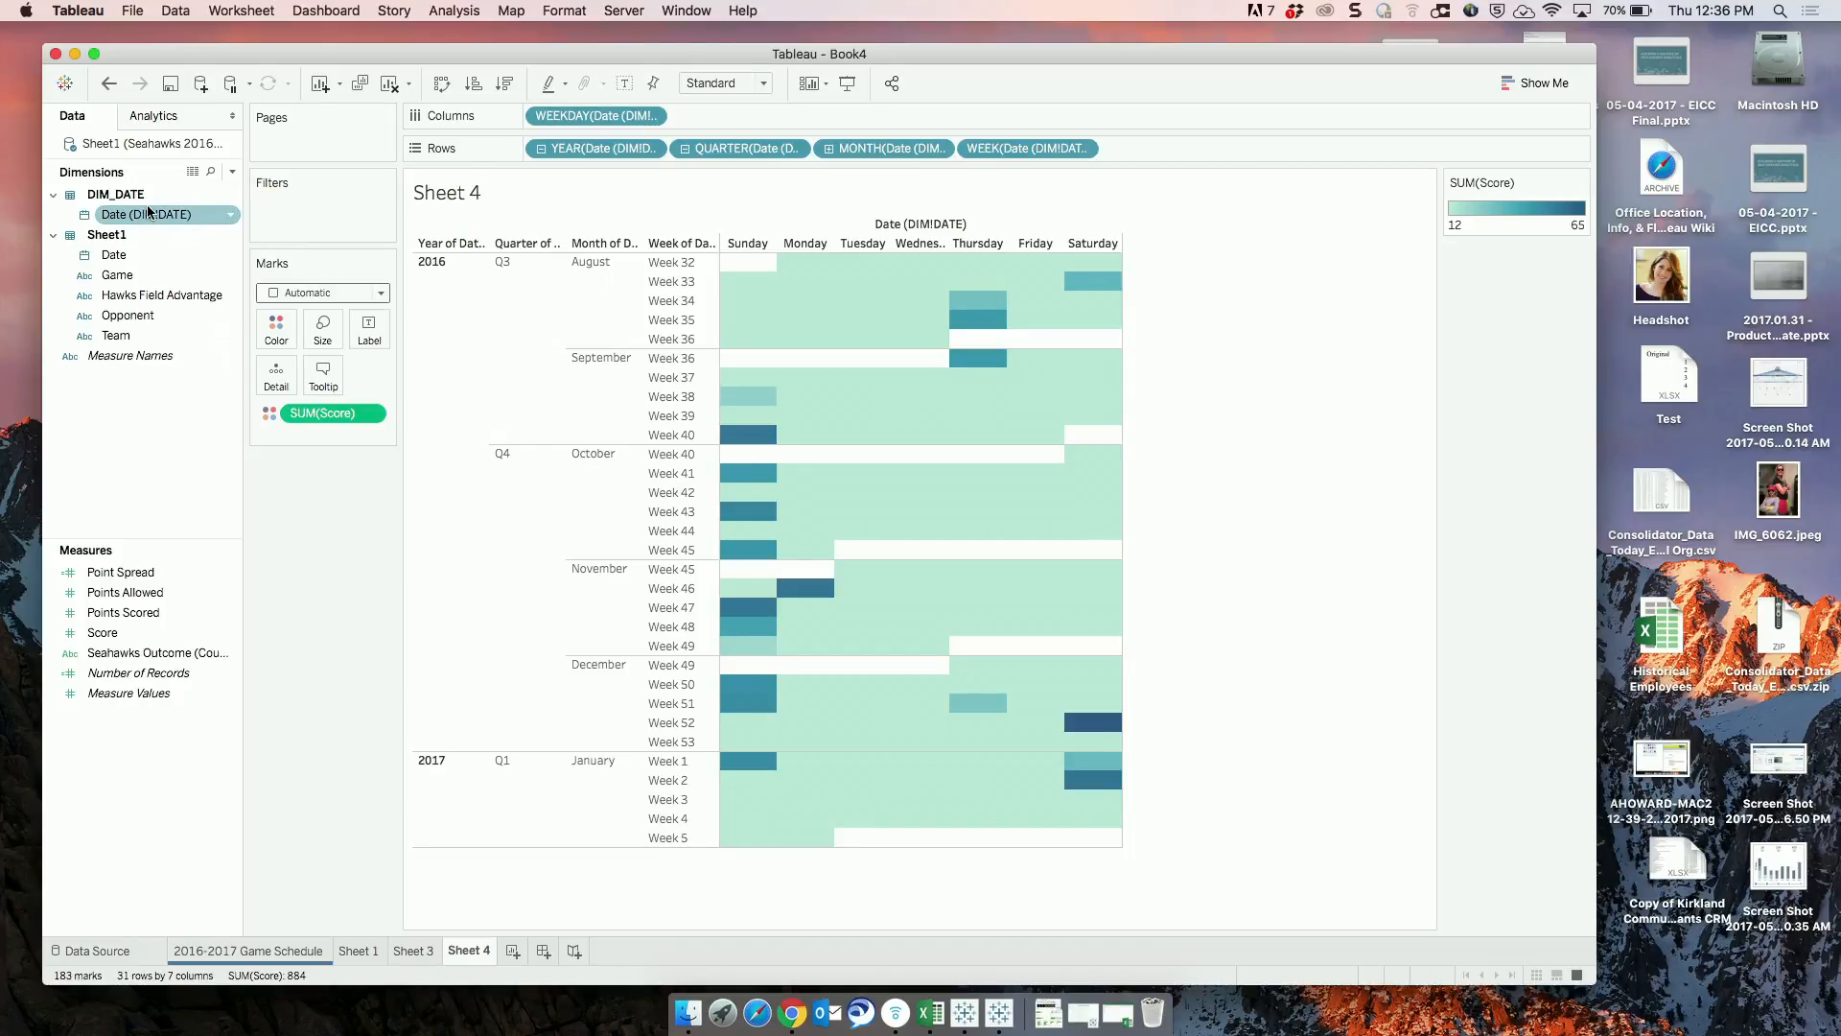
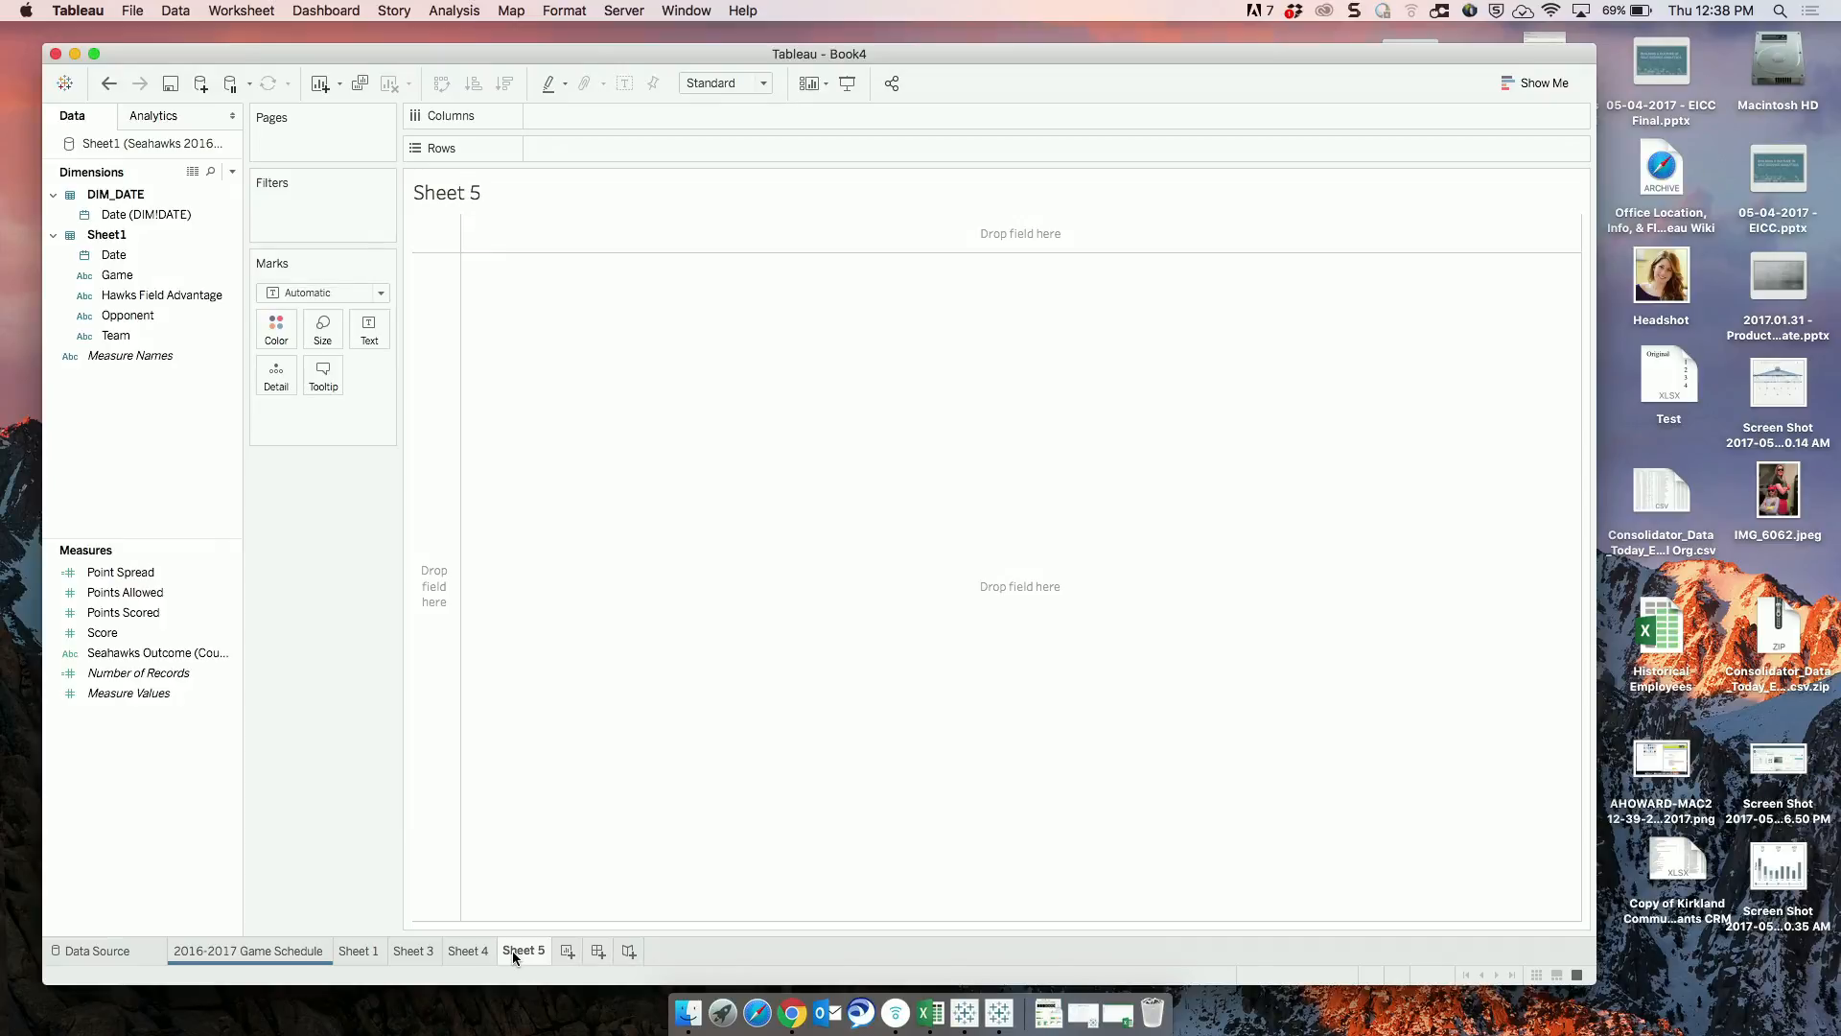
# On Sheet 4, add Sheet1's Date field as a filter using Range of Dates.
pyautogui.click(468, 952)
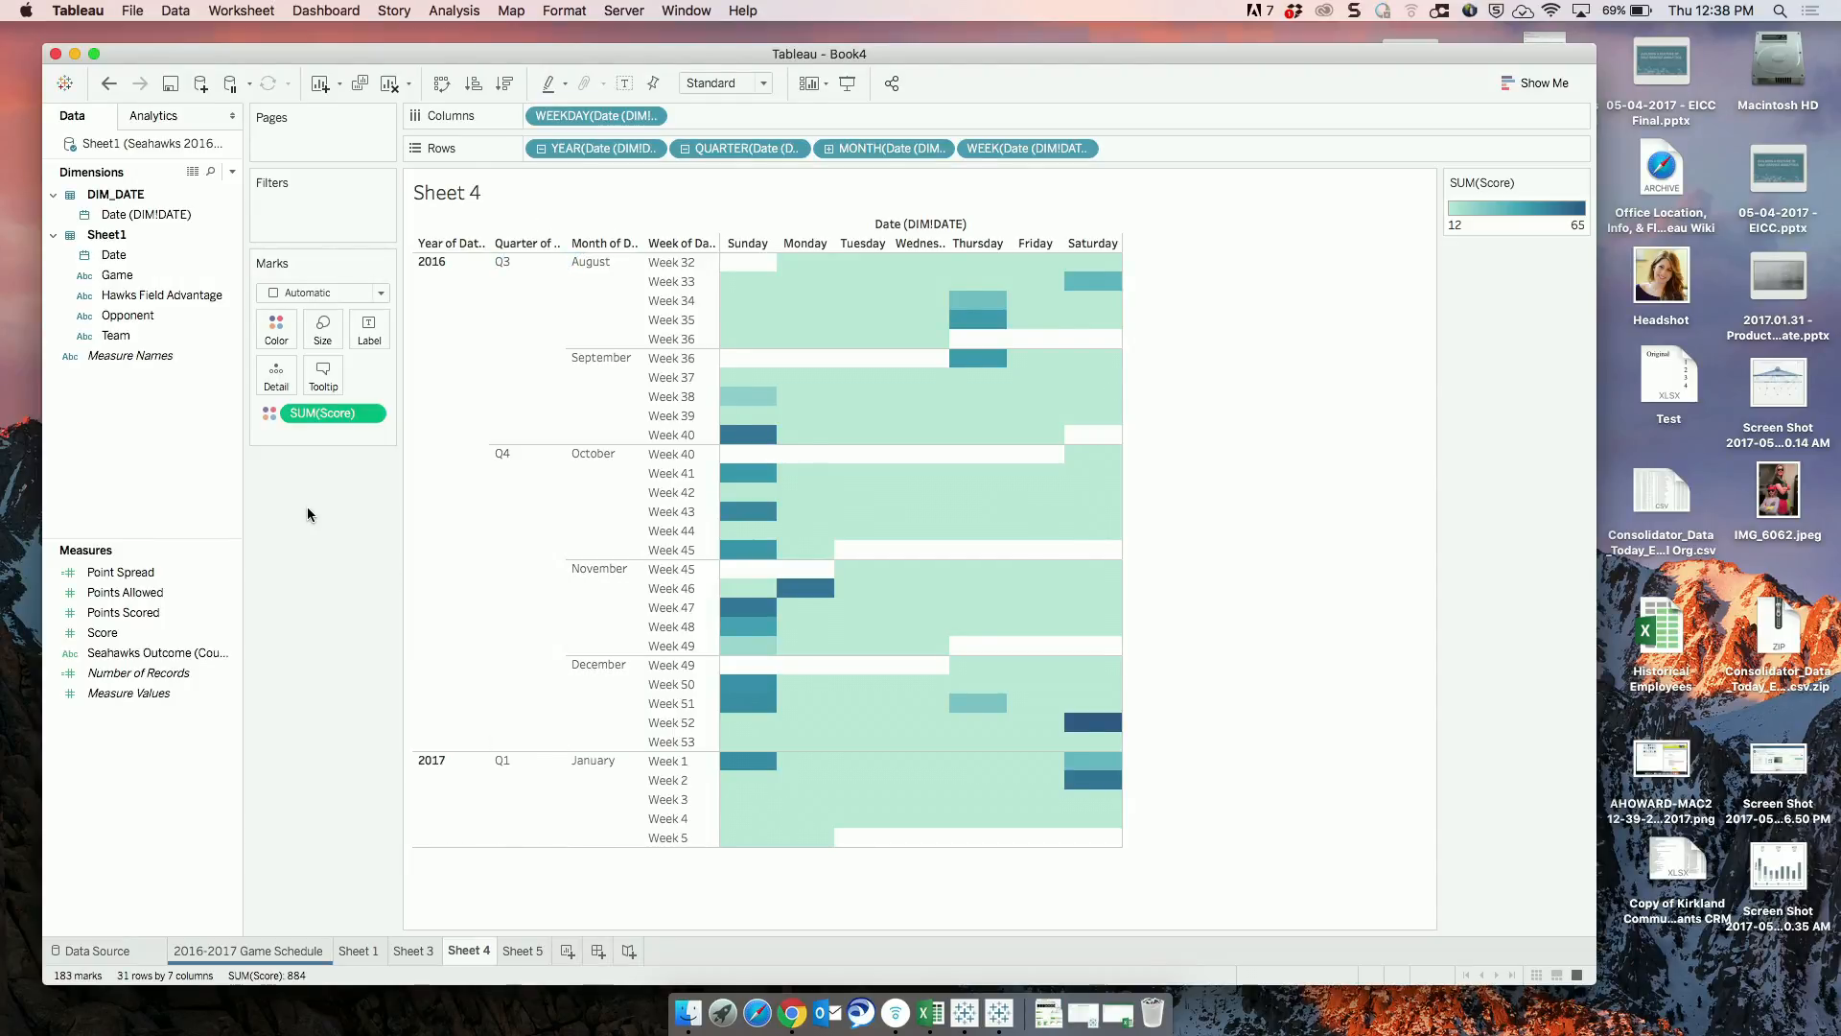
pyautogui.click(161, 633)
pyautogui.click(122, 255)
pyautogui.moveTo(123, 256); pyautogui.dragTo(297, 224)
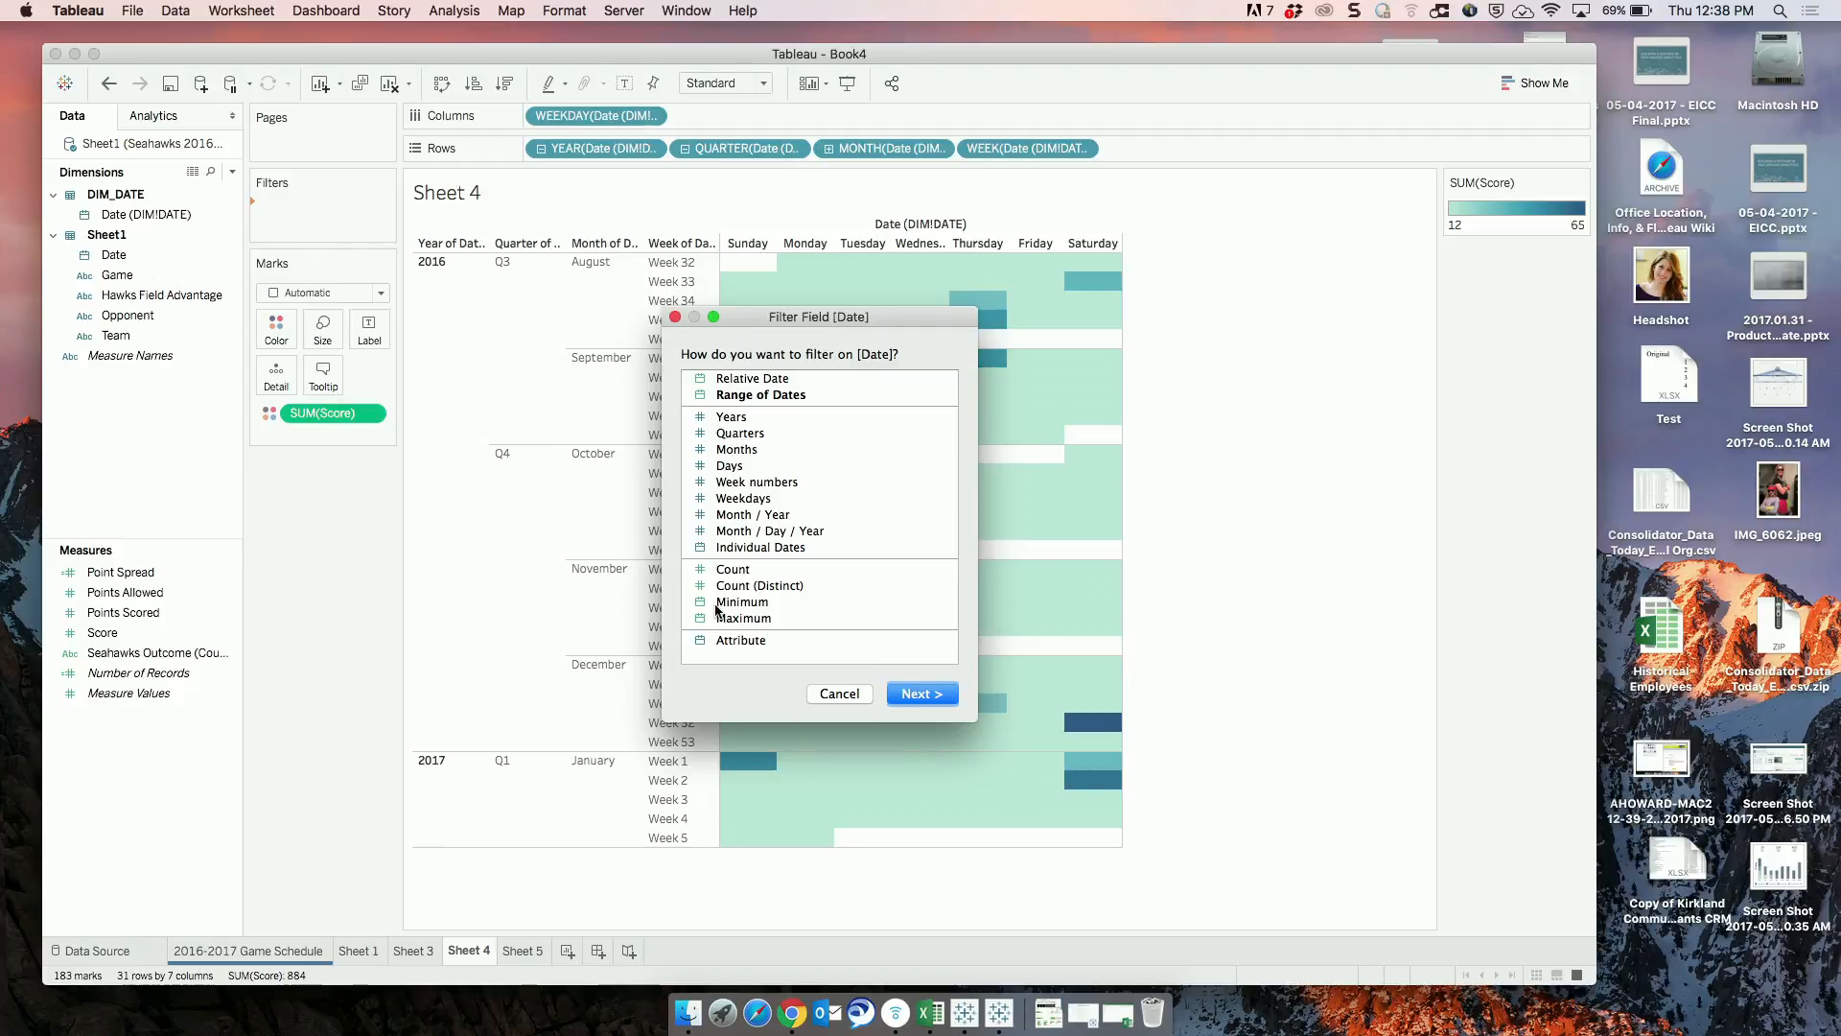
pyautogui.click(757, 395)
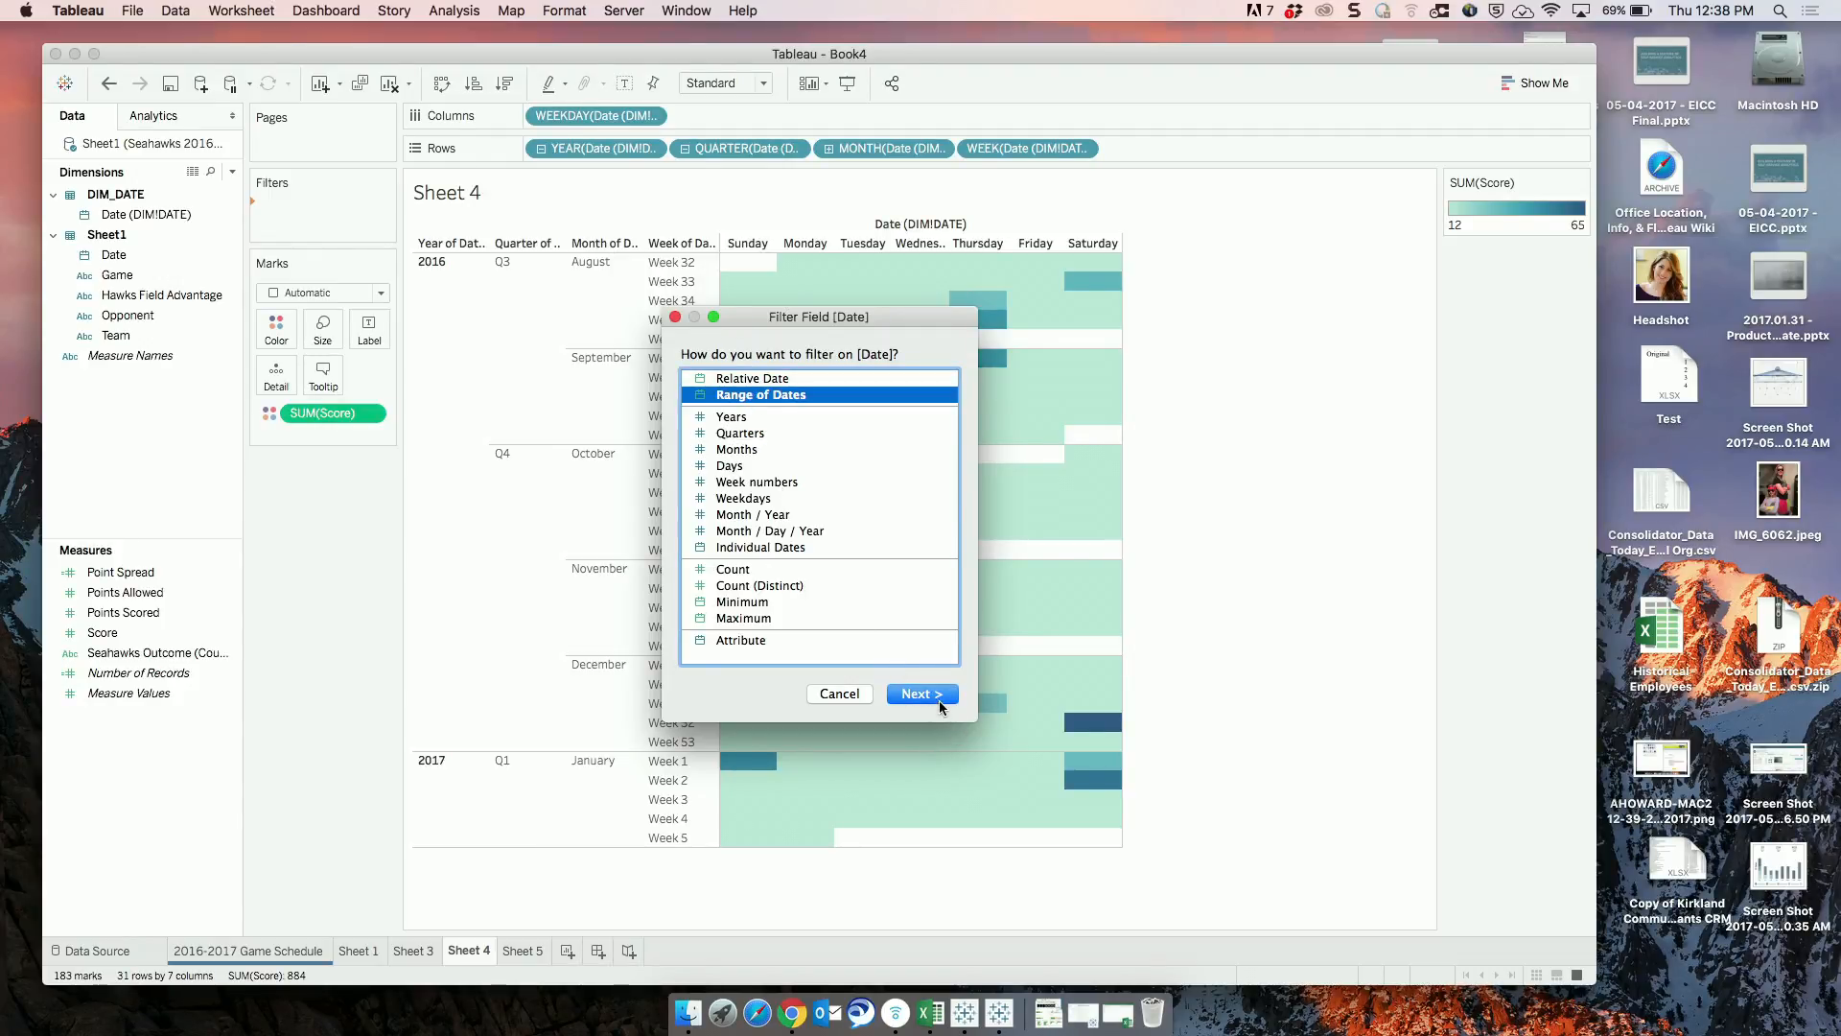
pyautogui.click(925, 693)
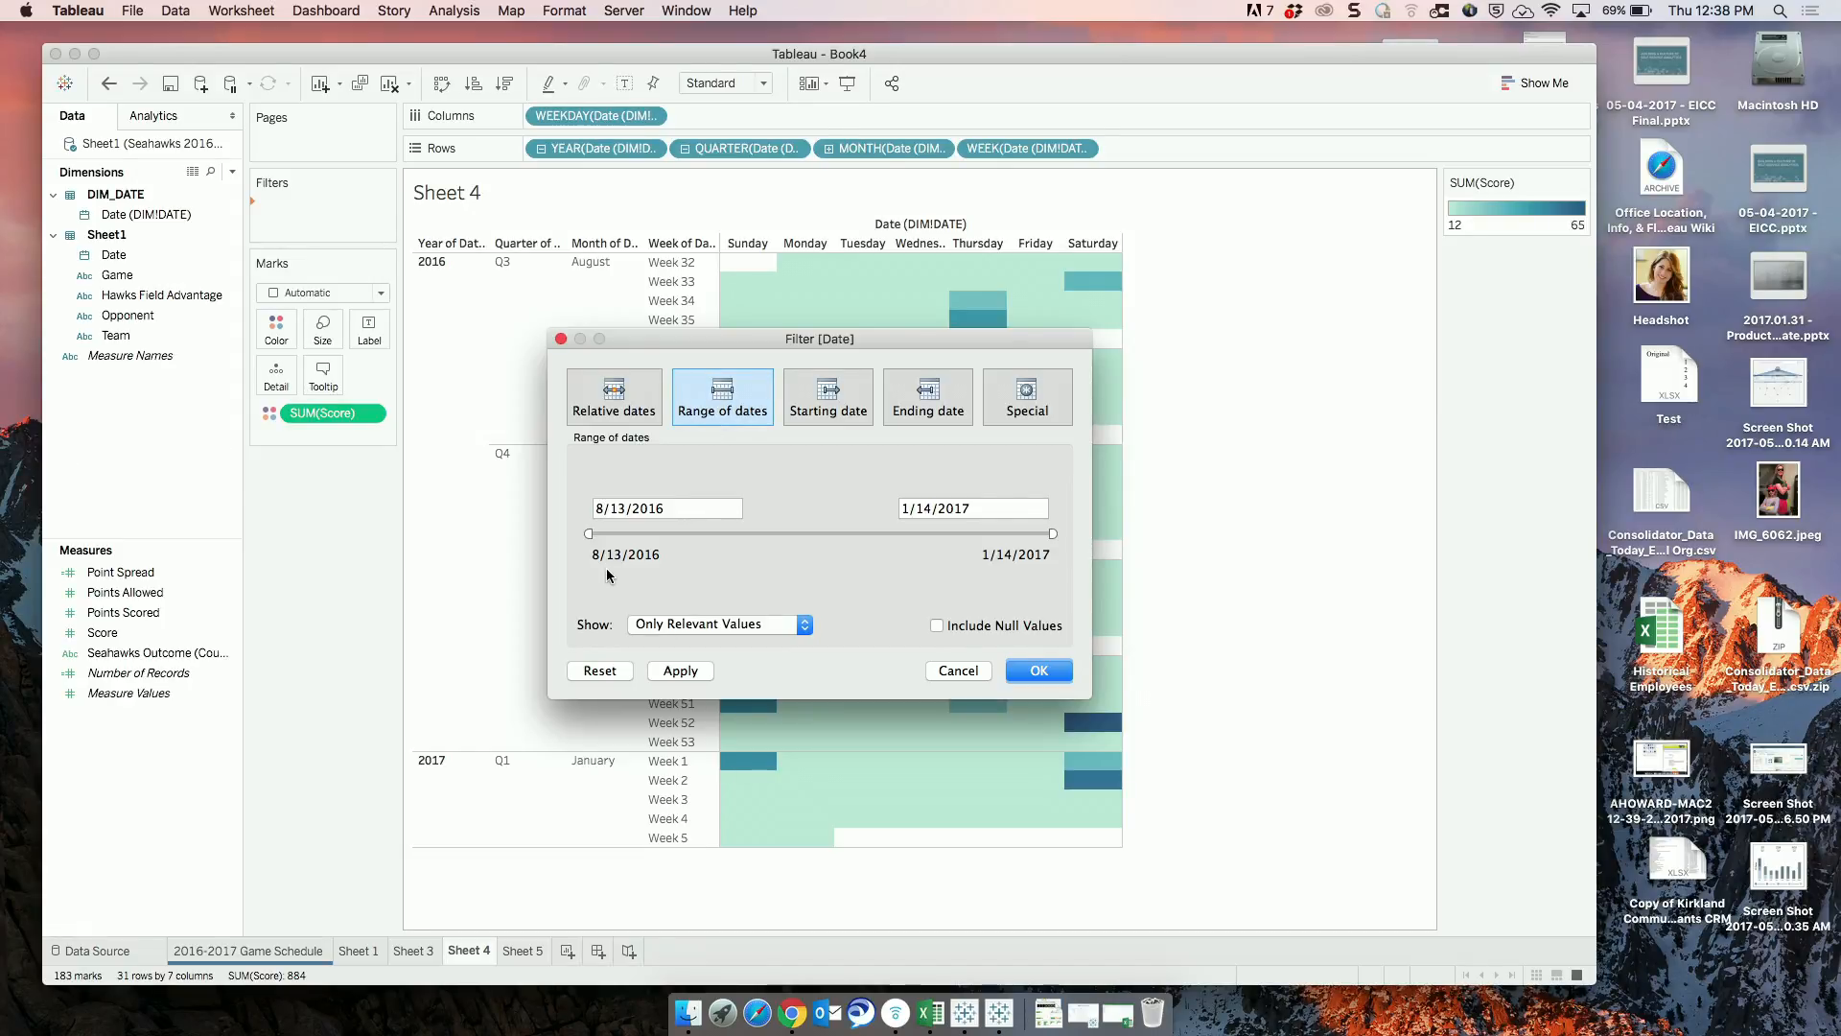
# Examine the range calendars and the relative and starting date options of the Date filter.
pyautogui.click(657, 509)
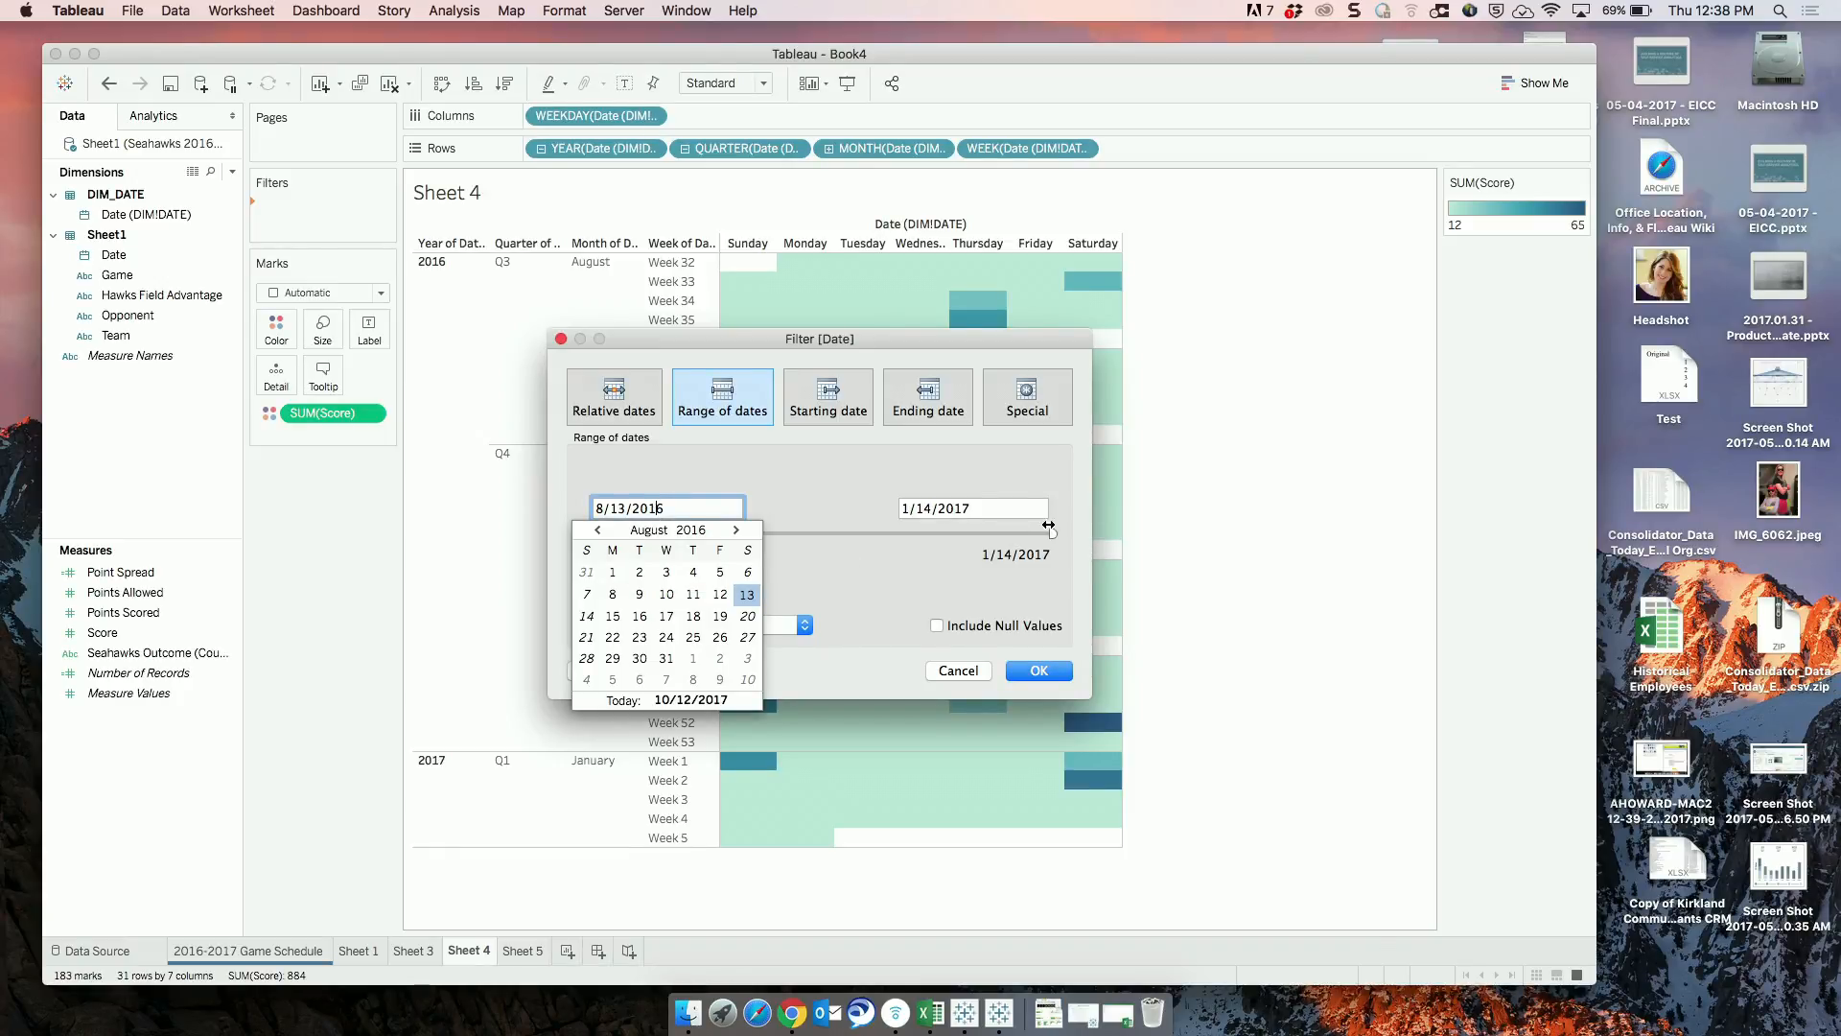
pyautogui.click(1018, 505)
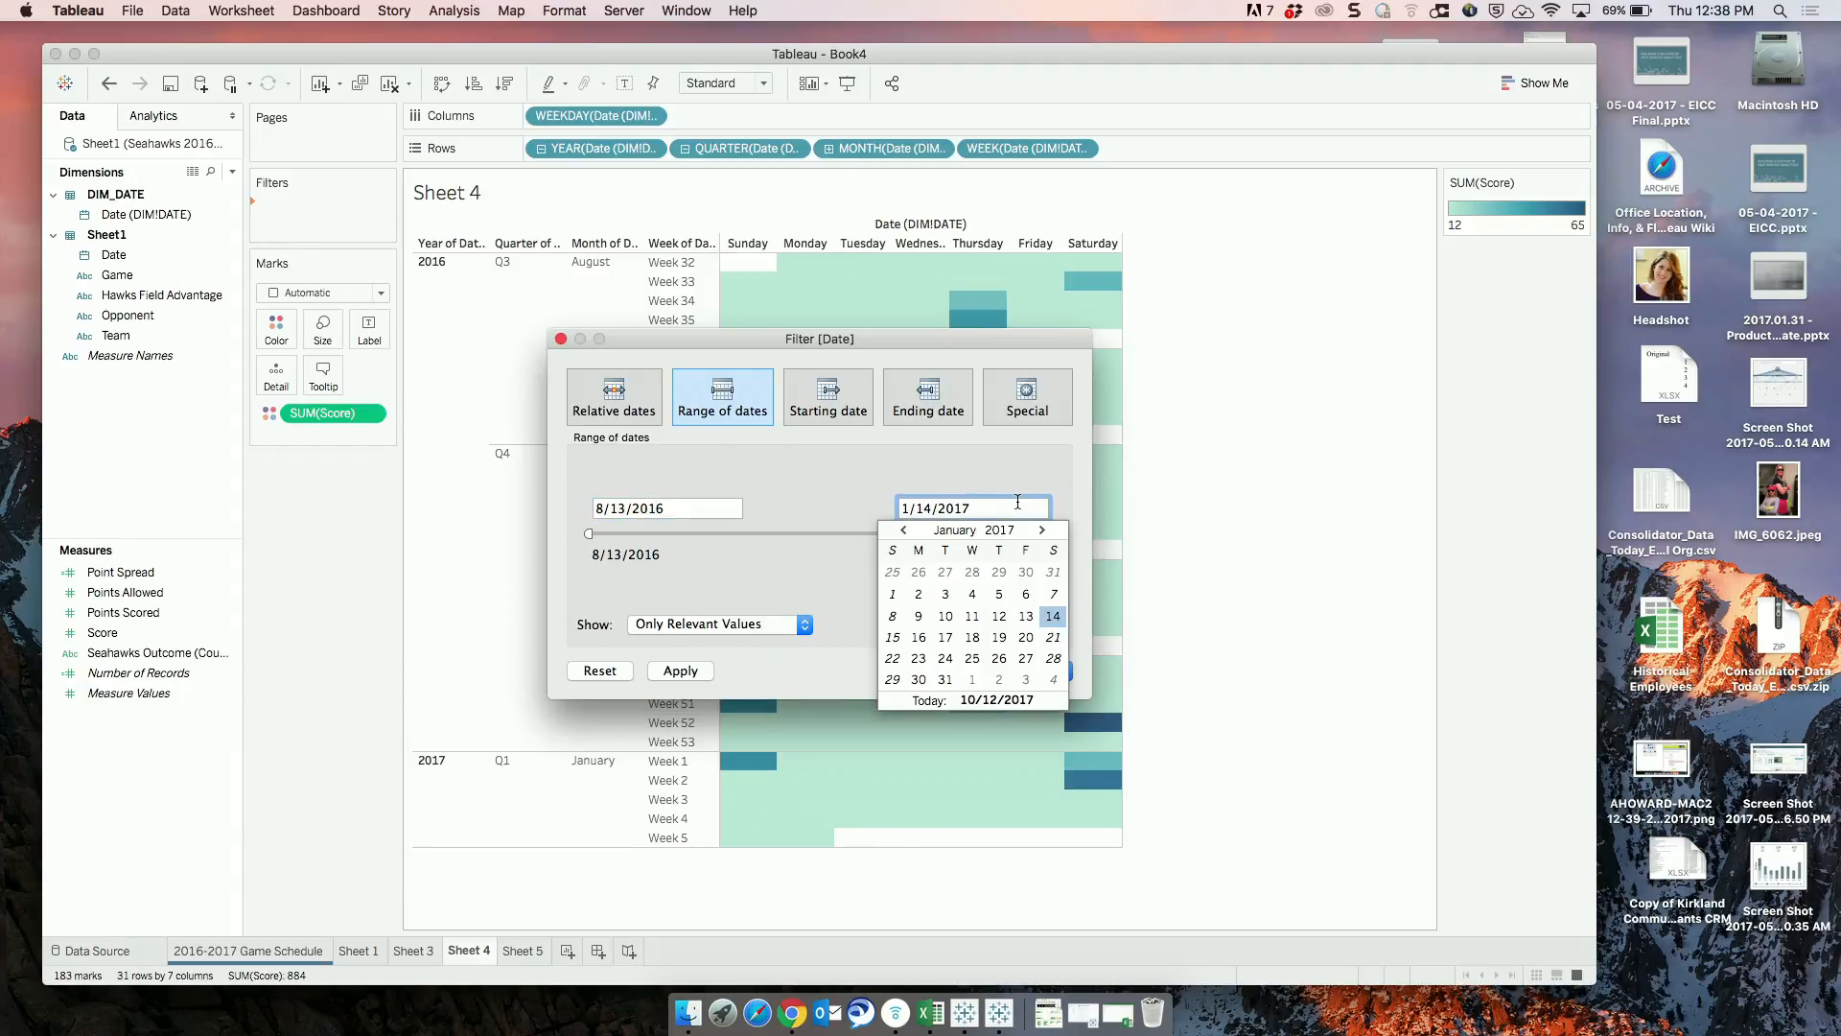
pyautogui.click(636, 398)
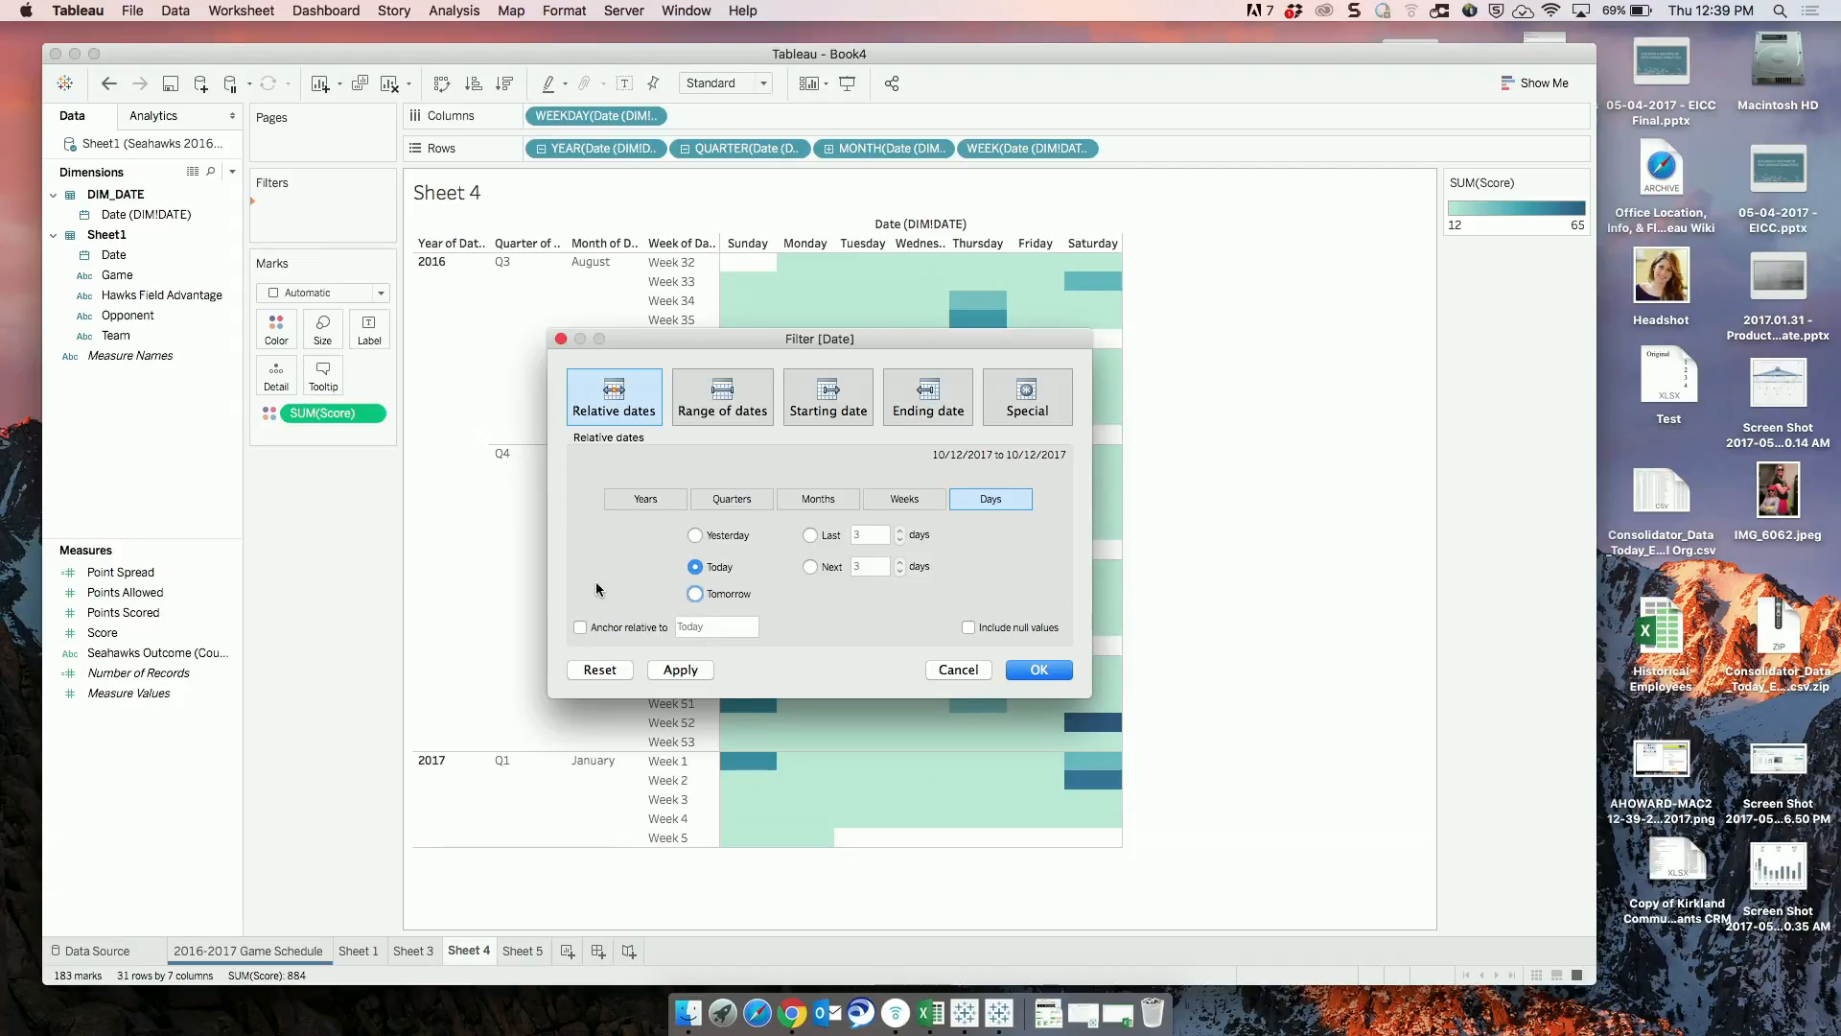
pyautogui.click(835, 422)
pyautogui.click(841, 539)
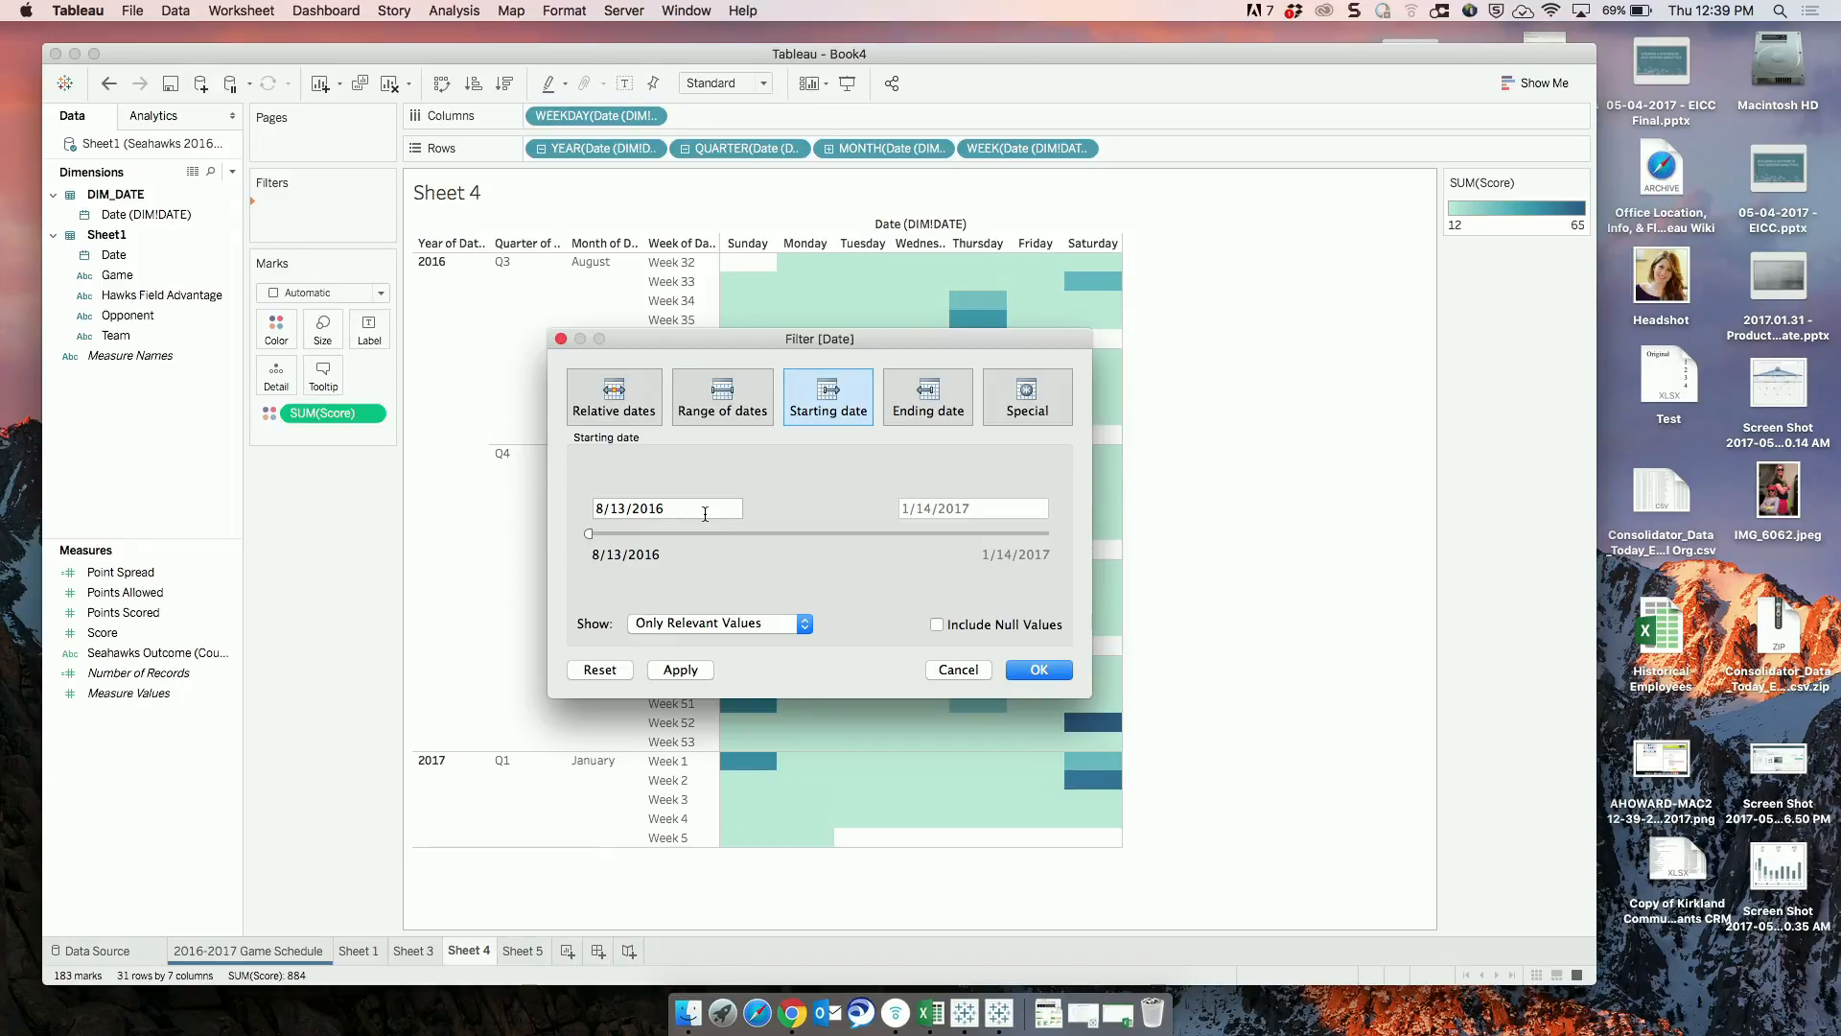
# Filter the calendar on Date with an ending date of 10/14/2016.
pyautogui.click(935, 414)
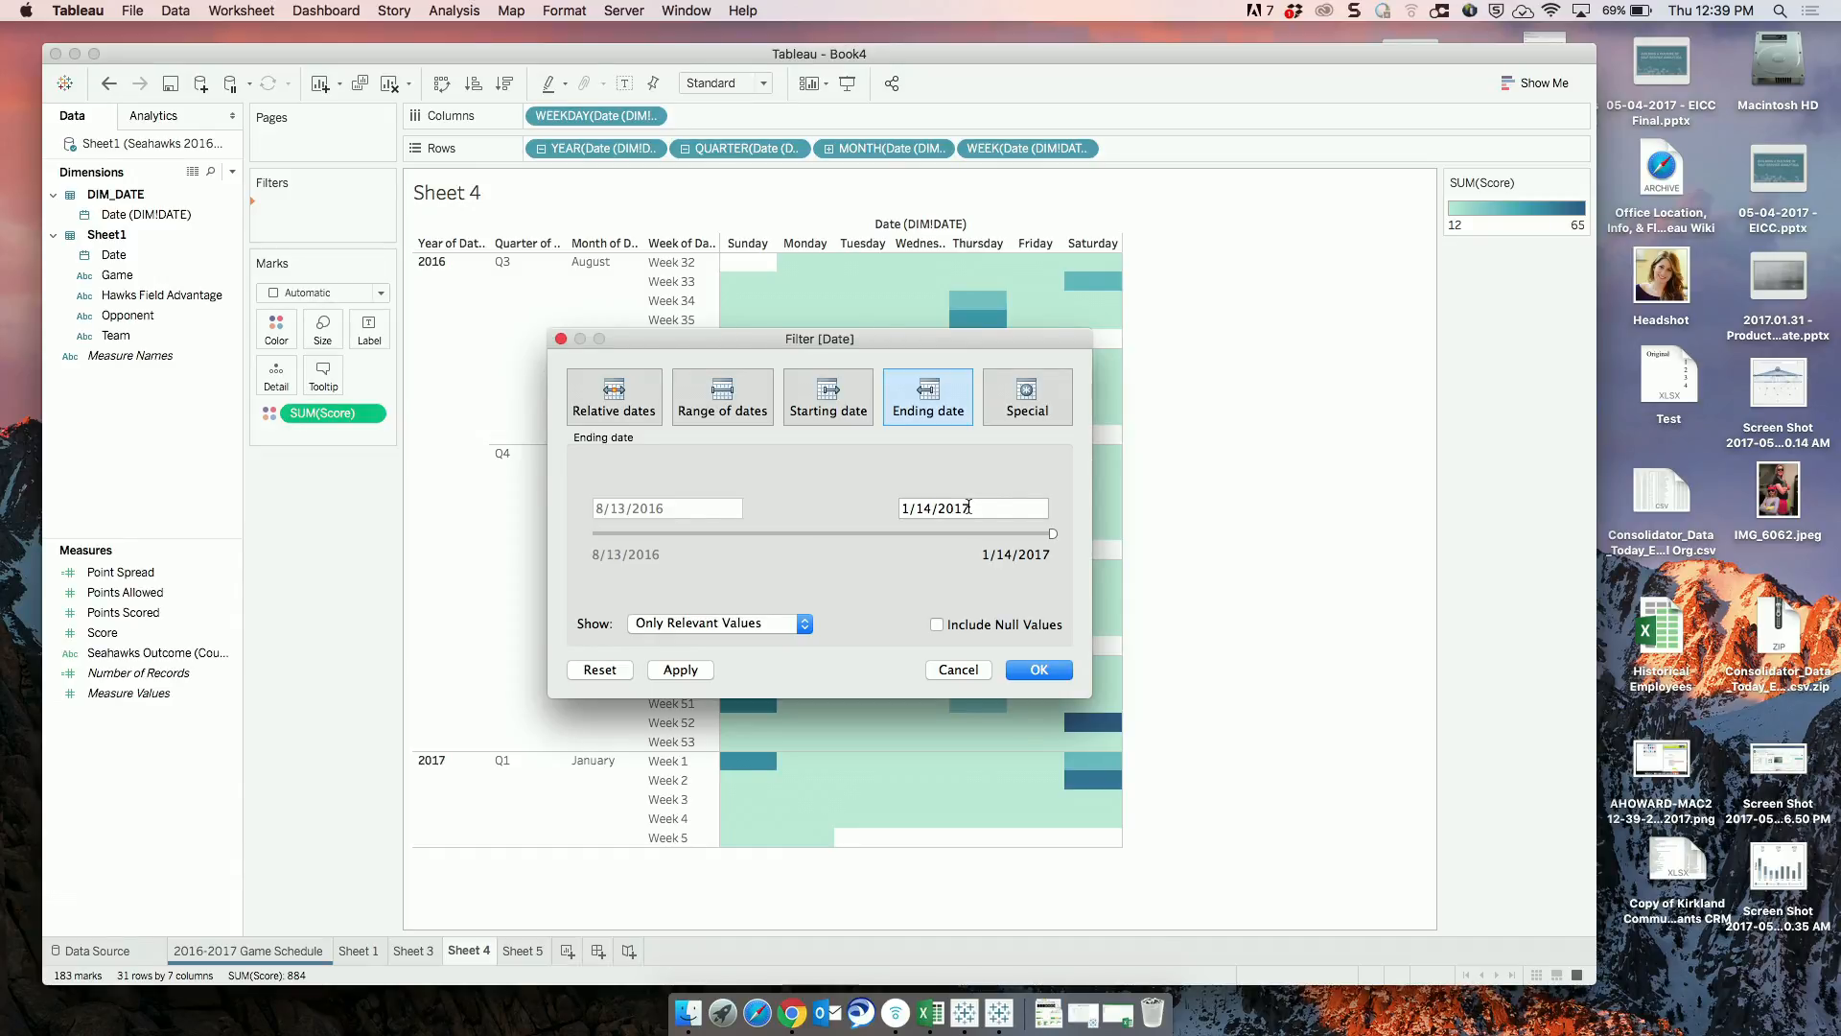
pyautogui.click(911, 507)
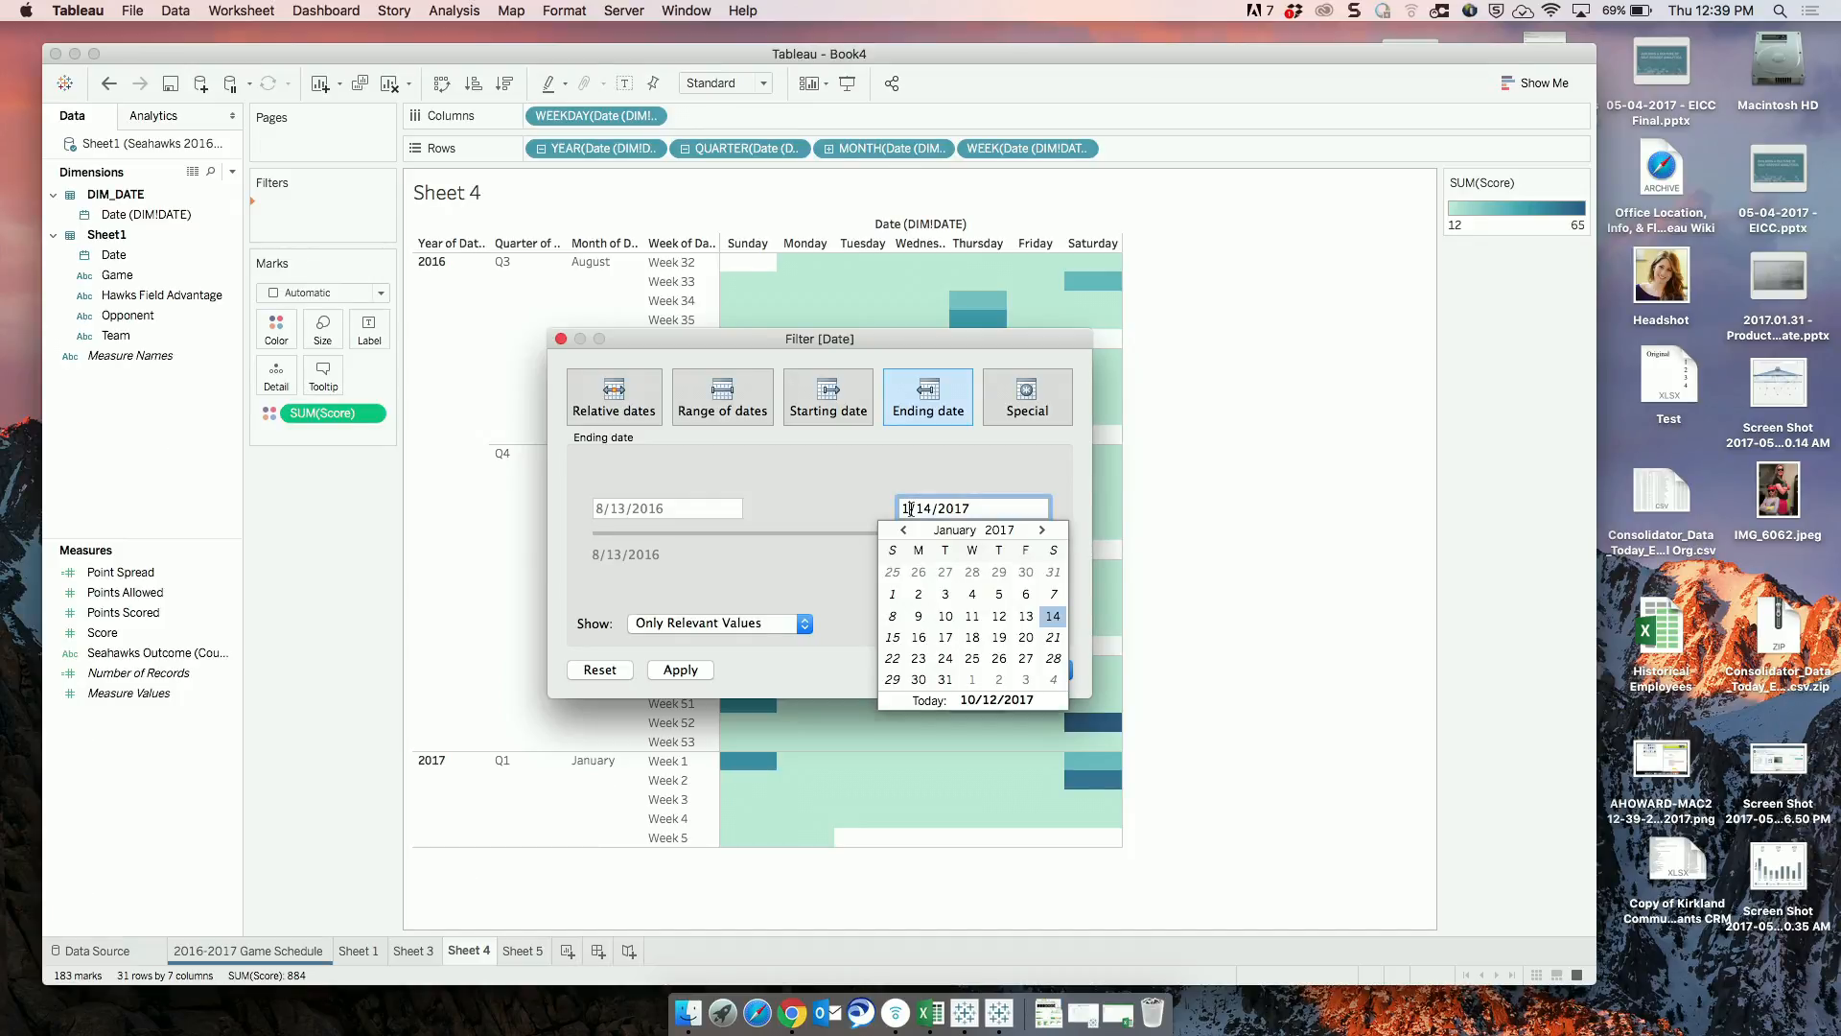
pyautogui.write('0')
pyautogui.click(1038, 503)
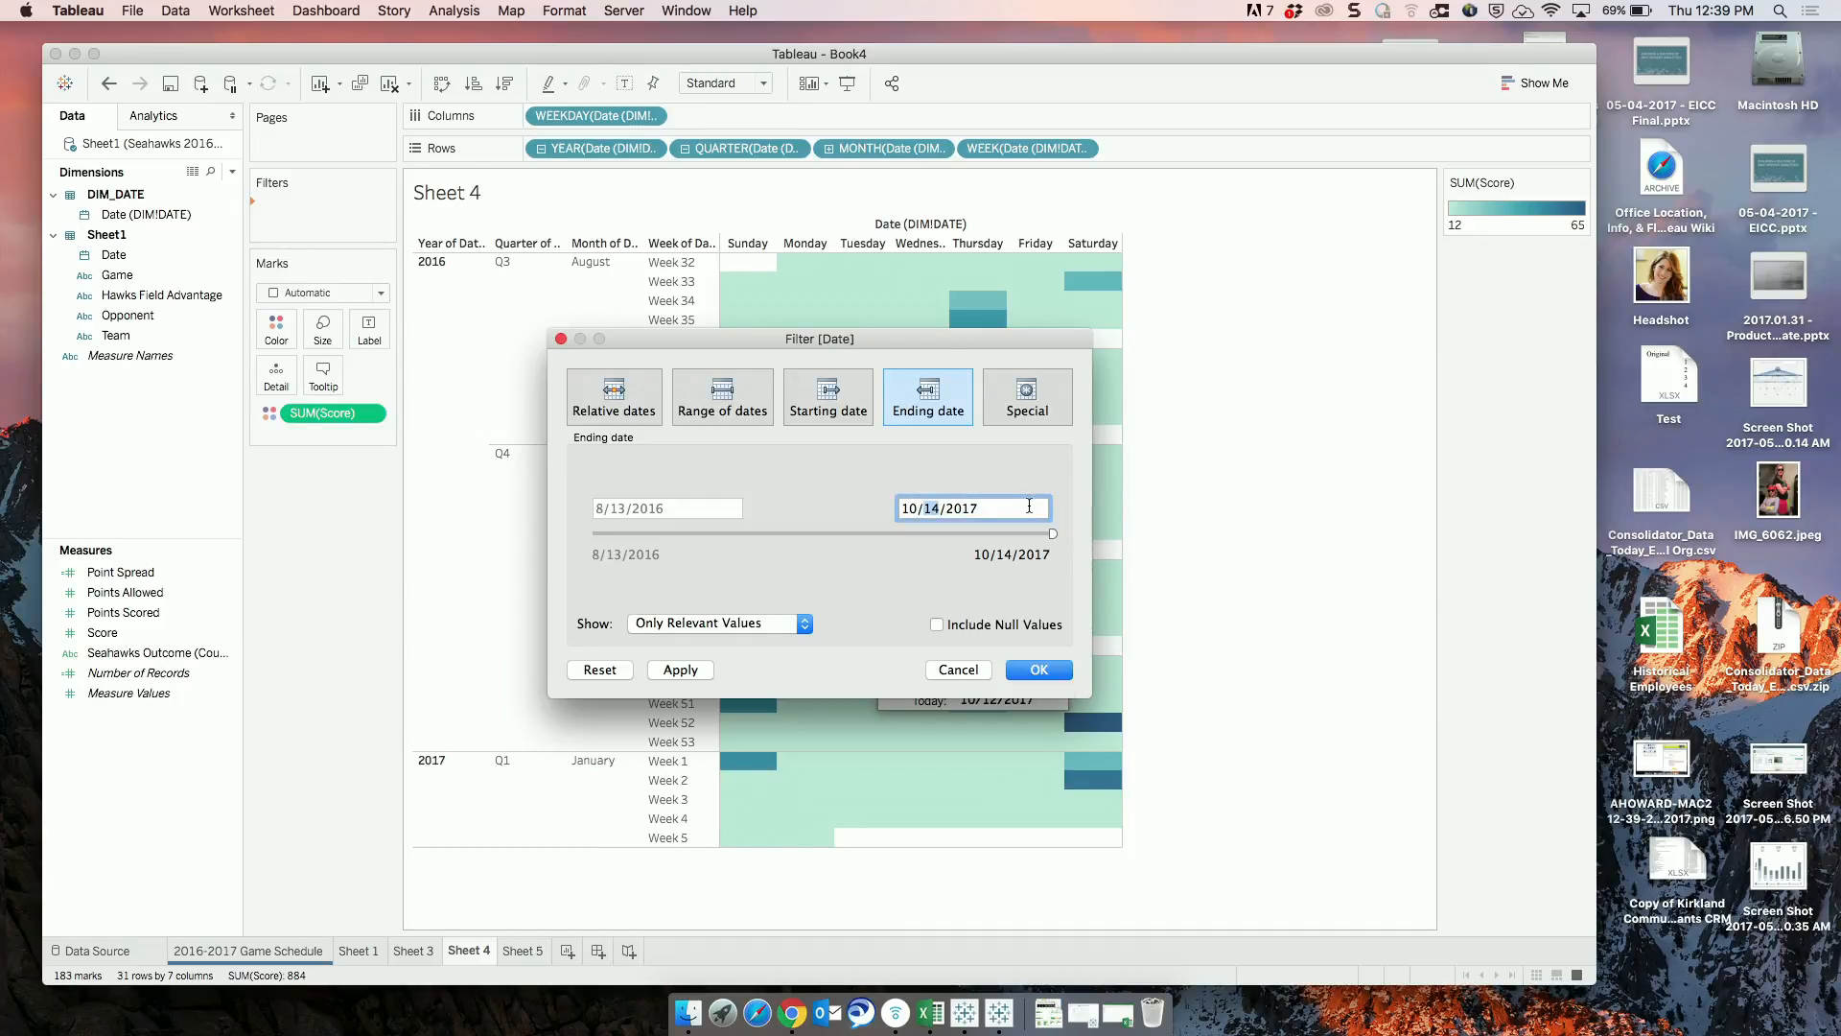
pyautogui.press('BackSpace')
pyautogui.write('6')
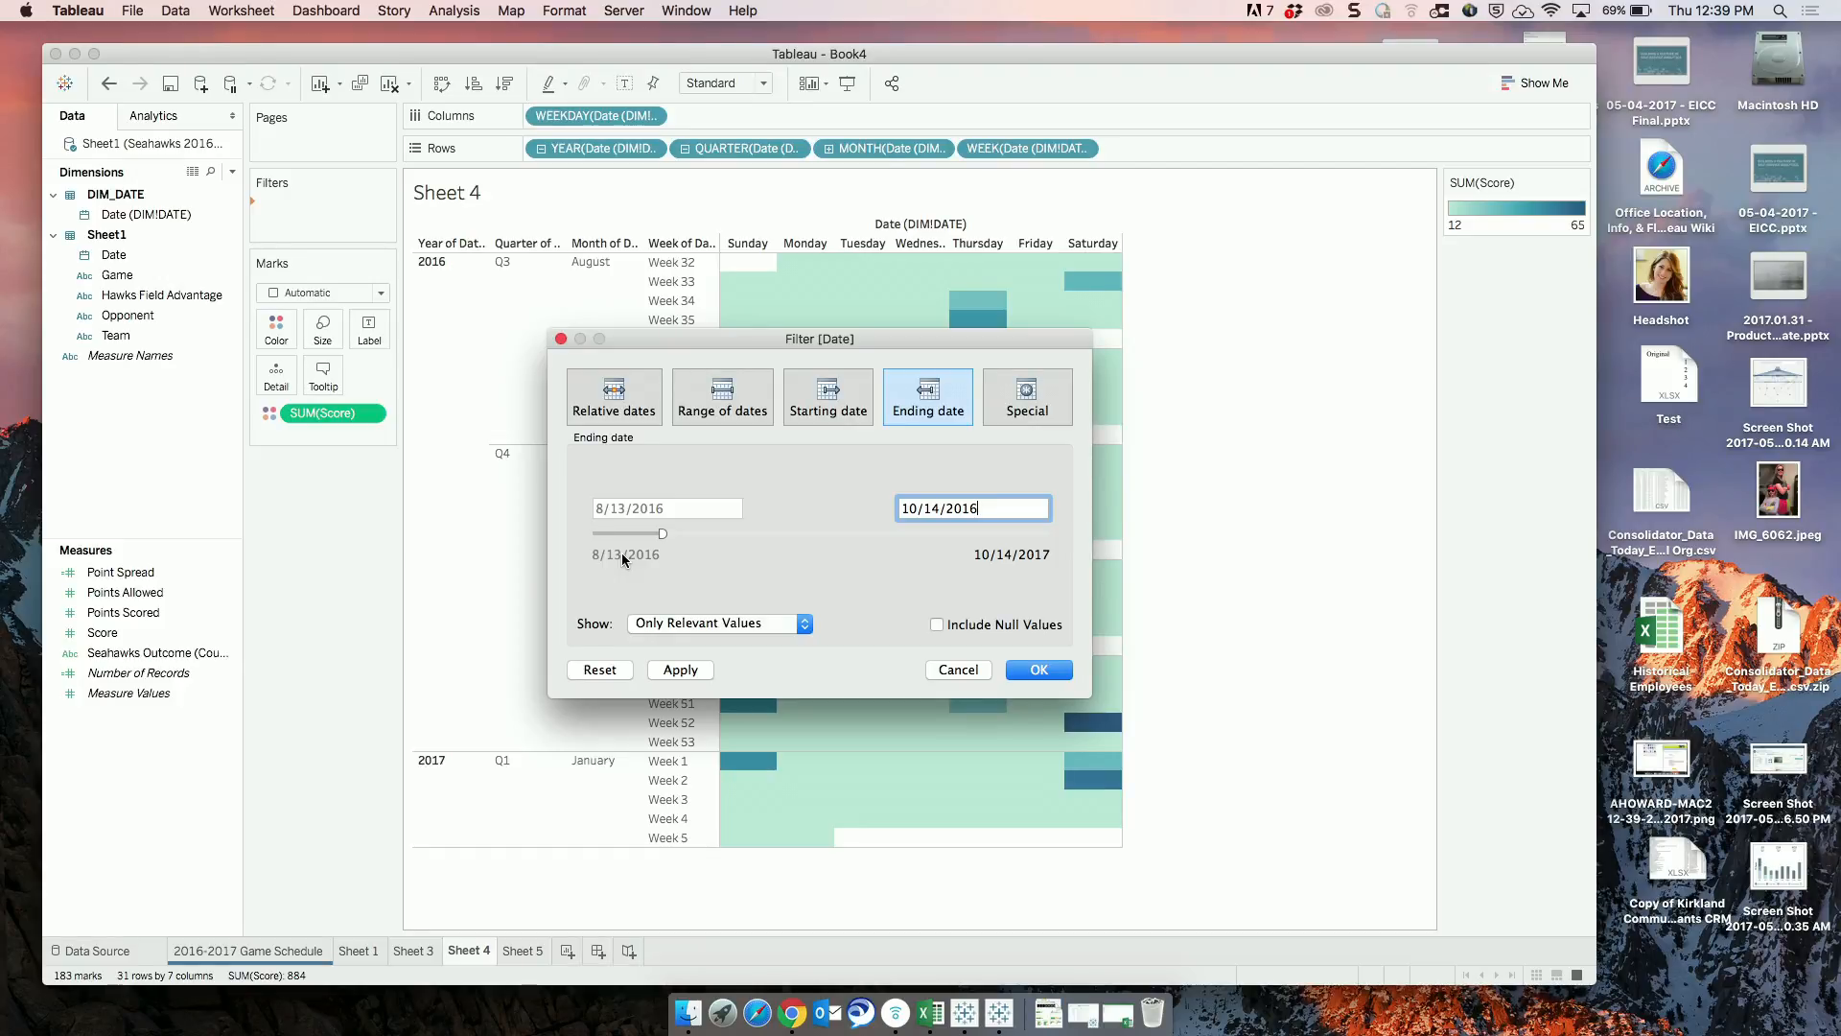
pyautogui.click(1039, 671)
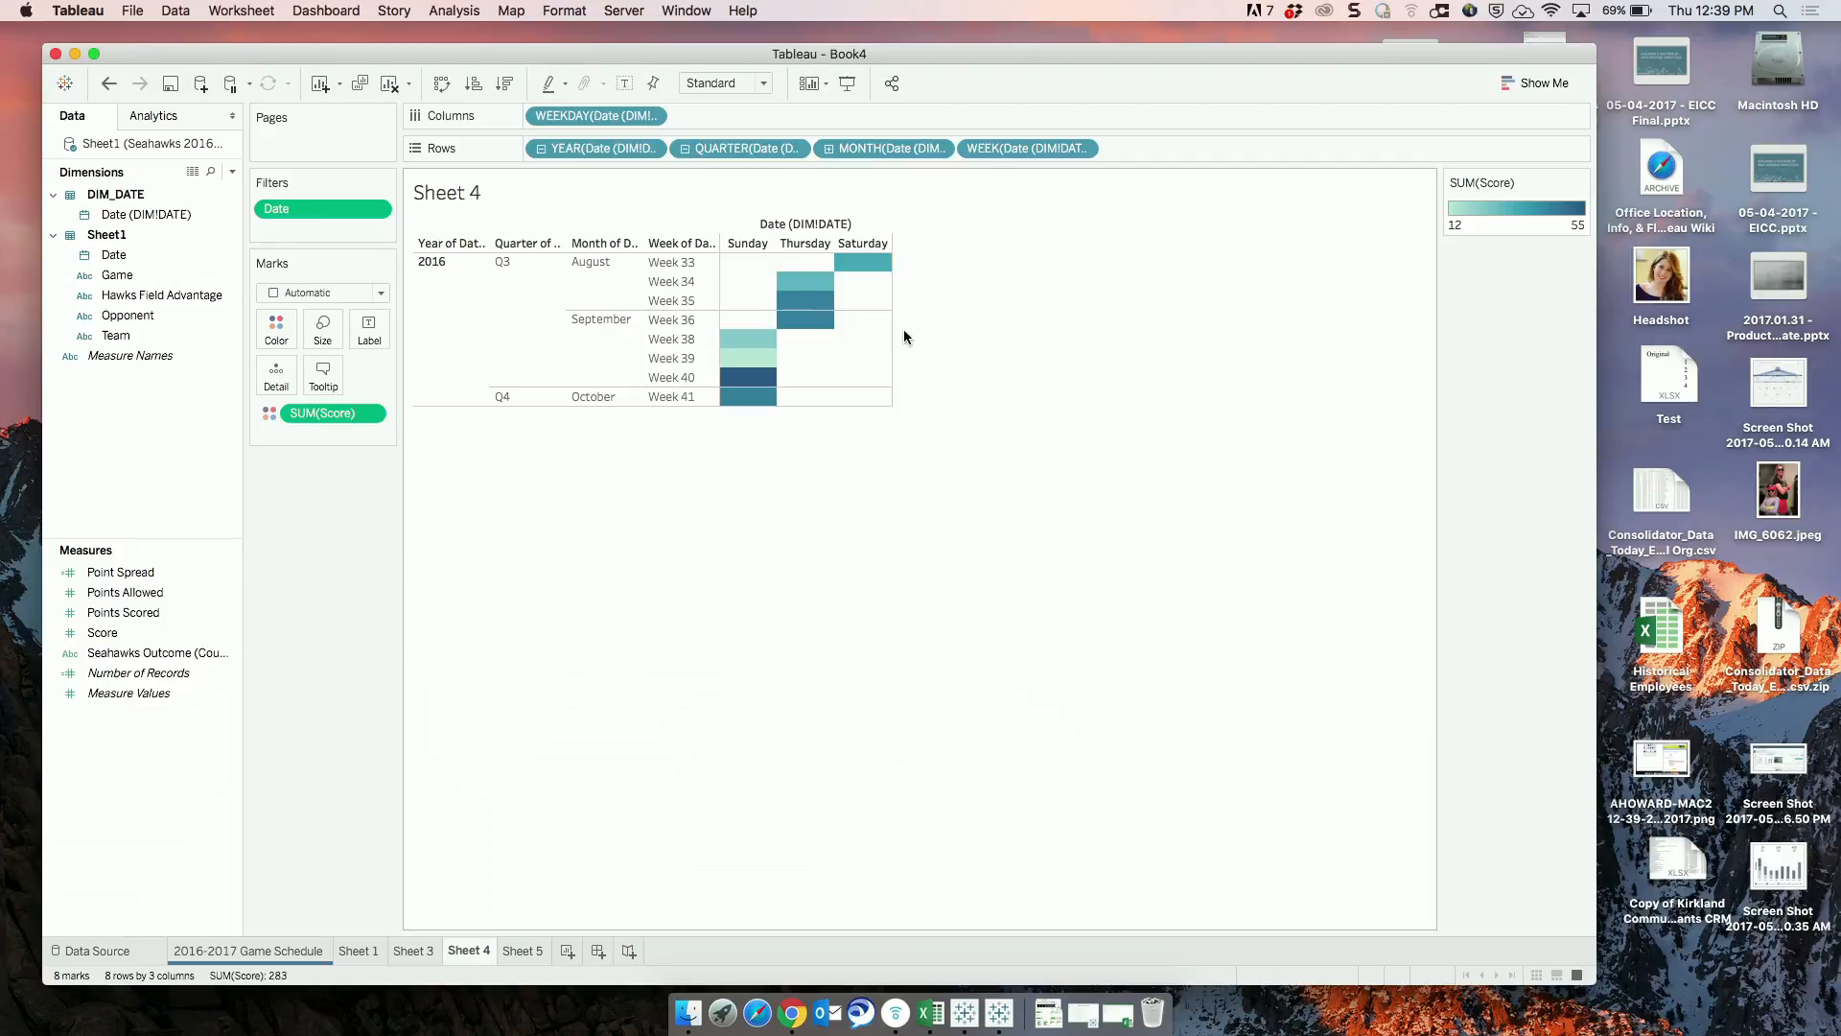
# Undo the Date filter and return to Sheet 4.
pyautogui.press('super+z')
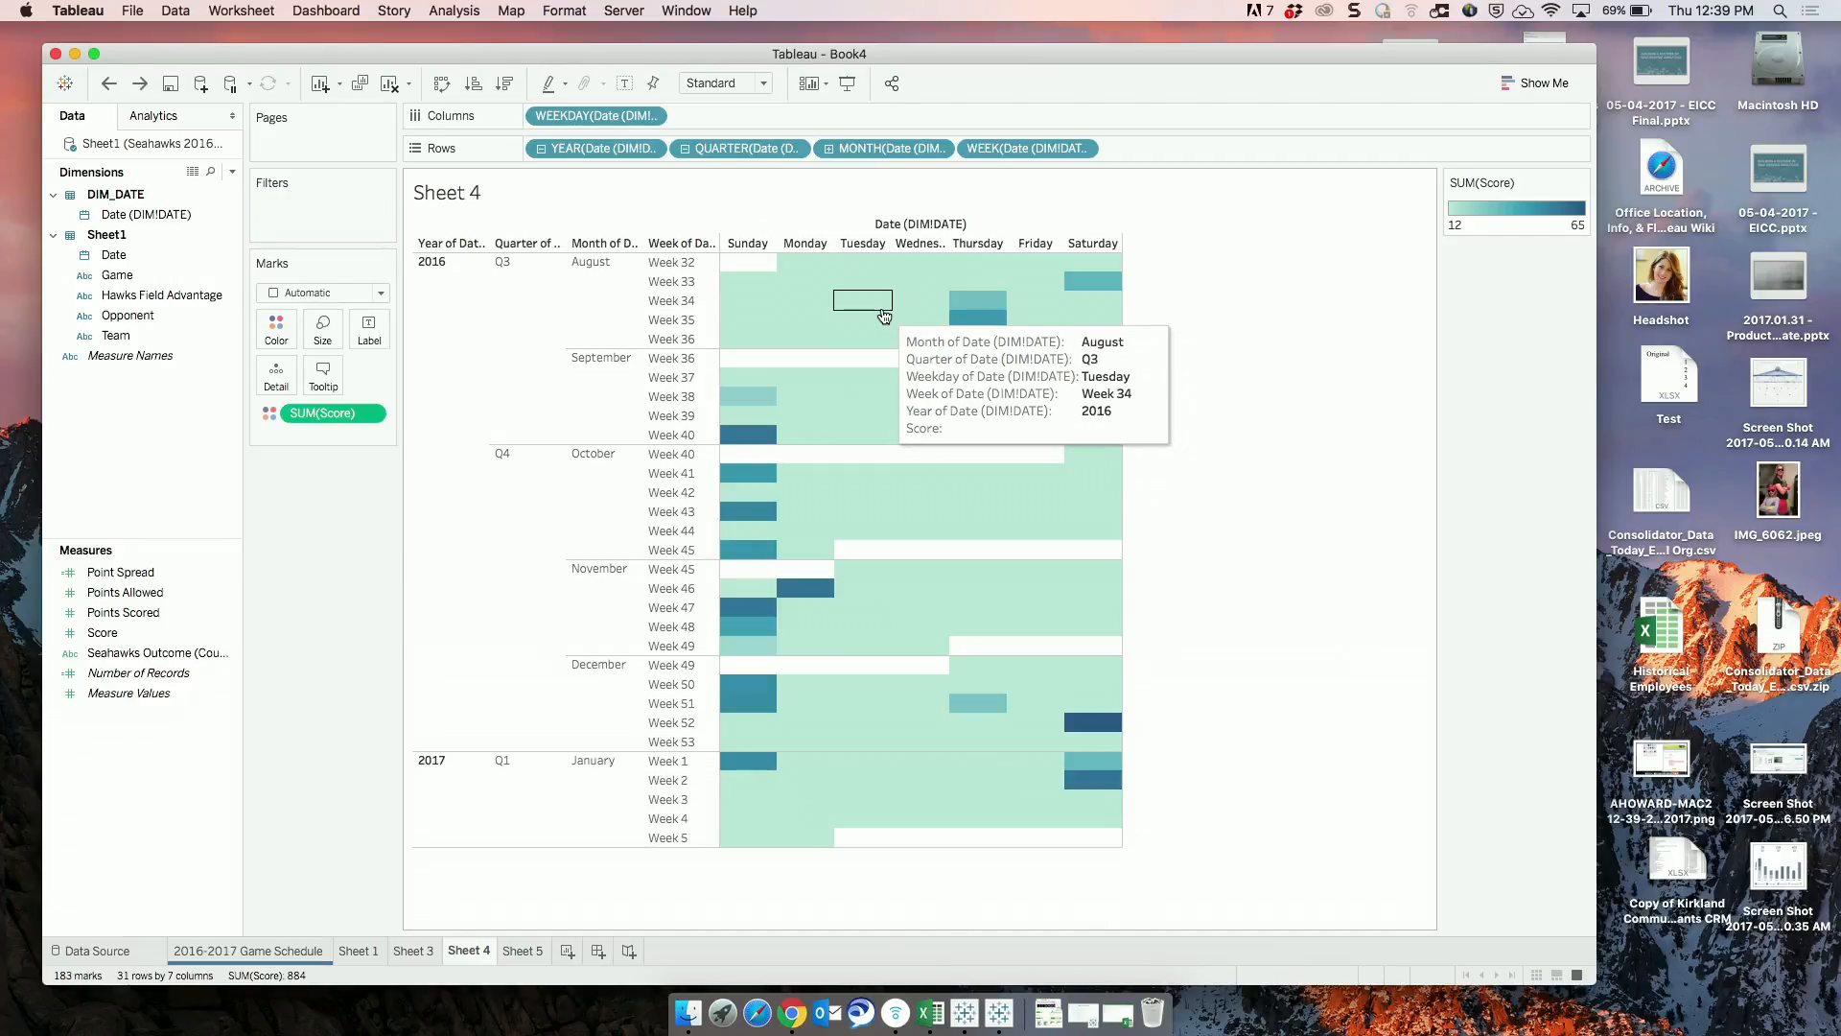
pyautogui.hotkey('ctrl', 'Tab')
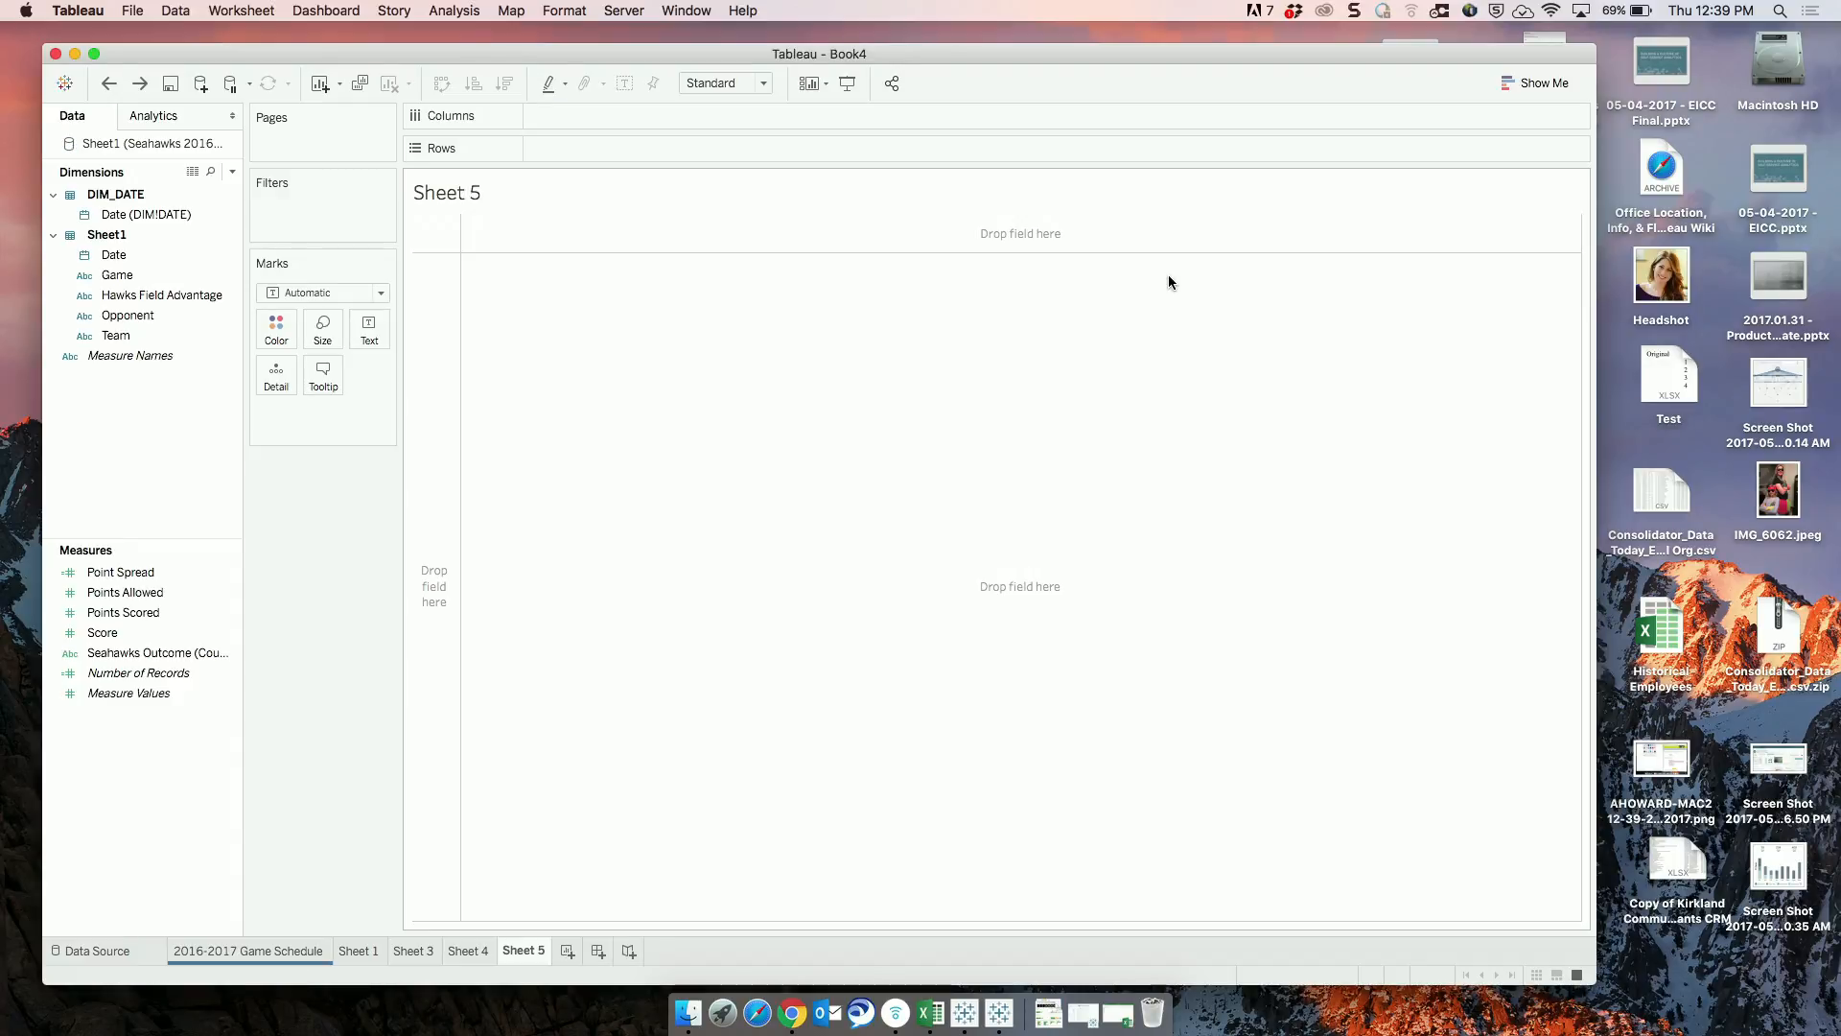
pyautogui.click(482, 951)
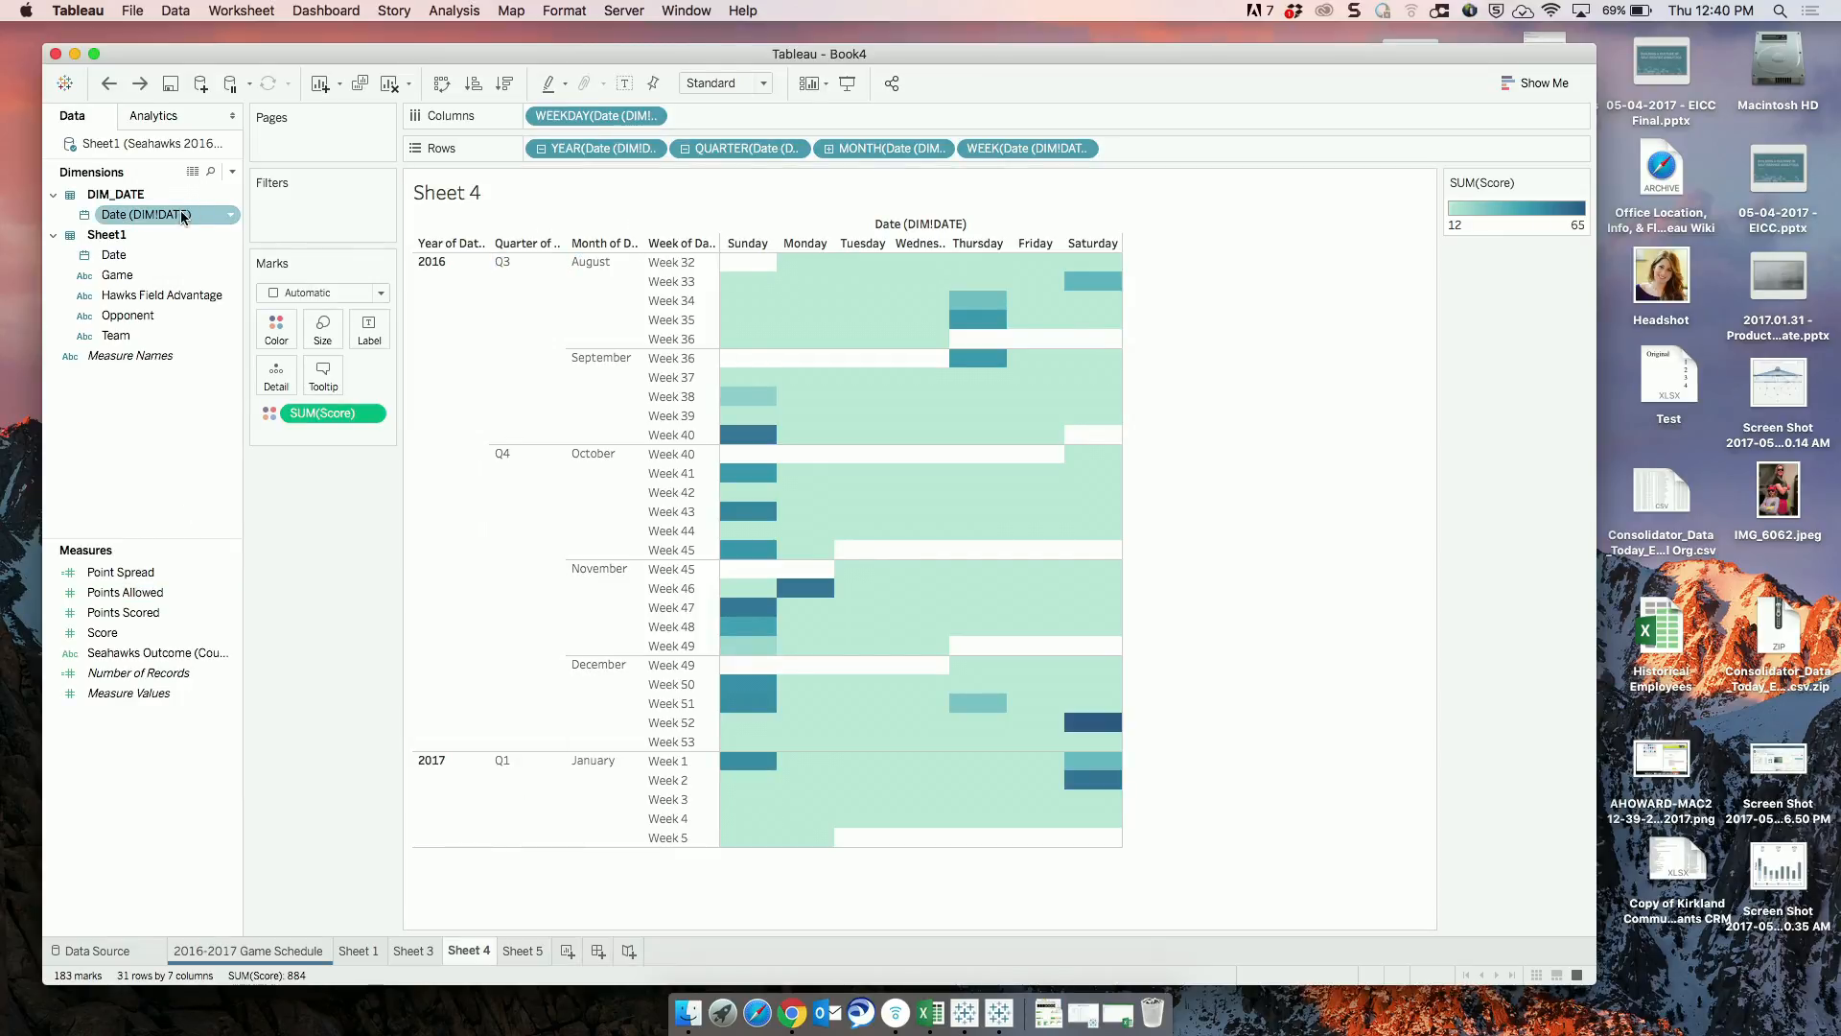
# Filter Sheet 4 on Date (DIM!DATE) with an ending date of 10/15/2016.
pyautogui.moveTo(183, 215); pyautogui.dragTo(336, 219)
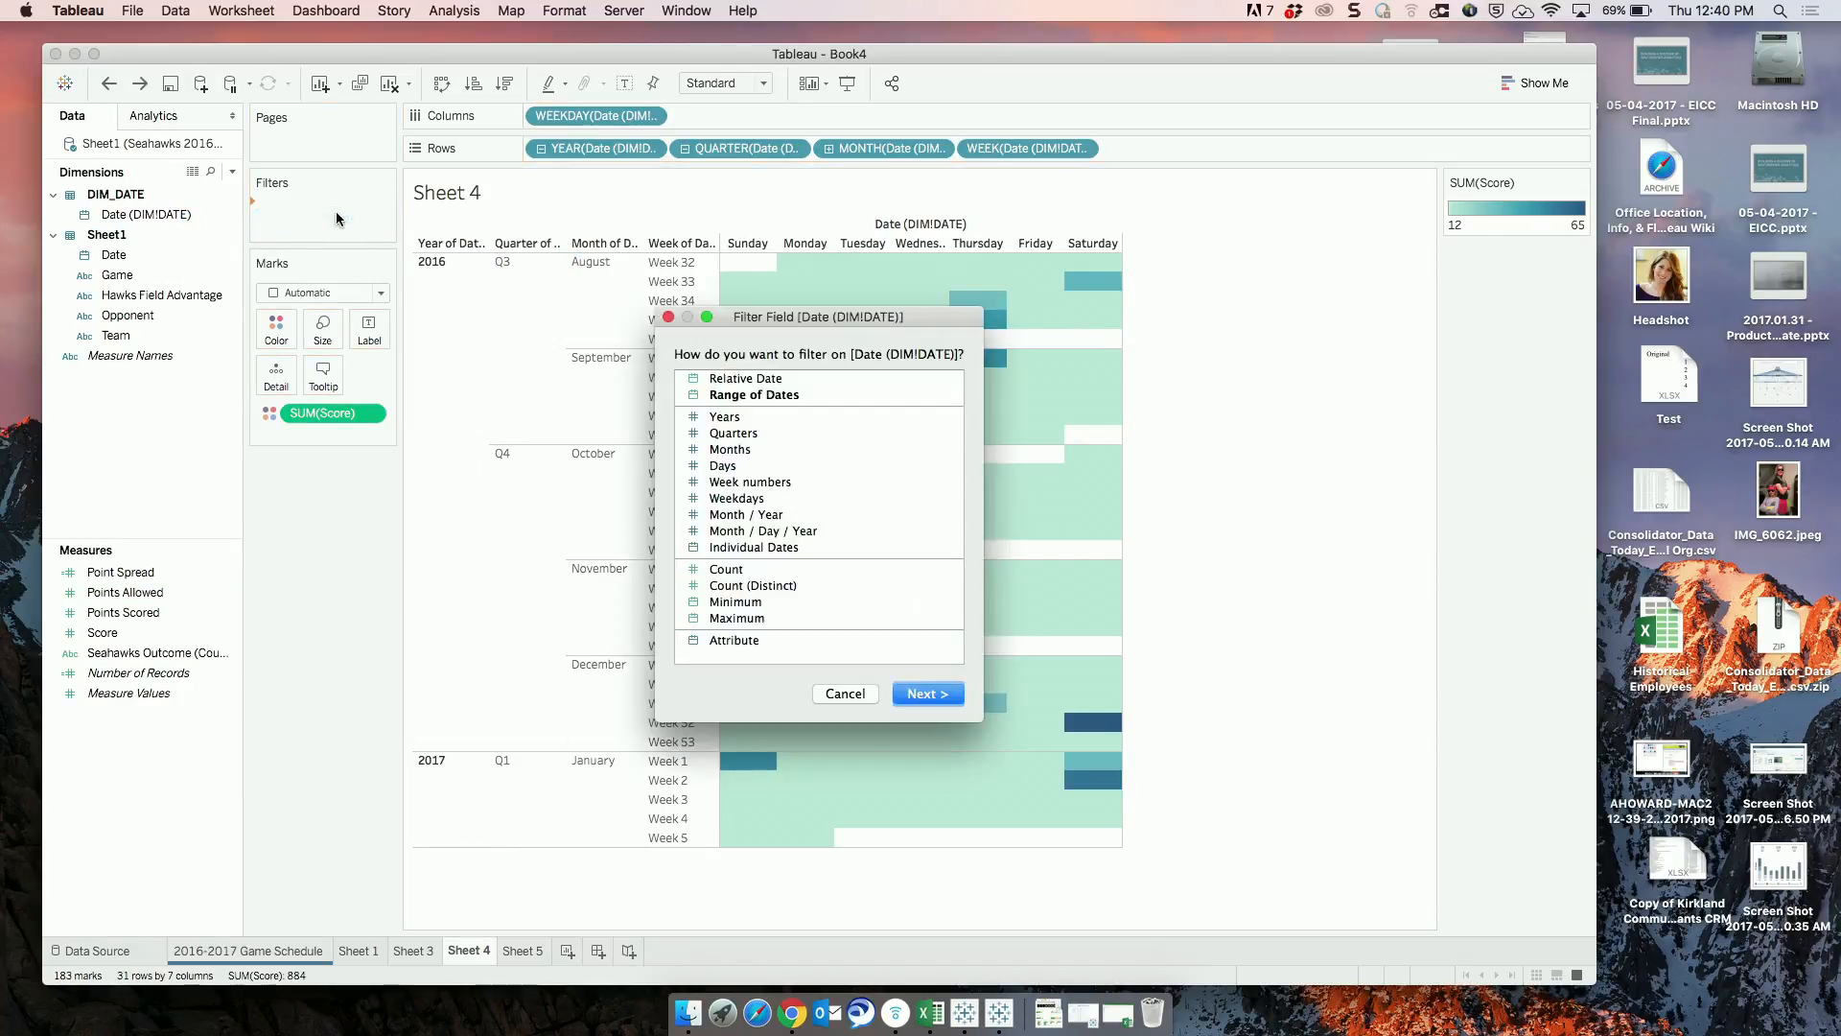
pyautogui.click(745, 394)
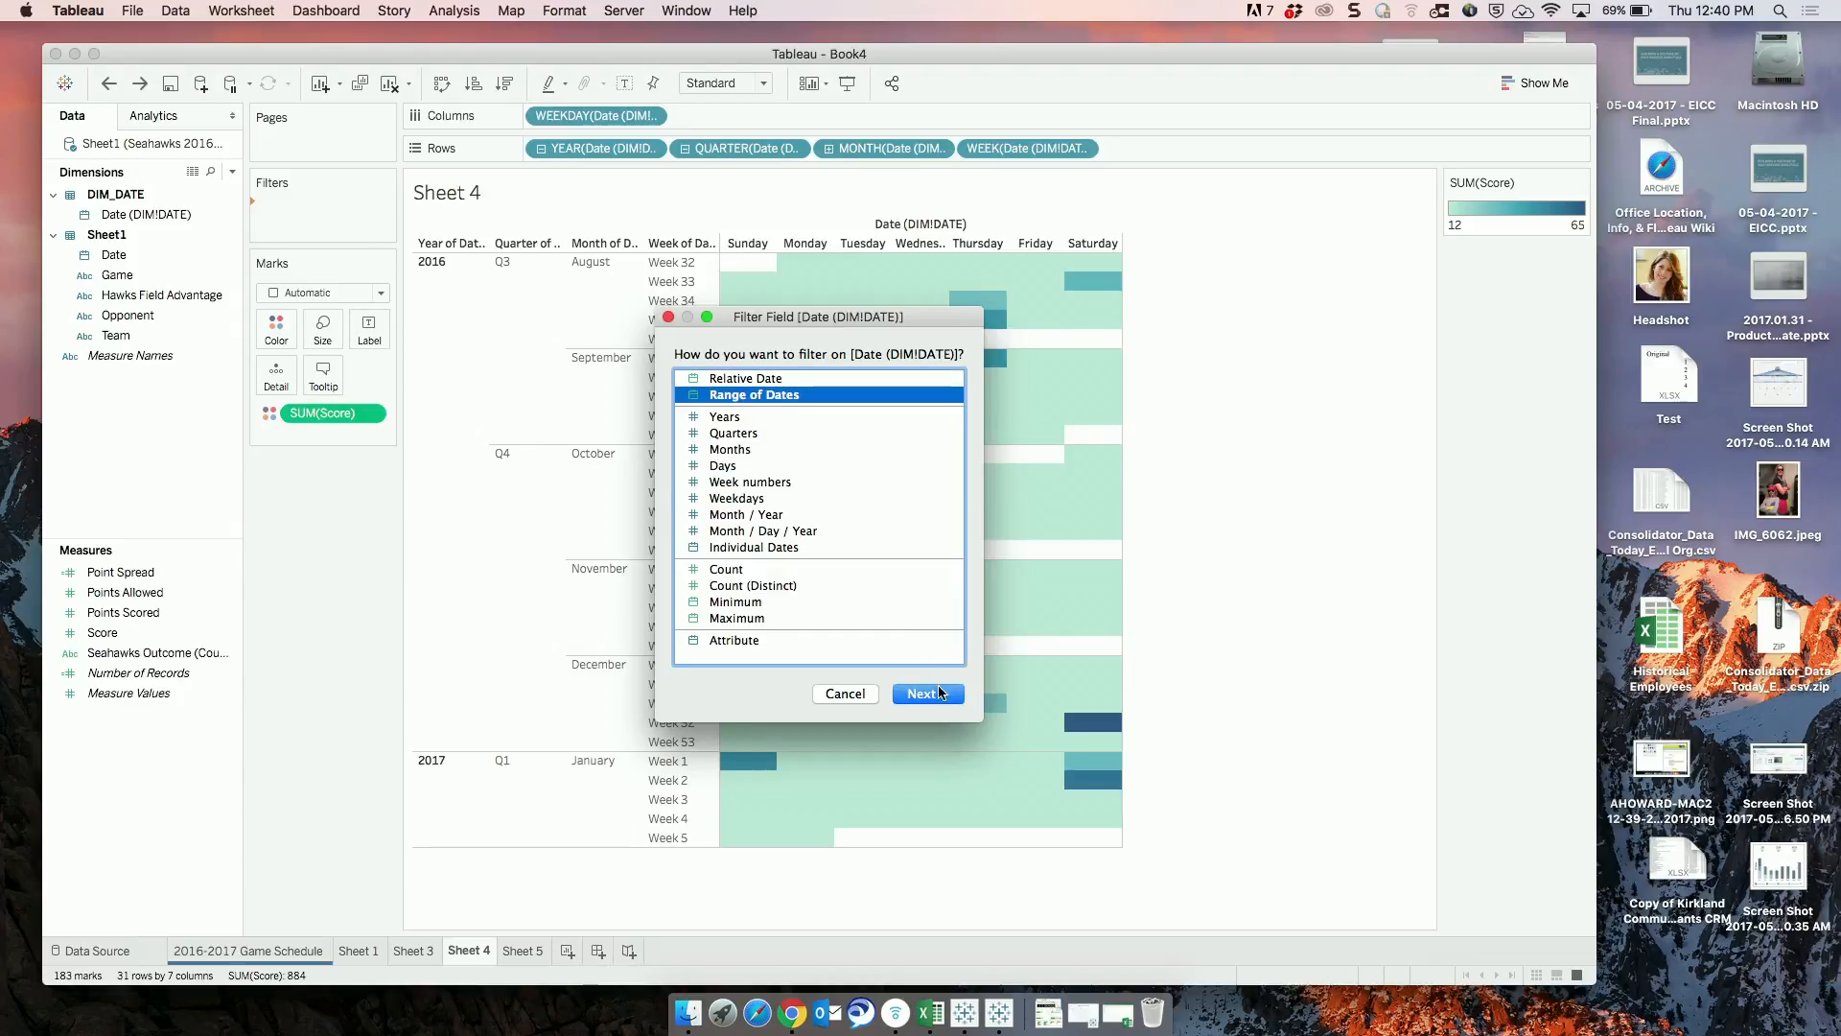
pyautogui.click(930, 692)
pyautogui.click(905, 411)
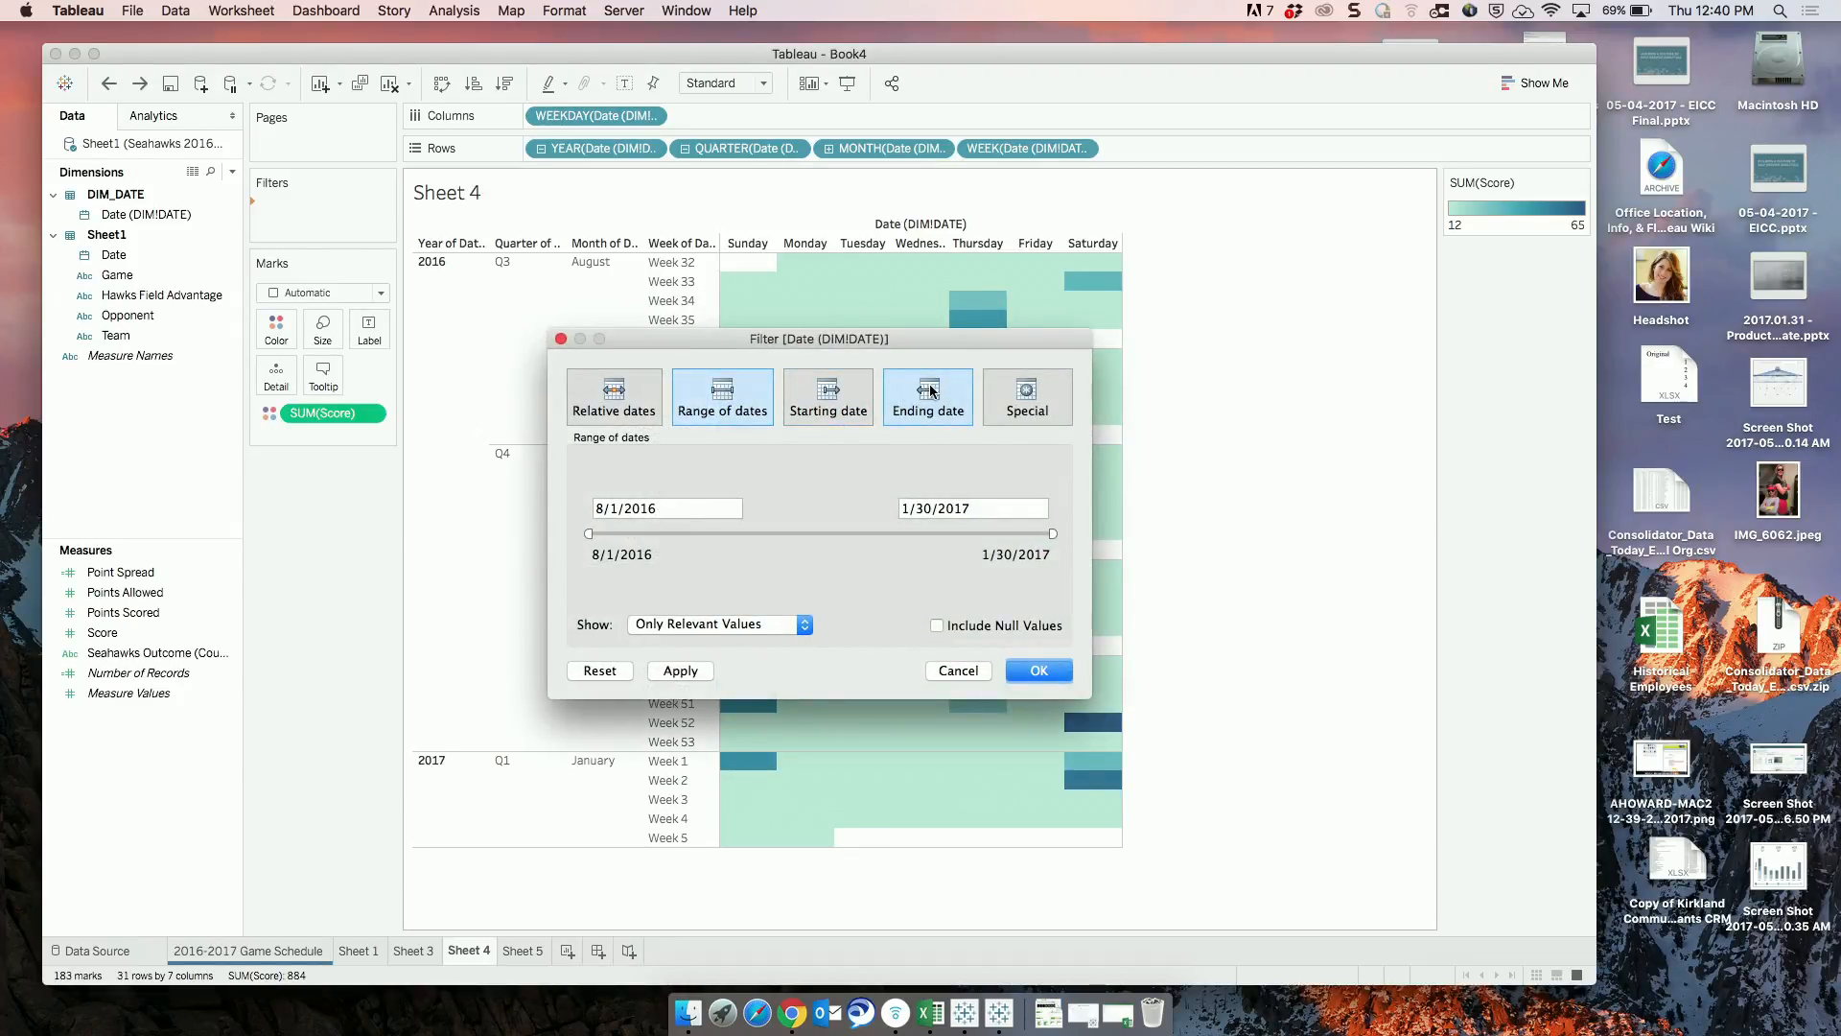
pyautogui.click(917, 506)
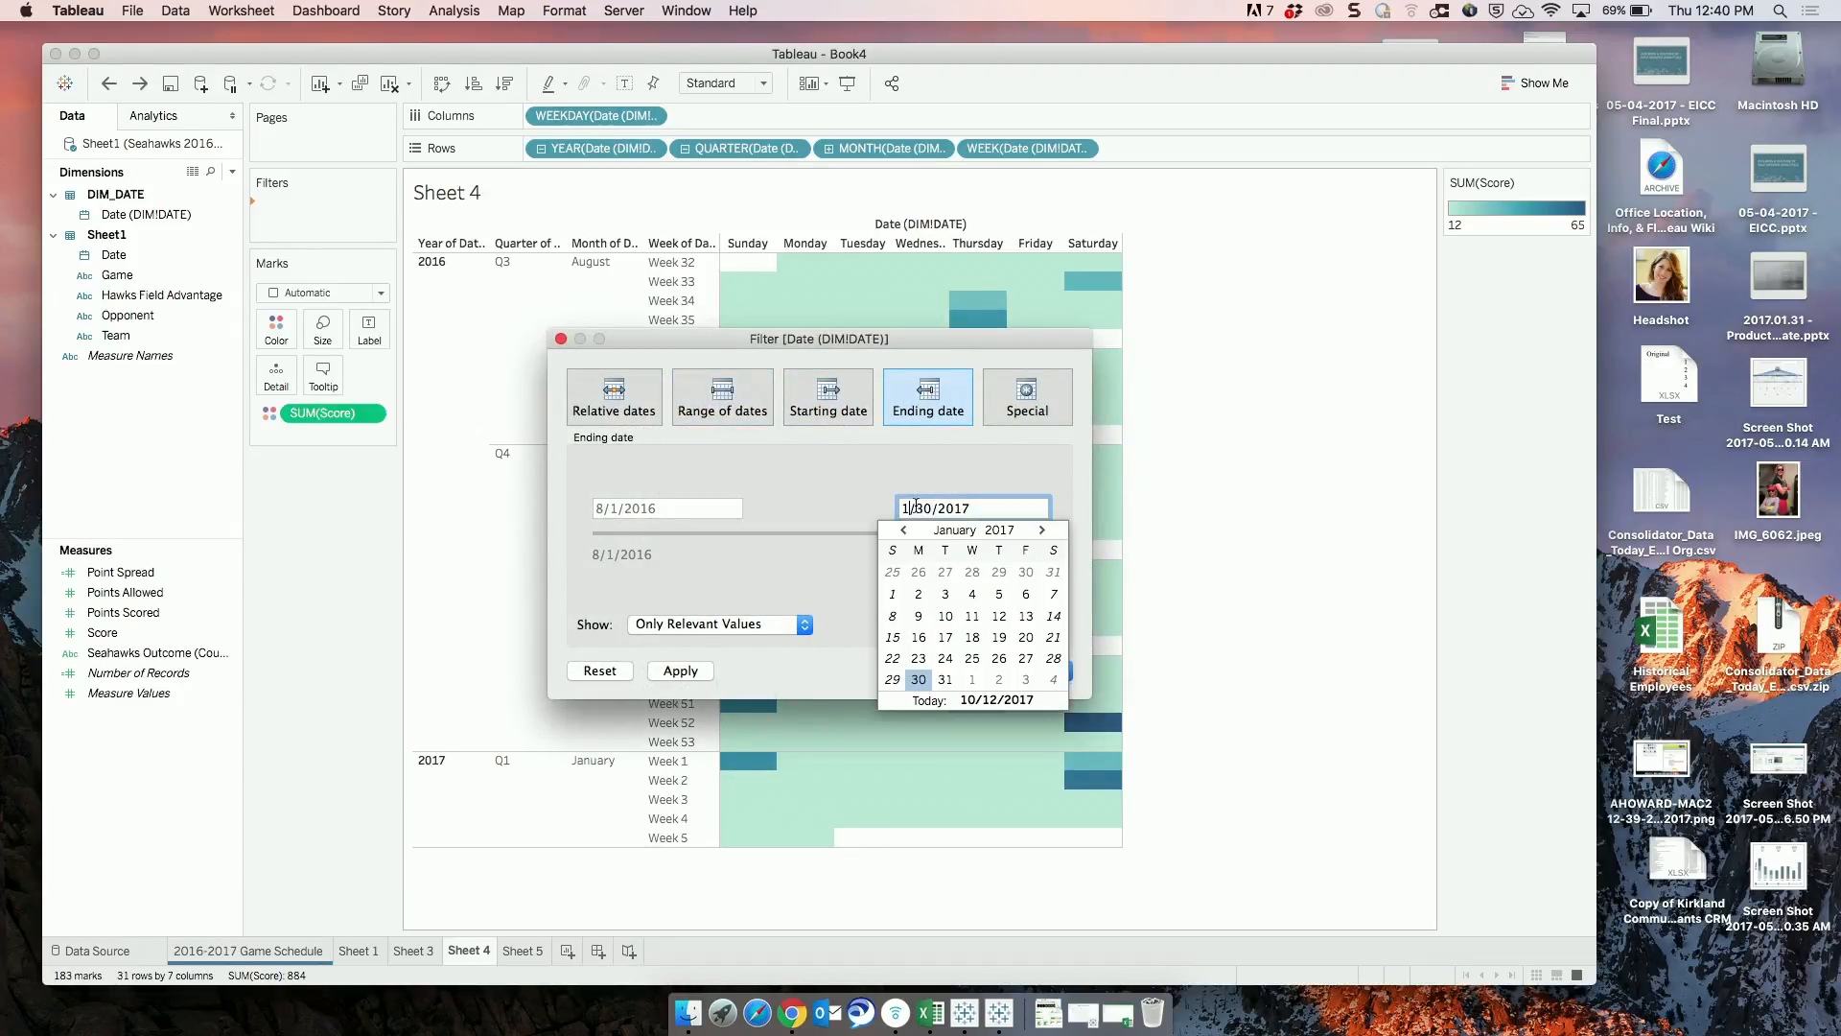
pyautogui.write('1015')
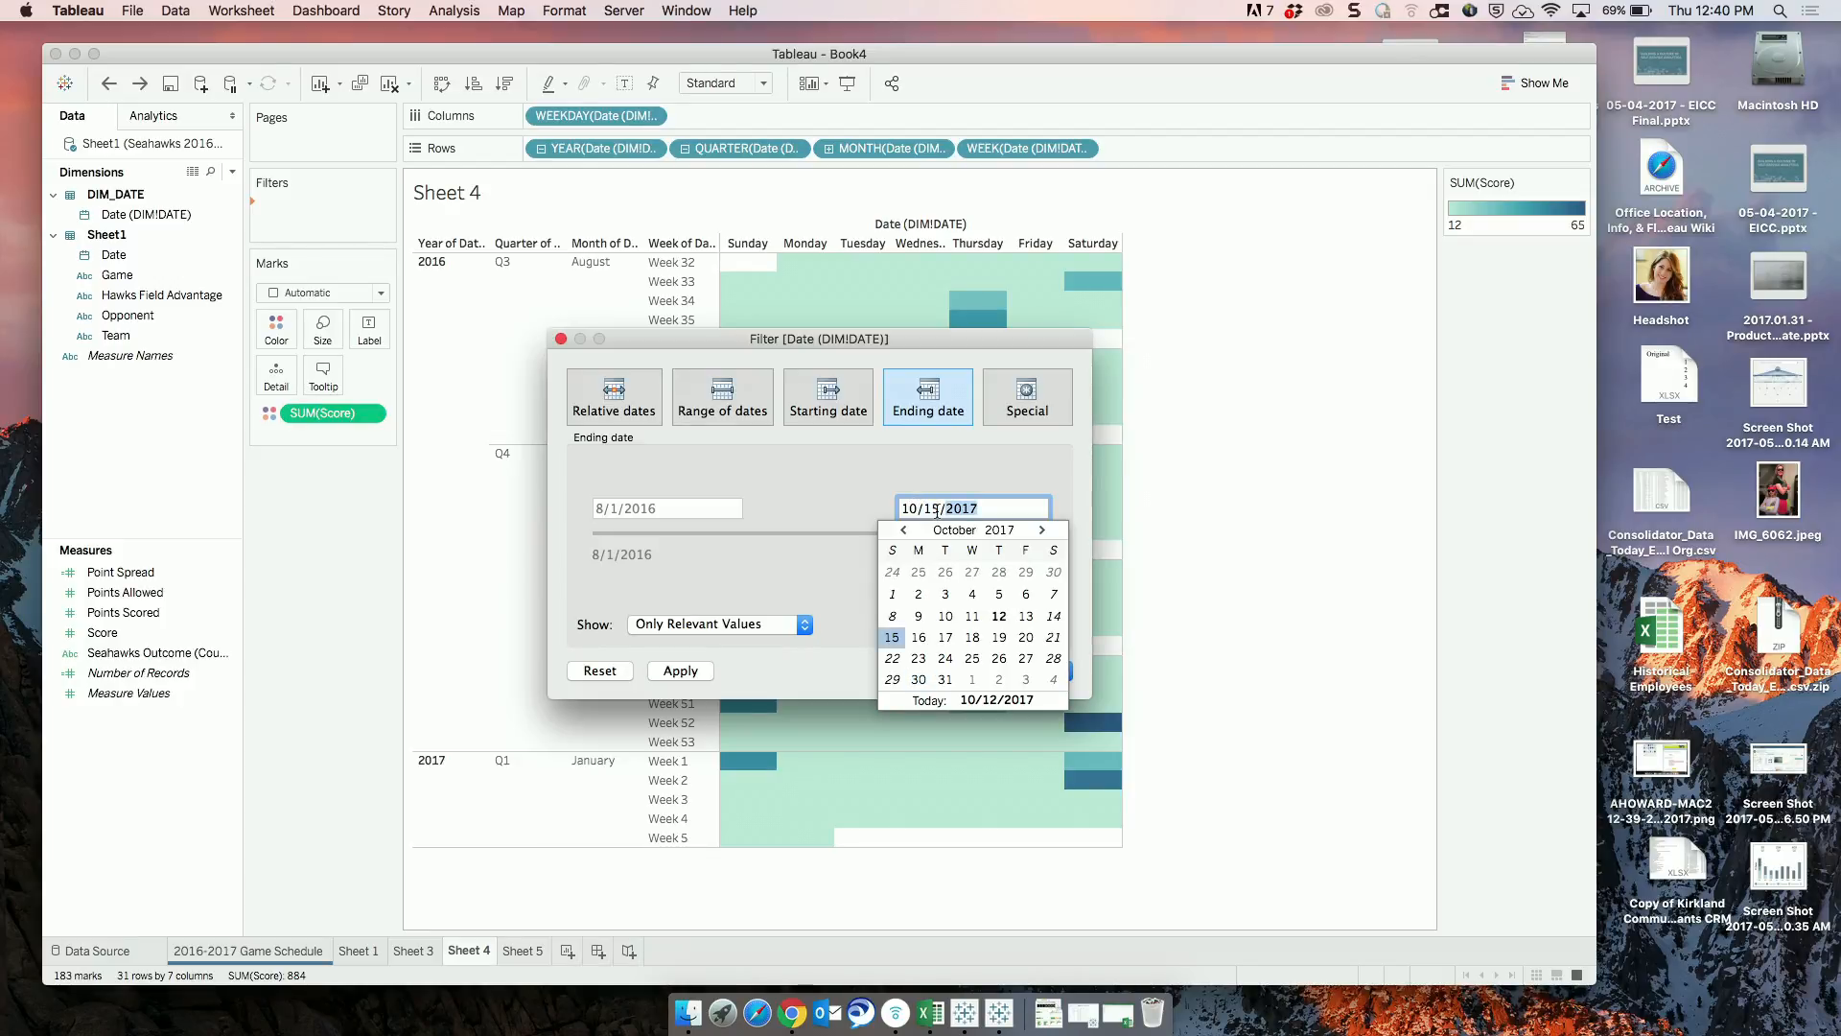
pyautogui.click(983, 508)
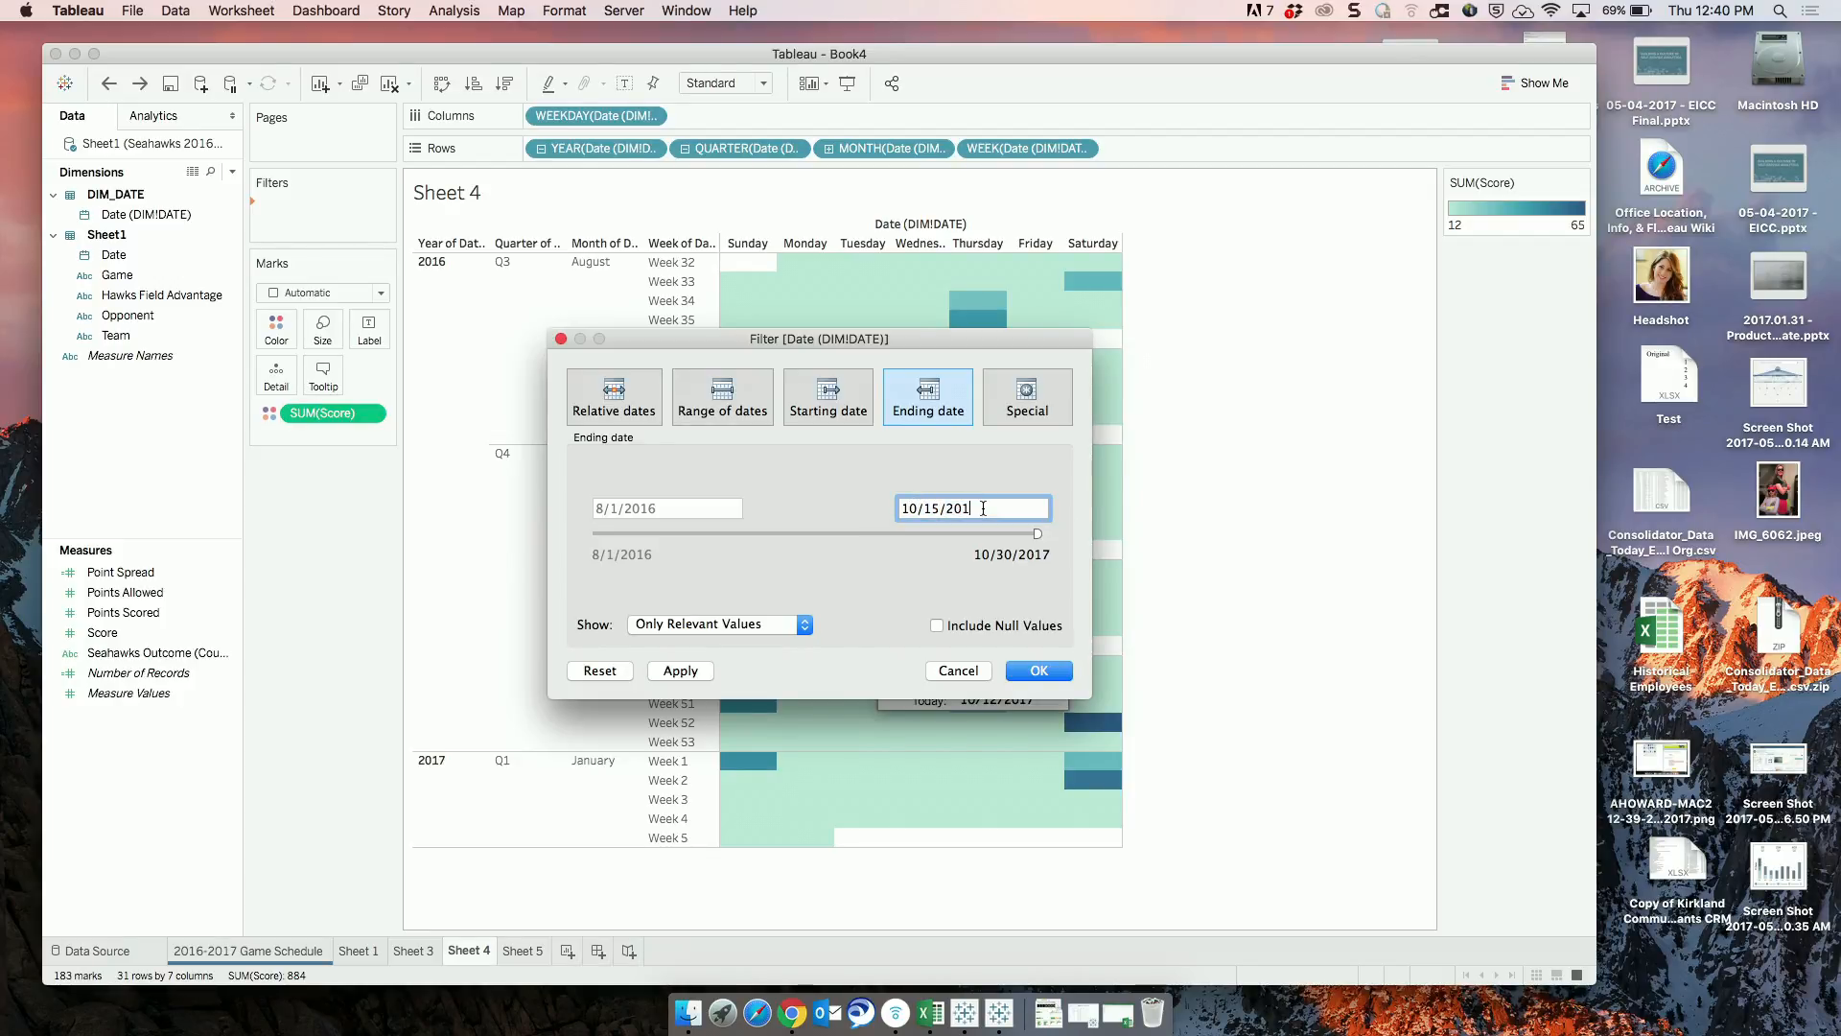
pyautogui.write('6')
pyautogui.click(1052, 673)
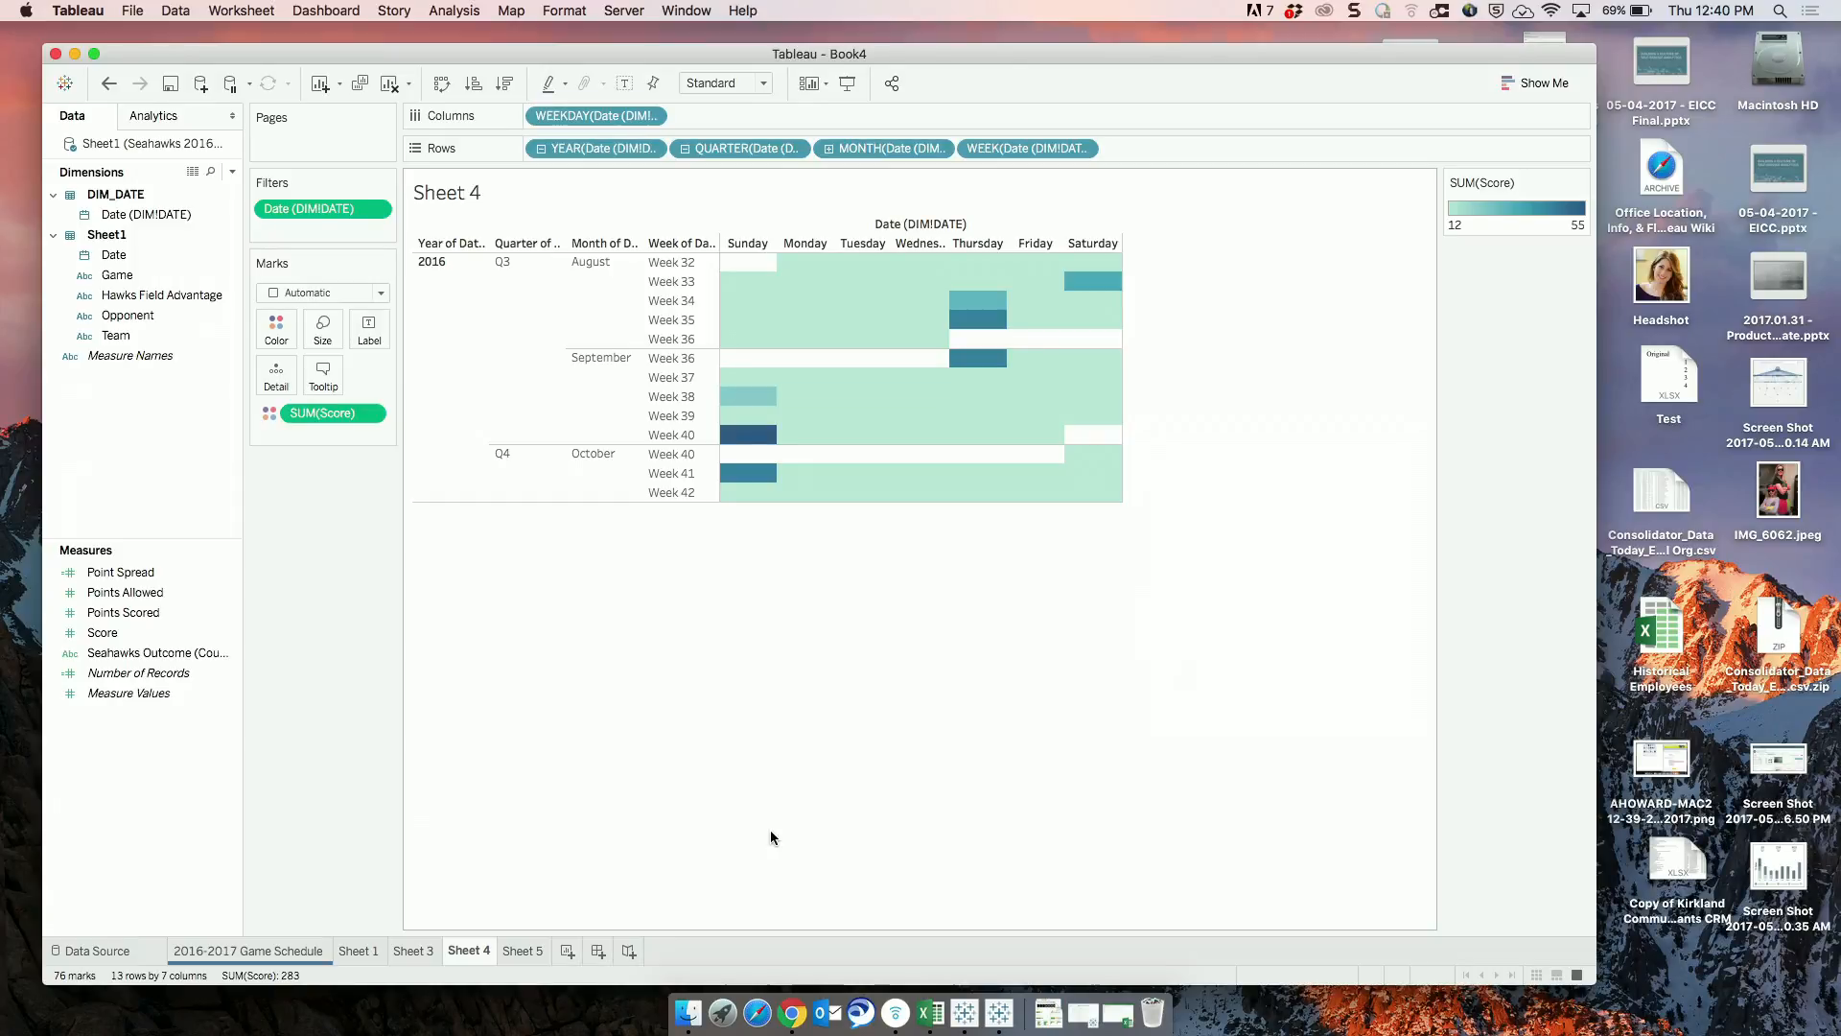
# Show the Date (DIM!DATE) filter control beside the view and move its ending date back to 9/29/2016.
pyautogui.click(380, 210)
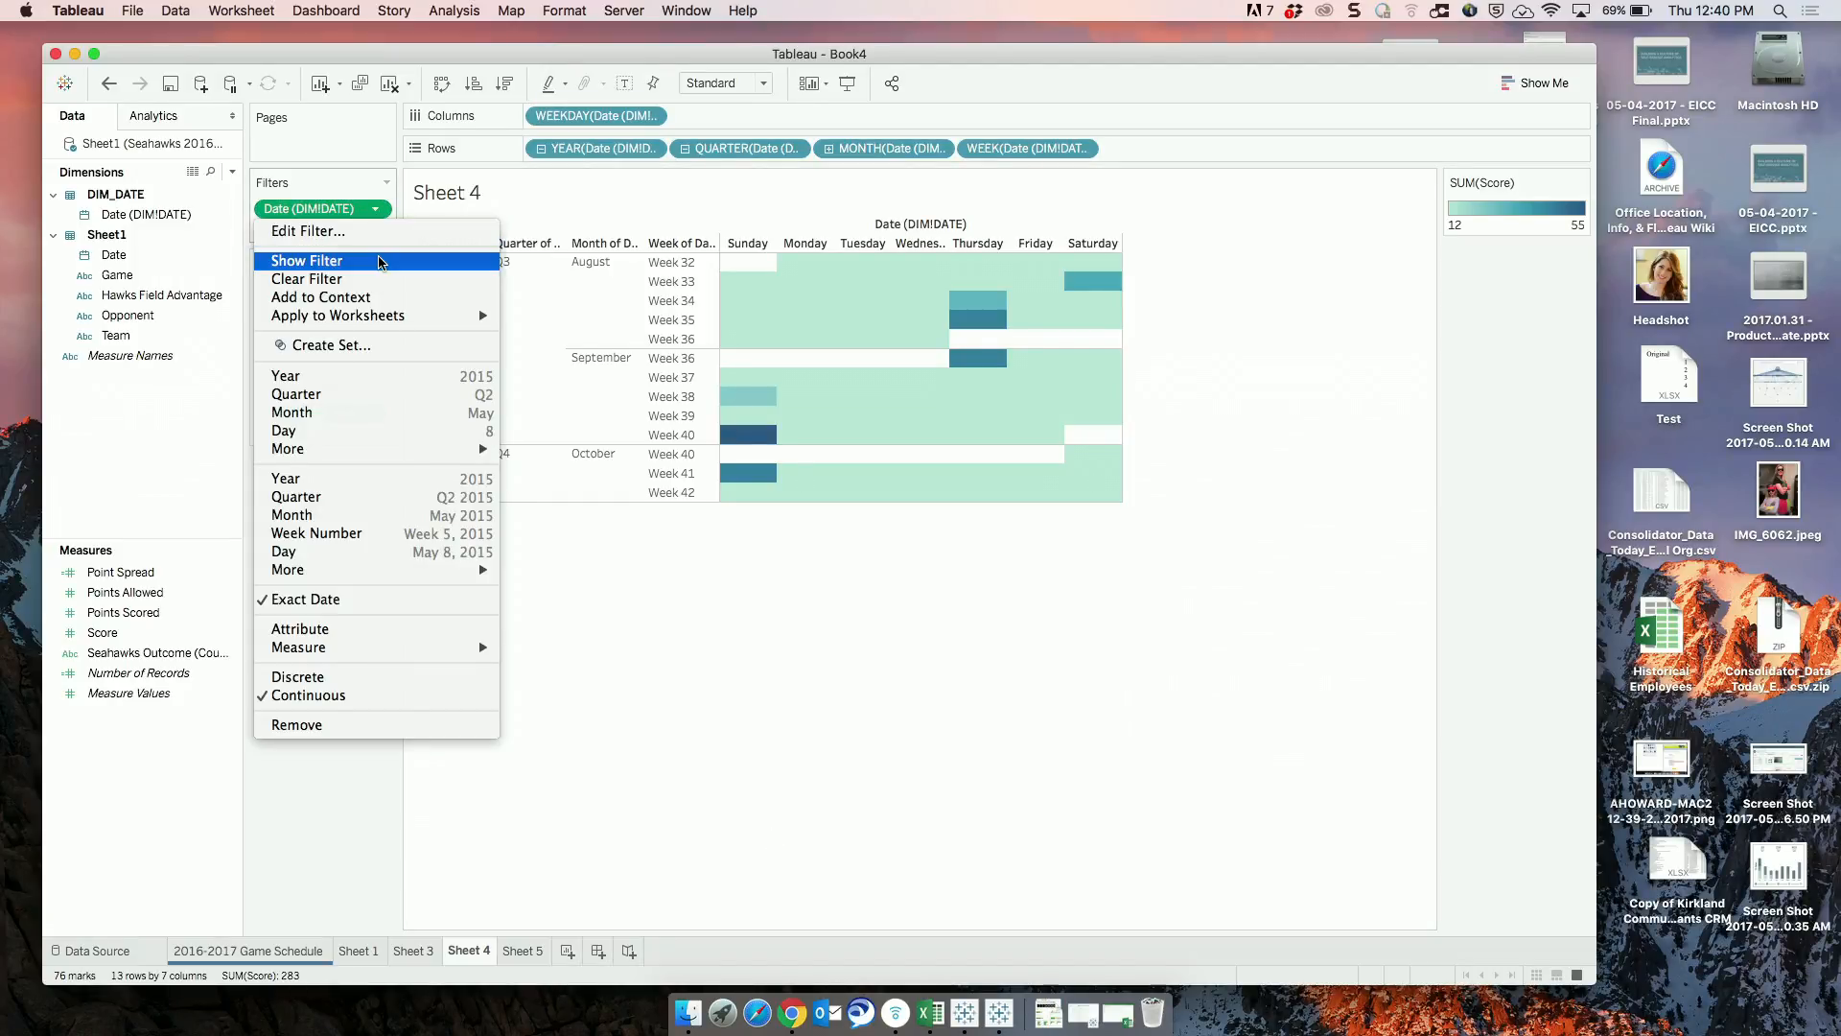
pyautogui.click(385, 257)
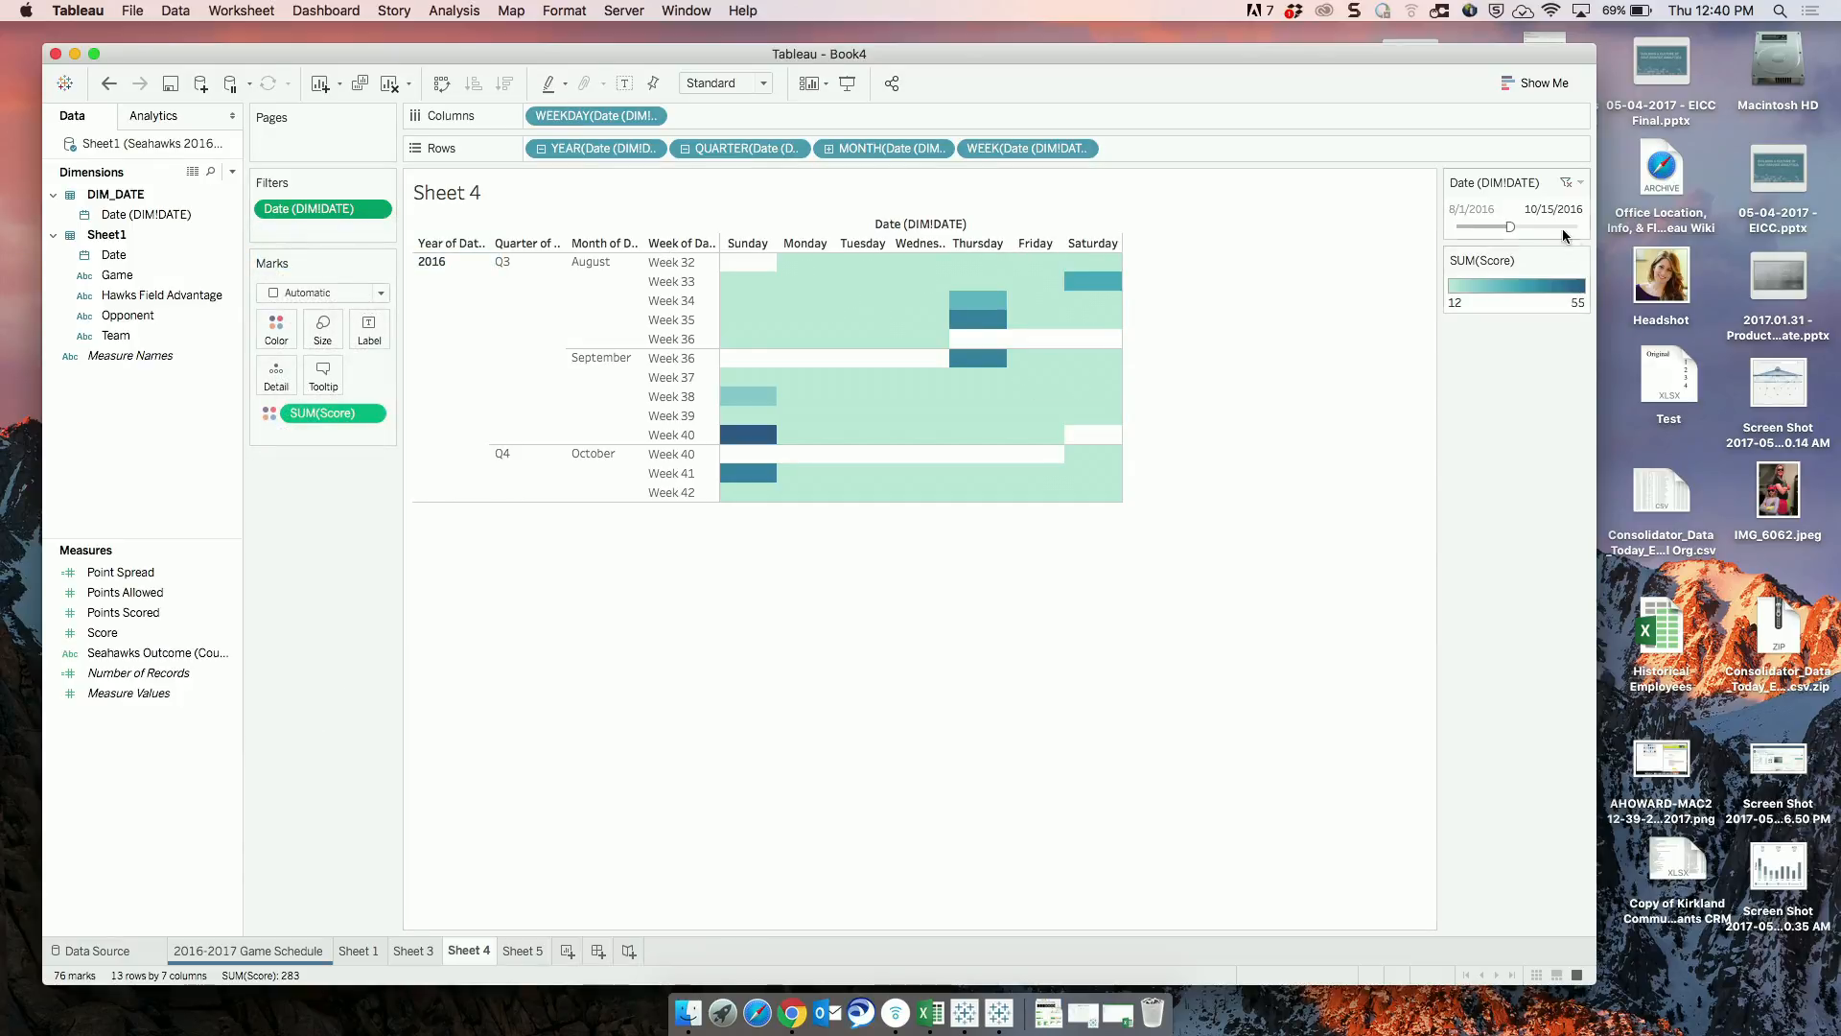
pyautogui.moveTo(1508, 228)
pyautogui.mouseDown()
pyautogui.moveTo(1541, 227)
pyautogui.moveTo(1498, 229)
pyautogui.mouseUp()
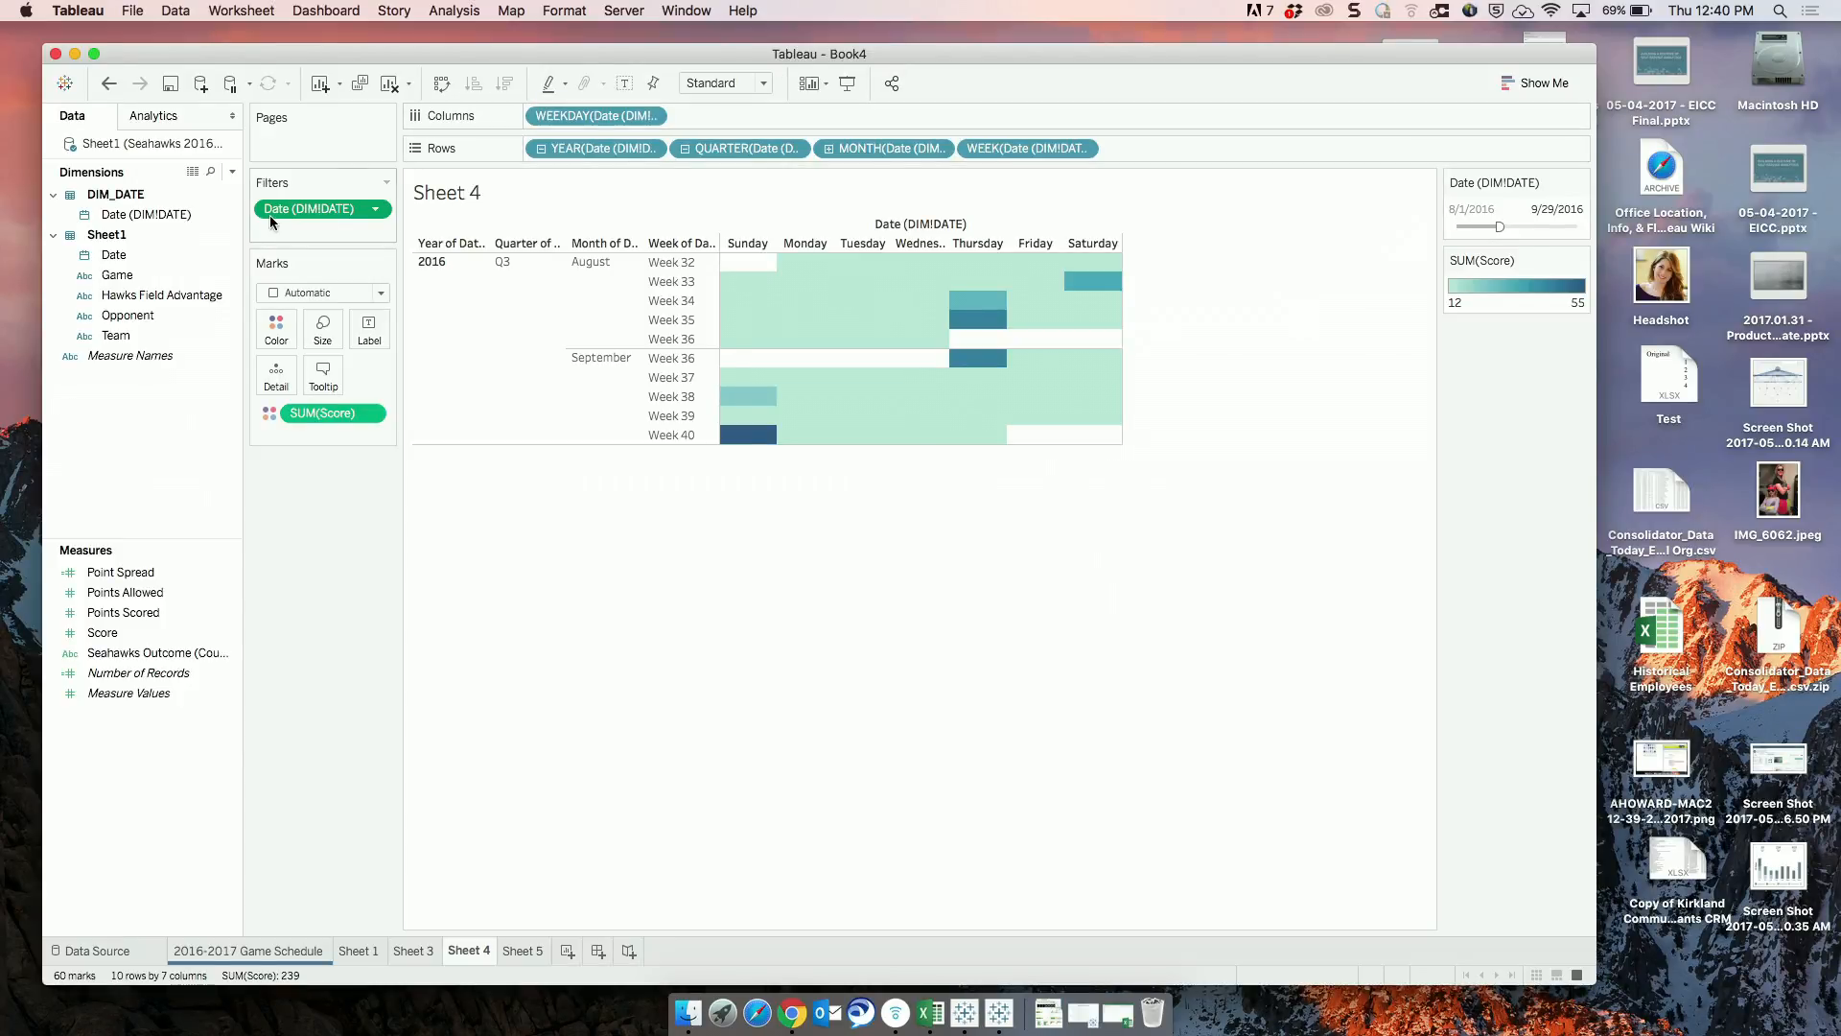
# Remove the Date (DIM!DATE) ending-date filter from Sheet 4.
pyautogui.click(152, 219)
pyautogui.moveTo(313, 209); pyautogui.dragTo(341, 576)
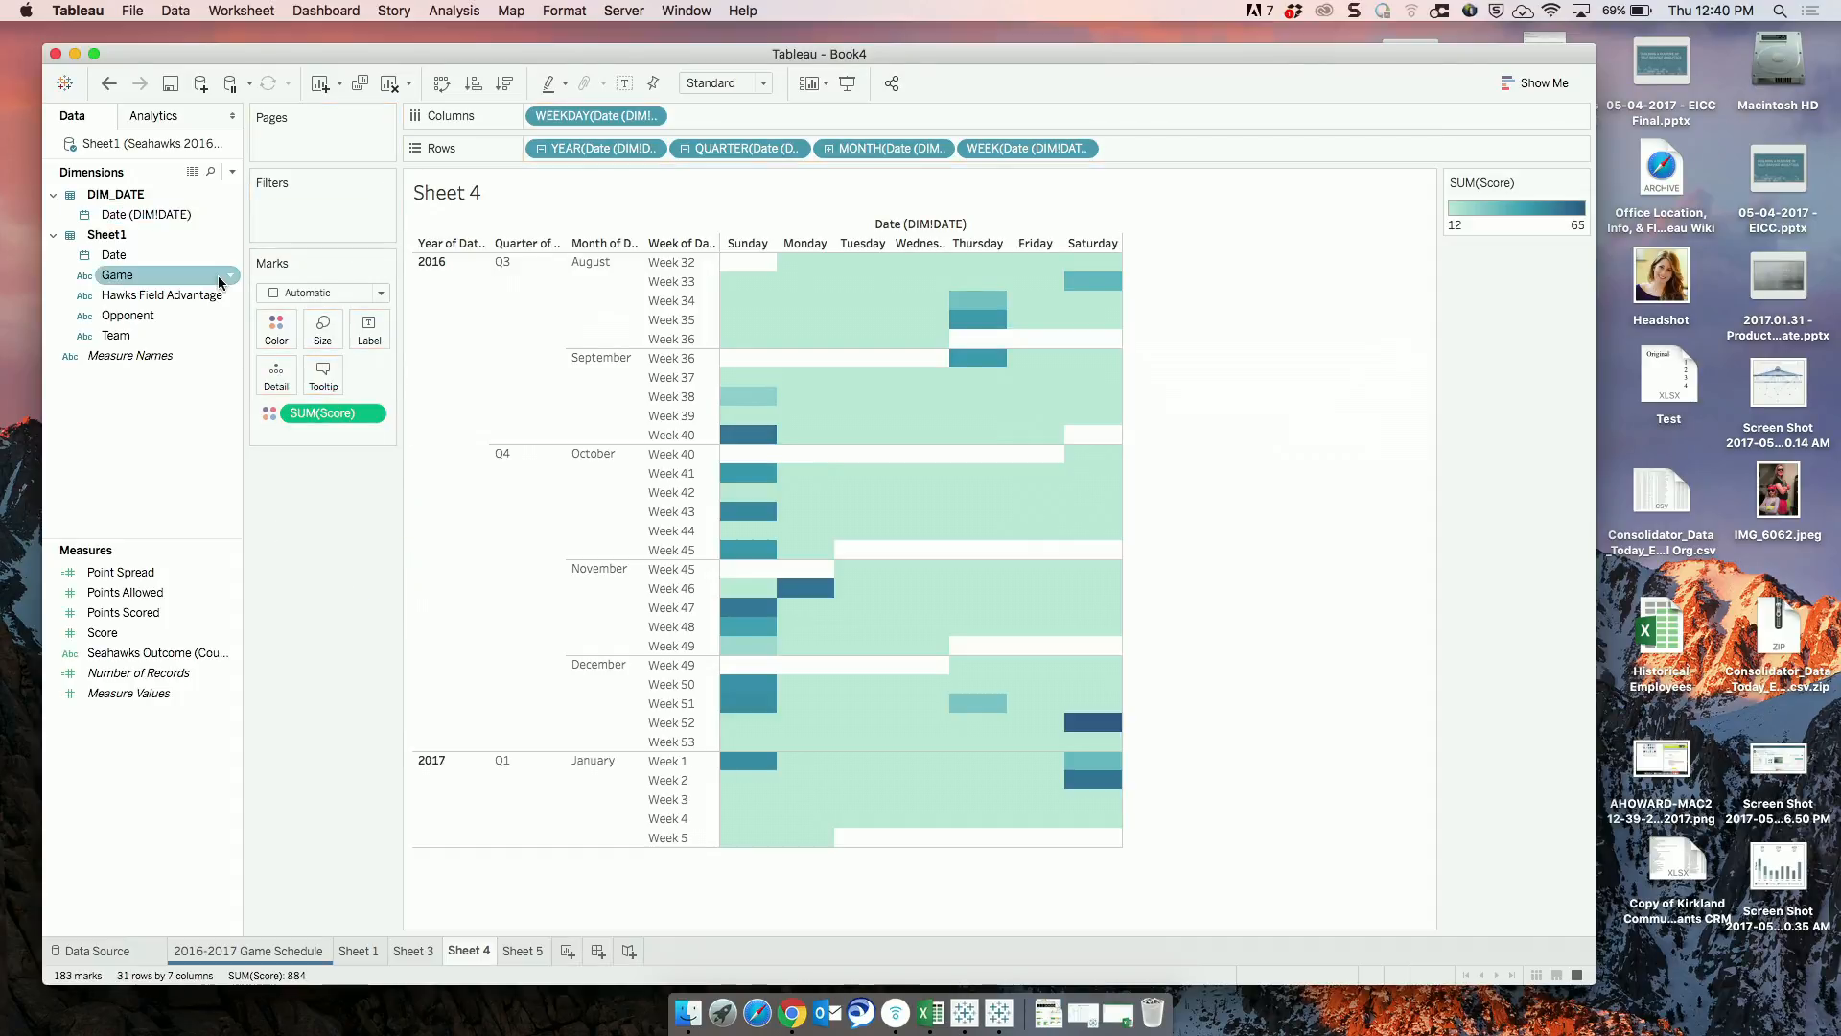
# Filter Sheet 4 by the year of Date (DIM!DATE), excluding 2017 and keeping only 2016.
pyautogui.moveTo(164, 215); pyautogui.dragTo(319, 209)
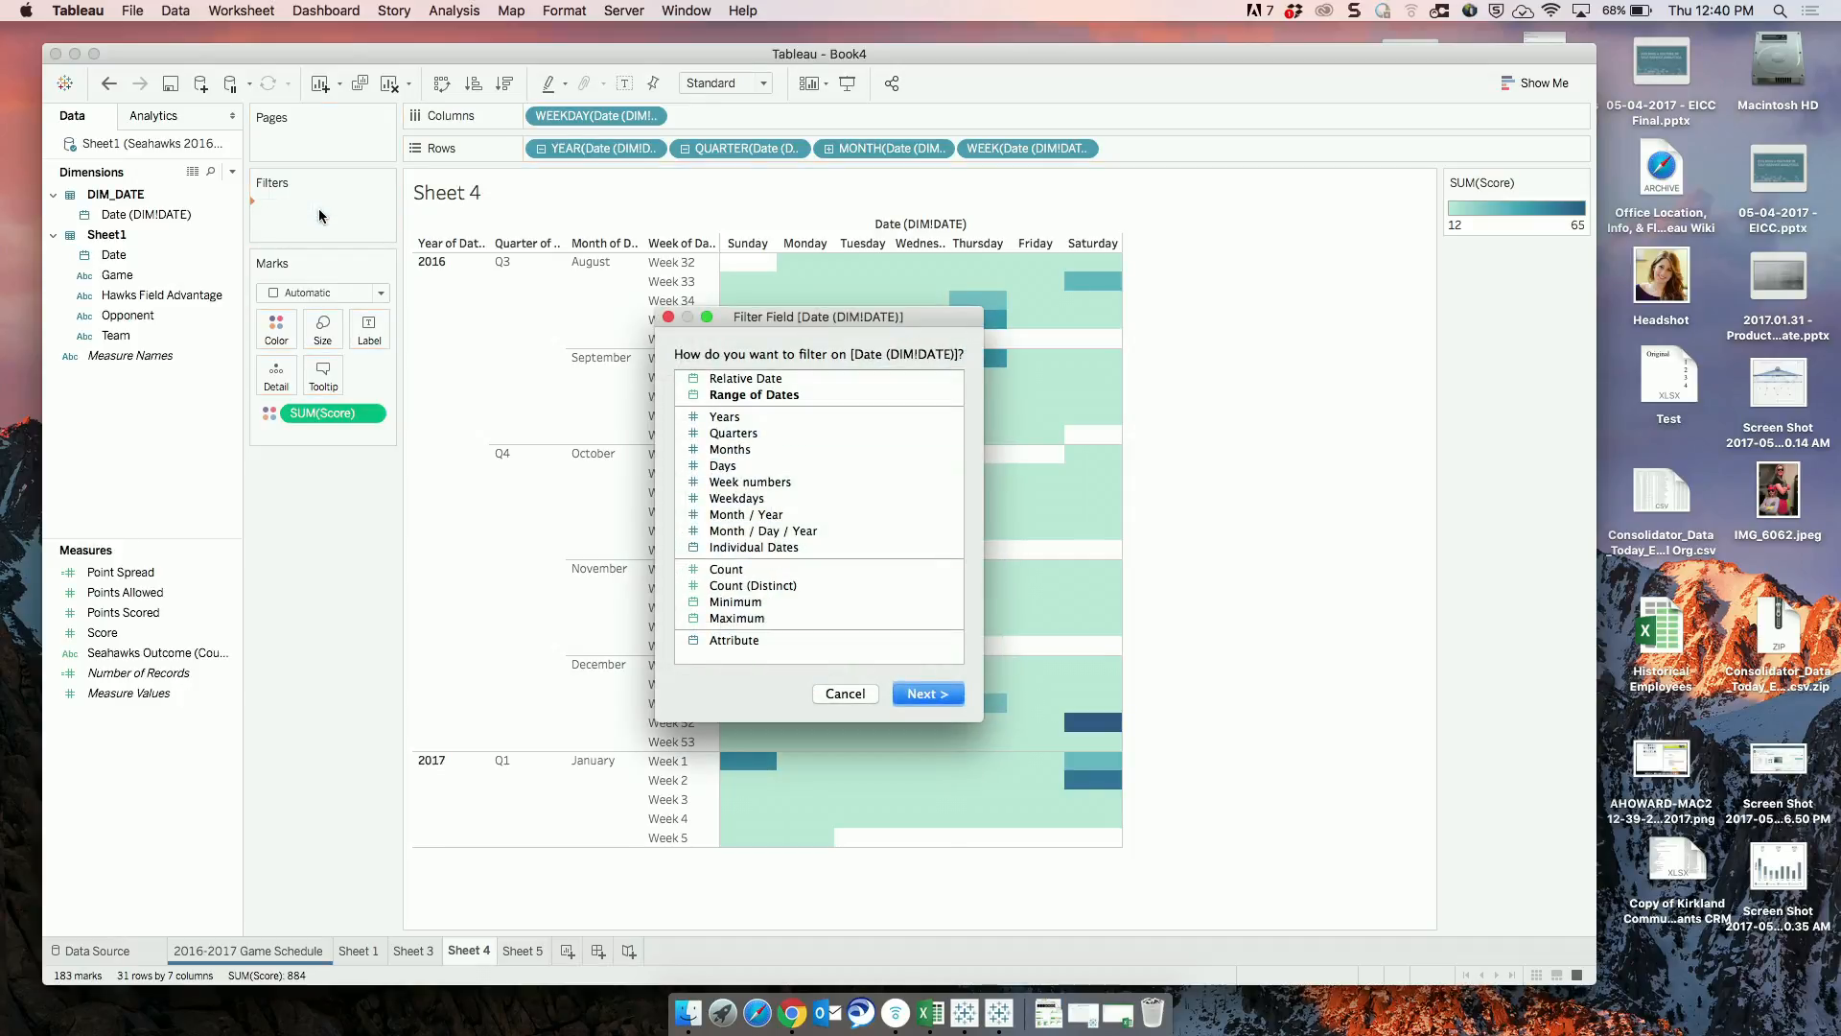
pyautogui.click(721, 418)
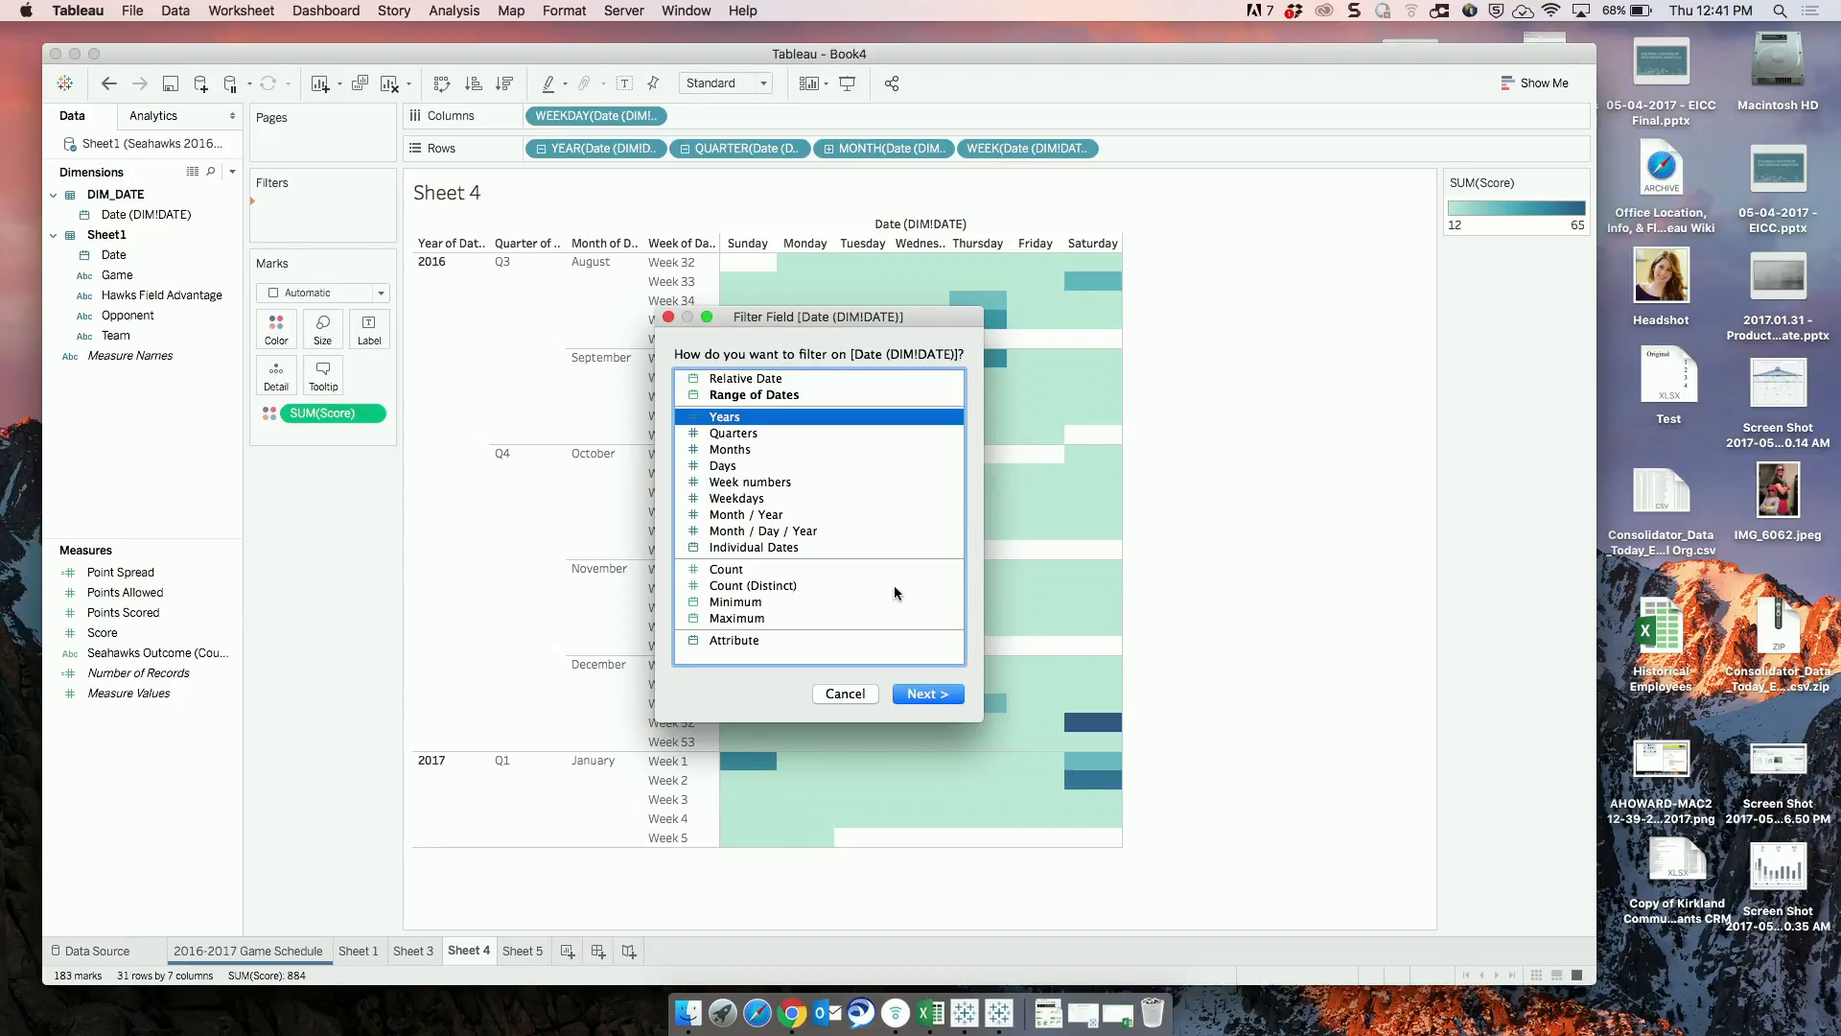
pyautogui.click(948, 691)
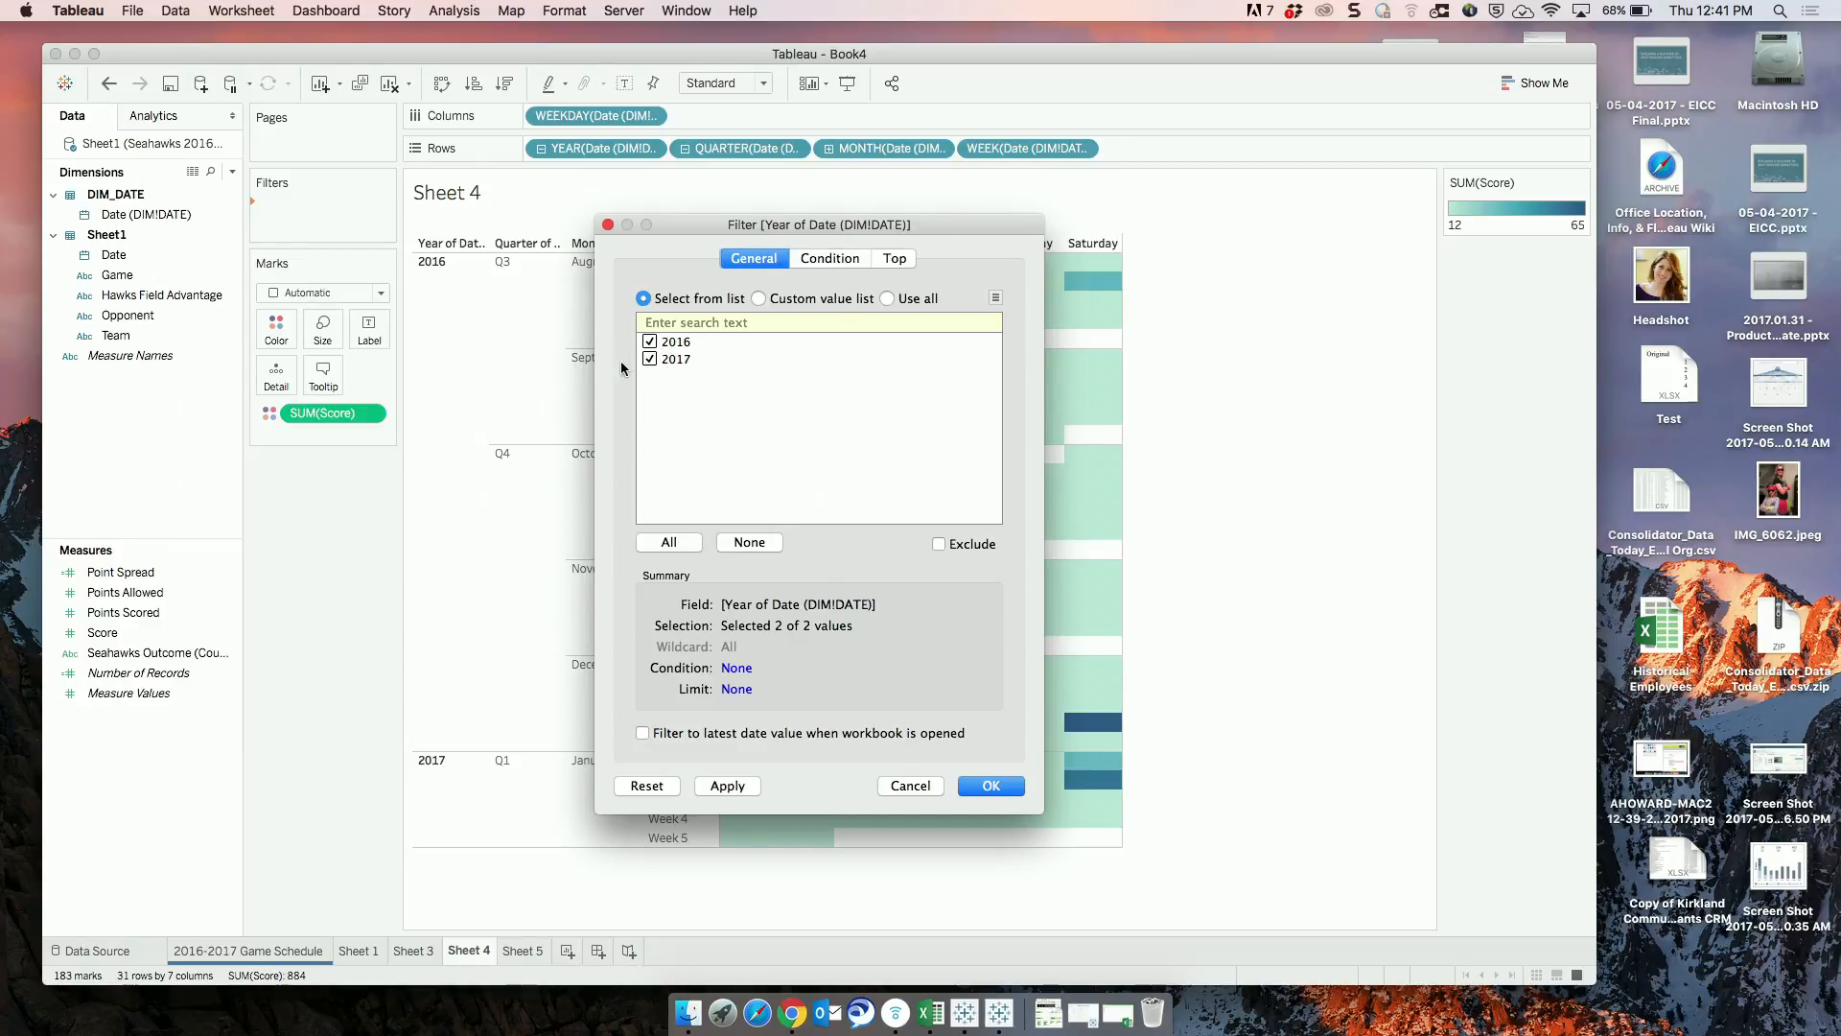
pyautogui.click(650, 360)
pyautogui.click(728, 786)
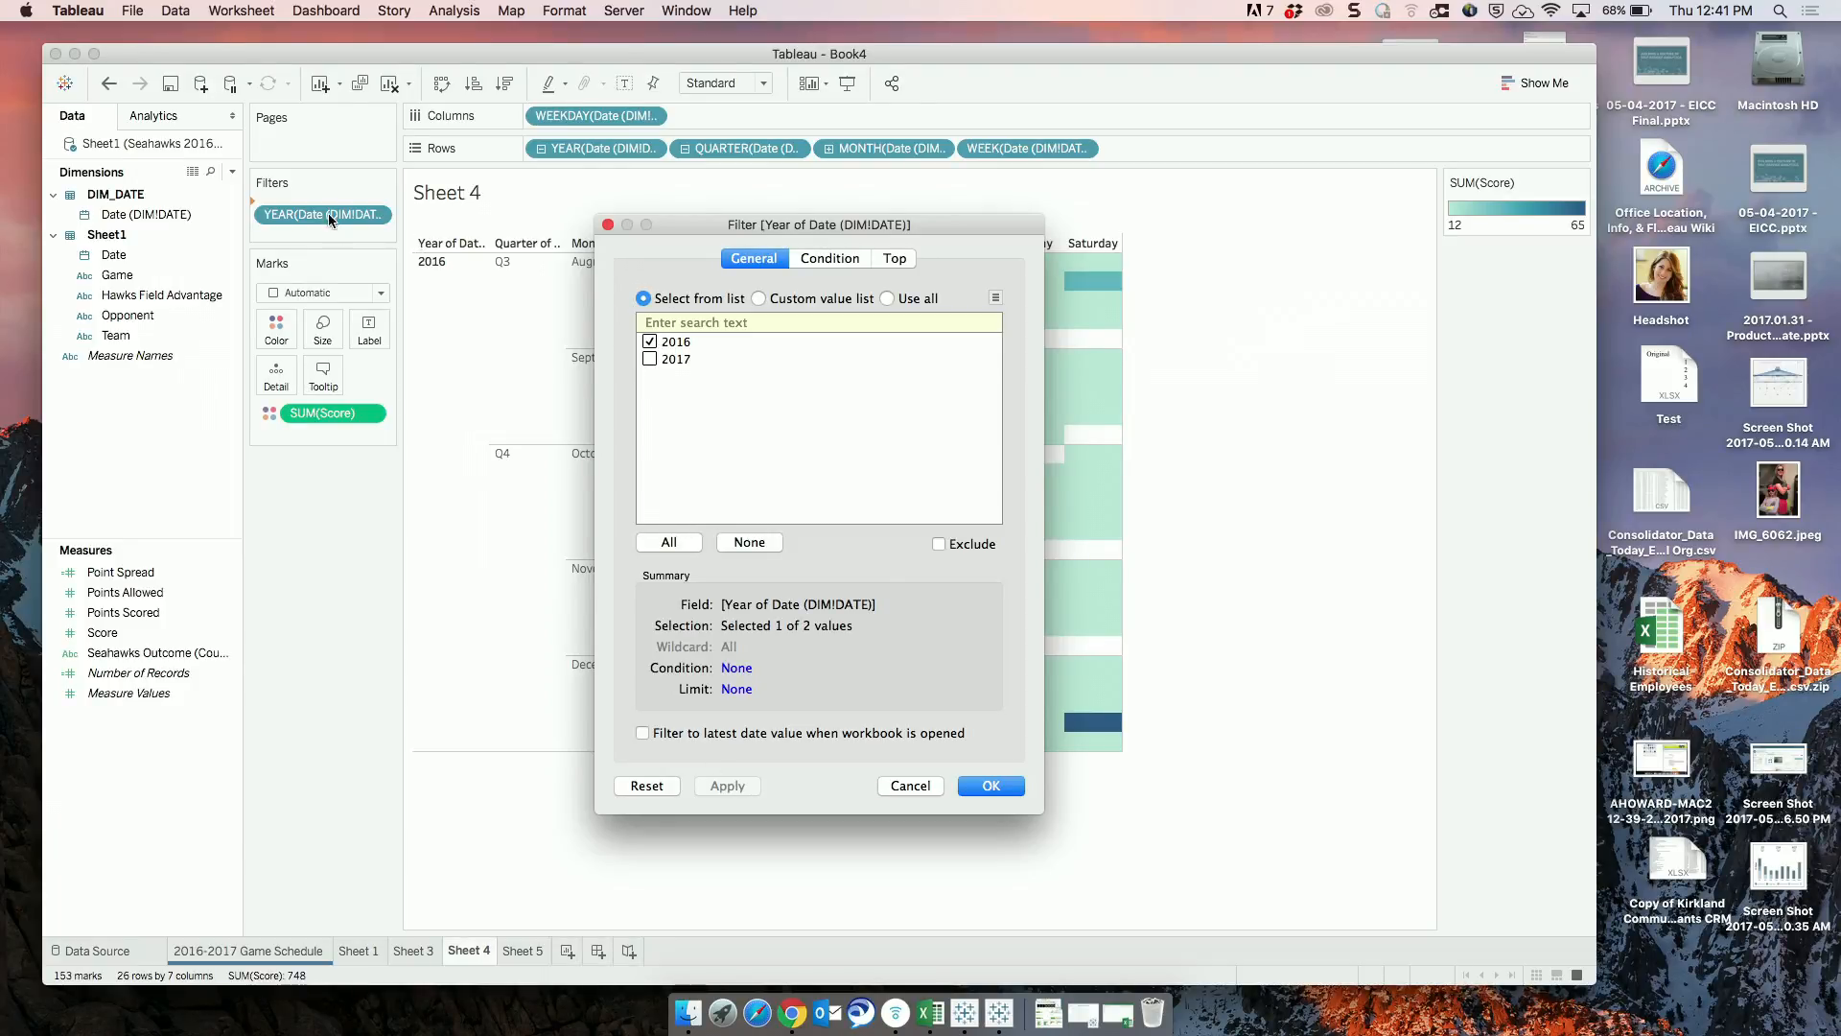
pyautogui.click(608, 226)
# Set up a new Sheet 4 filter on Date (DIM!DATE) by Individual Dates.
pyautogui.click(115, 217)
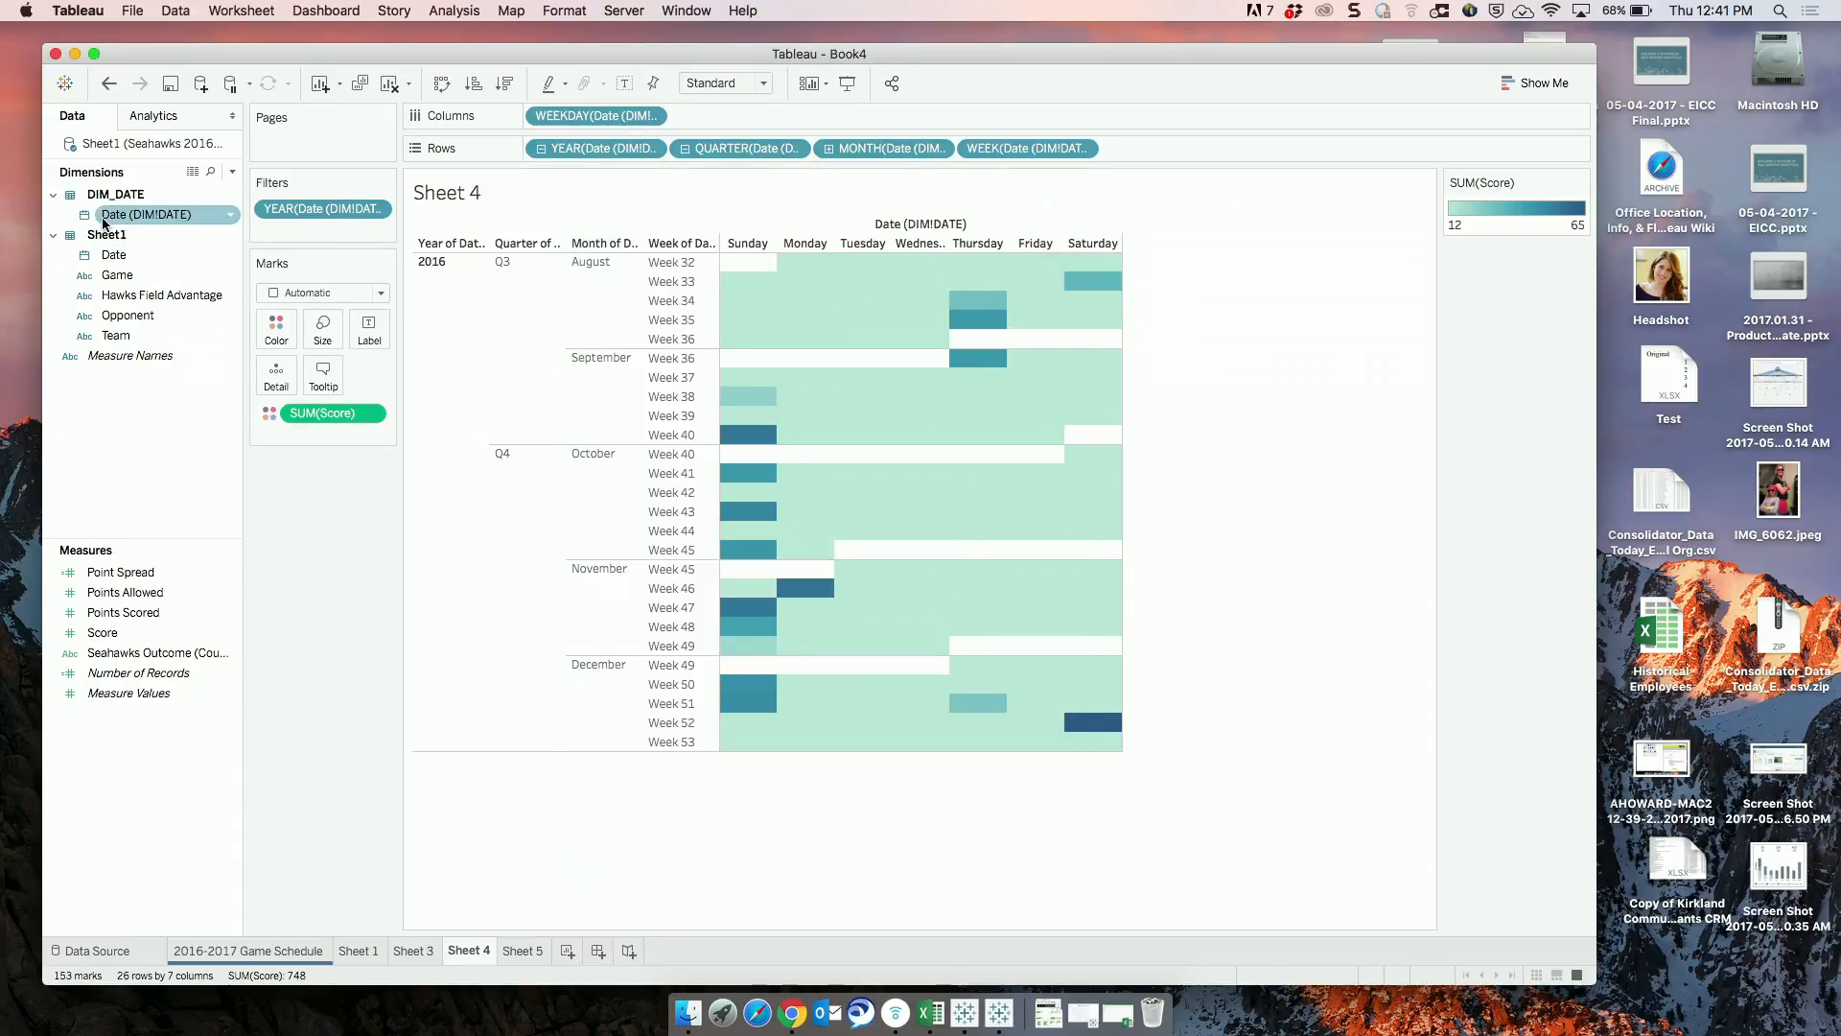
pyautogui.moveTo(115, 220); pyautogui.dragTo(279, 213)
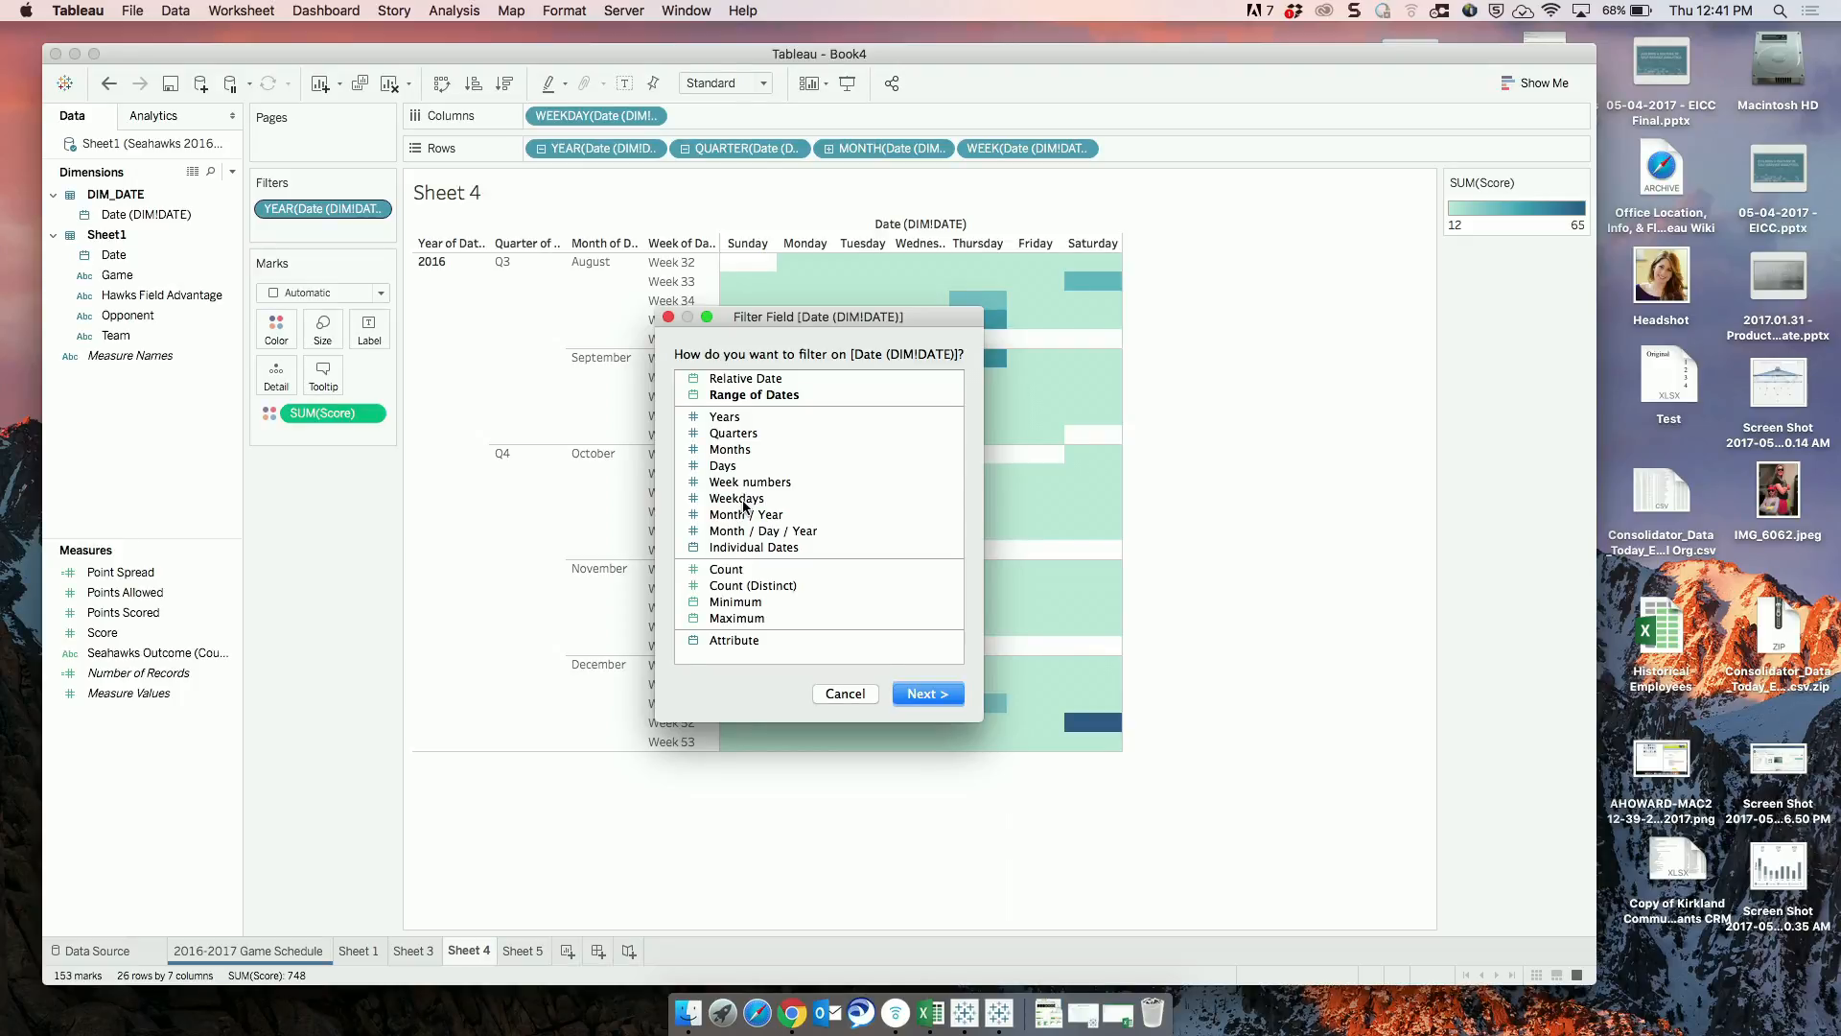
pyautogui.click(744, 497)
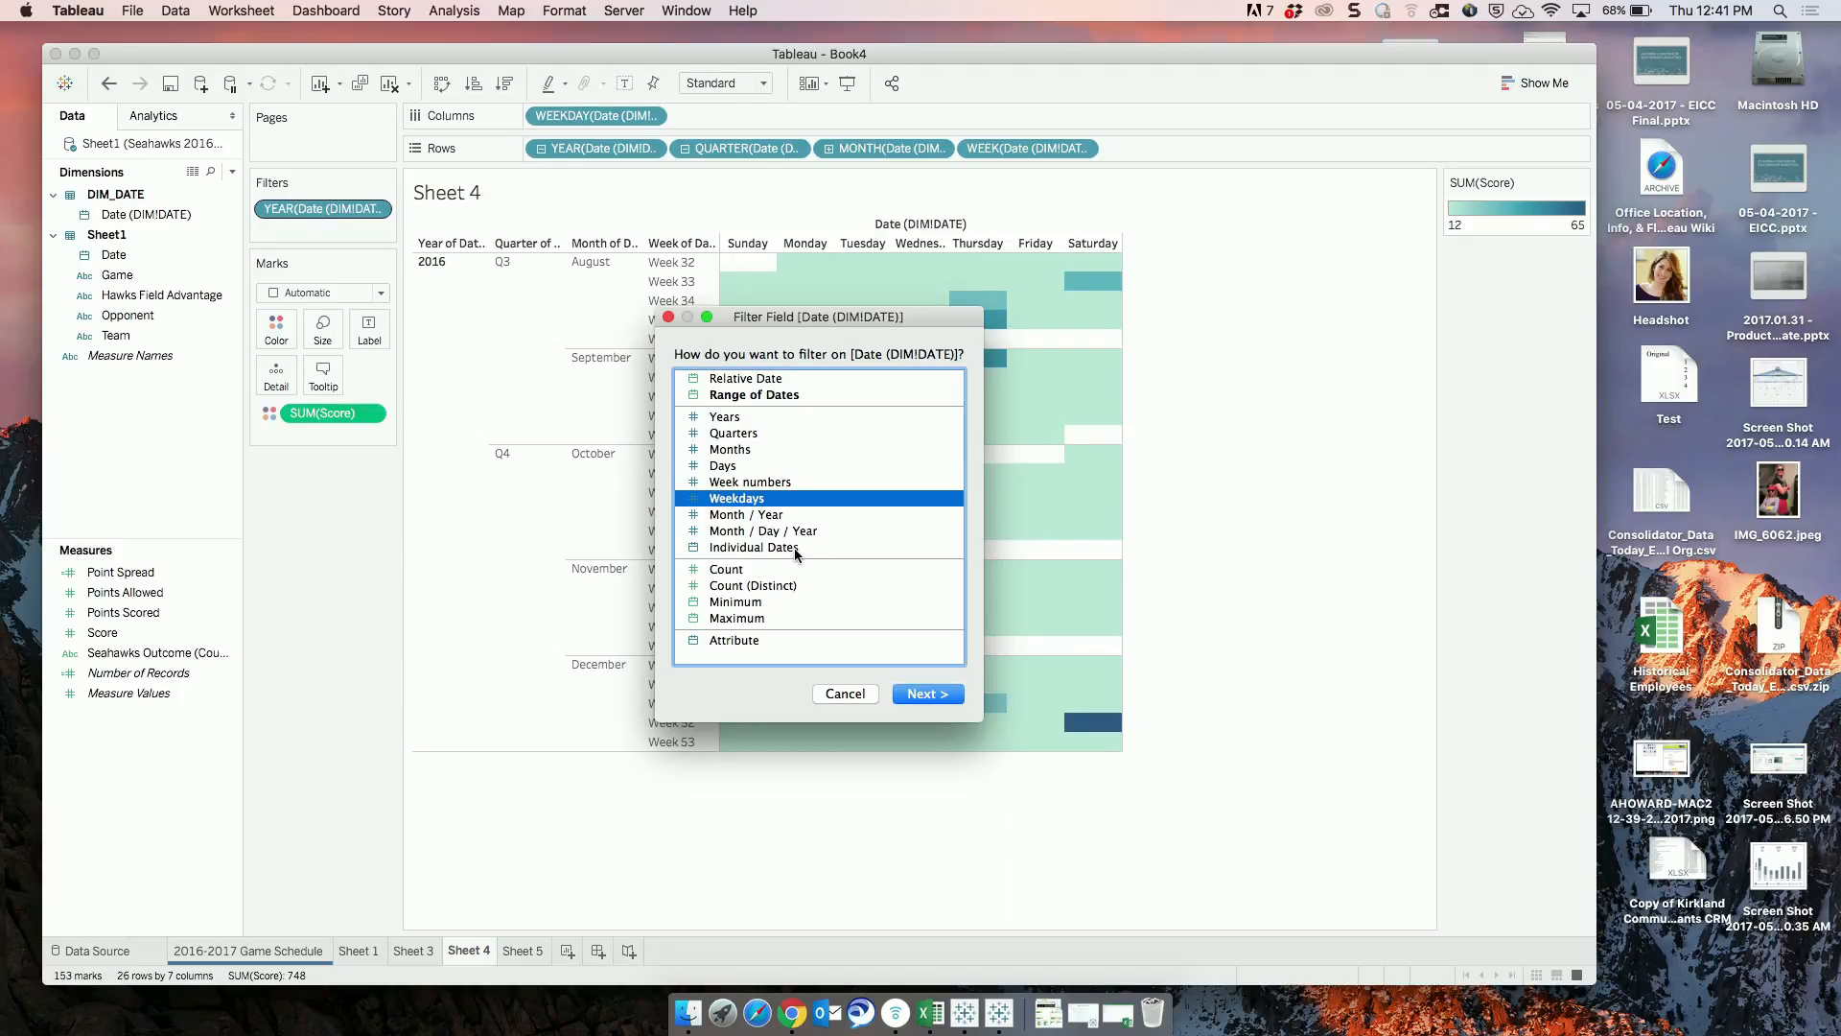
pyautogui.click(738, 449)
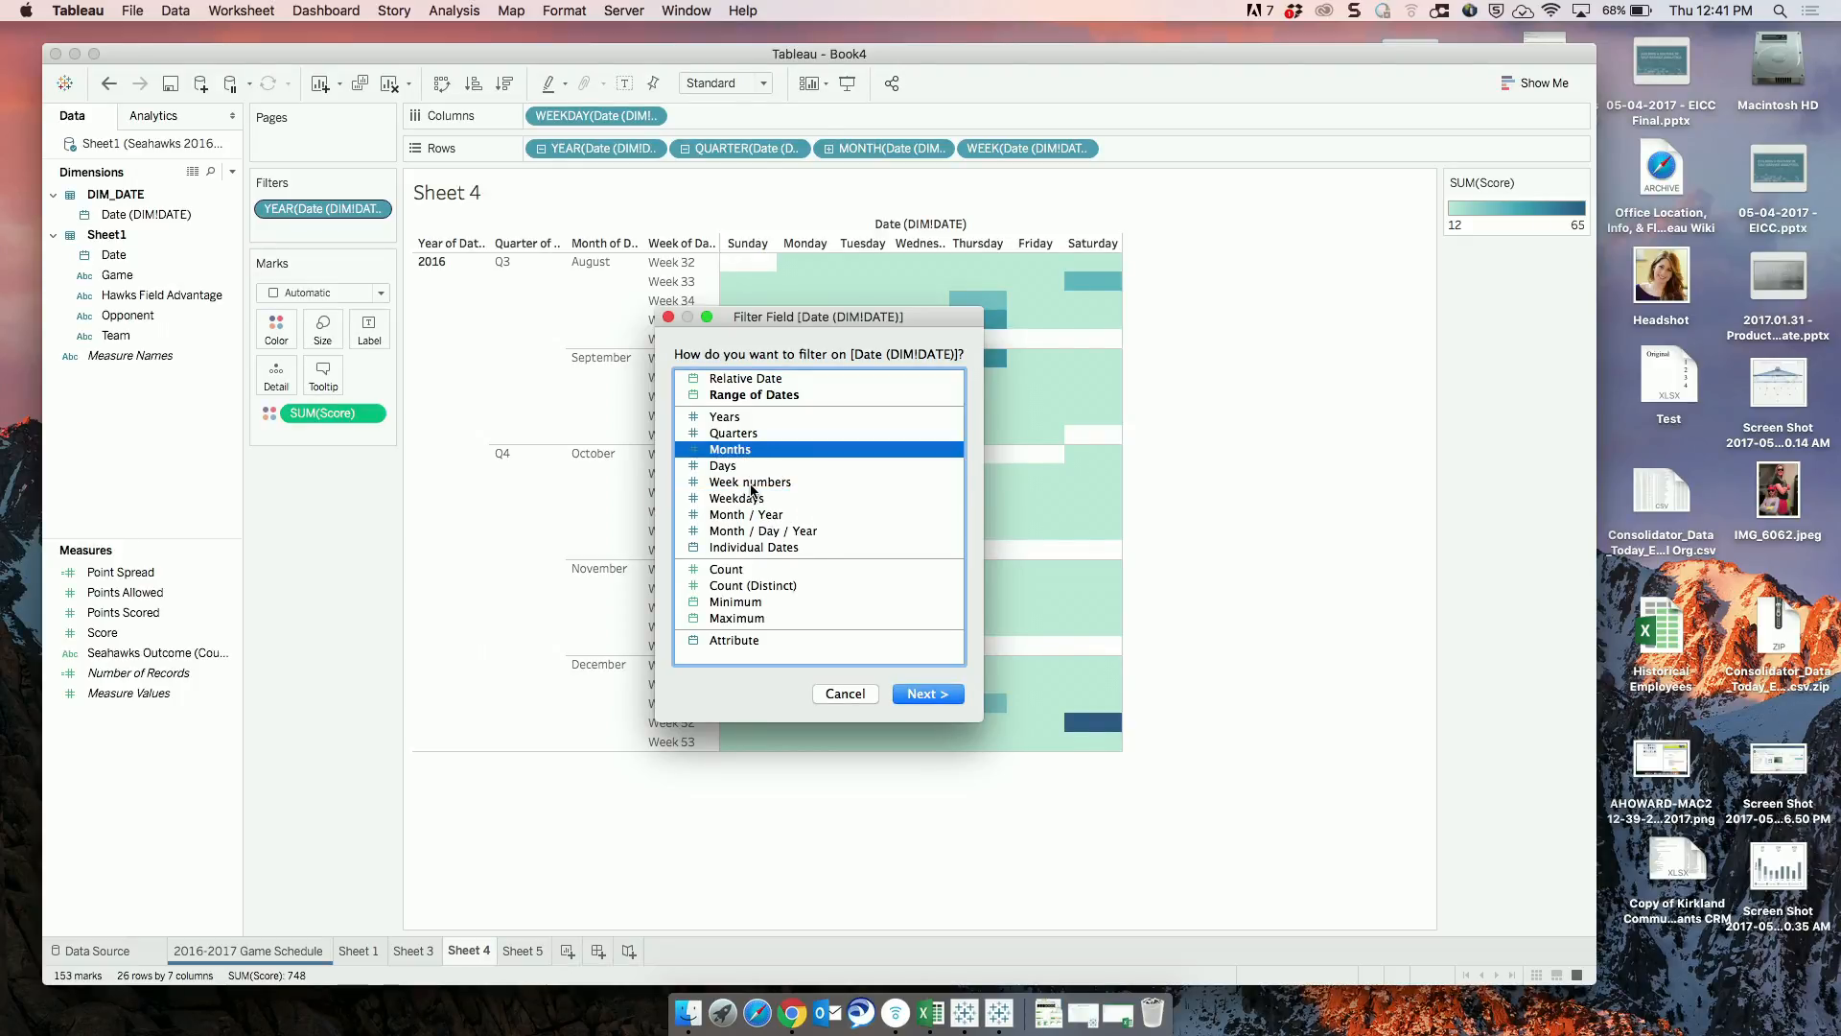
pyautogui.click(727, 566)
pyautogui.click(772, 549)
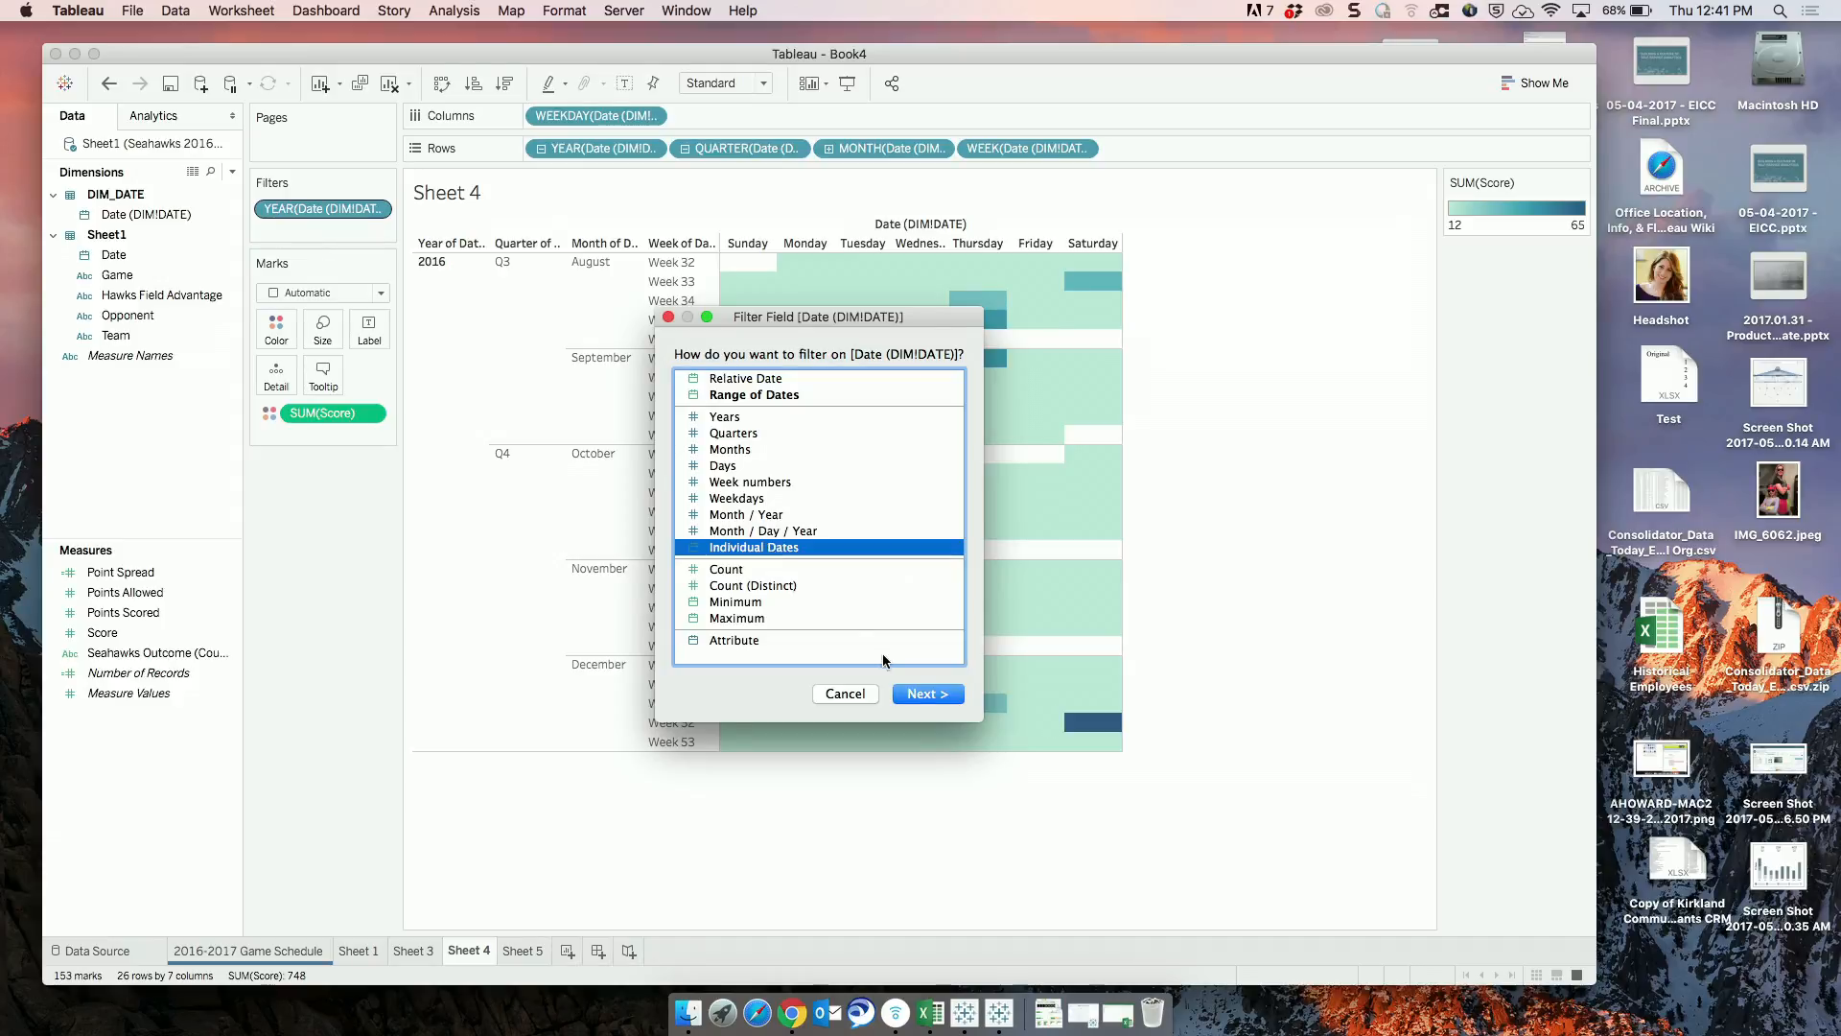
pyautogui.click(923, 694)
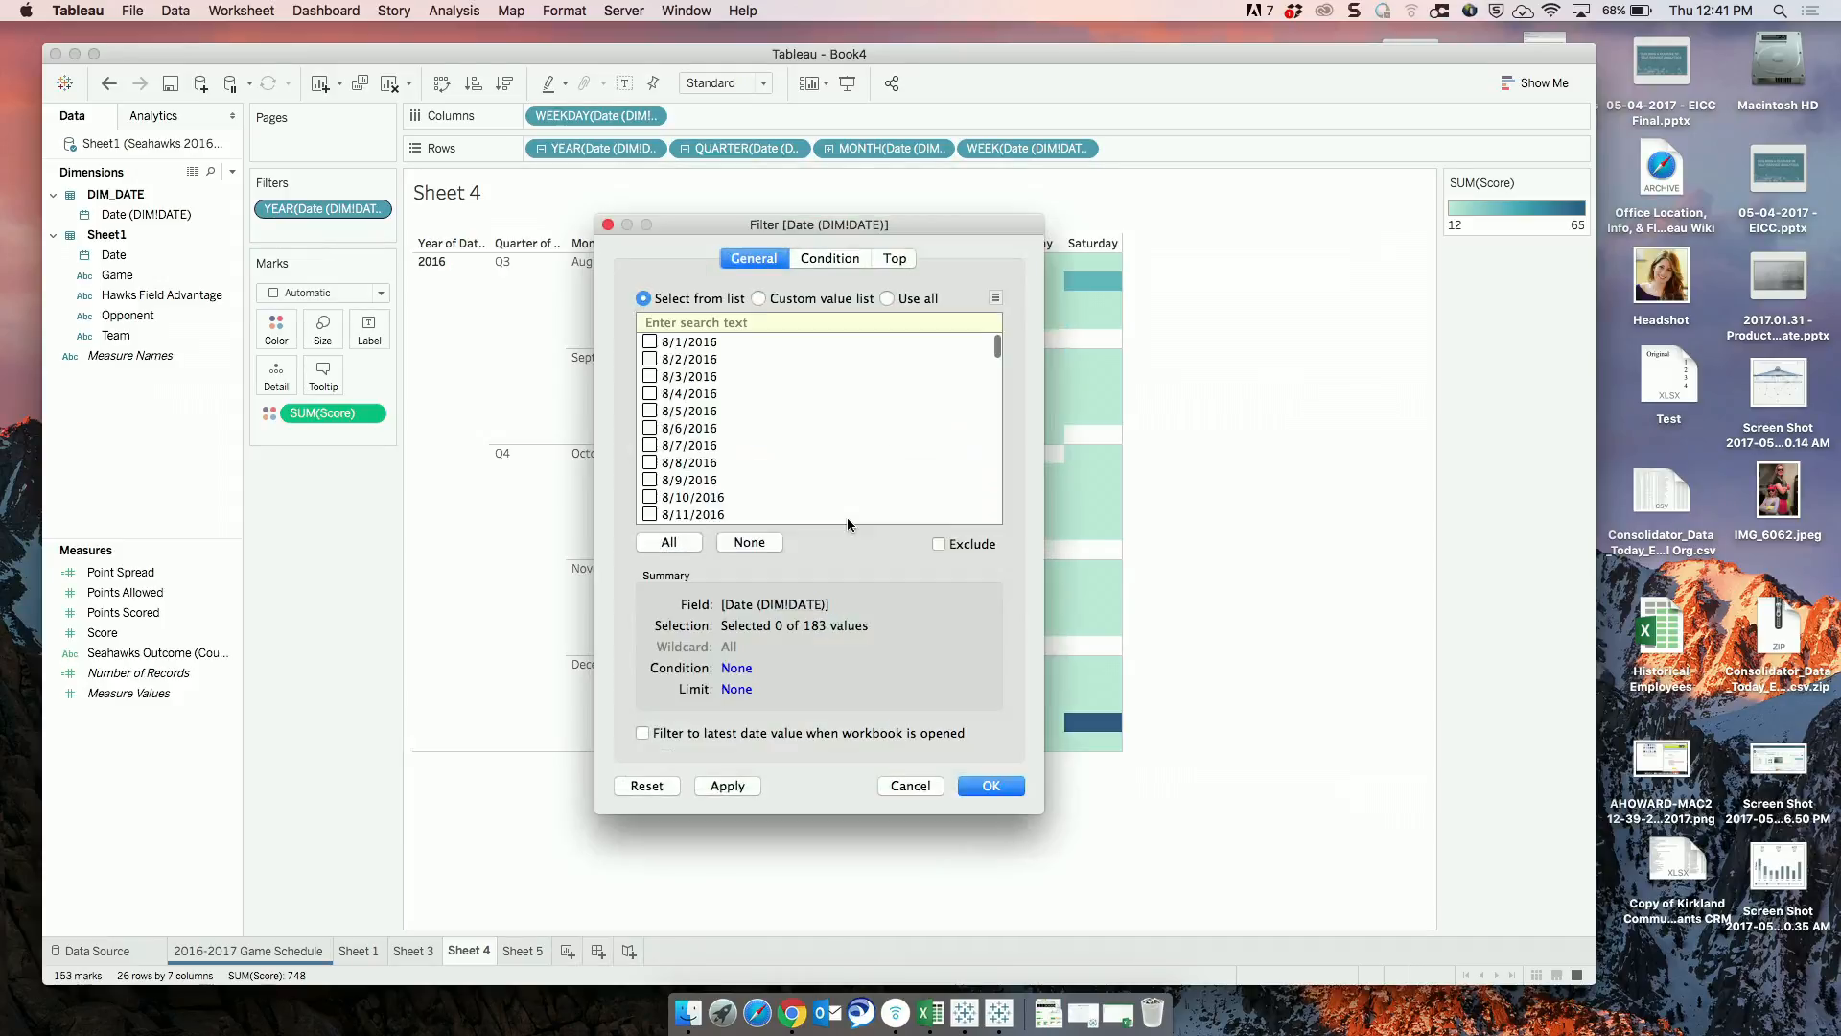
# Filter Sheet 4 to the individual dates 8/1 to 8/4, 8/6, 8/7, 8/9 and 8/10/2016, and uncover the view.
pyautogui.click(651, 341)
pyautogui.click(650, 359)
pyautogui.click(651, 376)
pyautogui.click(651, 393)
pyautogui.click(650, 427)
pyautogui.click(651, 445)
pyautogui.click(651, 463)
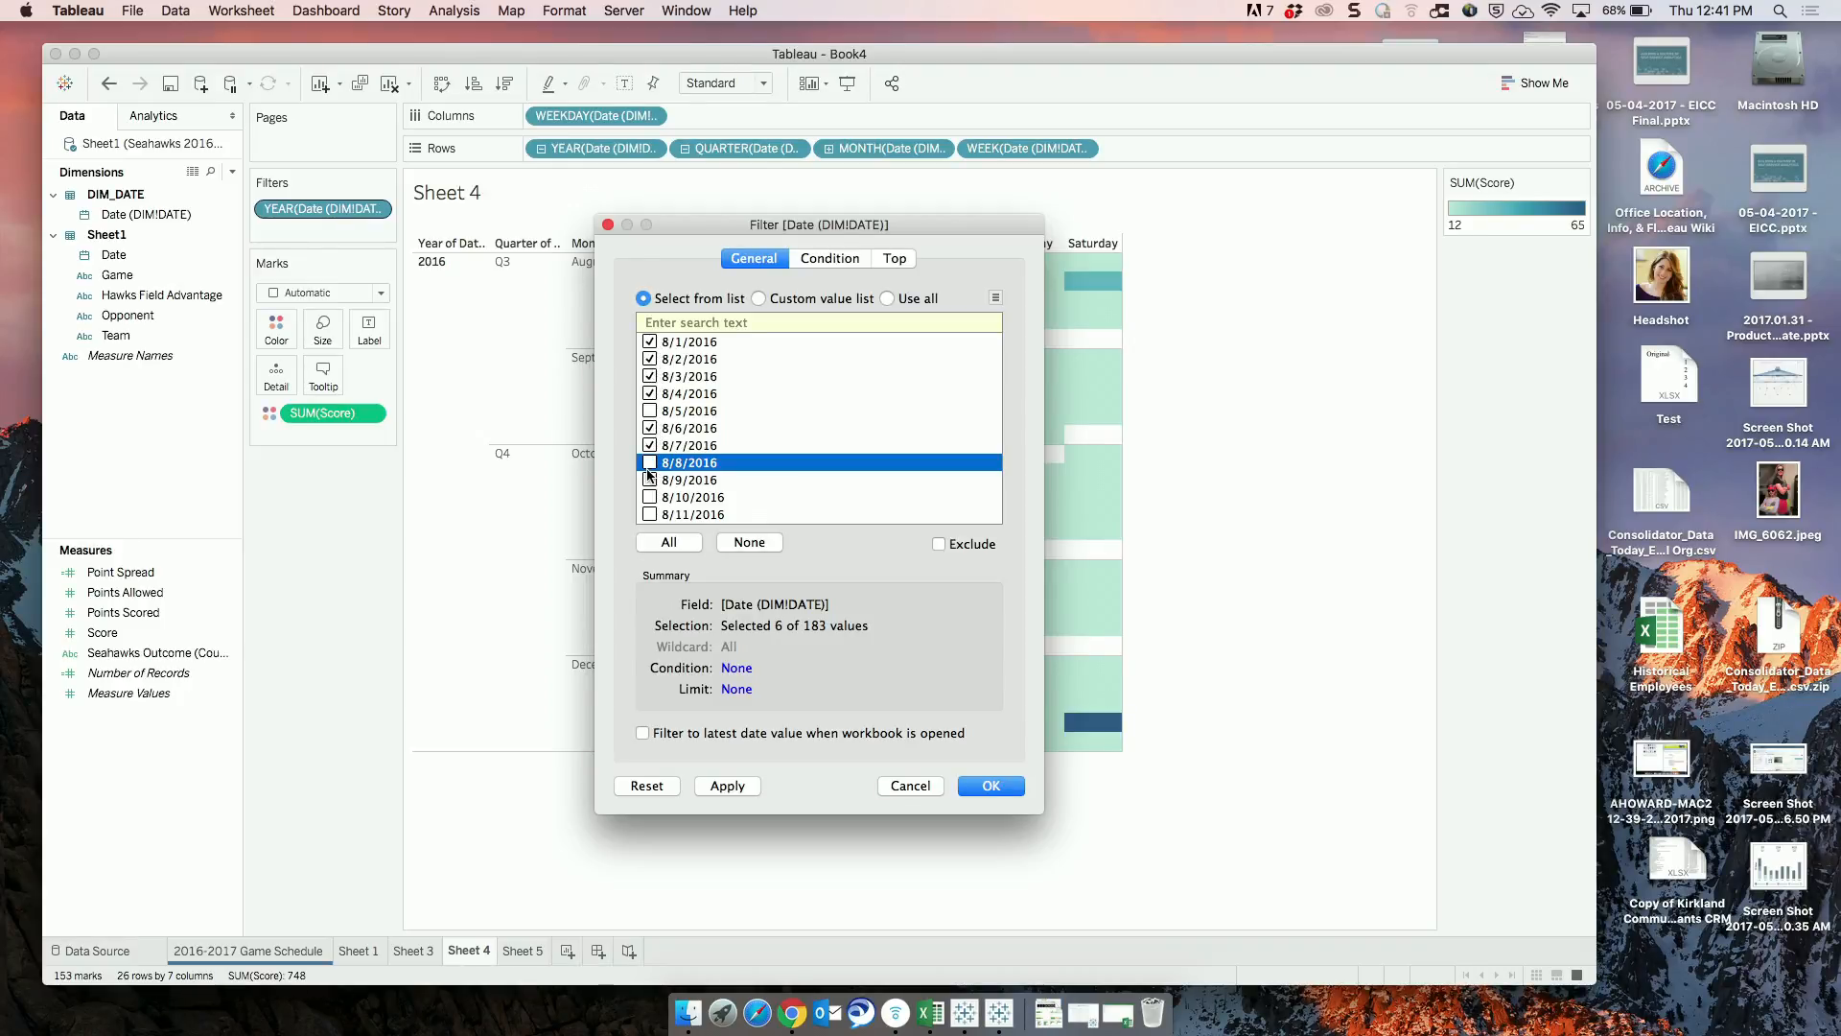
pyautogui.click(650, 479)
pyautogui.click(650, 497)
pyautogui.click(735, 786)
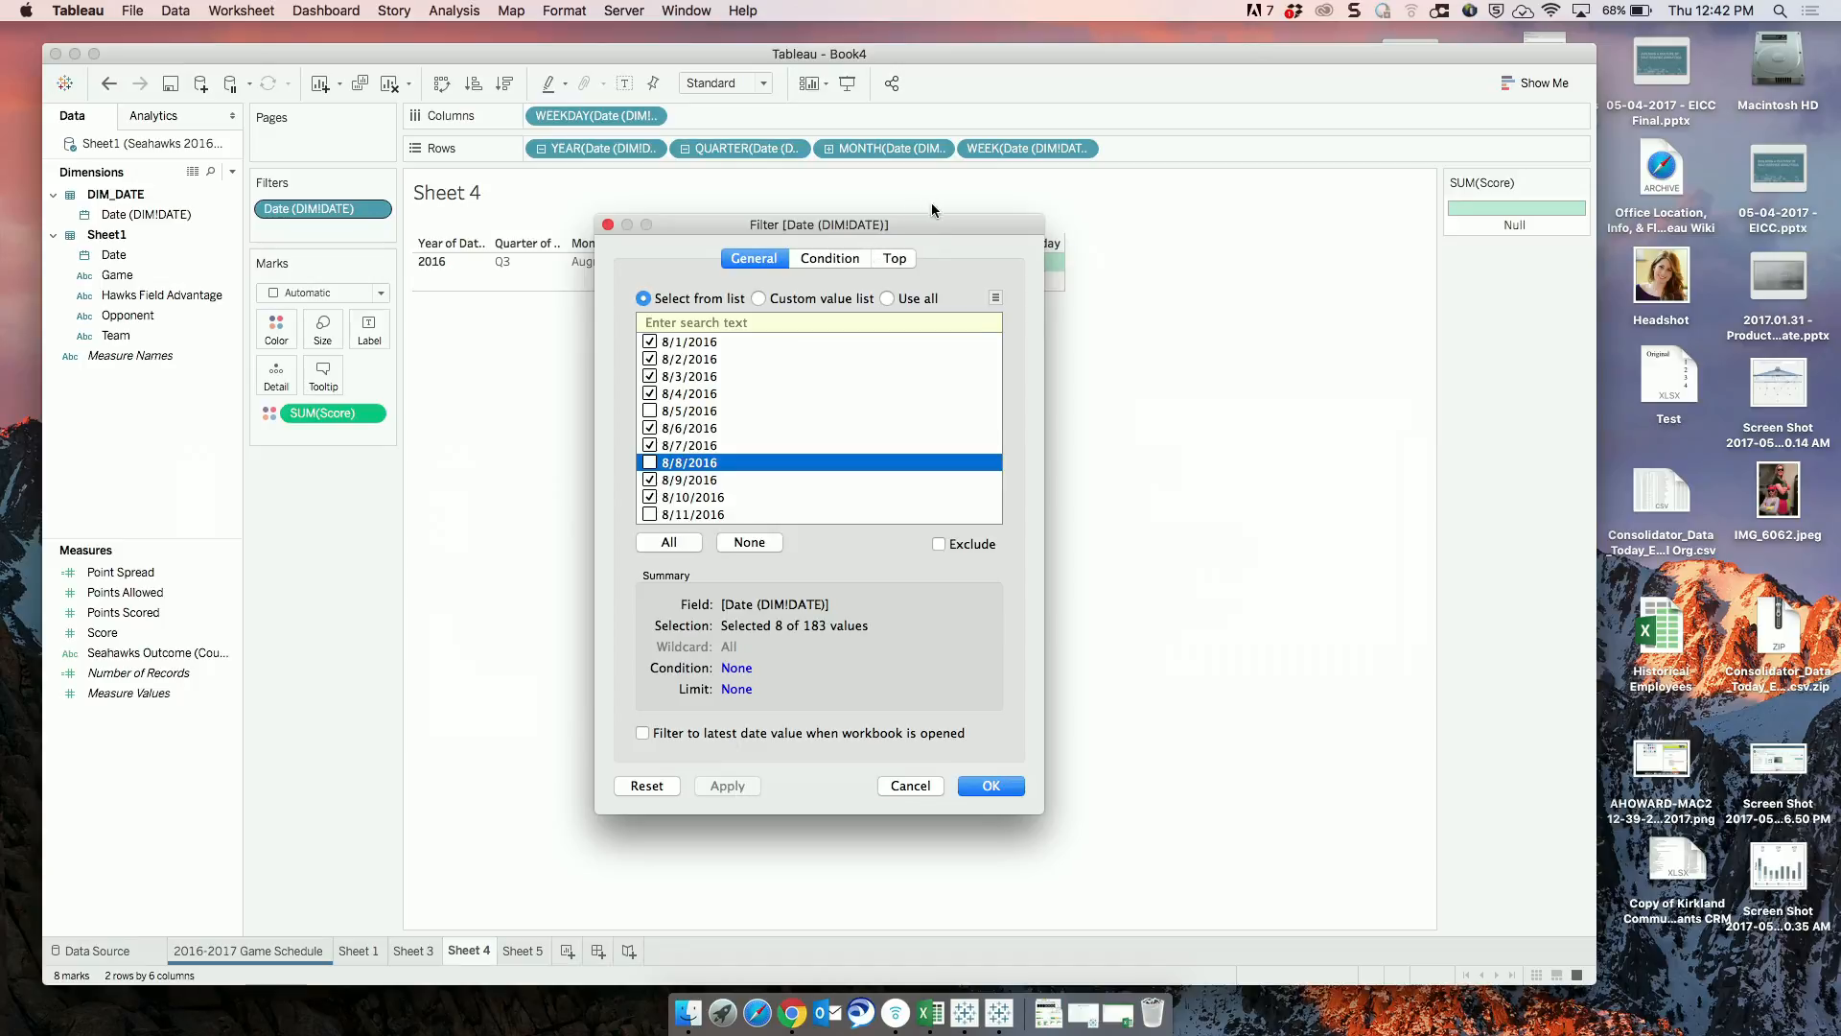
pyautogui.moveTo(946, 221); pyautogui.dragTo(1338, 346)
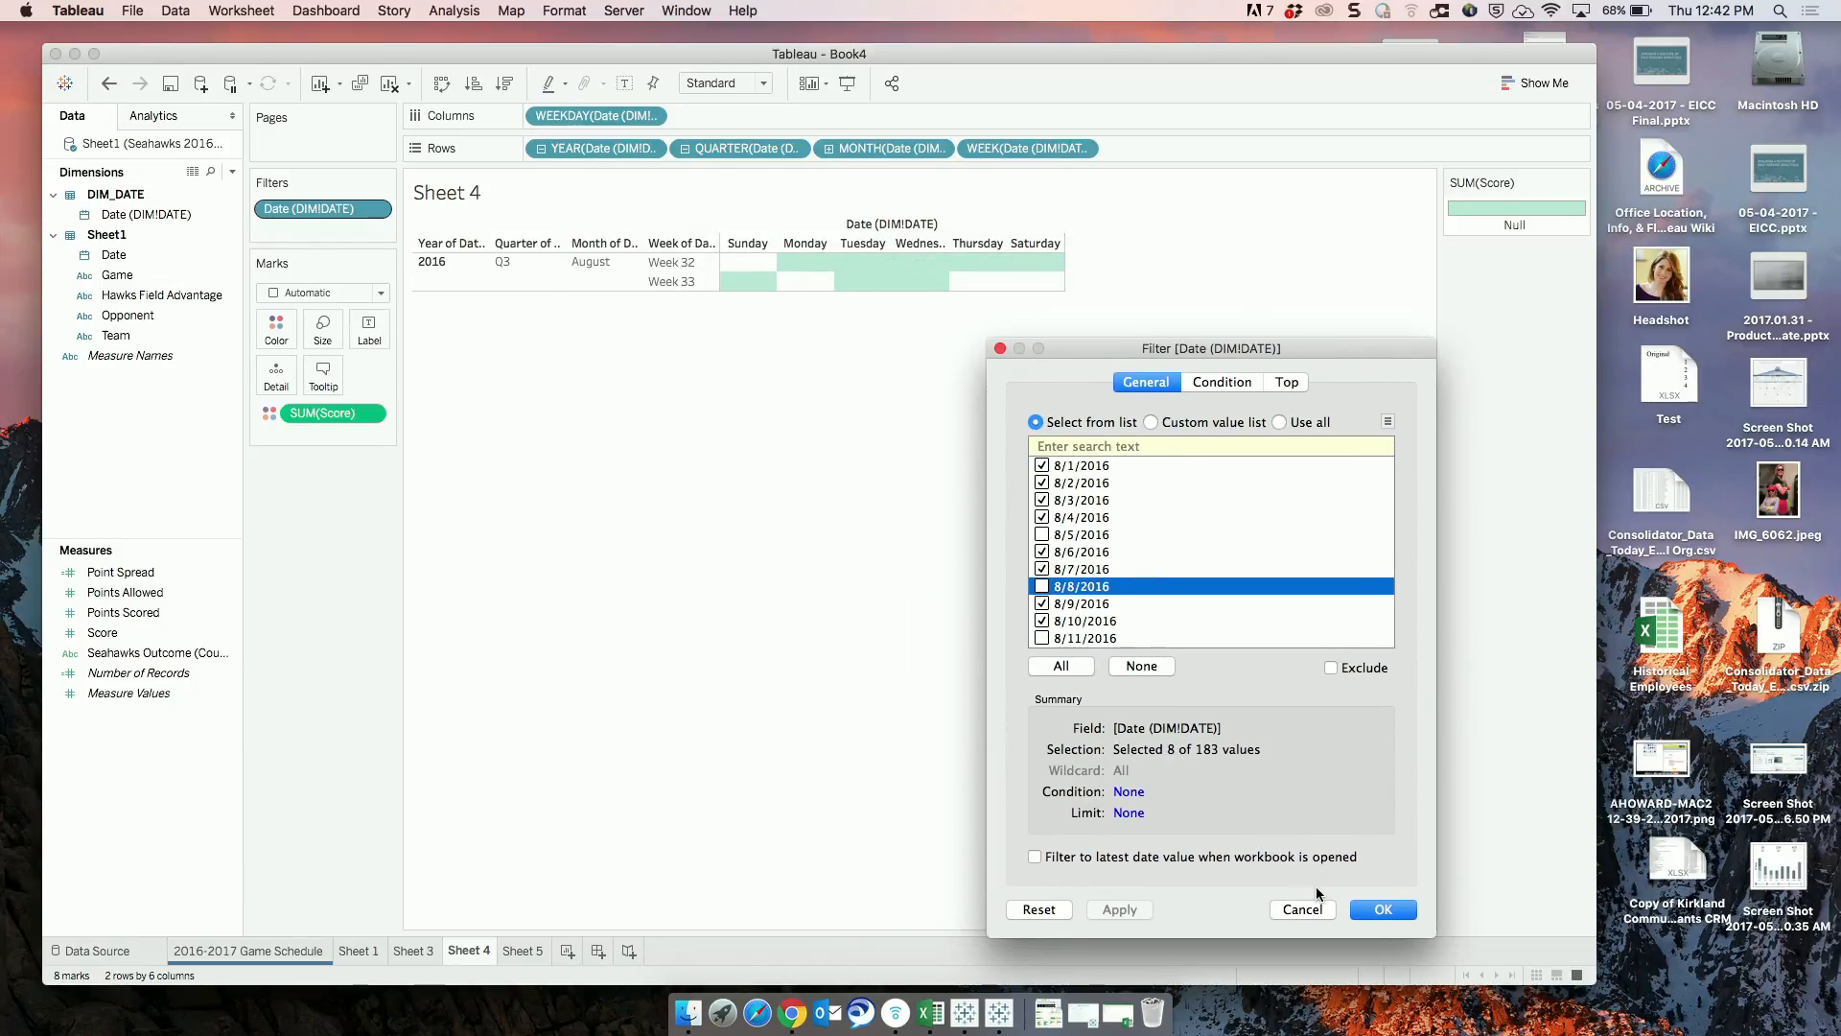
# Reset the Date (DIM!DATE) filter selection and apply it with all dates included.
pyautogui.click(1040, 909)
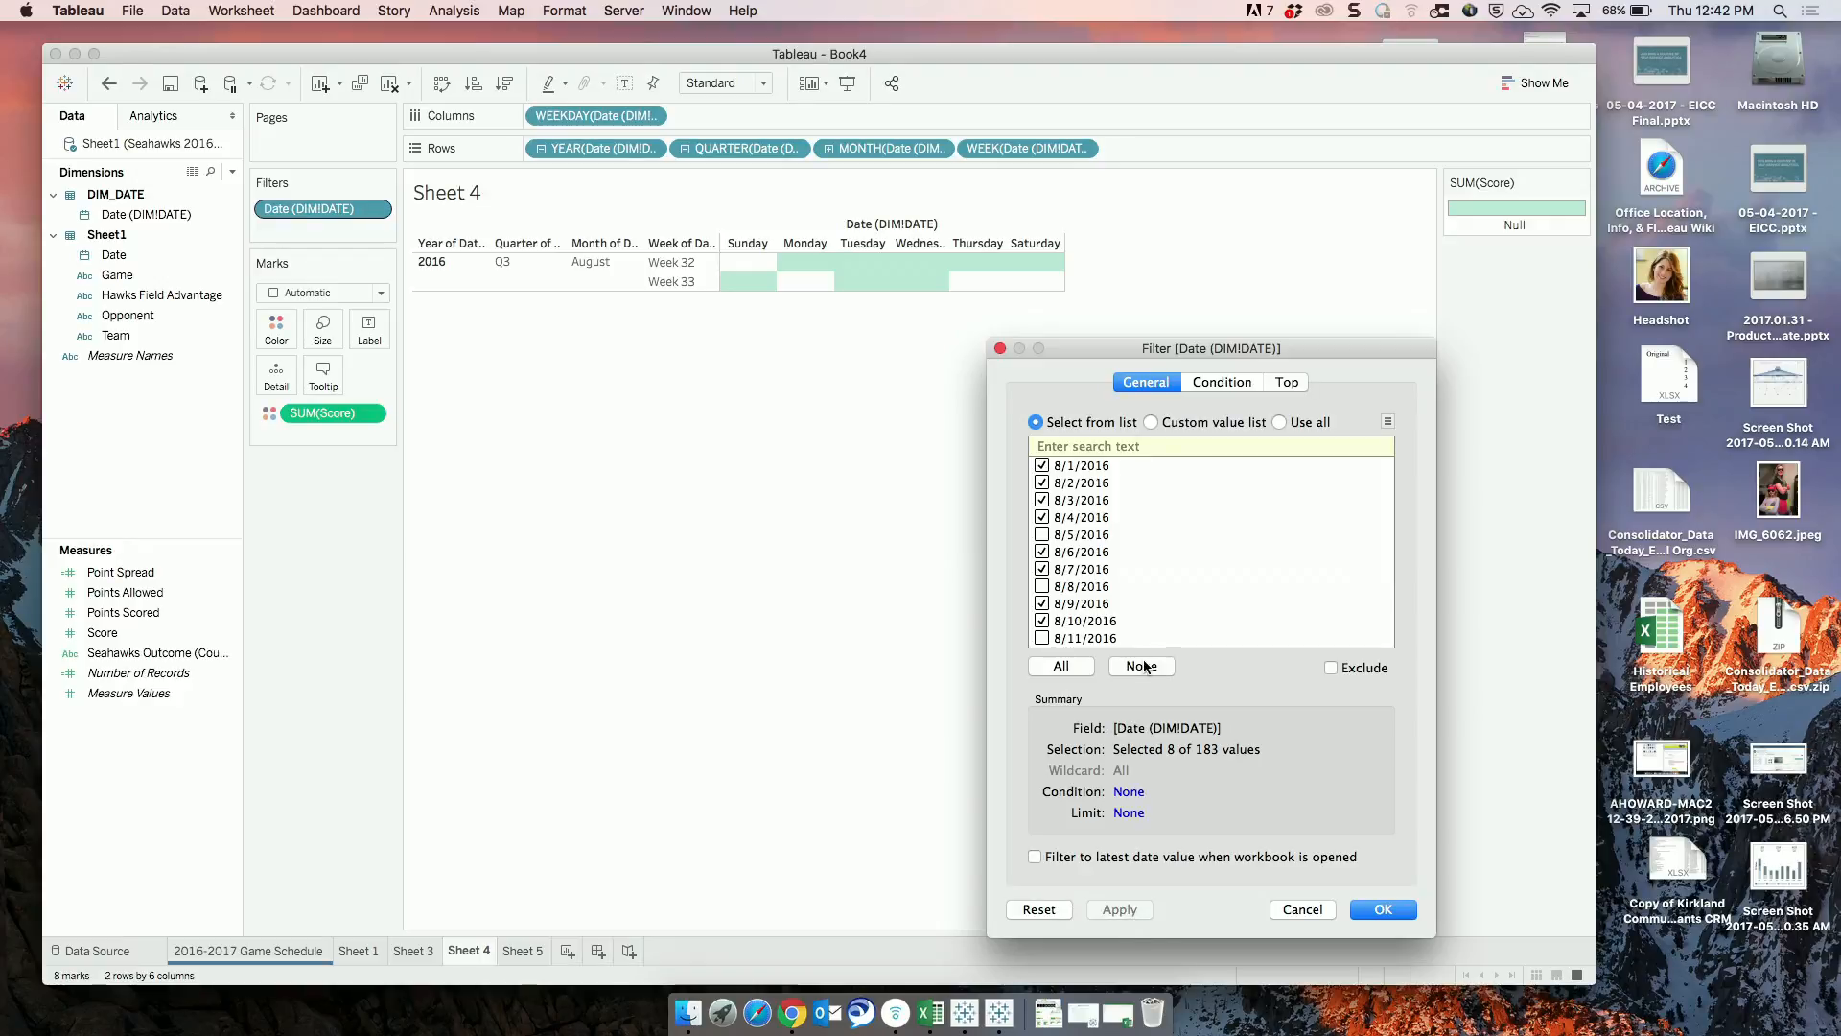
pyautogui.click(1062, 666)
pyautogui.click(1112, 909)
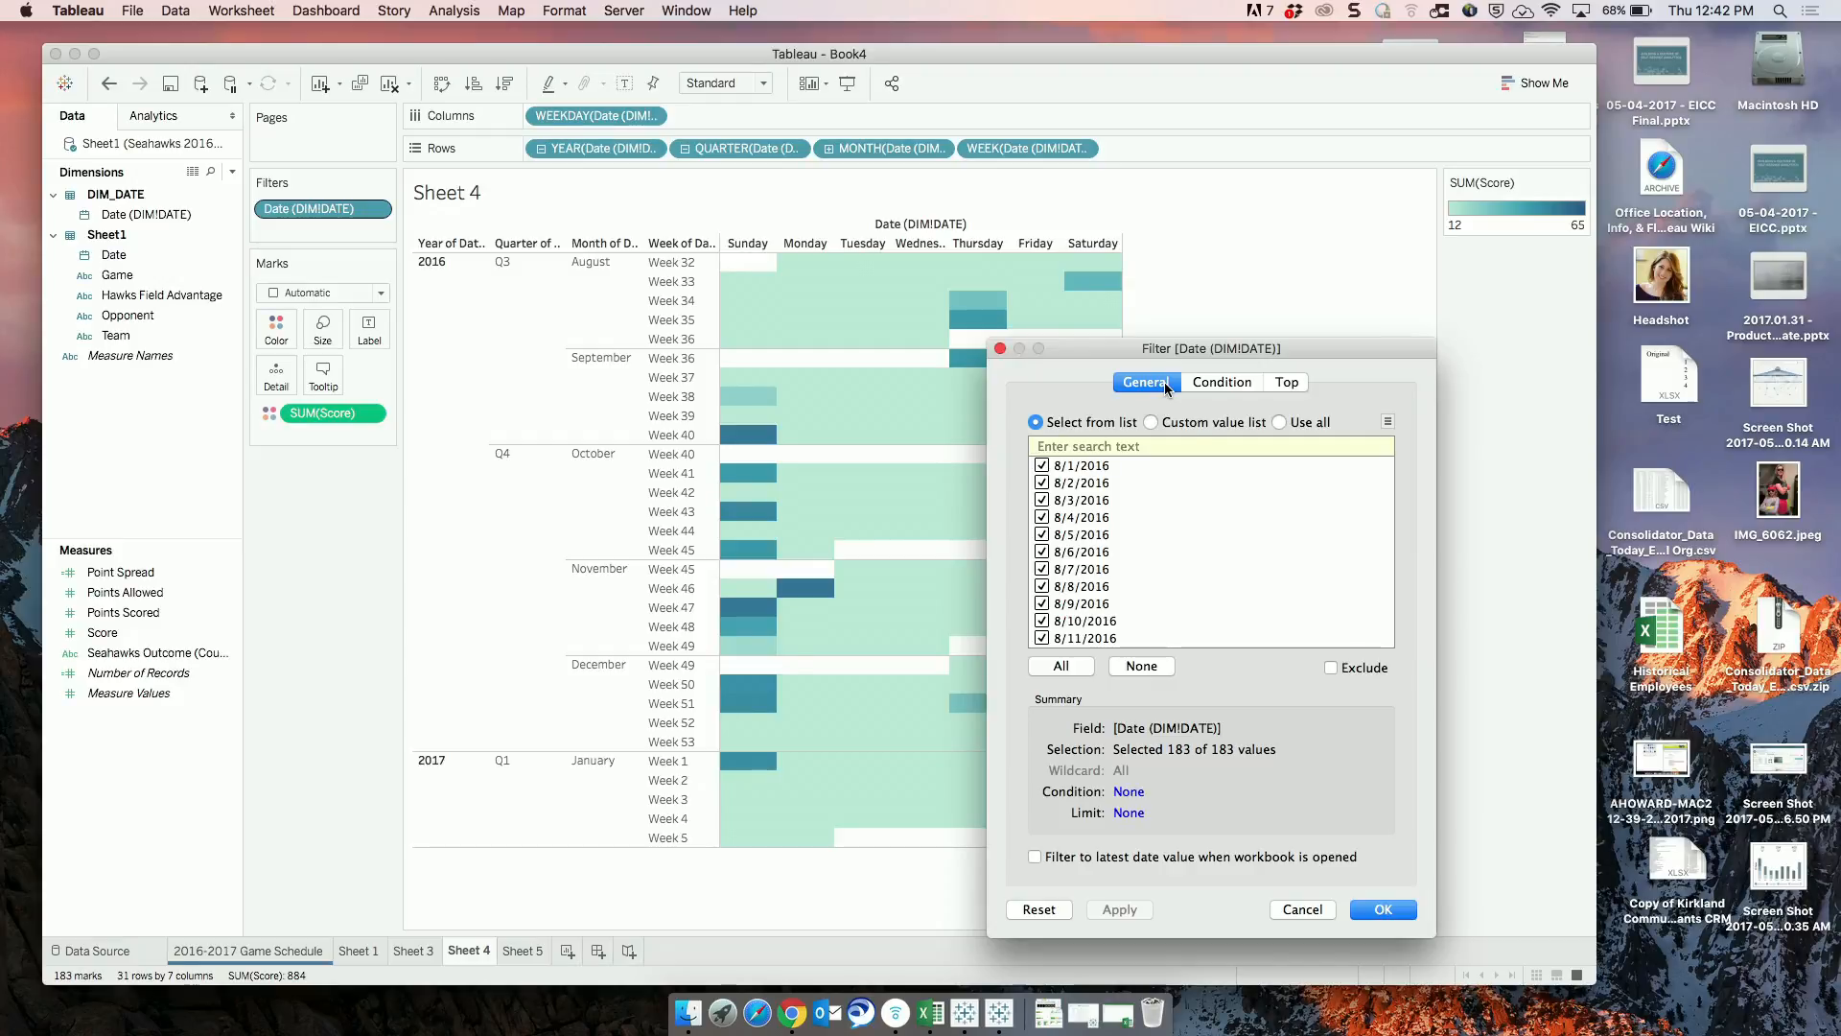
# Add a by-field condition to the Date (DIM!DATE) filter requiring the Minimum of Date (DIM!DATE) to equal 10/12/2017.
pyautogui.click(1223, 384)
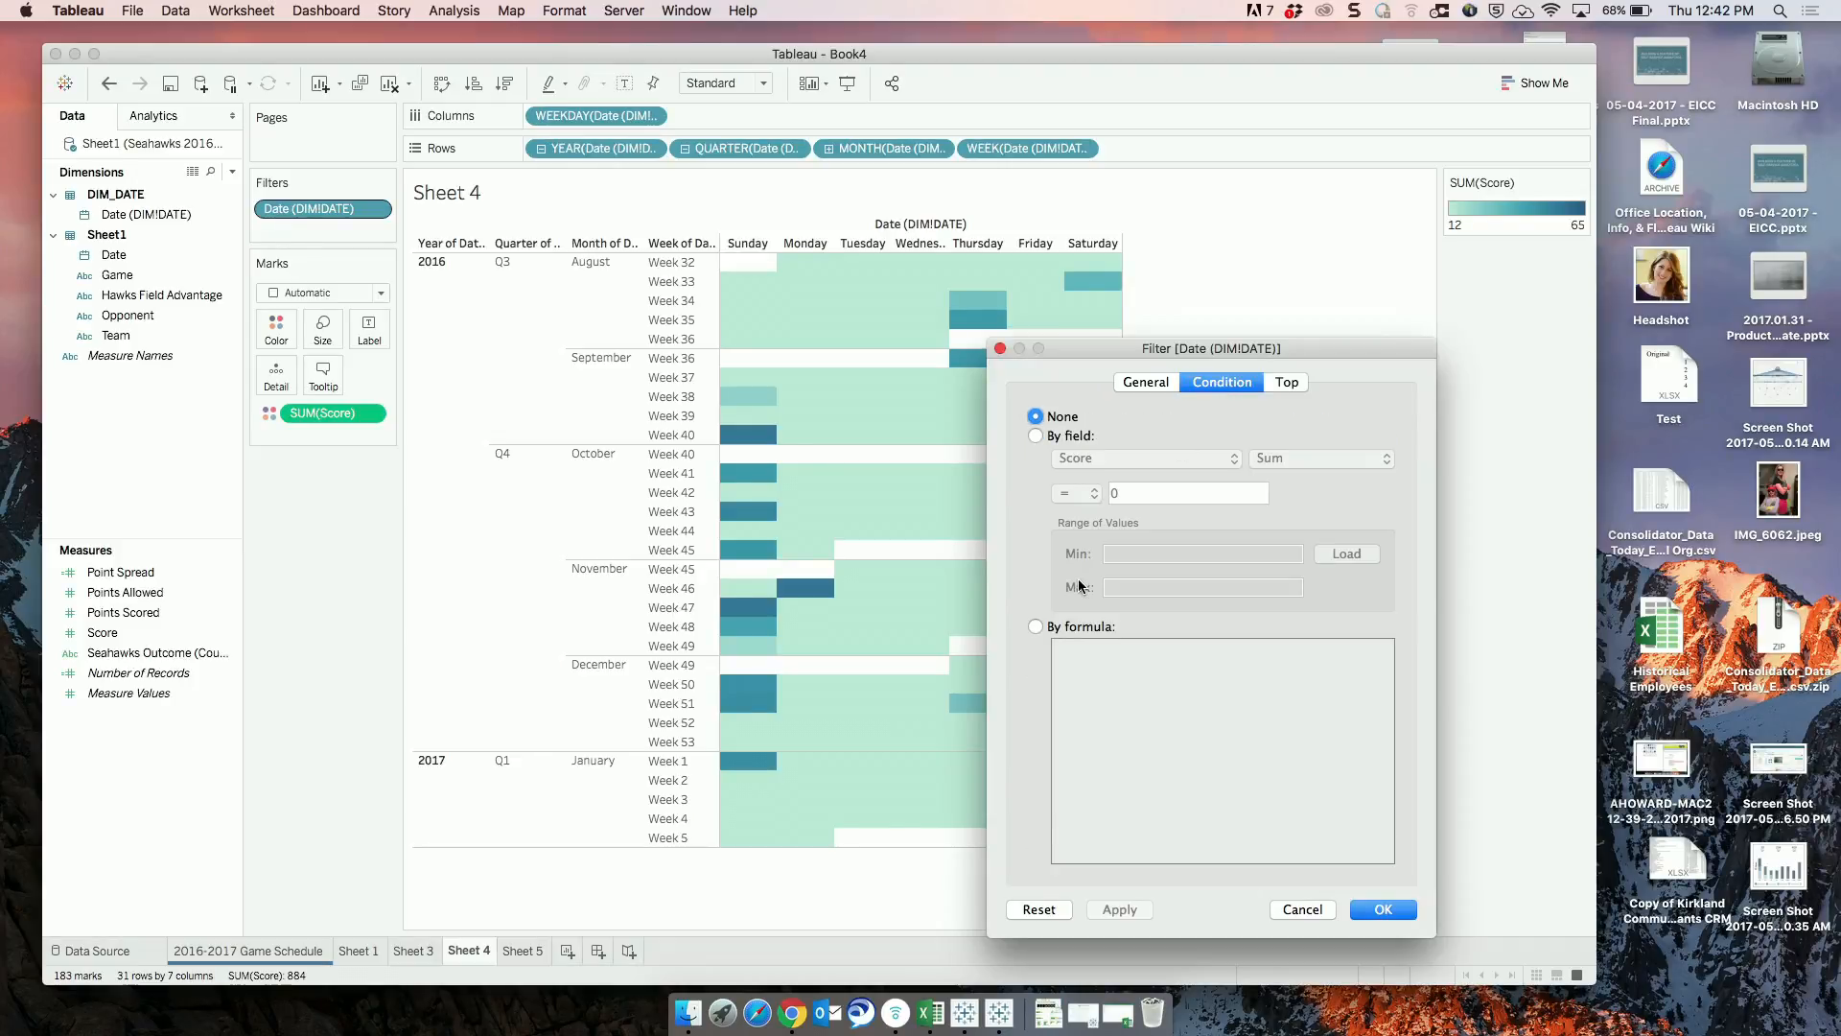
pyautogui.click(1035, 435)
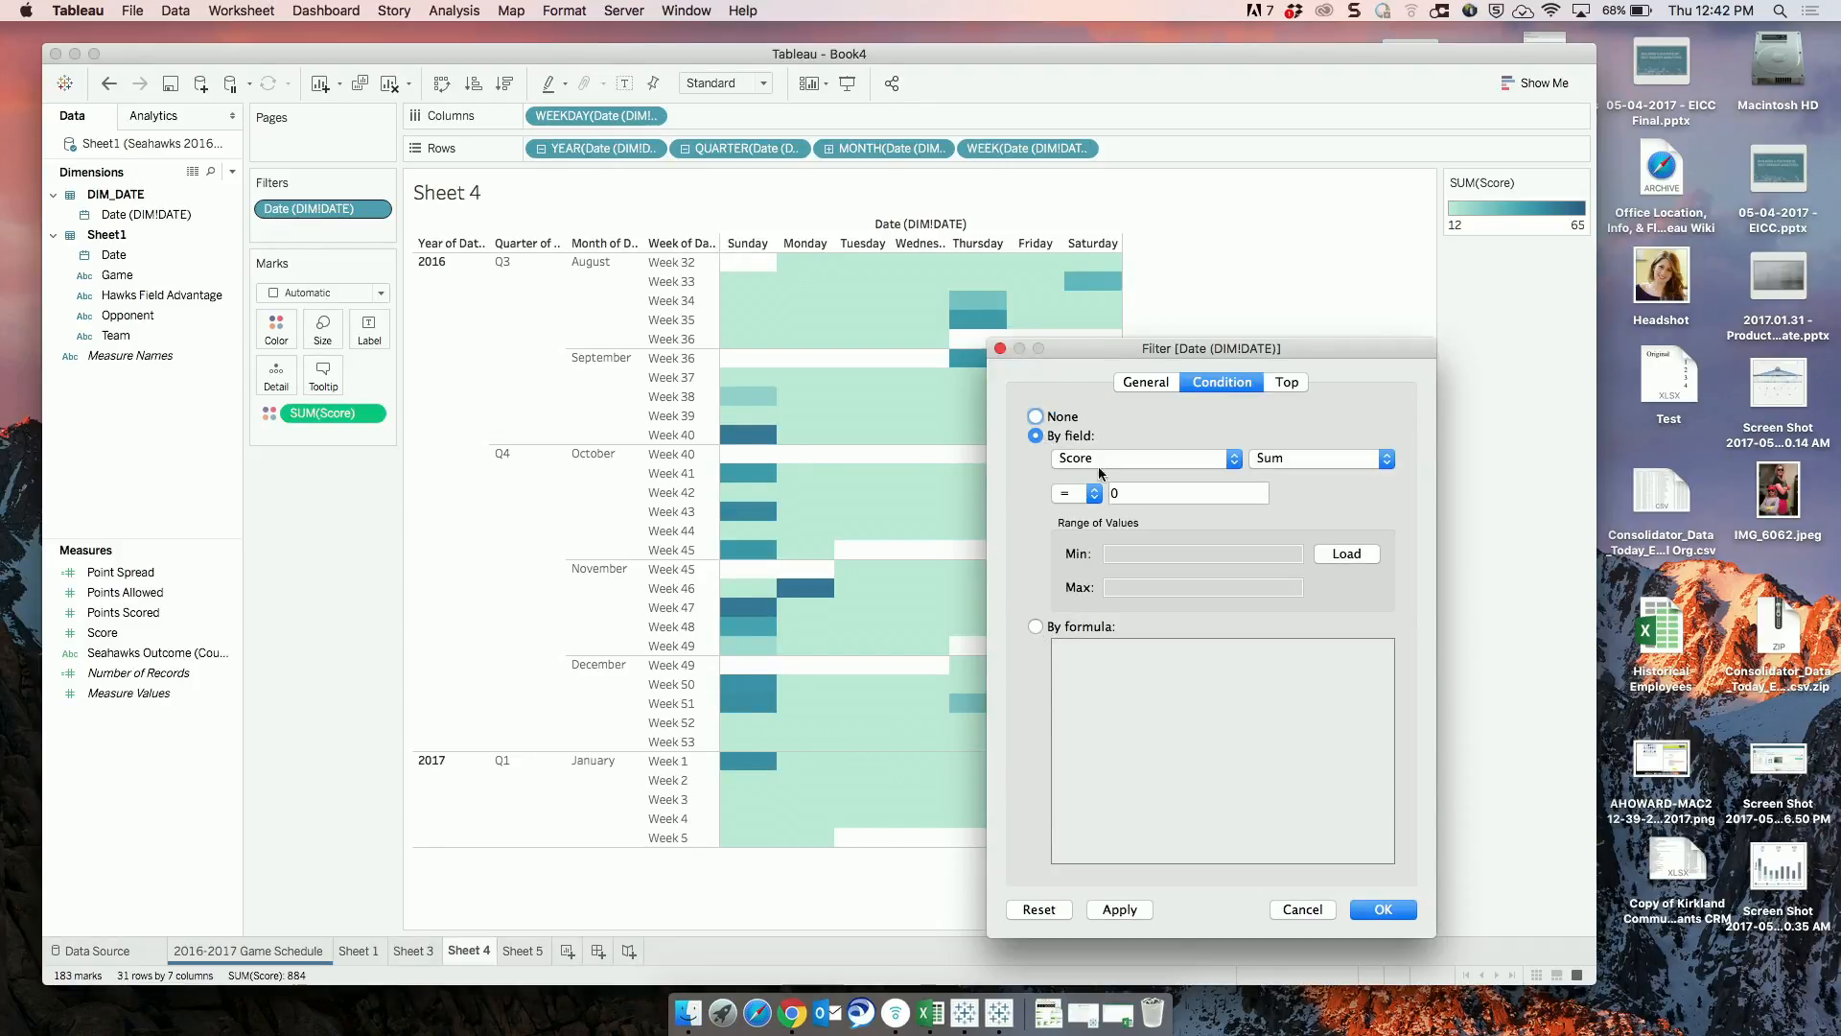
pyautogui.click(1130, 459)
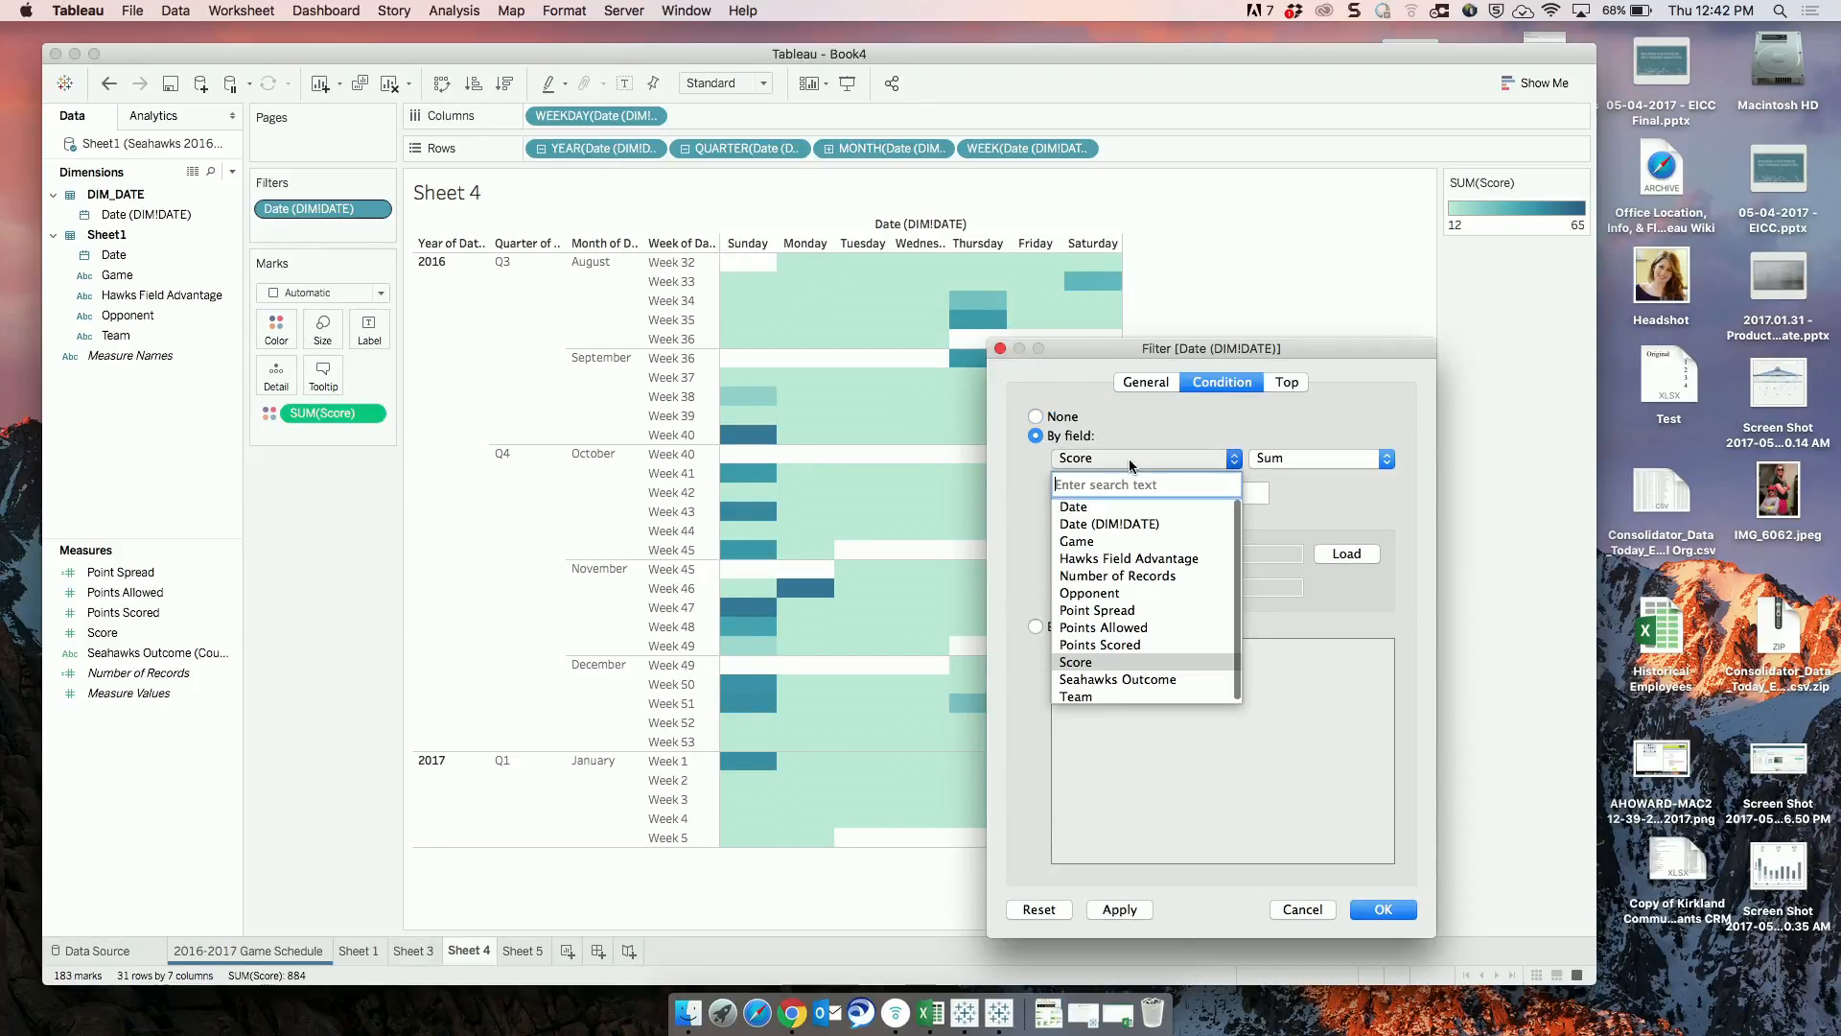
pyautogui.click(1103, 522)
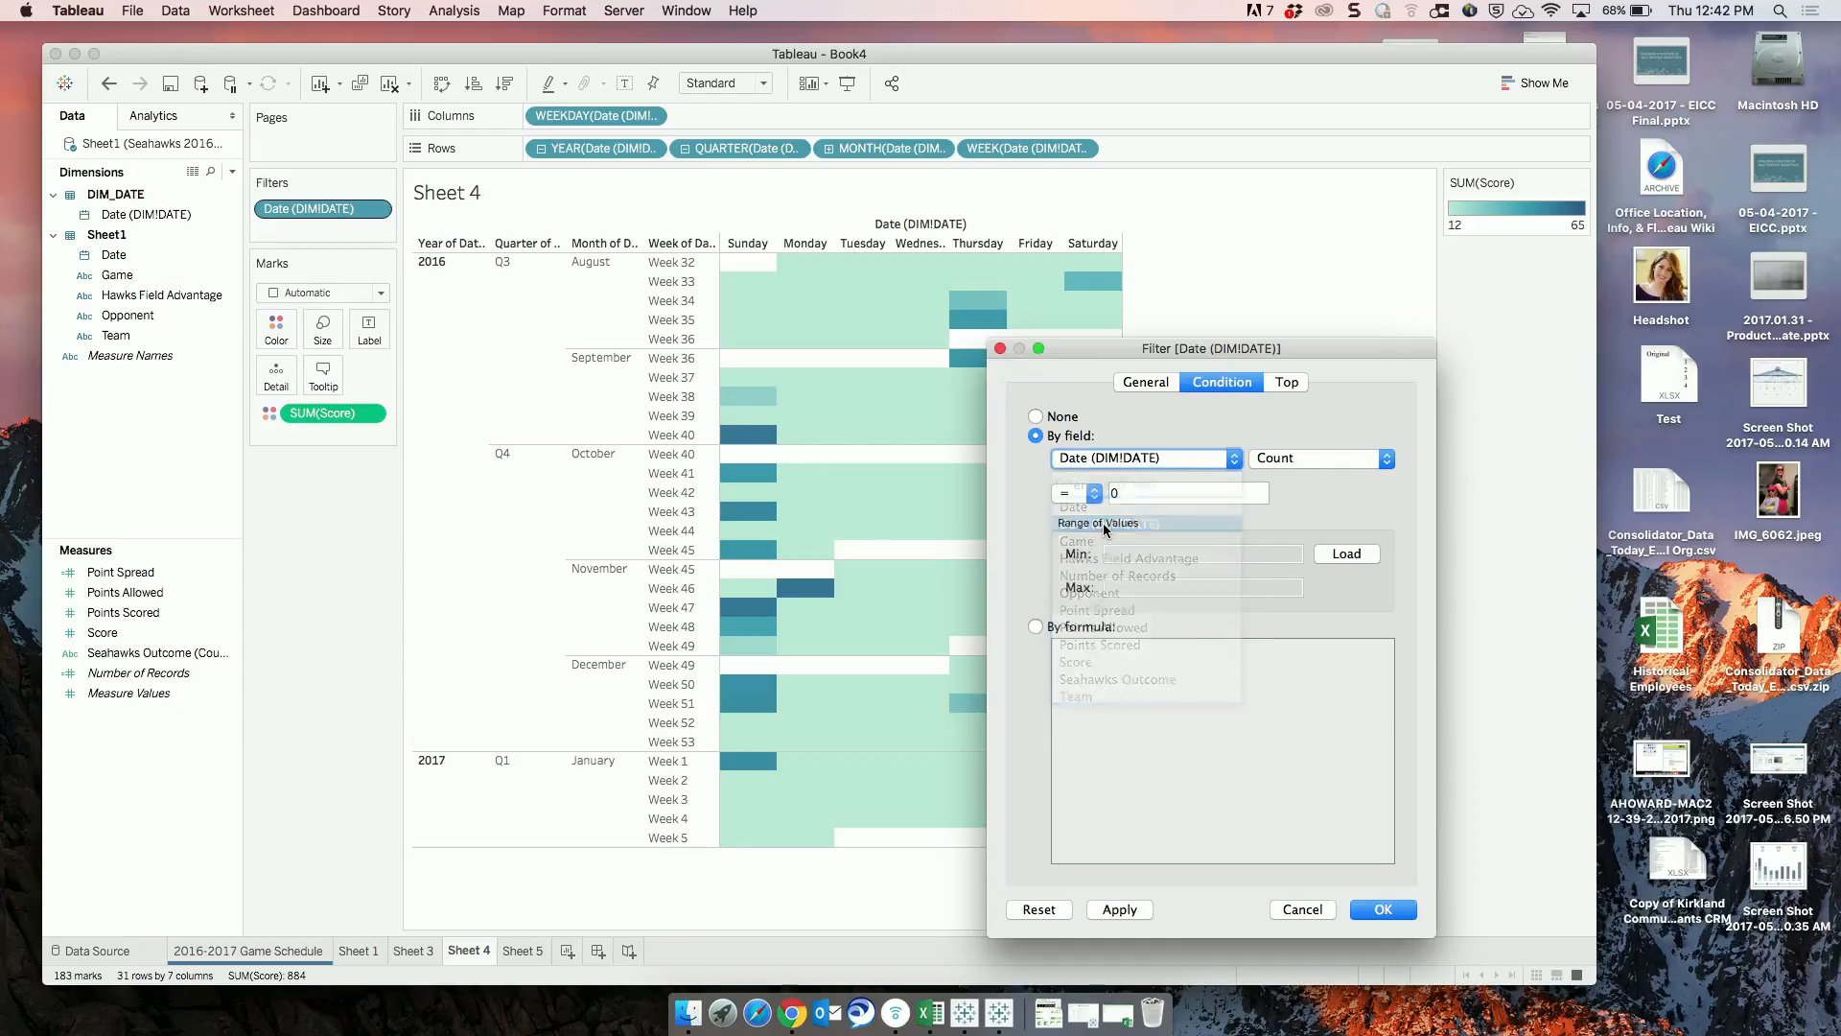
pyautogui.click(1293, 461)
pyautogui.click(1293, 500)
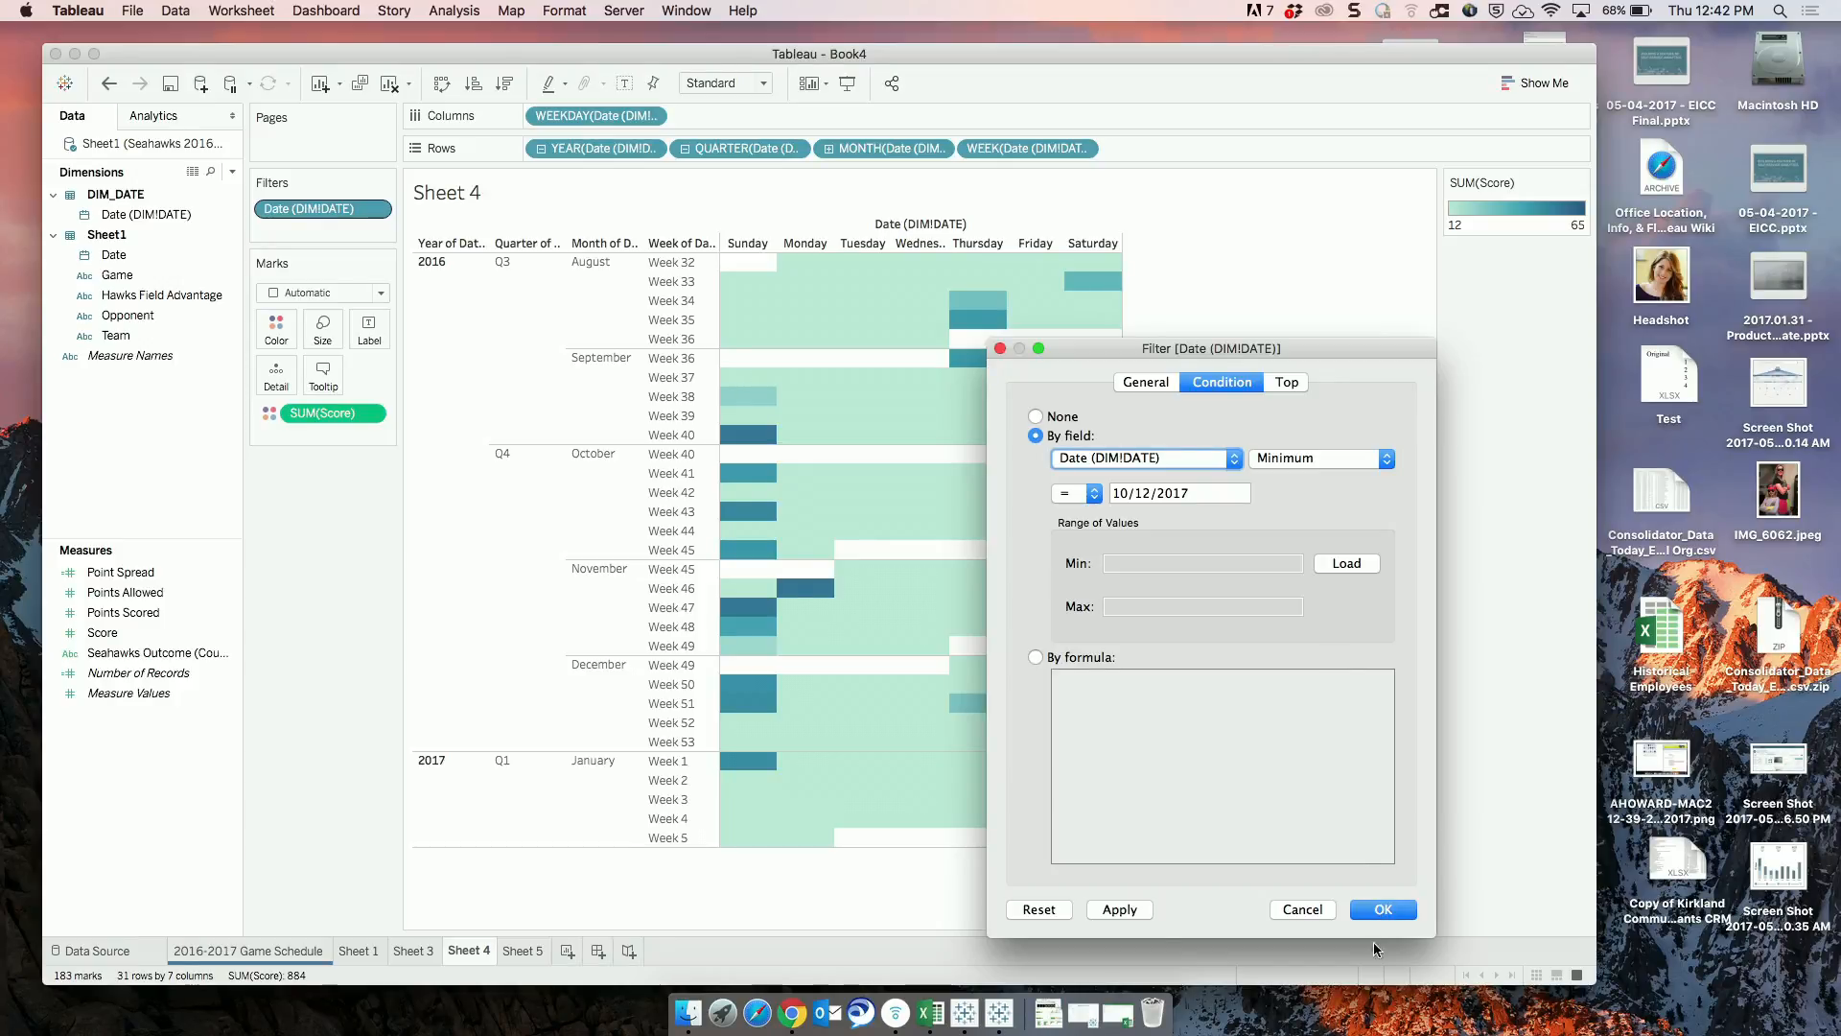
pyautogui.click(1377, 910)
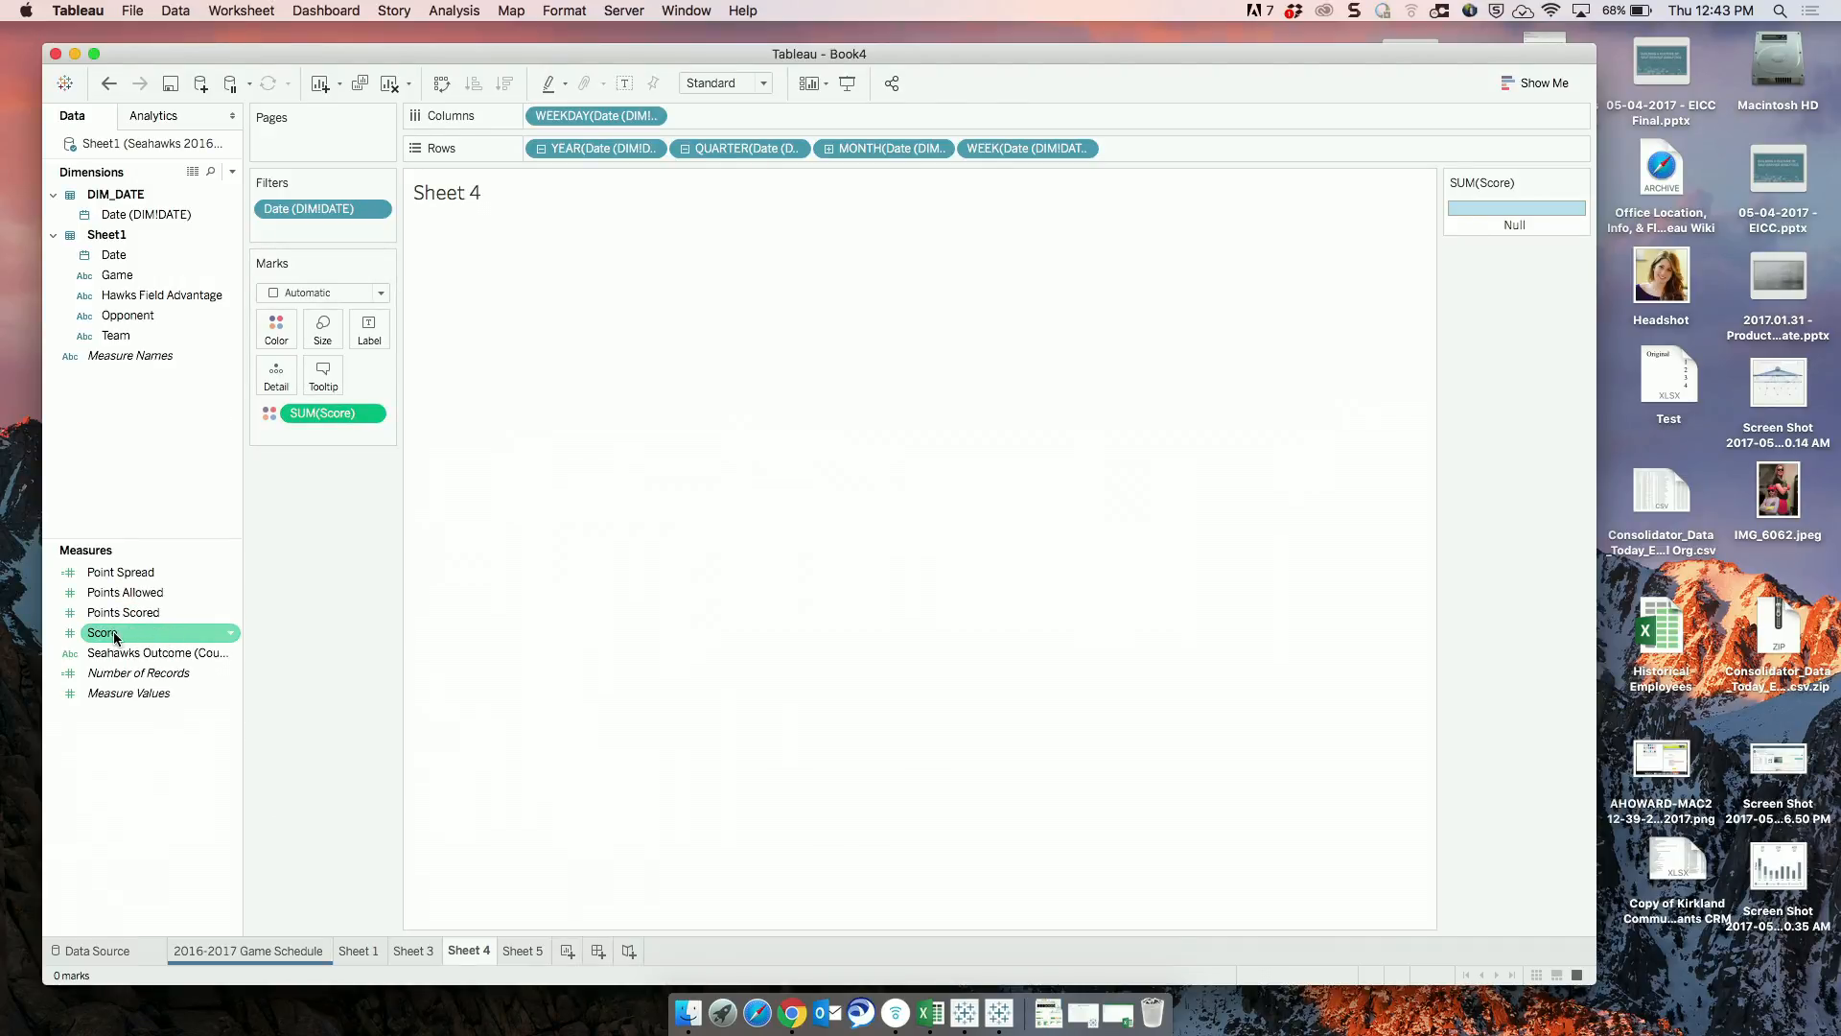
# Remove the Date (DIM!DATE) filter from Sheet 4.
pyautogui.moveTo(116, 638); pyautogui.dragTo(152, 594)
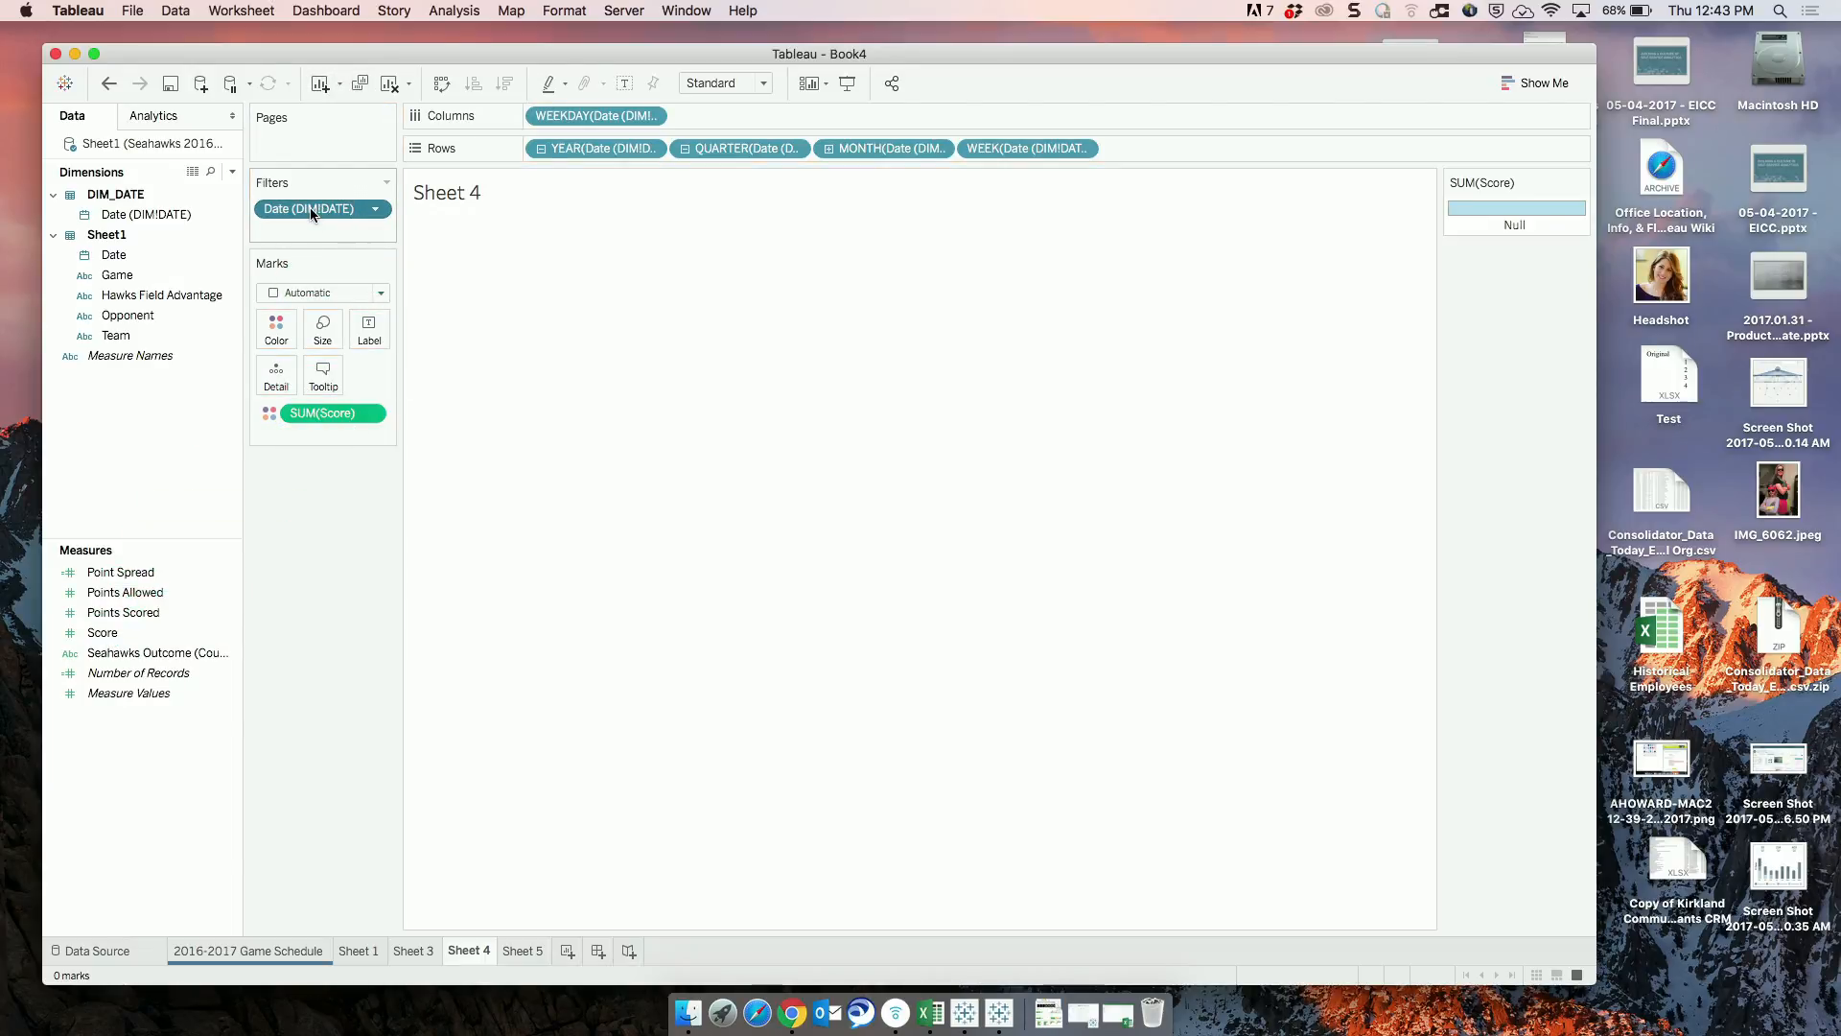
pyautogui.moveTo(313, 213); pyautogui.dragTo(314, 545)
# Filter Sheet 4 on the Average of Score, setting the lower limit of the value range to 48.
pyautogui.moveTo(125, 632); pyautogui.dragTo(317, 211)
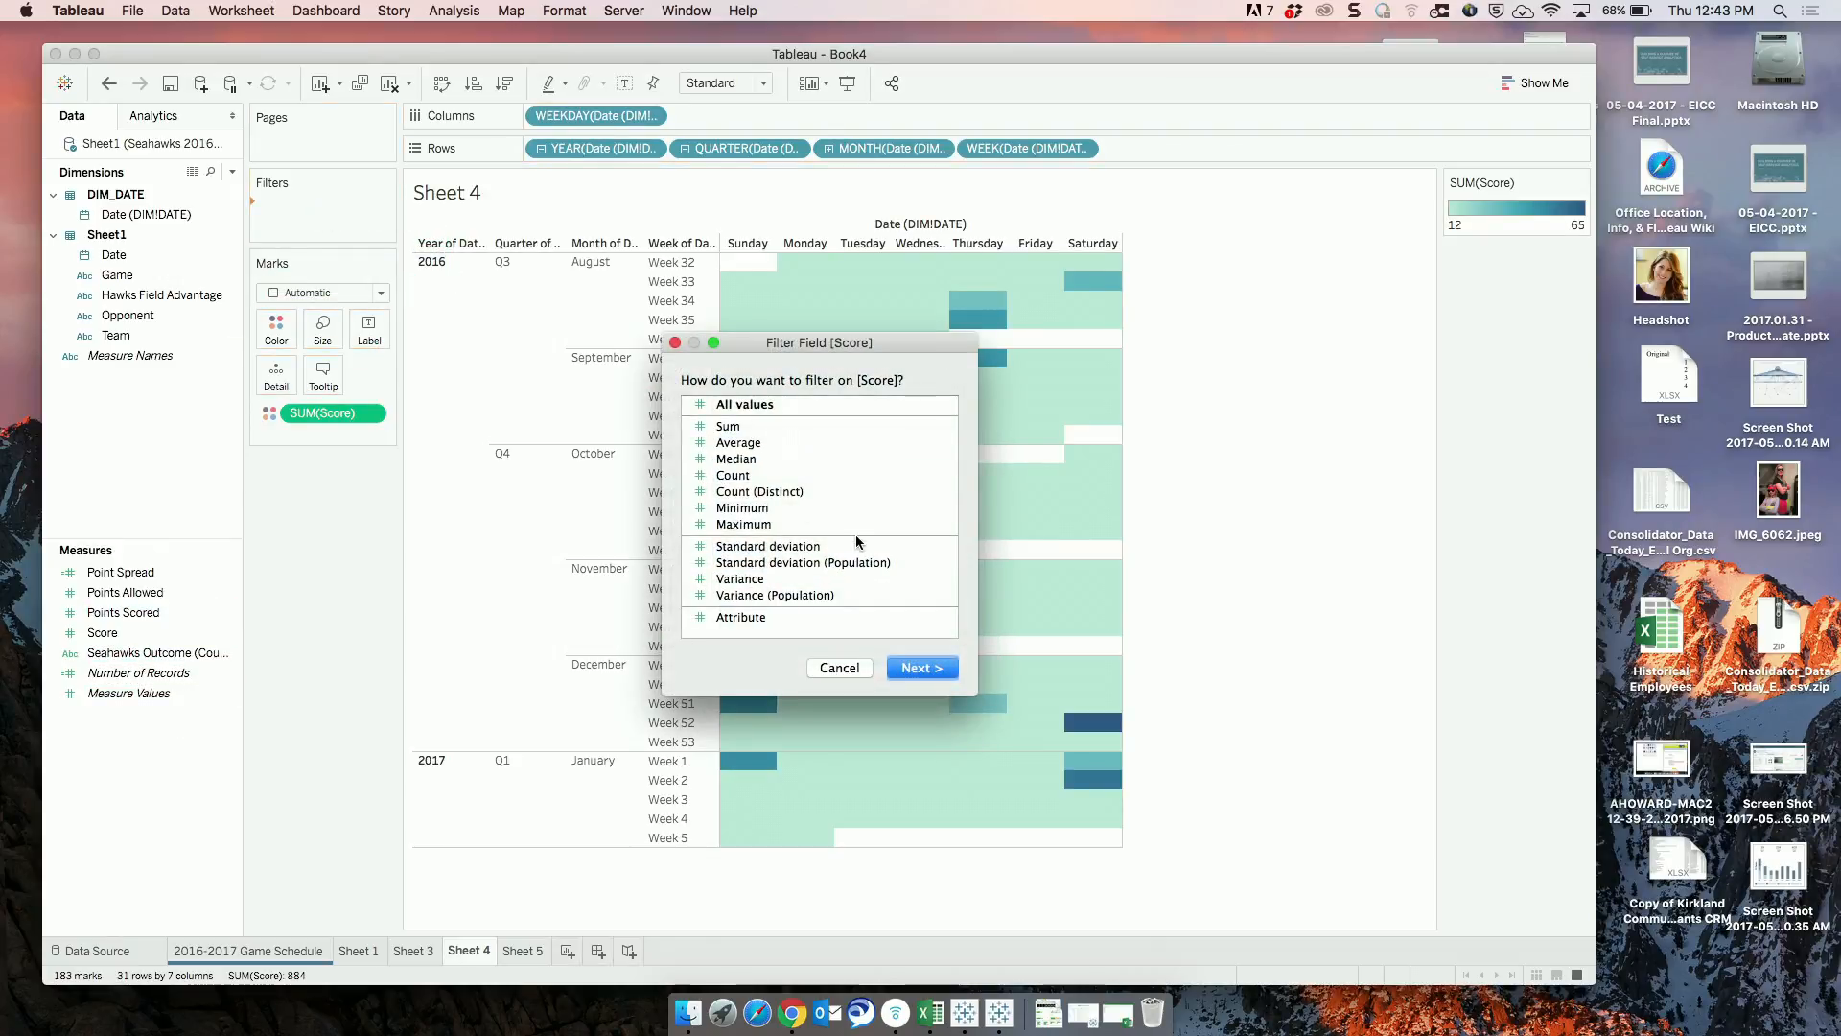
pyautogui.click(738, 444)
pyautogui.click(923, 666)
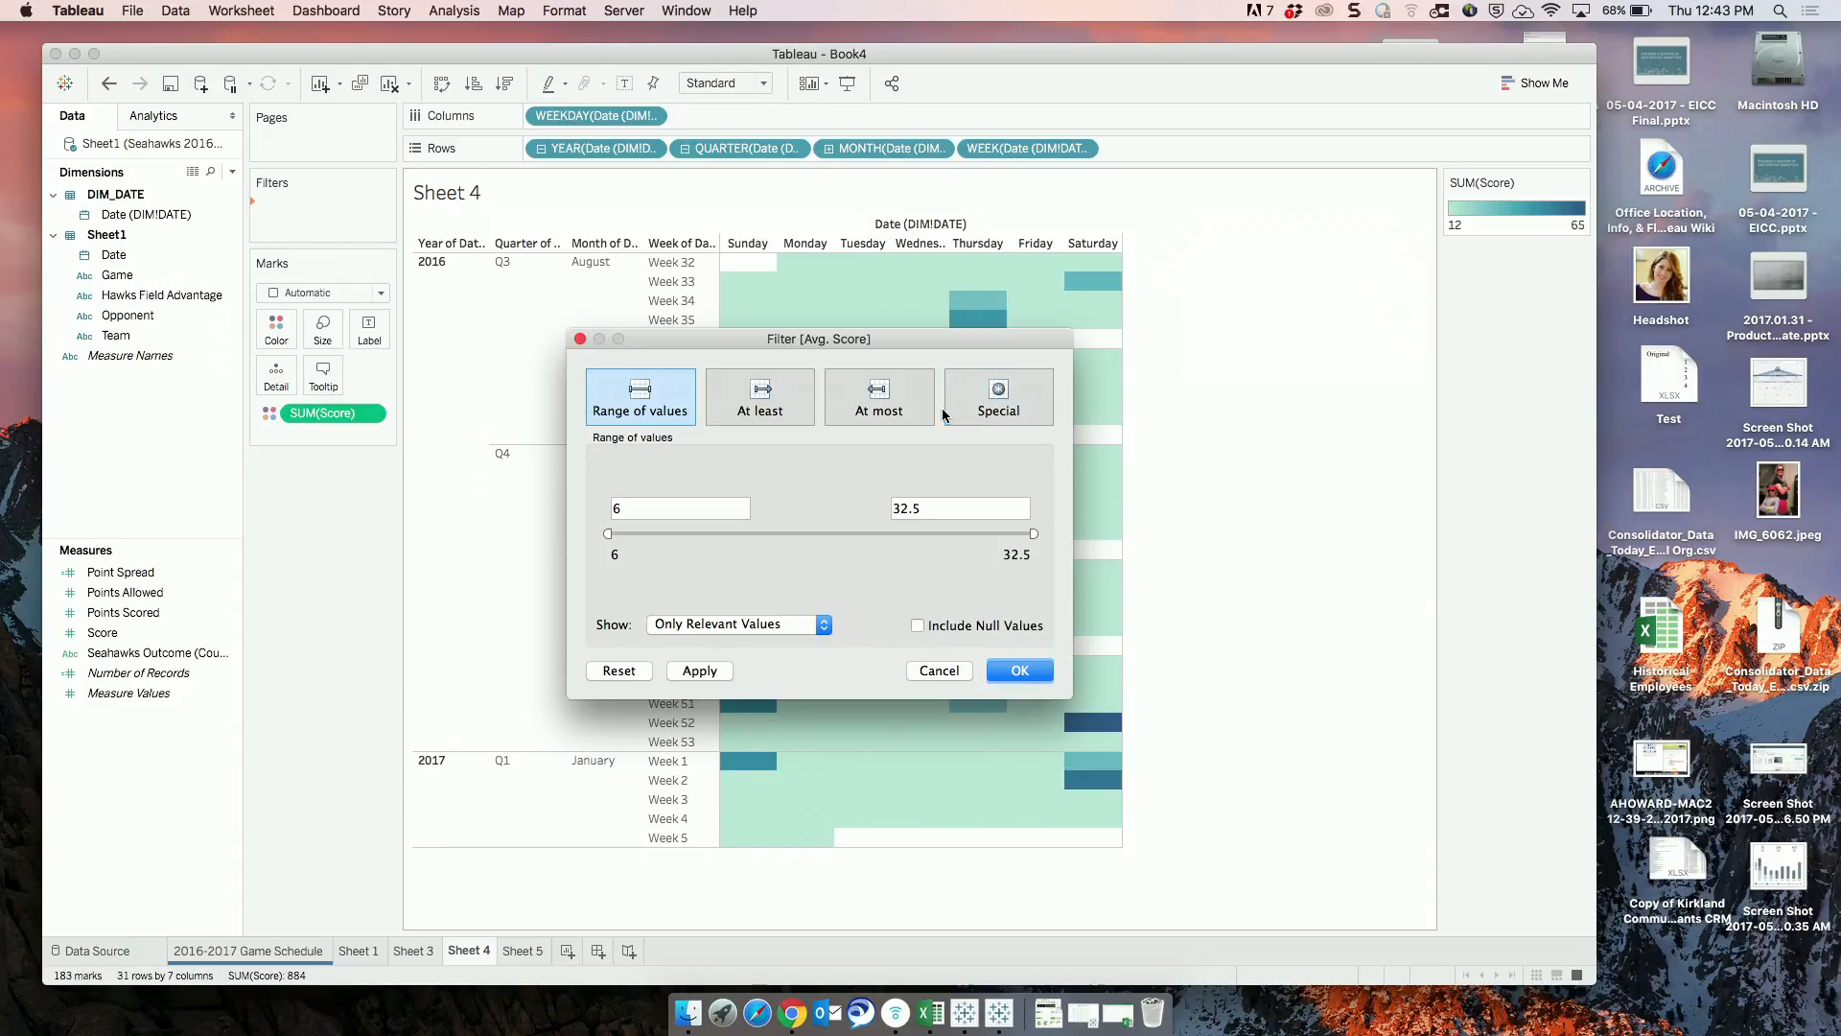
pyautogui.click(634, 505)
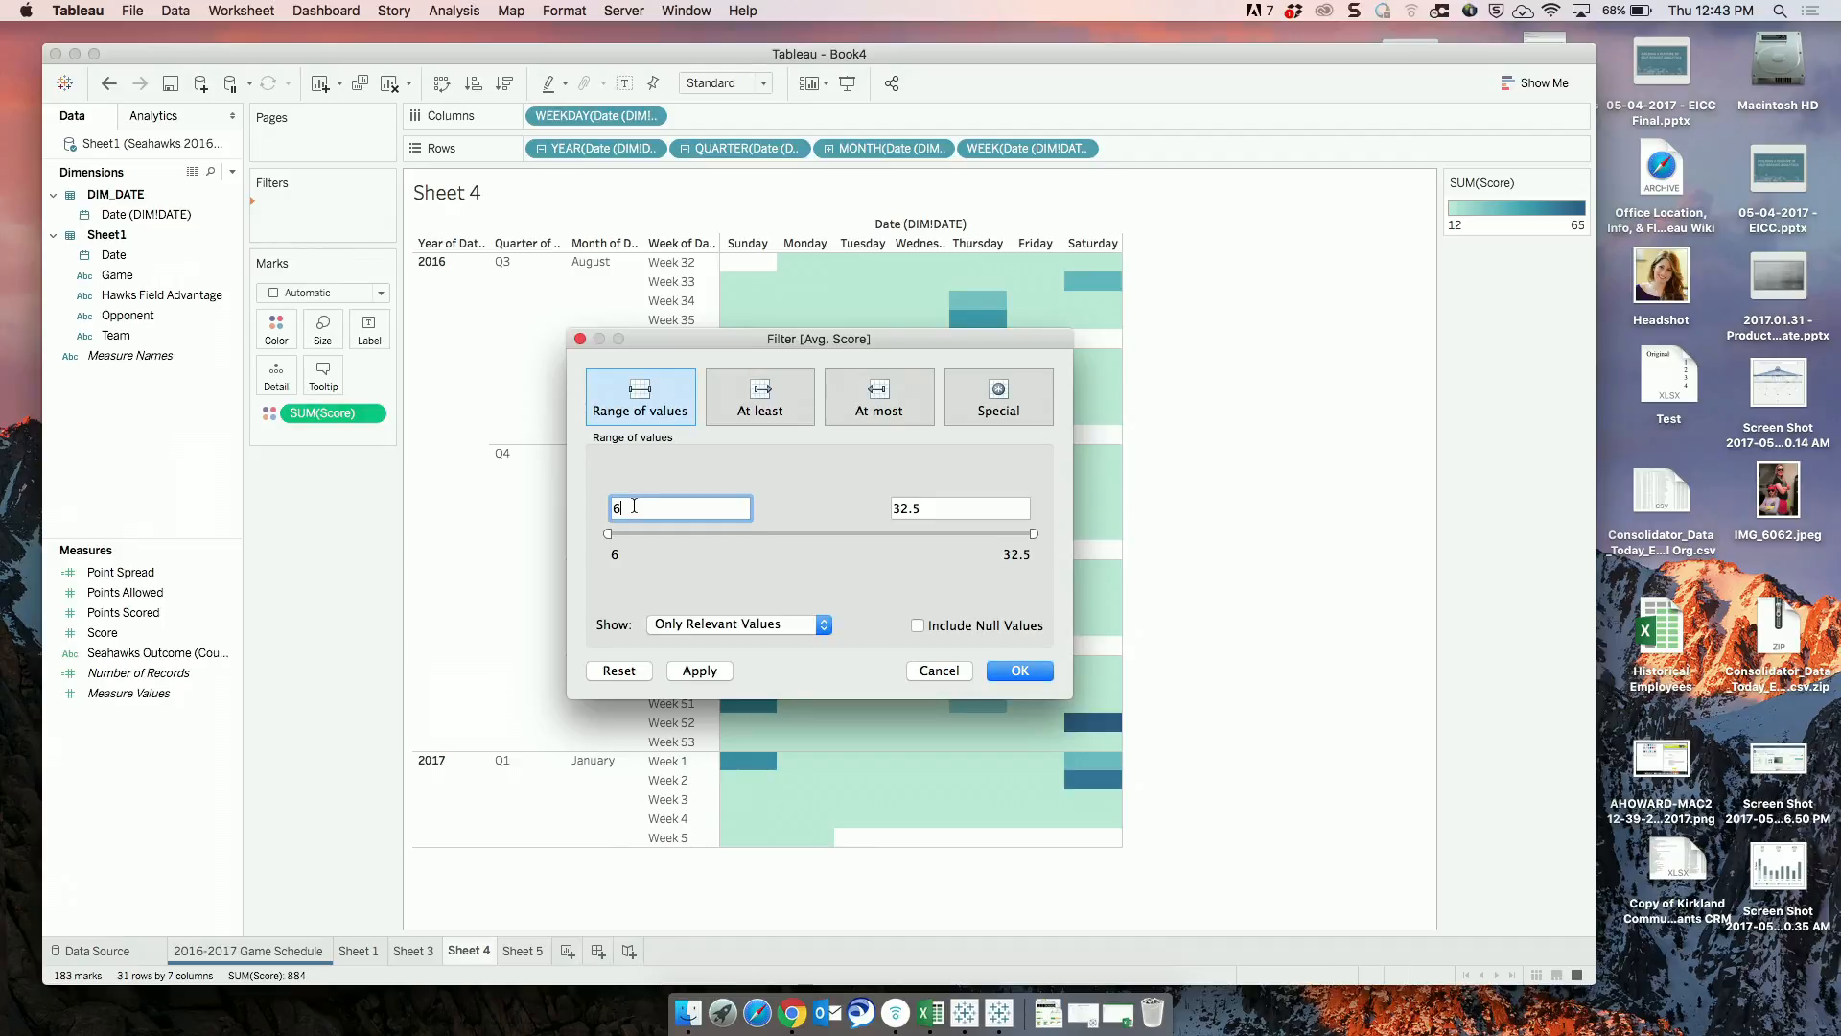
pyautogui.moveTo(797, 340); pyautogui.dragTo(1385, 305)
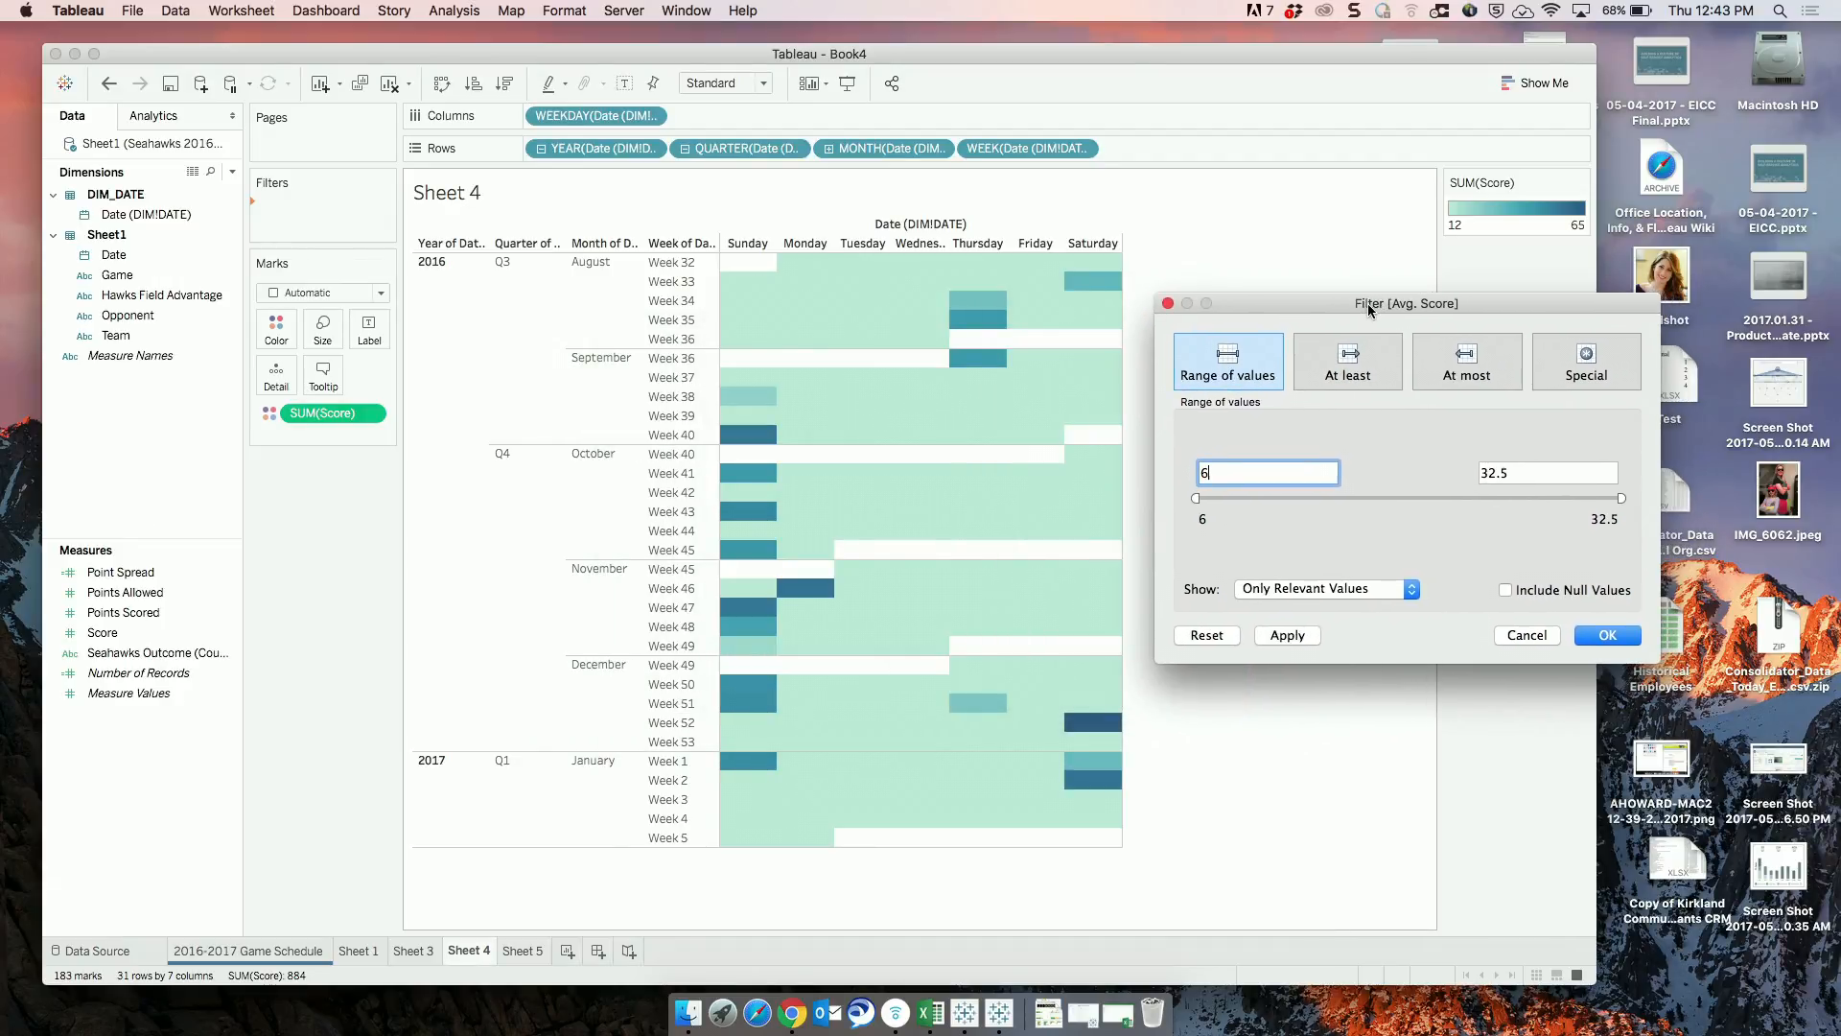
pyautogui.click(1194, 499)
pyautogui.moveTo(1194, 498); pyautogui.dragTo(1472, 481)
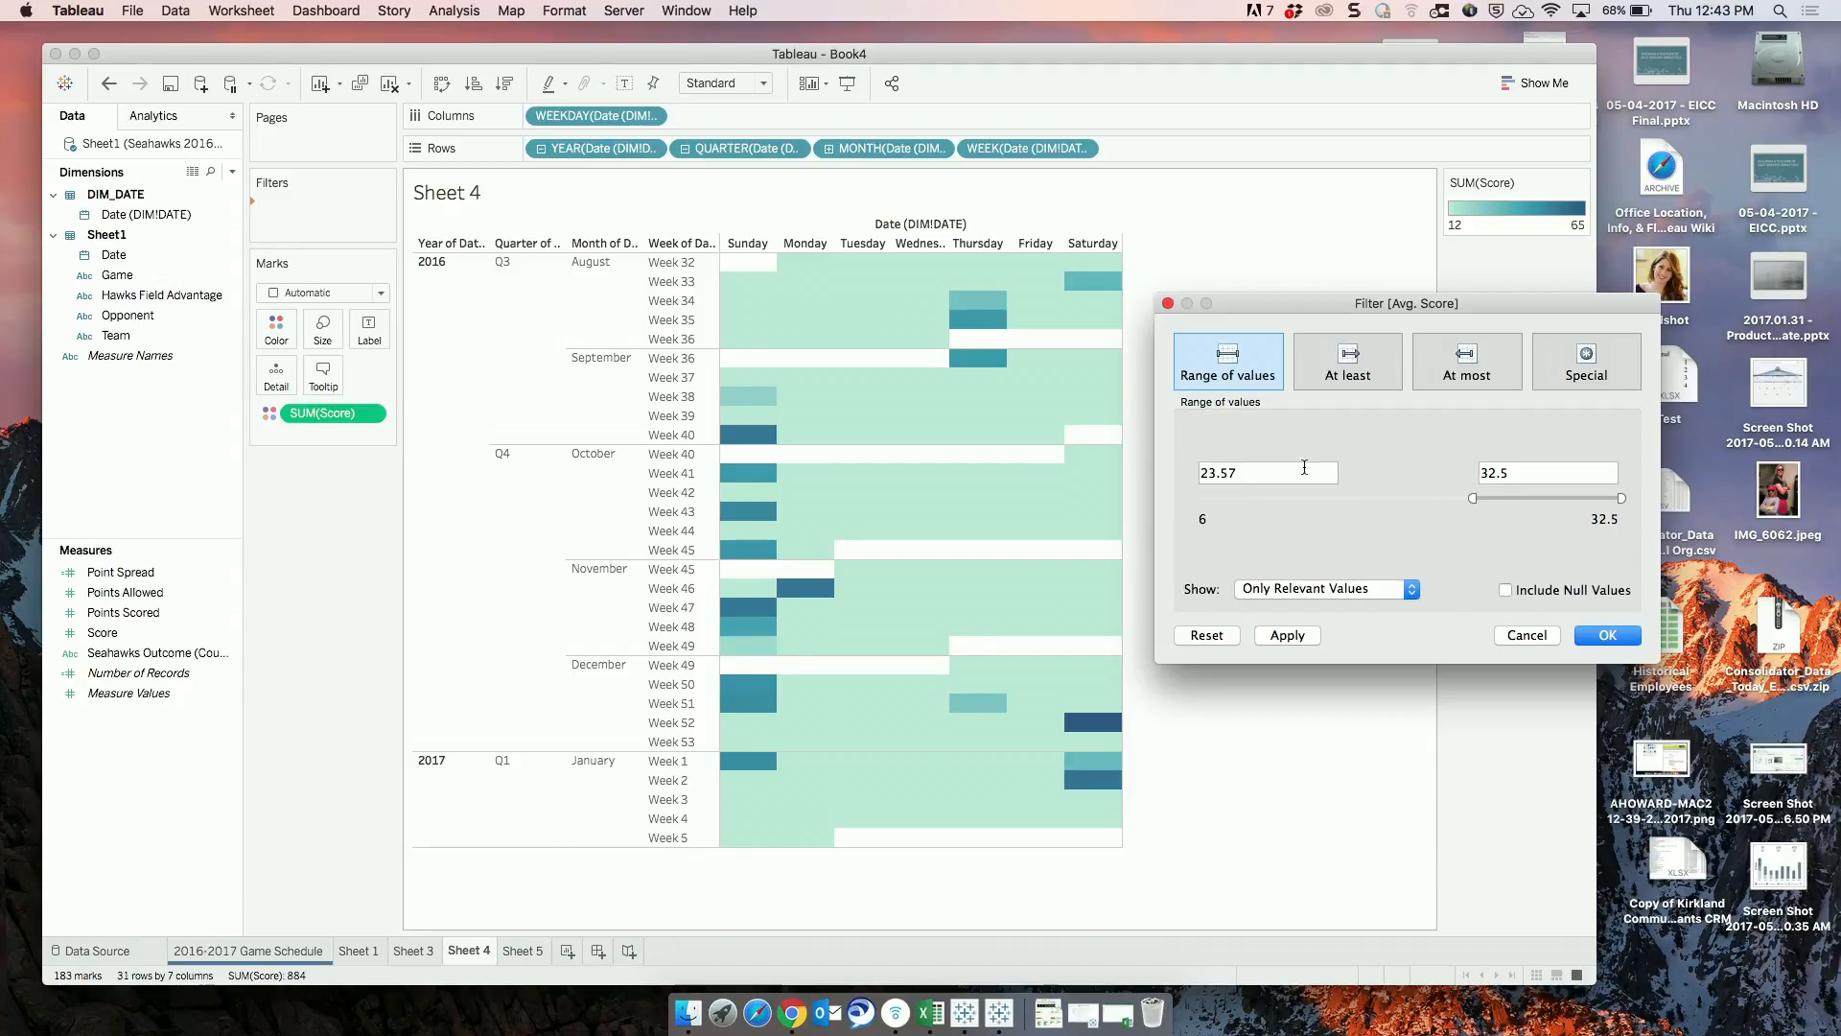
pyautogui.moveTo(1295, 471); pyautogui.dragTo(1123, 449)
pyautogui.write('48')
pyautogui.press('Return')
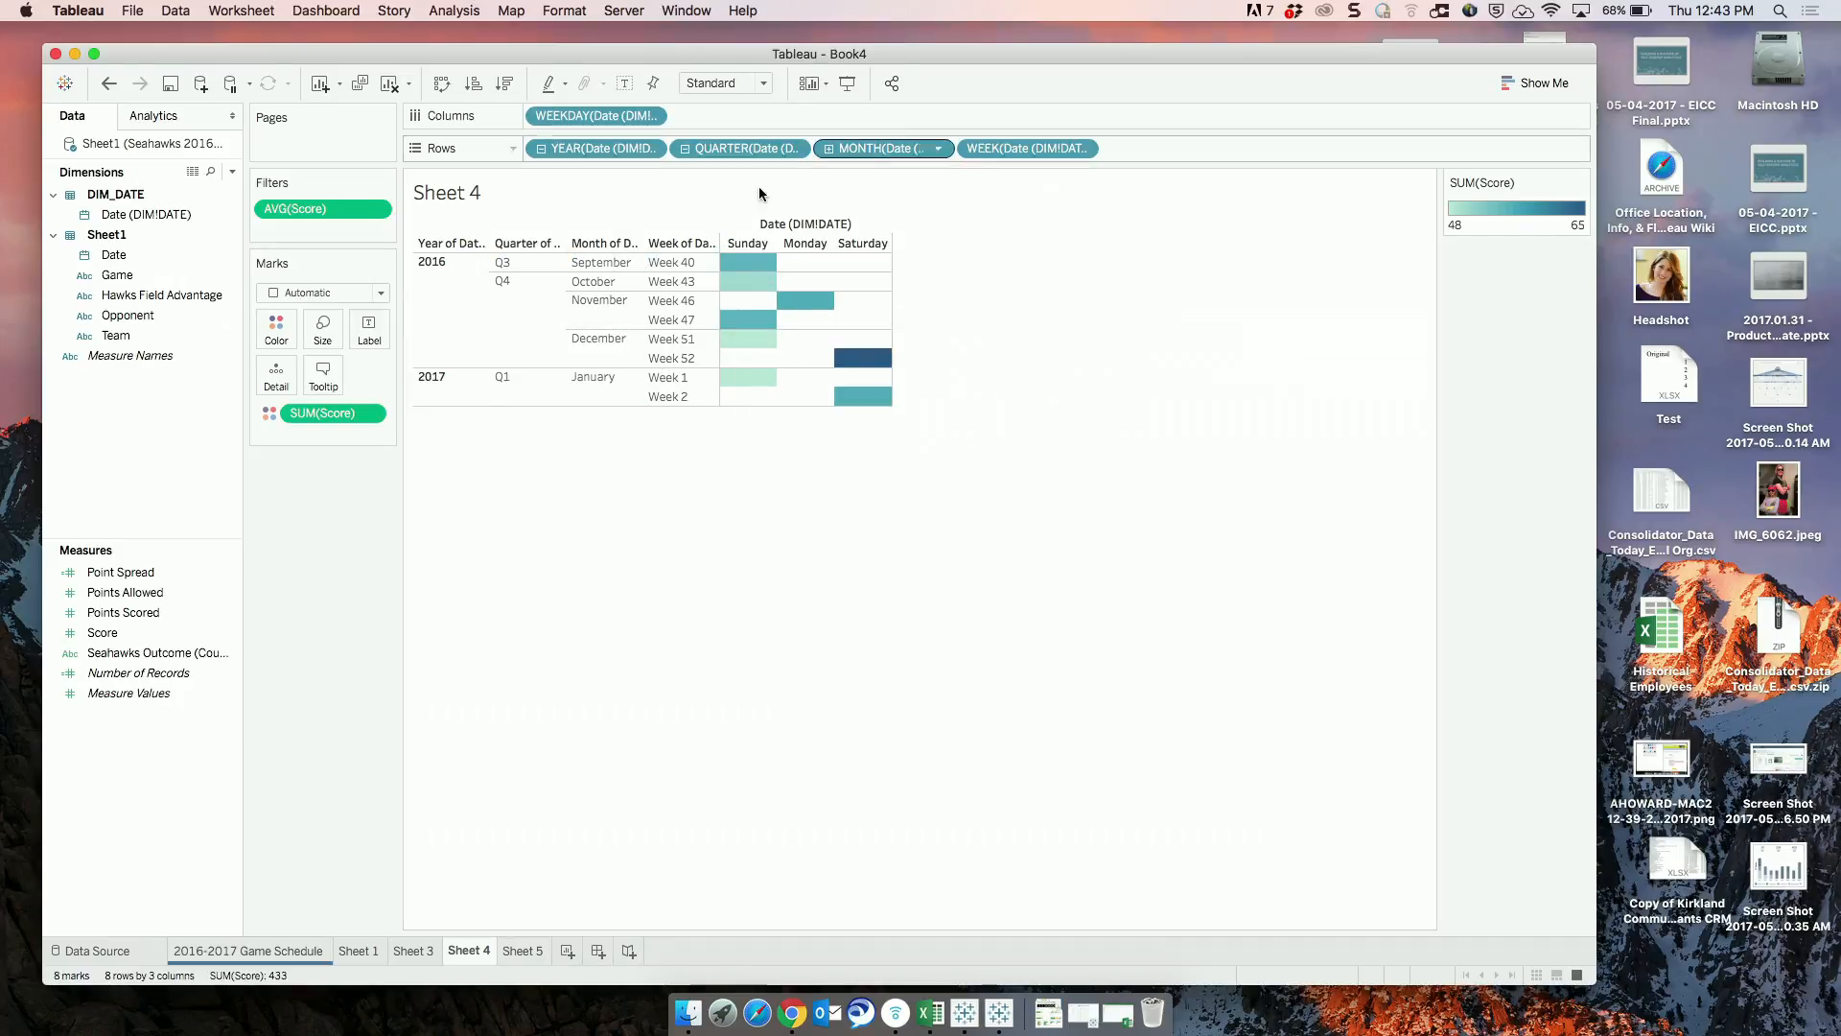
# Remove the average Score filter from Sheet 4.
pyautogui.moveTo(751, 348)
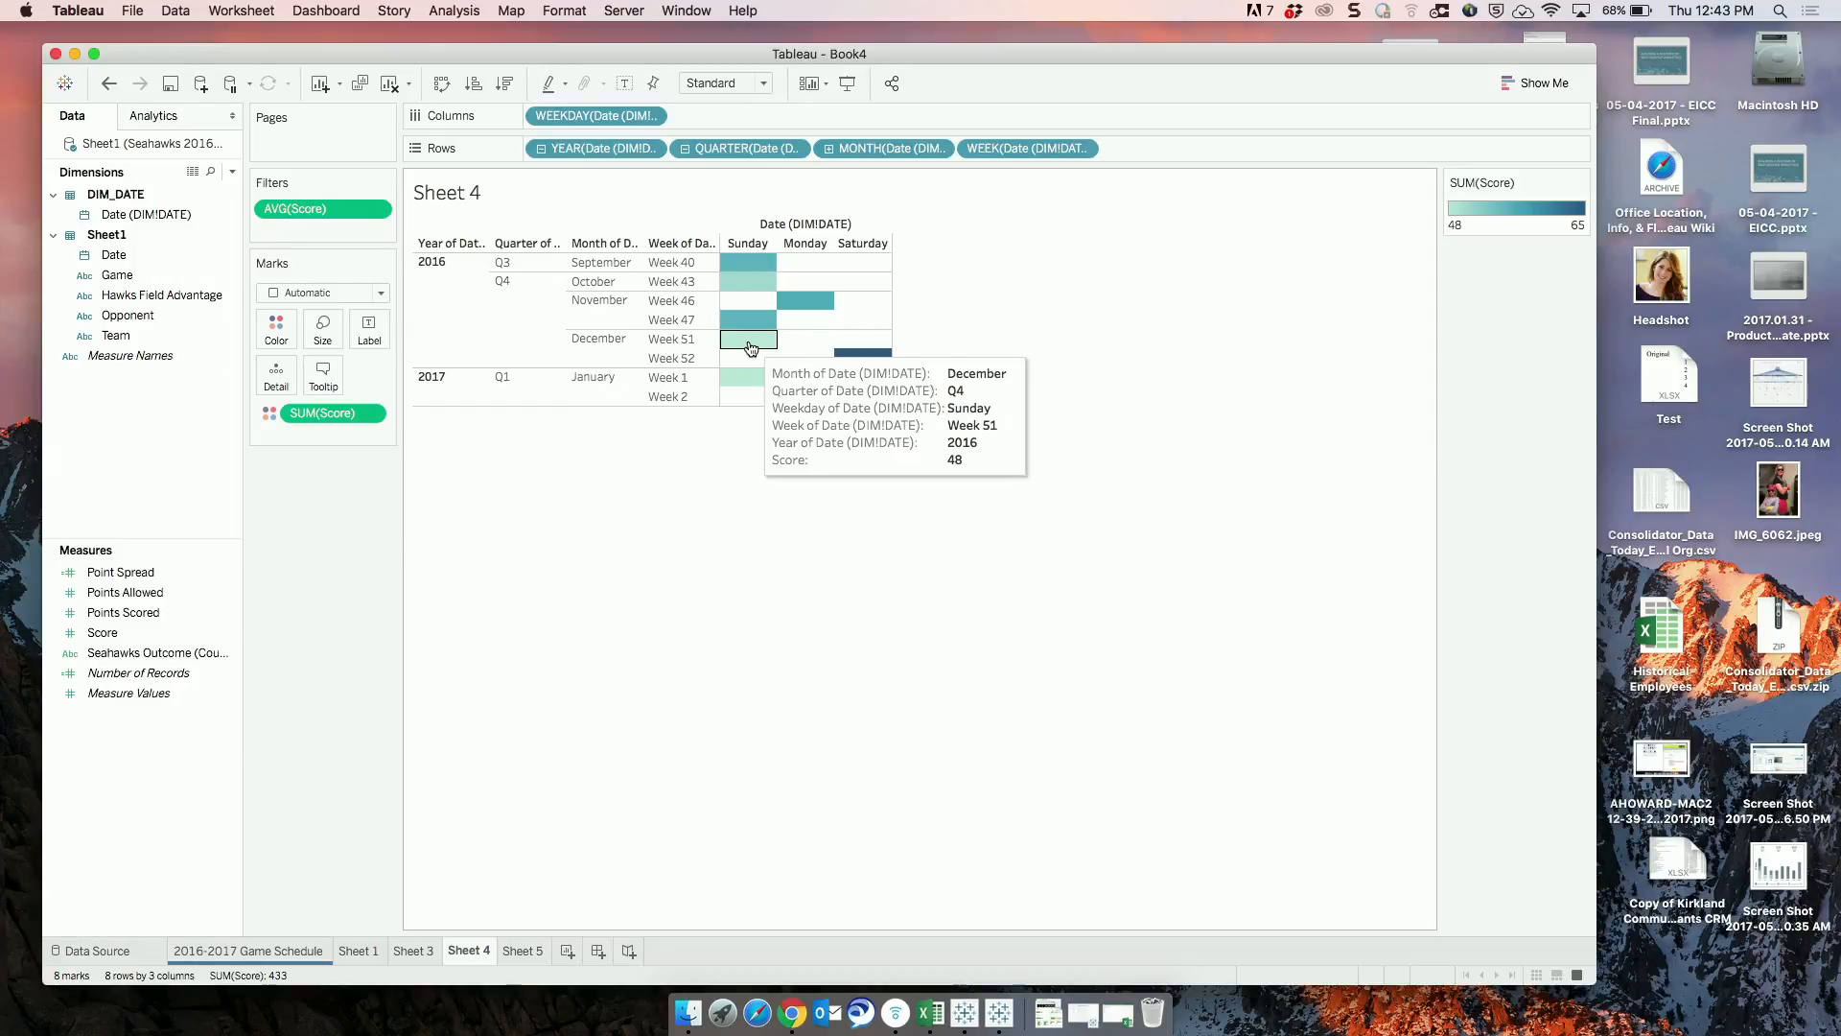
pyautogui.click(375, 210)
pyautogui.click(364, 209)
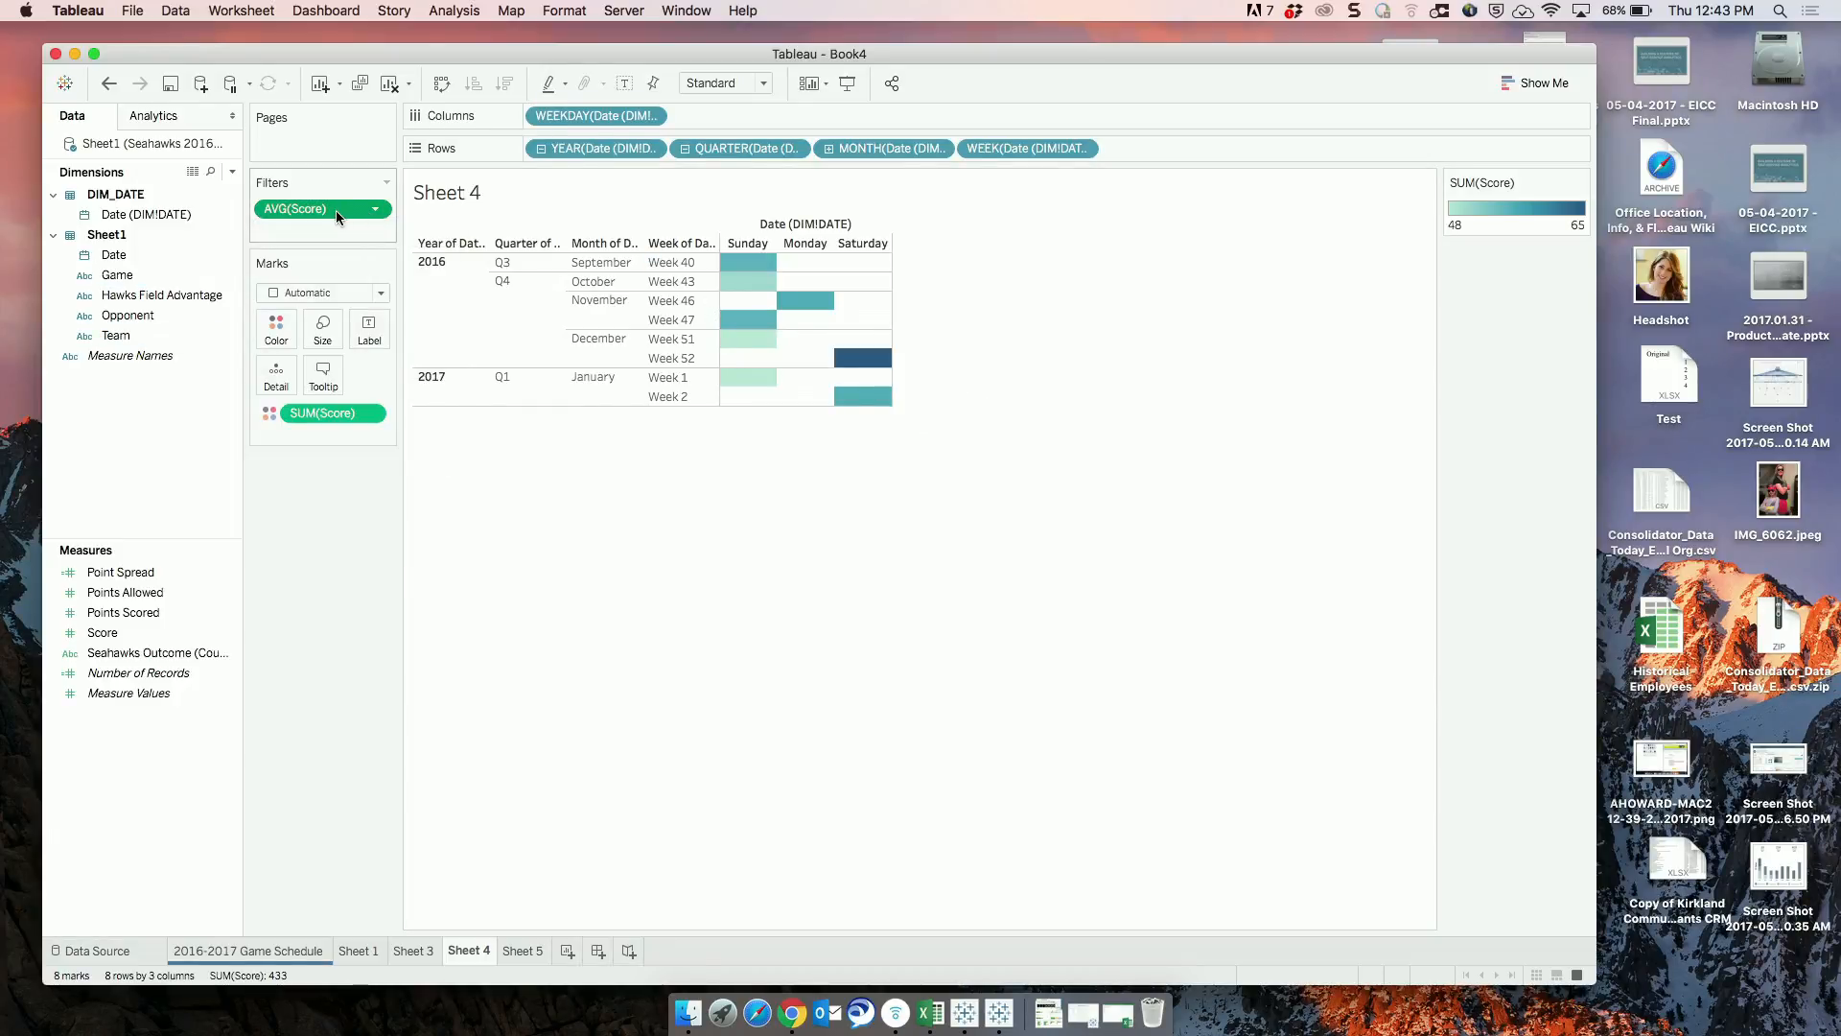
pyautogui.moveTo(336, 210); pyautogui.dragTo(317, 514)
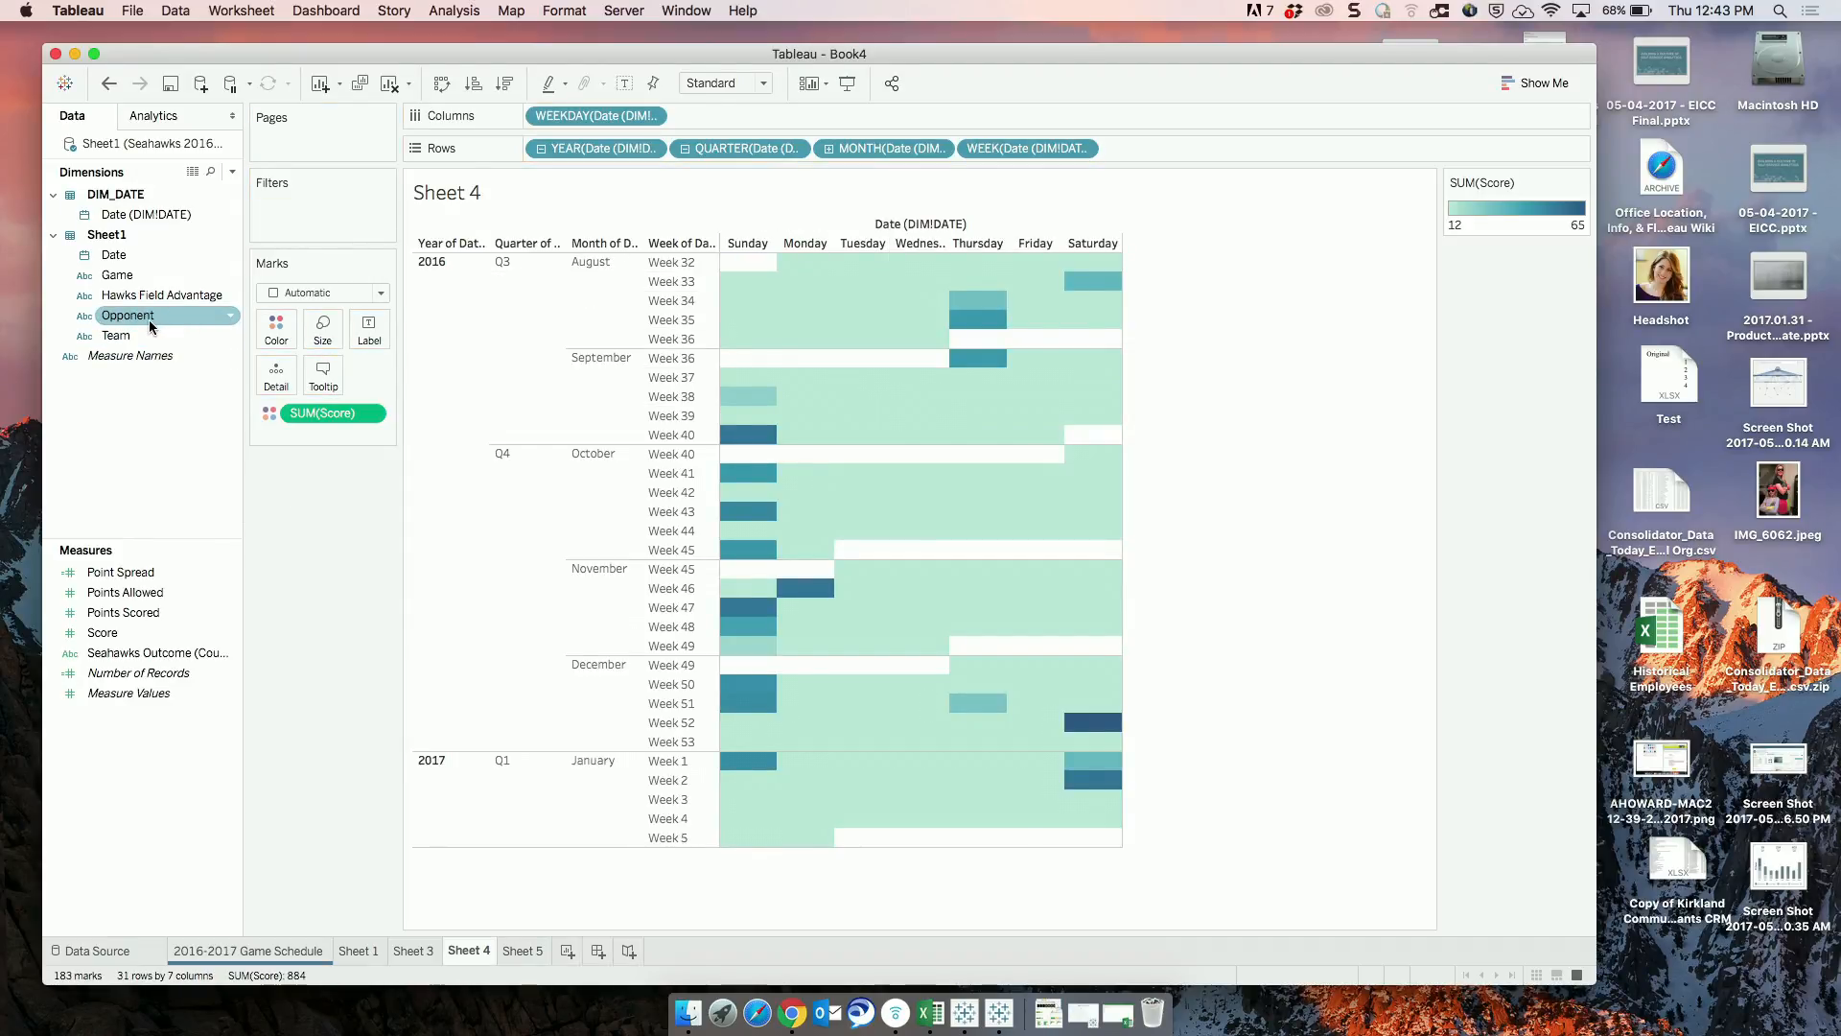
# Apply a wildcard filter on Opponent for values containing "Rams" and dismiss the filter settings.
pyautogui.moveTo(148, 319); pyautogui.dragTo(315, 210)
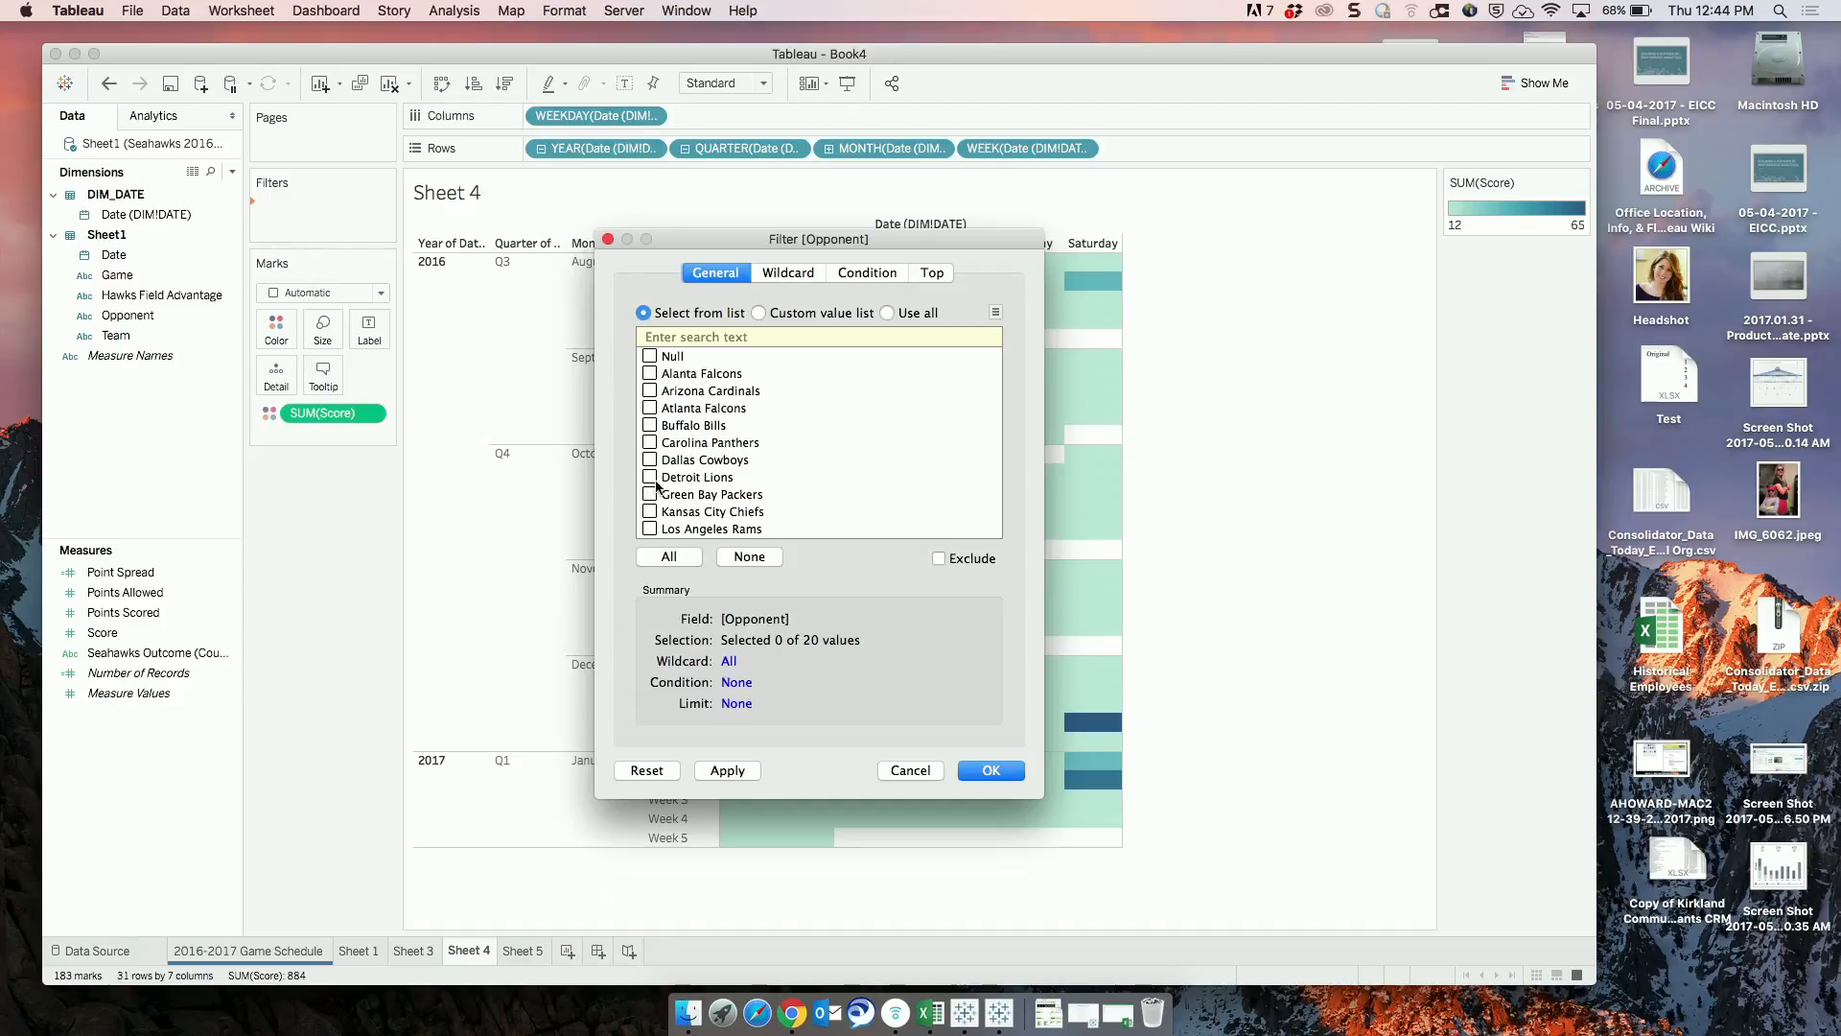
pyautogui.click(789, 273)
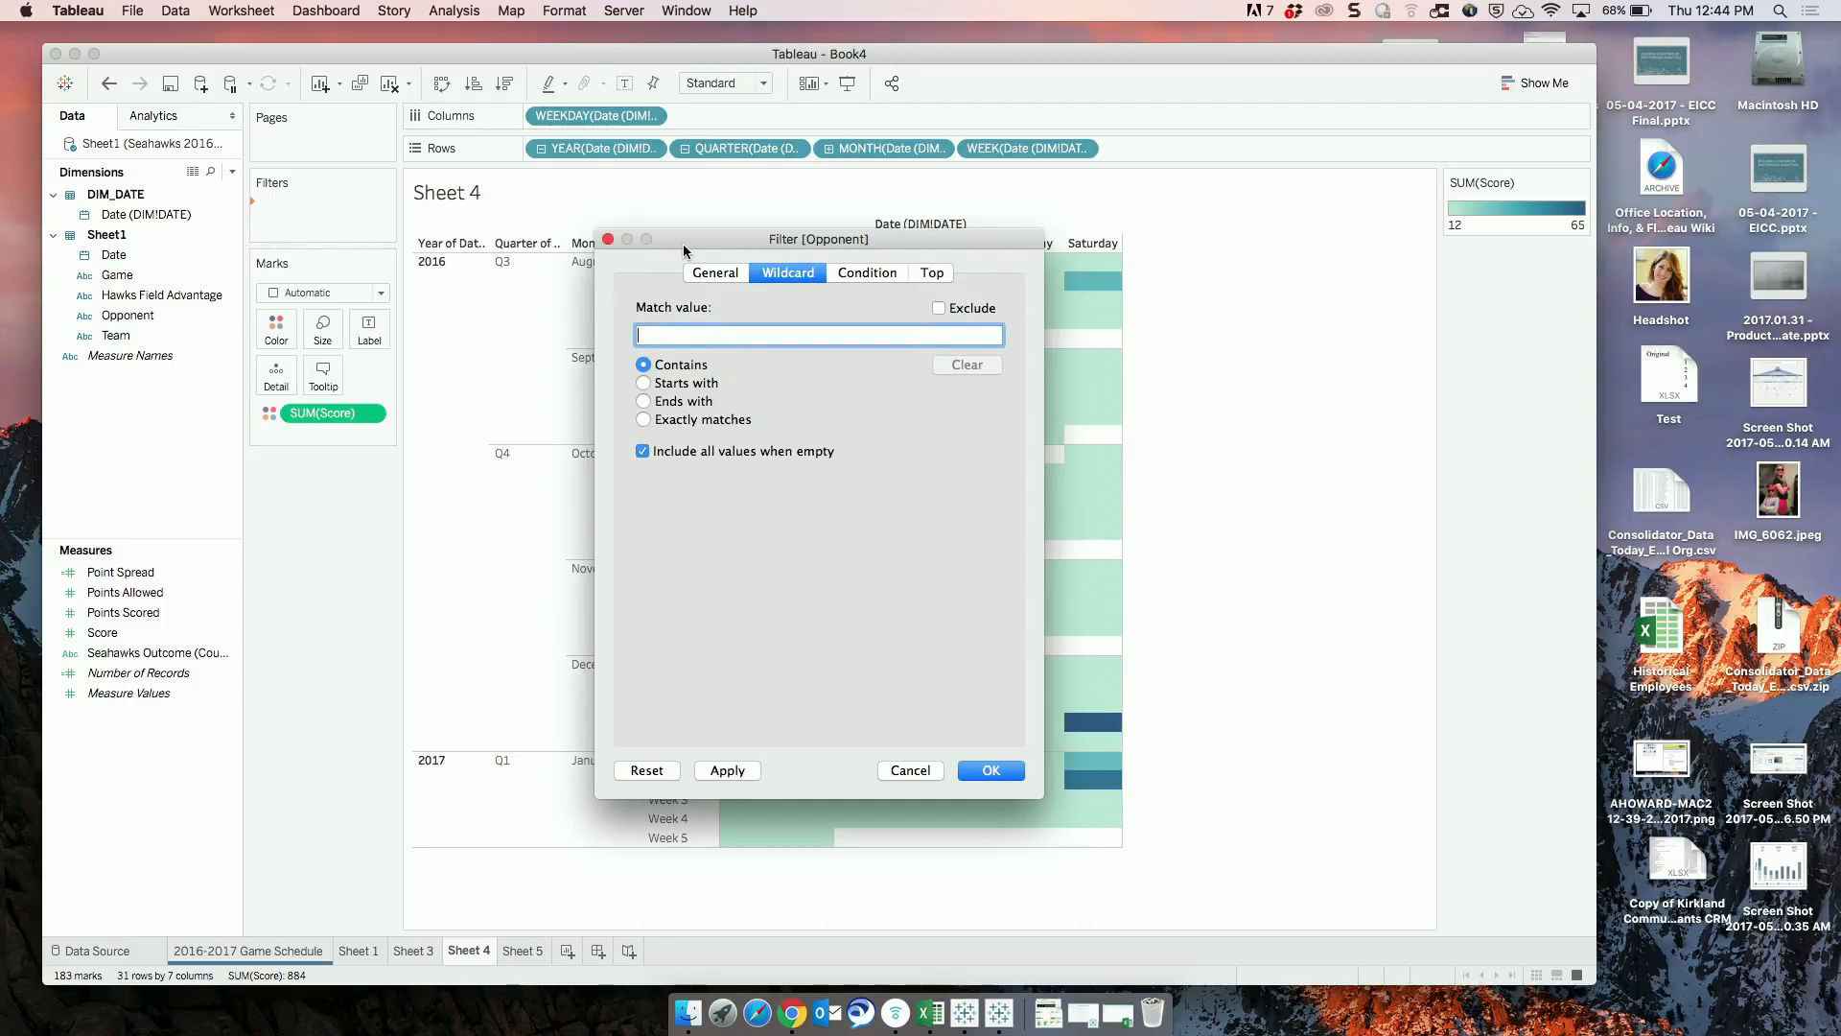
pyautogui.moveTo(683, 243); pyautogui.dragTo(1028, 261)
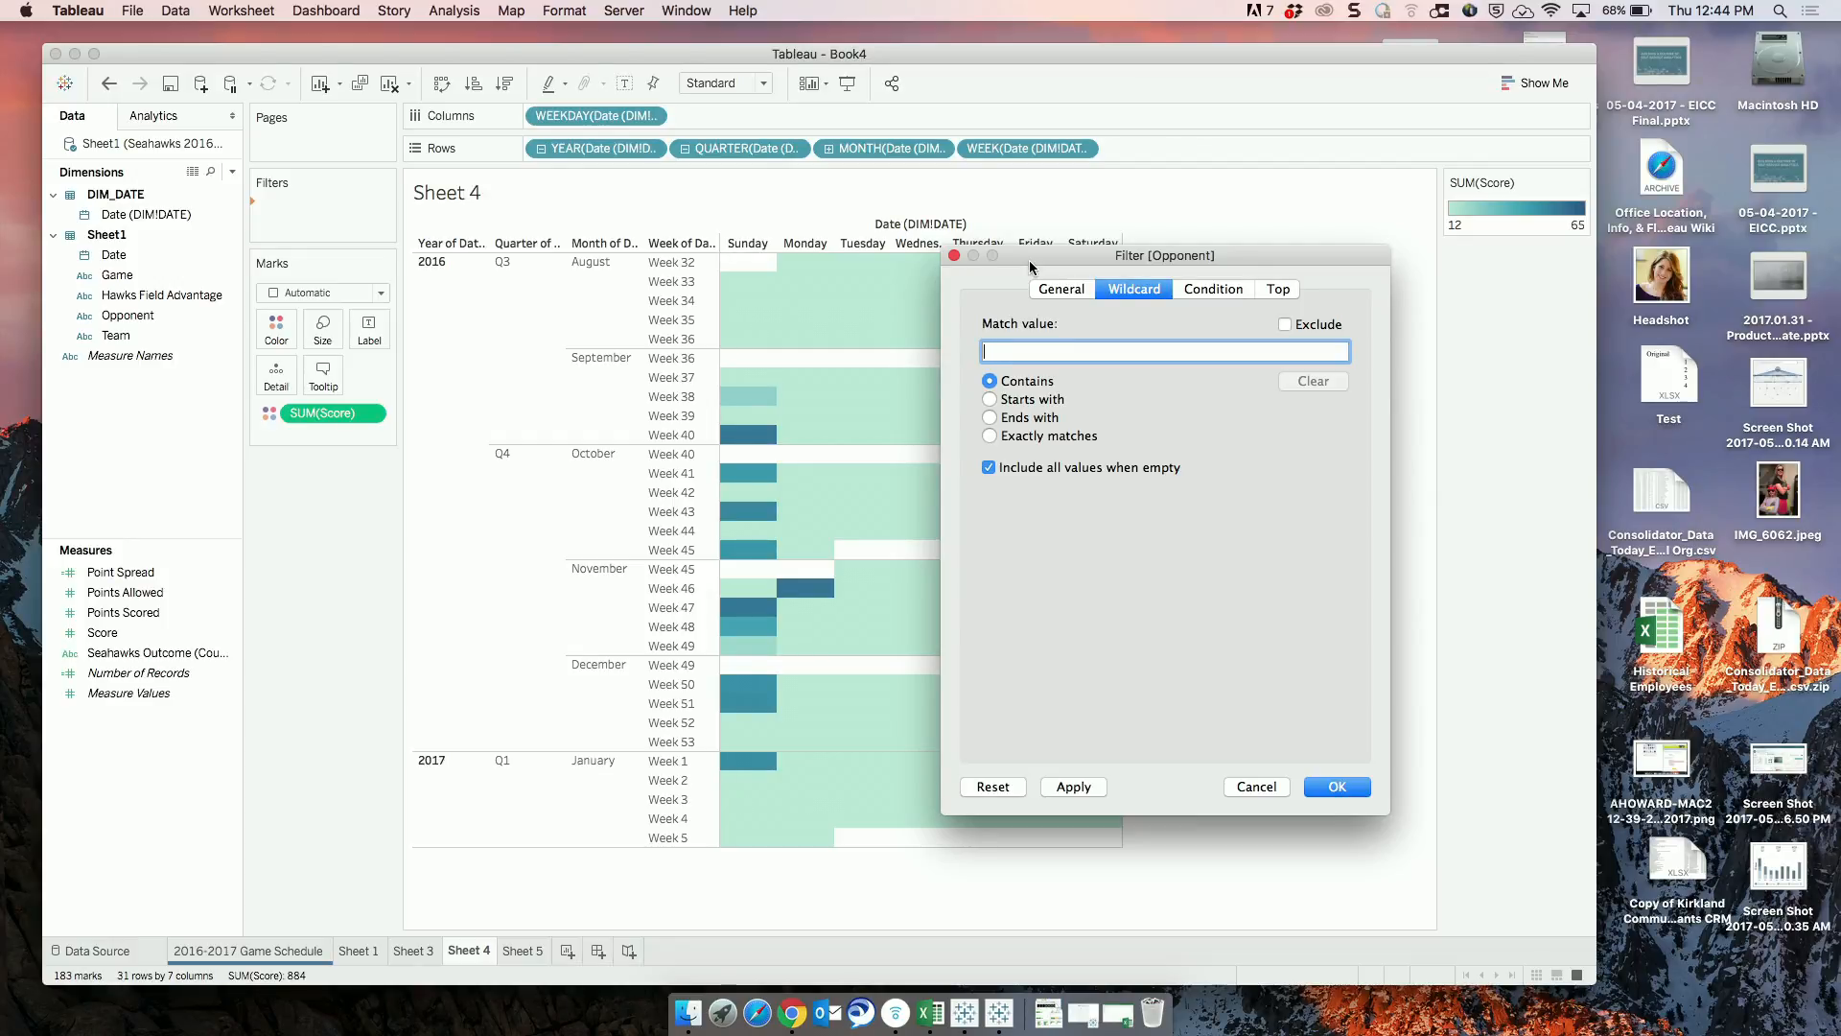
pyautogui.write('Rams')
pyautogui.click(1074, 788)
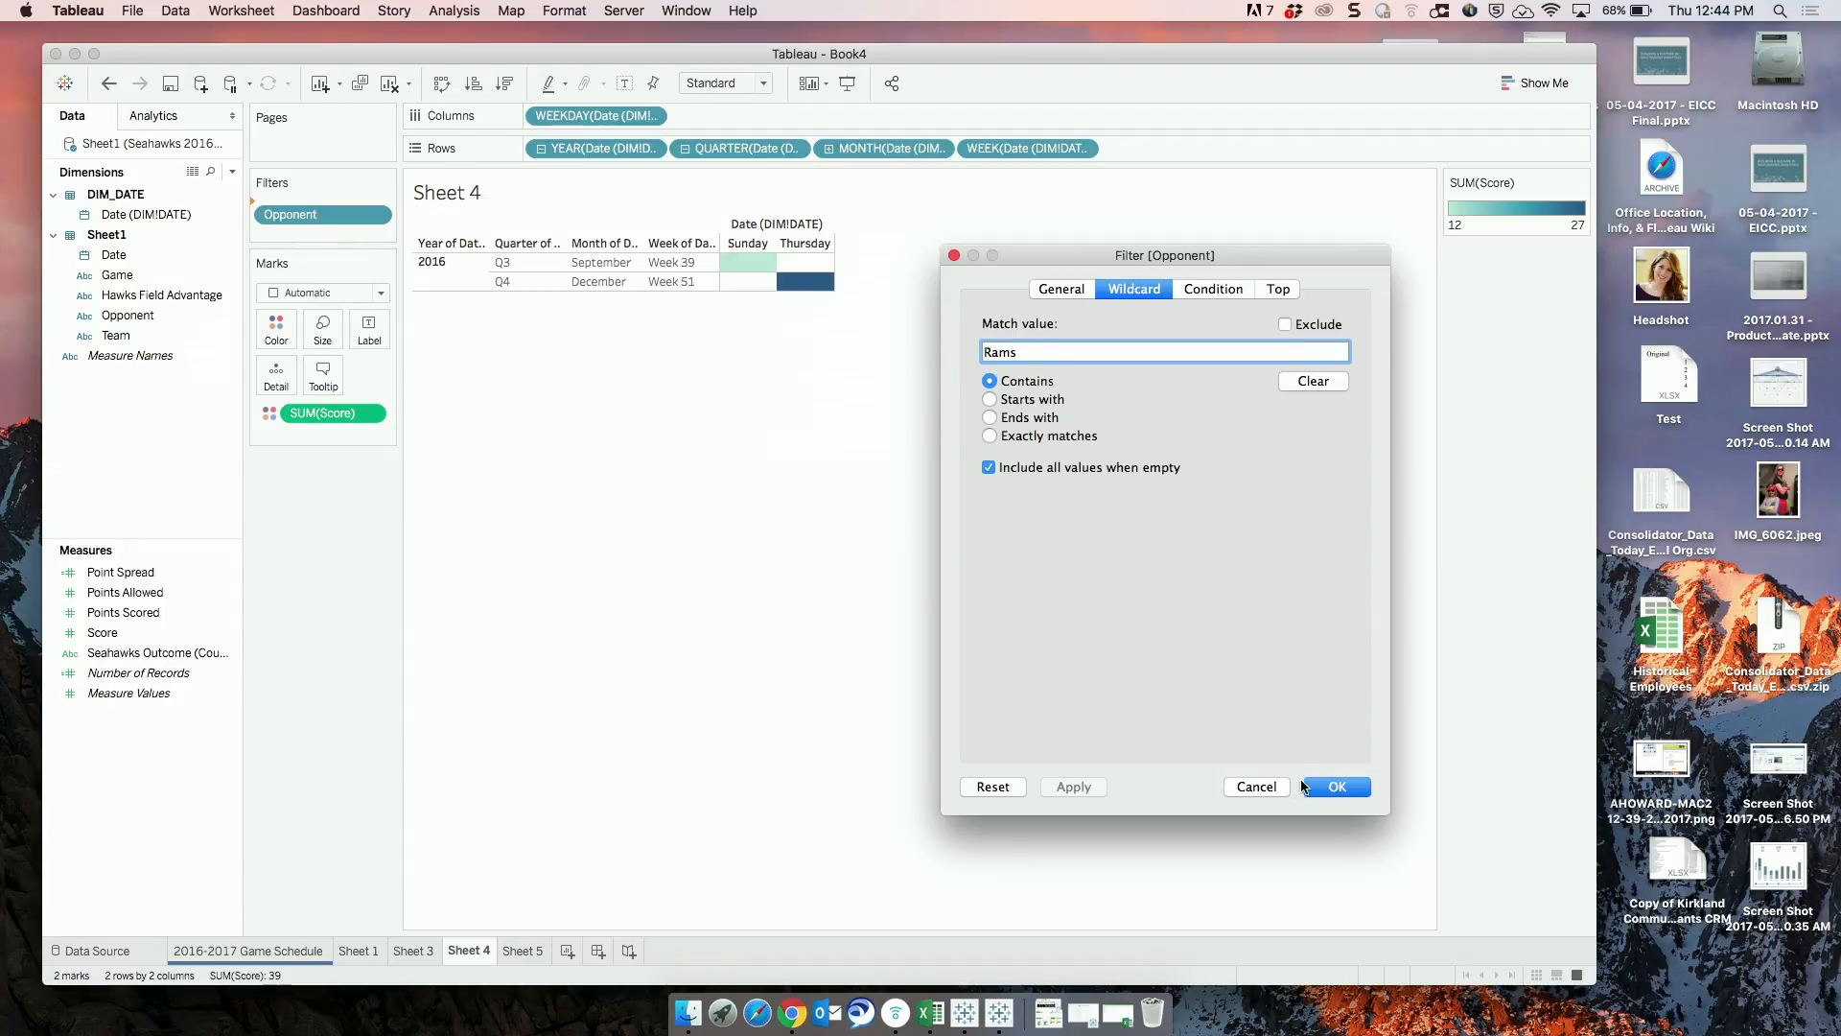
pyautogui.click(1262, 785)
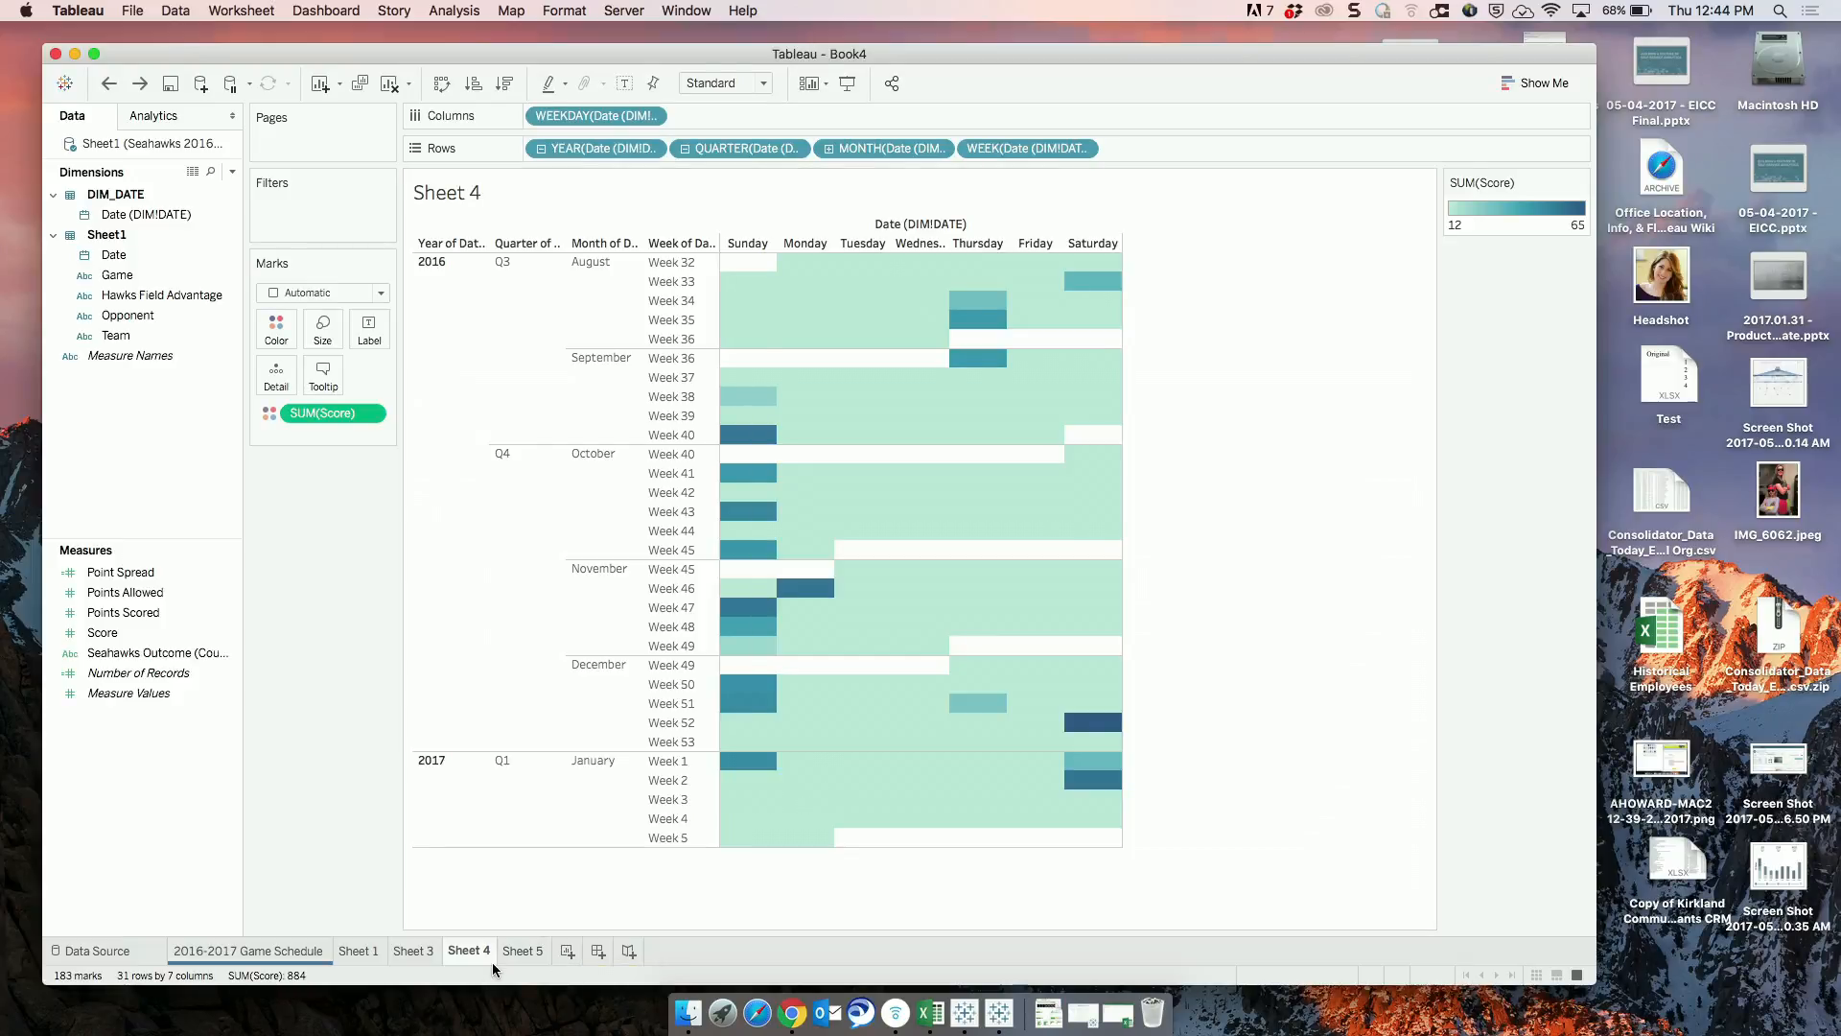
# Create a new worksheet and place Date from Sheet1 on Rows as a discrete exact date.
pyautogui.click(555, 952)
pyautogui.click(115, 256)
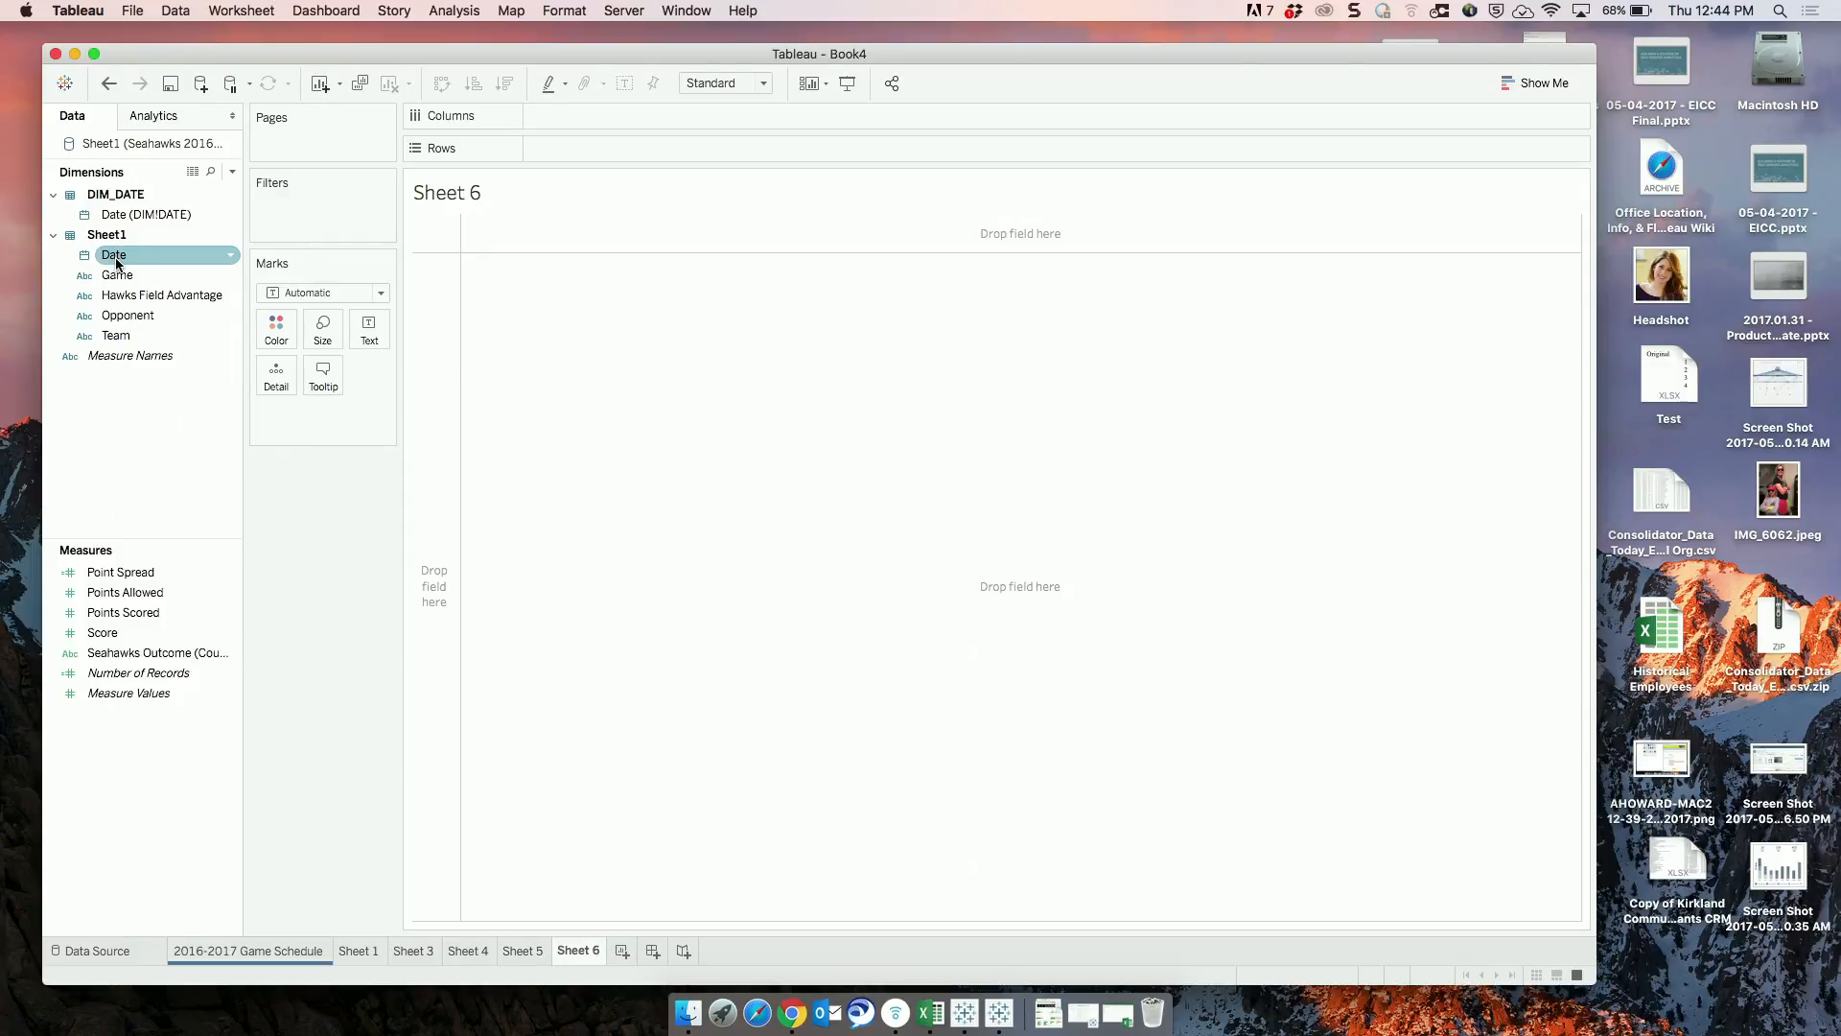
pyautogui.moveTo(116, 256); pyautogui.dragTo(575, 147)
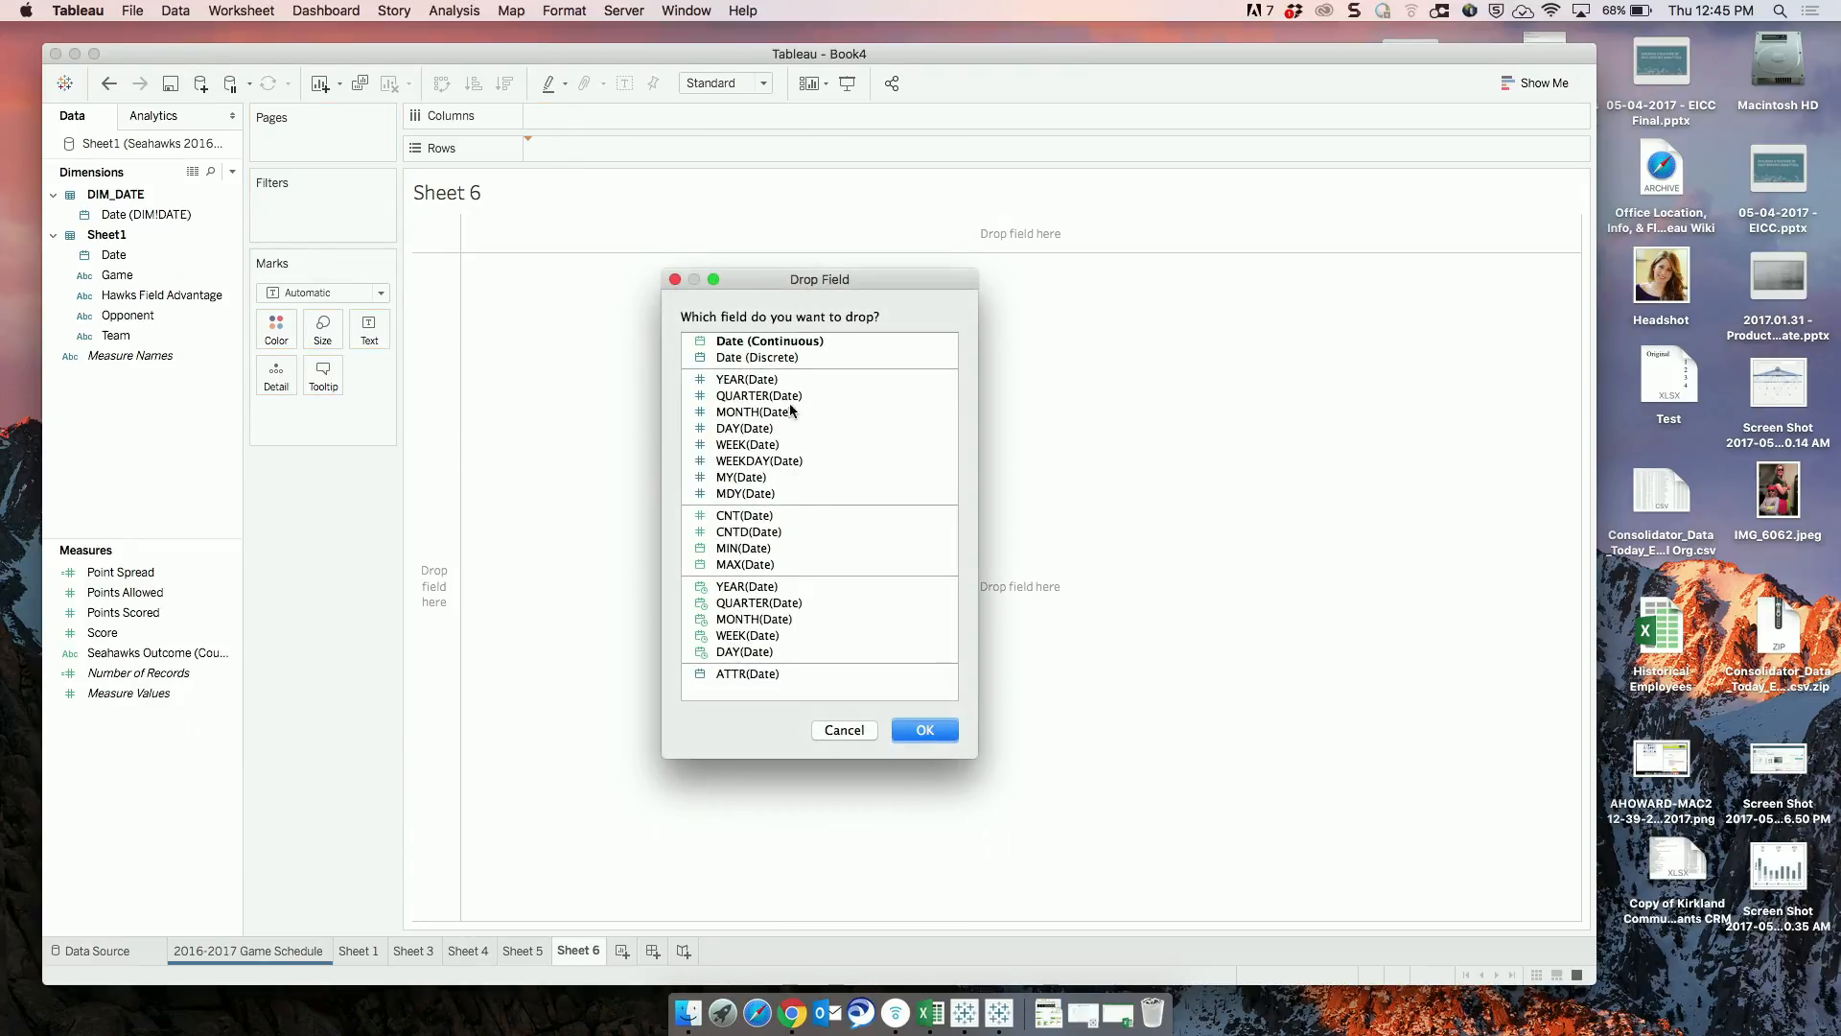
pyautogui.click(773, 361)
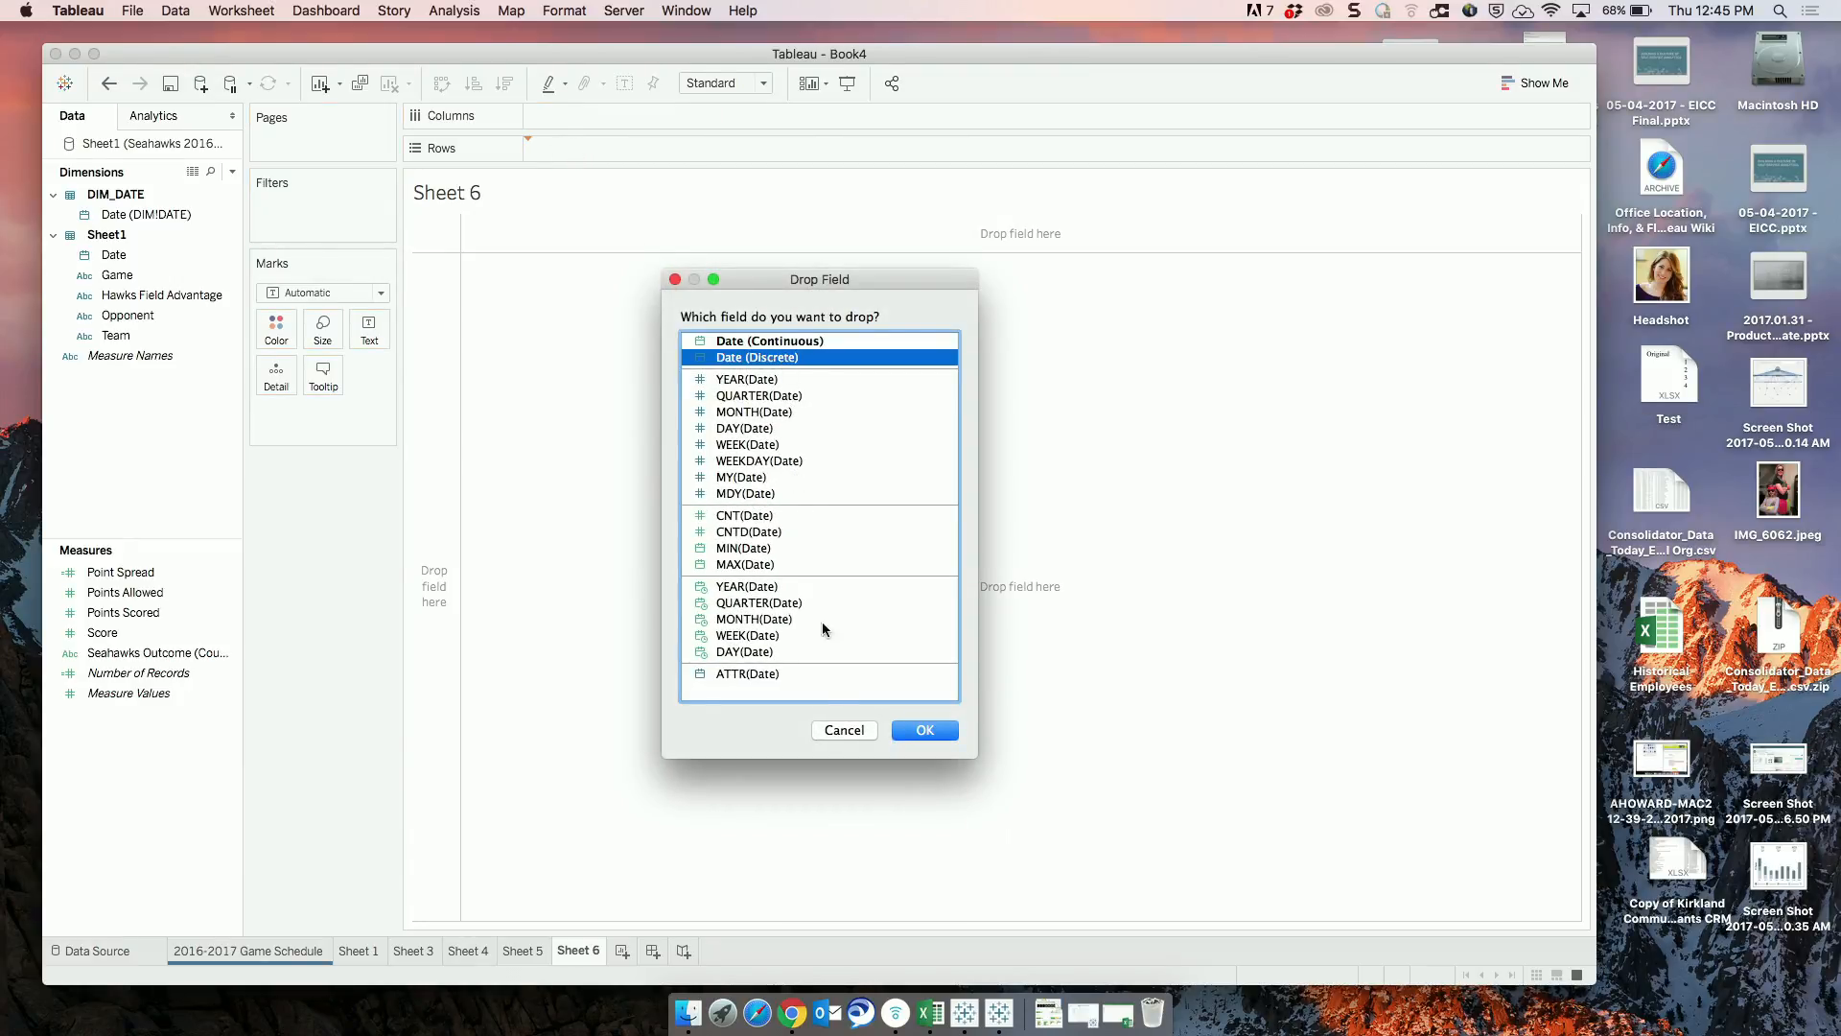
pyautogui.click(919, 732)
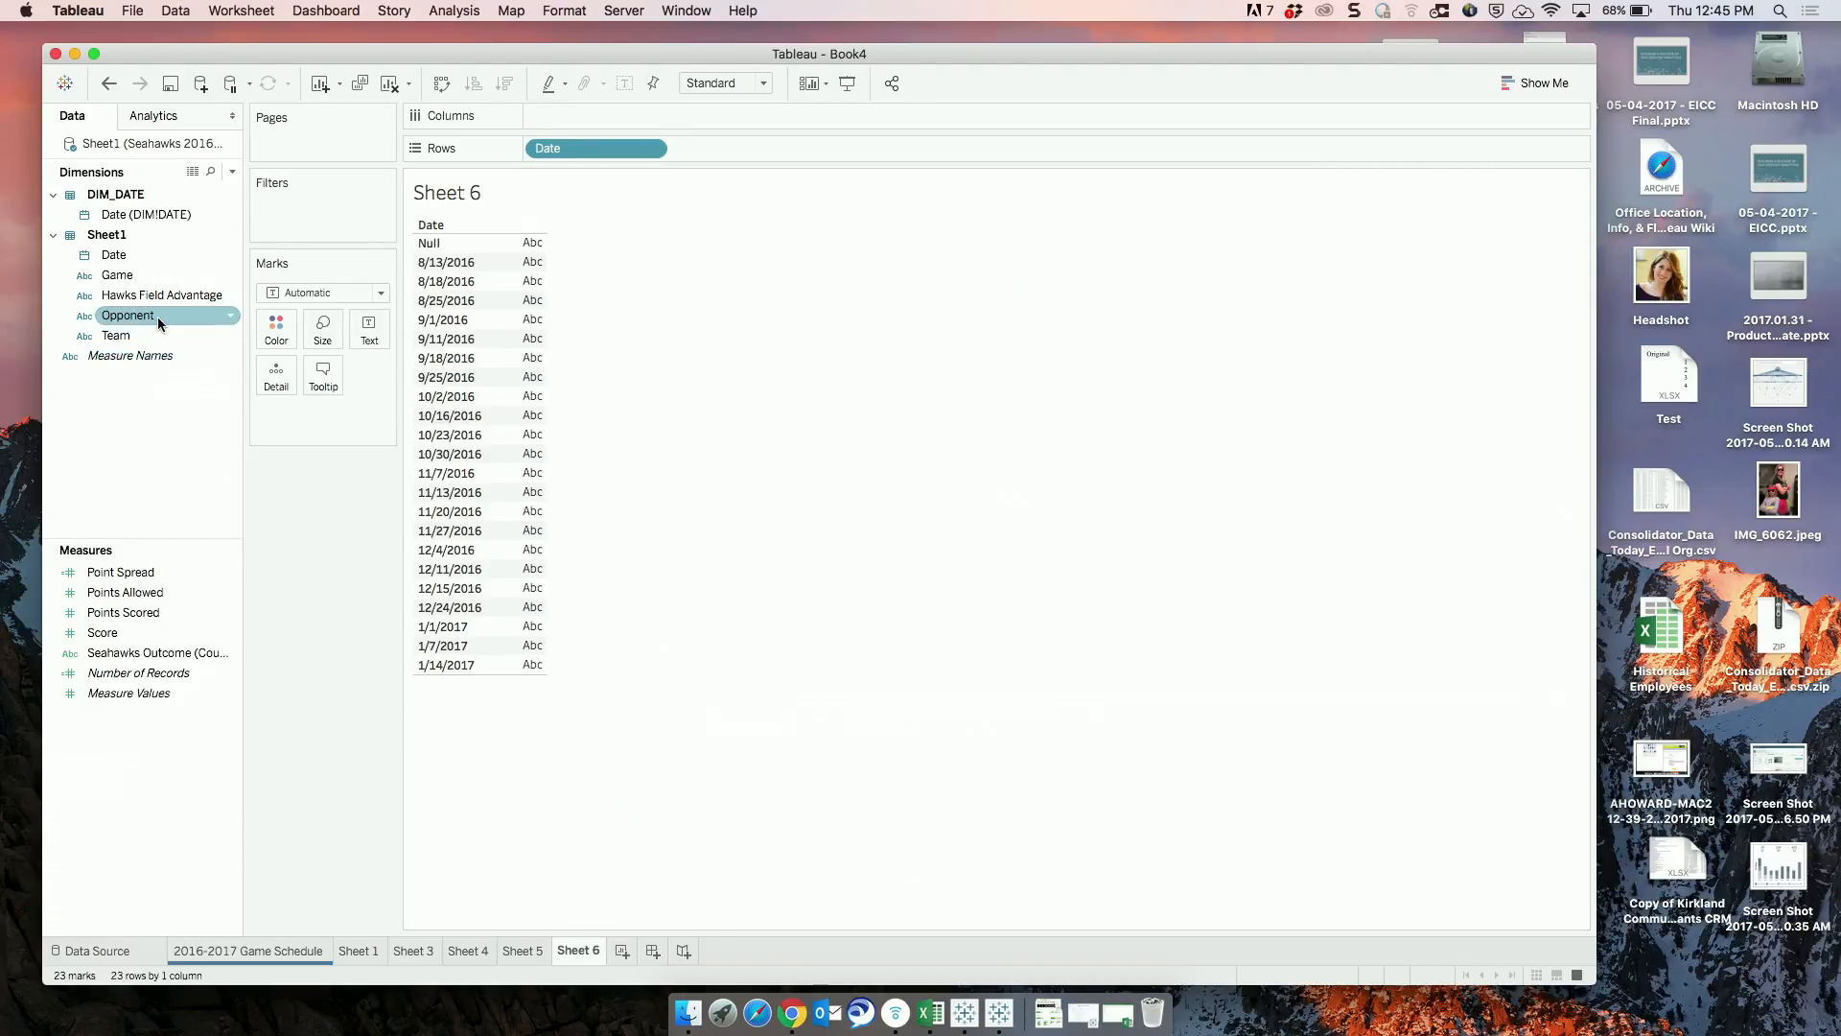
# Add Opponent to Rows after Date and place Point Spread on Columns to build a bar chart.
pyautogui.moveTo(160, 323); pyautogui.dragTo(743, 152)
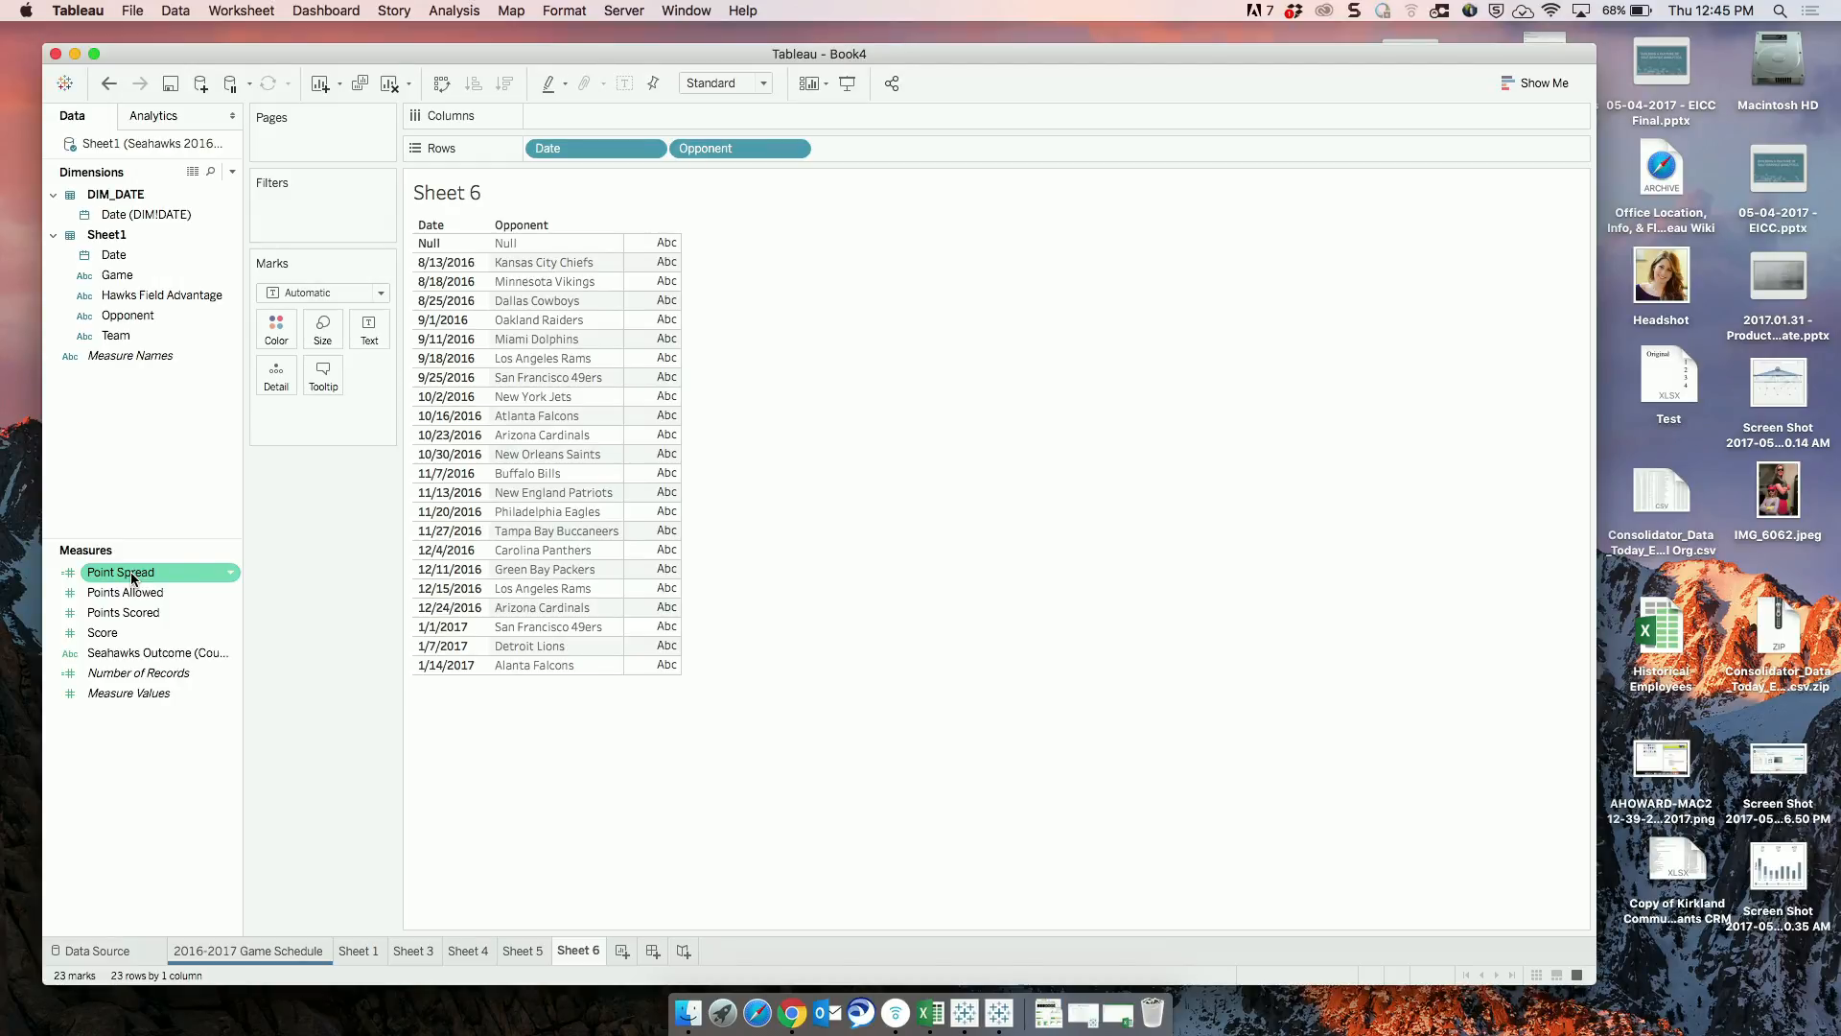
pyautogui.moveTo(132, 575); pyautogui.dragTo(849, 112)
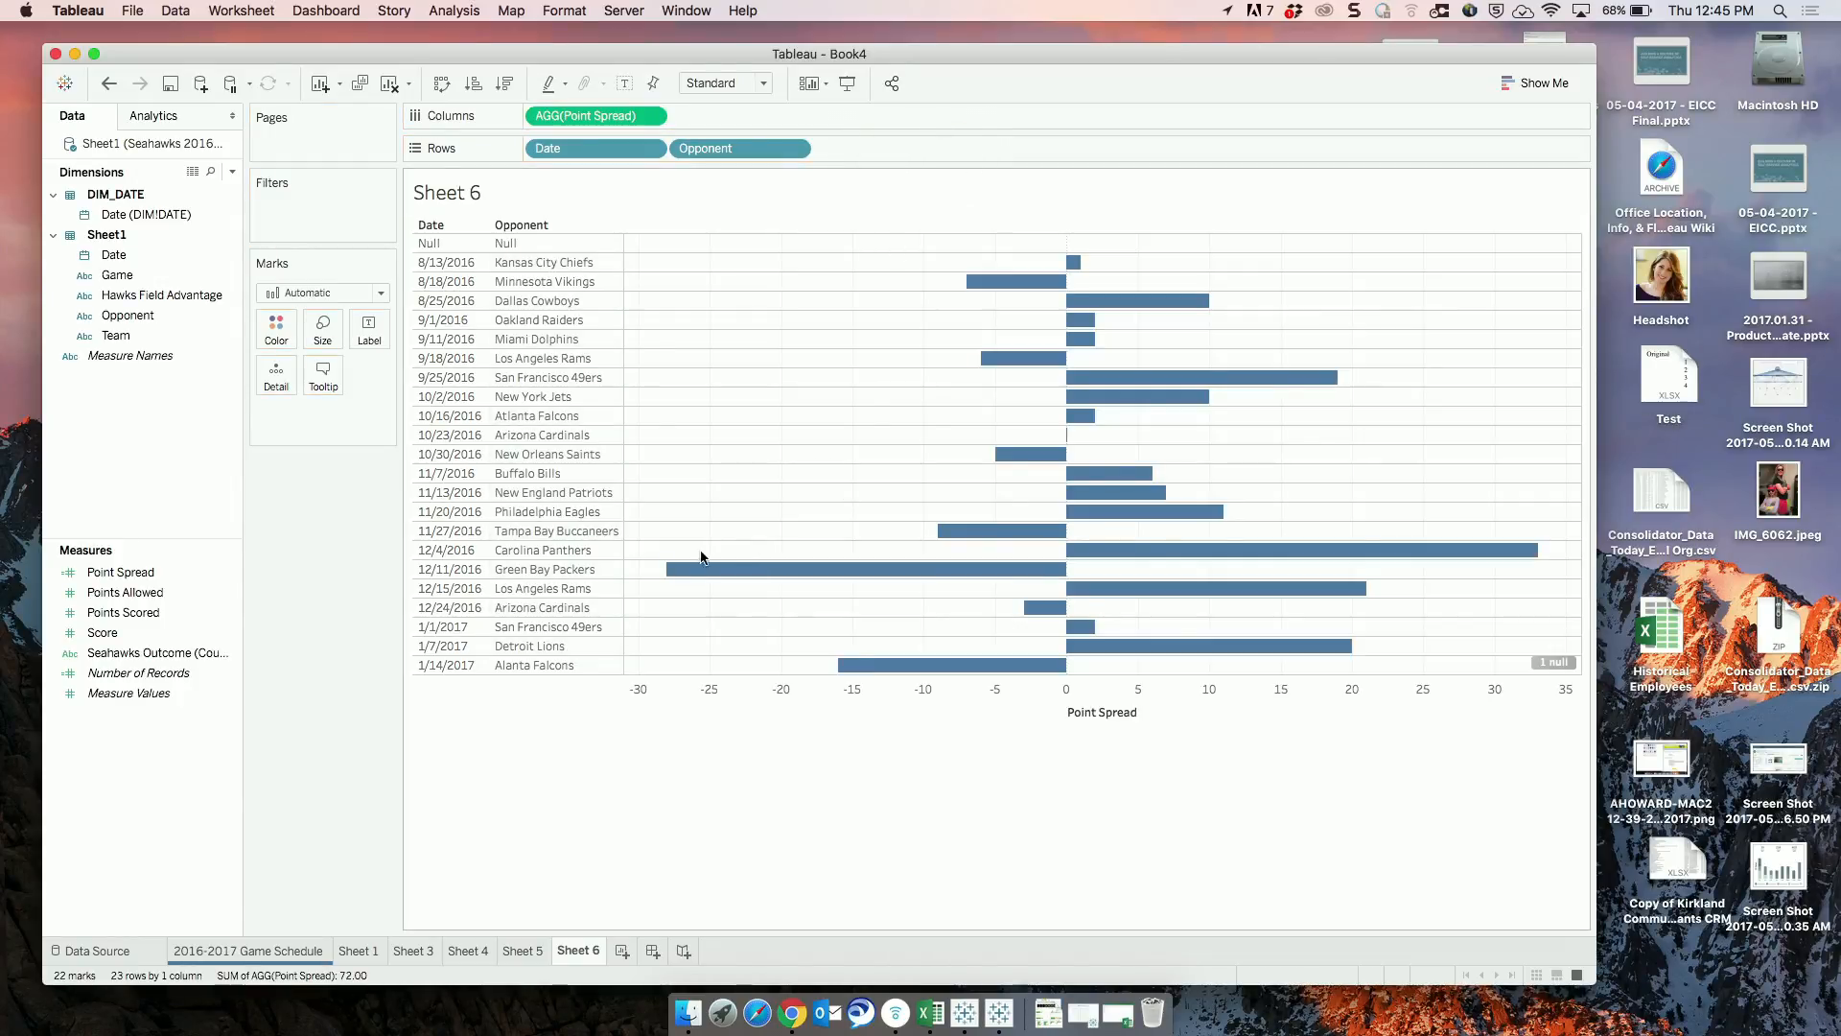
pyautogui.click(1260, 376)
pyautogui.click(1186, 381)
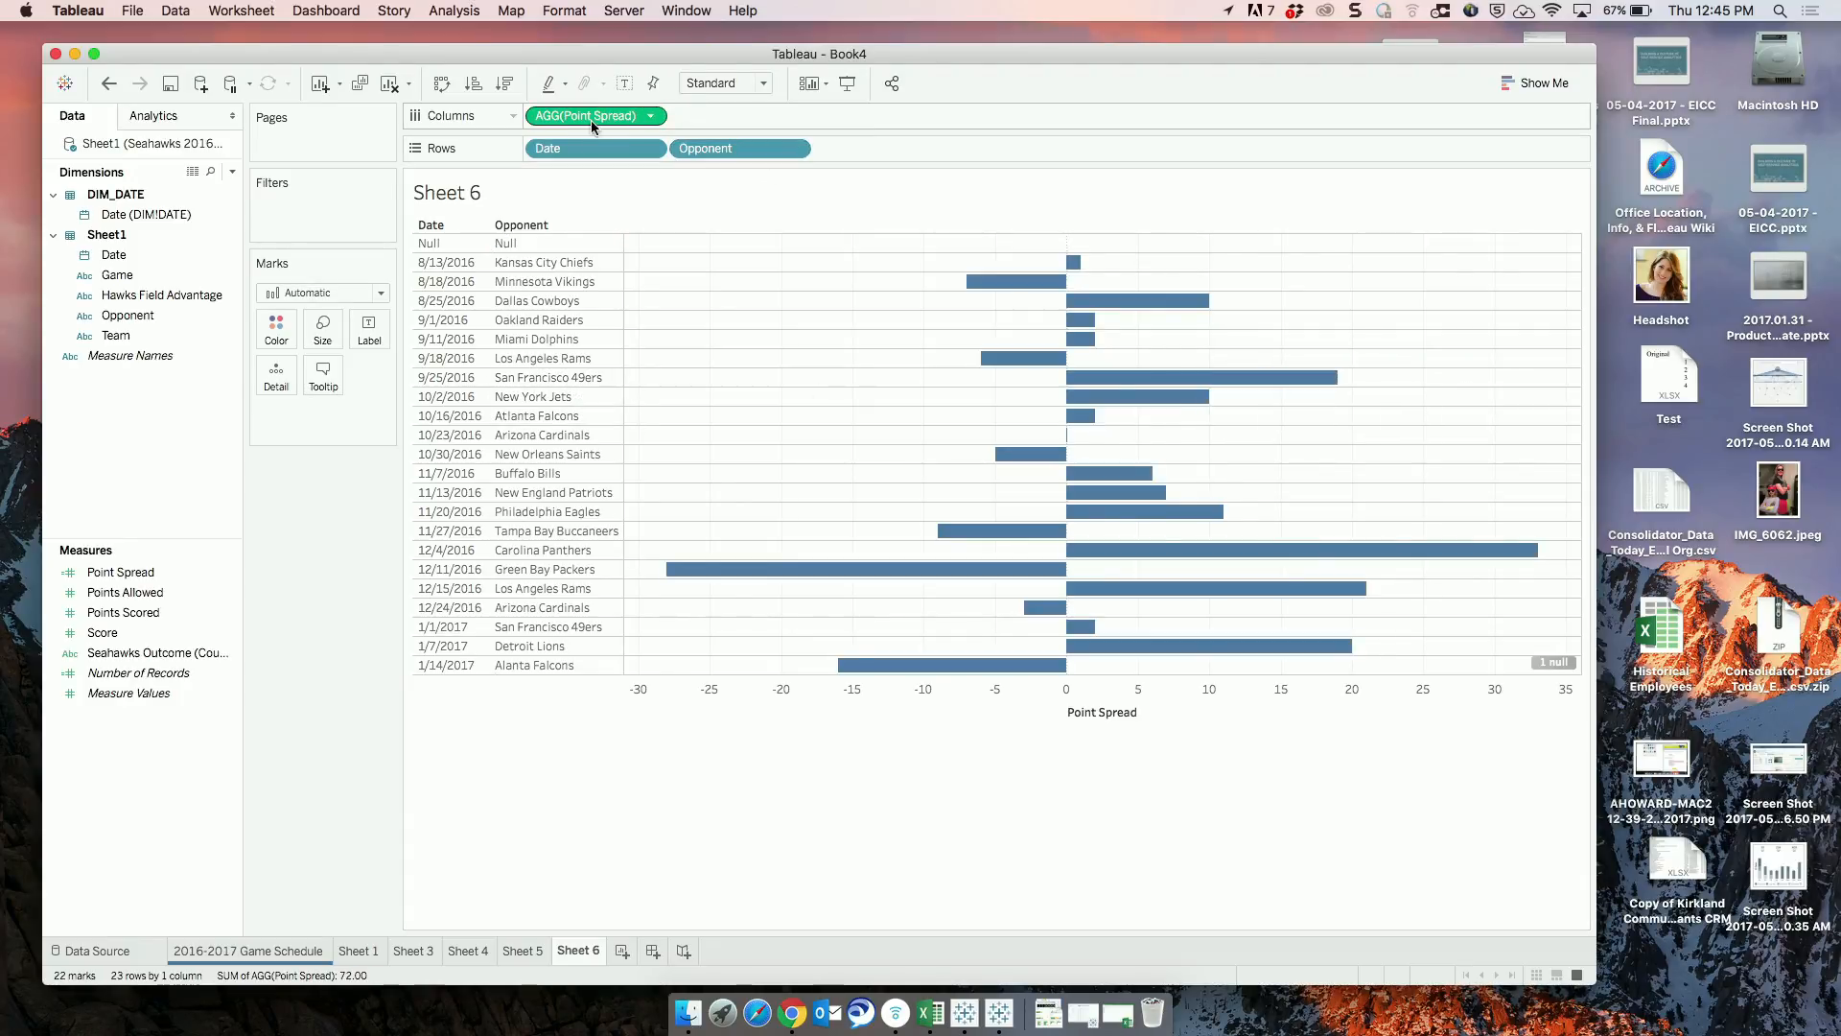
# Move Point Spread from Columns to Rows after Opponent, and return it to Columns.
pyautogui.moveTo(591, 119)
pyautogui.mouseDown()
pyautogui.moveTo(876, 136)
pyautogui.moveTo(875, 151)
pyautogui.mouseUp()
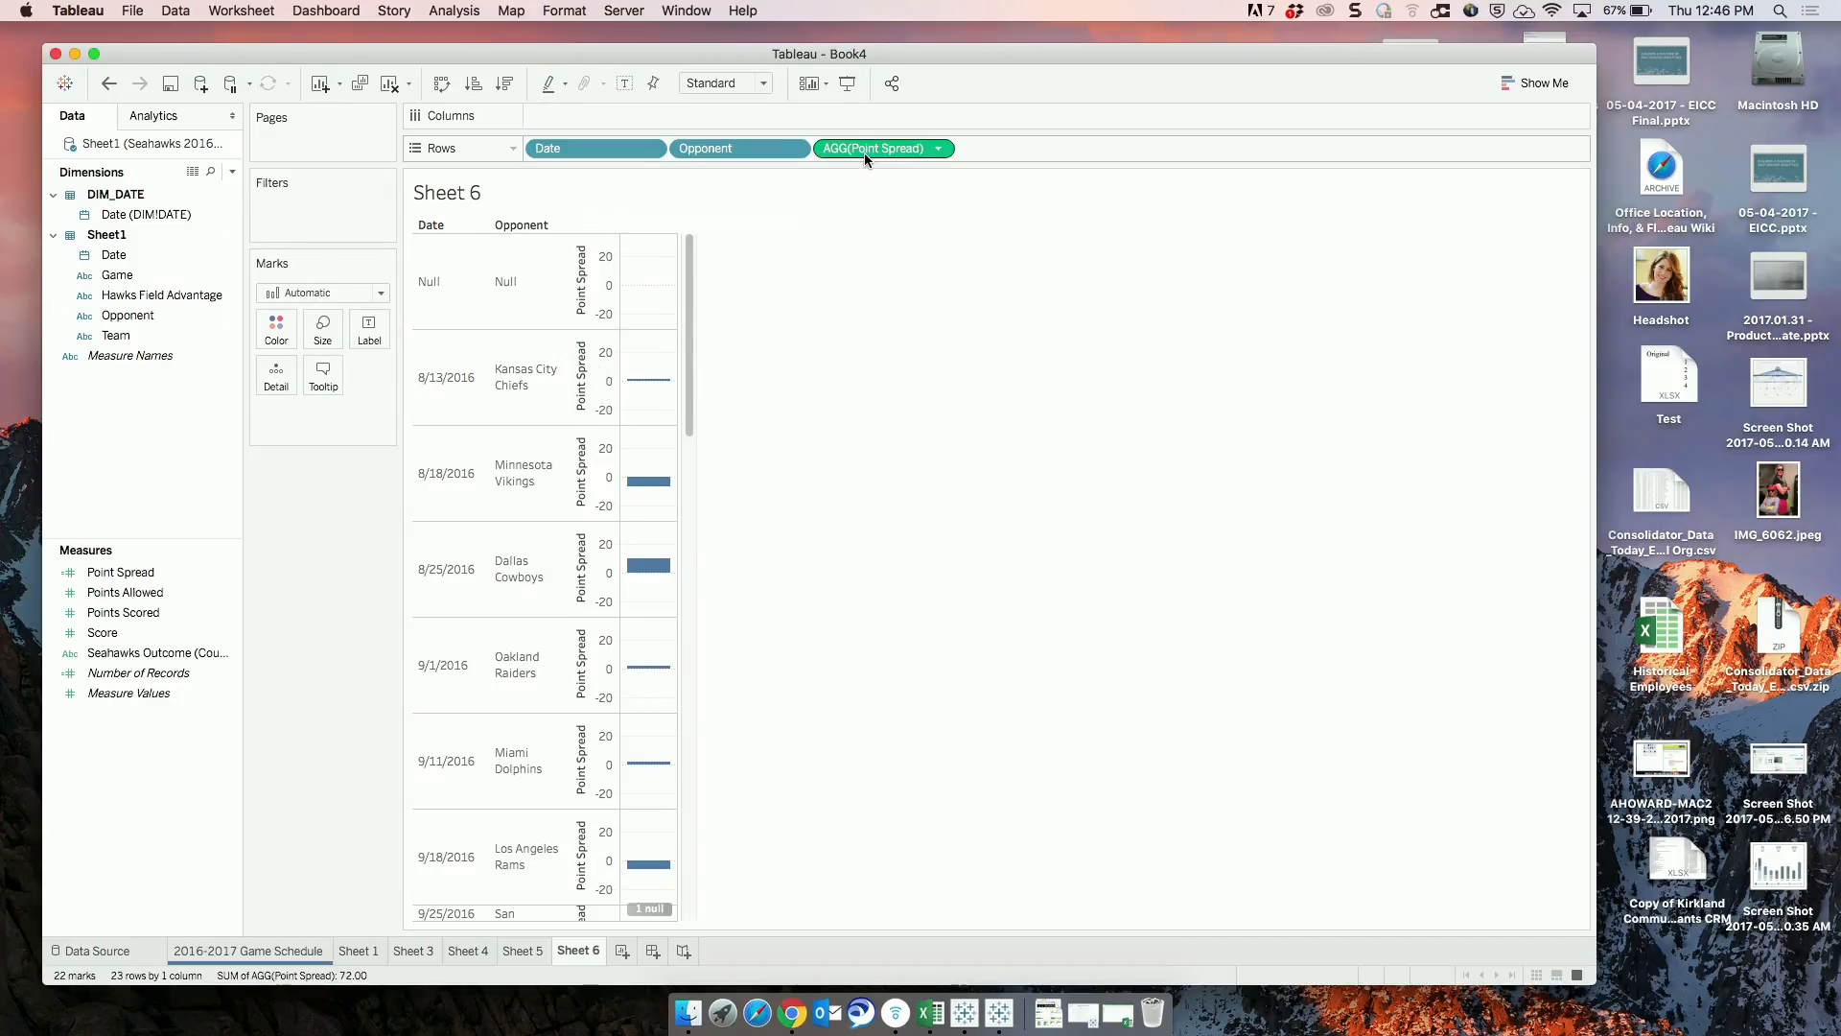
pyautogui.moveTo(865, 151); pyautogui.dragTo(752, 118)
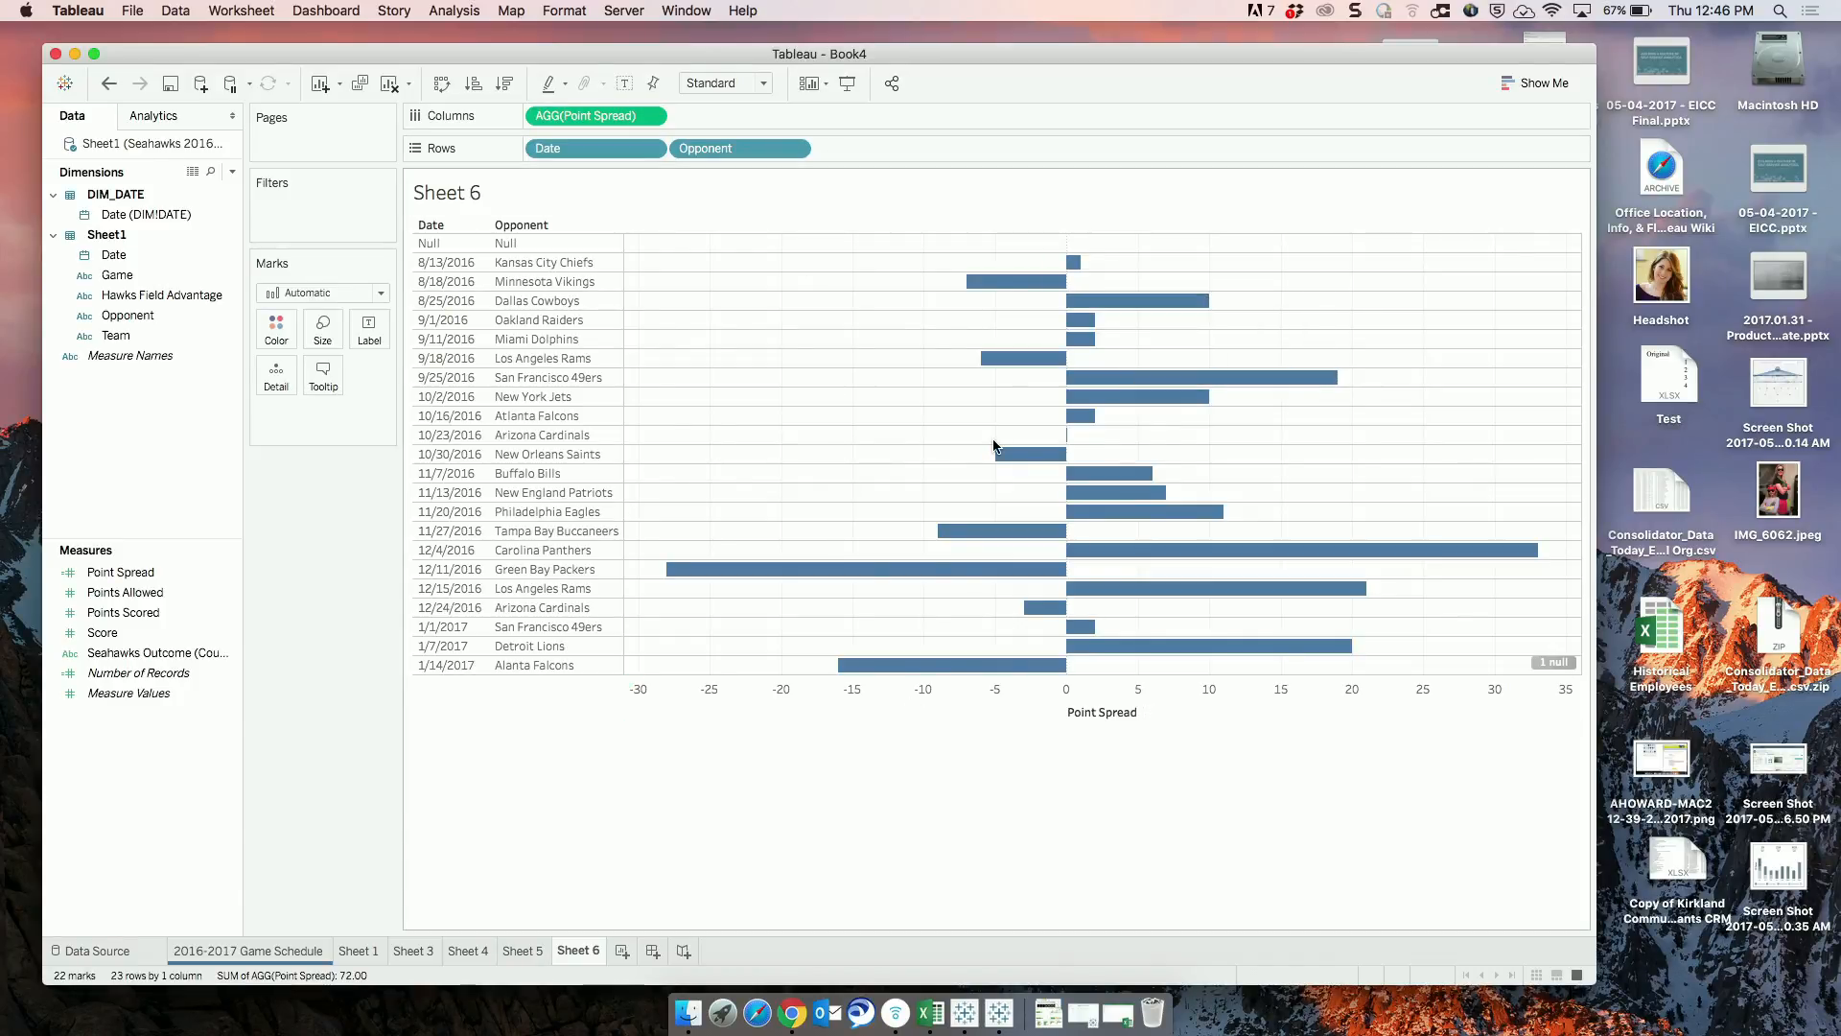
pyautogui.moveTo(1076, 267)
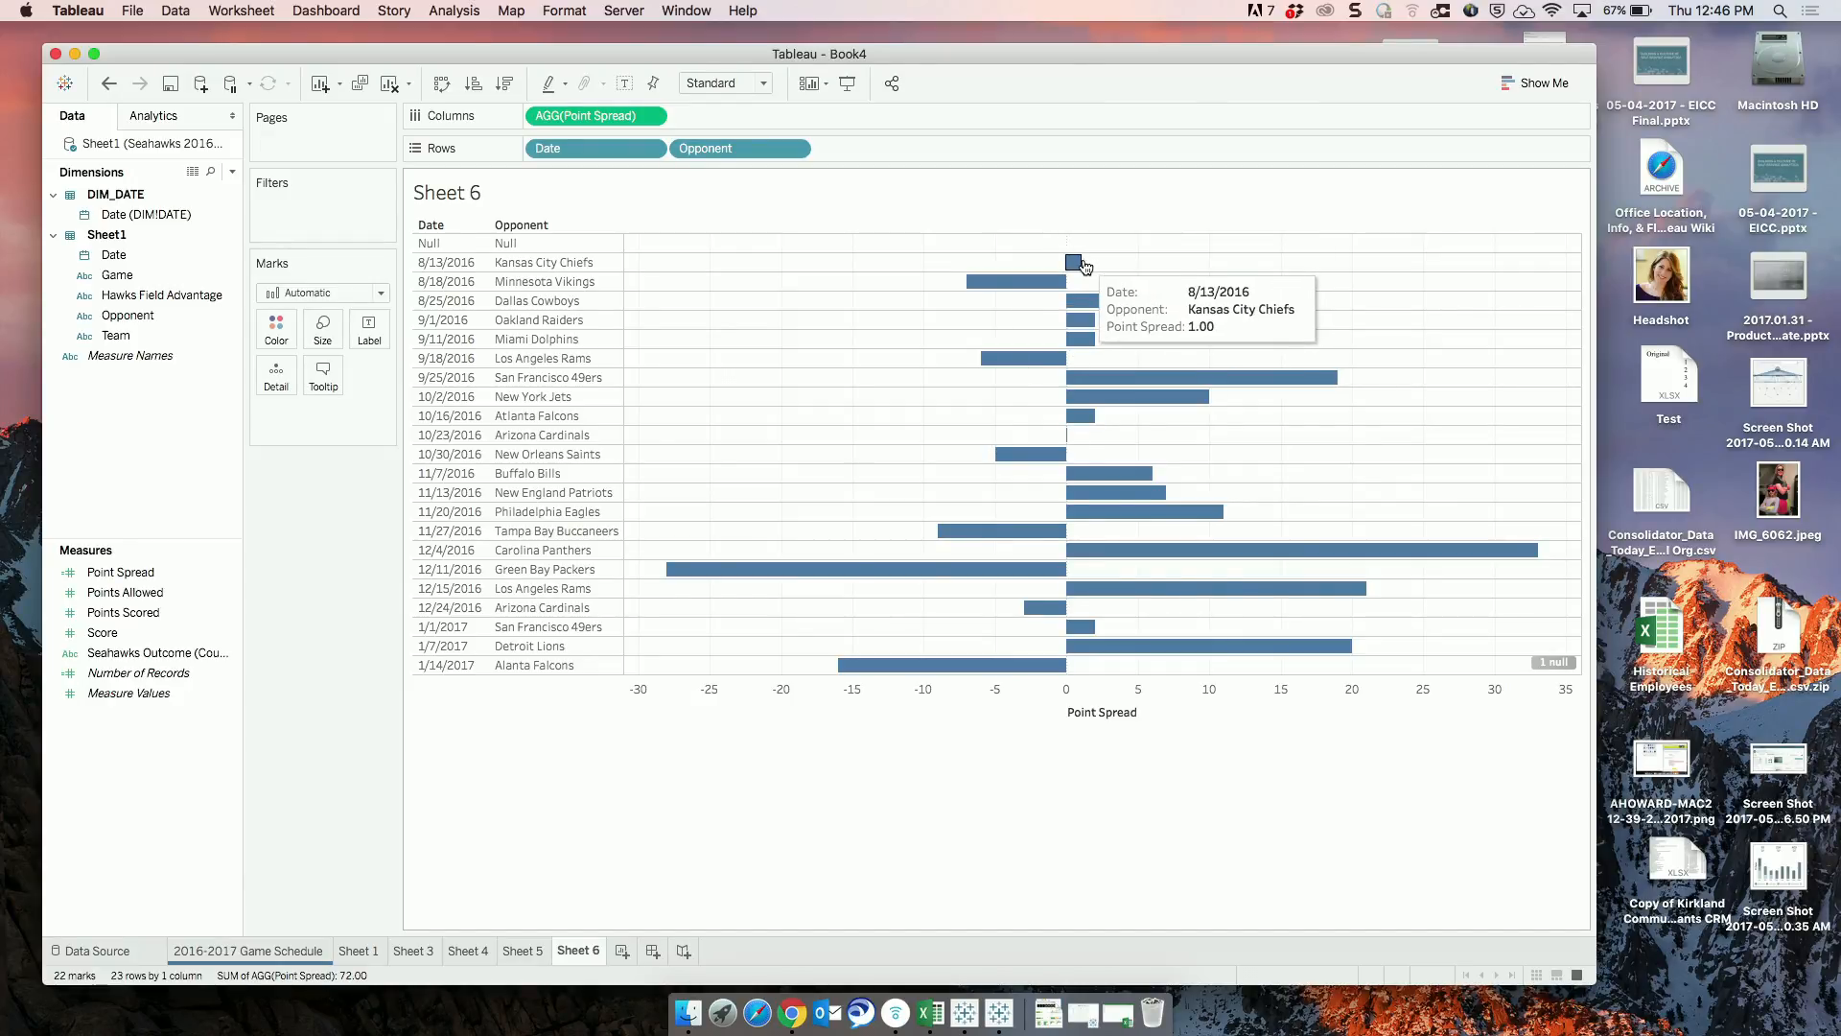
pyautogui.moveTo(1084, 303)
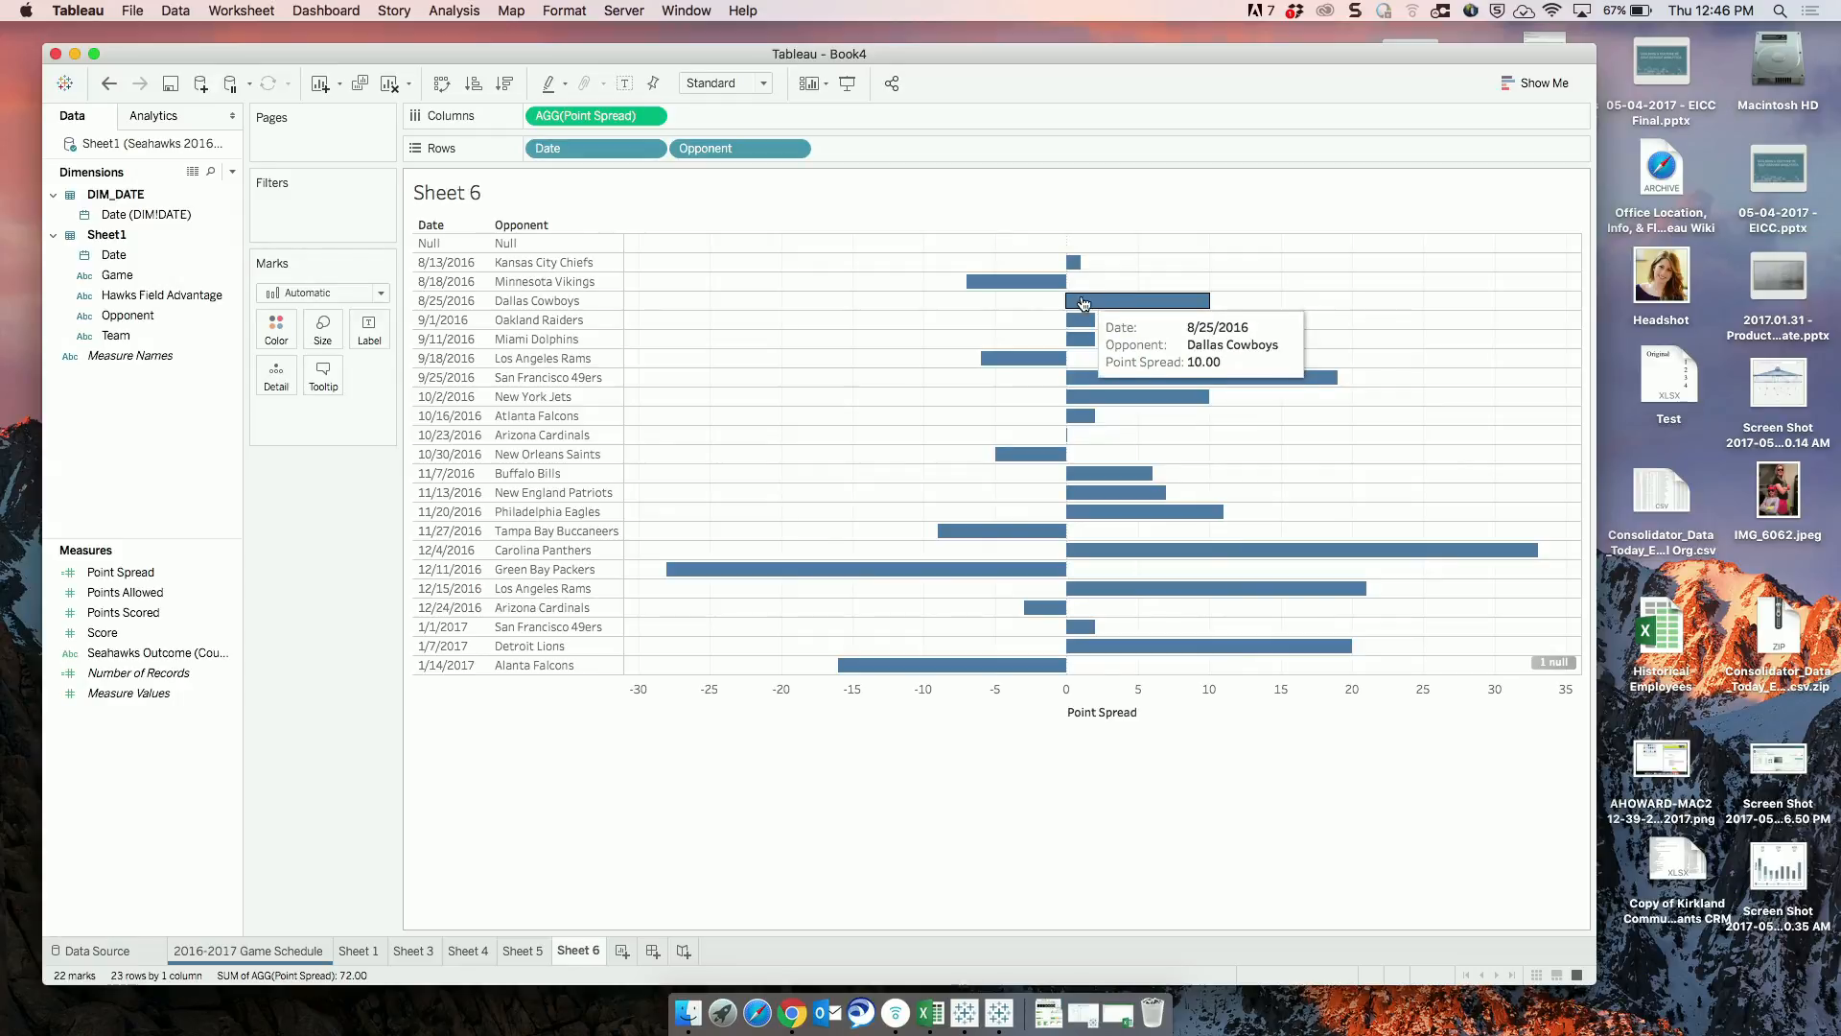
pyautogui.moveTo(999, 286)
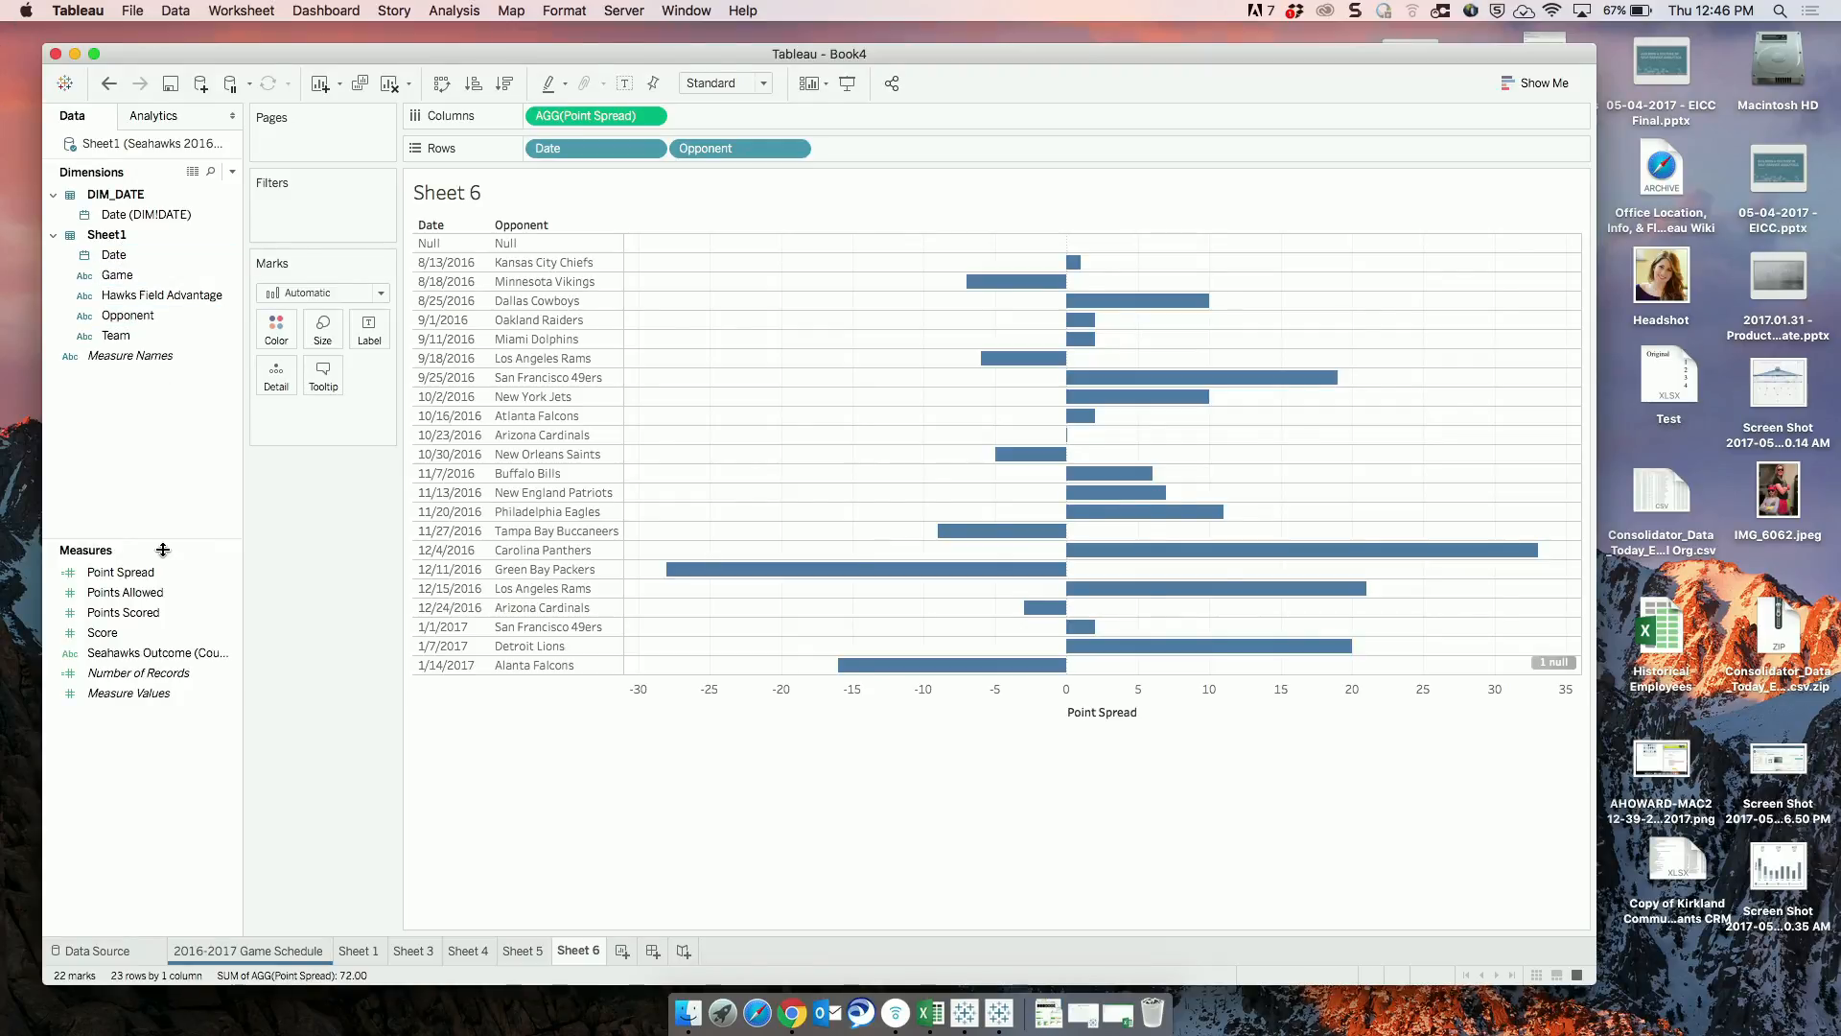
# Color the Point Spread bars by the sum of Score.
pyautogui.click(109, 634)
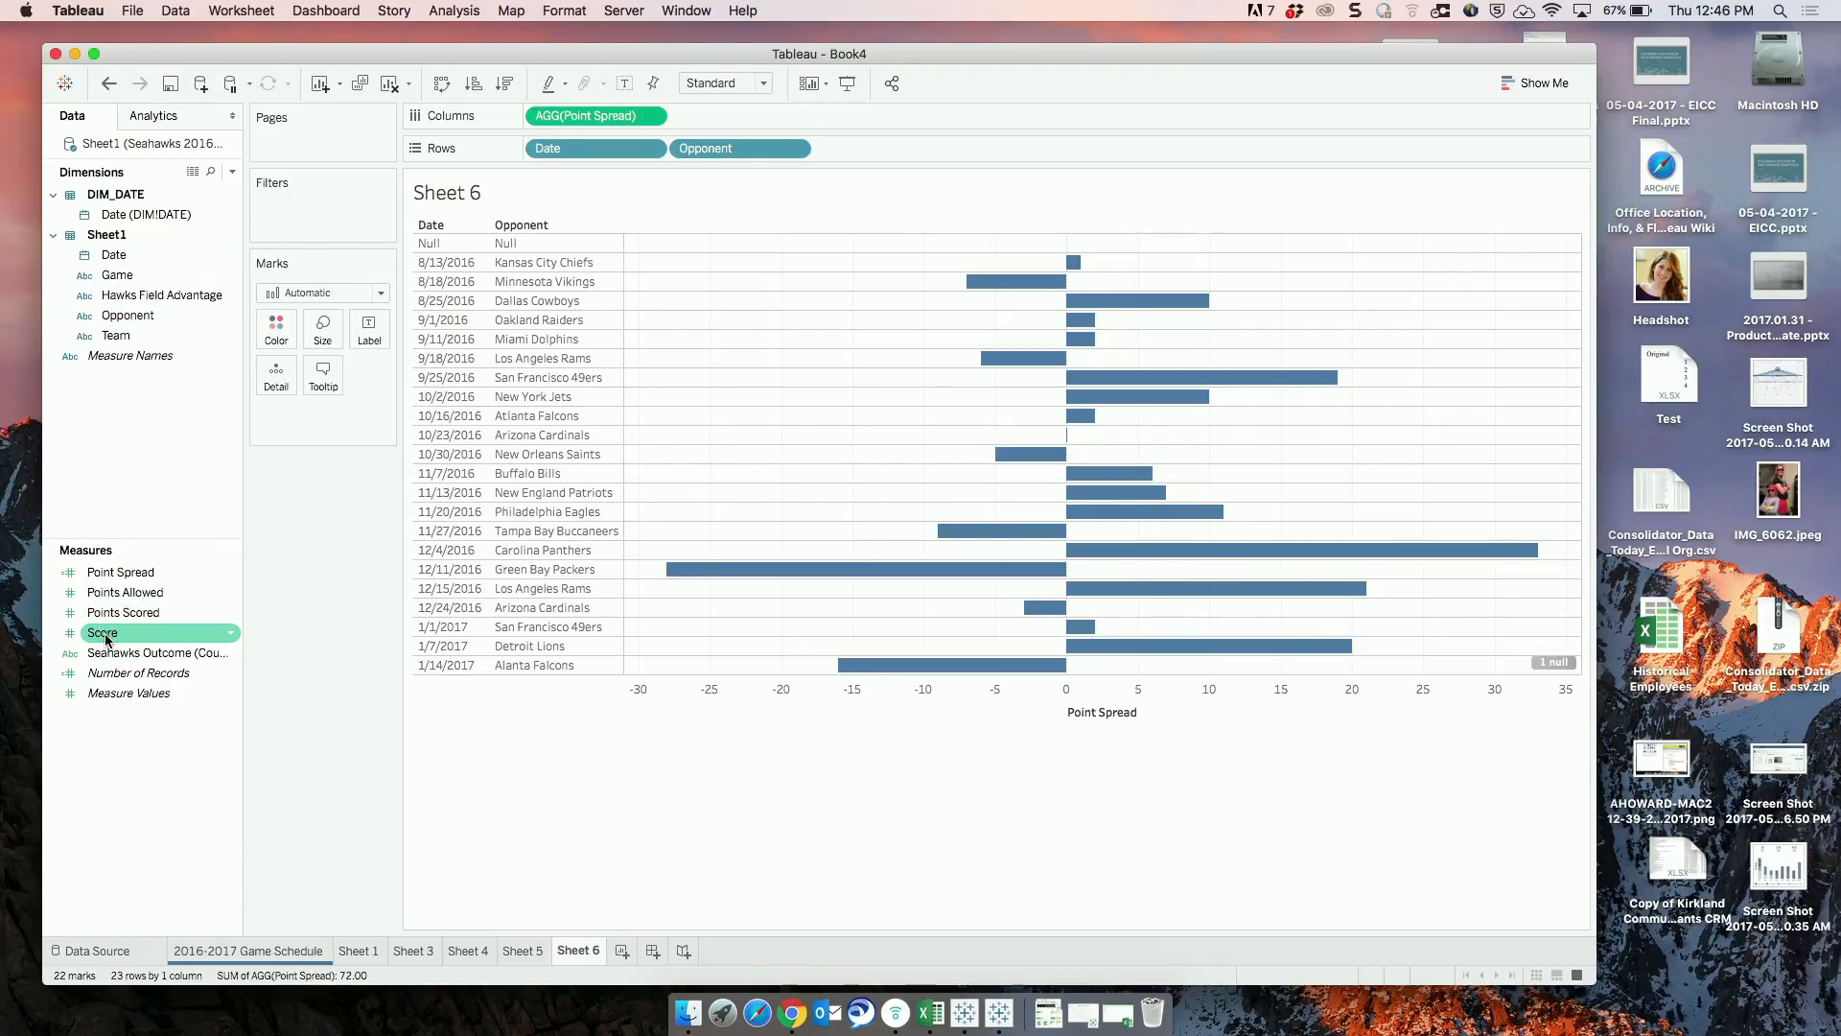
pyautogui.moveTo(109, 633); pyautogui.dragTo(274, 341)
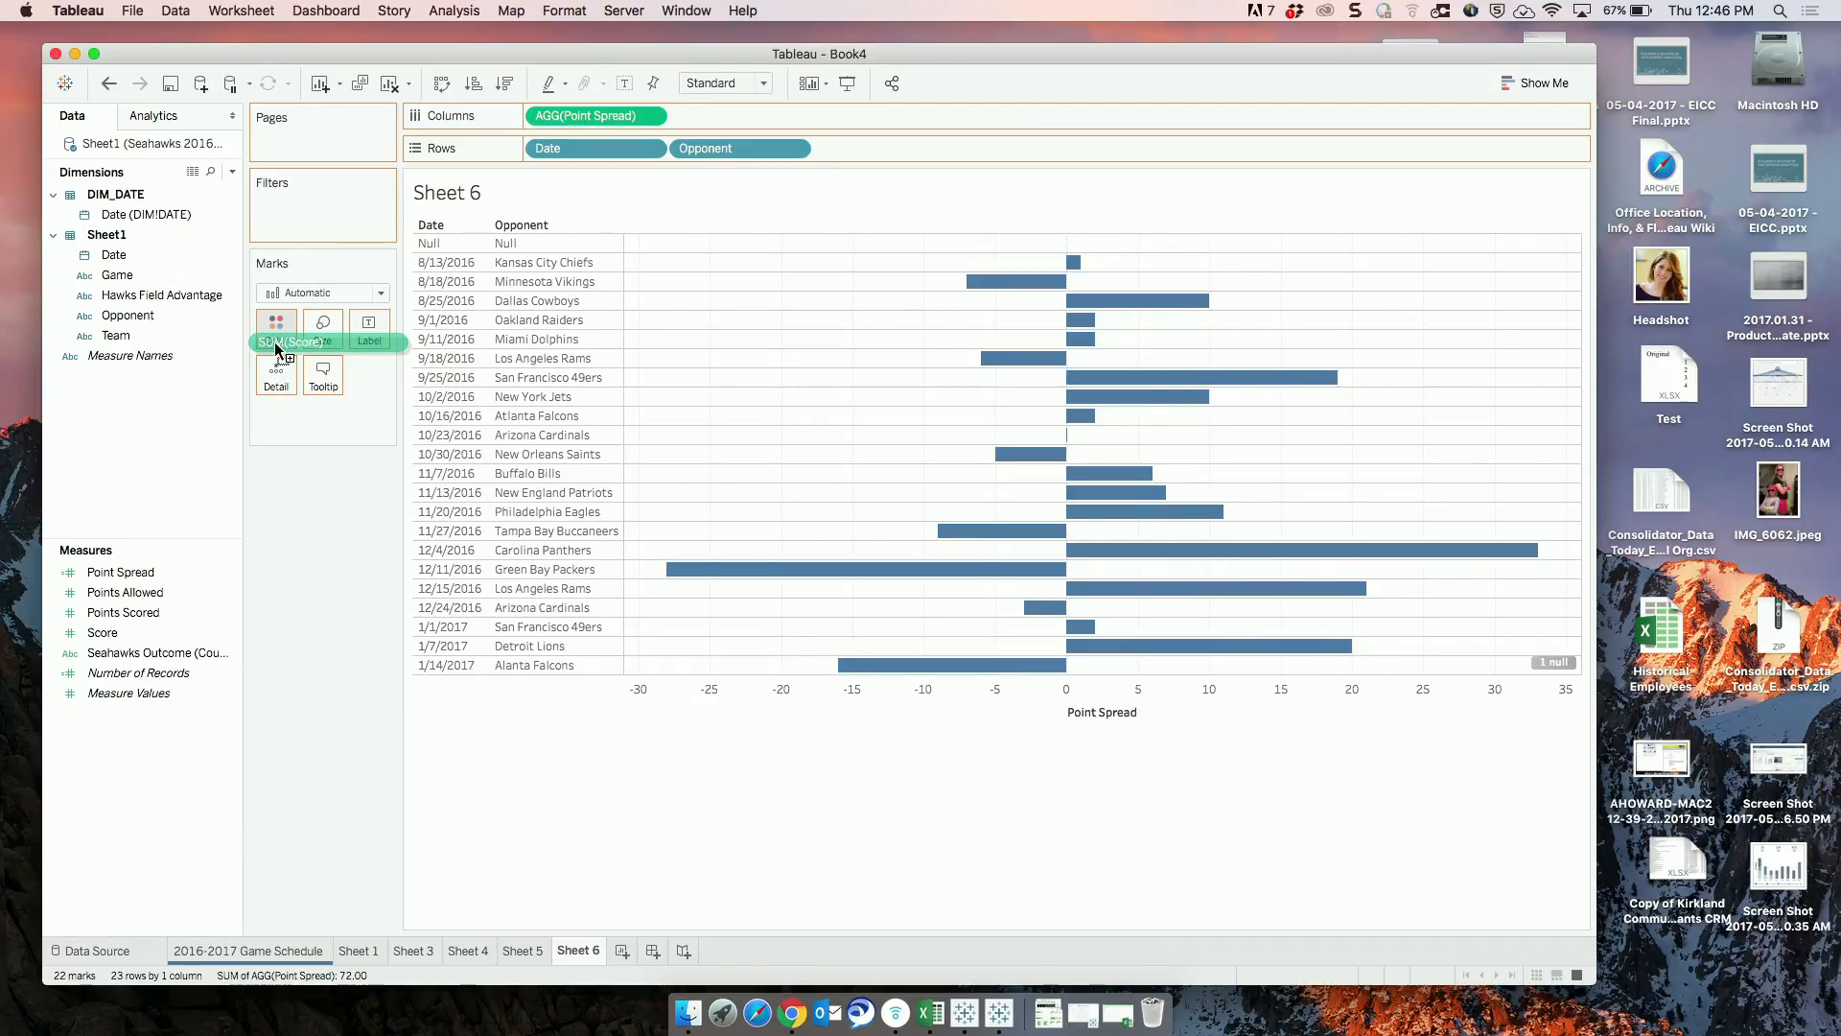
pyautogui.moveTo(276, 345); pyautogui.dragTo(275, 345)
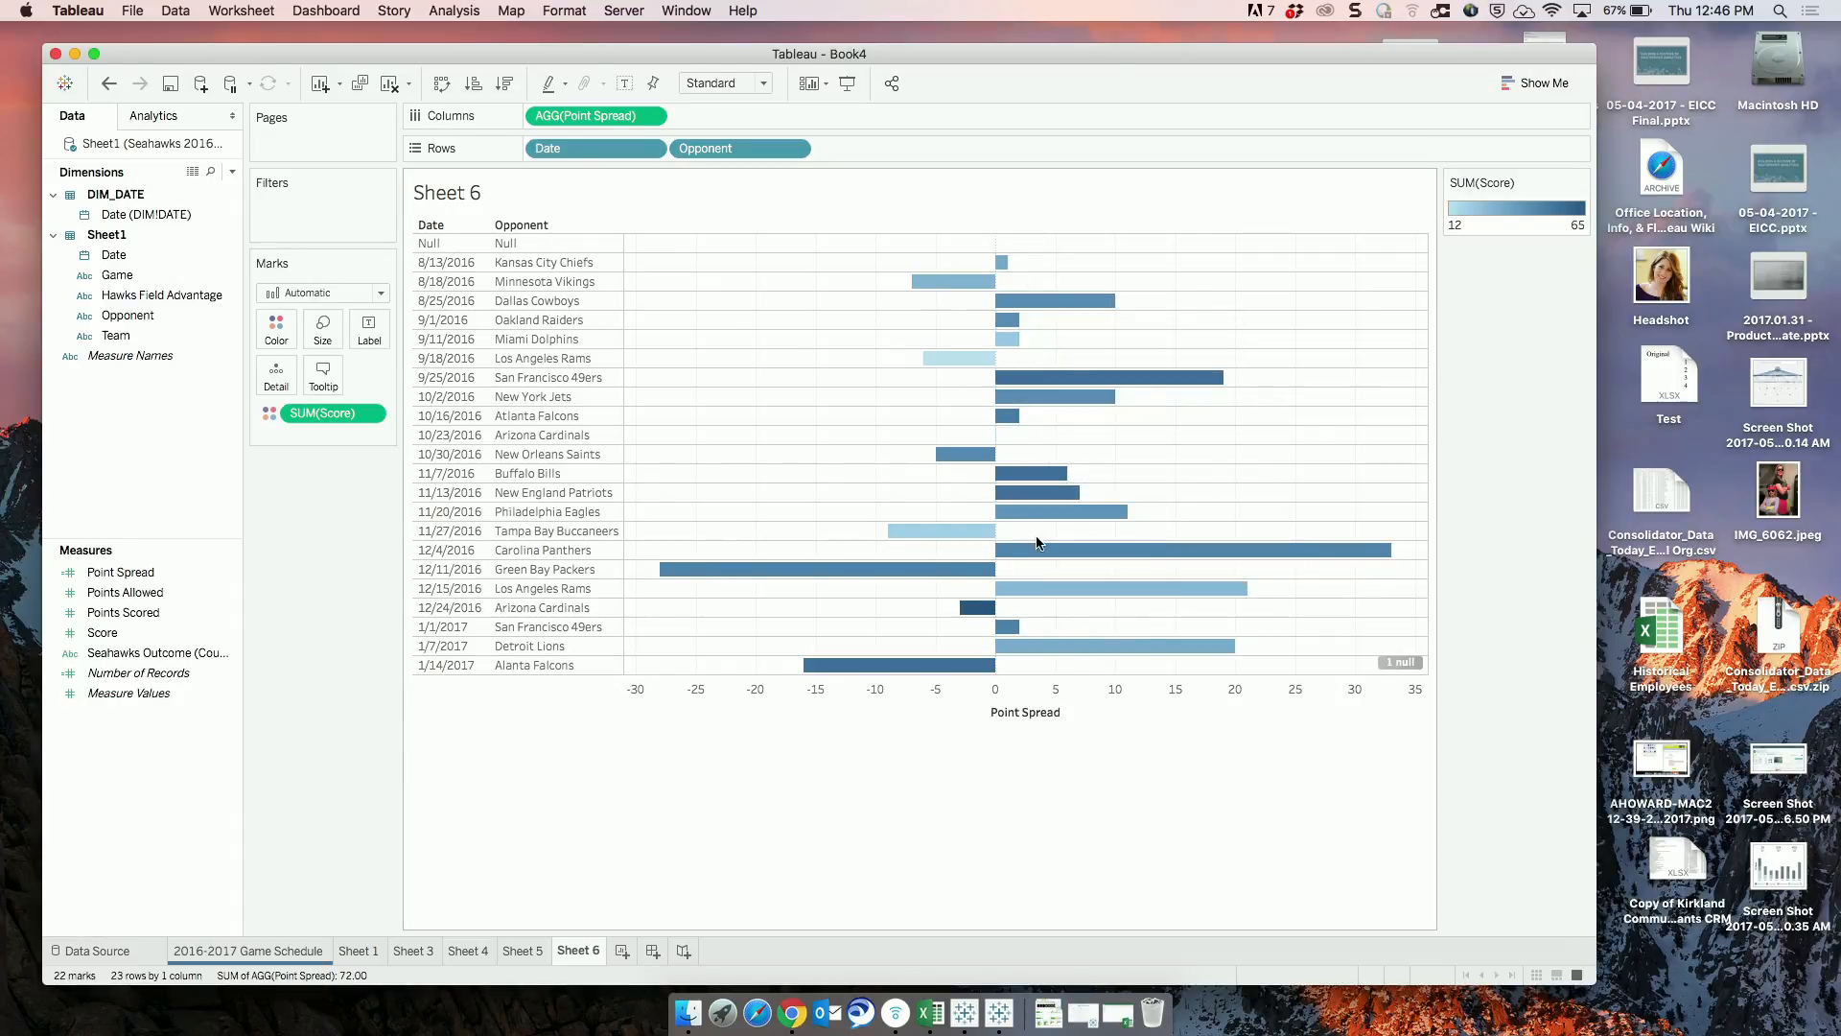
# Replace the summed Score on Color with the unaggregated Score field and convert it to discrete.
pyautogui.moveTo(1037, 548)
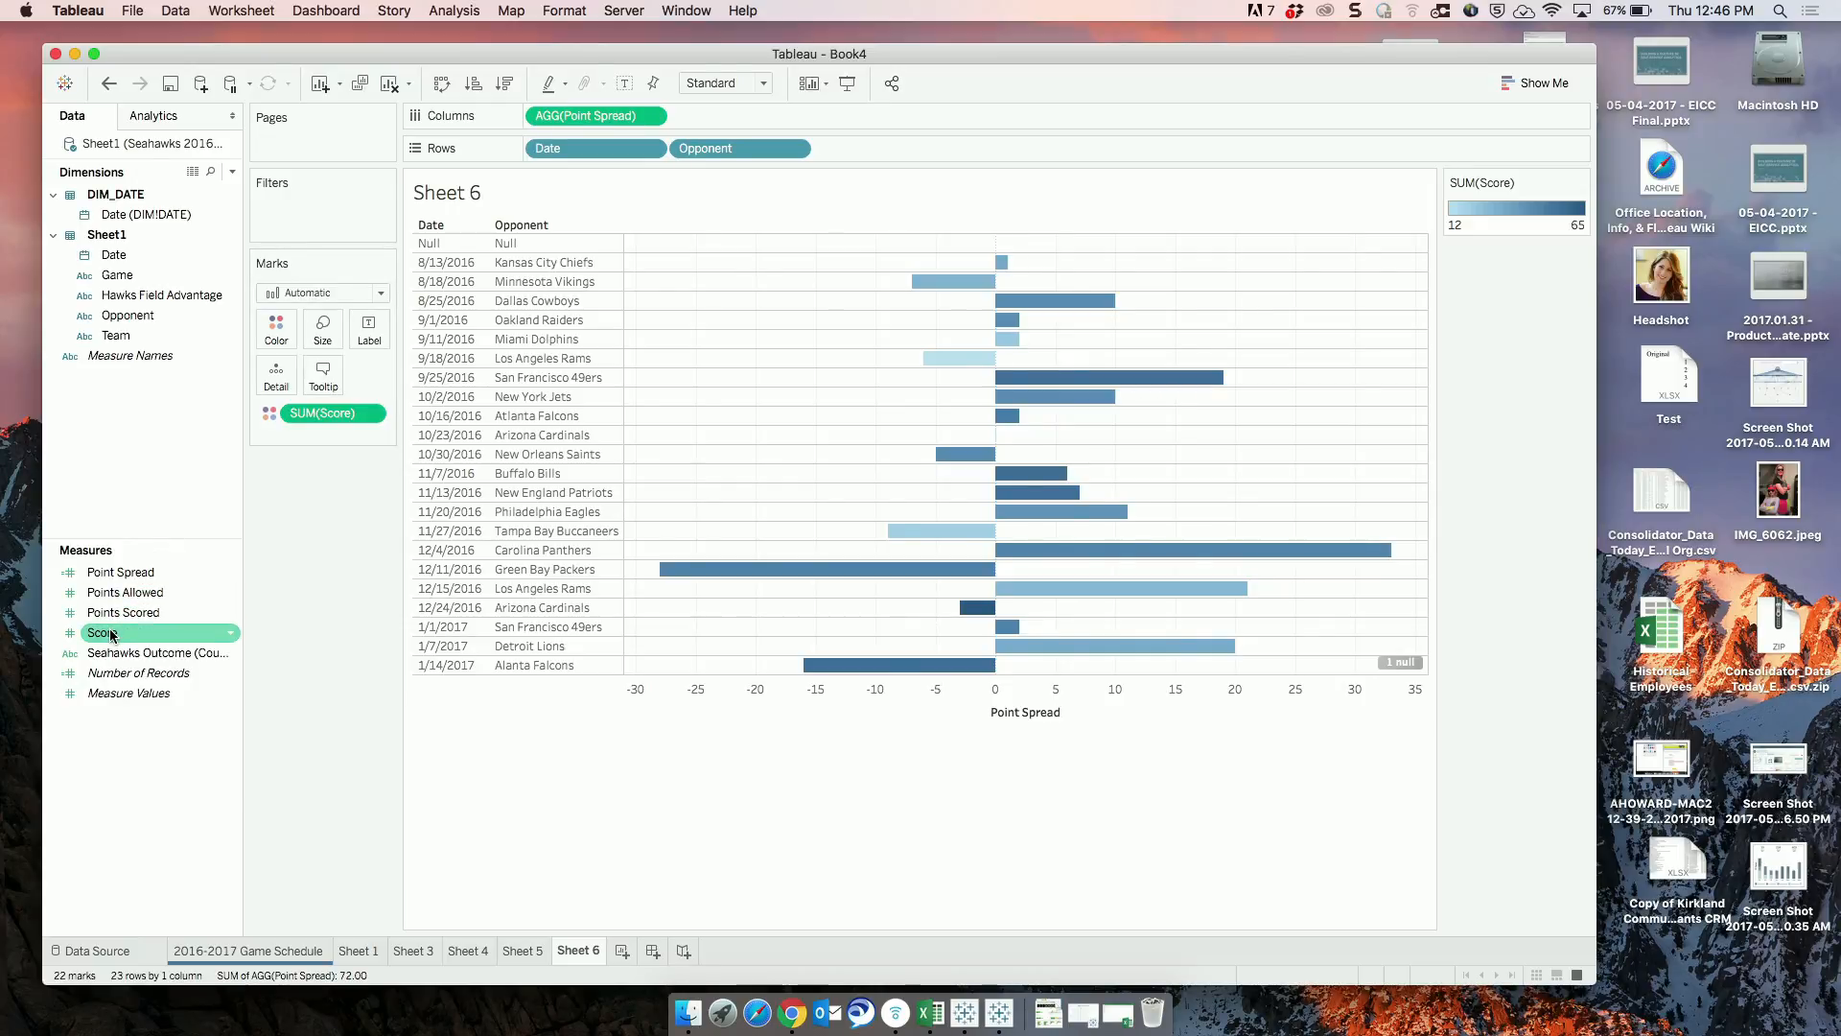
pyautogui.moveTo(112, 635); pyautogui.dragTo(311, 414)
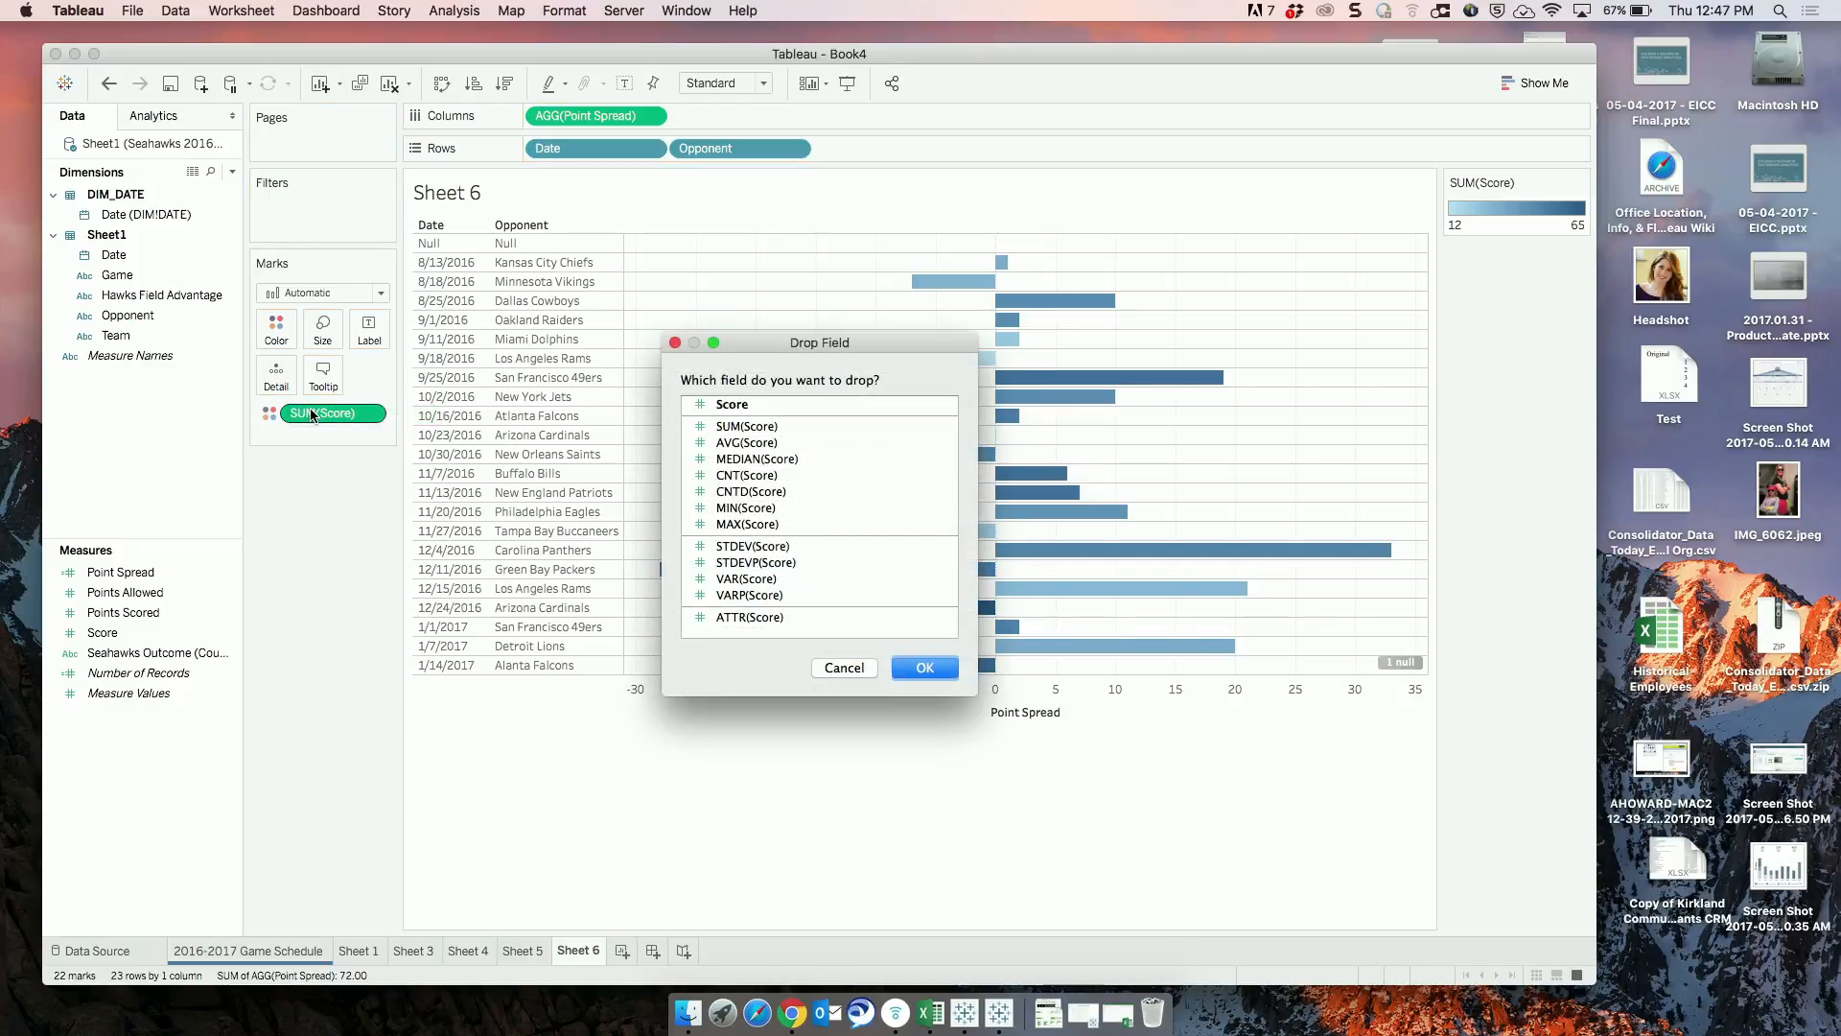
pyautogui.click(733, 405)
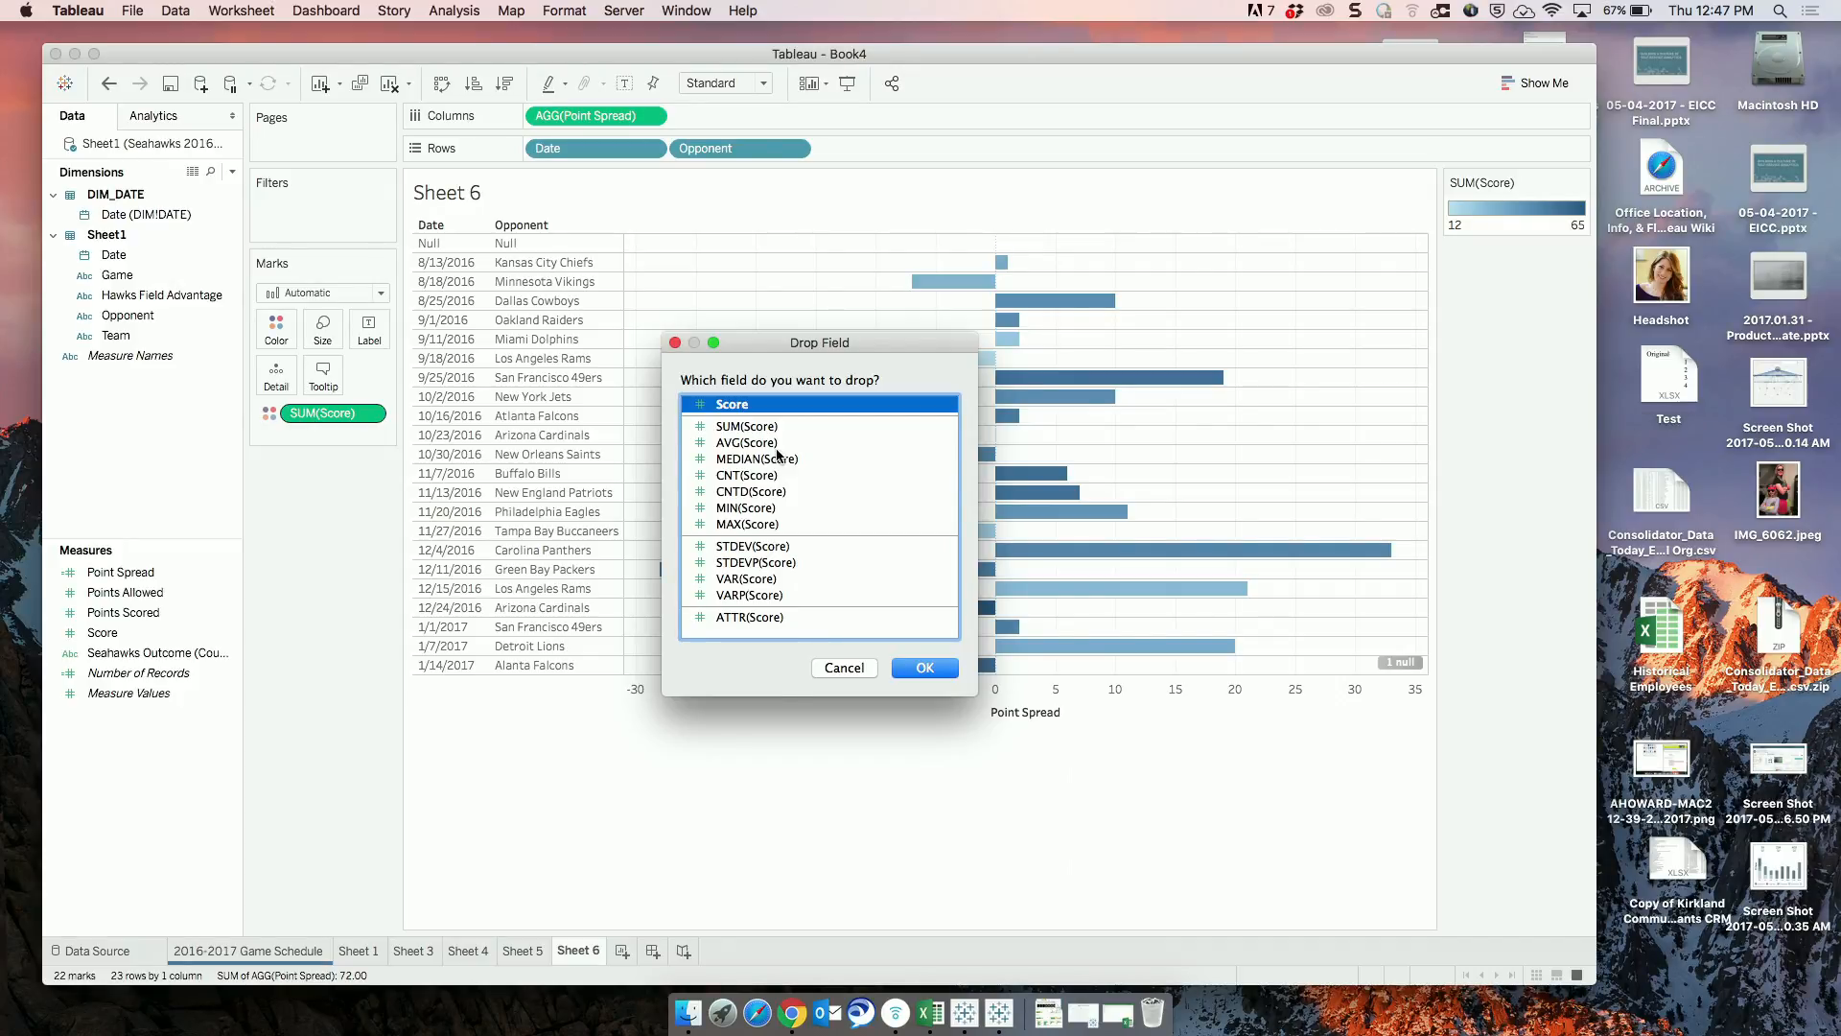
pyautogui.click(924, 667)
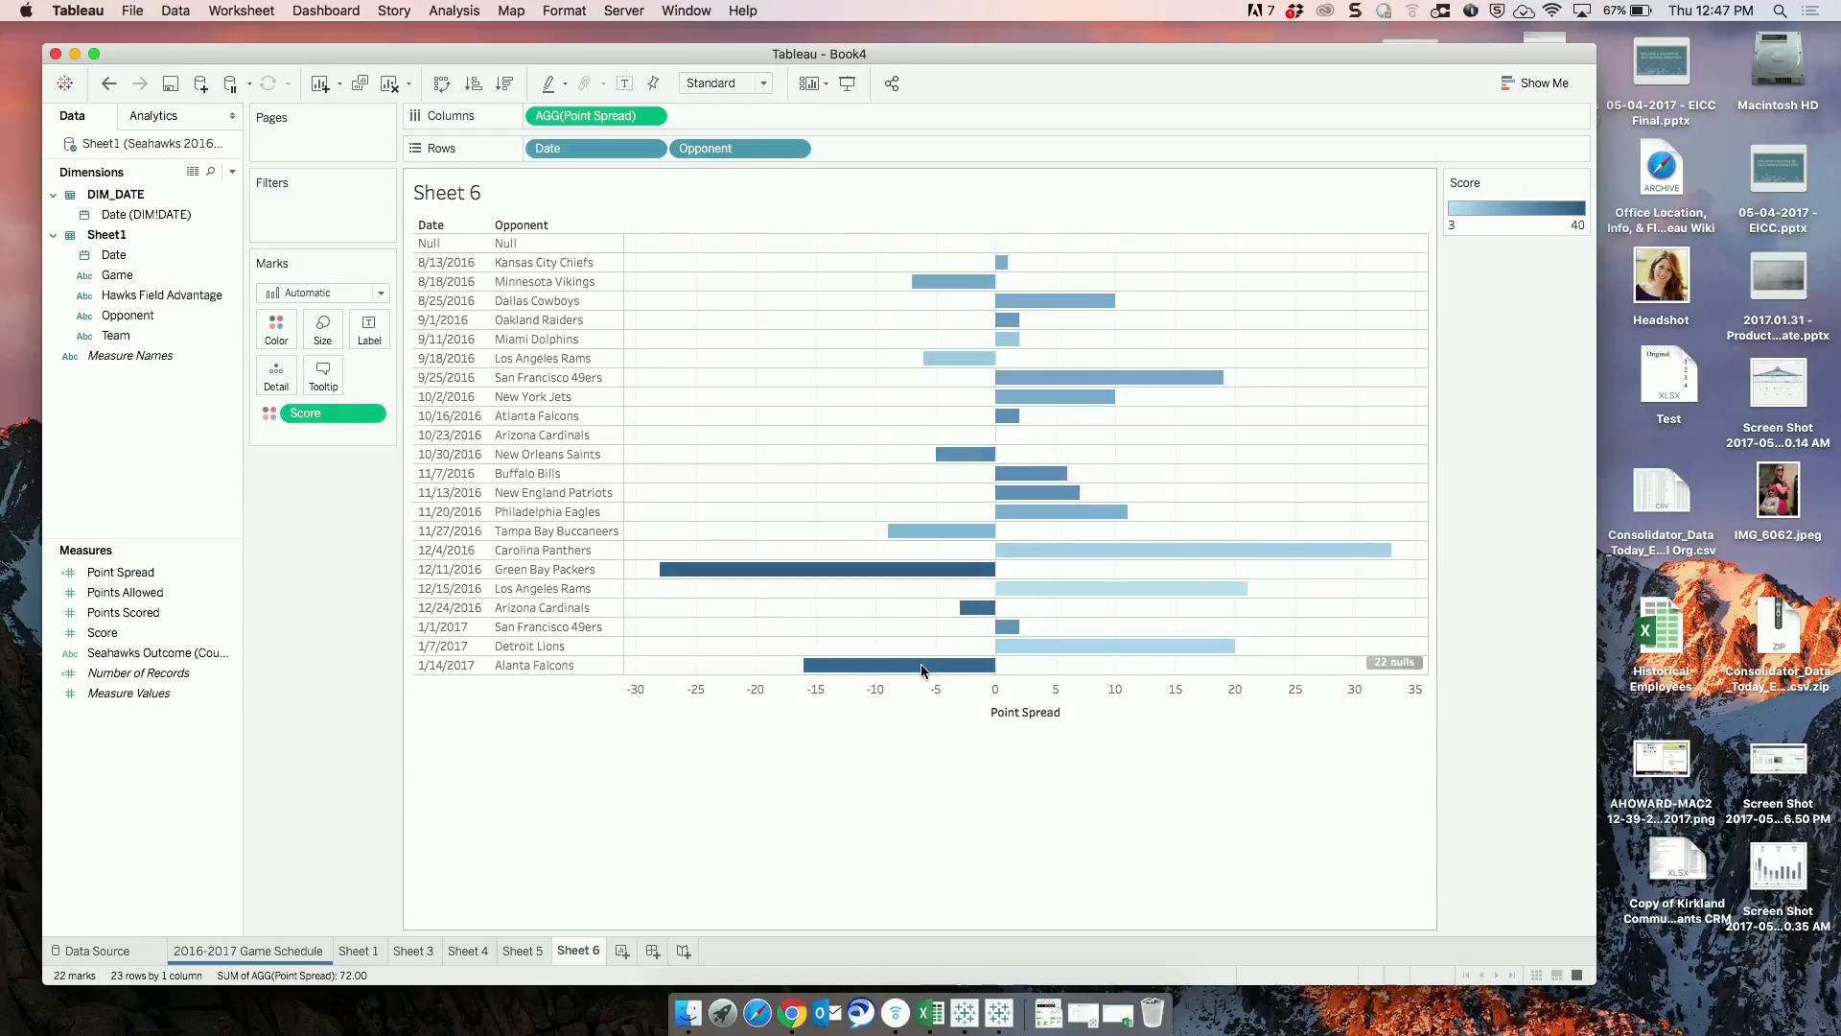
pyautogui.click(371, 412)
pyautogui.click(361, 610)
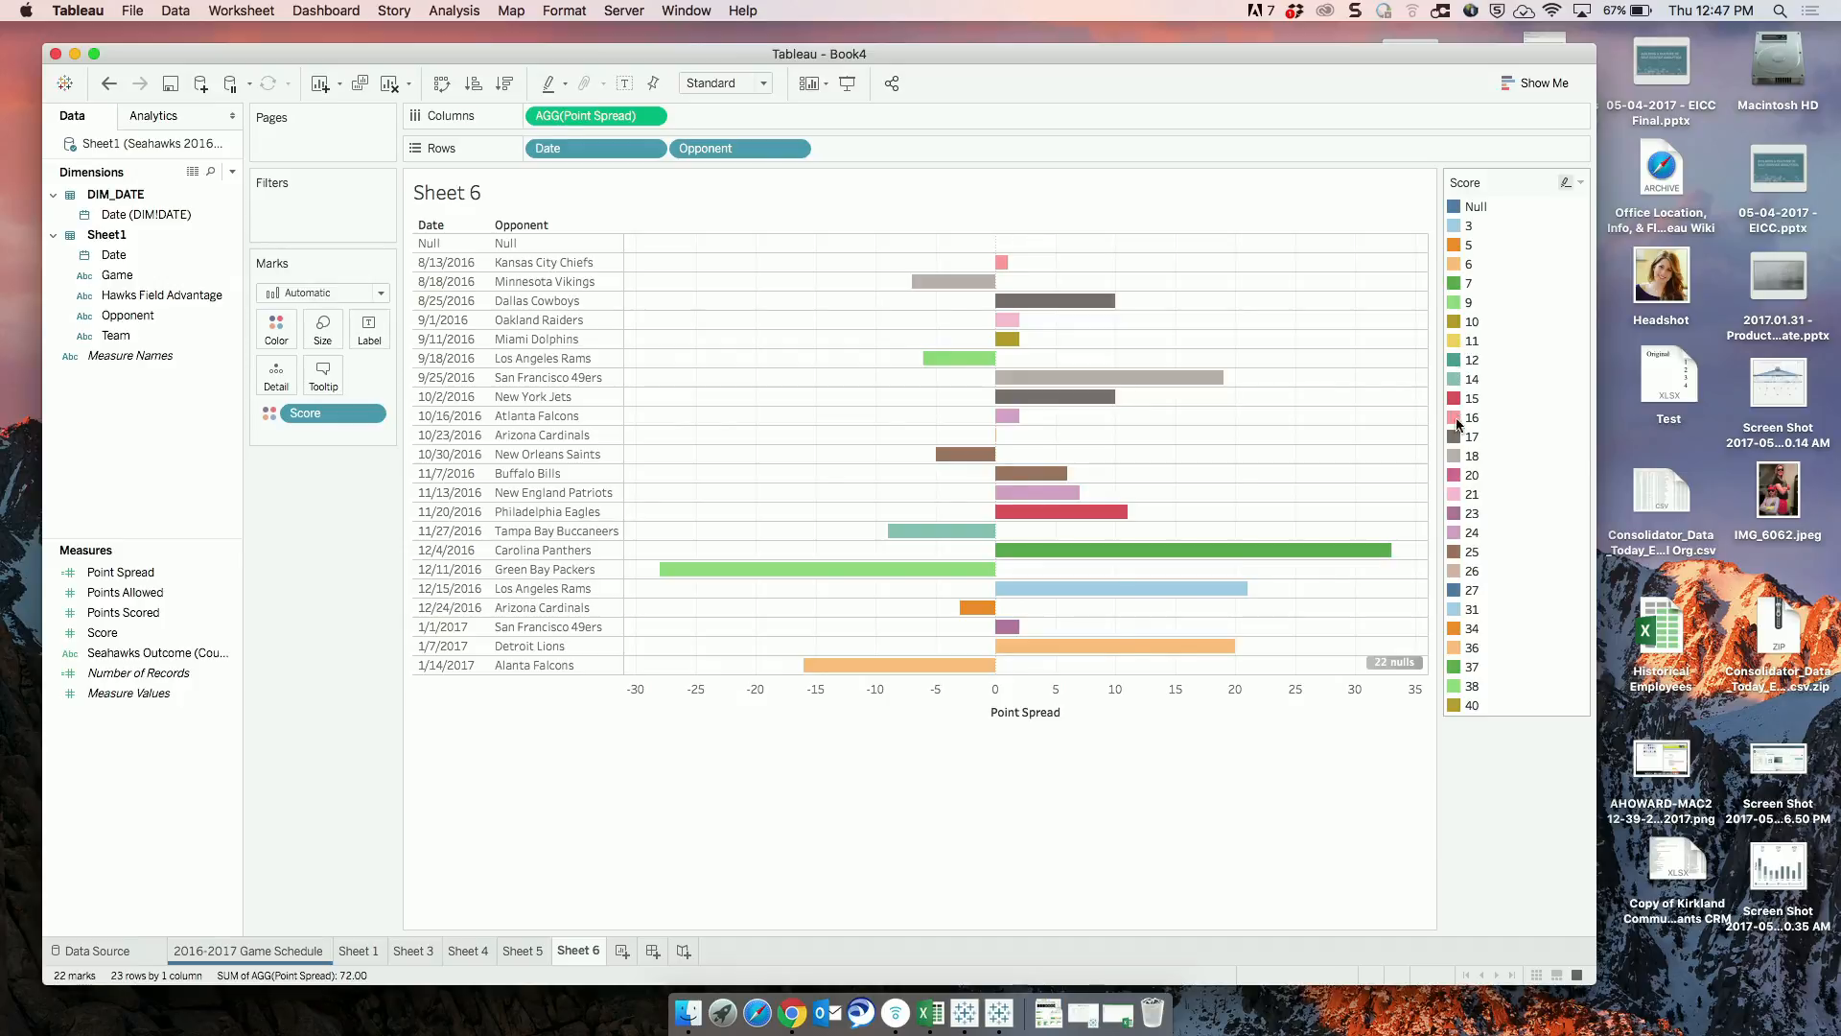
# Assign the Nuriel Stone palette to the Score colors, accepting that it has fewer colors than items.
pyautogui.doubleClick(1457, 232)
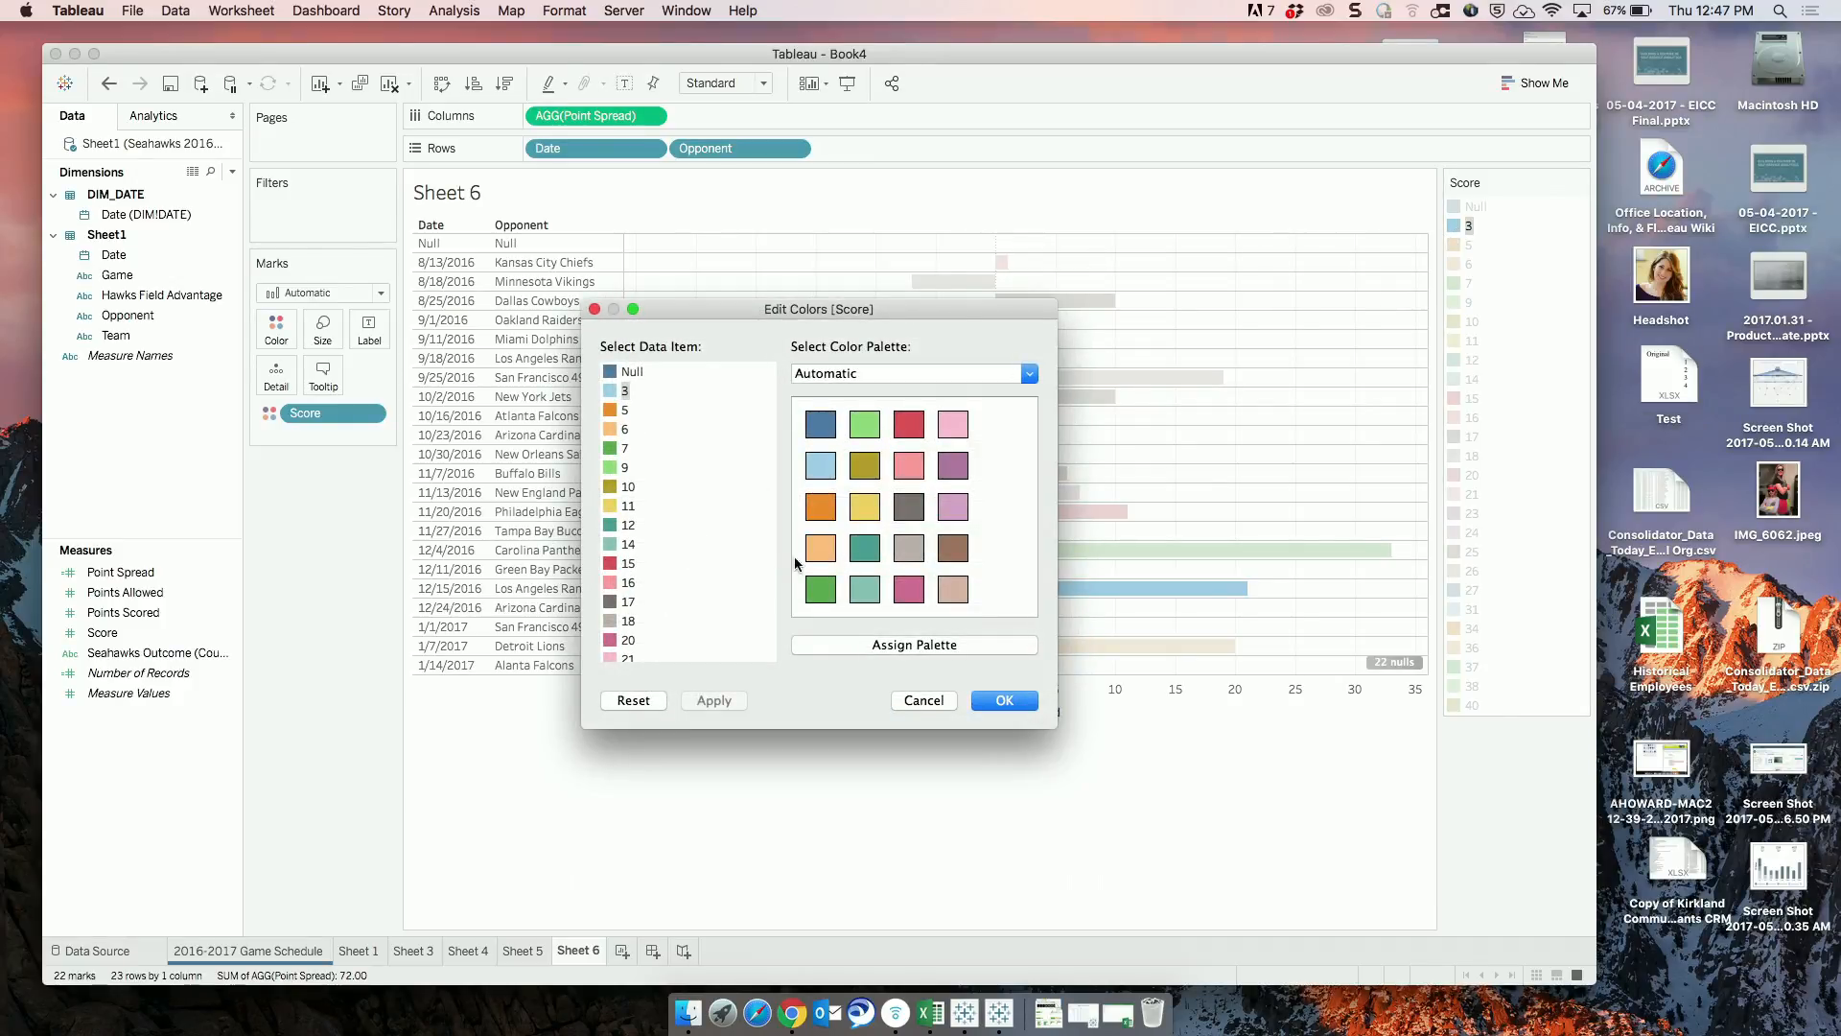
pyautogui.click(900, 372)
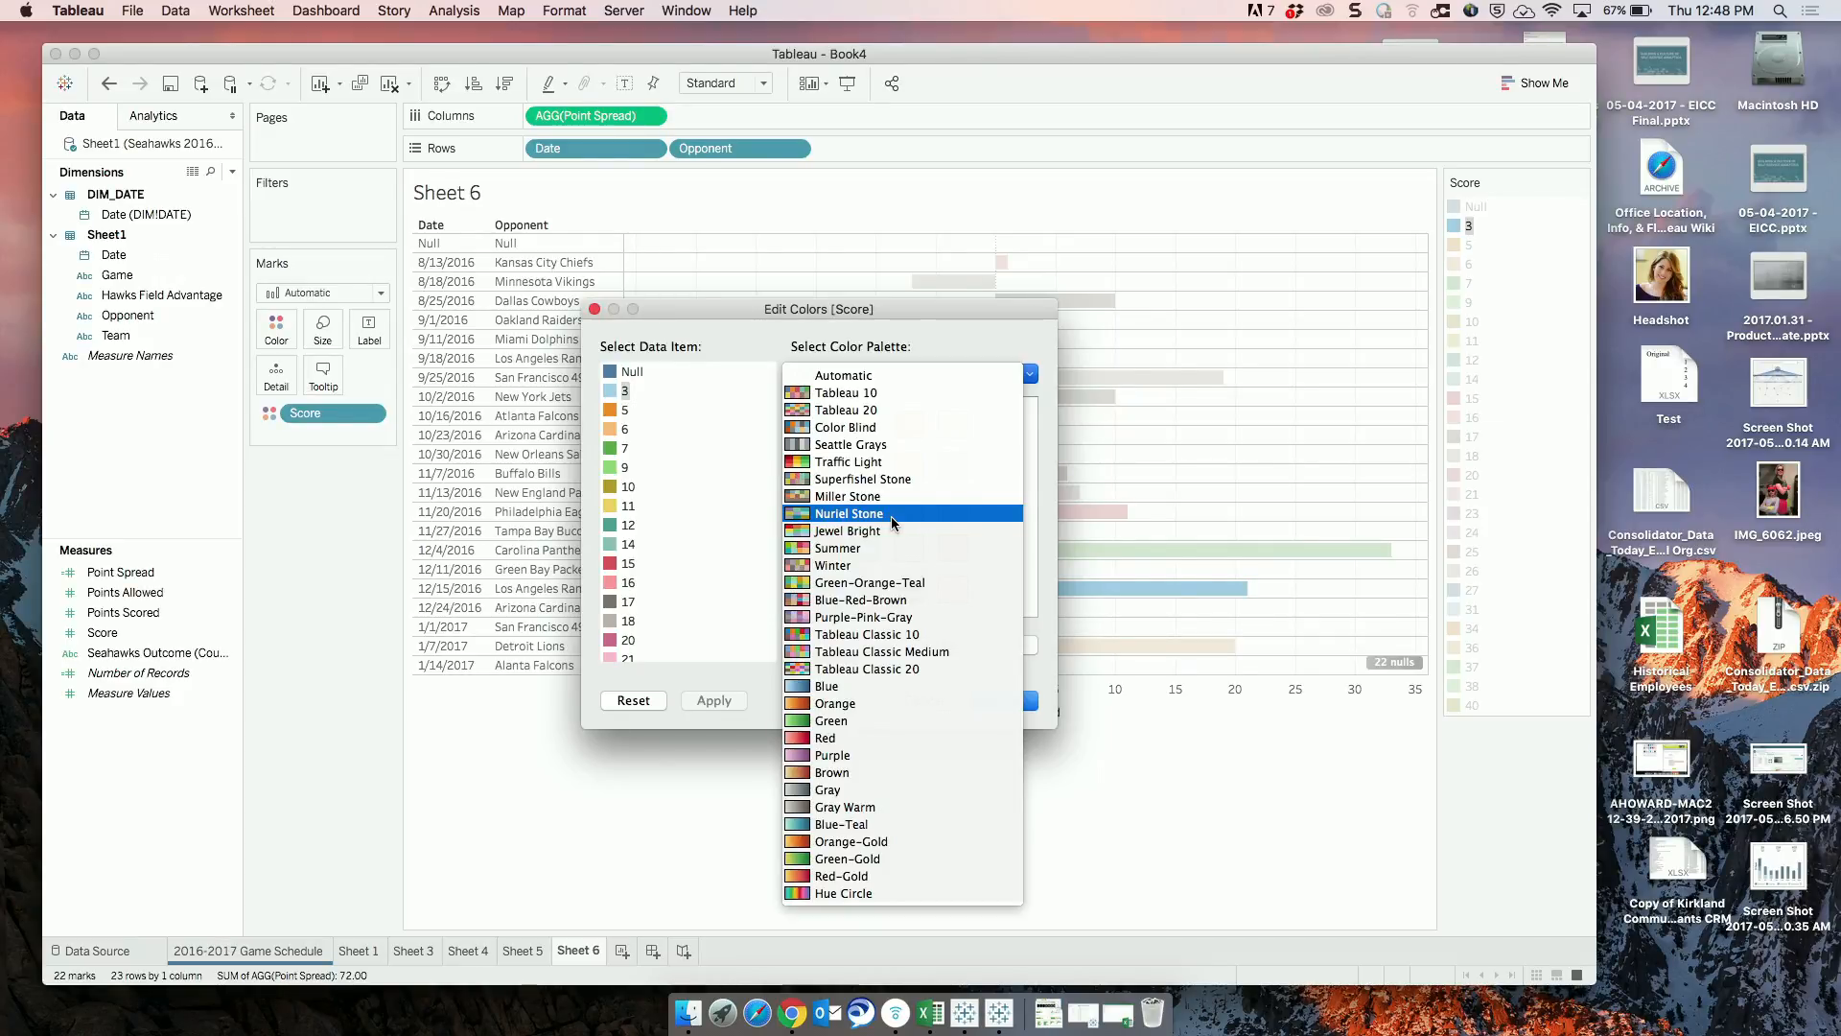
pyautogui.click(820, 515)
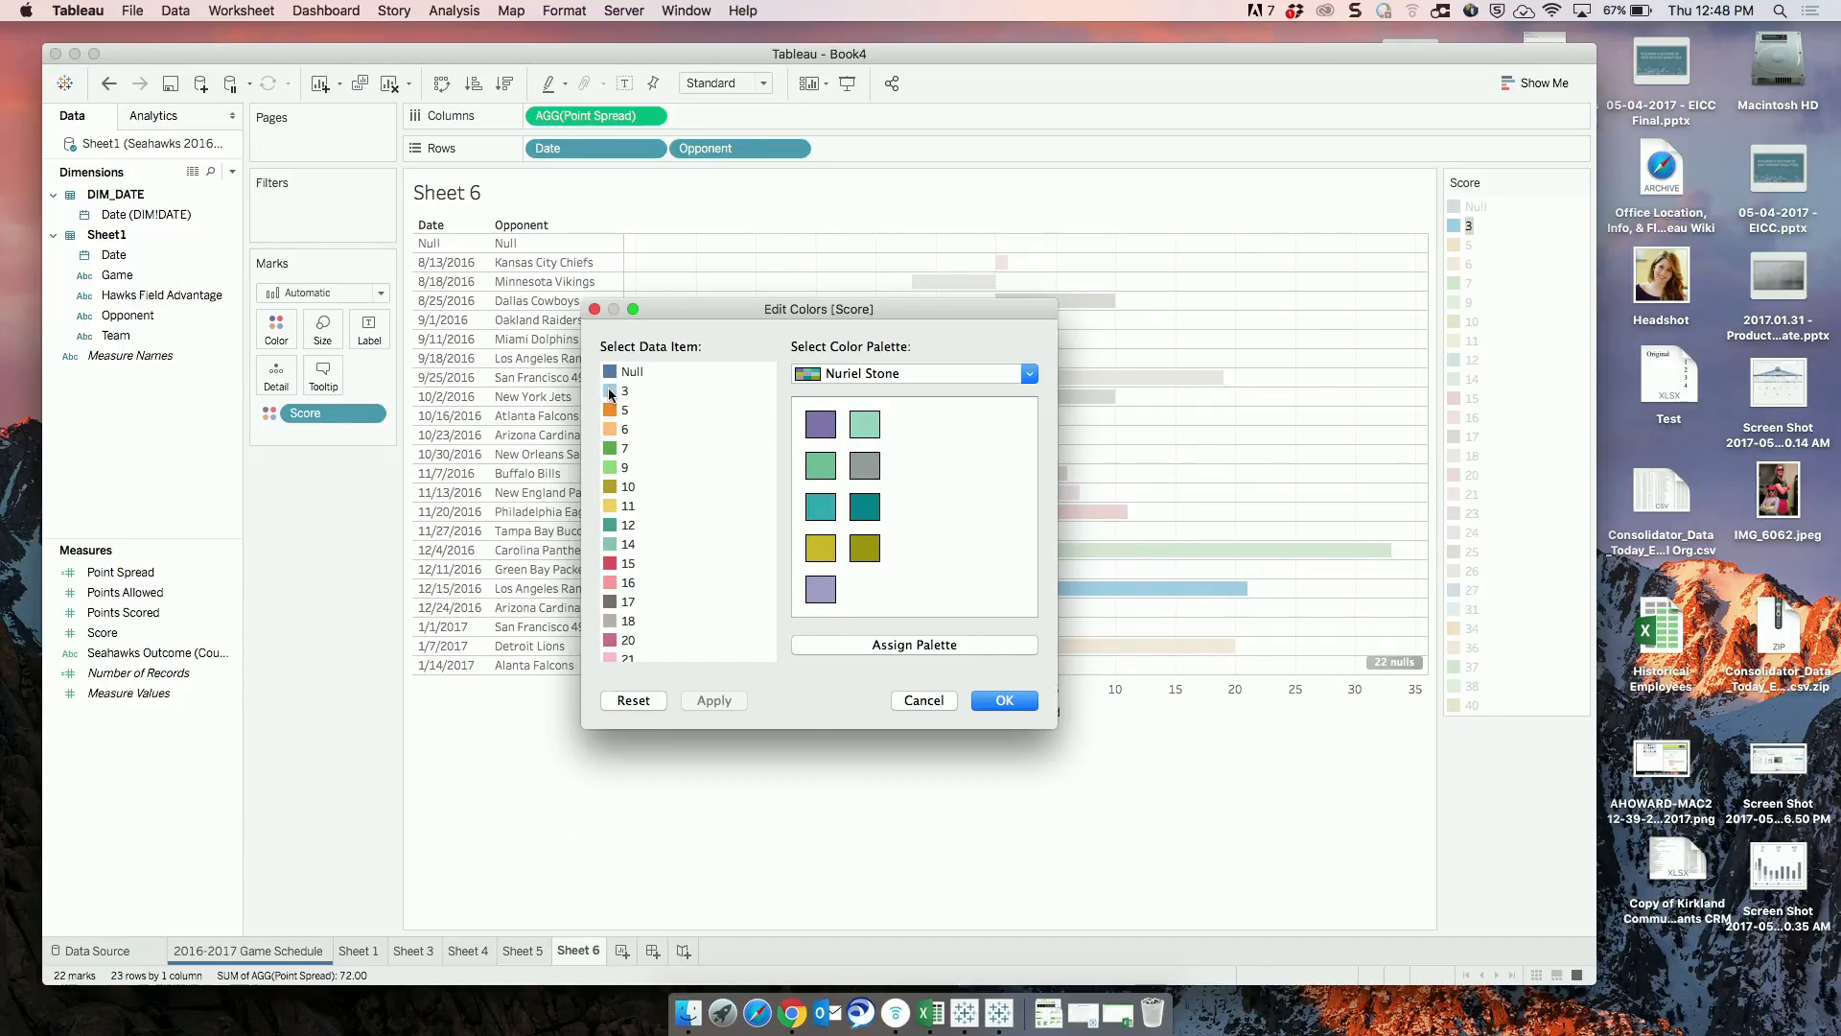
pyautogui.click(917, 644)
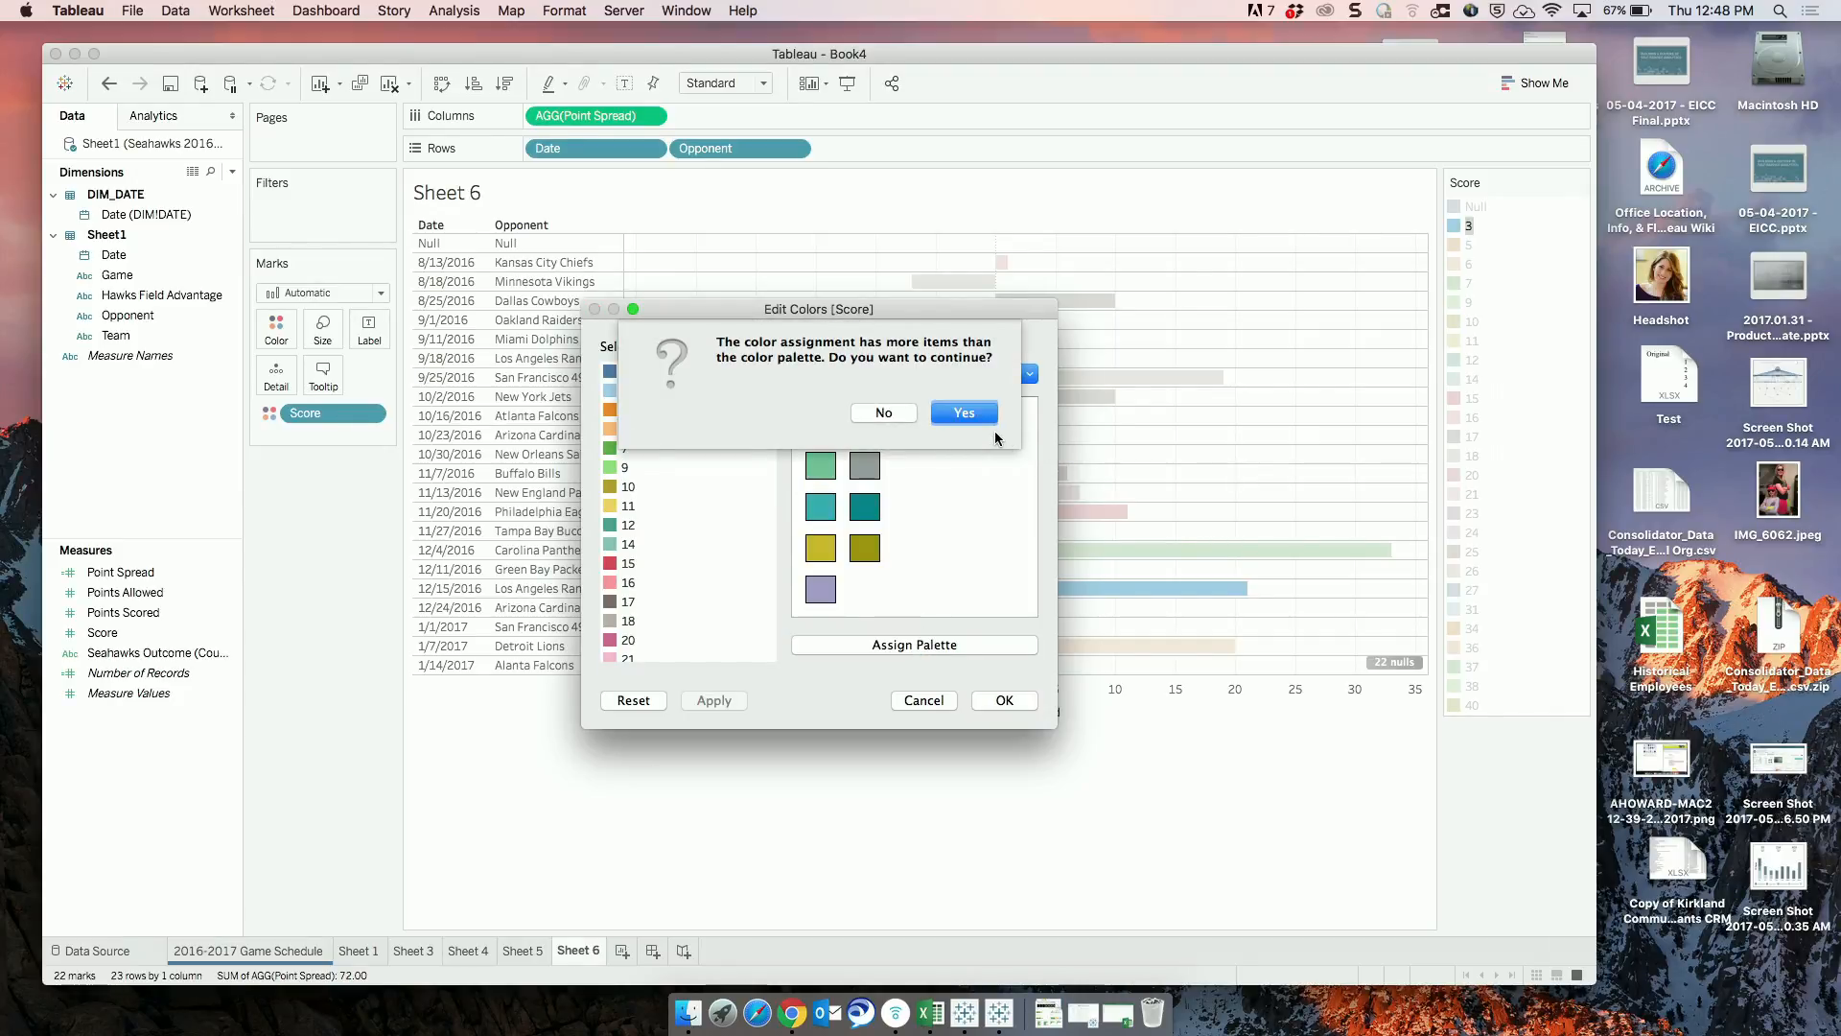
pyautogui.click(974, 417)
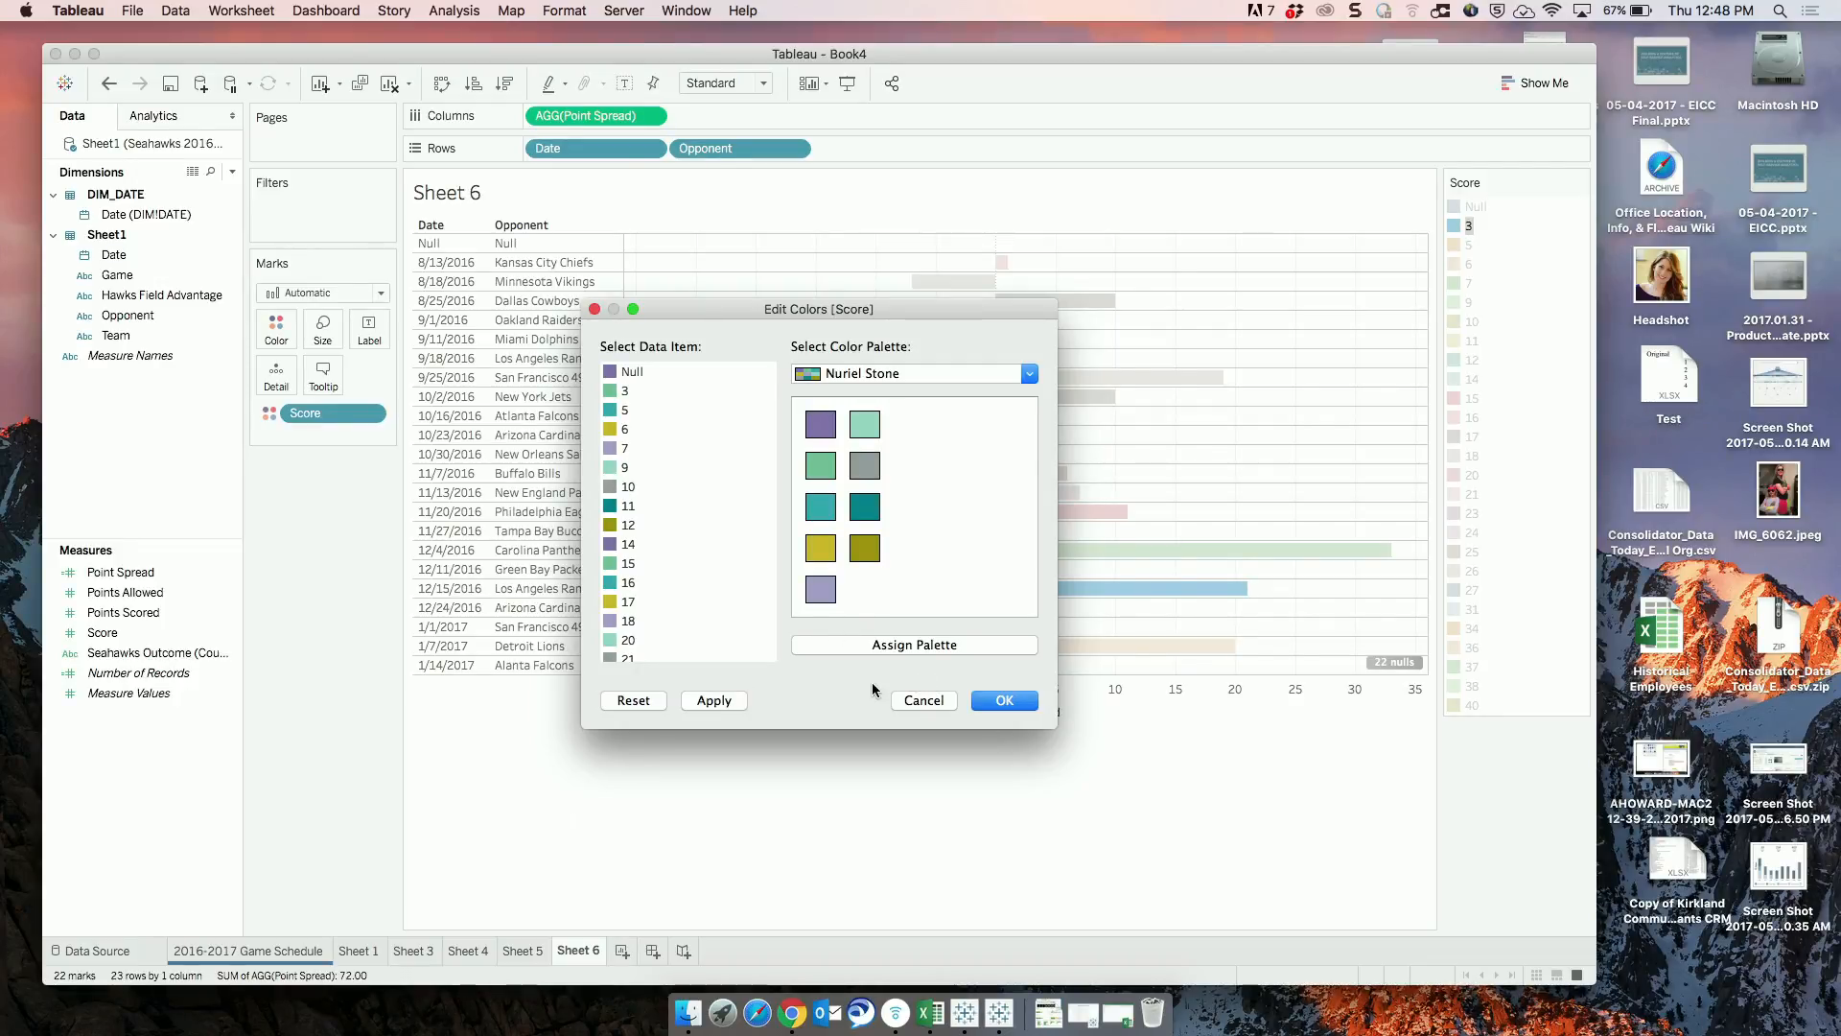
pyautogui.click(1004, 700)
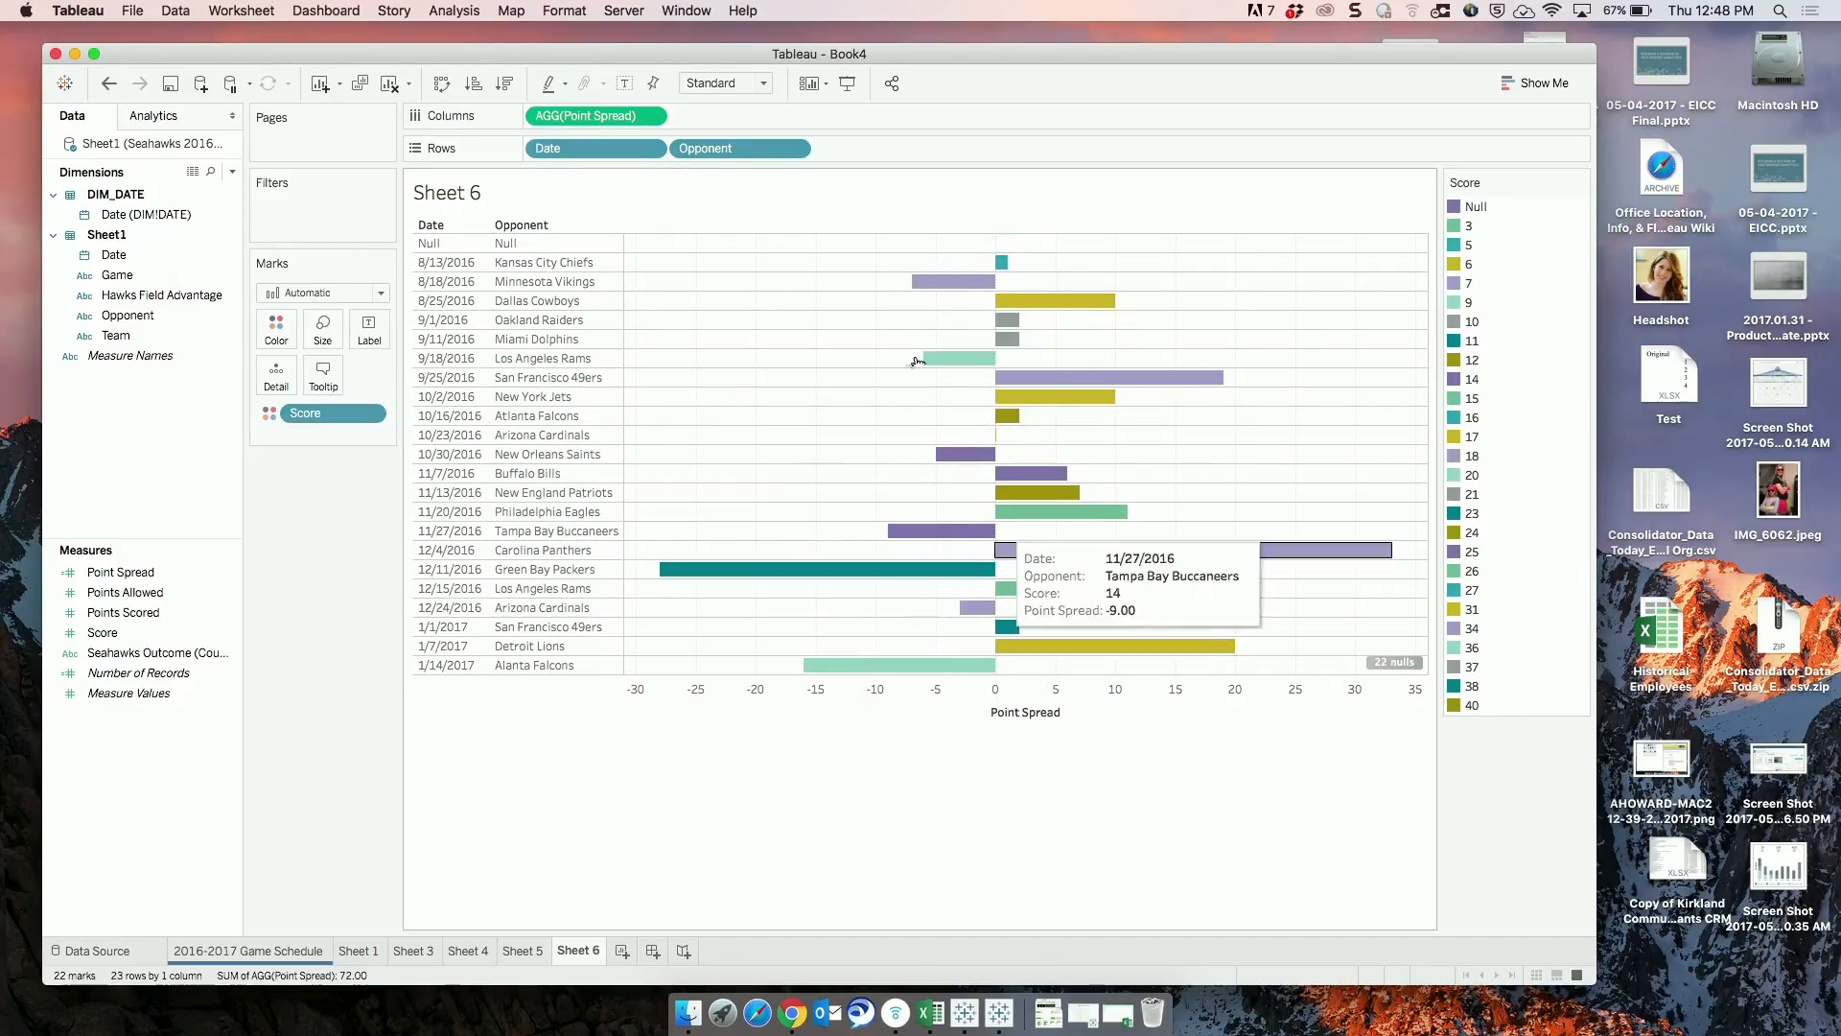
# Group the Score values 3 through 14 from the color legend.
pyautogui.moveTo(974, 288)
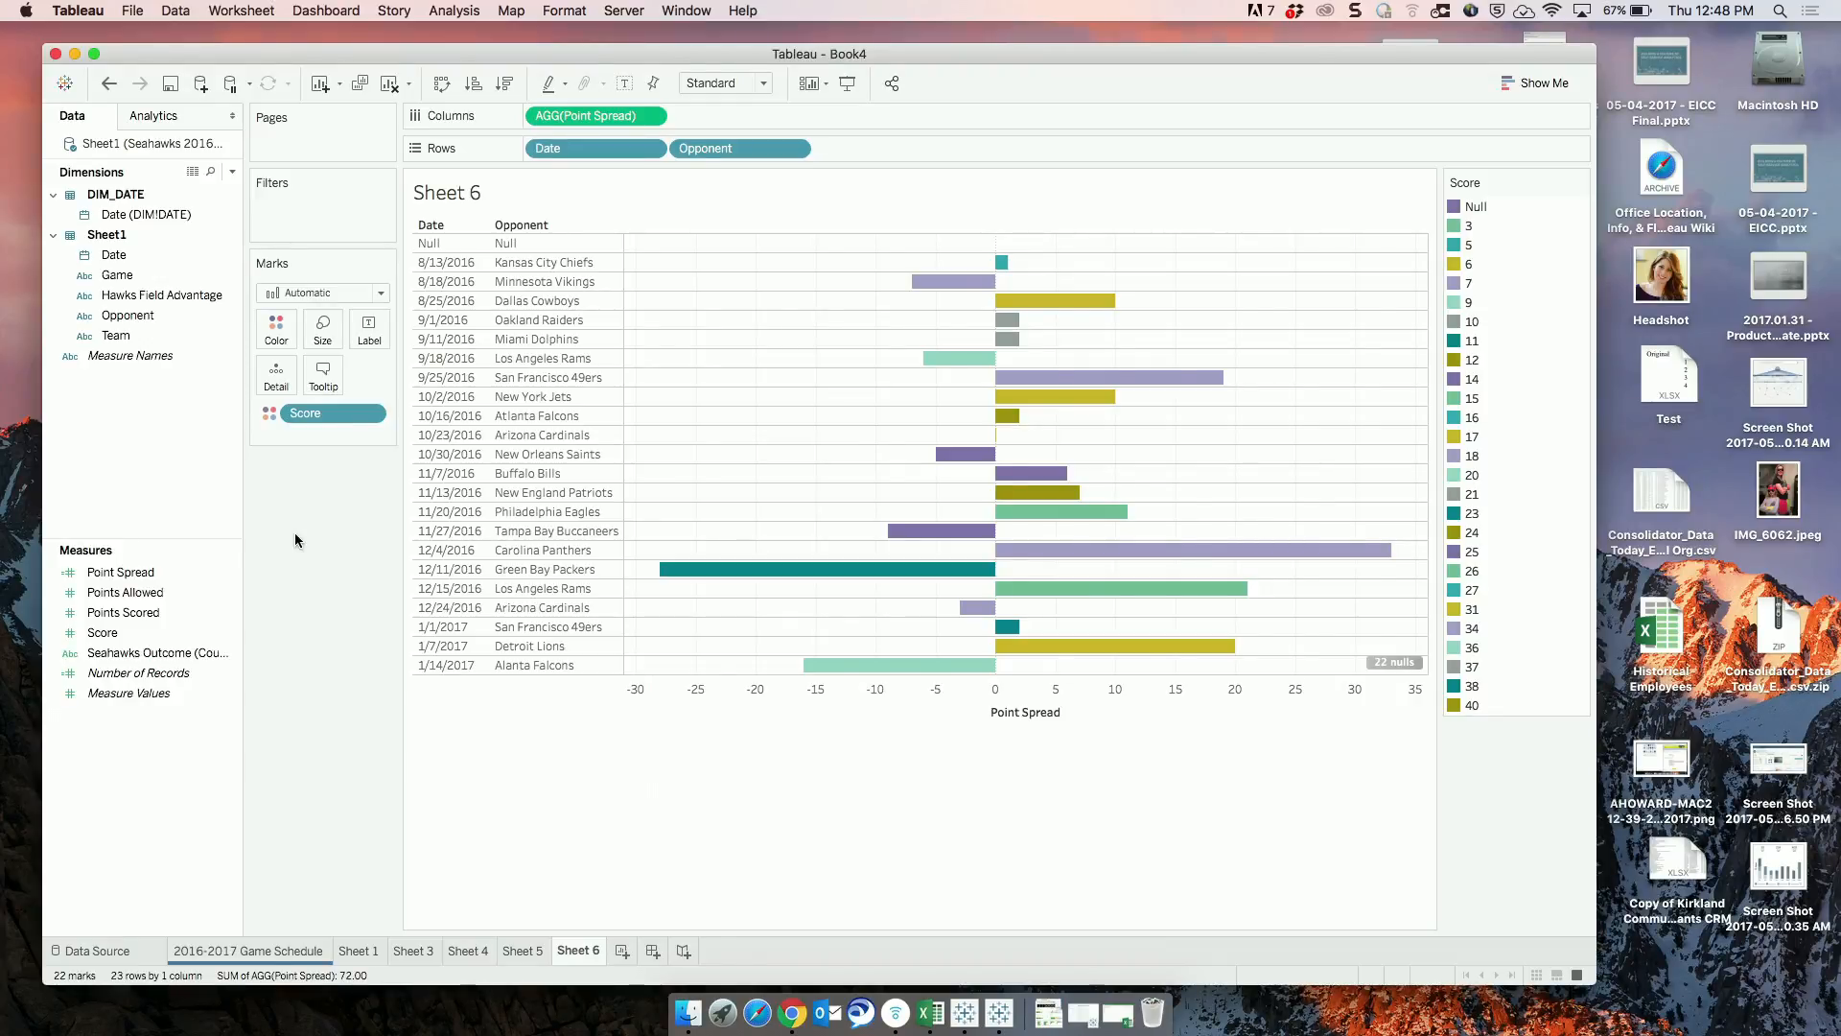
pyautogui.click(1472, 226)
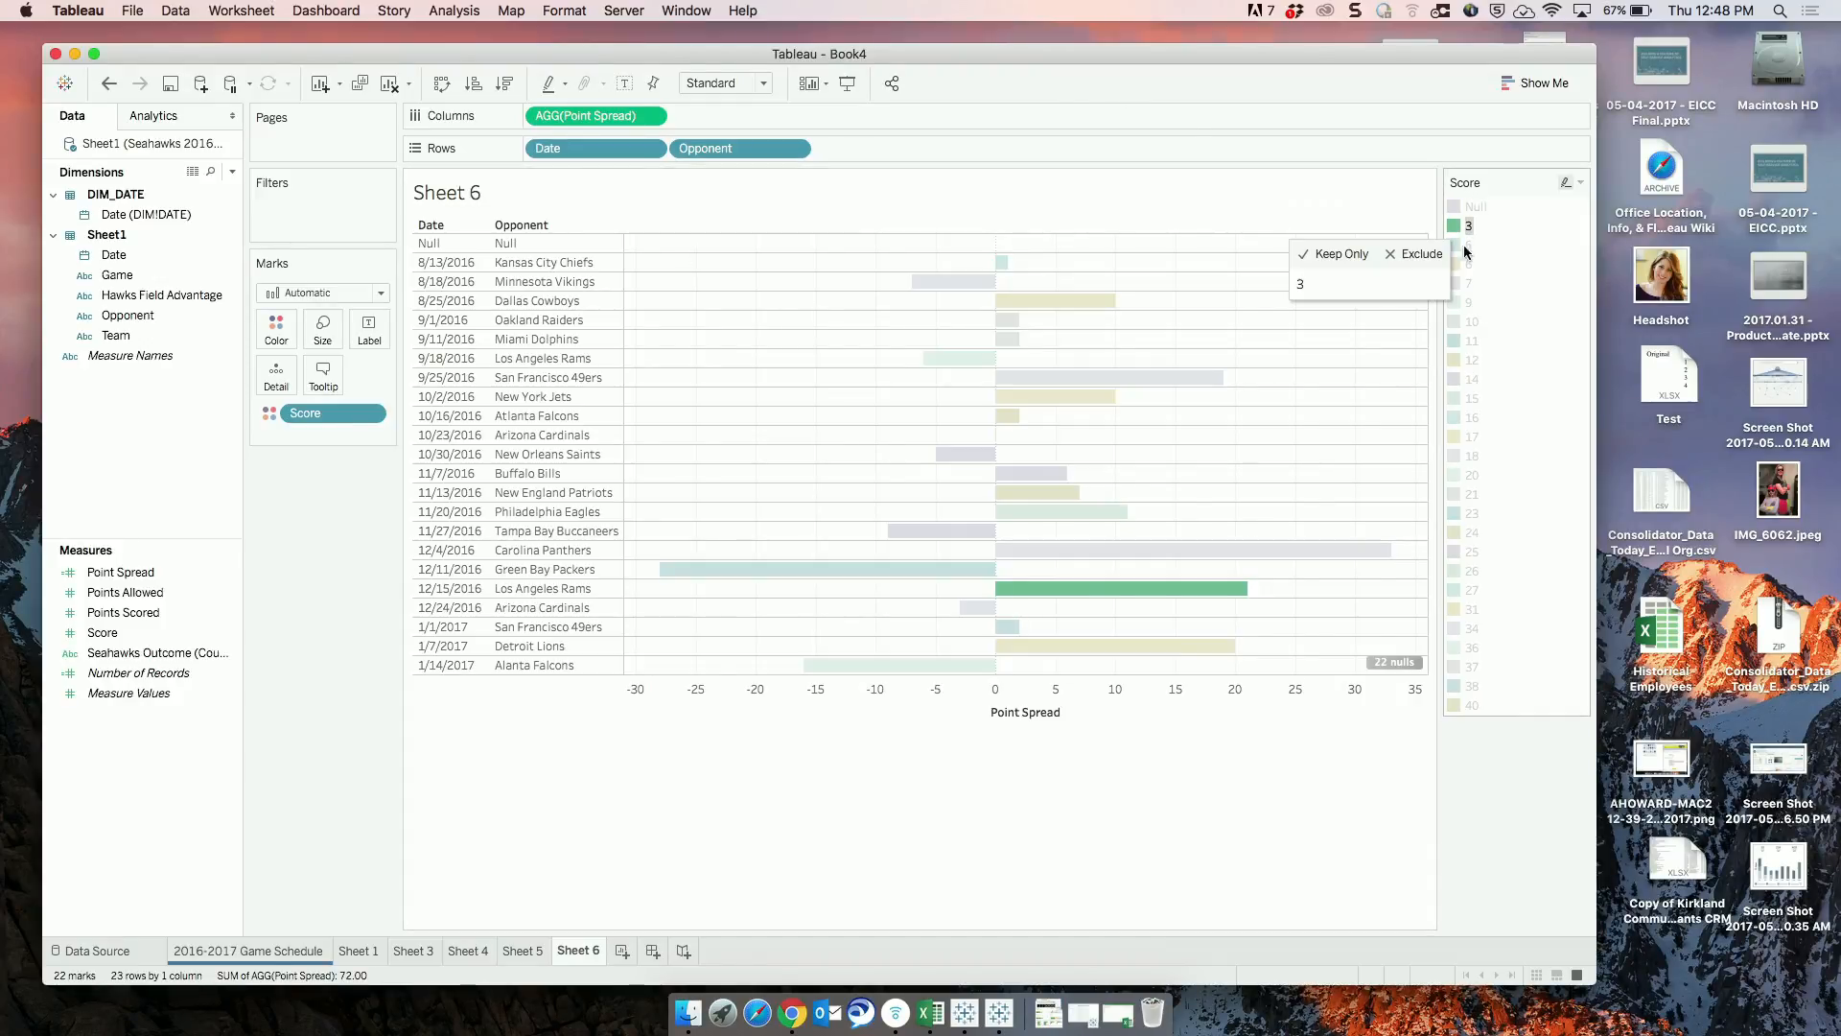
pyautogui.keyDown('shift'); pyautogui.click(1472, 379); pyautogui.keyUp('shift')
pyautogui.click(1449, 394)
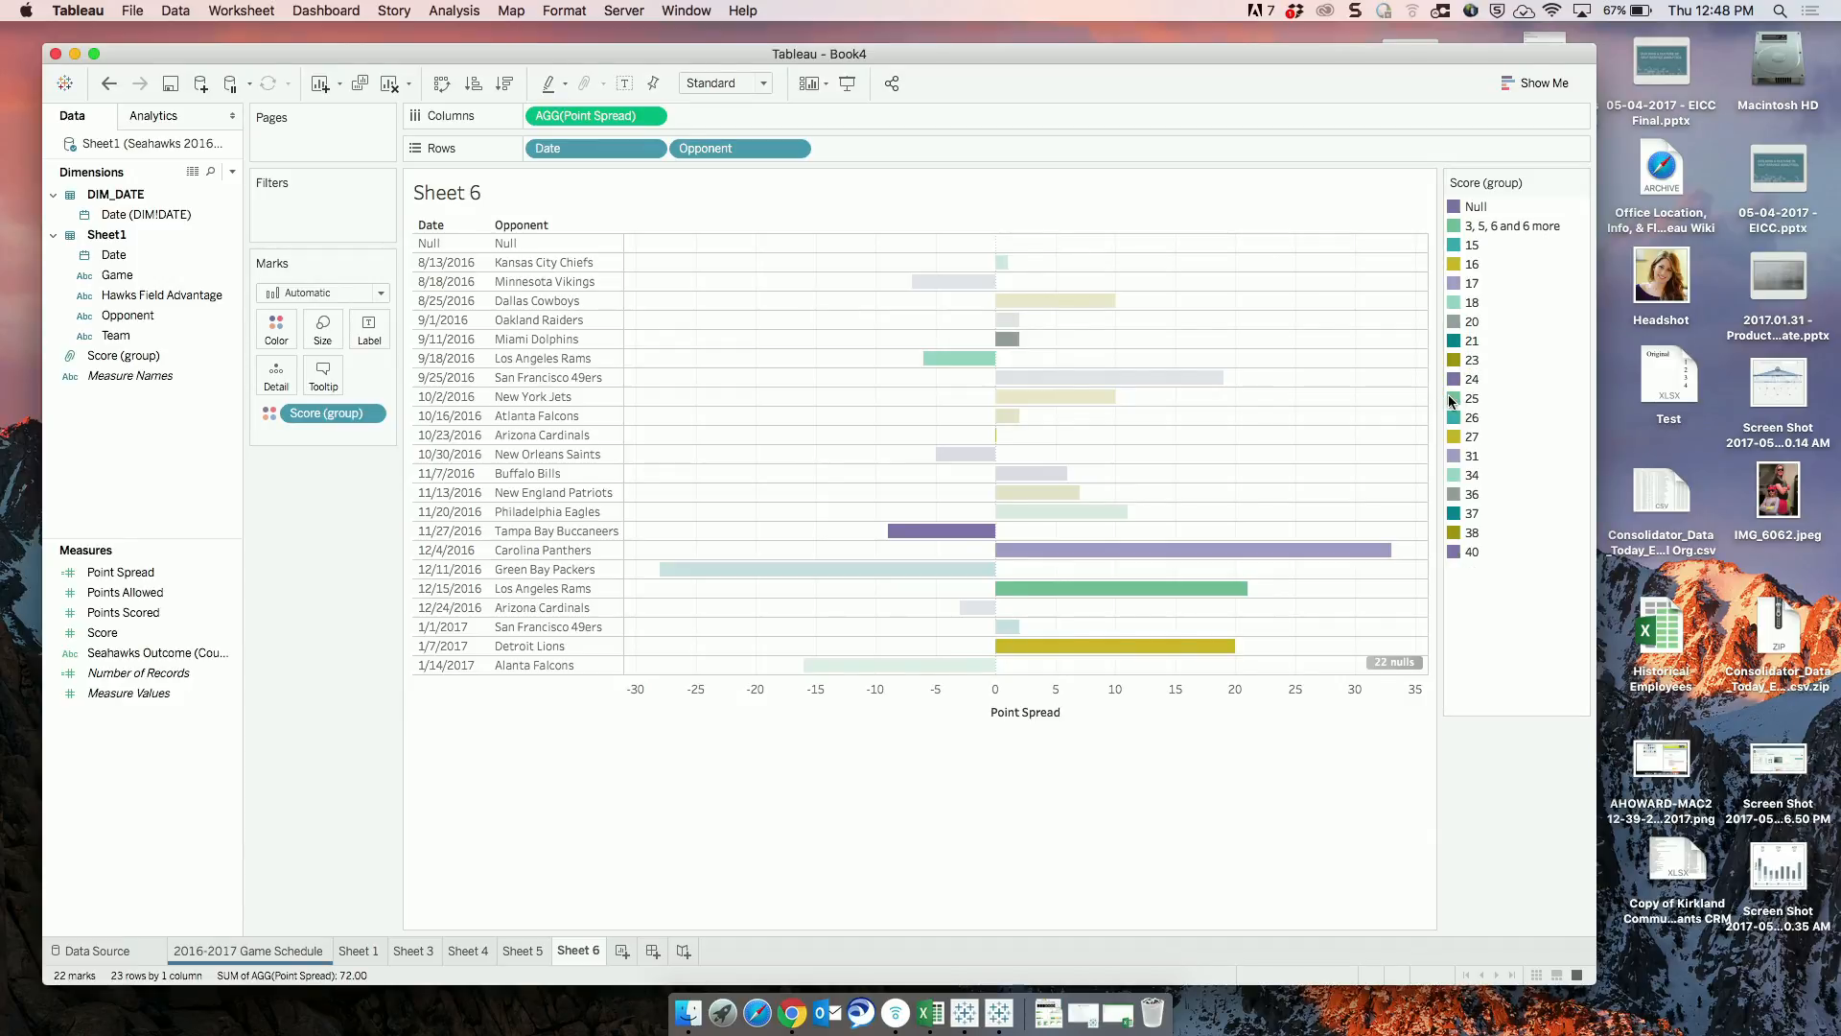
# Group the Score values 15 through 25 from the color legend.
pyautogui.click(1474, 262)
pyautogui.click(1472, 244)
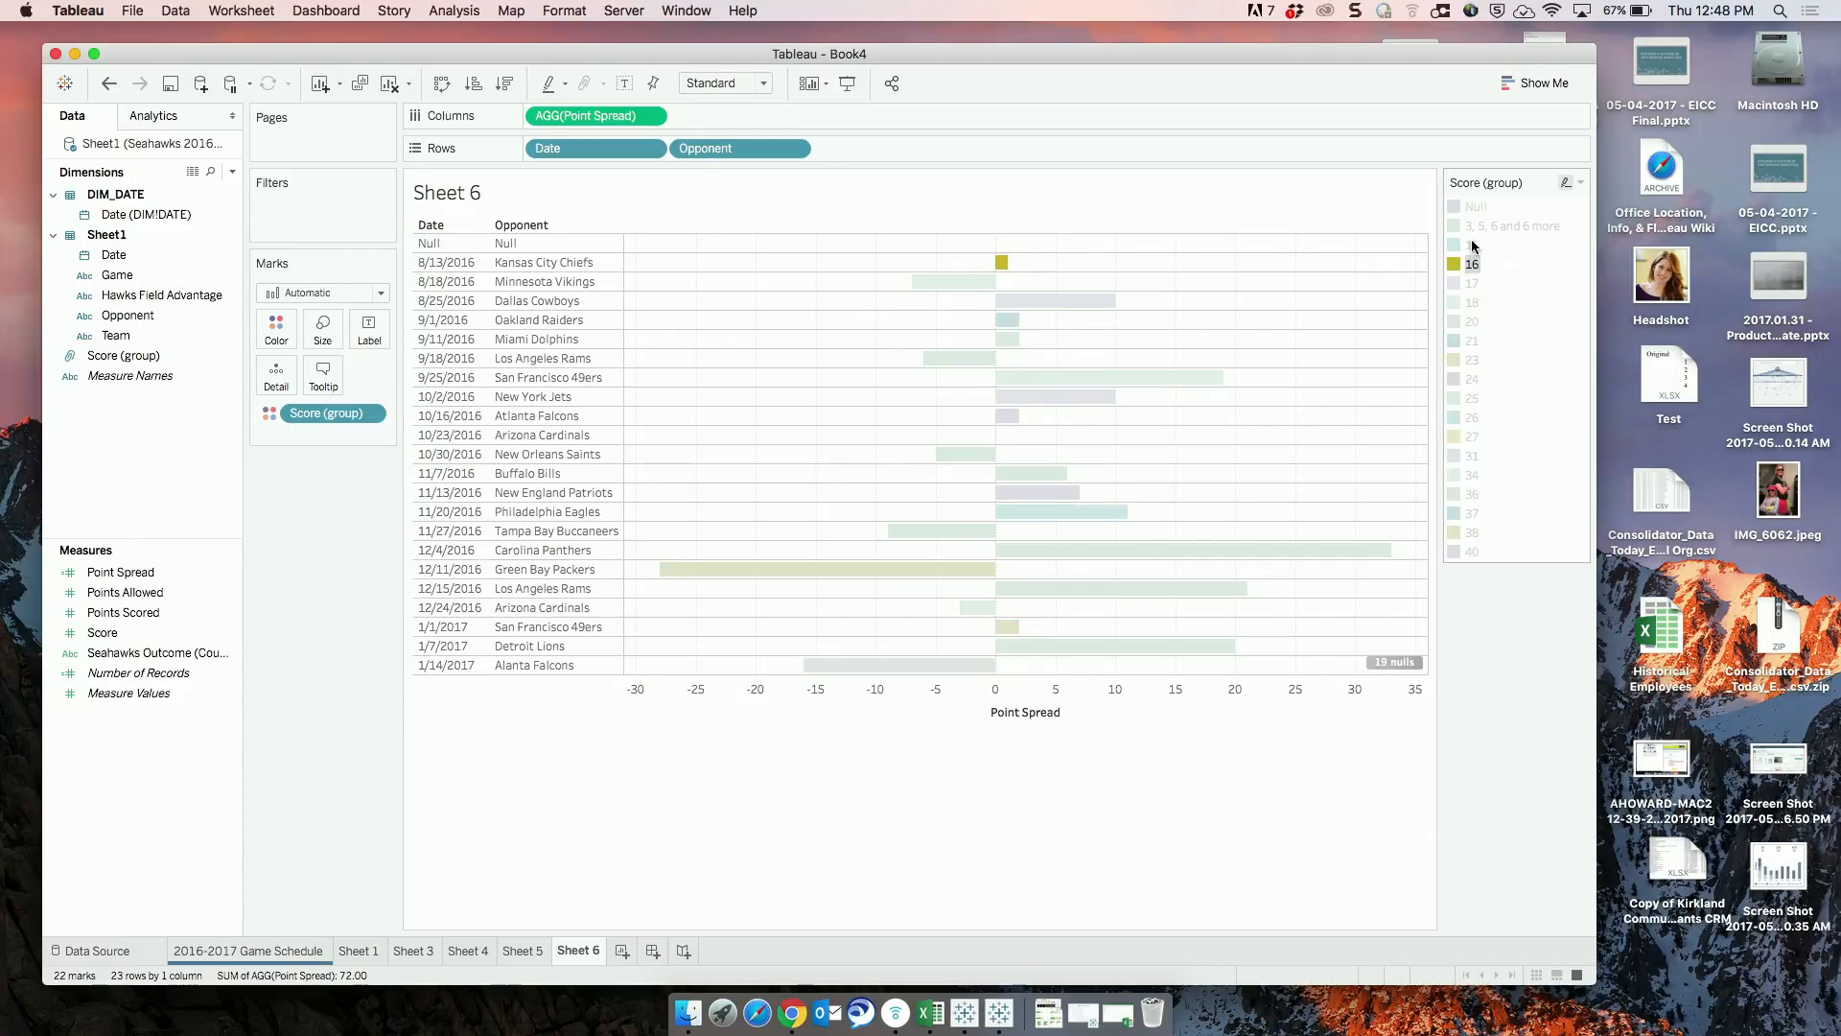
pyautogui.keyDown('shift'); pyautogui.click(1458, 398); pyautogui.keyUp('shift')
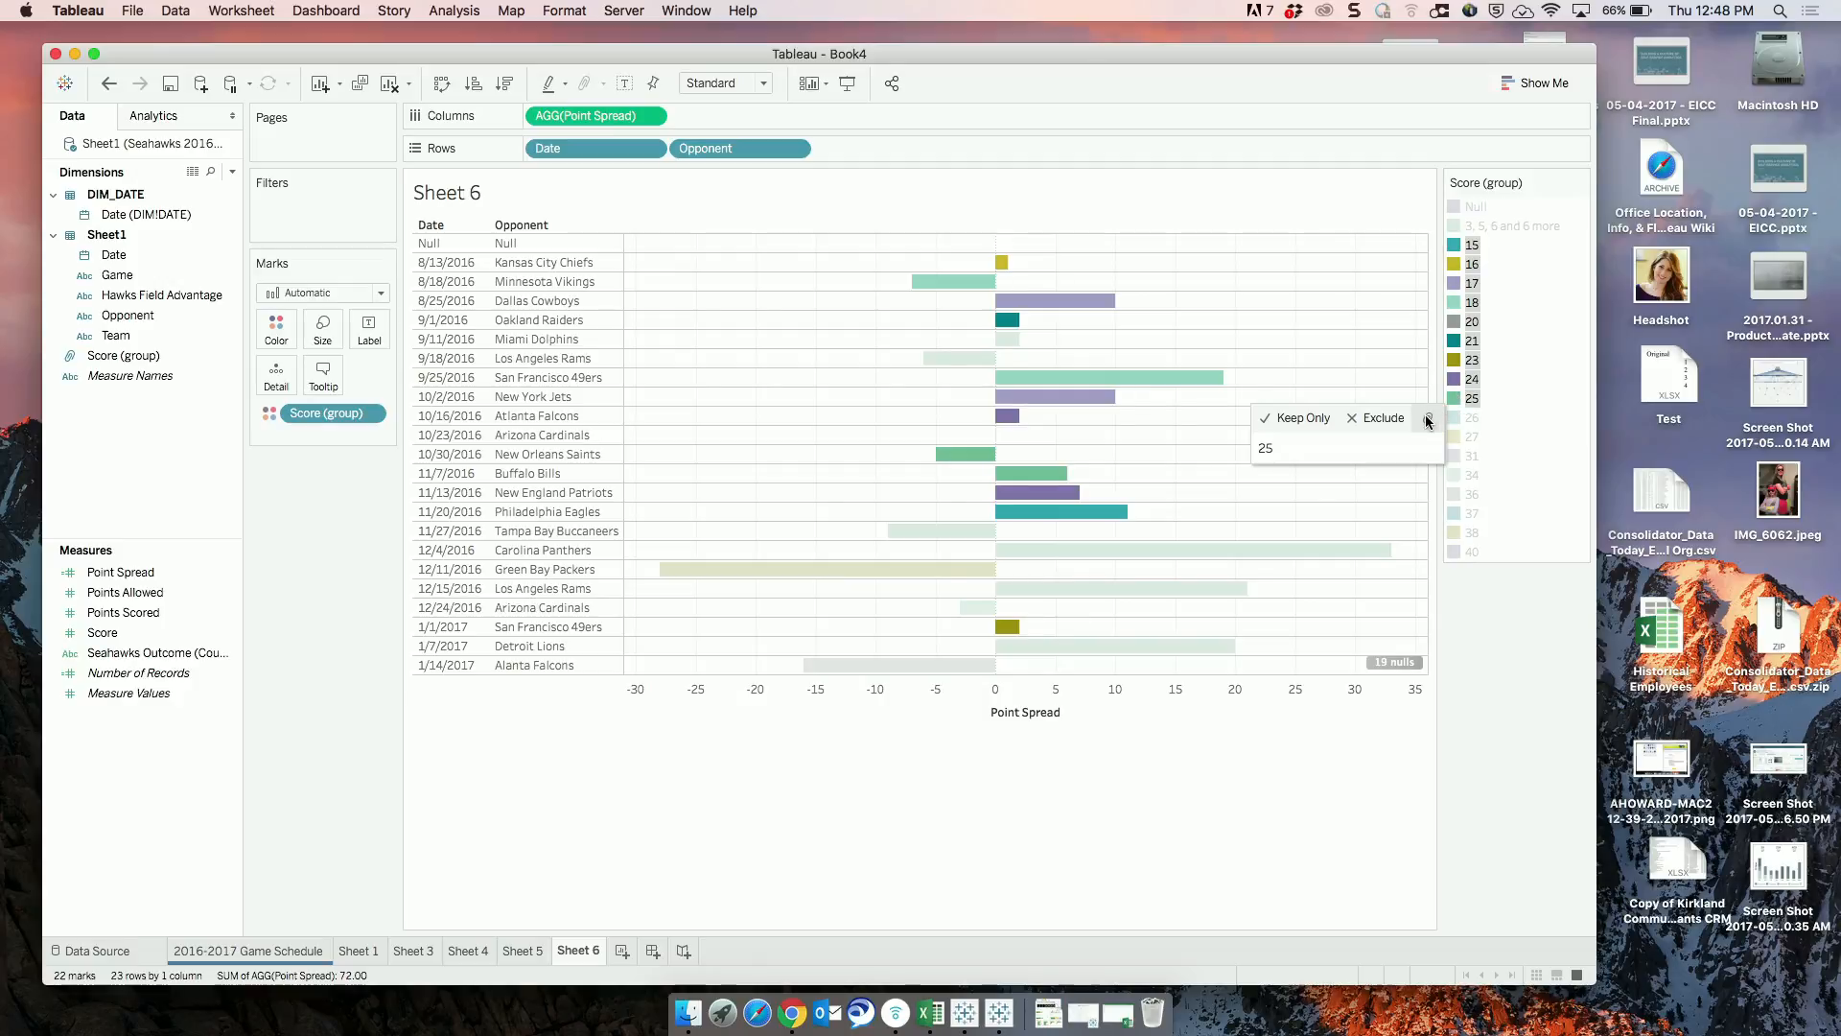
pyautogui.click(1428, 418)
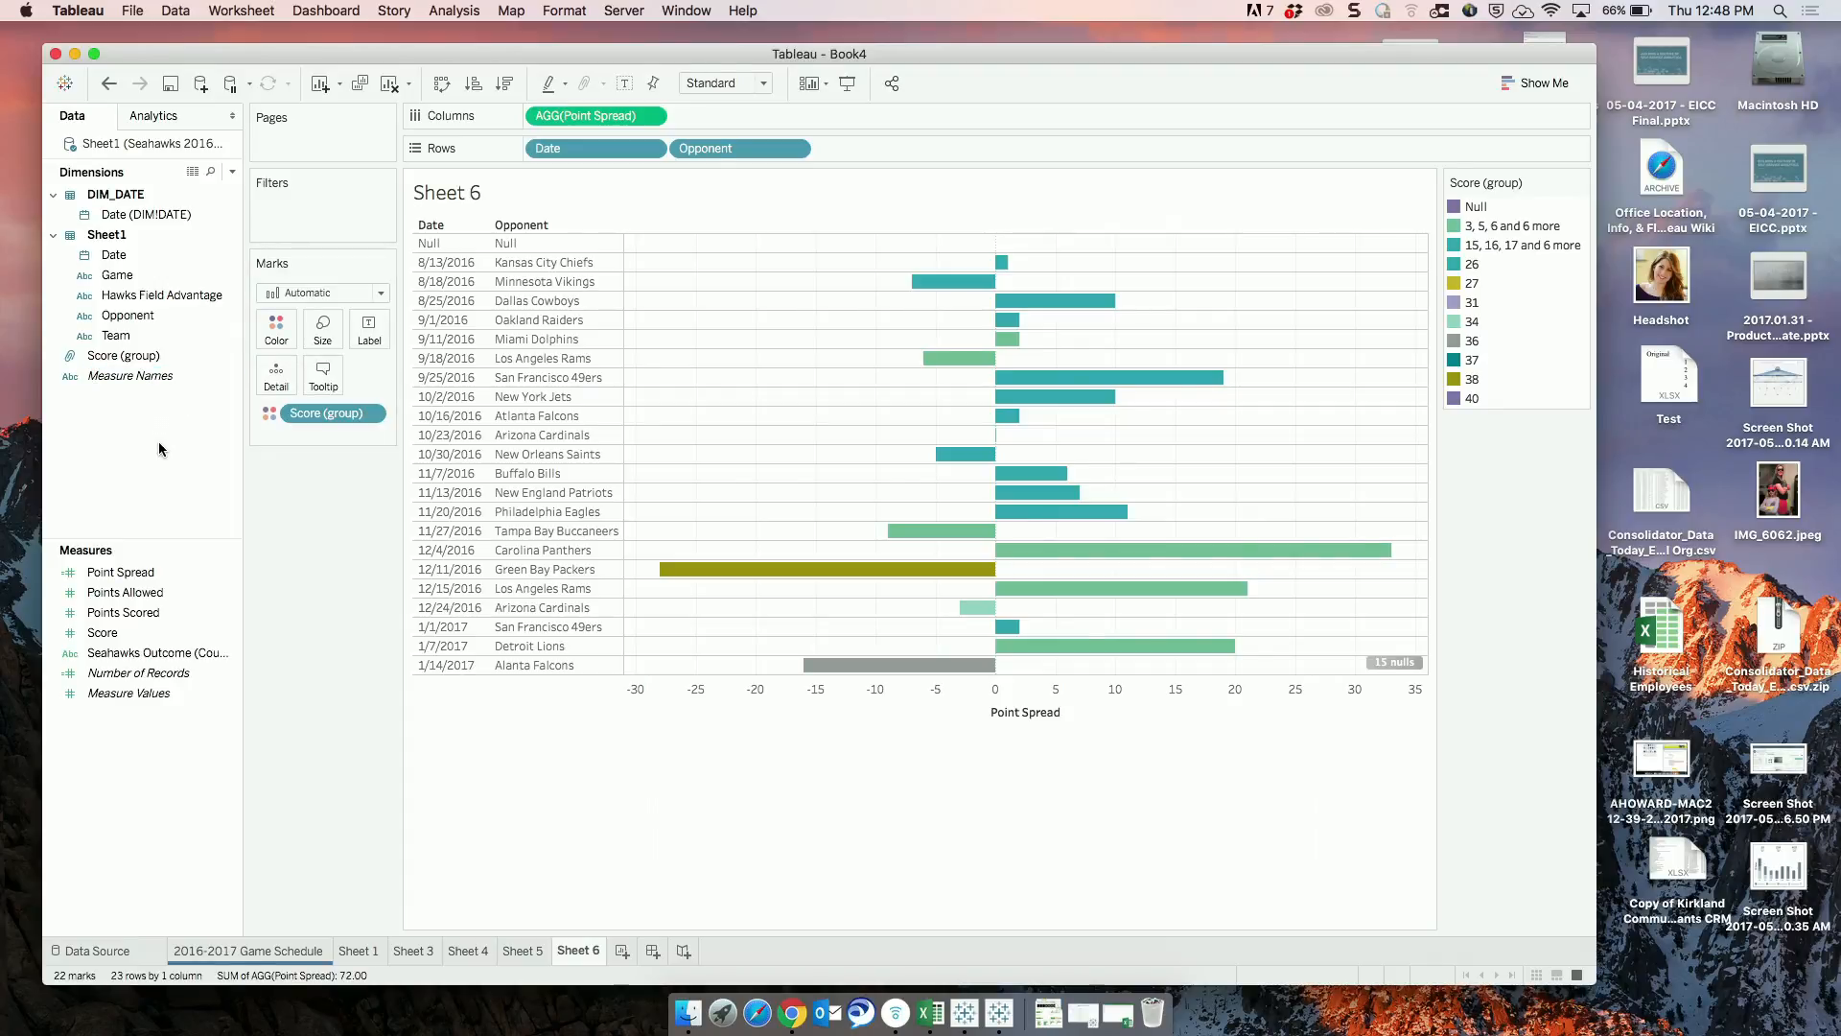
# Group the Score values 26 through 37 from the color legend.
pyautogui.click(1471, 263)
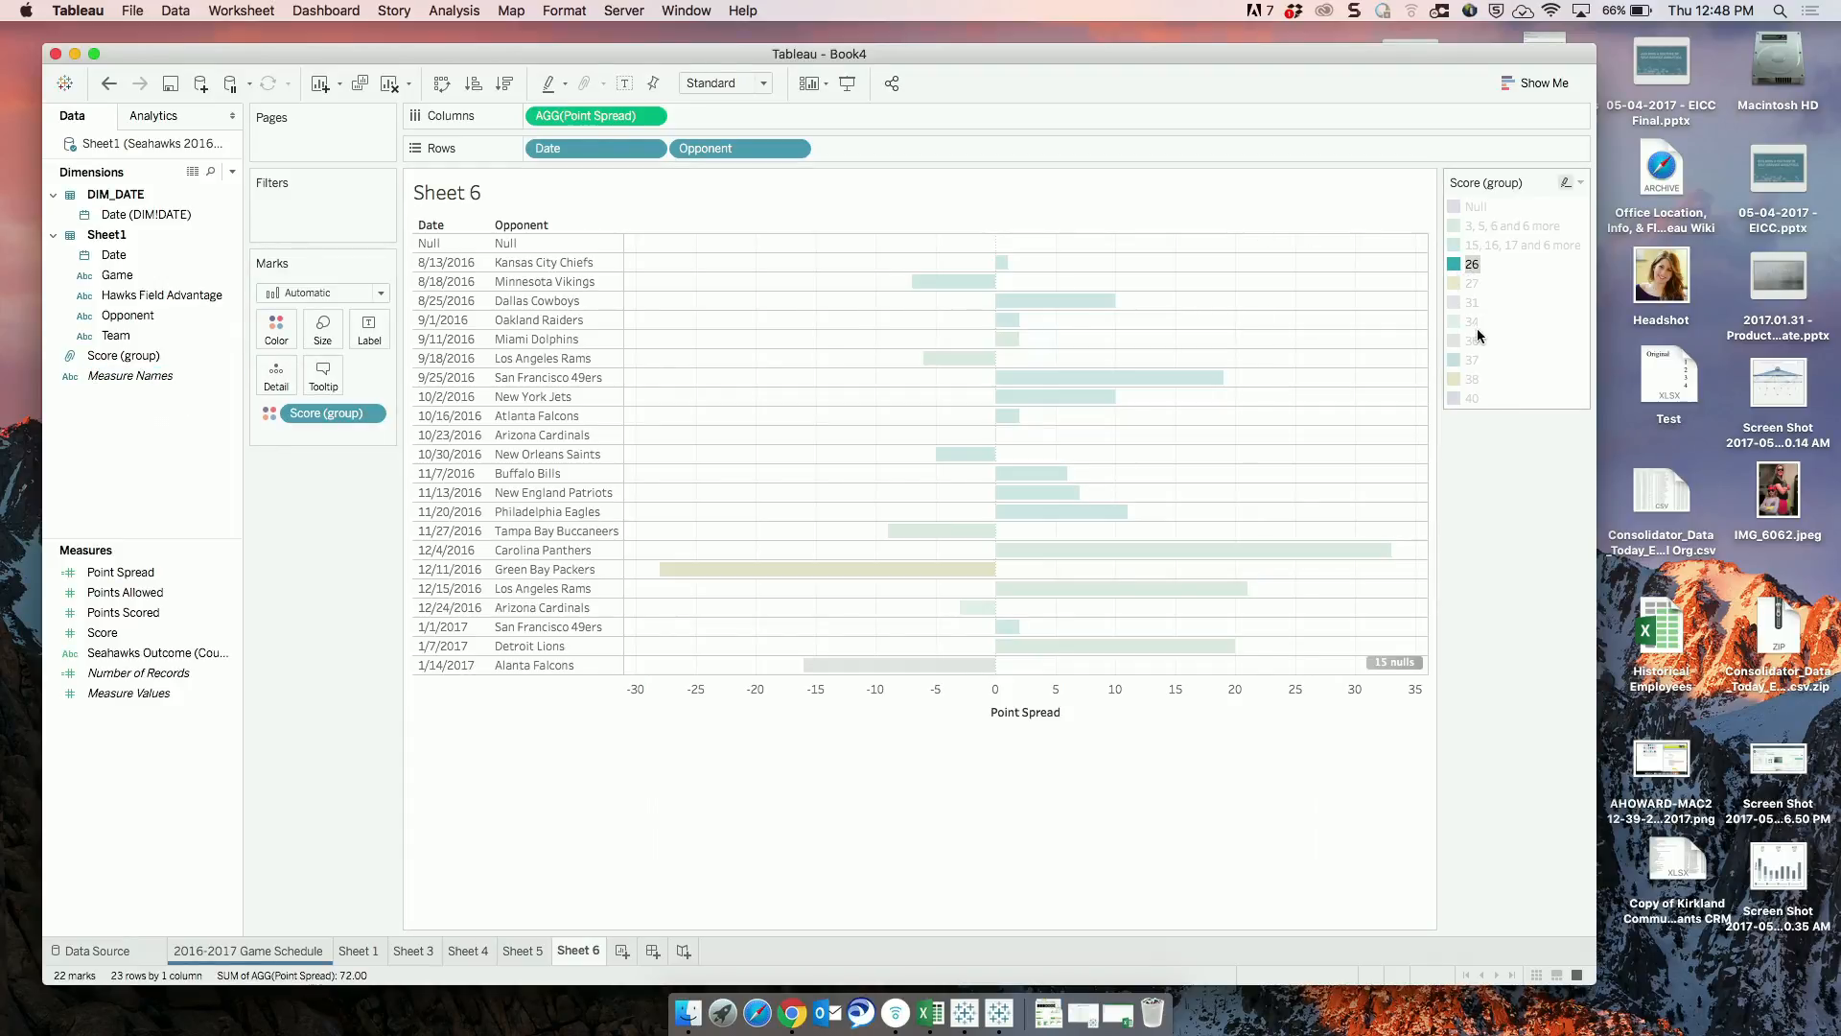
pyautogui.keyDown('shift'); pyautogui.click(1472, 359); pyautogui.keyUp('shift')
pyautogui.click(1420, 374)
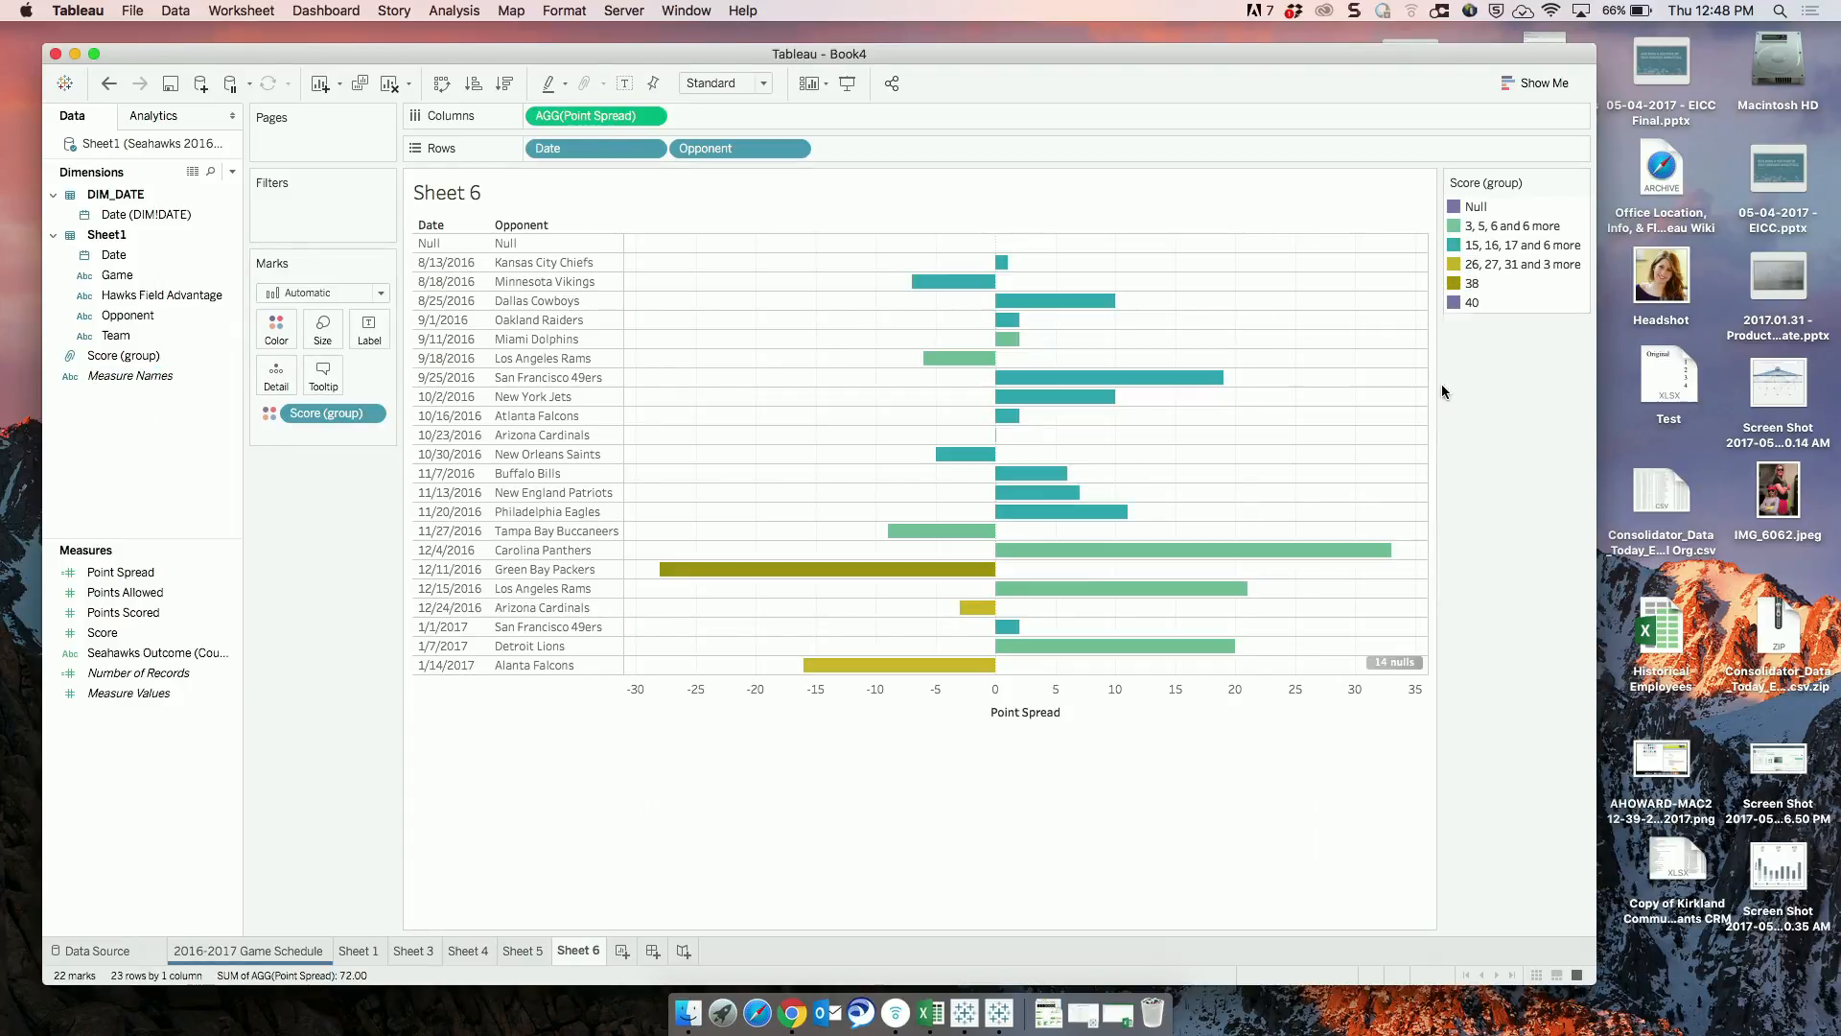
# Group the Score values 38 and 40 from the color legend.
pyautogui.click(1471, 292)
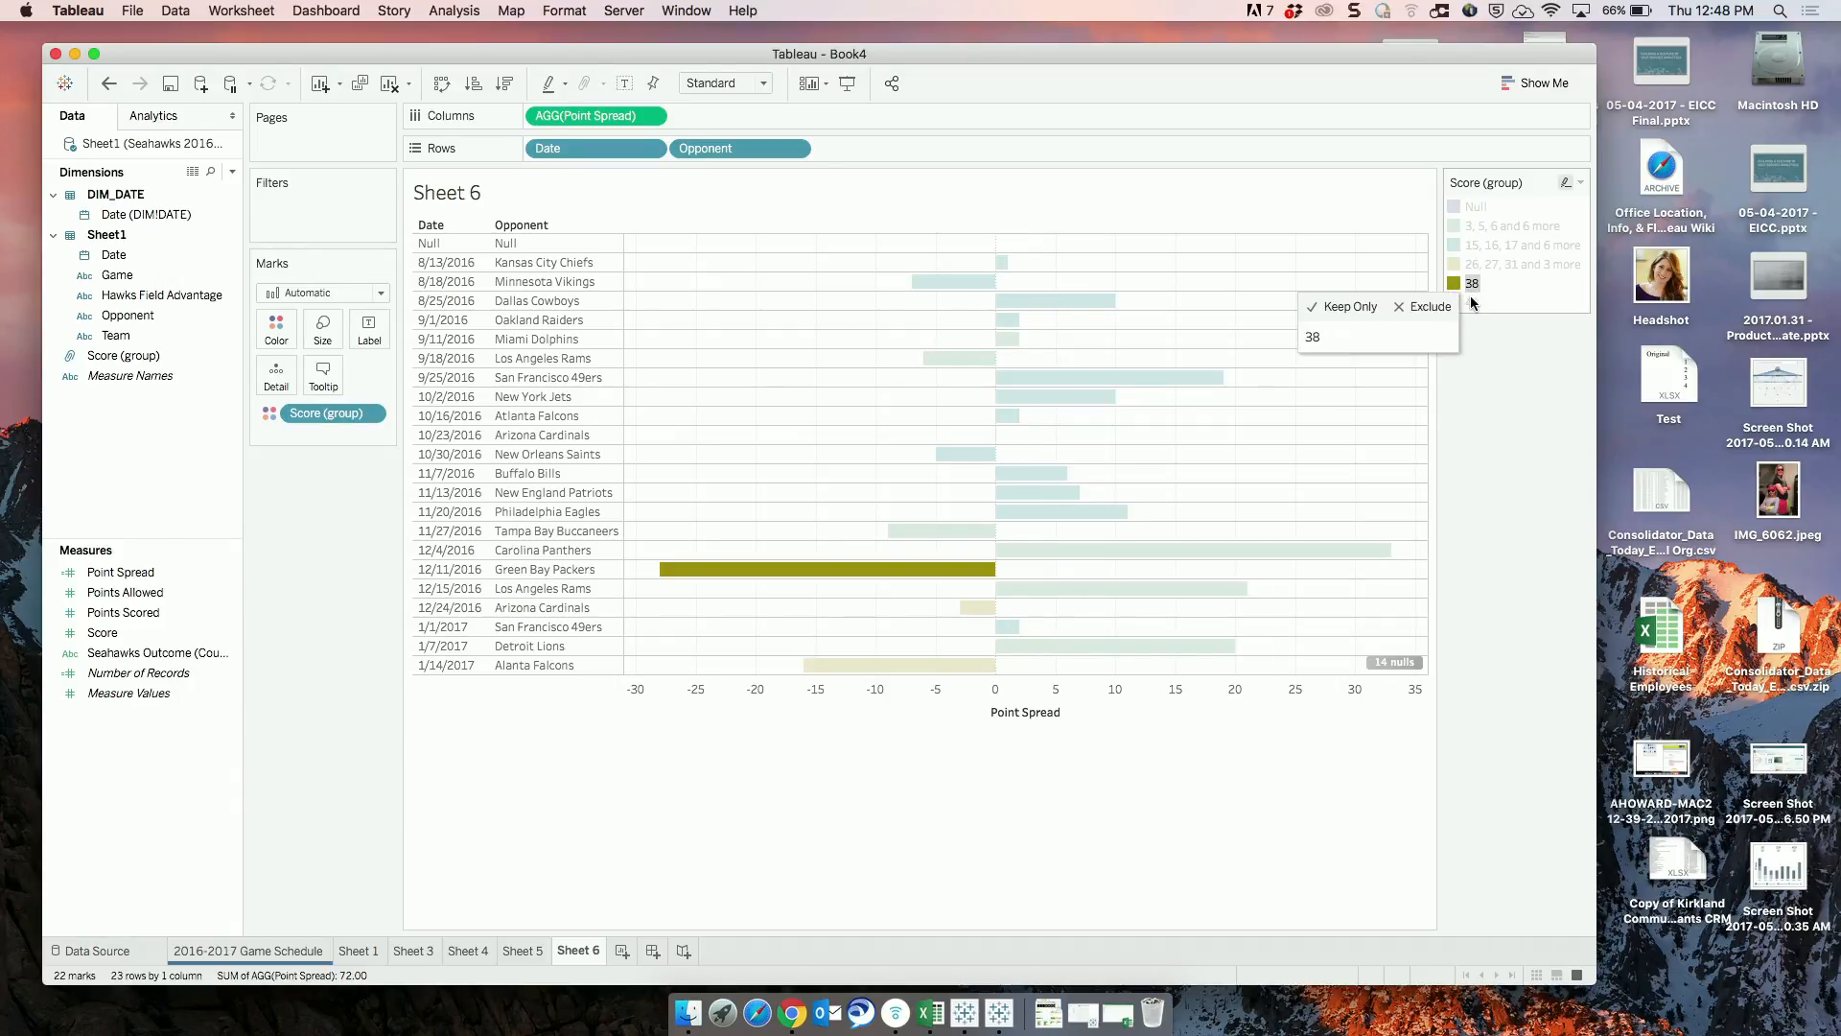
pyautogui.keyDown('shift'); pyautogui.click(1471, 302); pyautogui.keyUp('shift')
pyautogui.click(1445, 327)
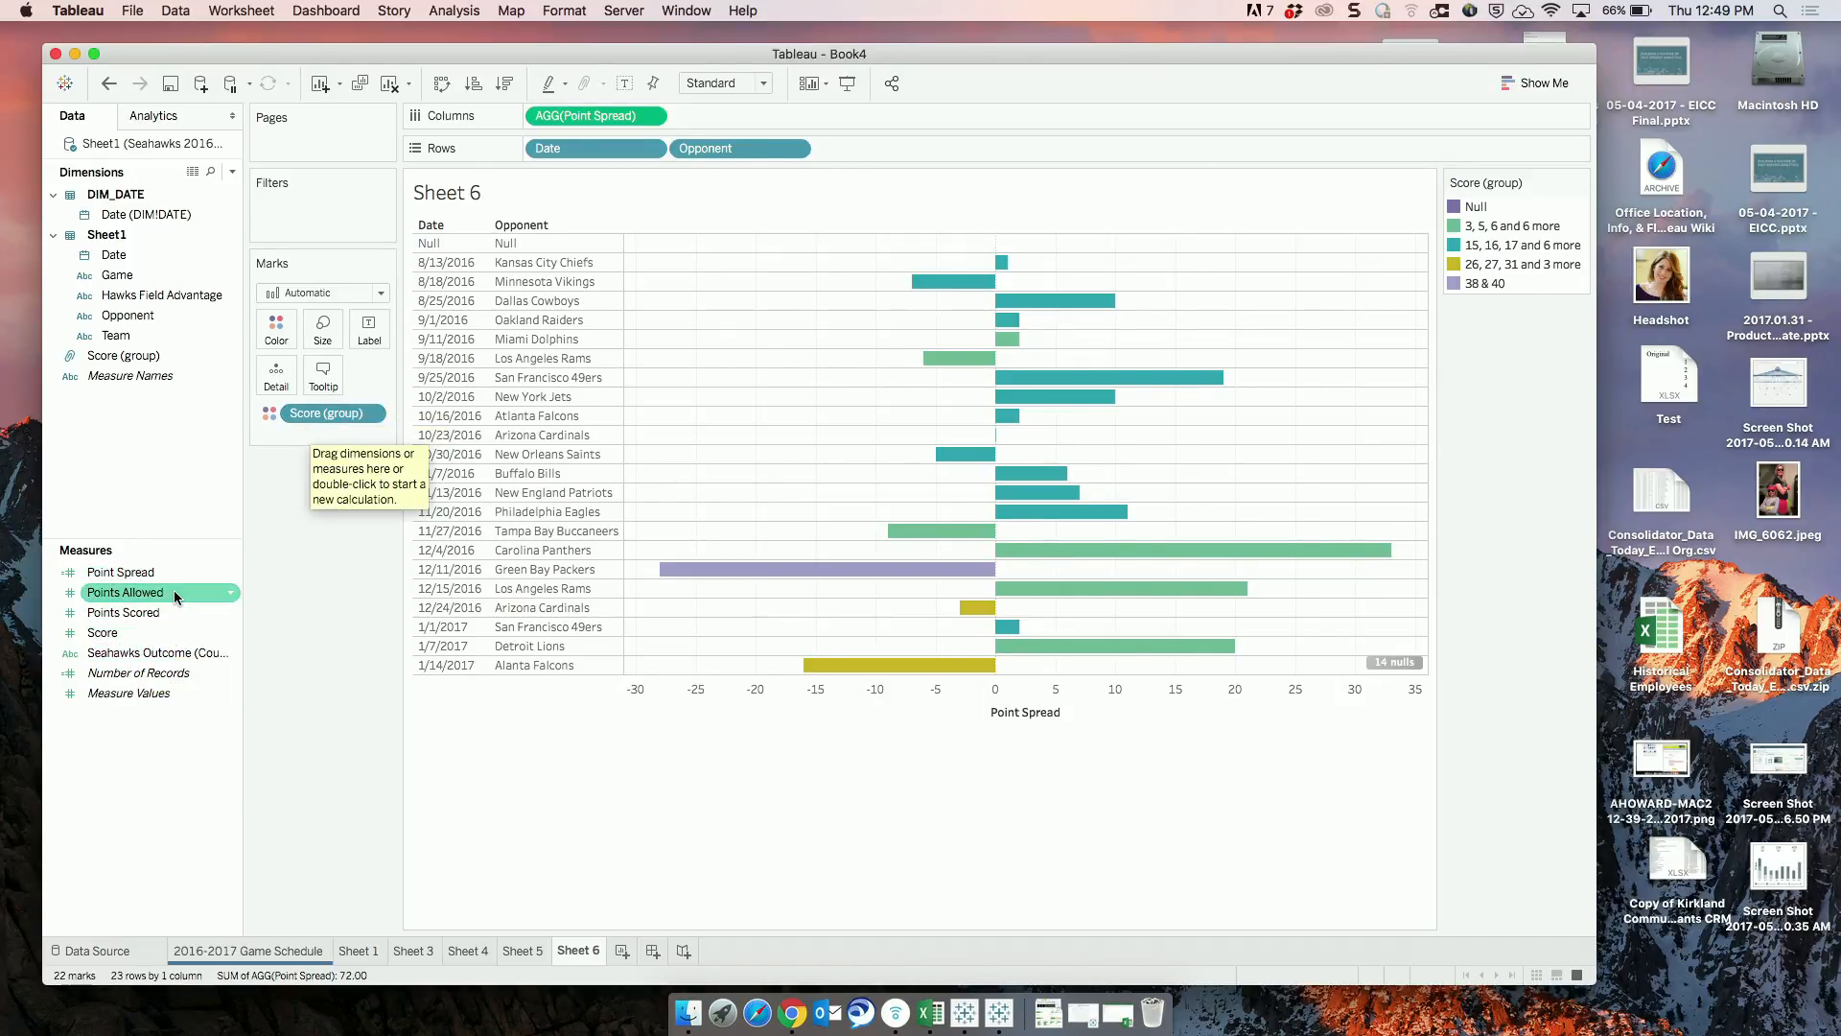
# Color the bars by the Score measure instead of the score groups and apply the Green-Blue-White Diverging palette.
pyautogui.moveTo(144, 633); pyautogui.dragTo(337, 413)
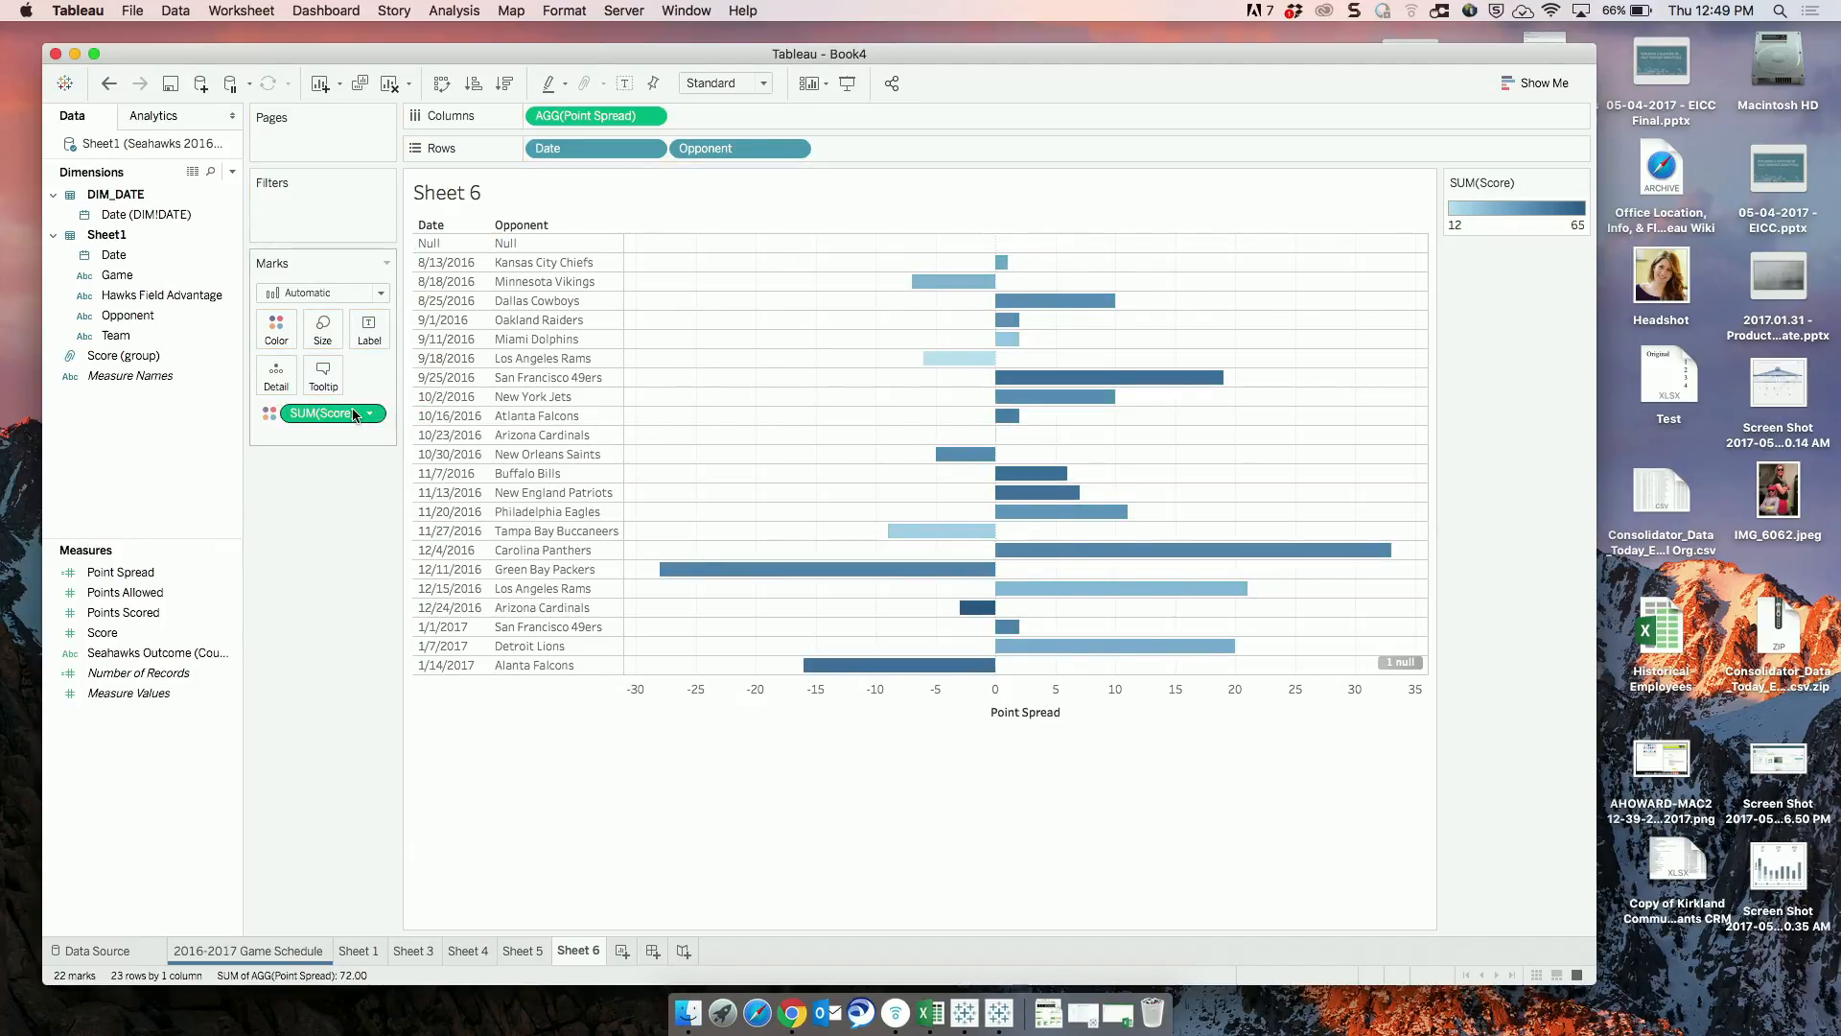
pyautogui.click(1580, 182)
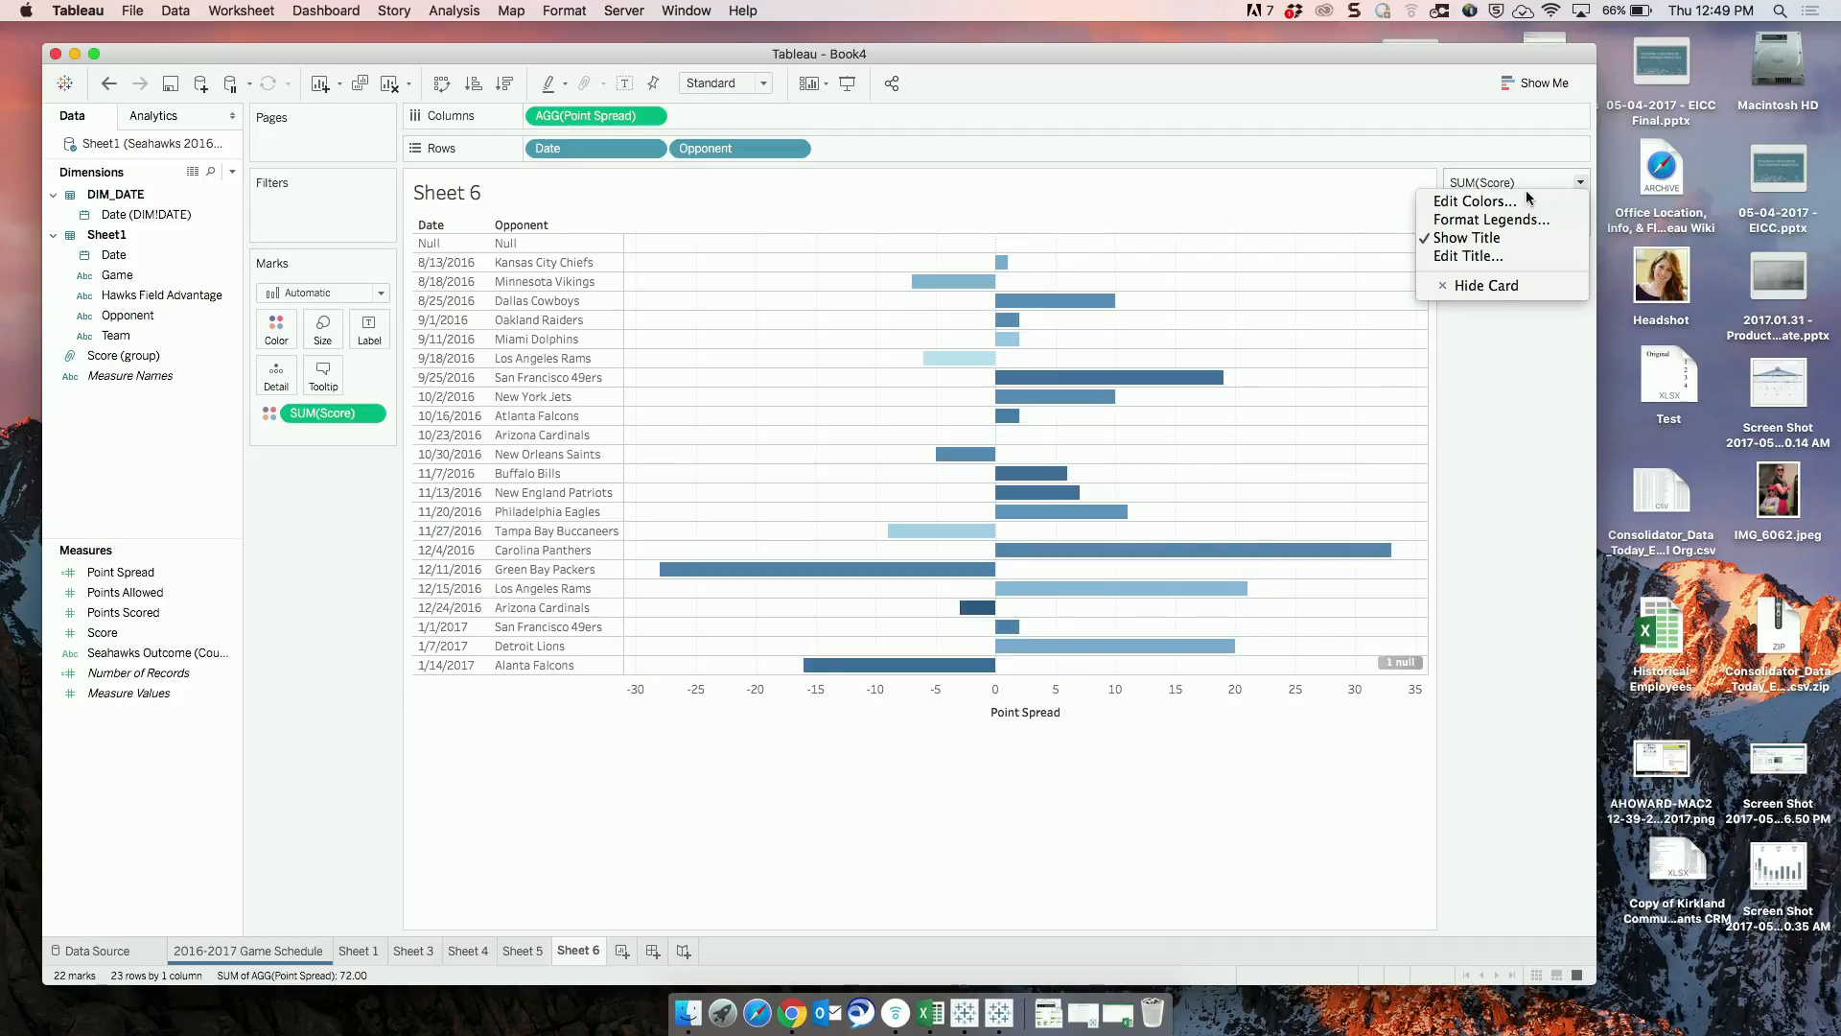
pyautogui.click(1523, 200)
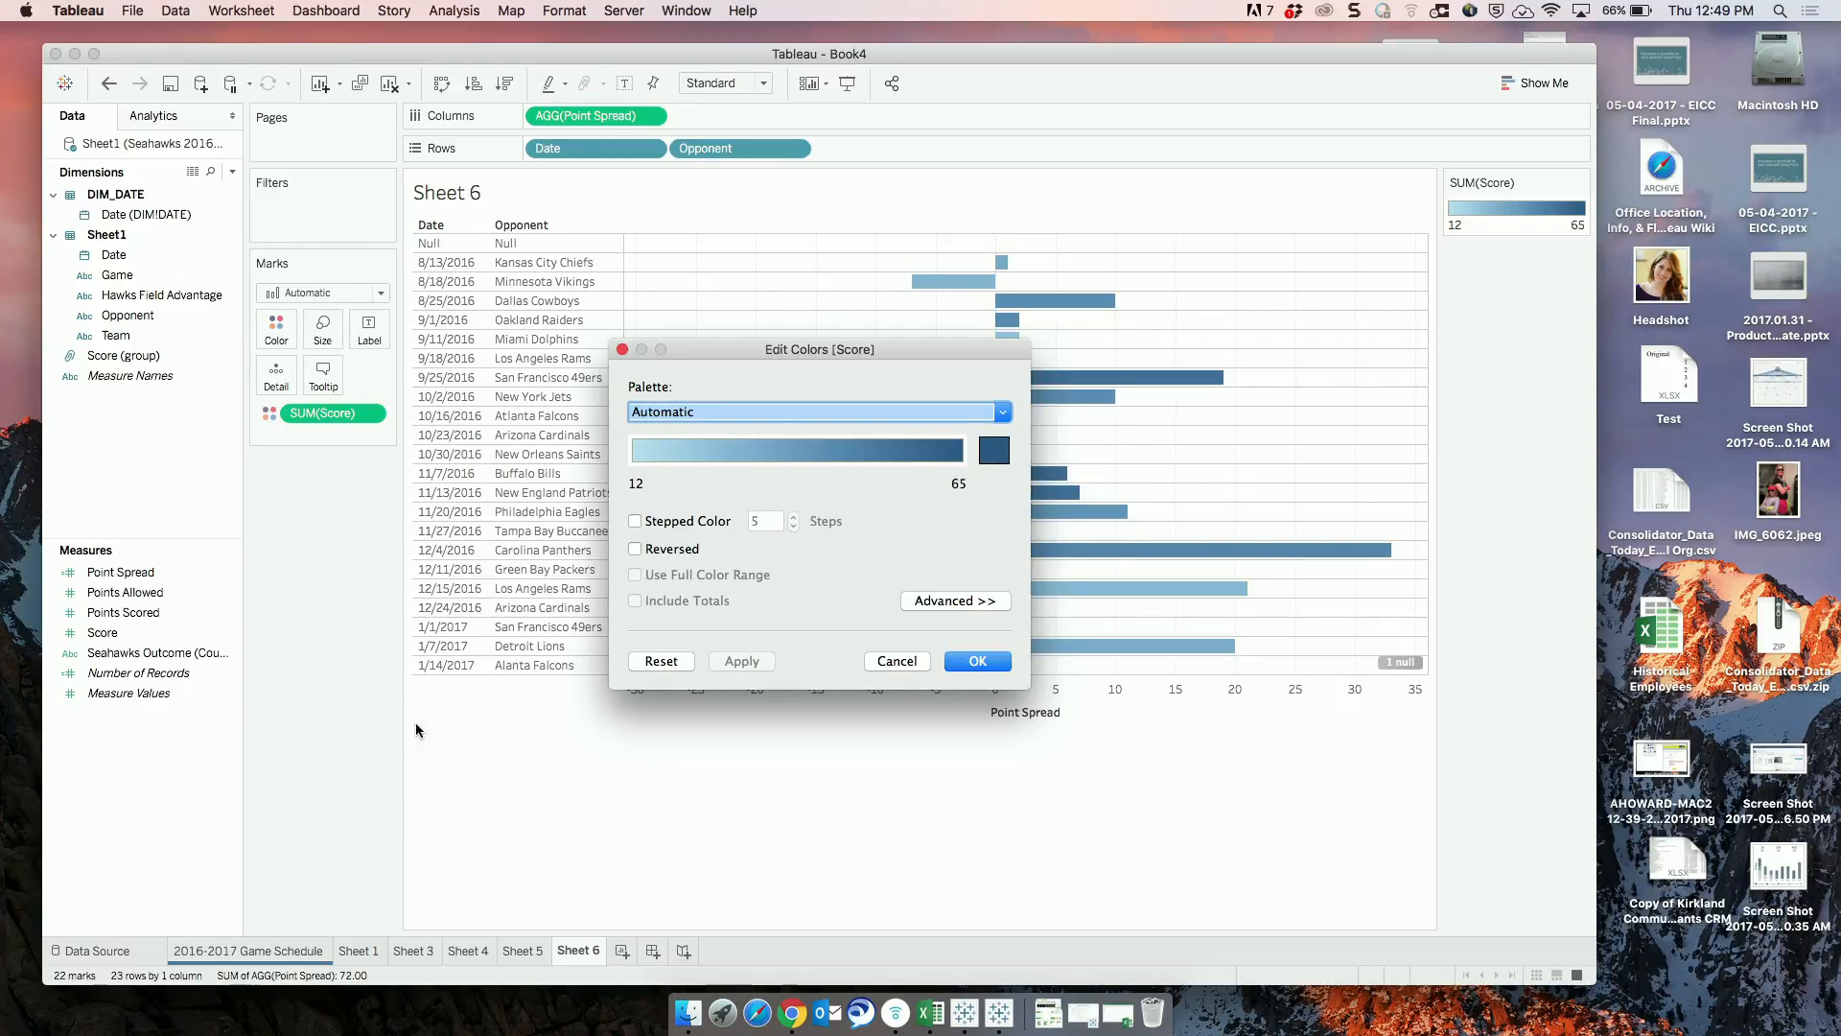
pyautogui.click(814, 412)
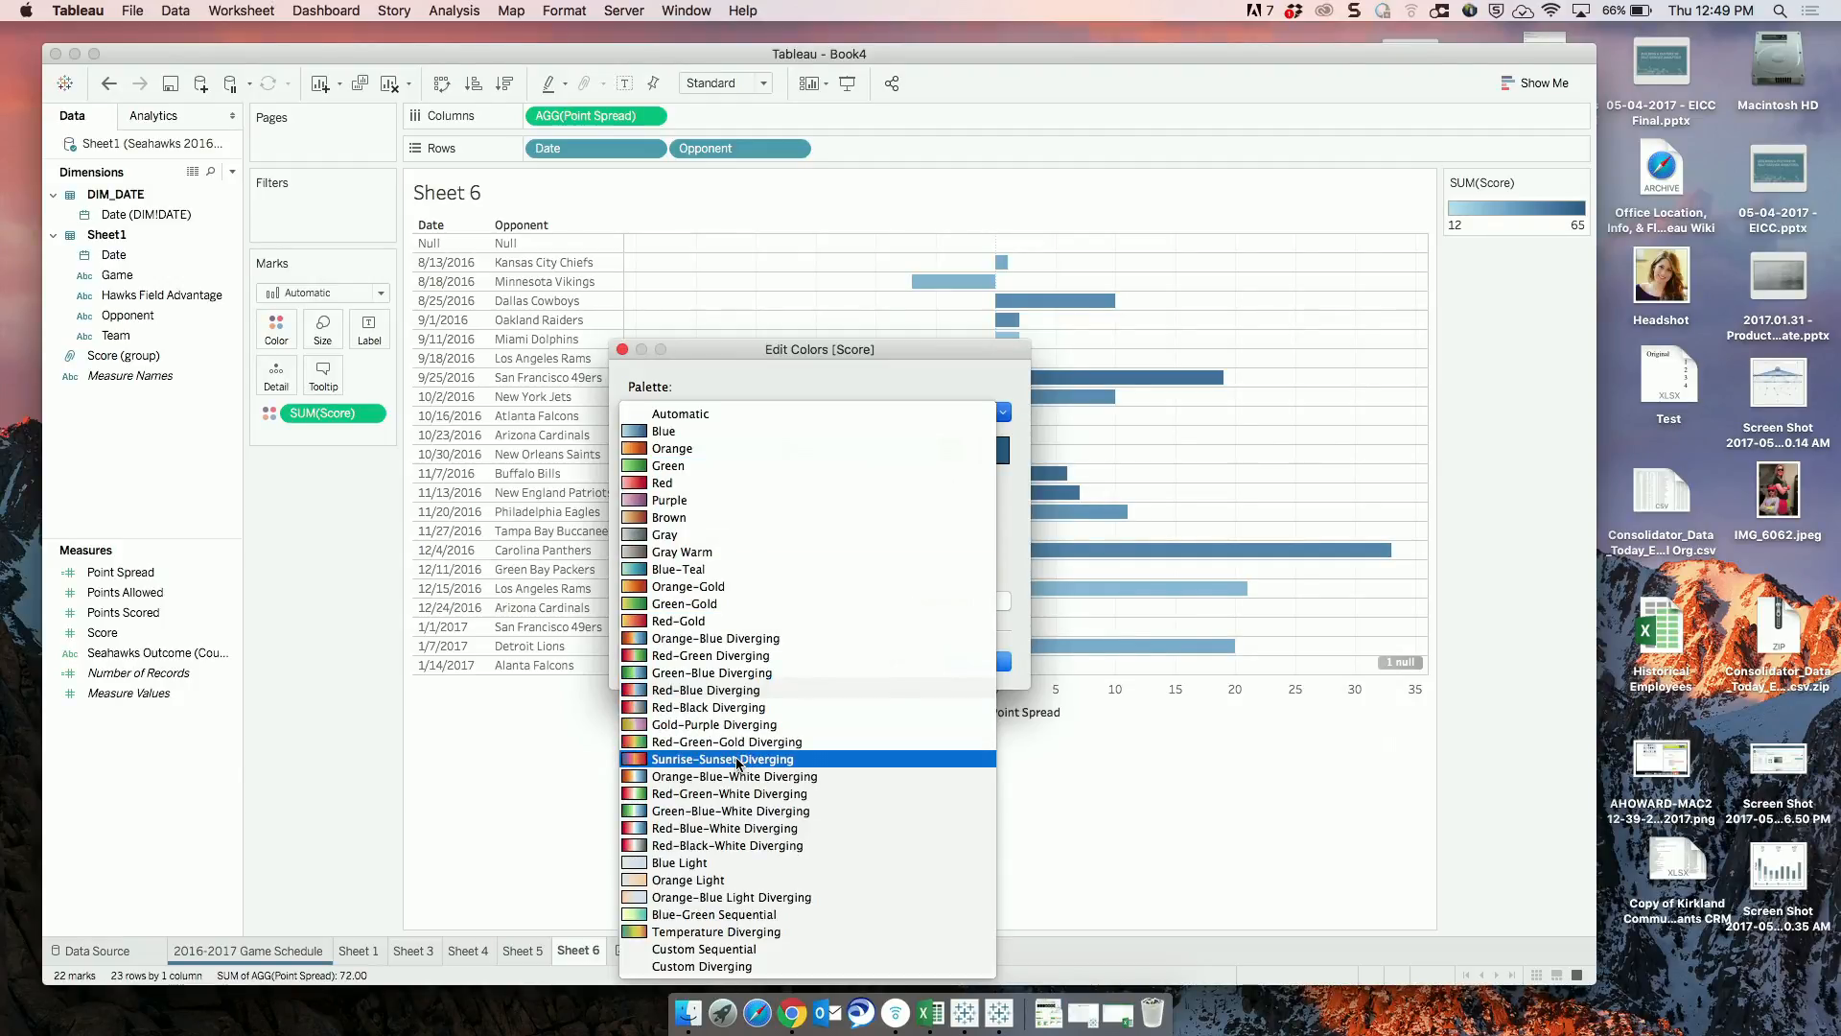
pyautogui.click(729, 810)
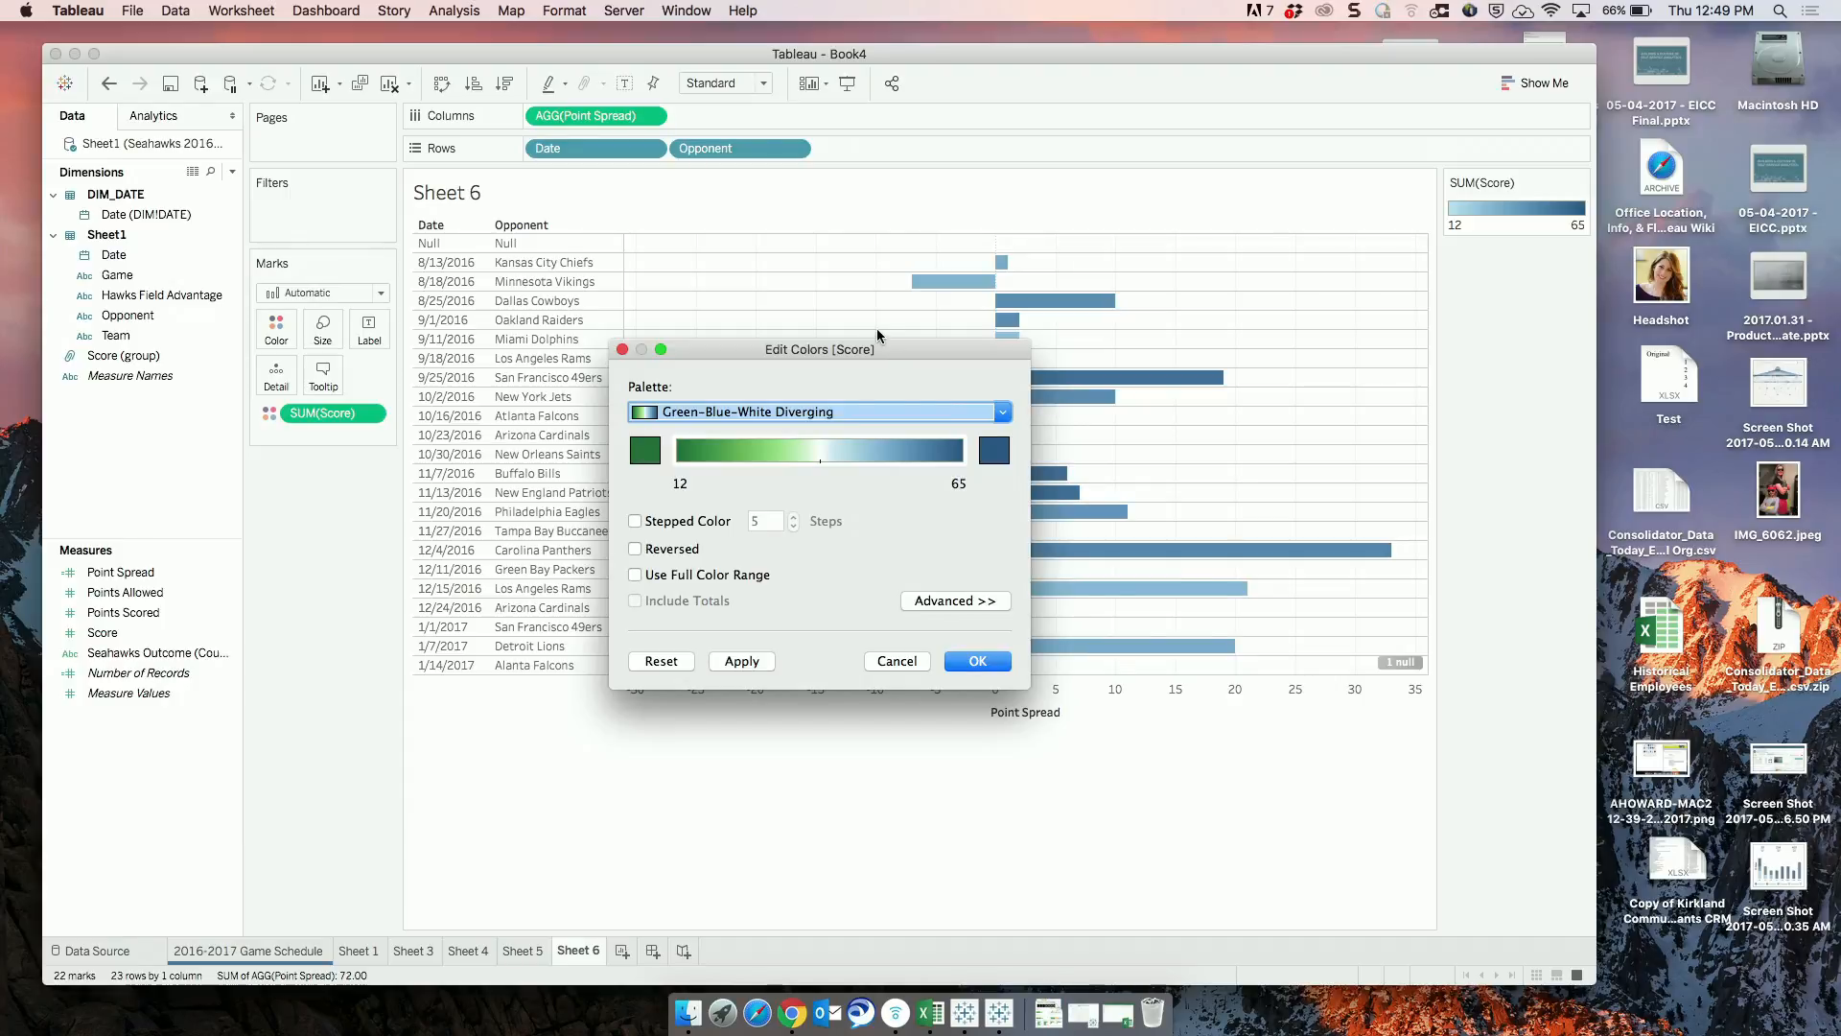
pyautogui.moveTo(854, 349); pyautogui.dragTo(1683, 213)
pyautogui.click(1578, 521)
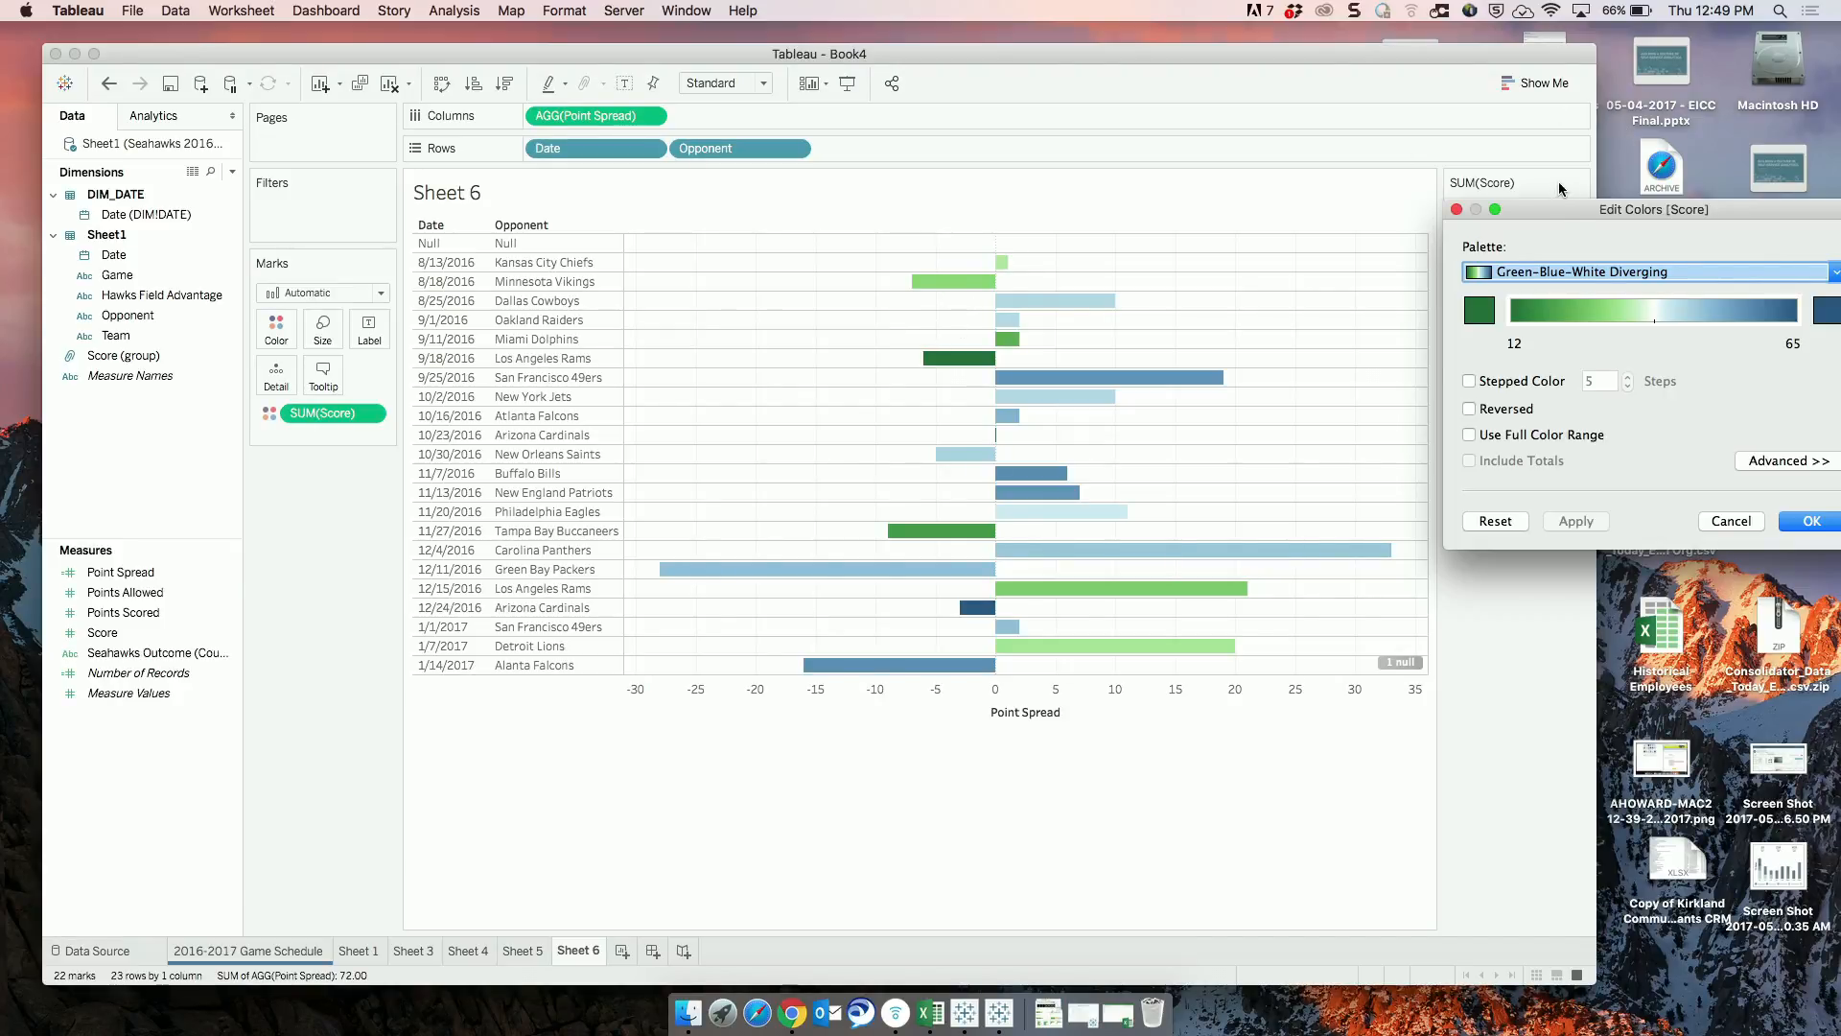
pyautogui.click(1456, 209)
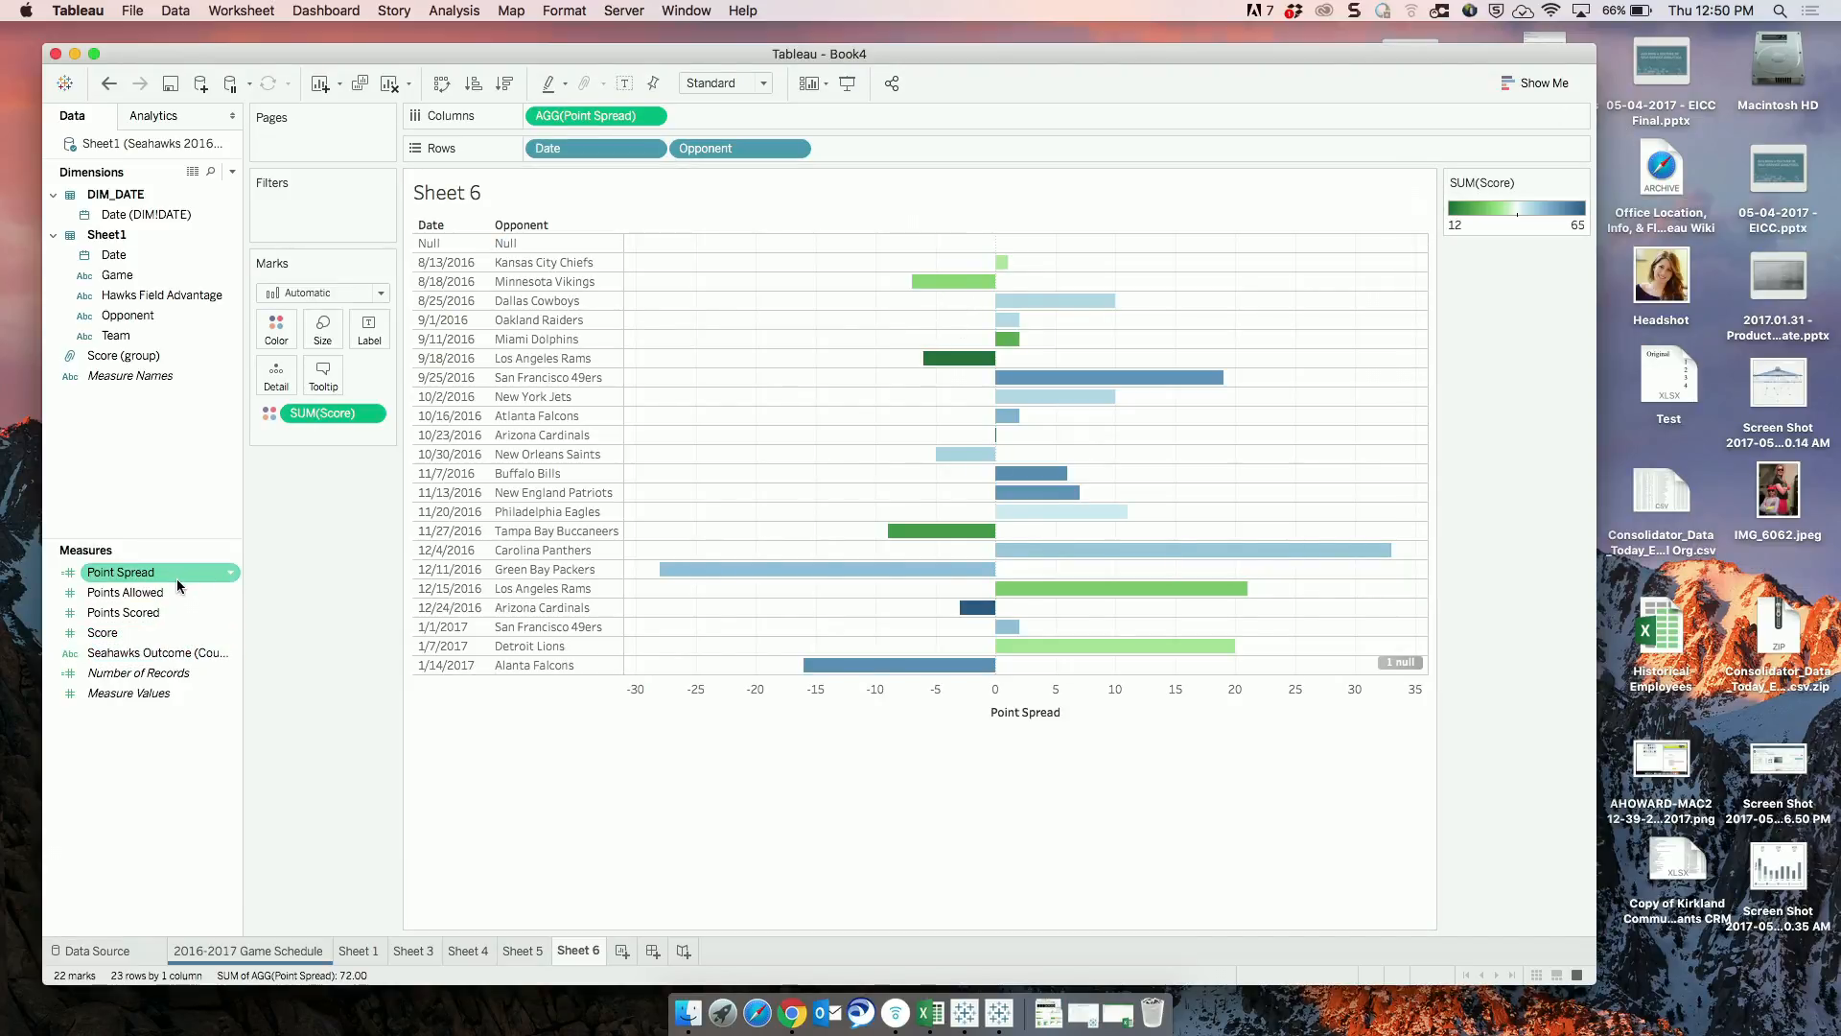
# Color the bars by Point Spread instead of Score and apply the Green-Blue Diverging palette.
pyautogui.moveTo(177, 579); pyautogui.dragTo(372, 413)
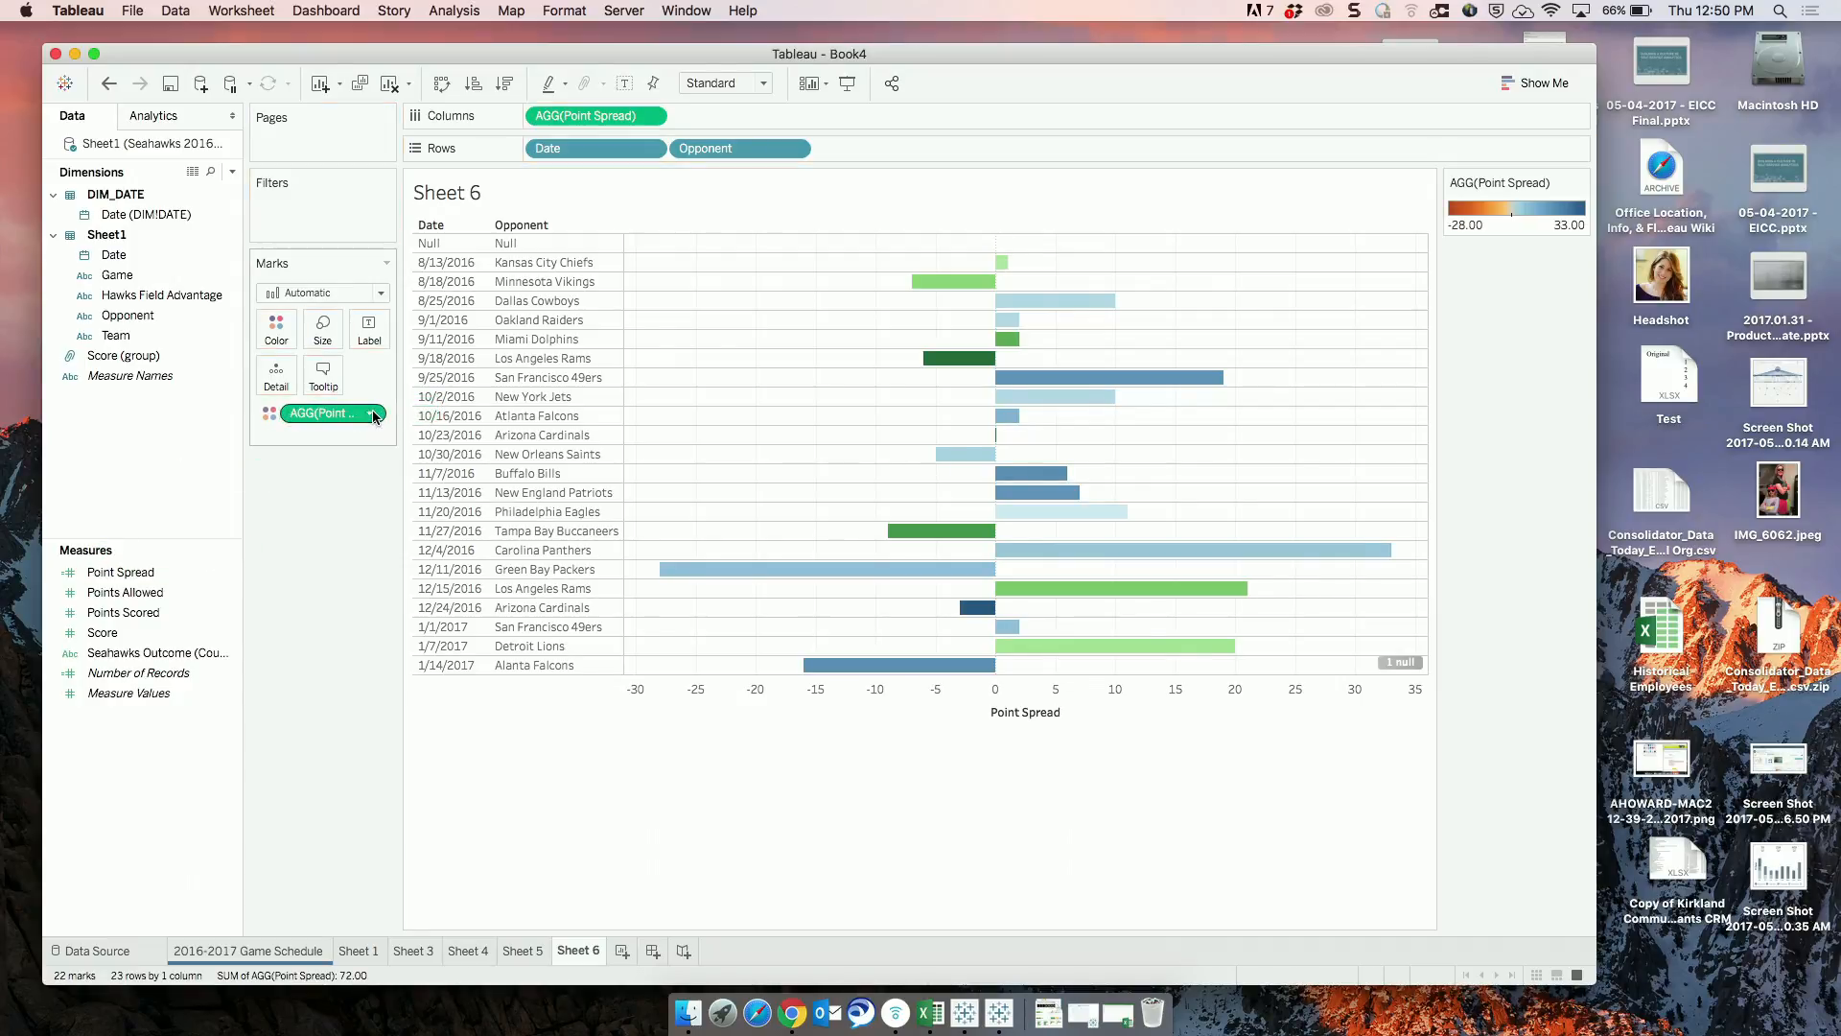
pyautogui.click(1580, 182)
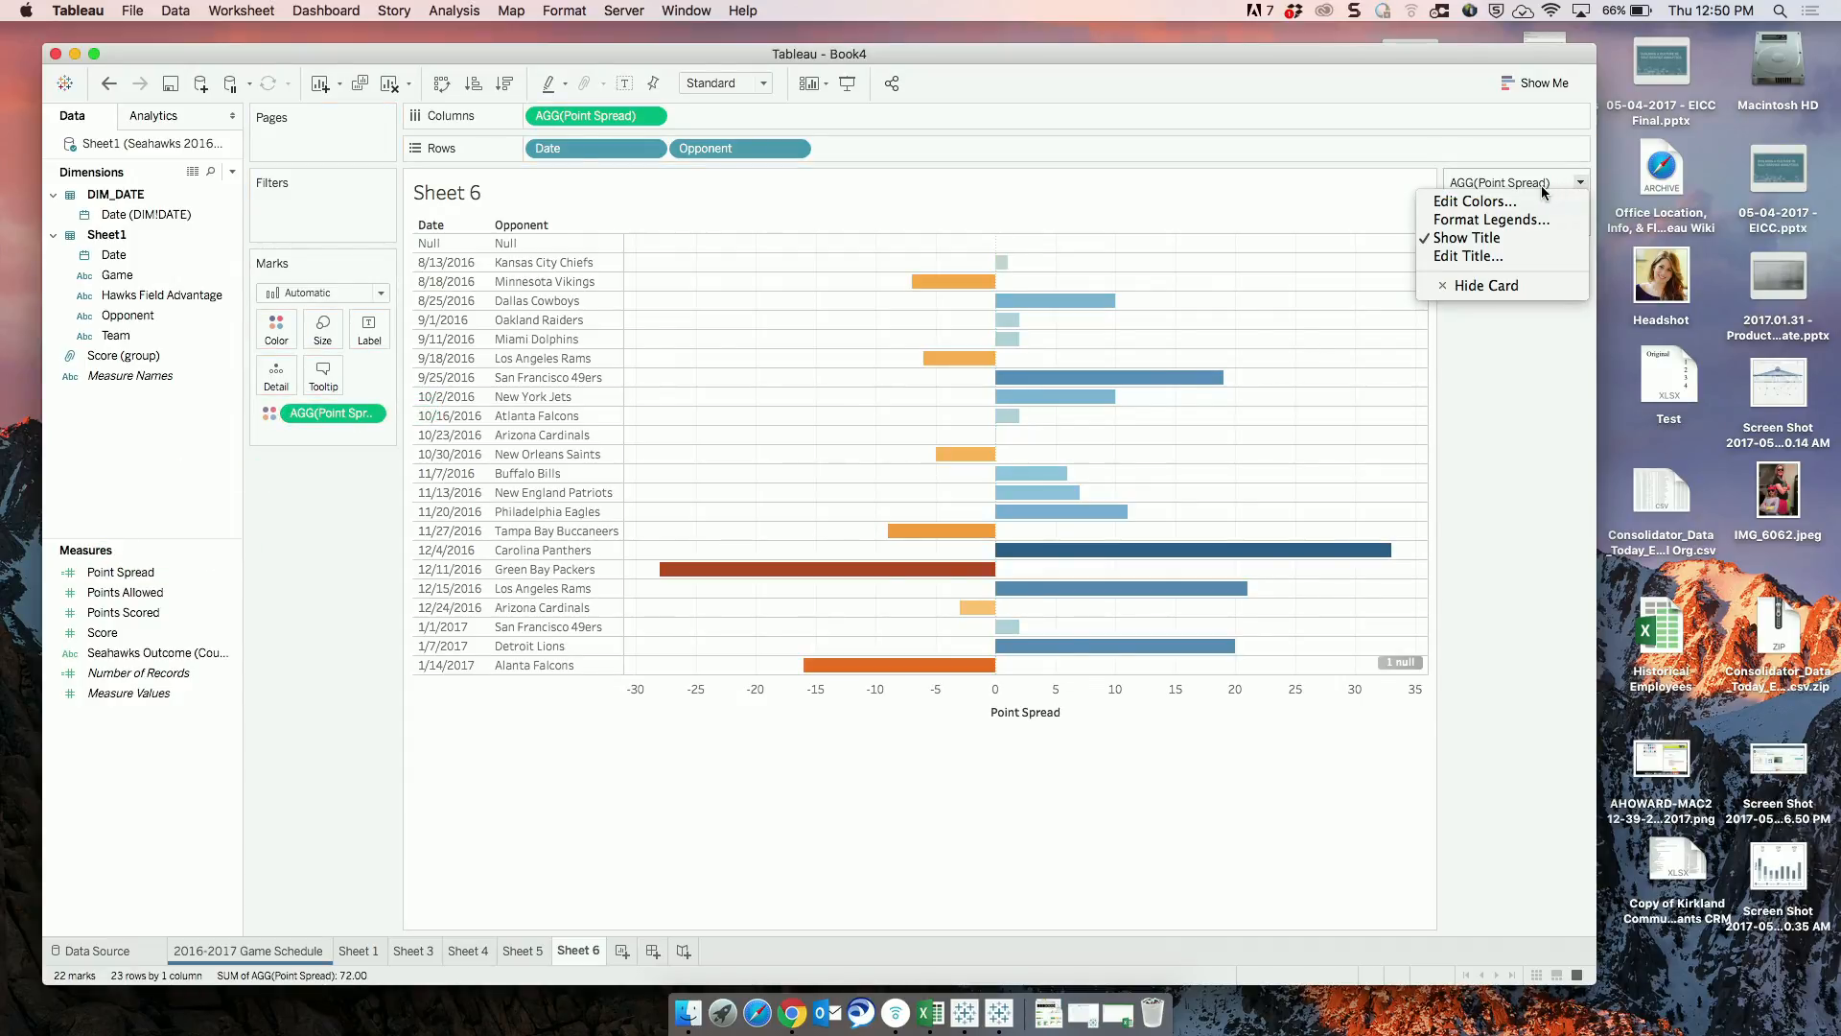
pyautogui.click(1487, 201)
pyautogui.click(796, 420)
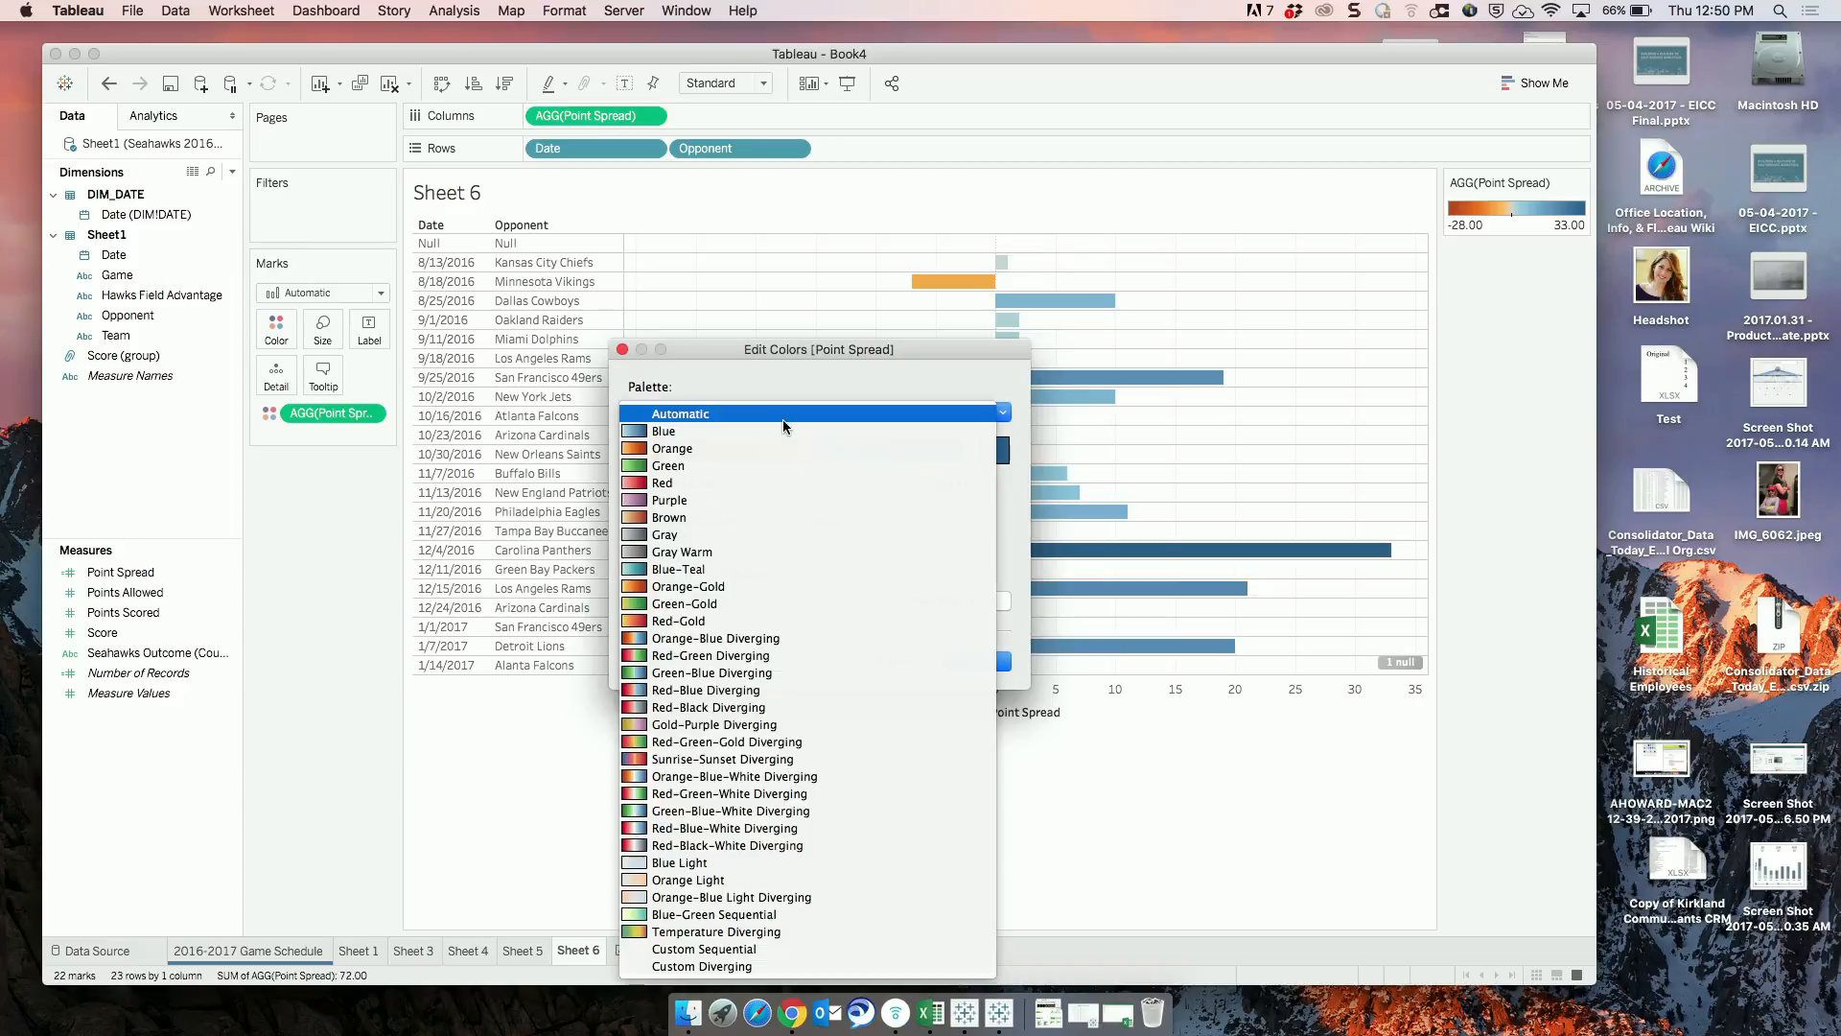
pyautogui.click(750, 668)
pyautogui.moveTo(821, 347); pyautogui.dragTo(1576, 222)
pyautogui.click(1495, 531)
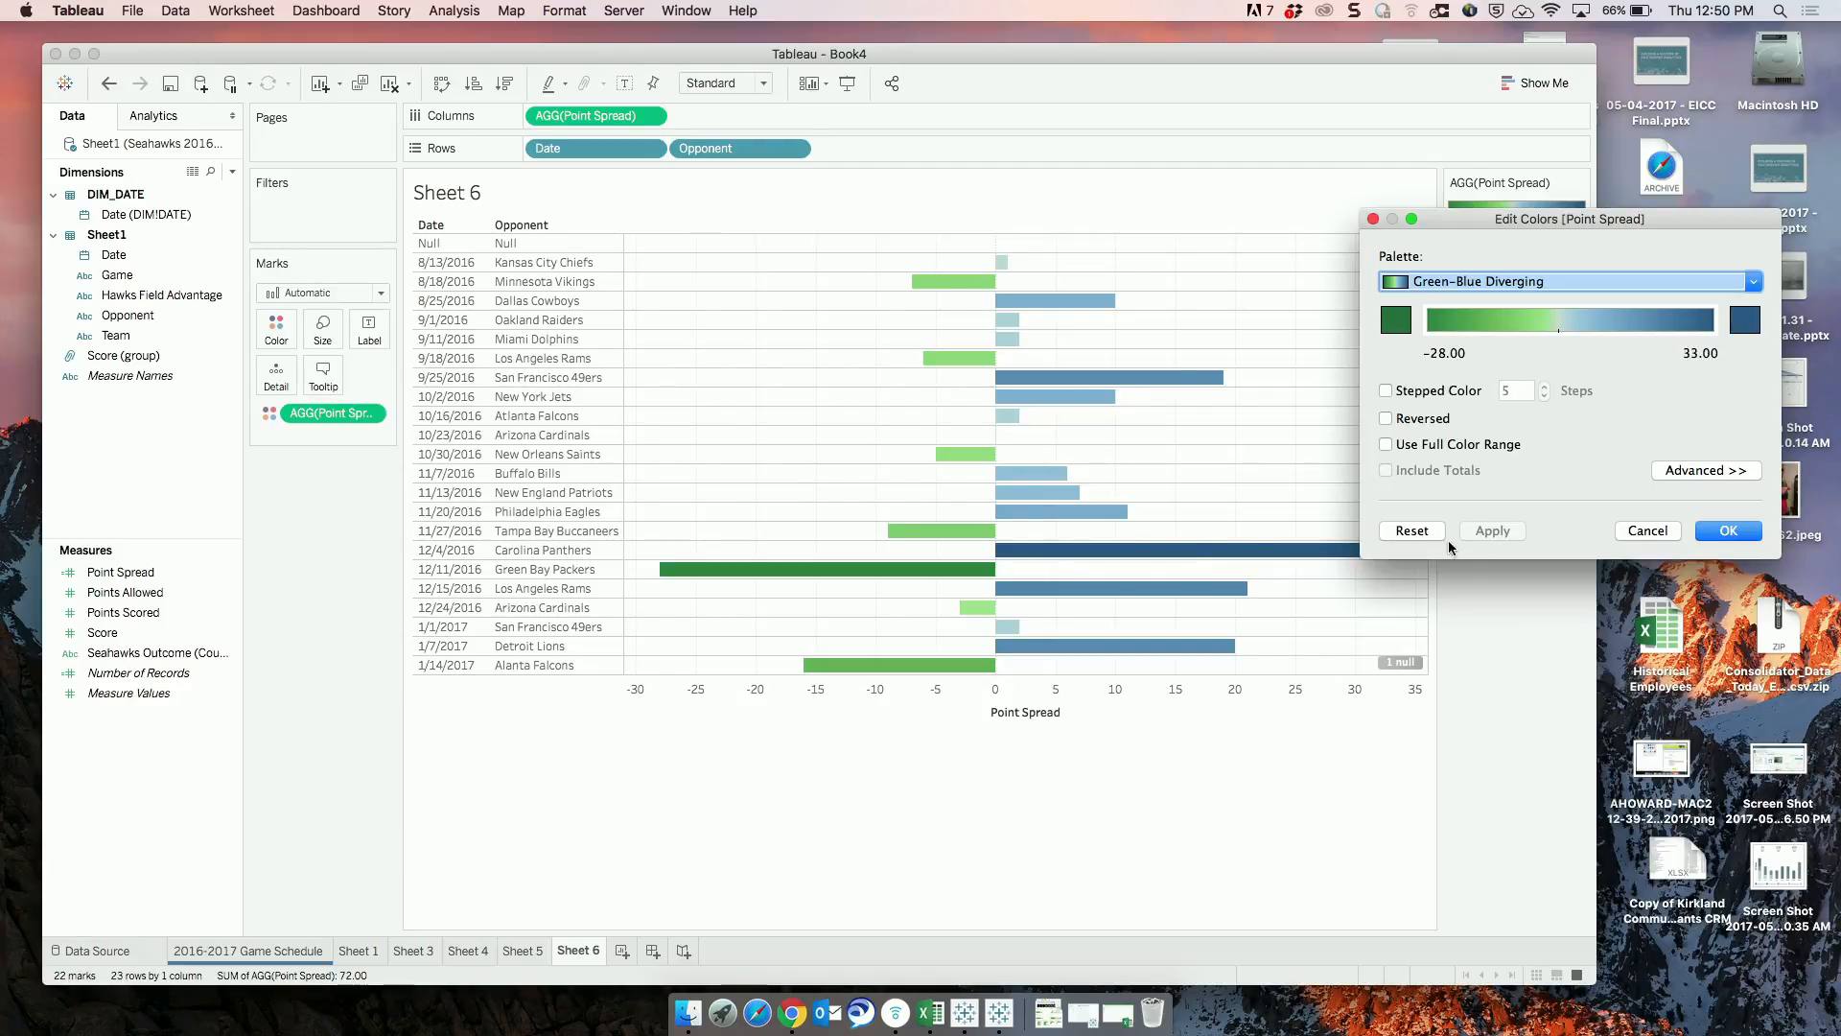
# Turn on stepped color for the Point Spread palette and reduce it to 2 steps.
pyautogui.click(1386, 392)
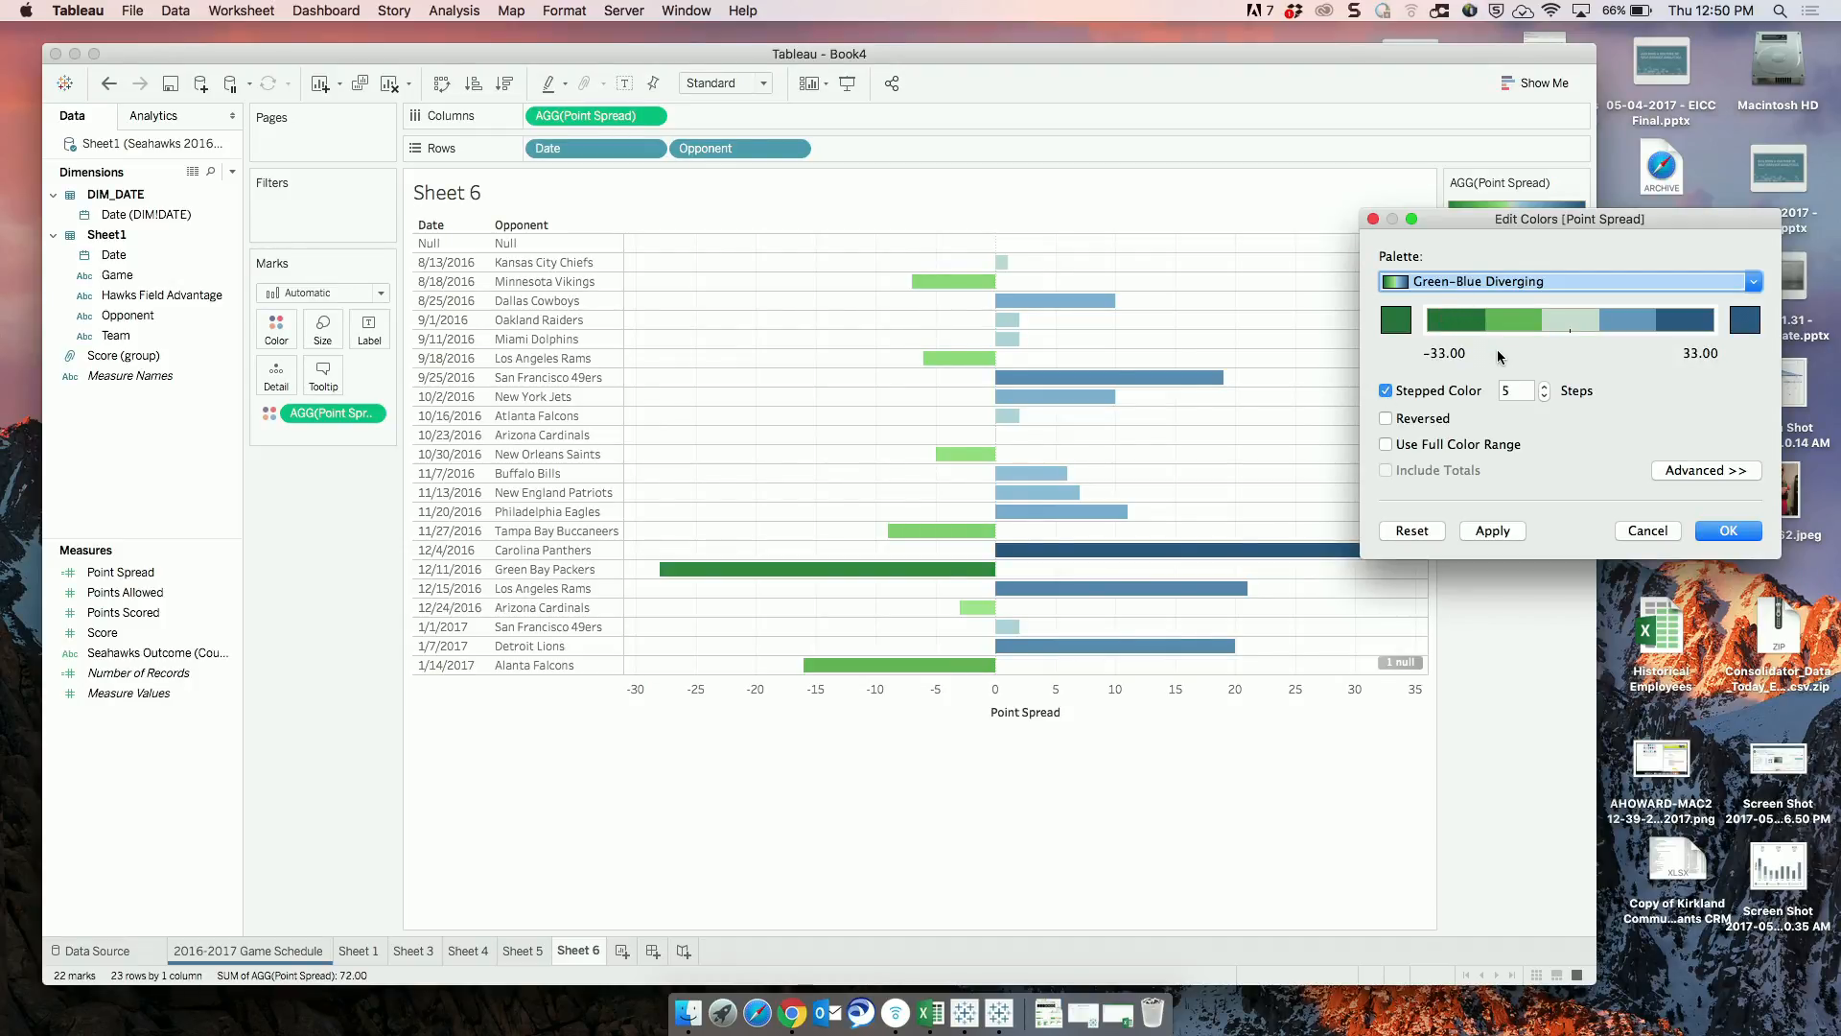
pyautogui.click(1543, 396)
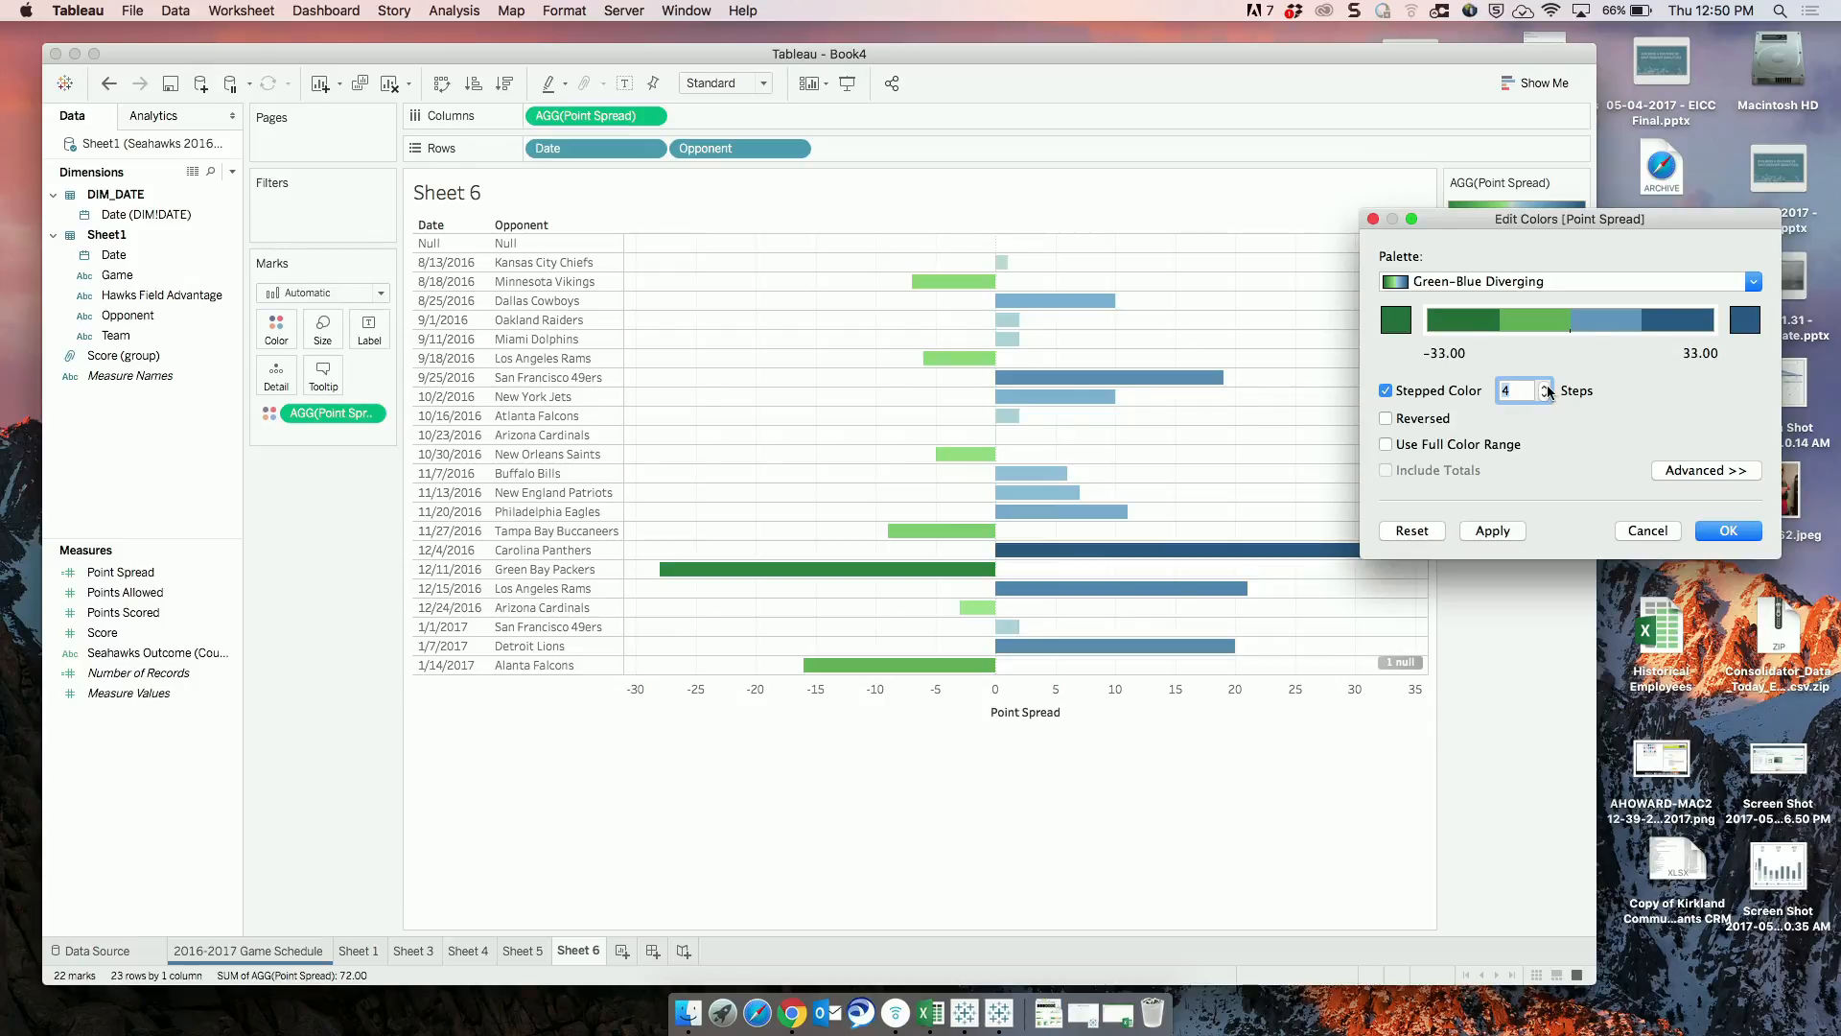
pyautogui.click(1544, 387)
pyautogui.click(1544, 386)
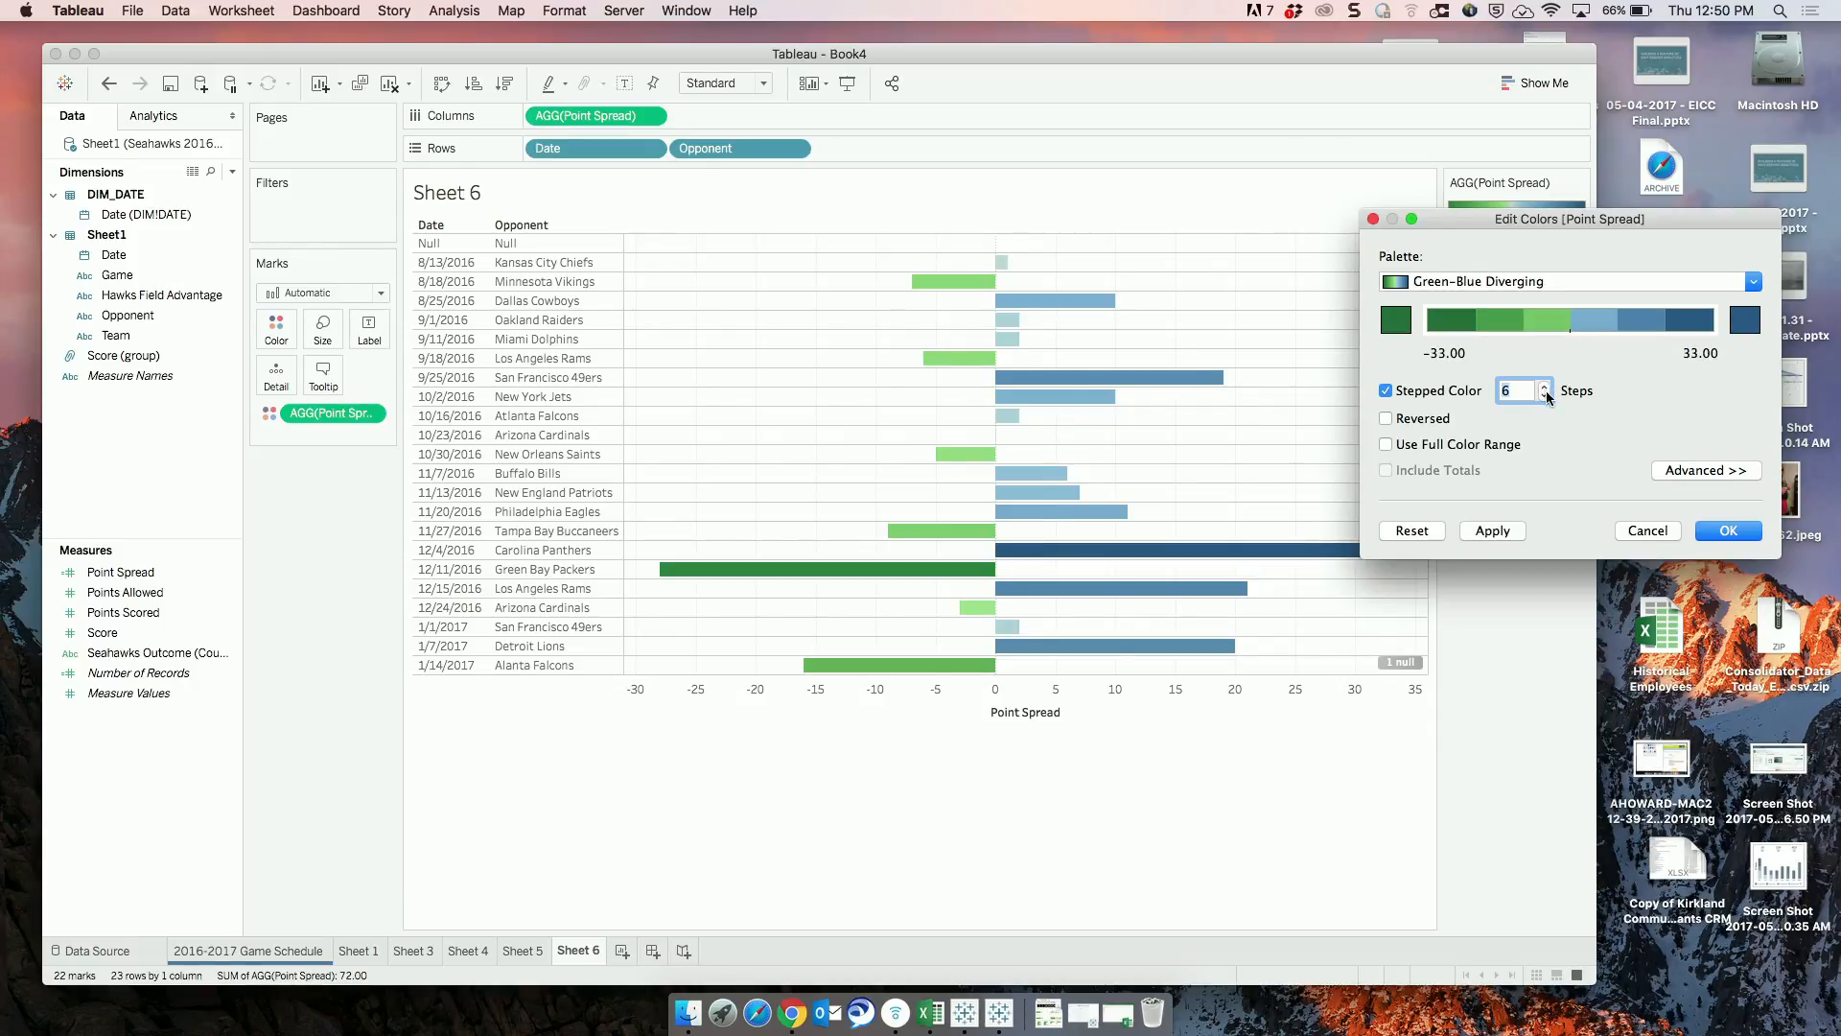
pyautogui.click(1545, 397)
pyautogui.click(1545, 396)
pyautogui.click(1545, 396)
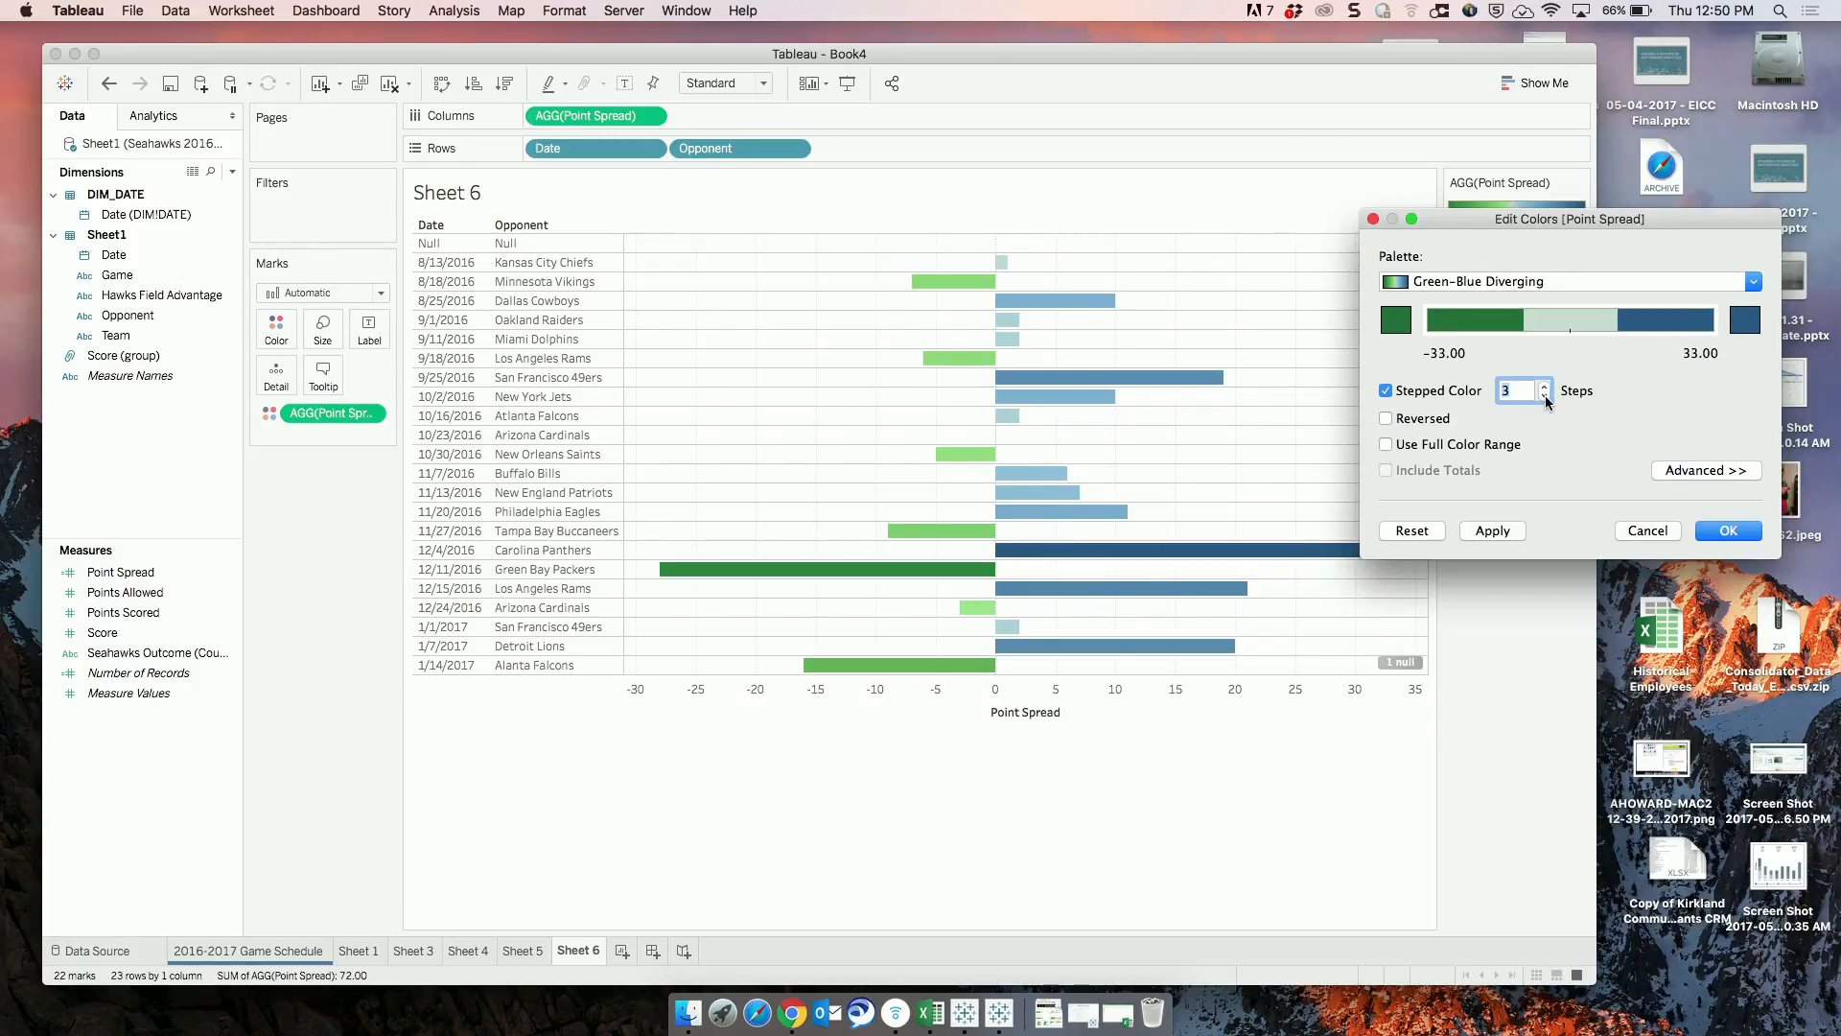
pyautogui.click(1545, 397)
# Fix the center of the Point Spread color range at 0 in the advanced options and accept the color settings.
pyautogui.click(1723, 474)
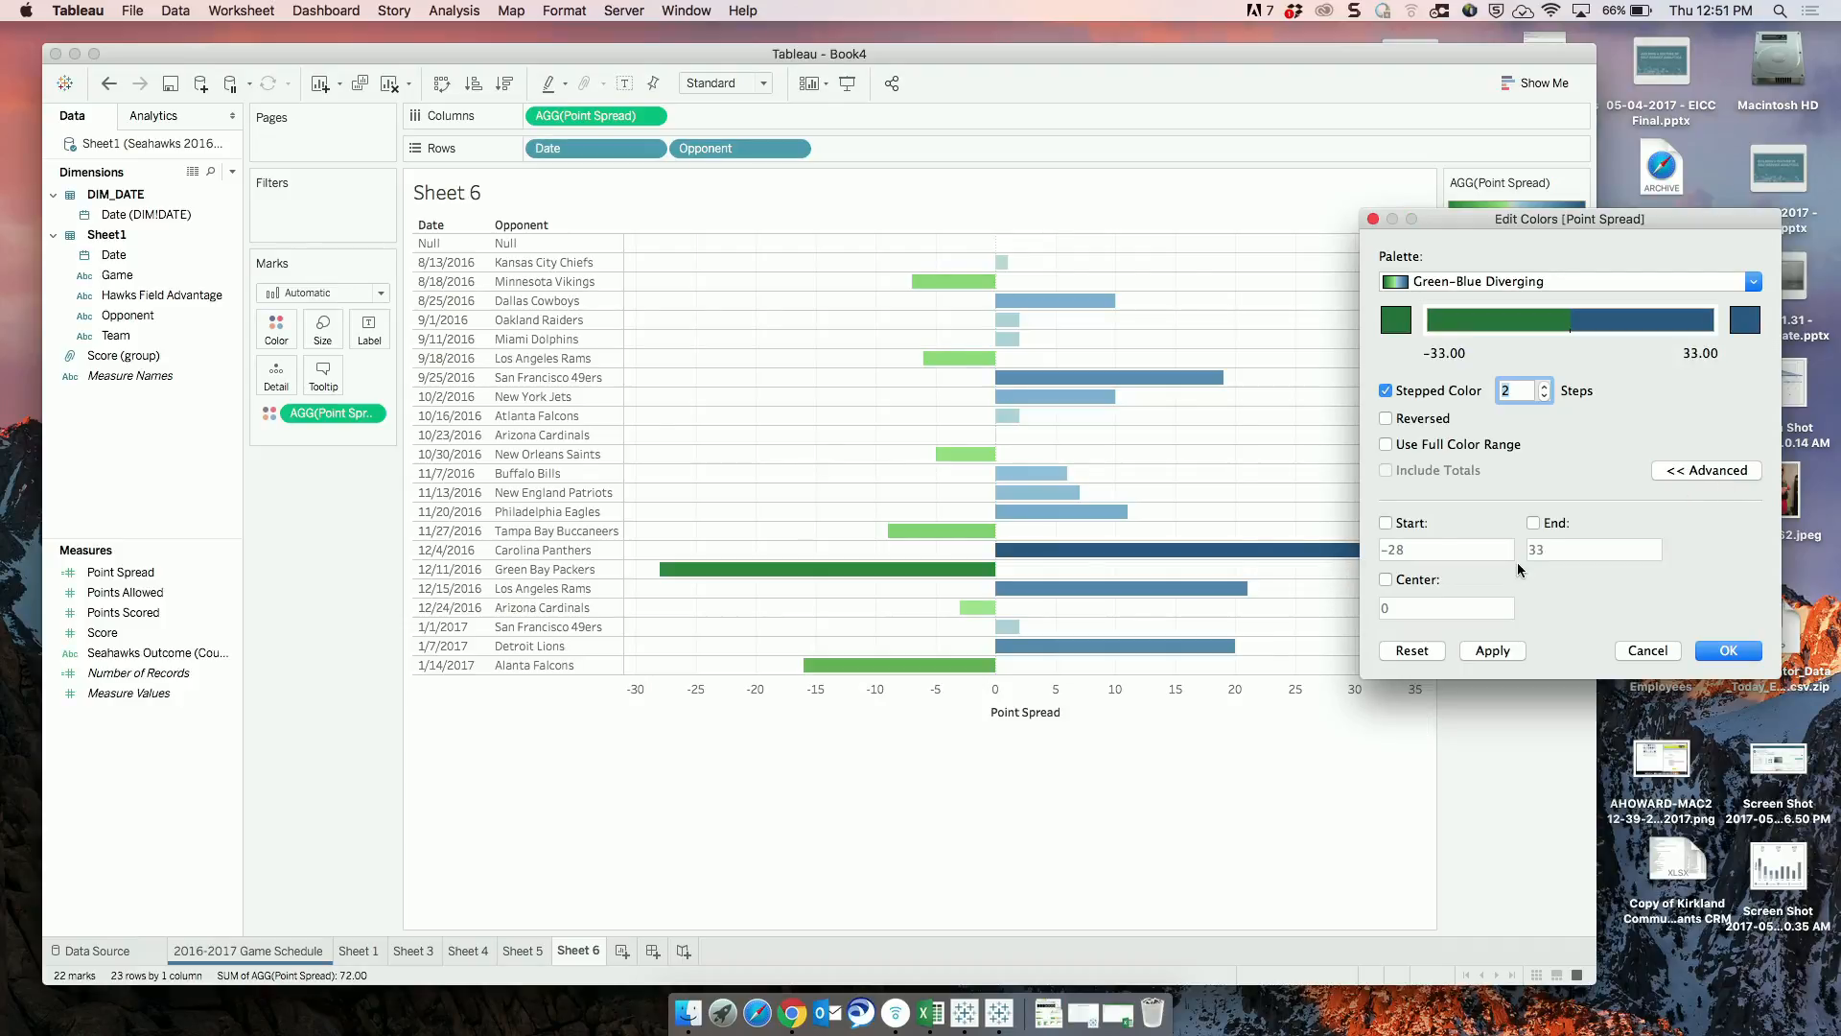
pyautogui.click(1384, 581)
pyautogui.click(1727, 650)
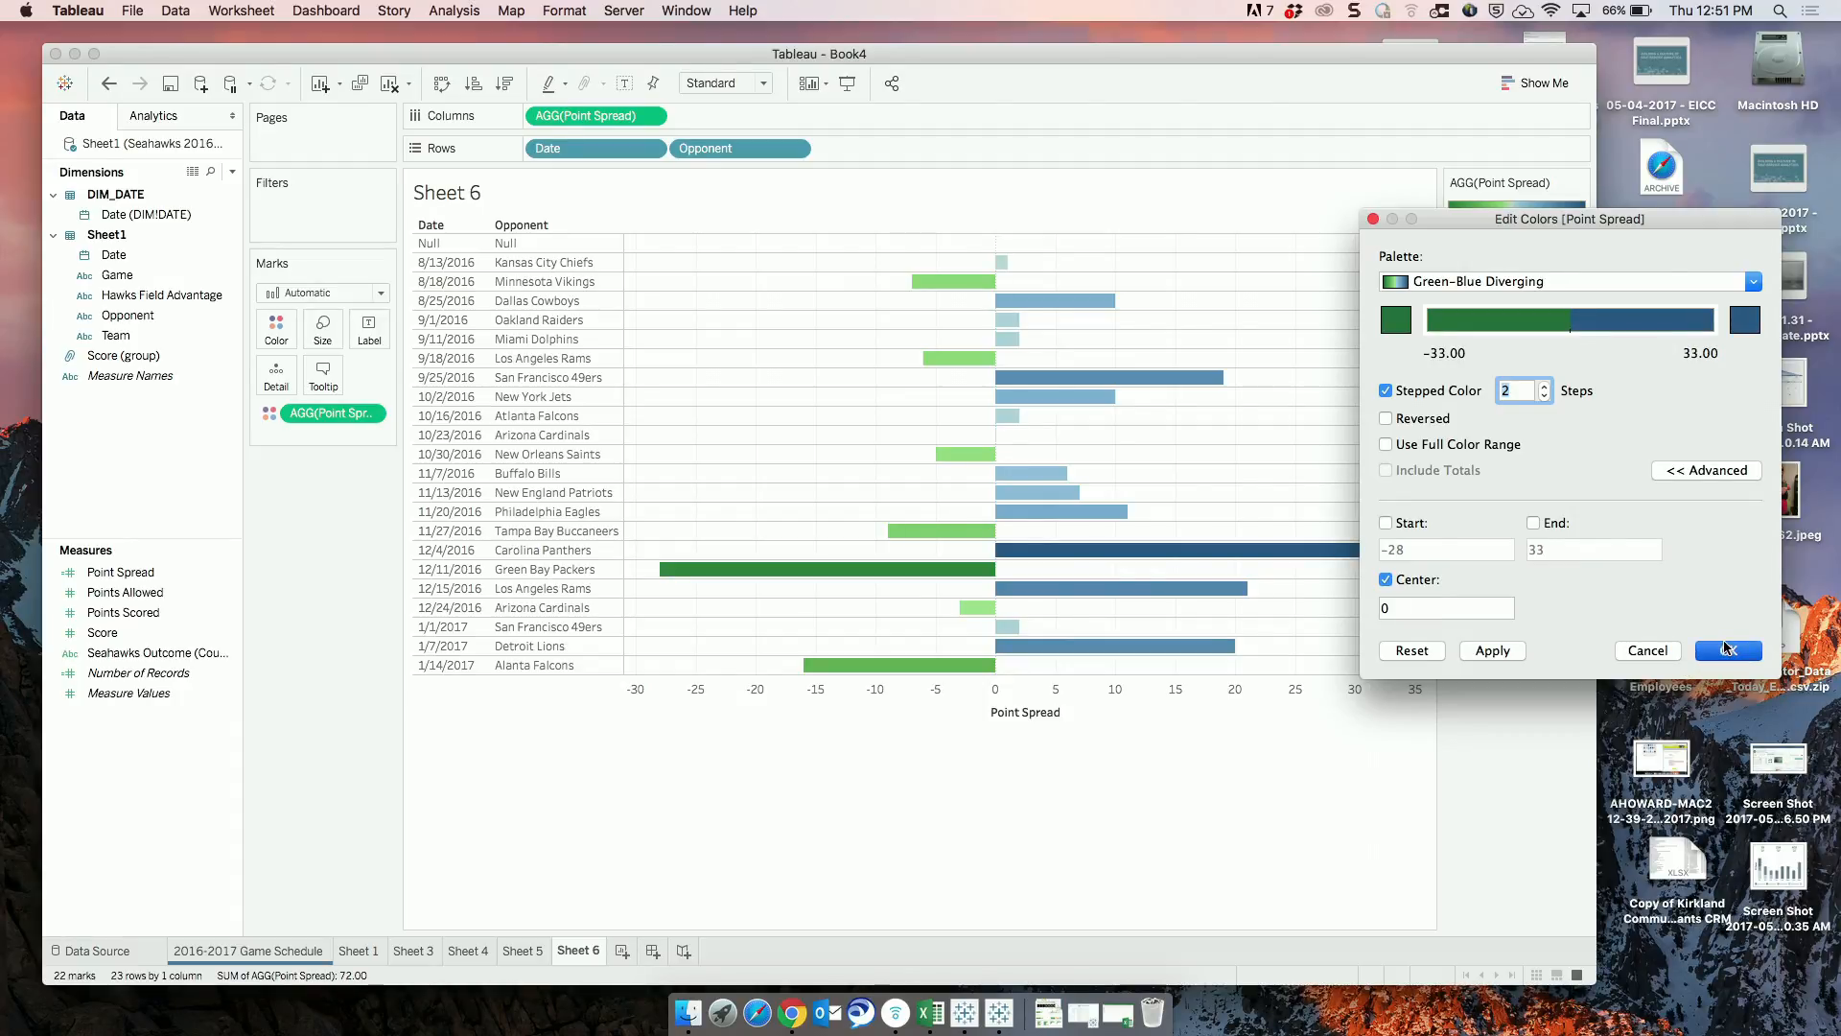